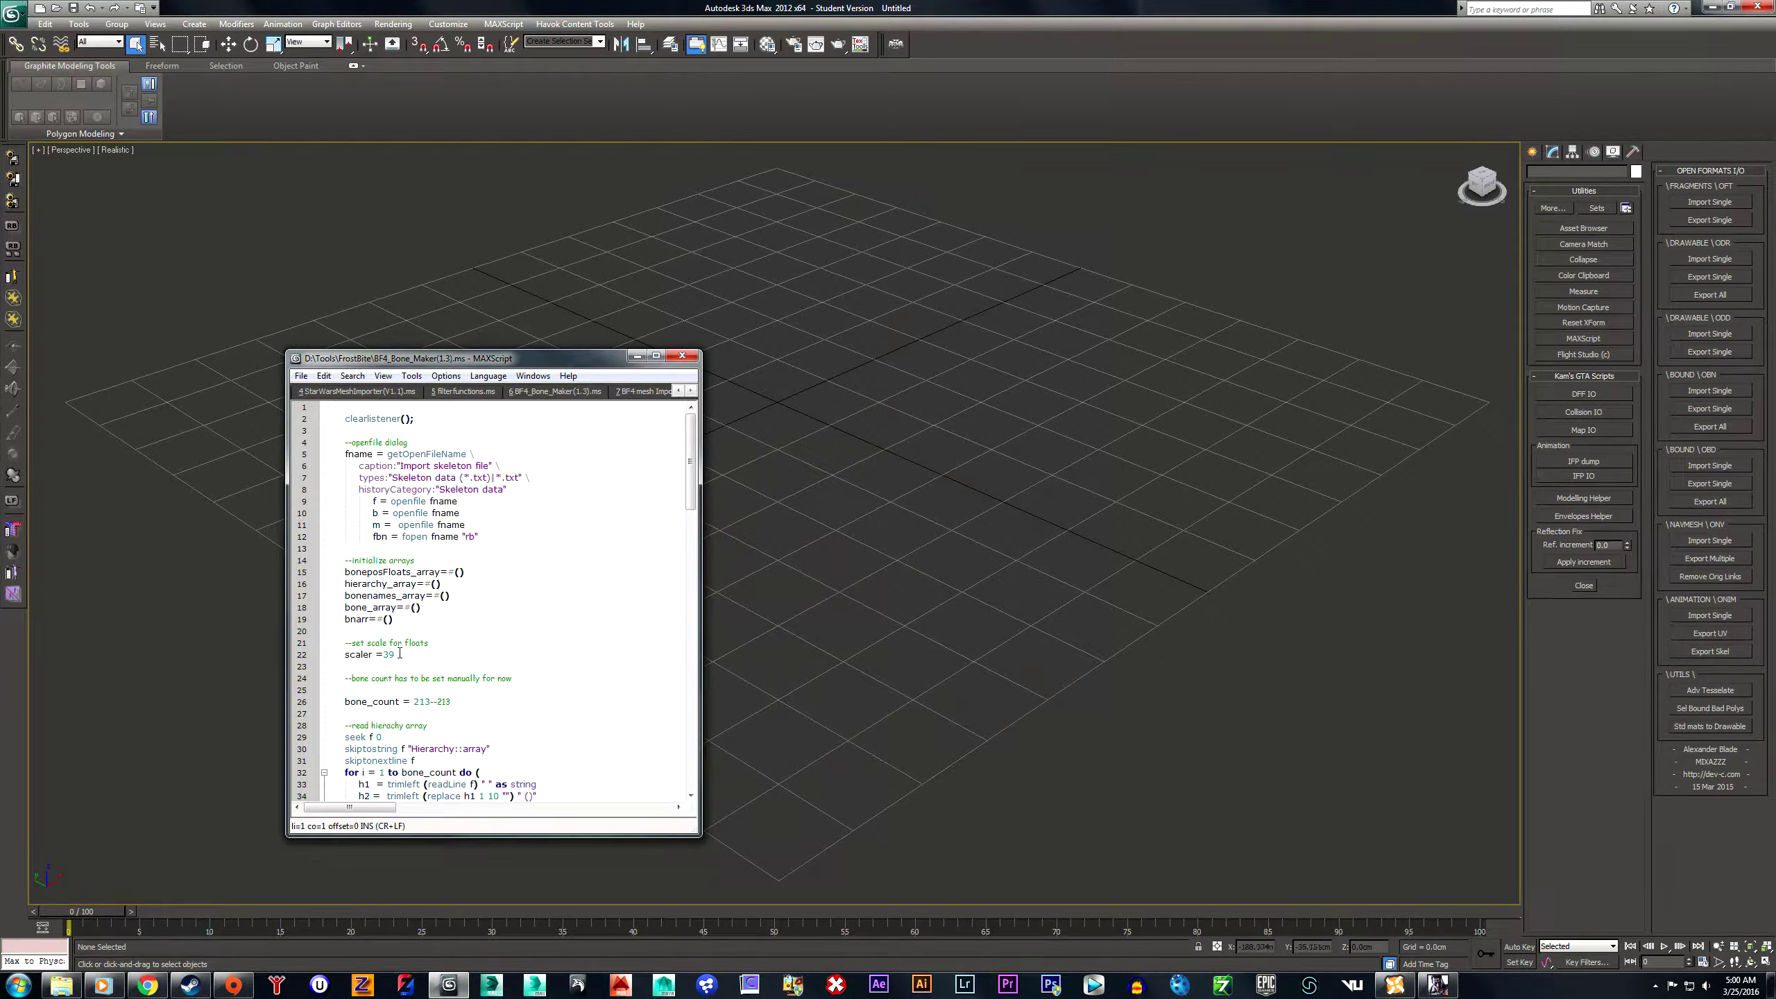
- Minimize the script editor and open the recent scene VeniceSkeleton_Mesh.max
click(634, 357)
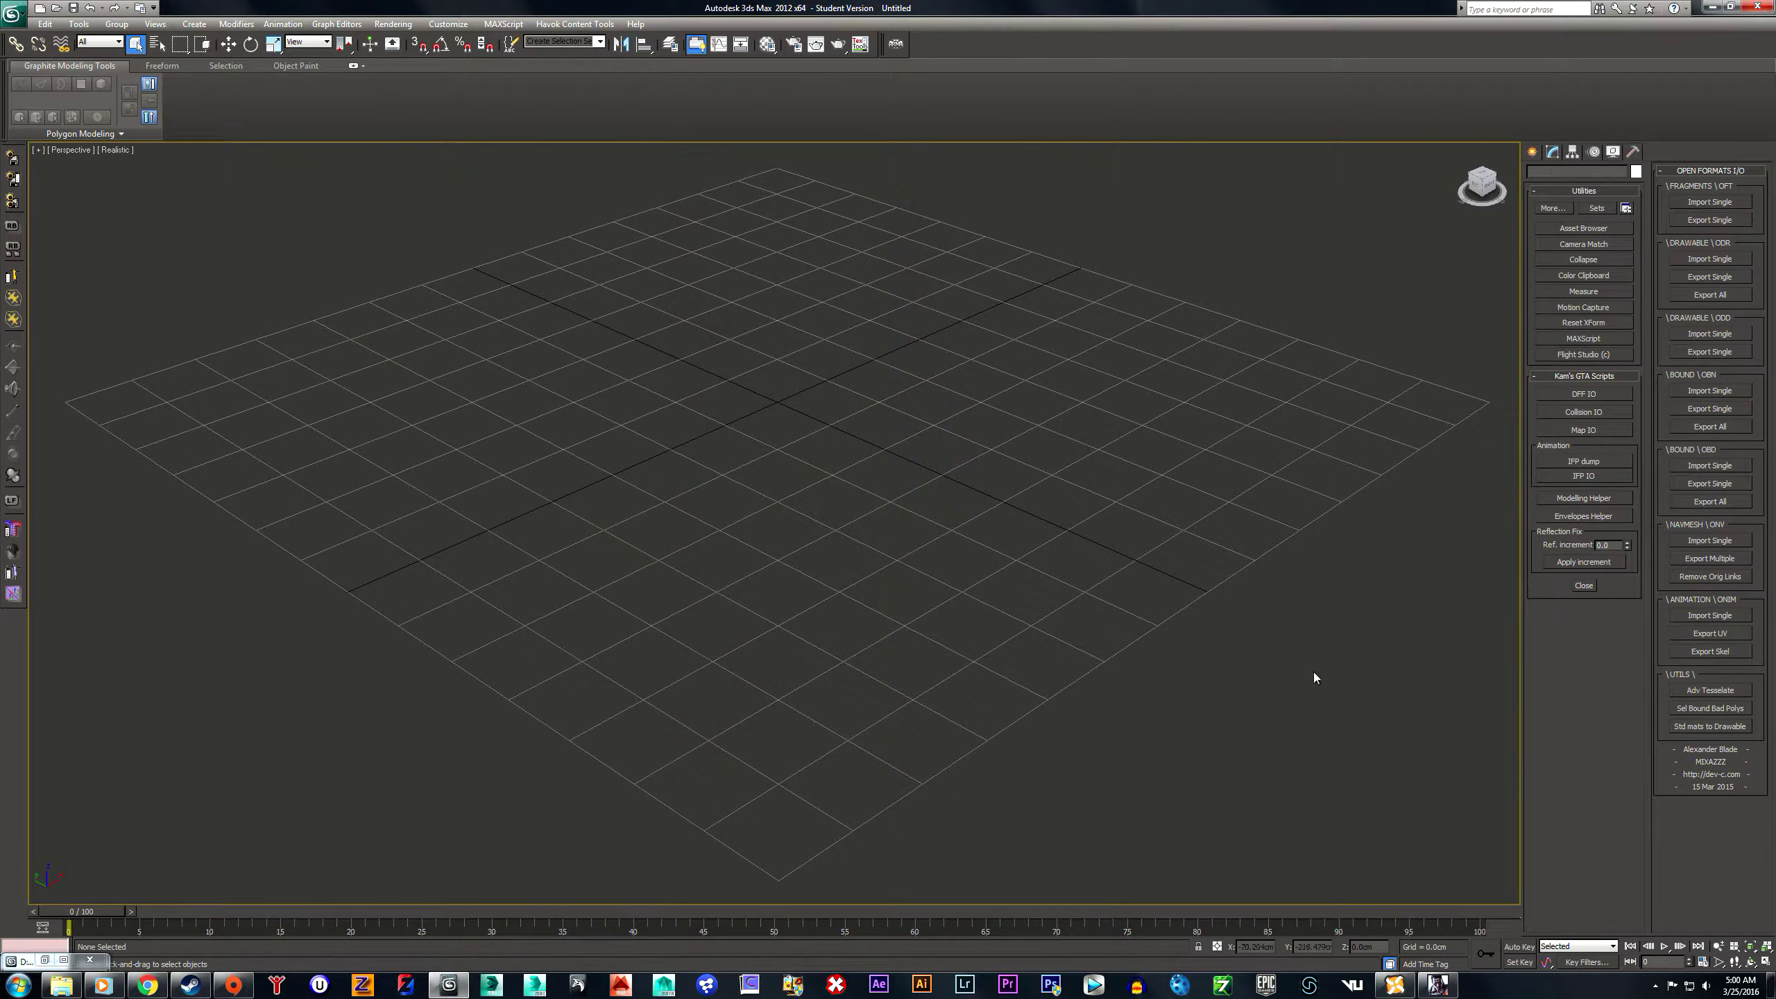
mouse_move(1451, 994)
click(12, 12)
click(208, 89)
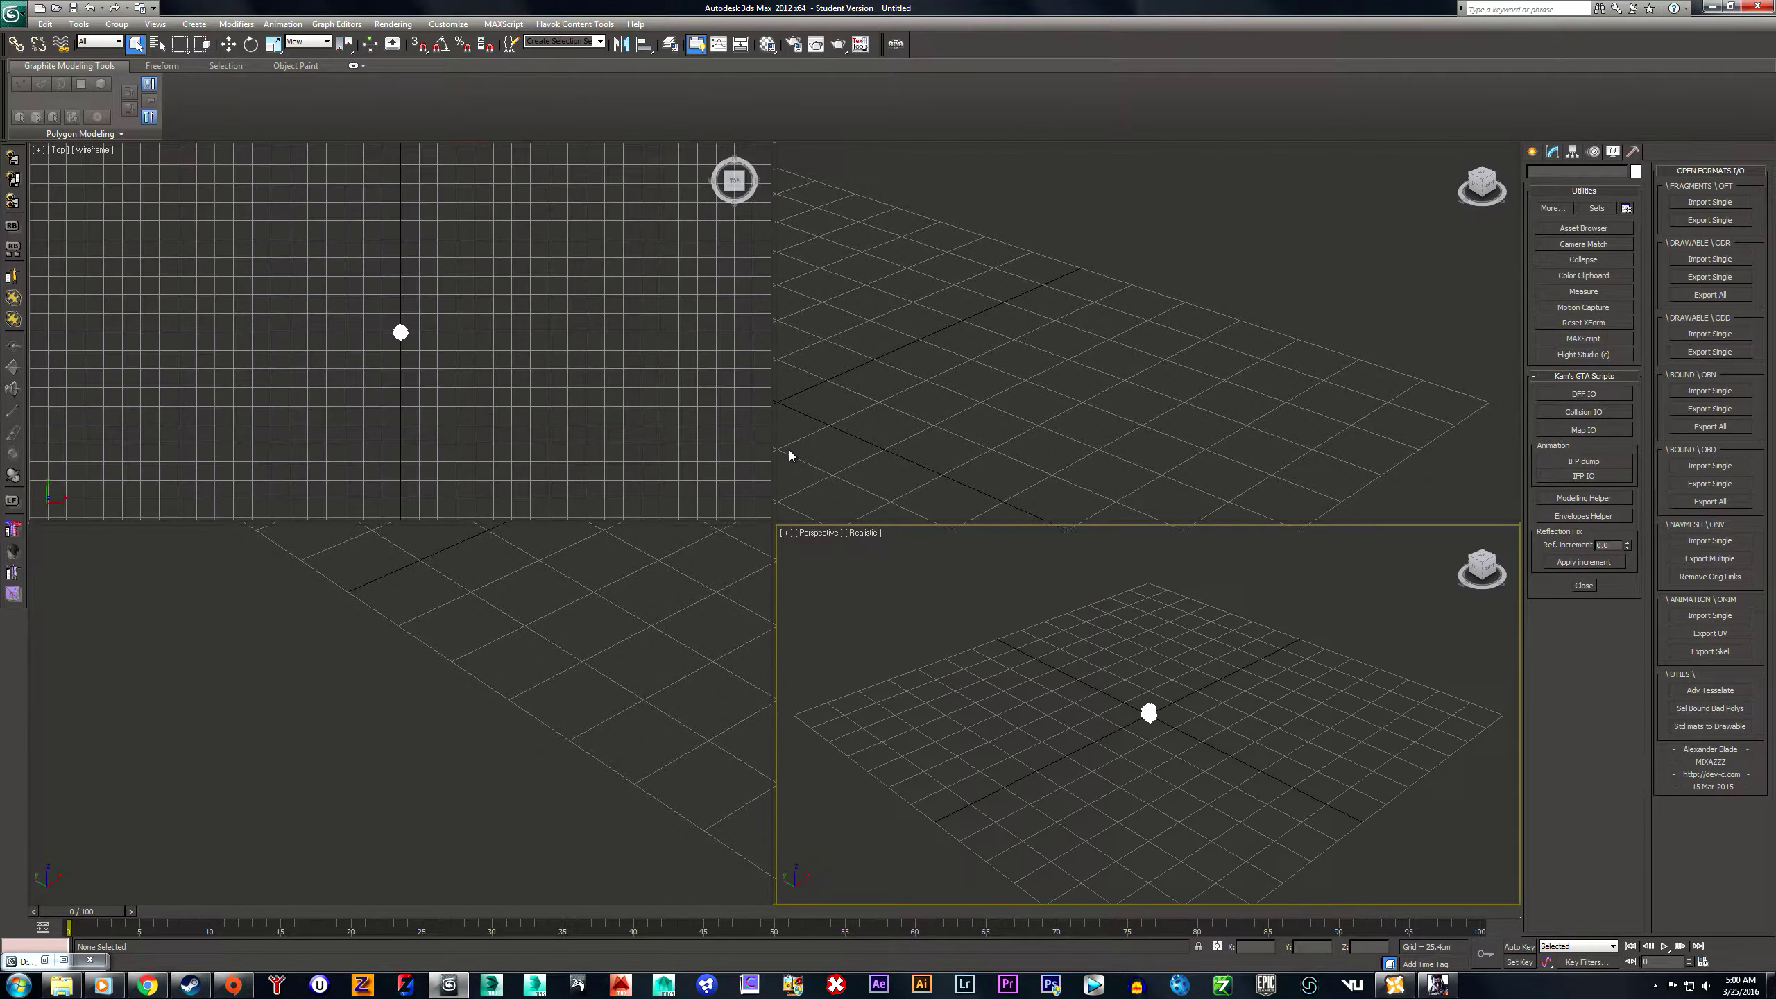
- Examine the rigged soldier in the perspective view, from the whole body to a close-up of the torso and head
alt+middle_drag(1256, 670, 1255, 454)
scroll(1222, 644, down, 8)
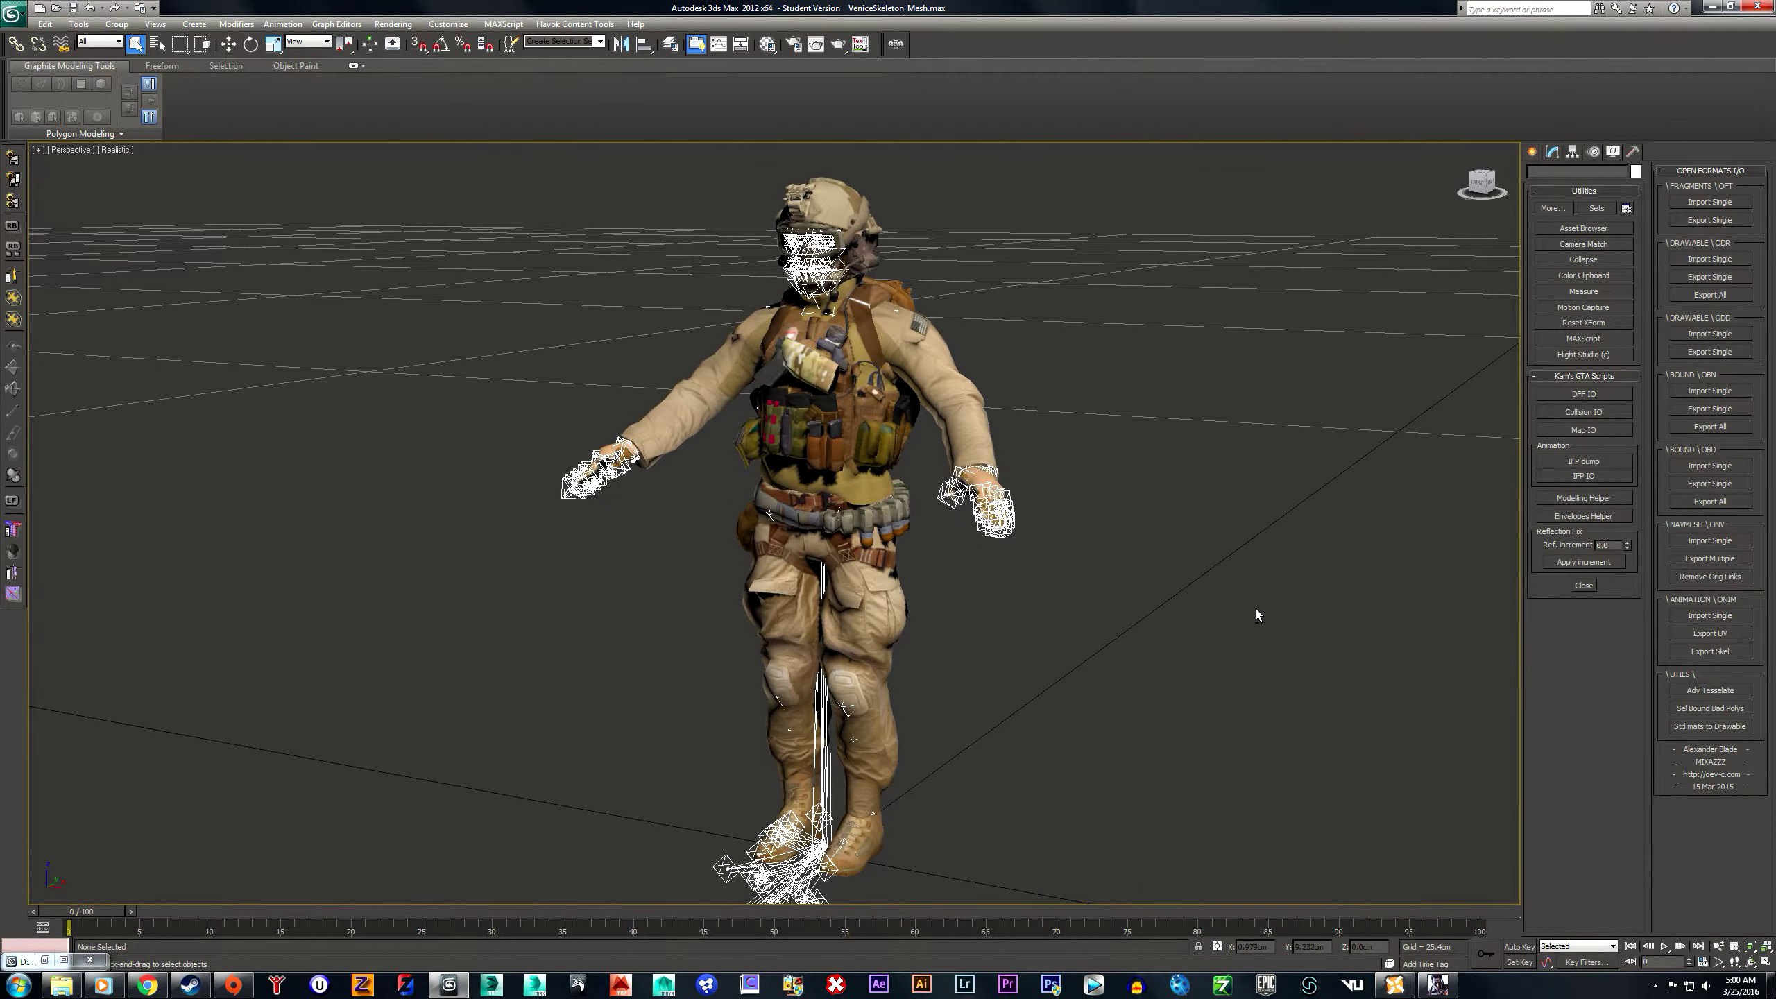
alt+middle_drag(1256, 614, 1204, 627)
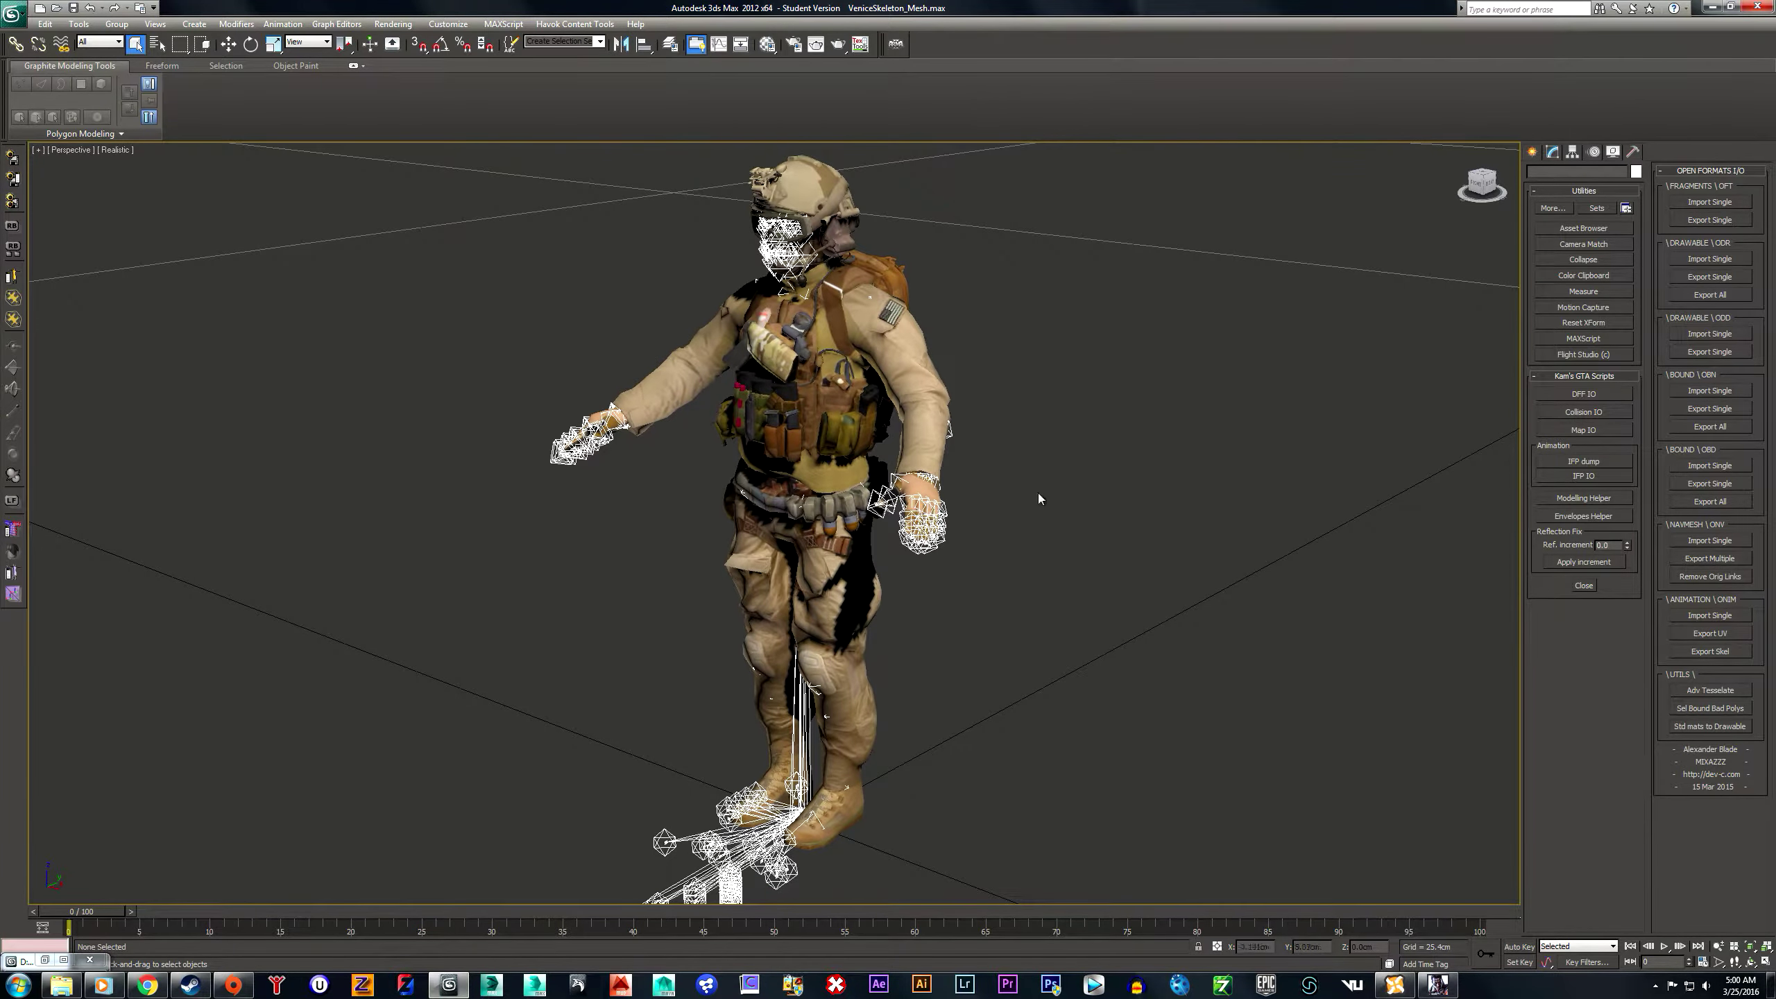
middle_drag(1095, 568, 1086, 601)
middle_drag(1091, 443, 1088, 564)
scroll(996, 336, up, 4)
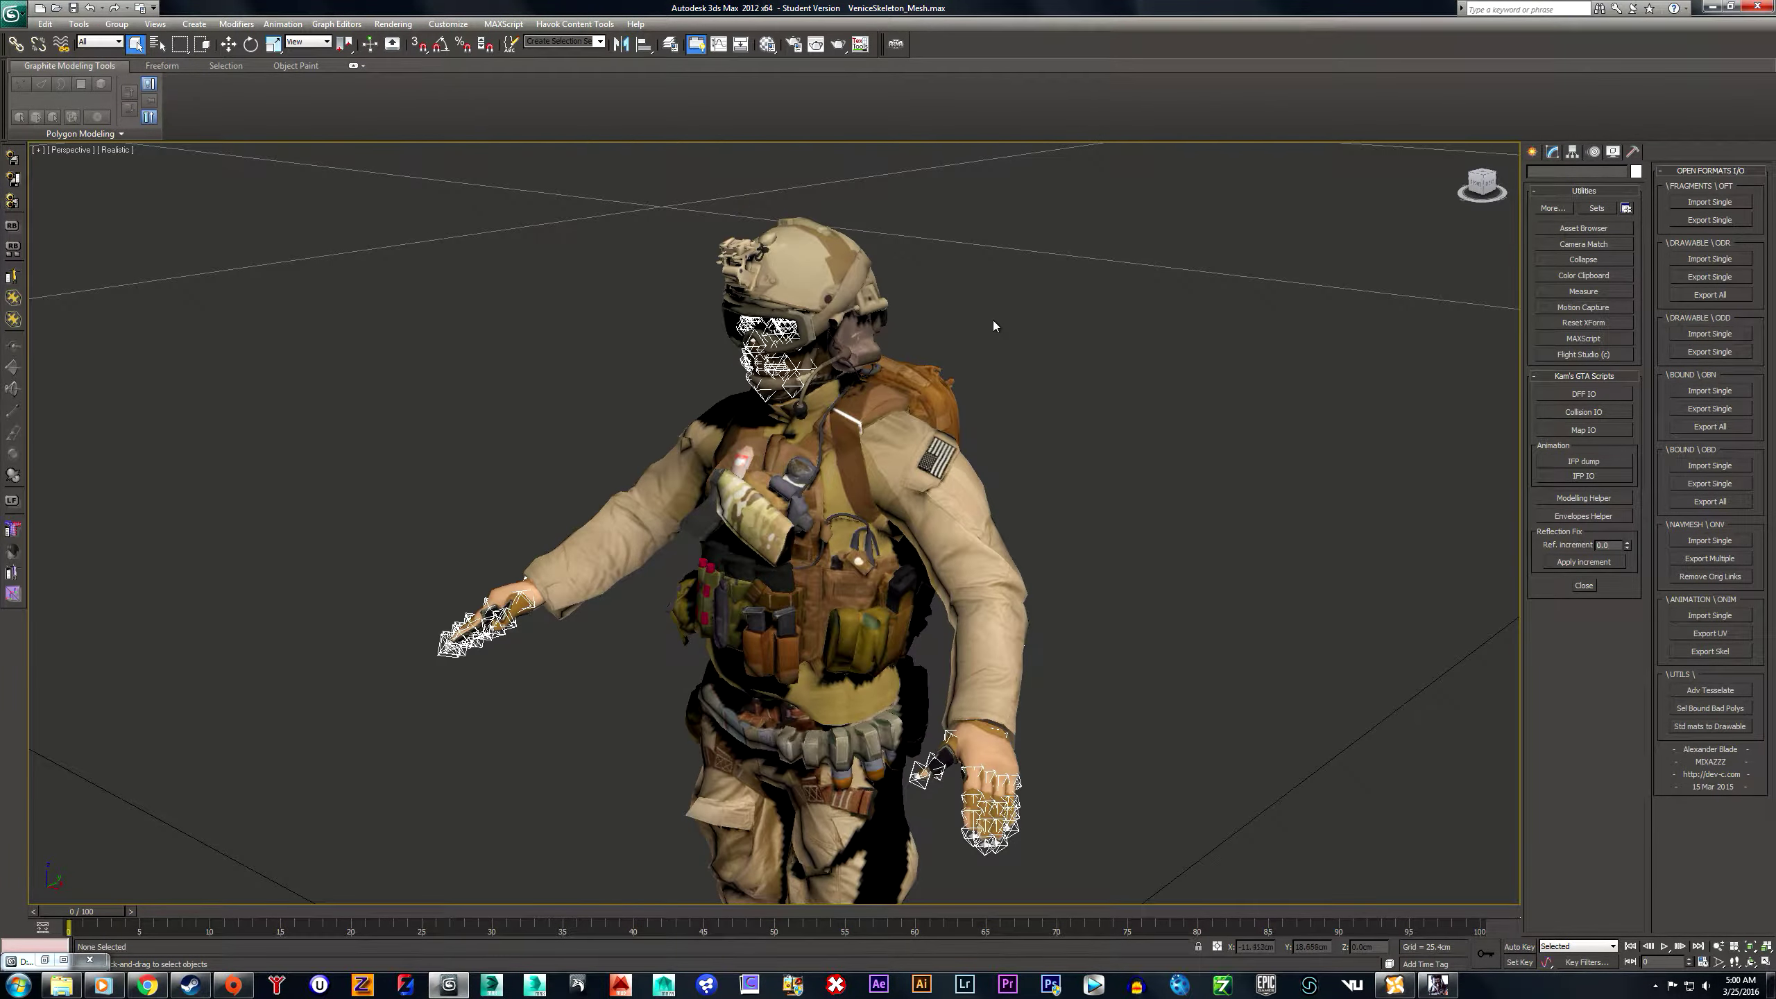
alt+middle_drag(993, 326, 1088, 411)
scroll(1088, 410, up, 6)
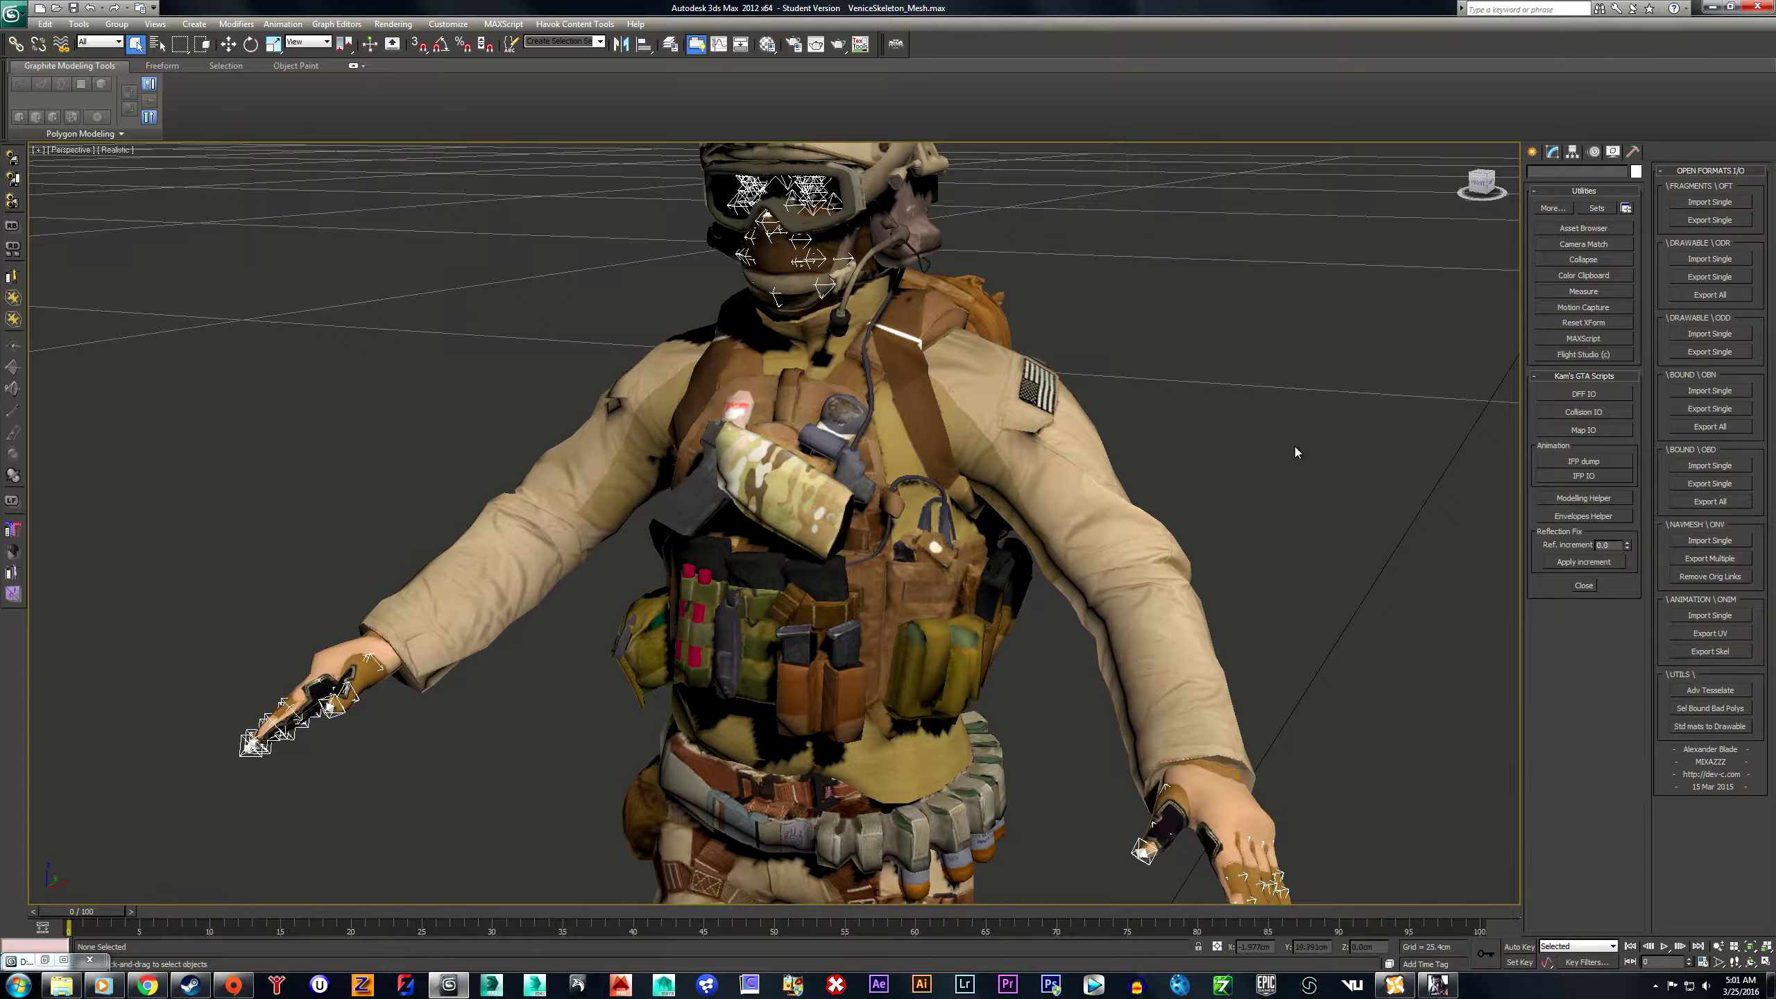
- Render the soldier's head and upper body in the perspective view, and close the rendered frame window
scroll(1294, 447, down, 4)
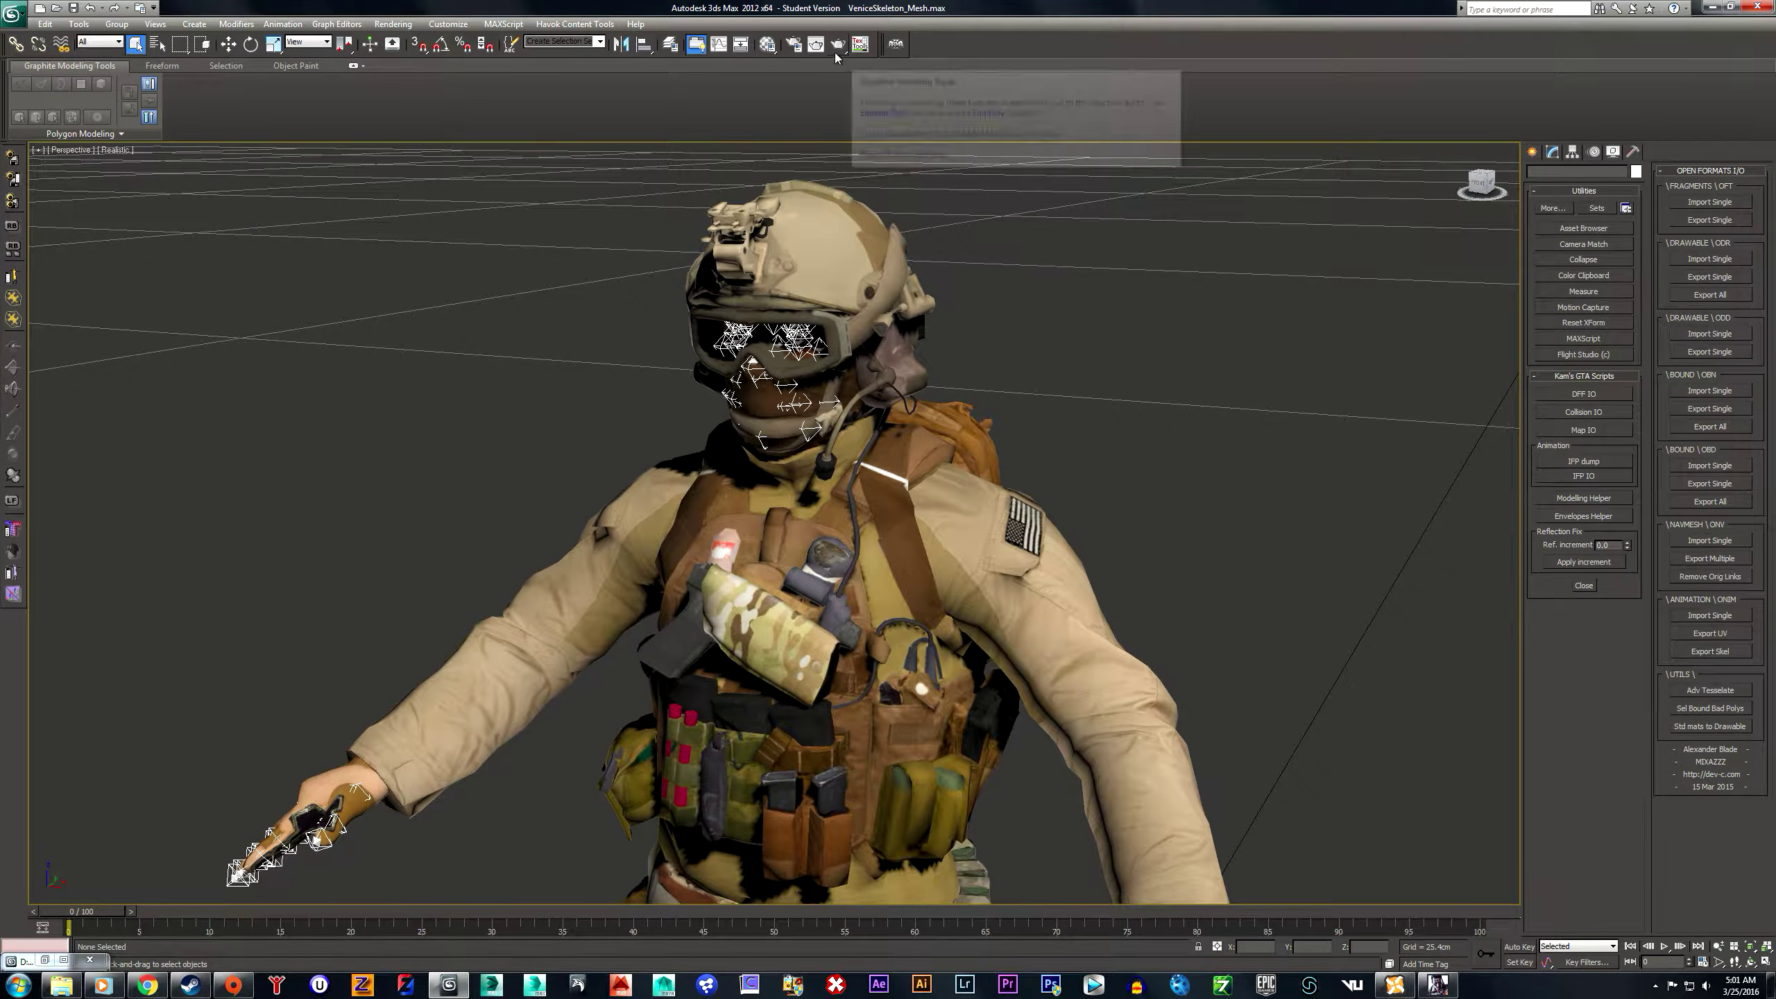
click(836, 50)
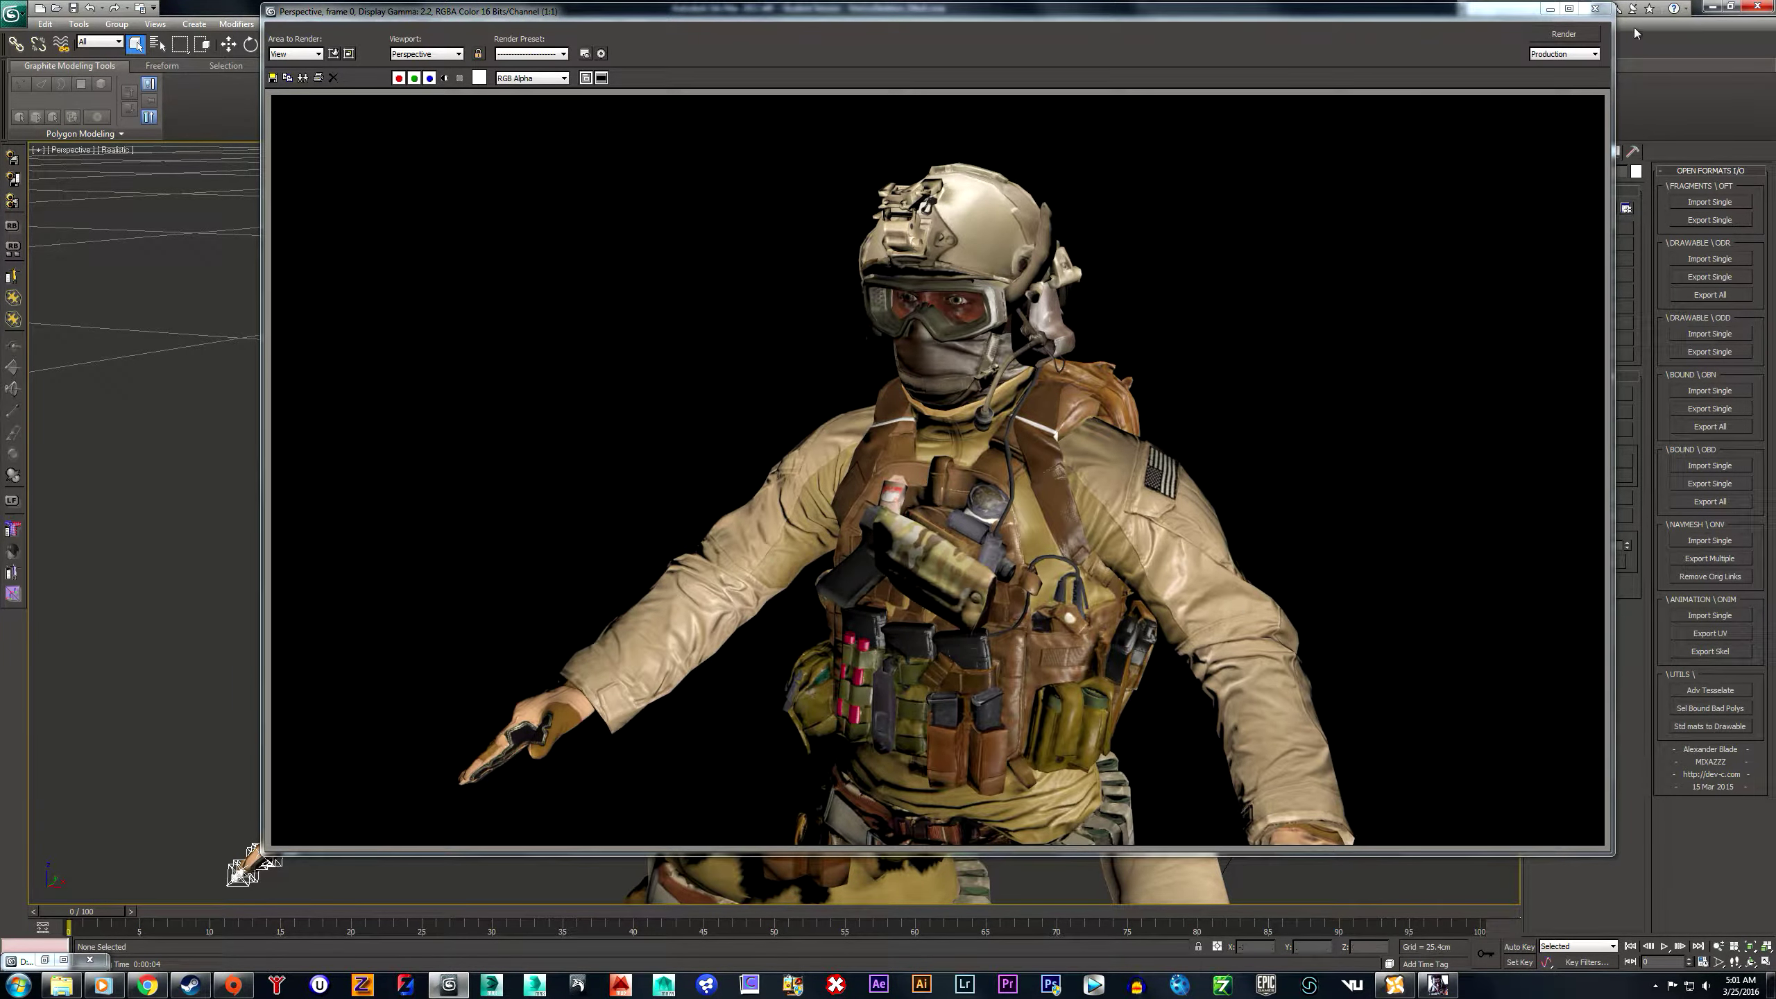
click(1595, 8)
- Review the soldier's material slots in the Material Editor, close it and look over the model's upper body
alt+middle_drag(1348, 568, 1274, 578)
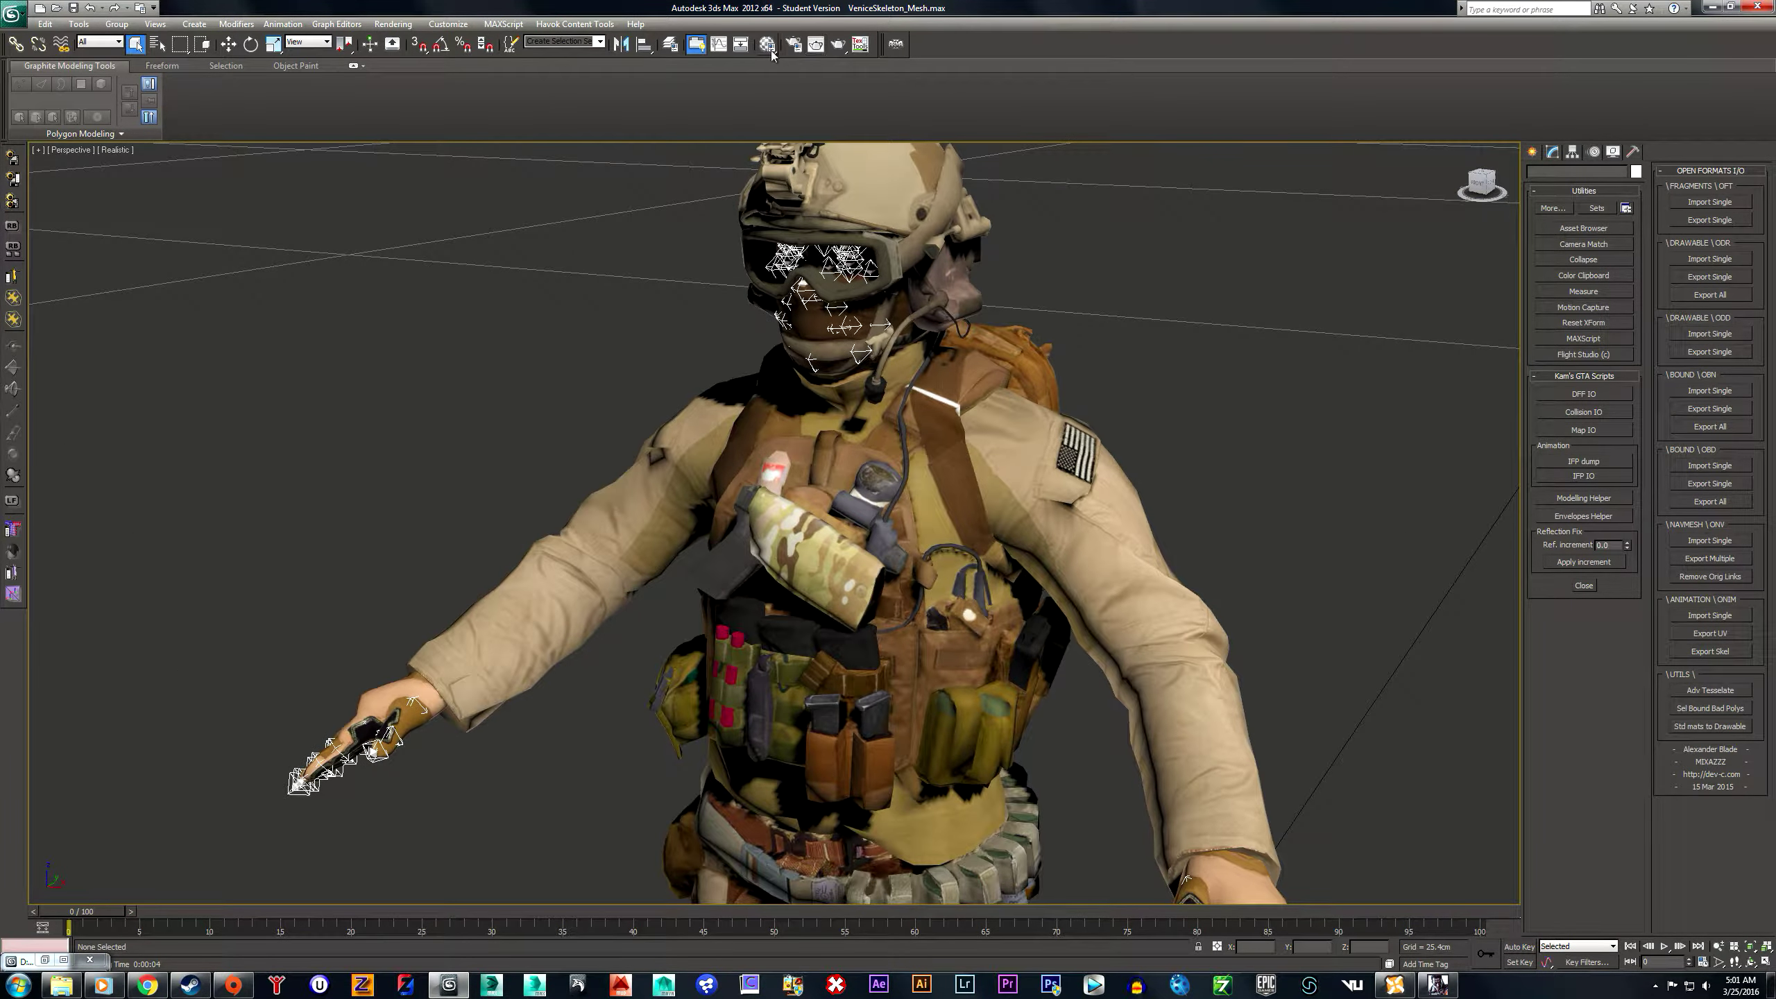
alt+middle_drag(1286, 436, 930, 191)
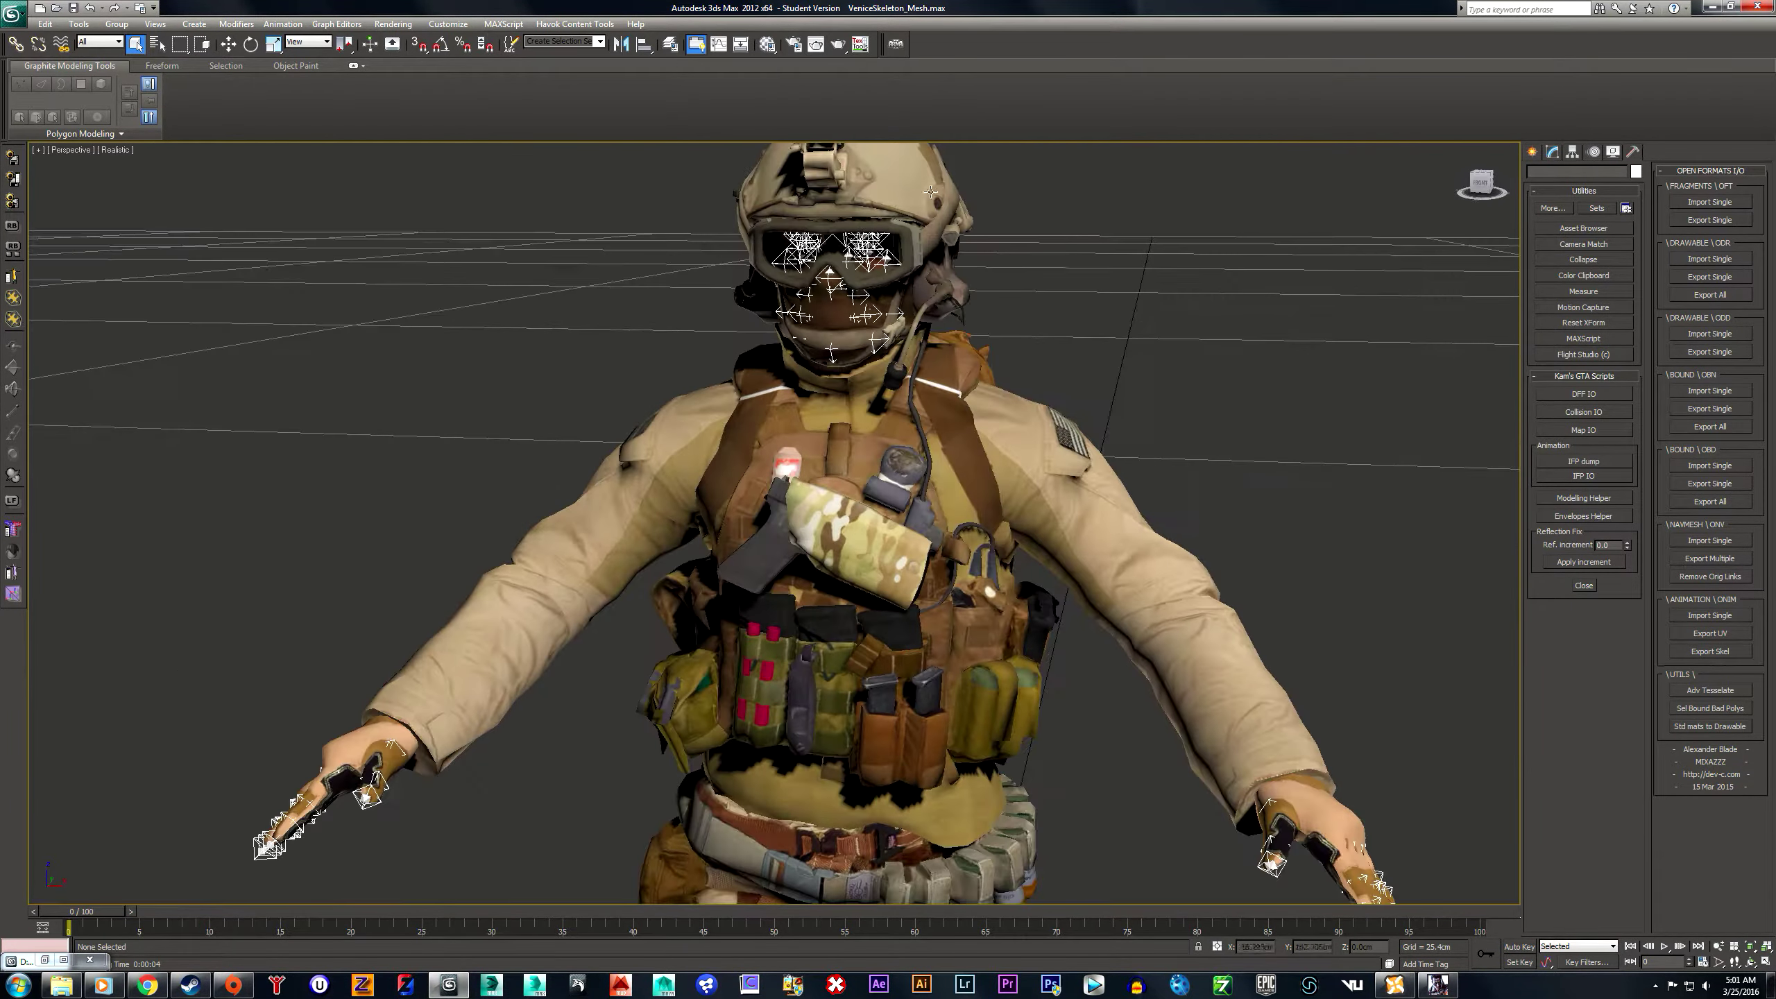
click(770, 44)
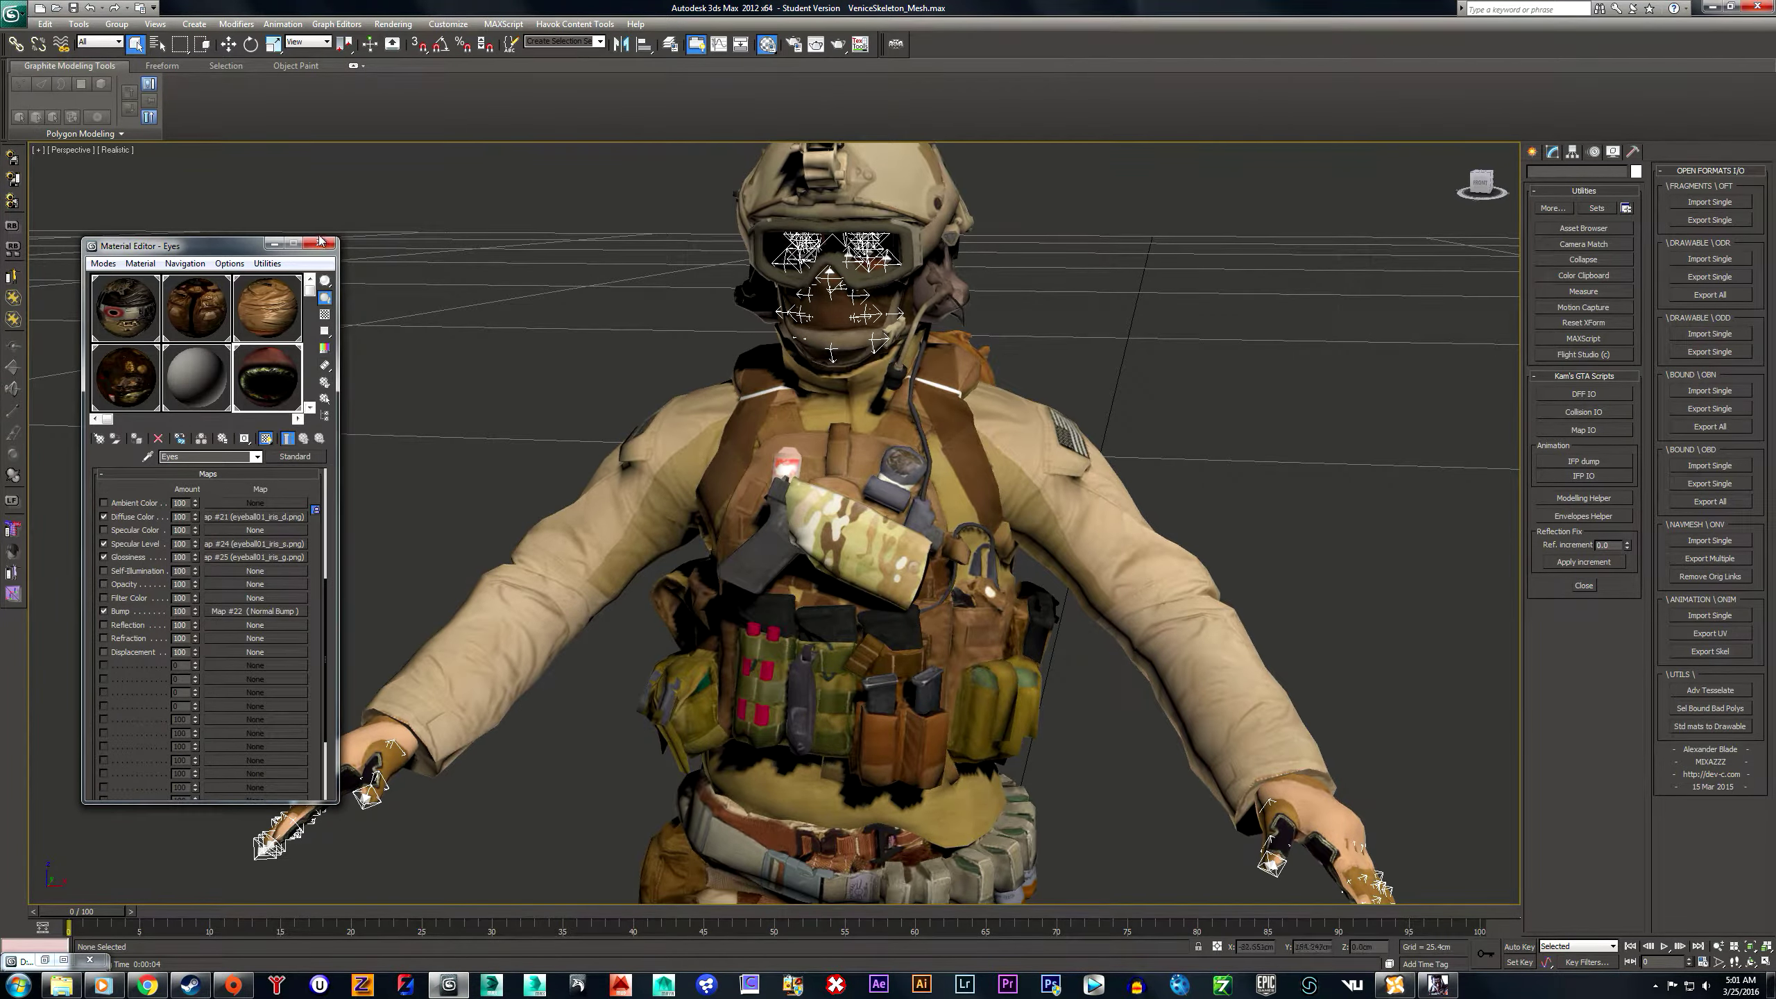
click(312, 409)
click(312, 280)
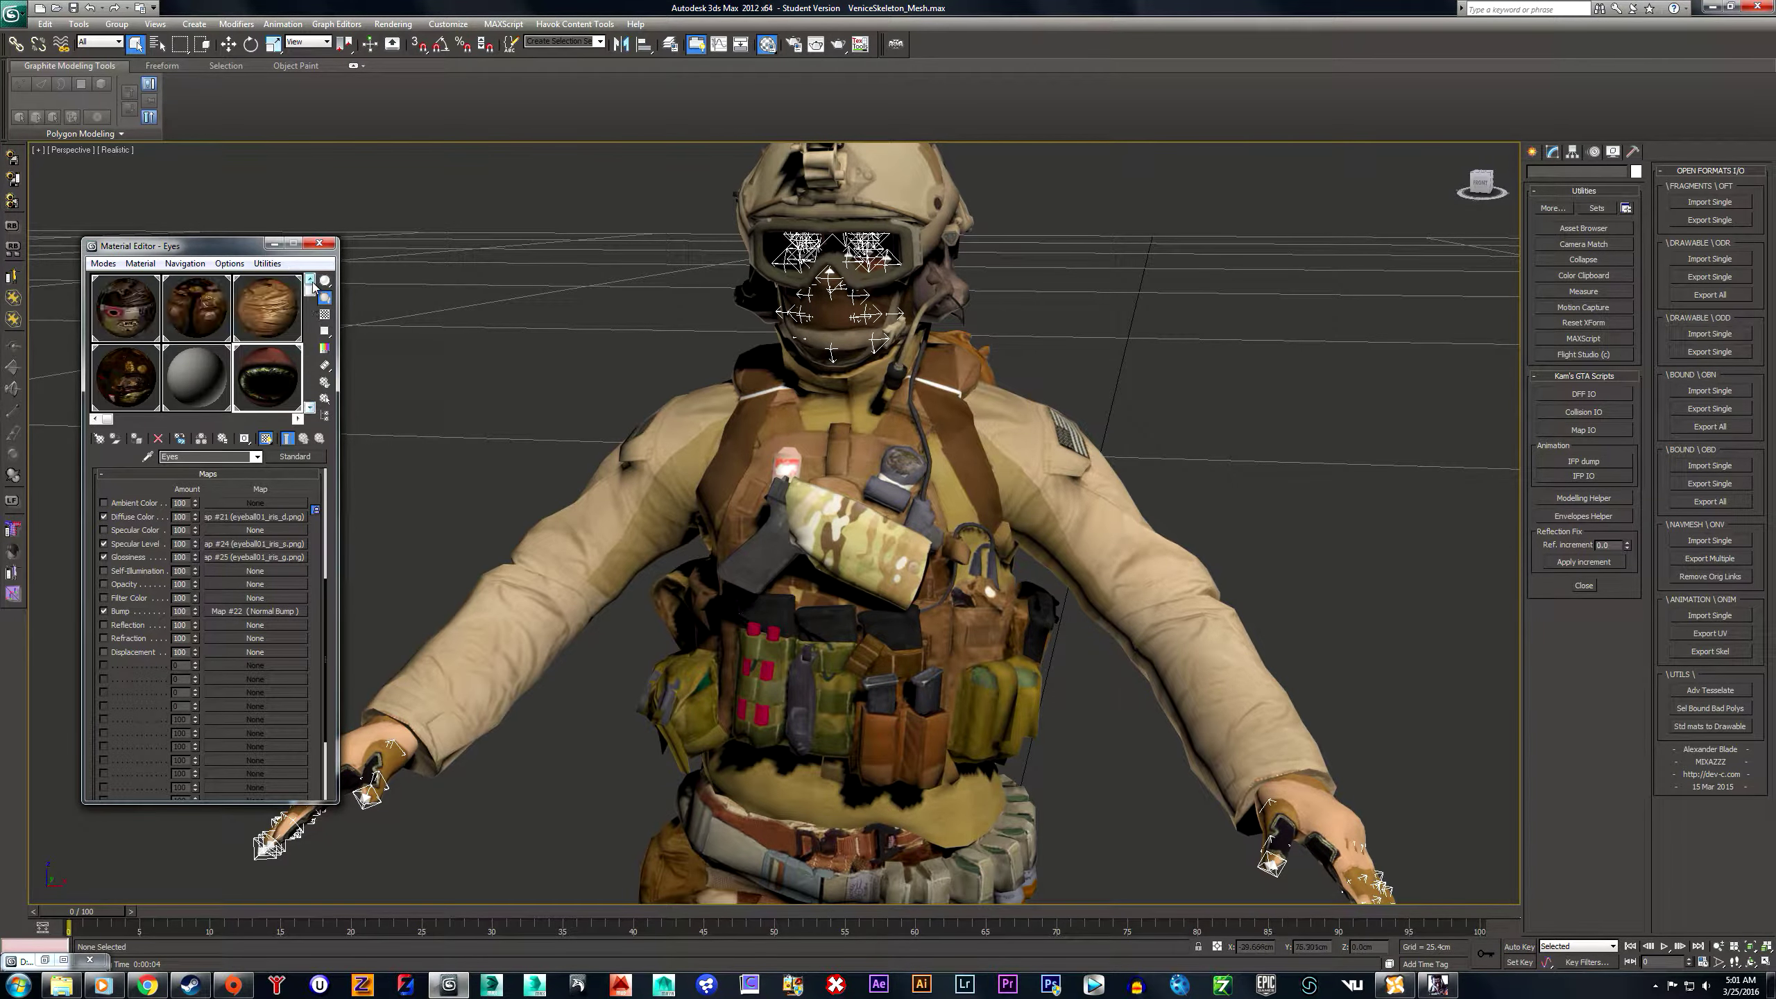
click(319, 242)
alt+middle_drag(1111, 375, 1180, 519)
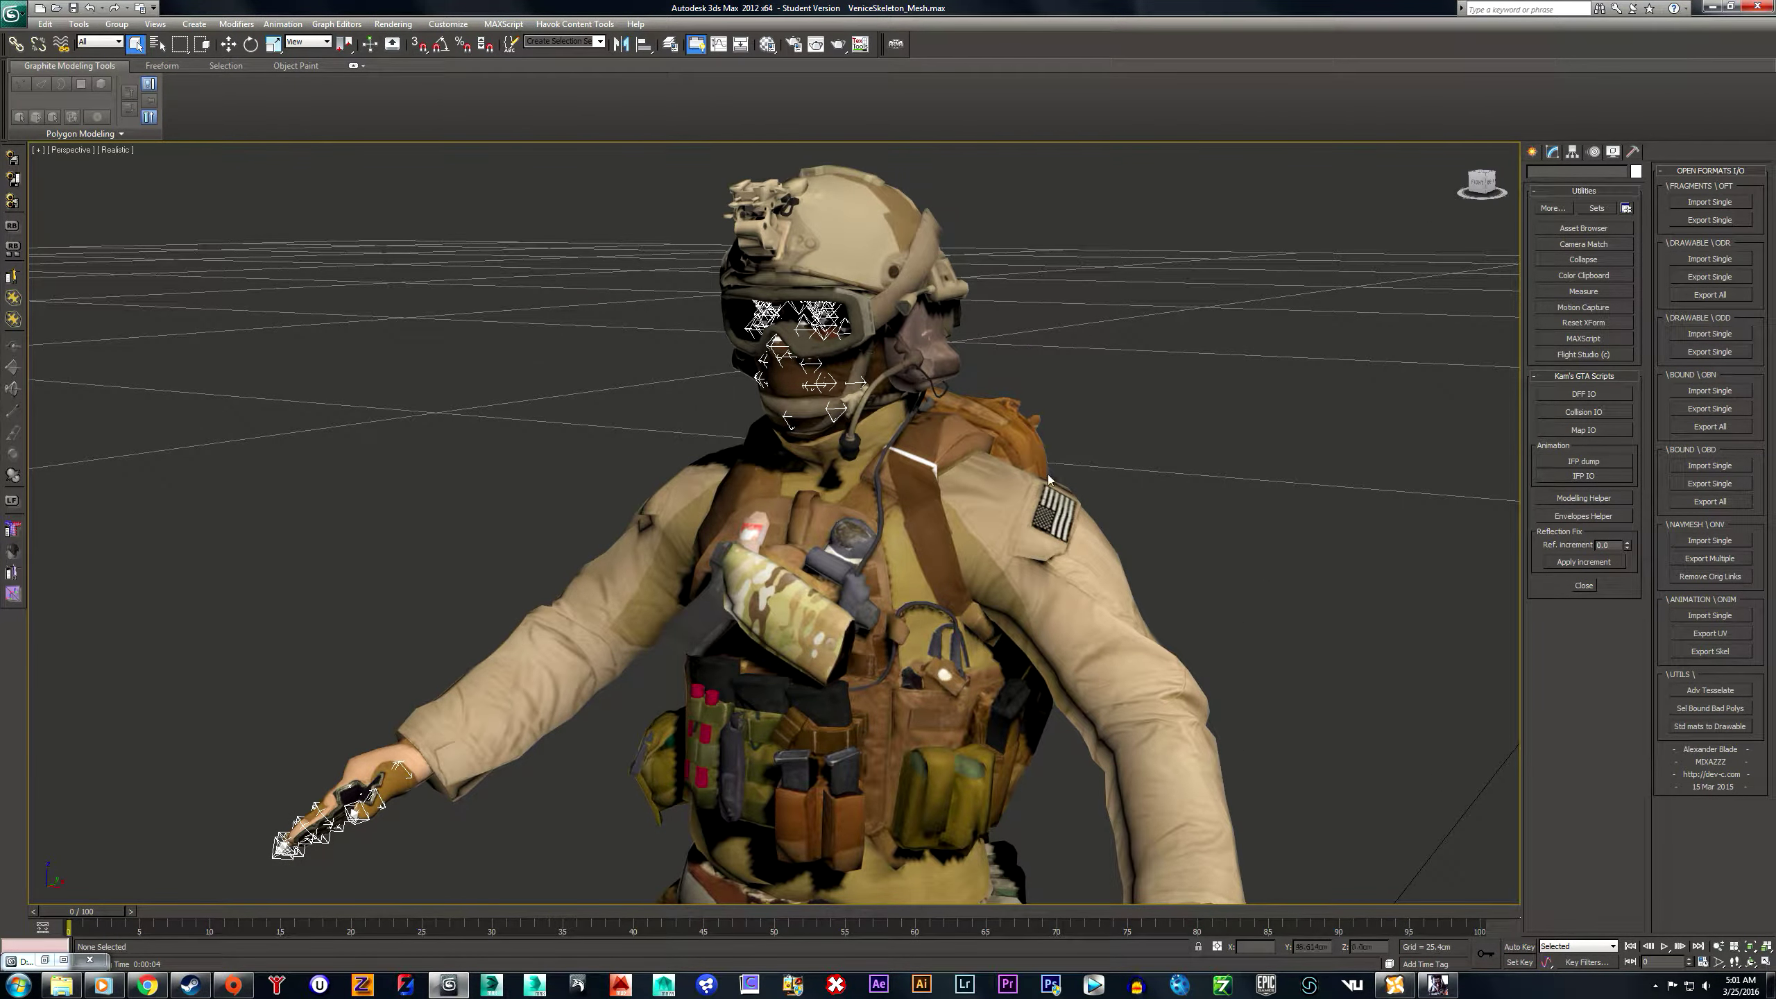
- Show the BF Cinematic Tools download page in Chrome and open the BF4 Cinematic folder in Windows Explorer
click(147, 985)
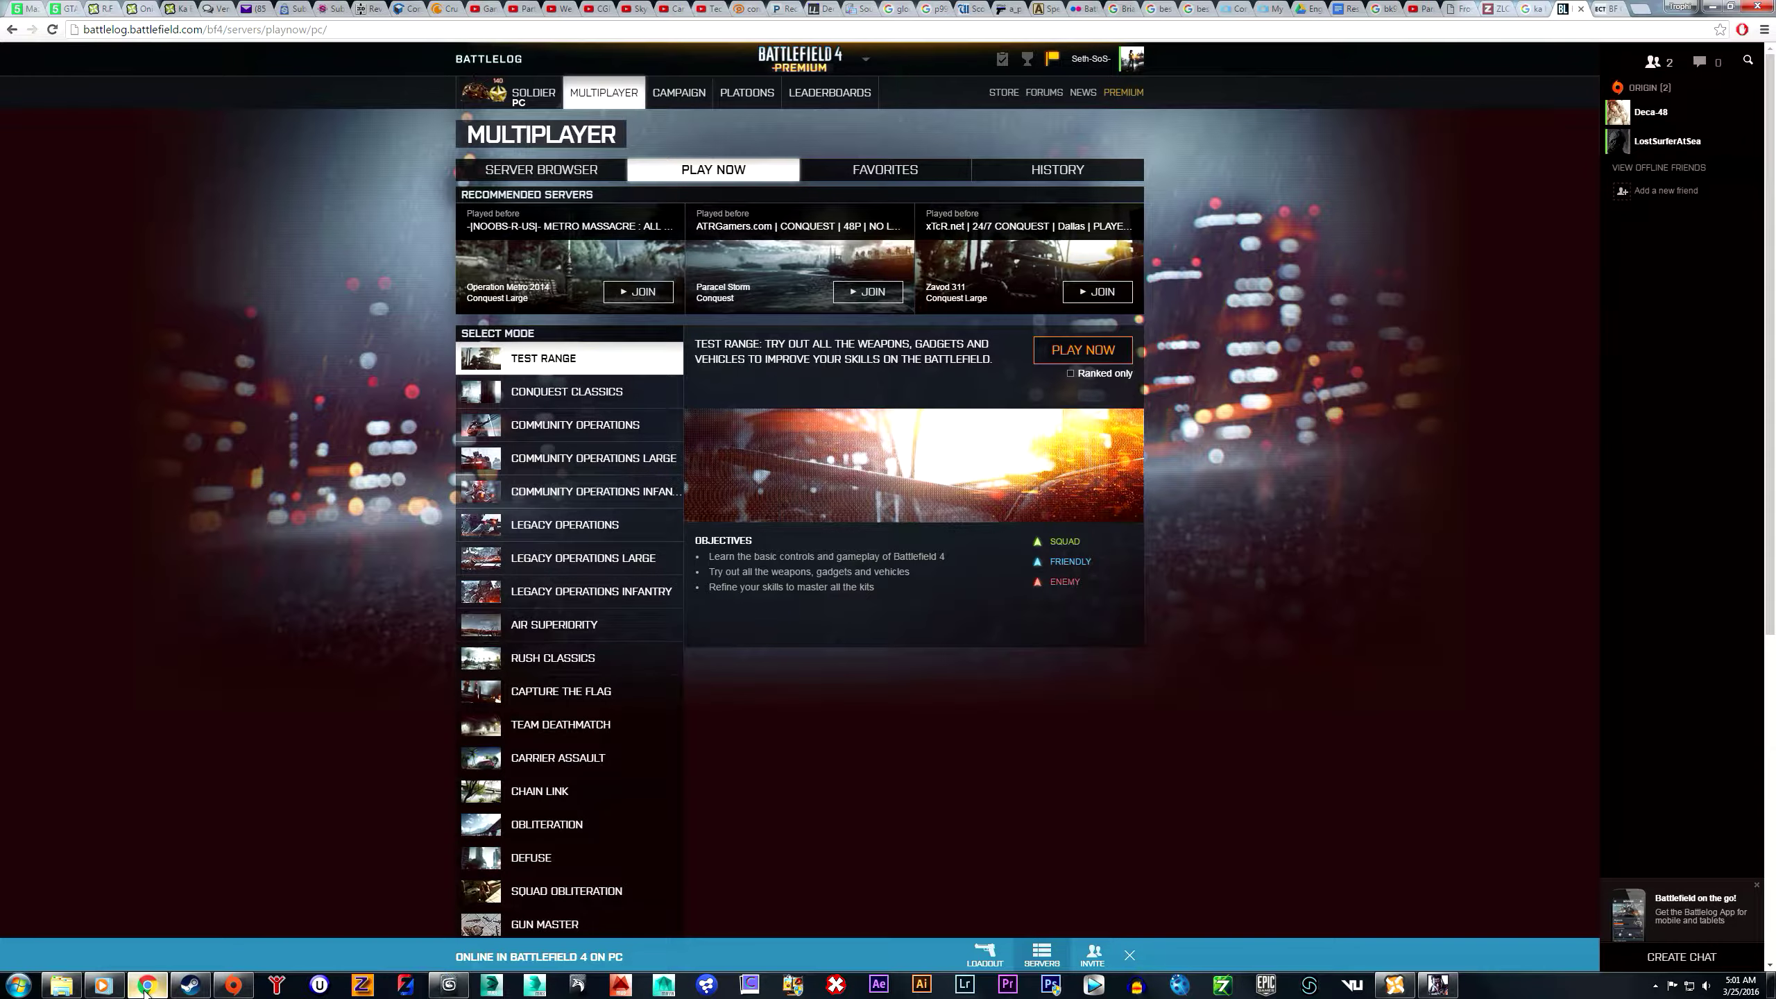
click(1604, 9)
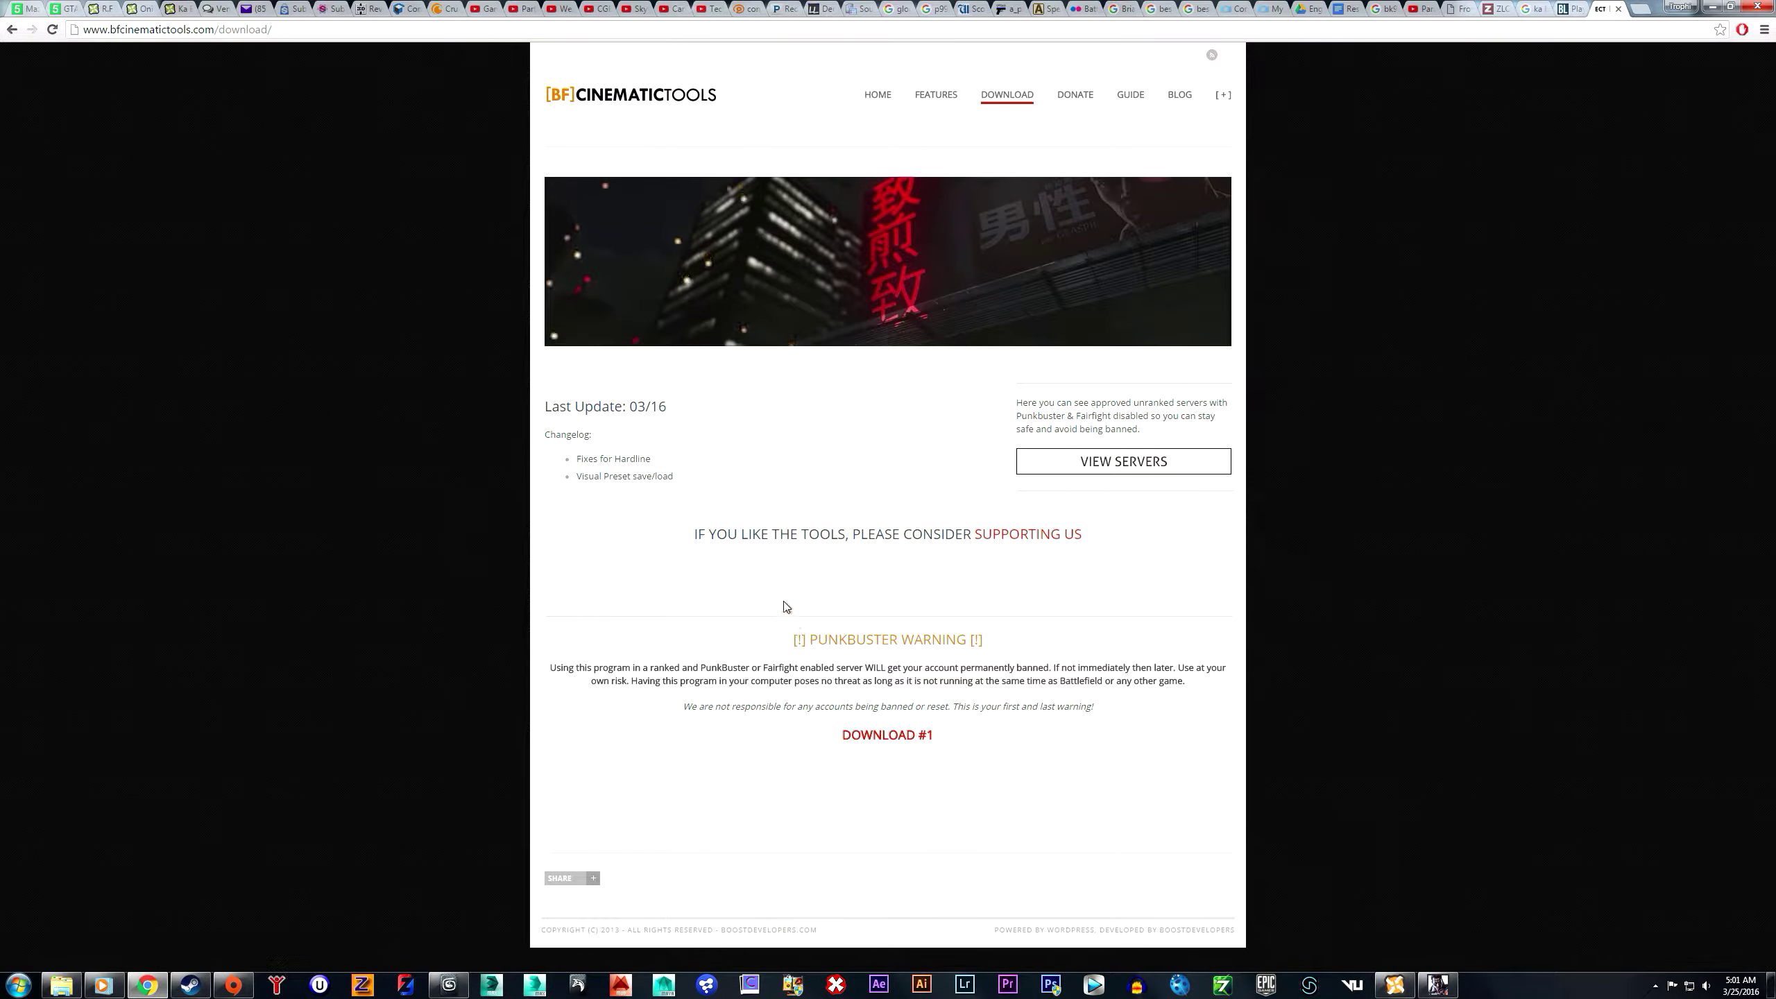
click(61, 985)
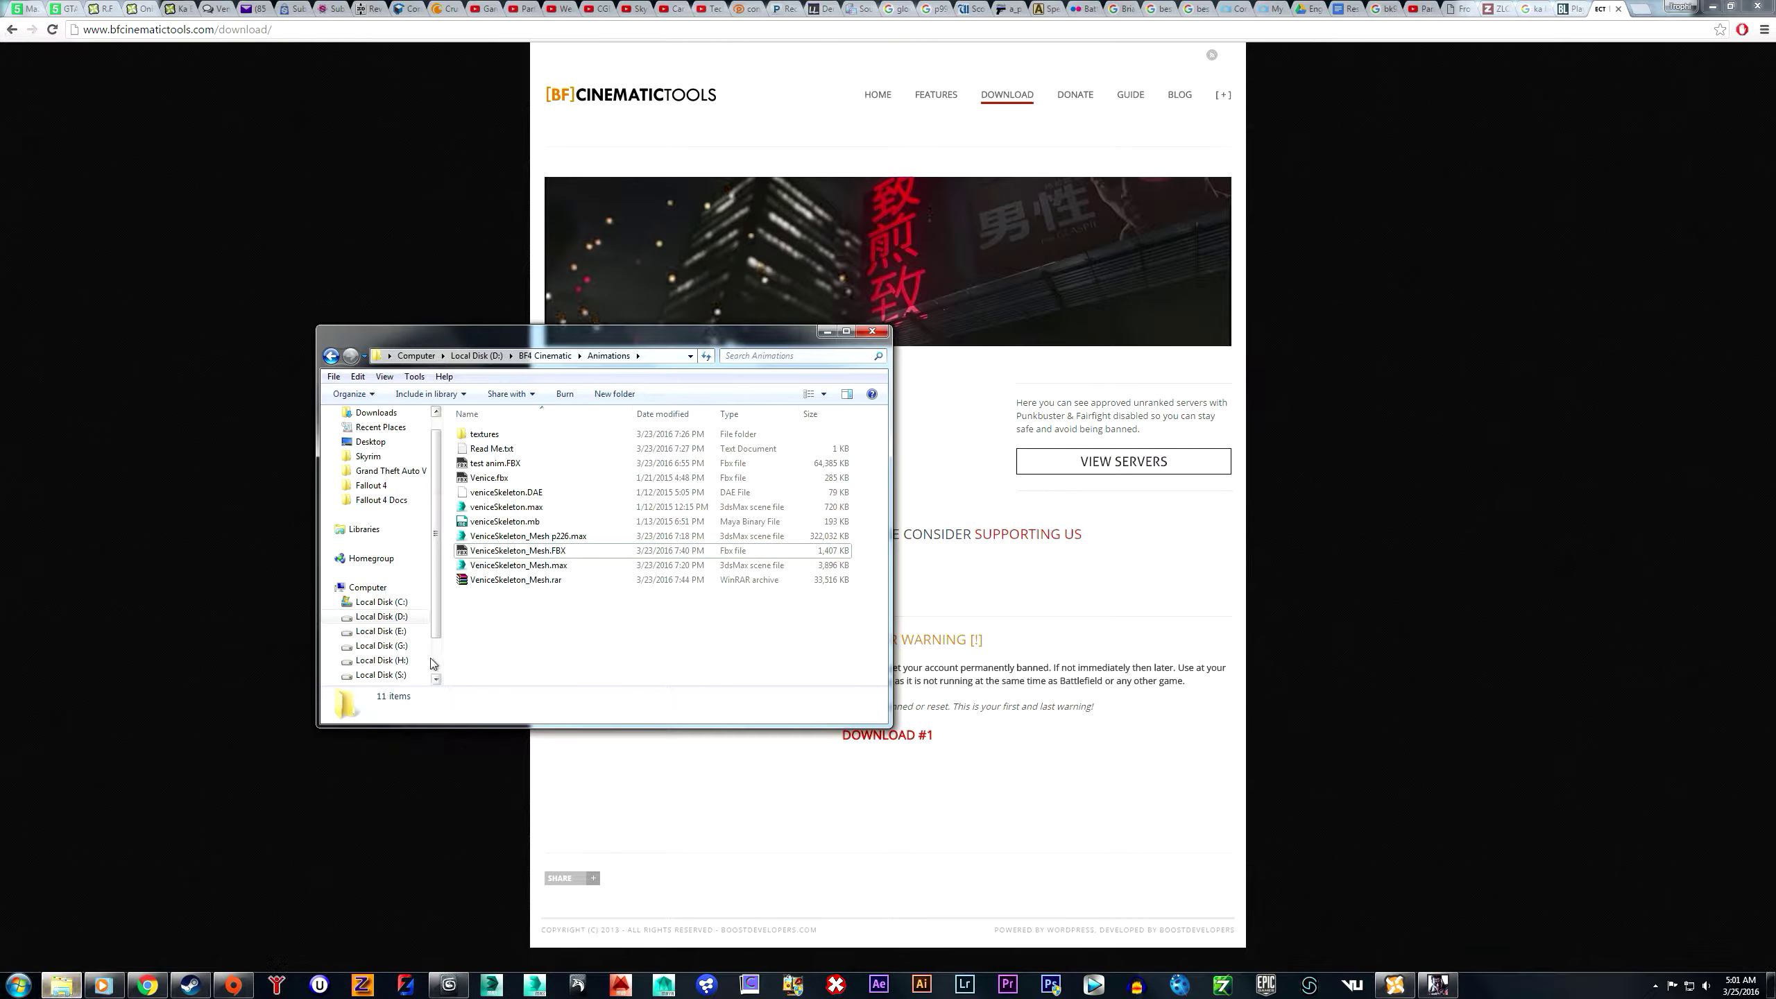
click(542, 357)
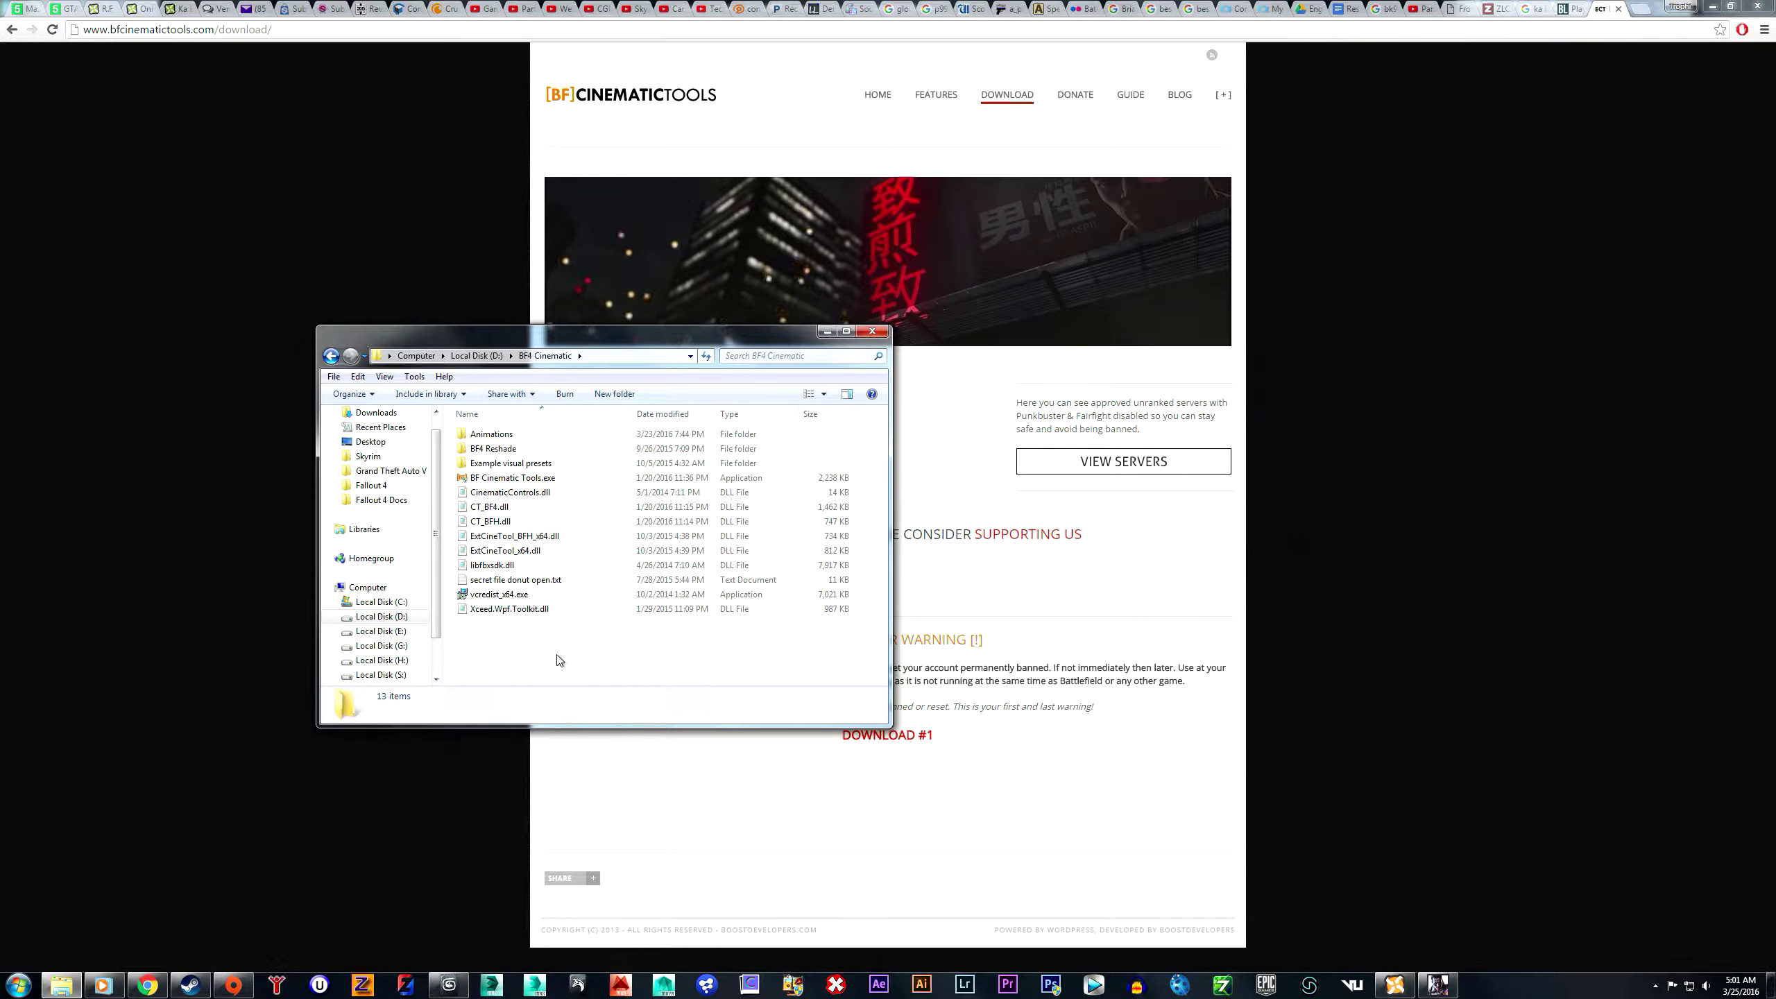
- View the contents of the BF_Cinematic_Tools archive in the Downloads folder with WinRAR, and close the archive
click(19, 985)
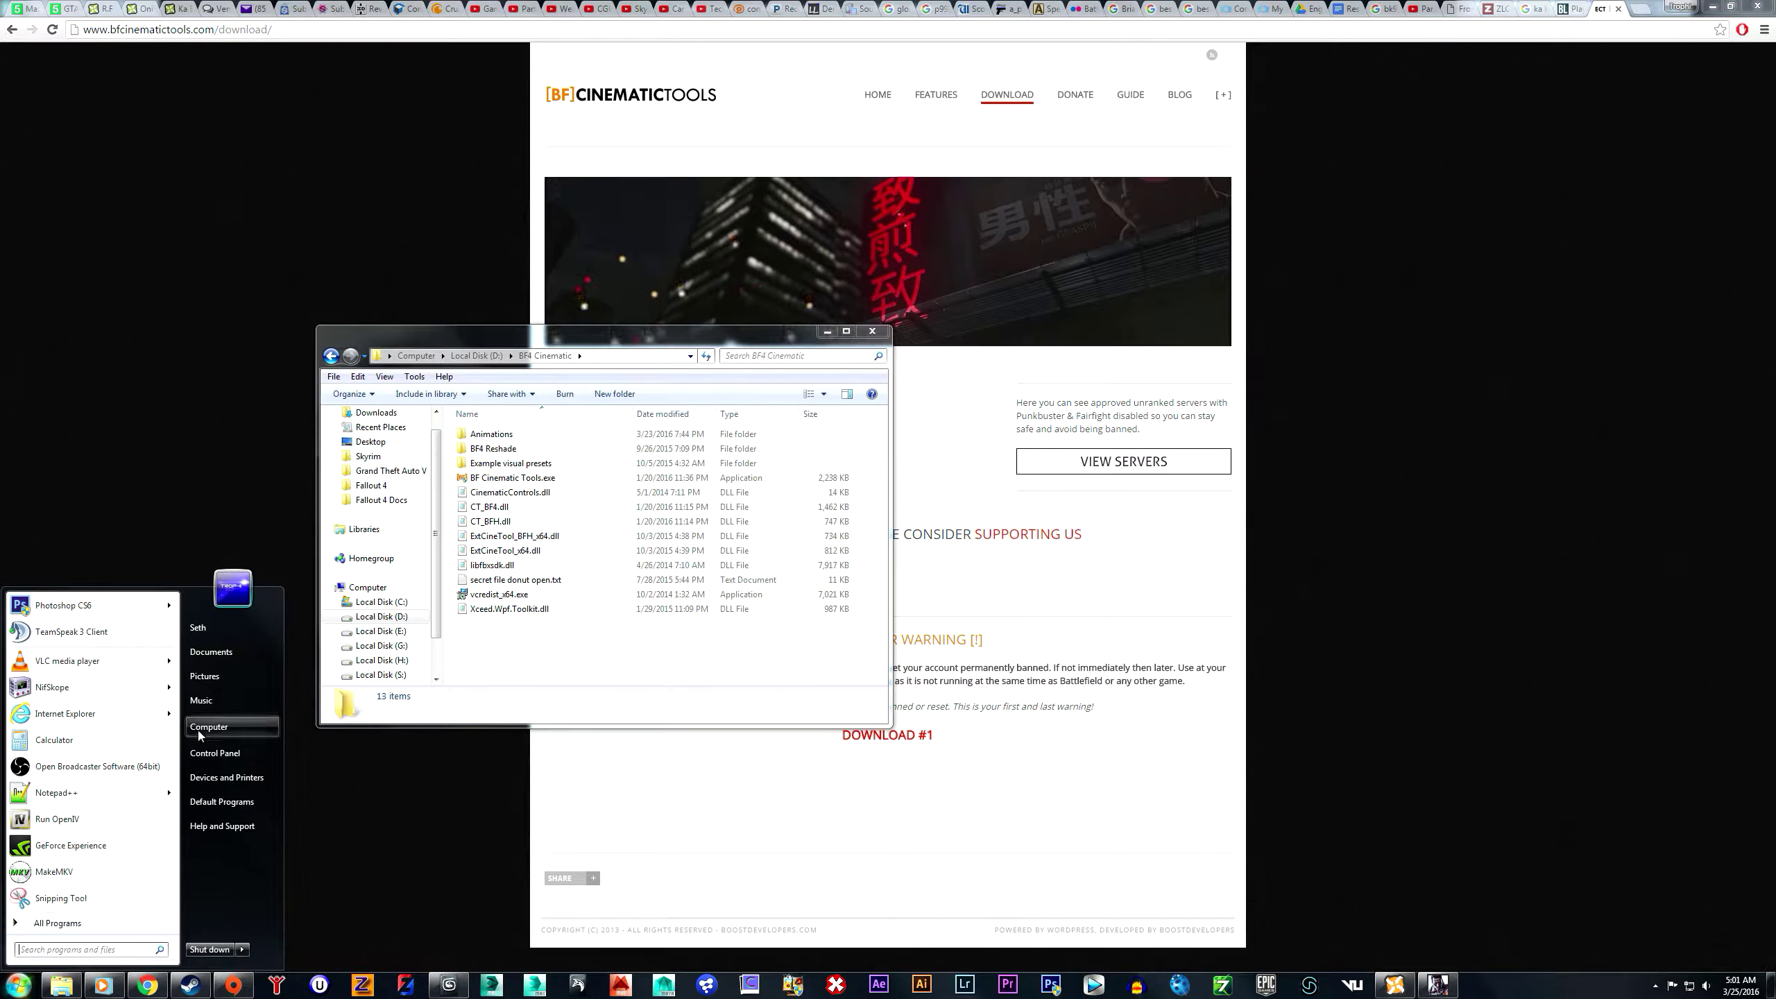
click(231, 729)
click(393, 450)
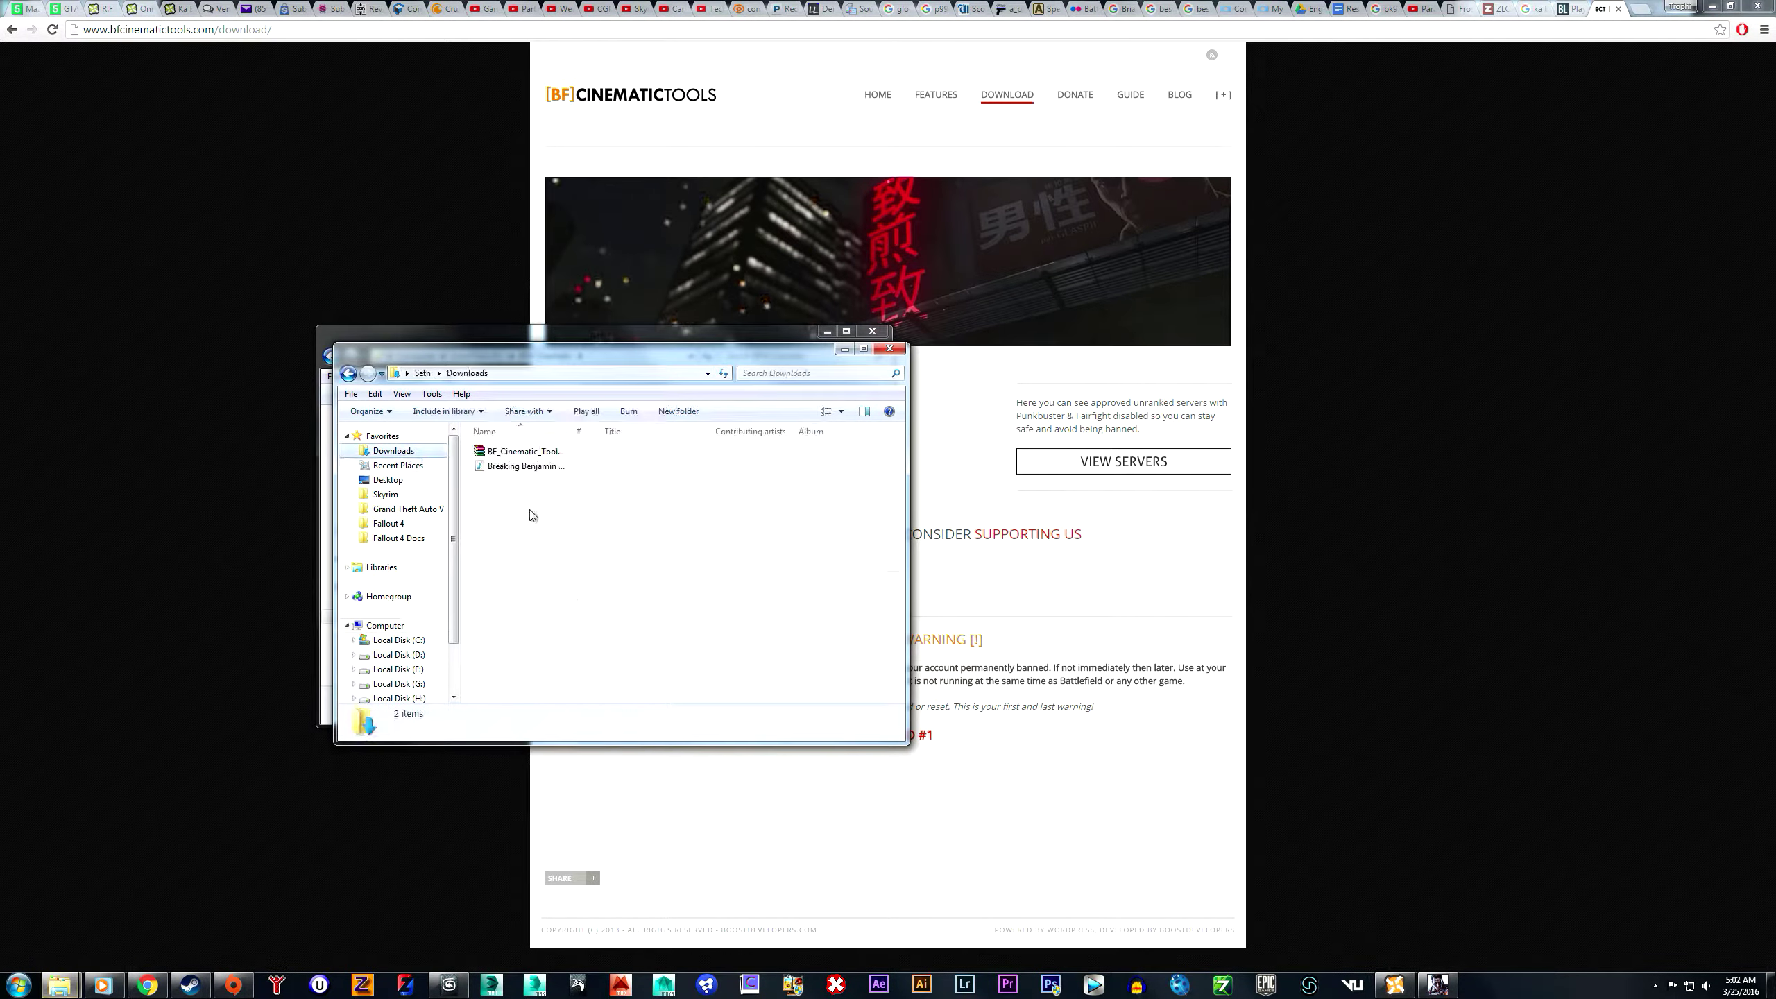
double_click(539, 452)
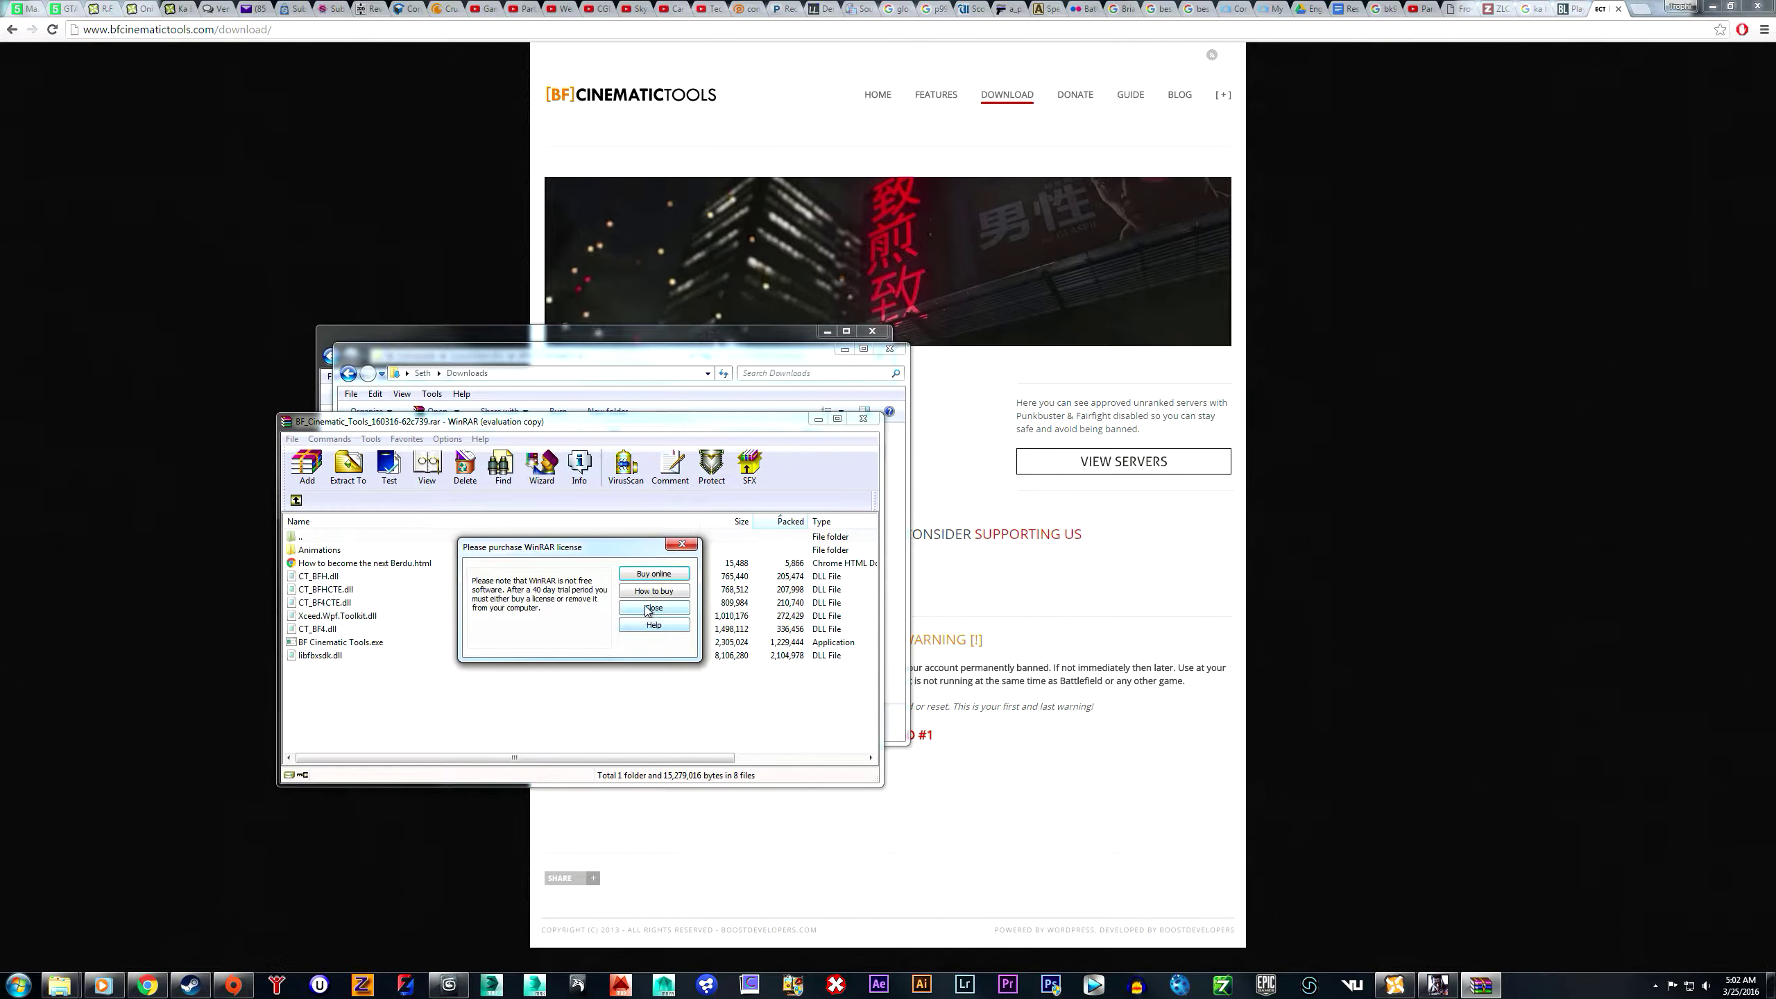
click(652, 607)
click(862, 419)
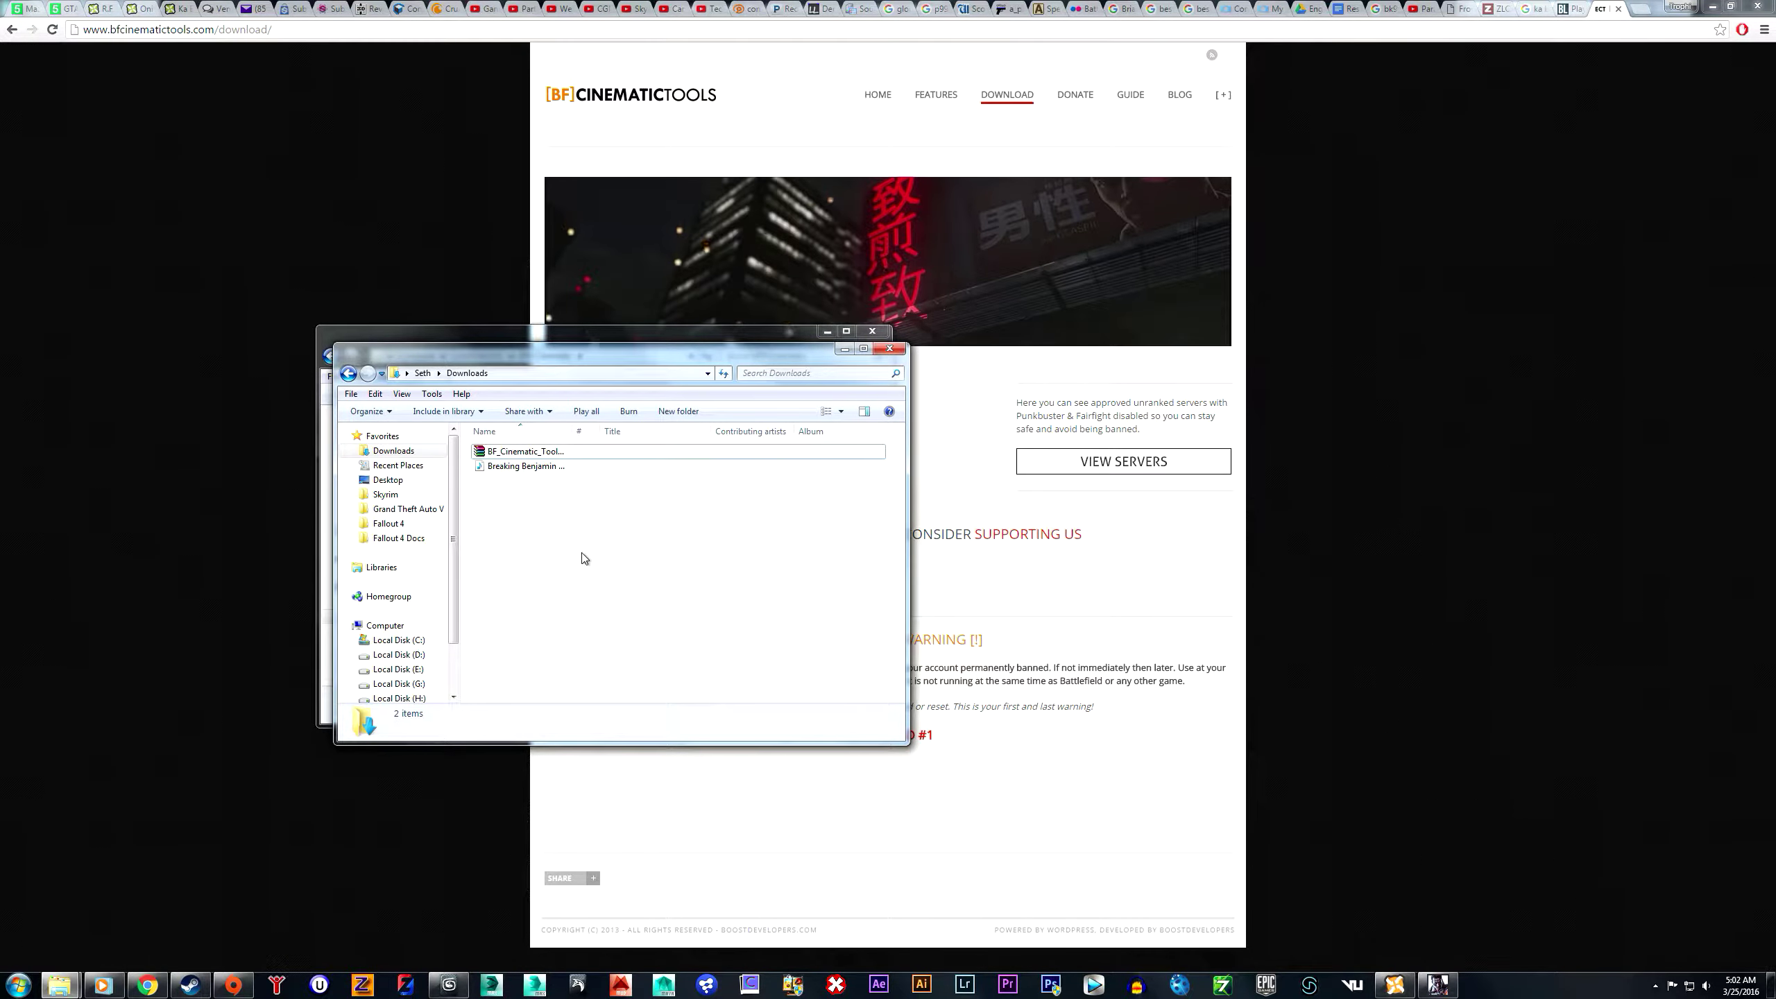
- Open the Animations folder inside BF4 Cinematic on Local Disk (D:)
click(423, 656)
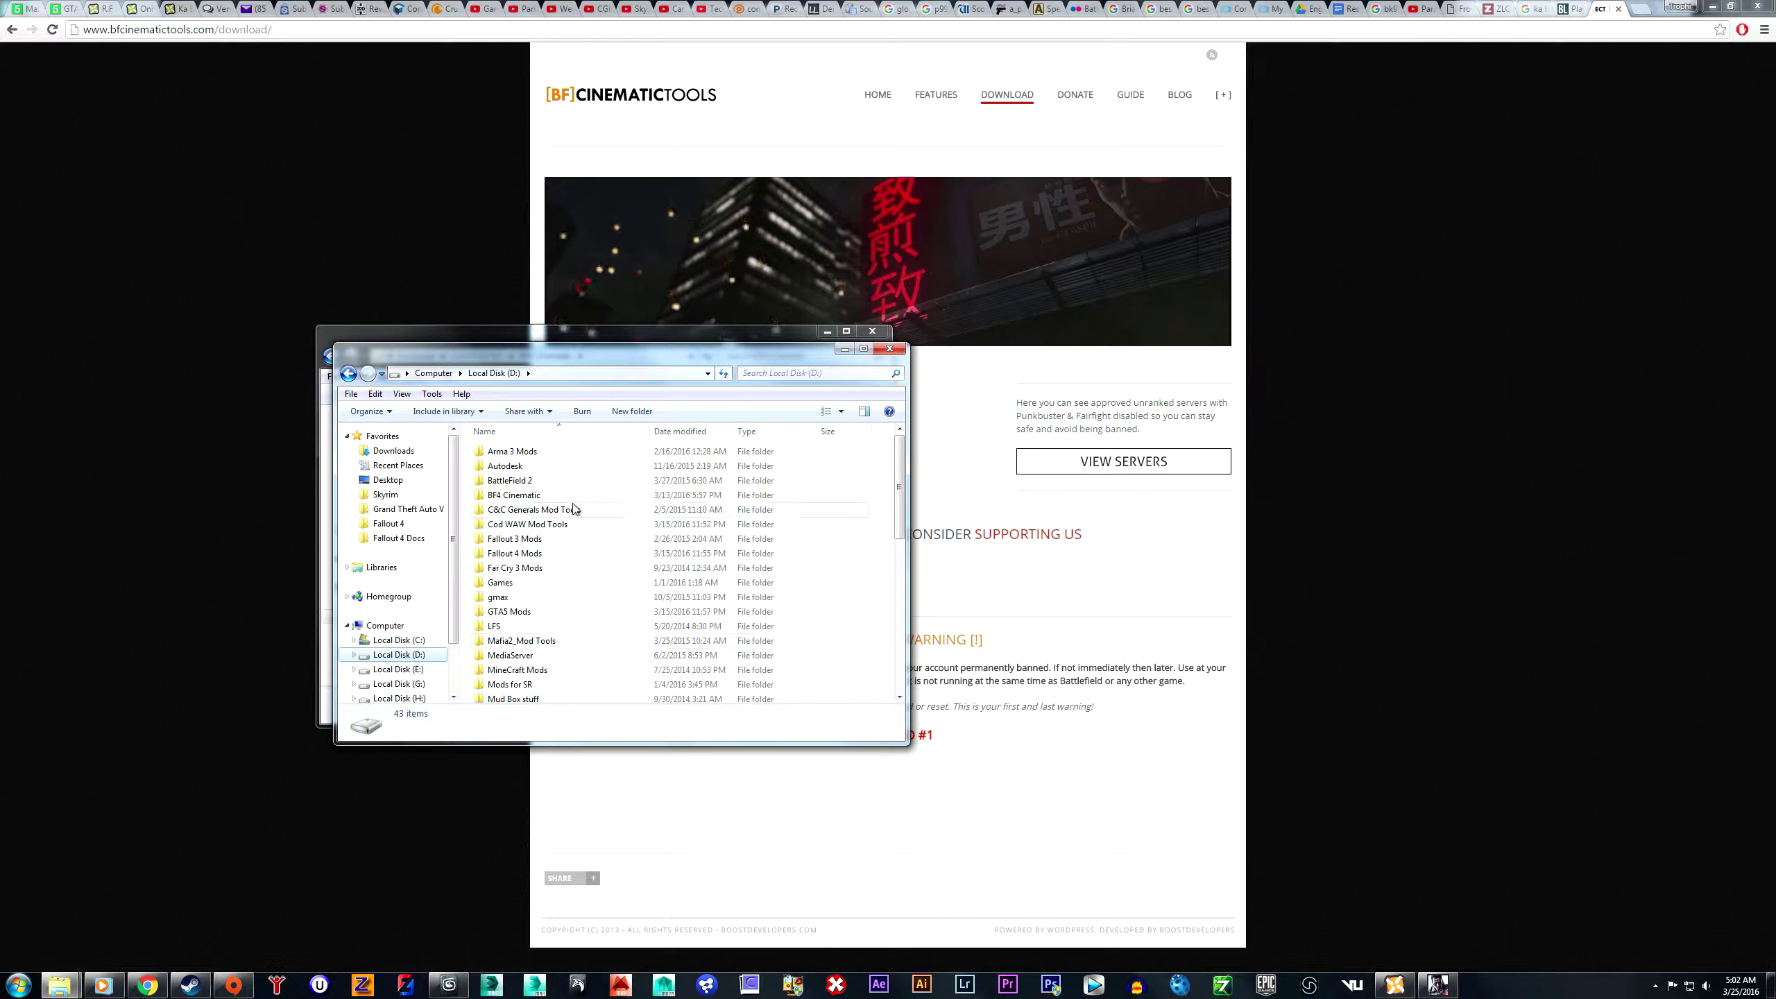
double_click(579, 496)
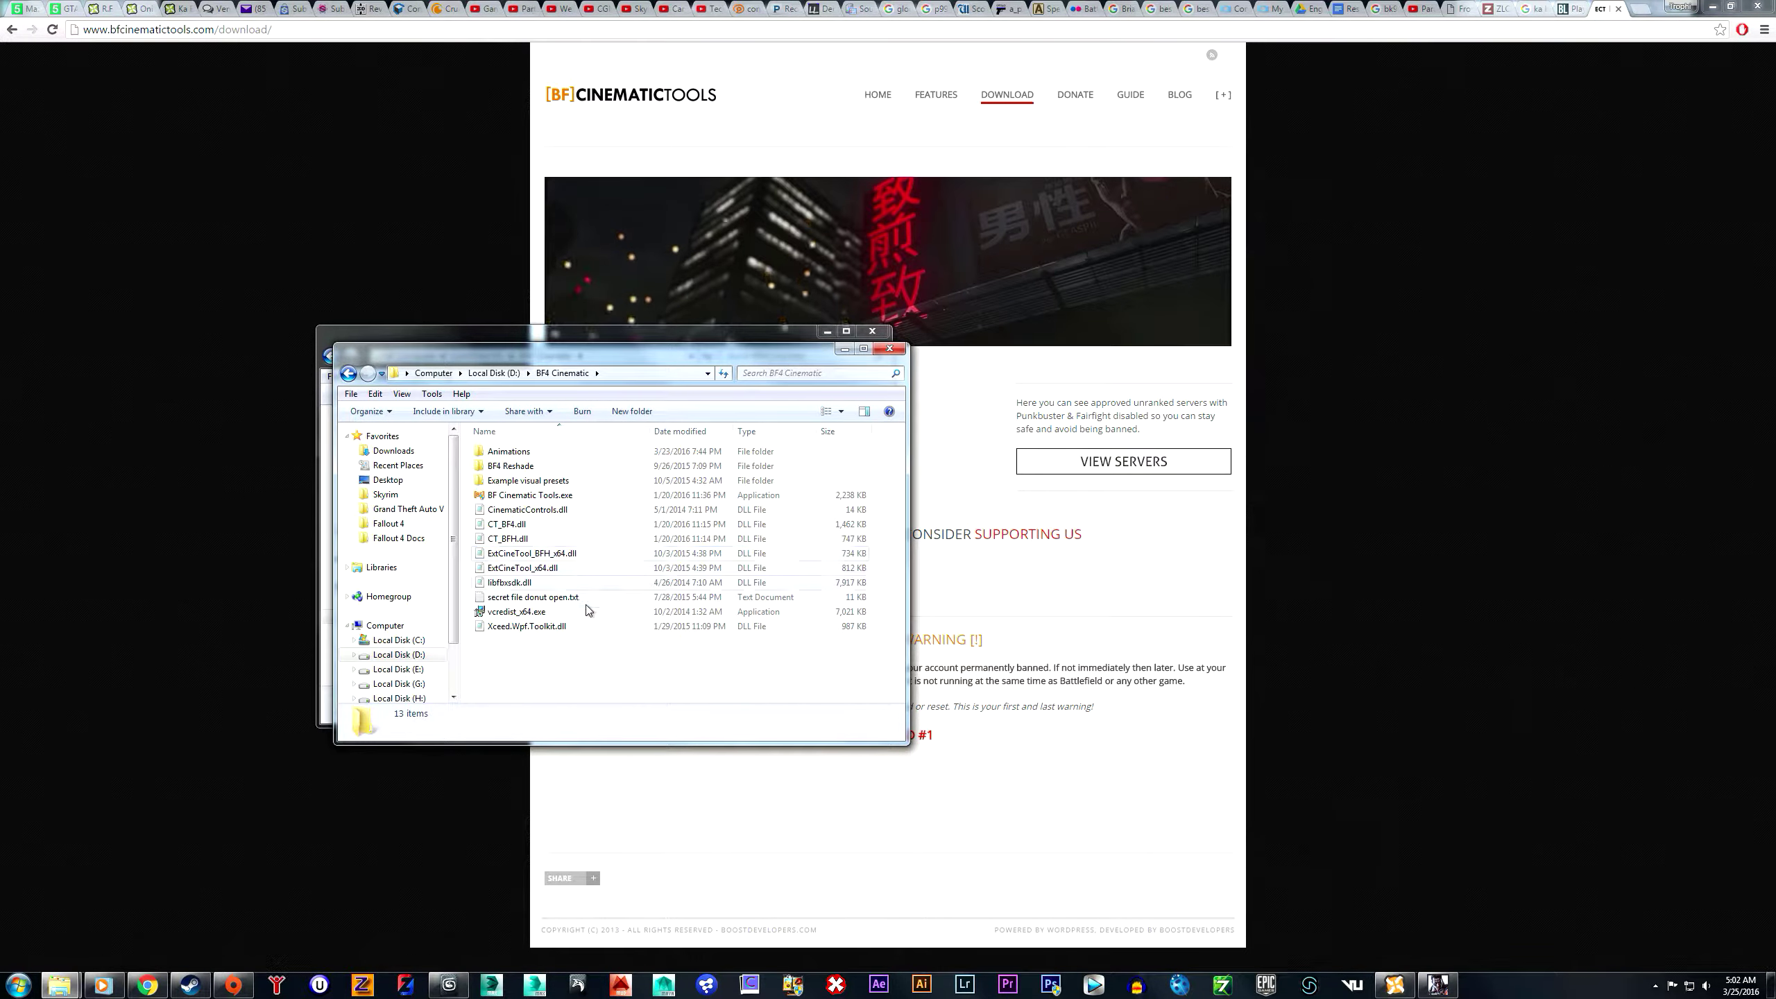
double_click(557, 451)
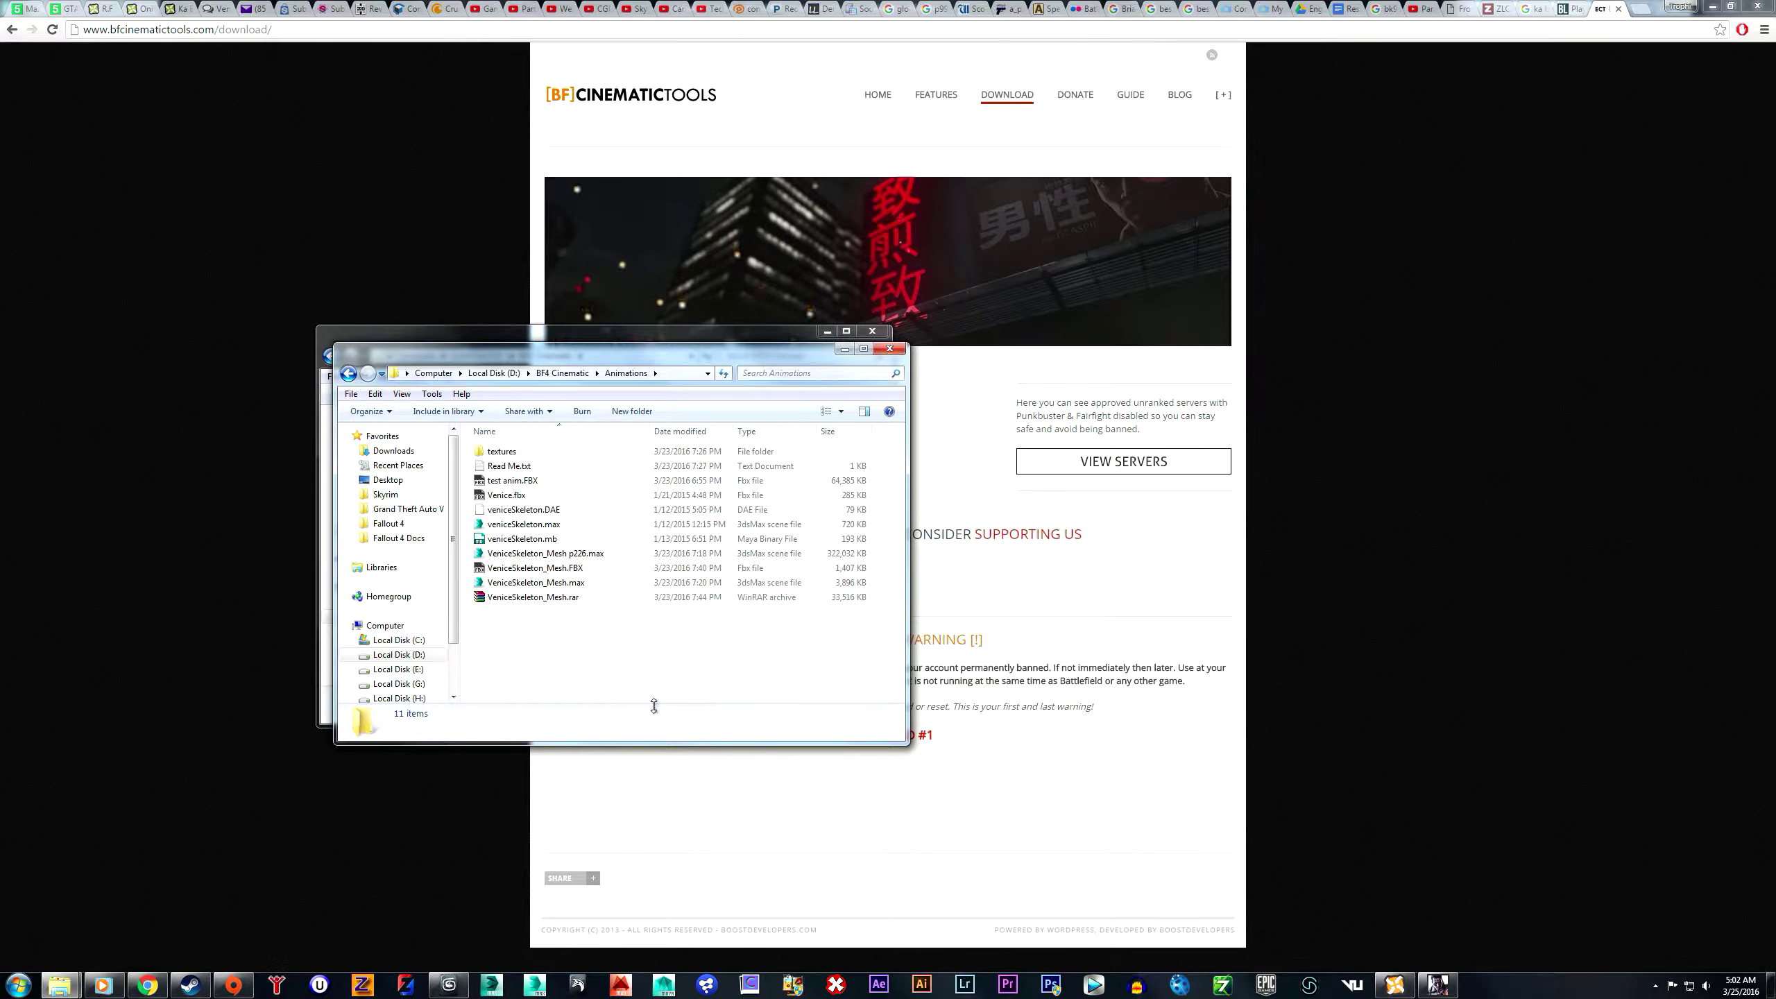
- Switch to 3ds Max and examine the full soldier mesh together with its skeleton
click(450, 985)
middle_drag(1191, 601, 1194, 604)
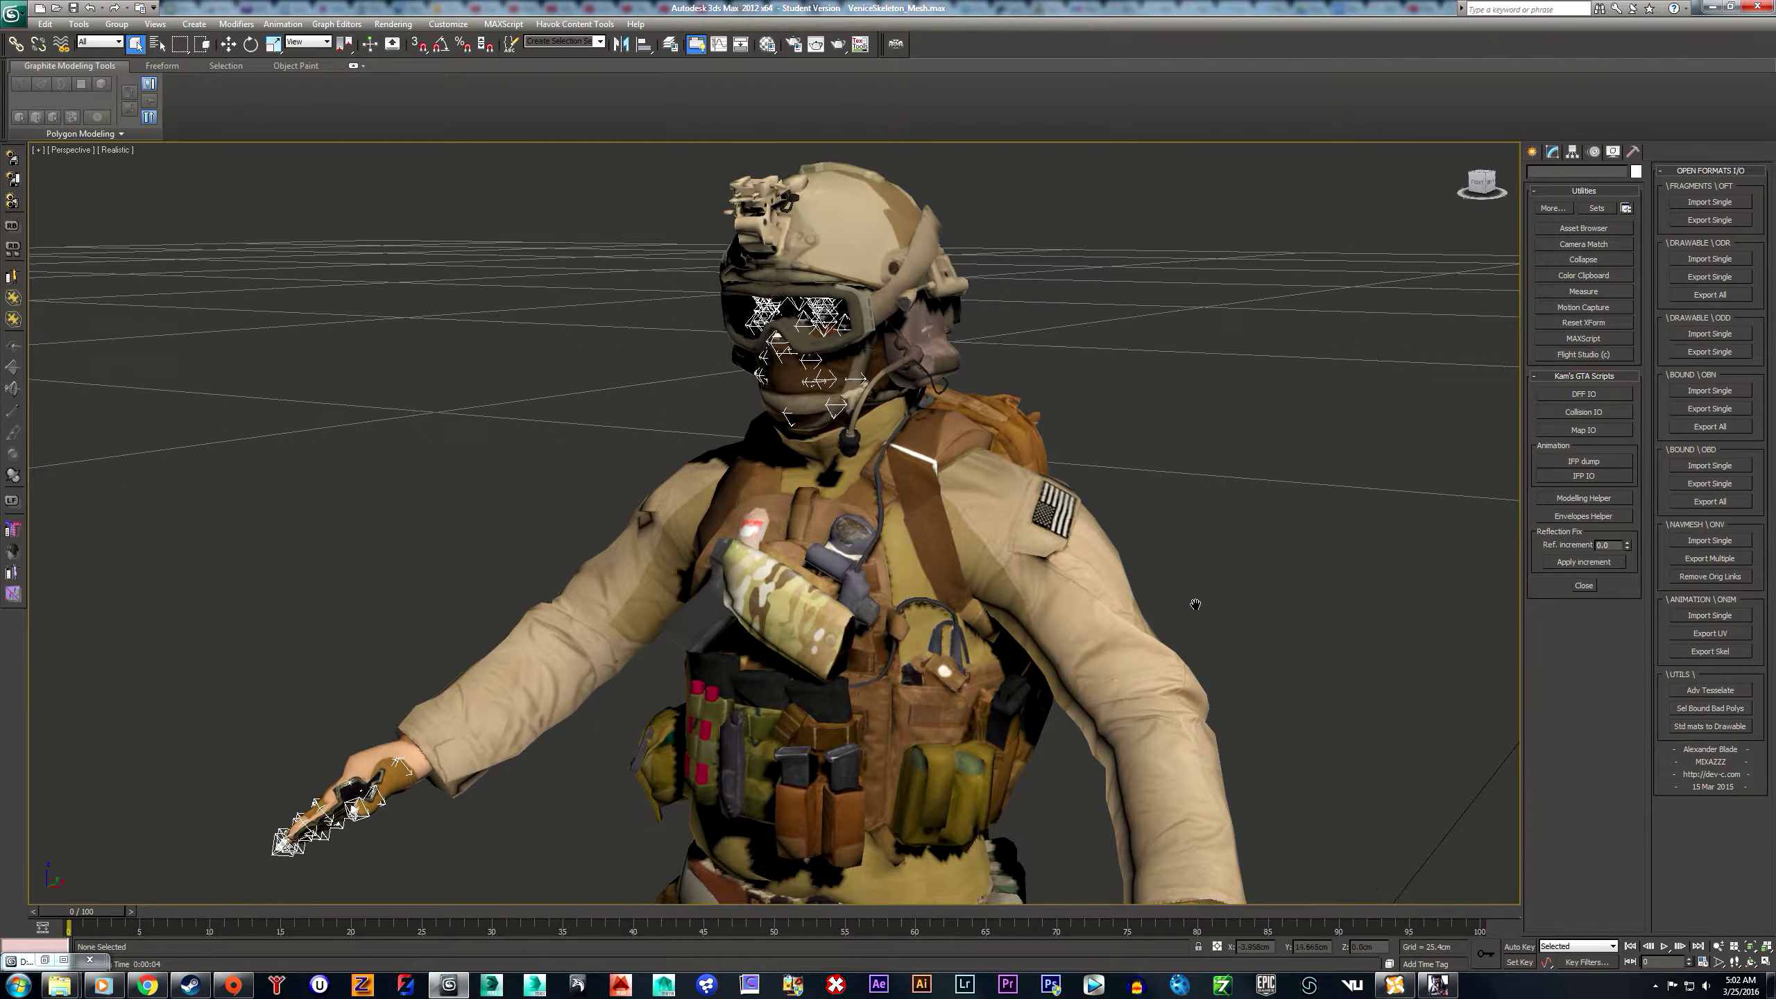
scroll(1194, 604, down, 10)
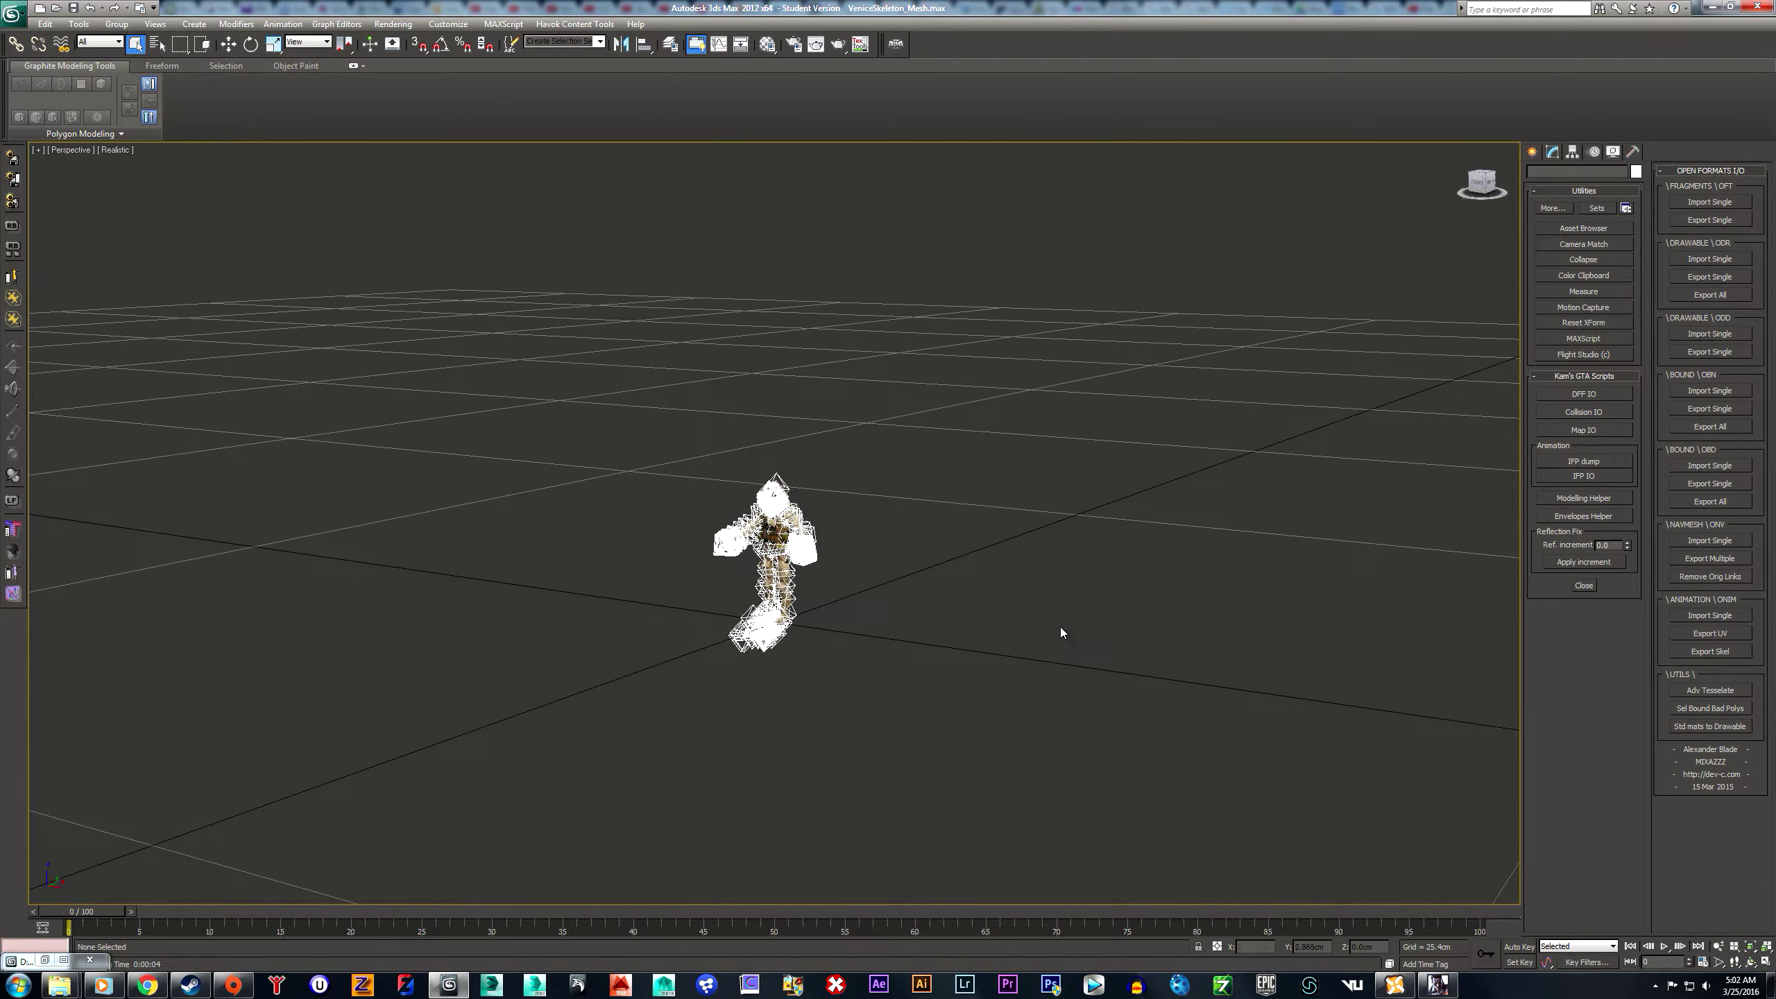
scroll(1001, 583, up, 5)
middle_drag(1029, 667, 1035, 546)
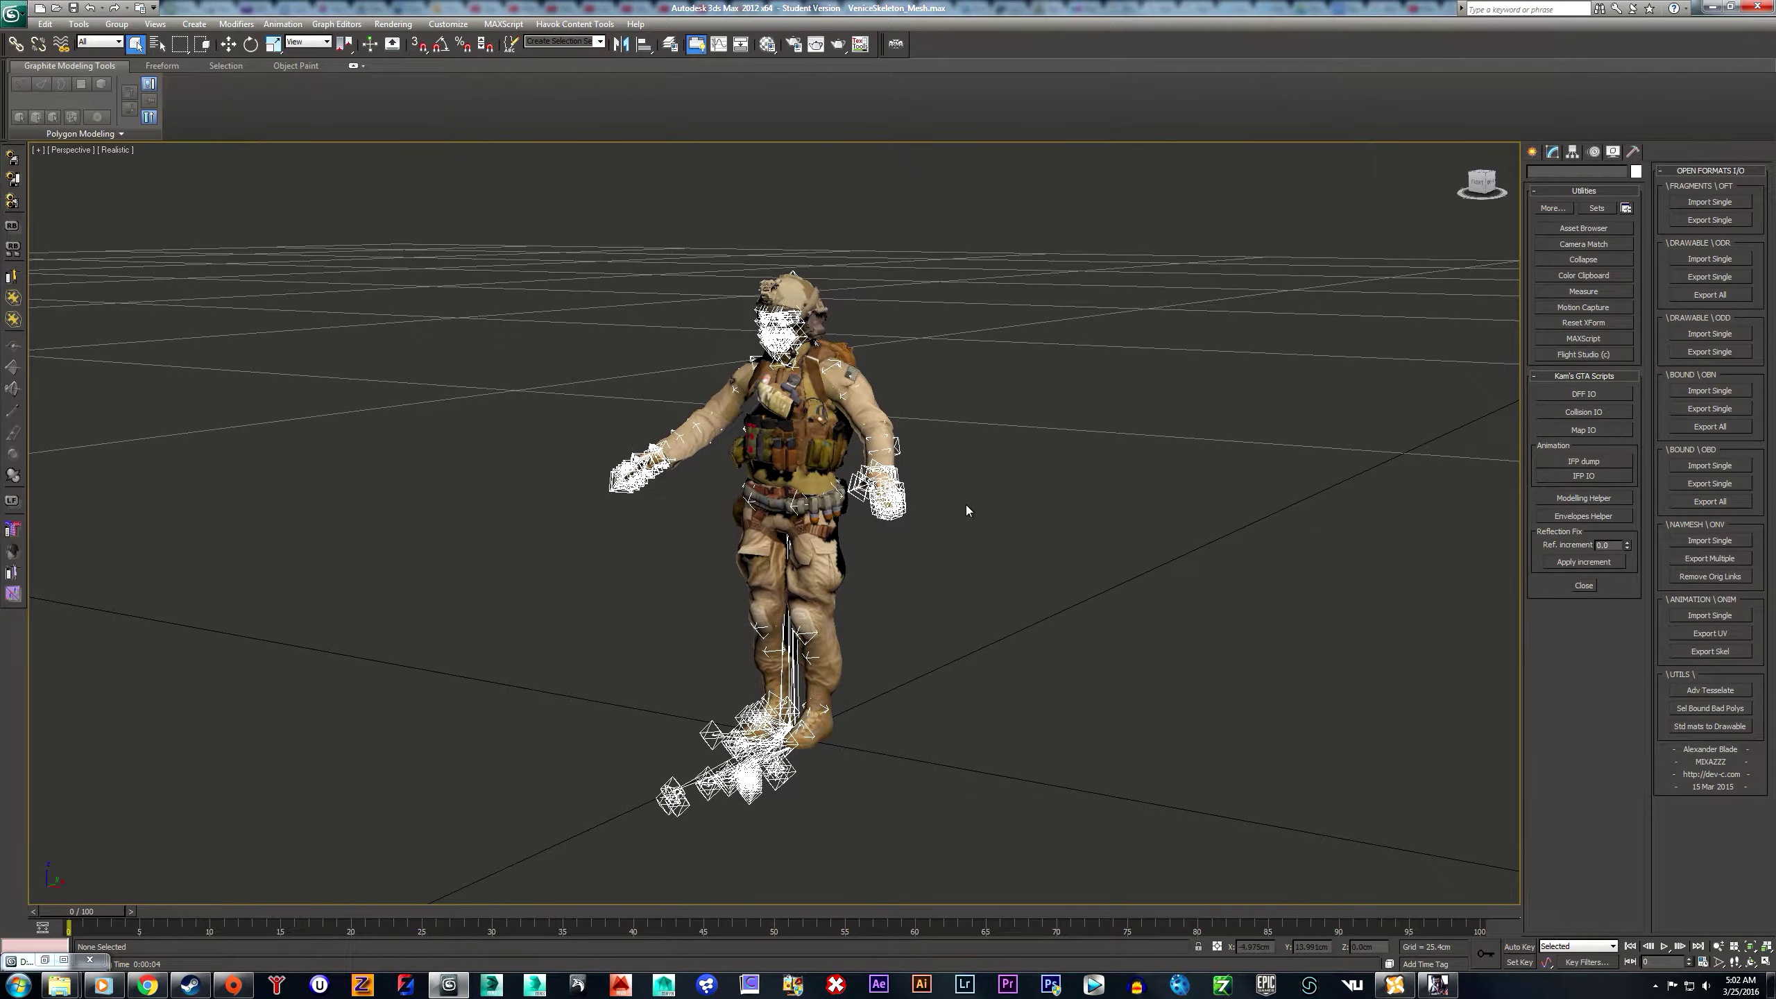
scroll(978, 553, up, 2)
- Run BF Cinematic Tools.exe from the BF4 Cinematic folder, allow it to make changes and dismiss the update notice
click(18, 985)
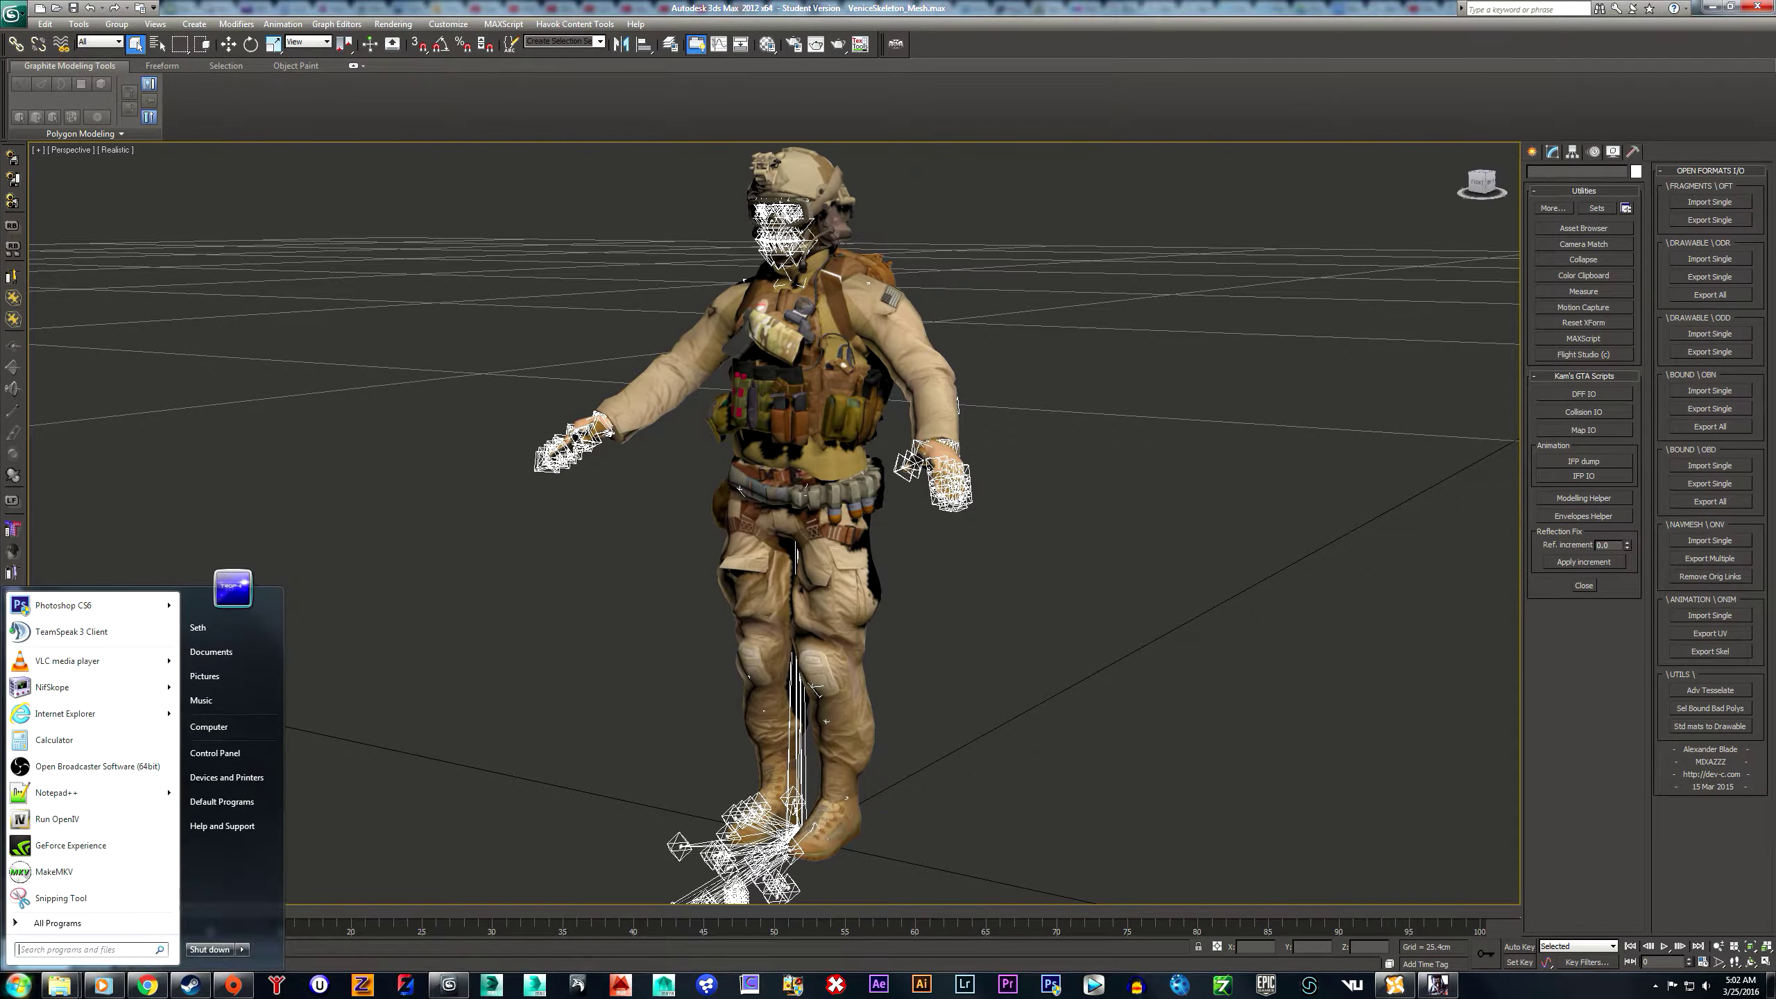
click(56, 979)
click(238, 910)
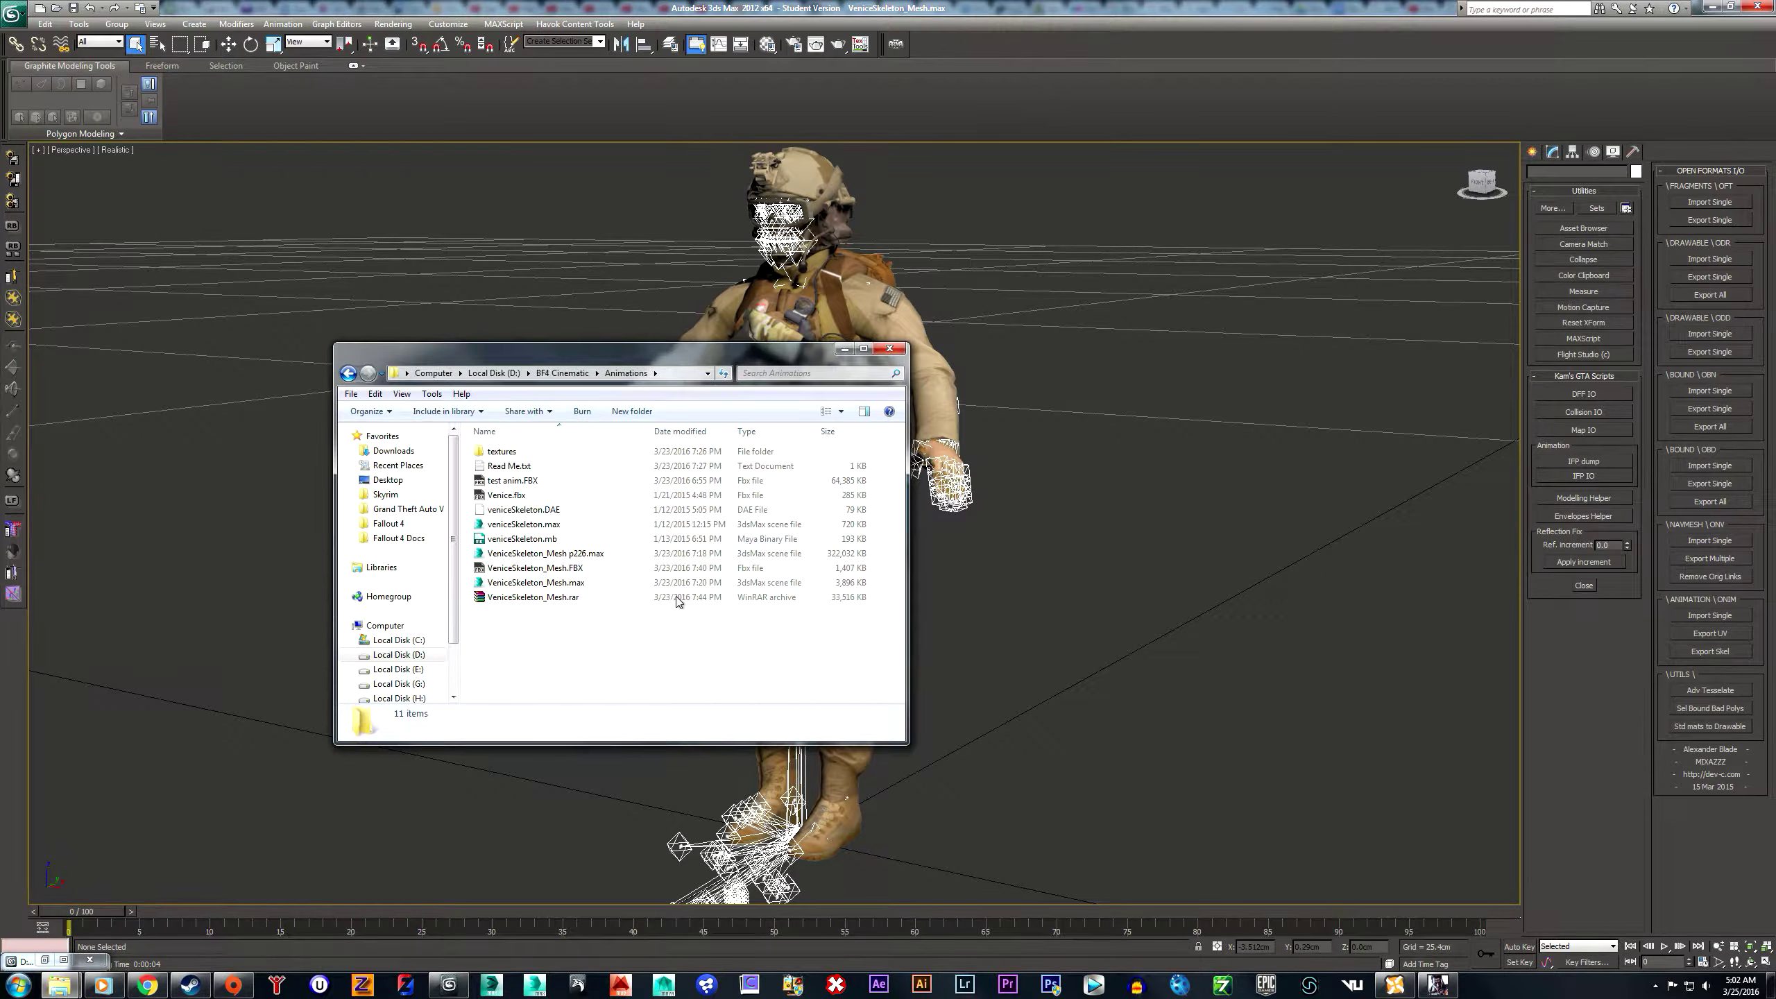
click(562, 372)
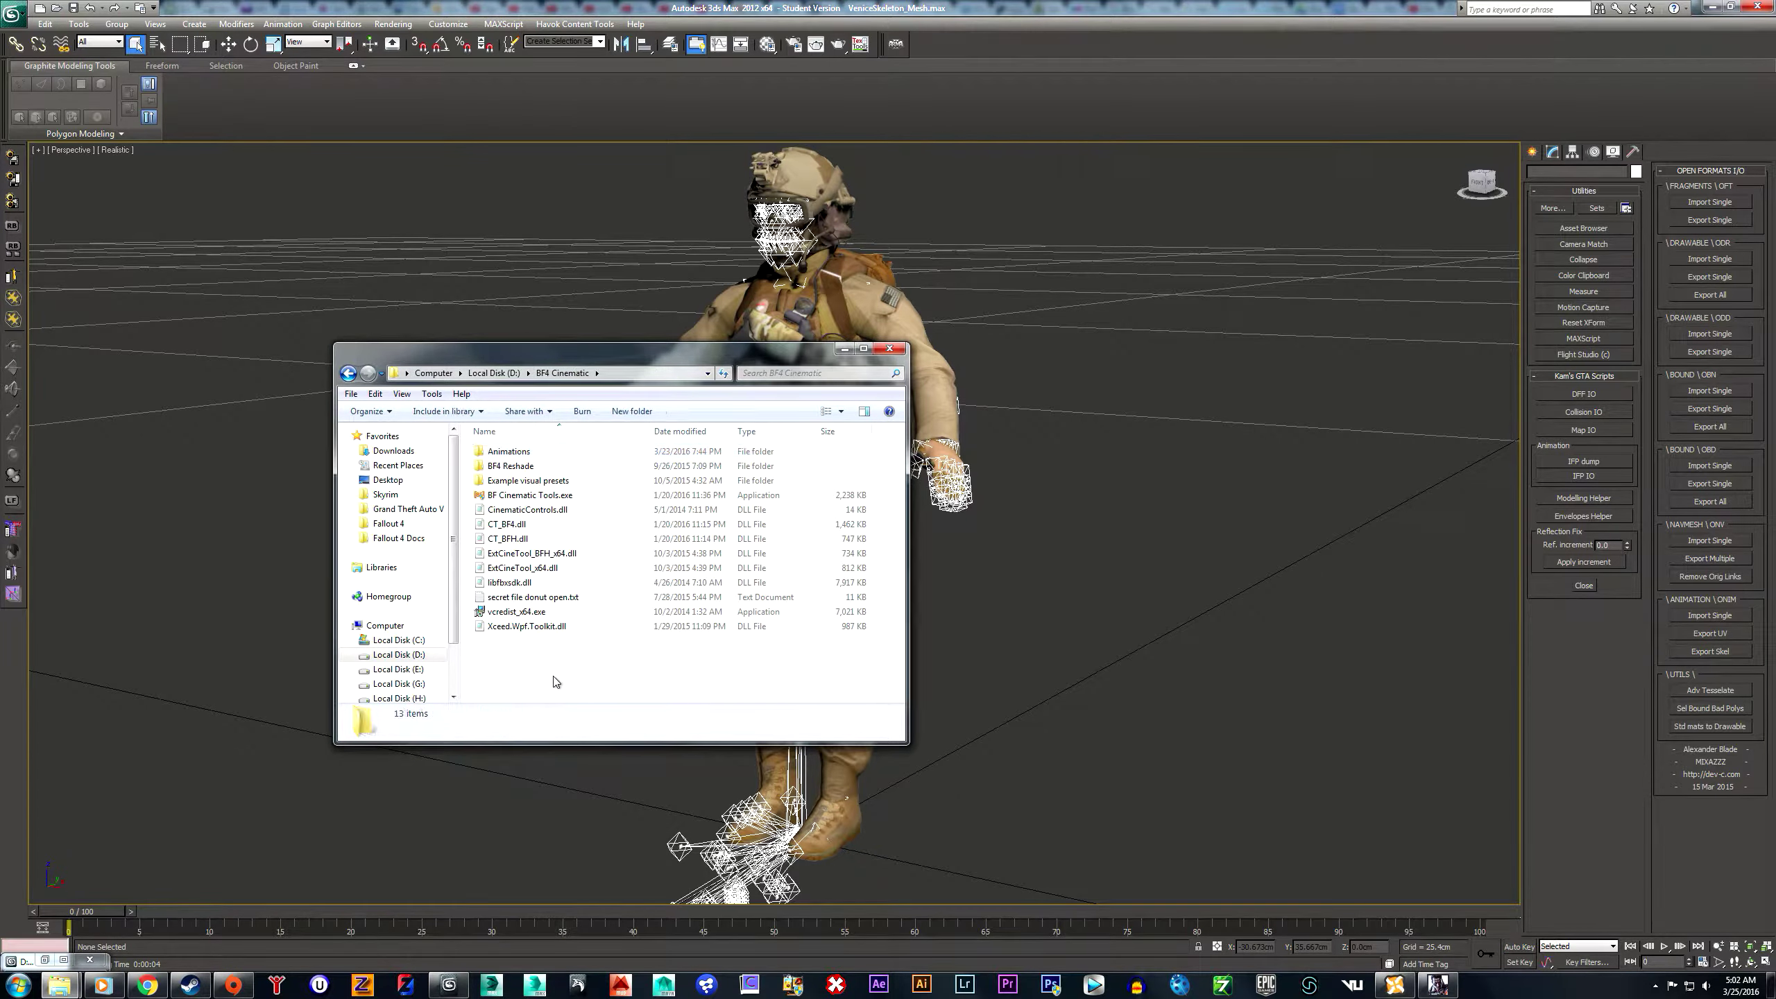
click(559, 495)
double_click(574, 499)
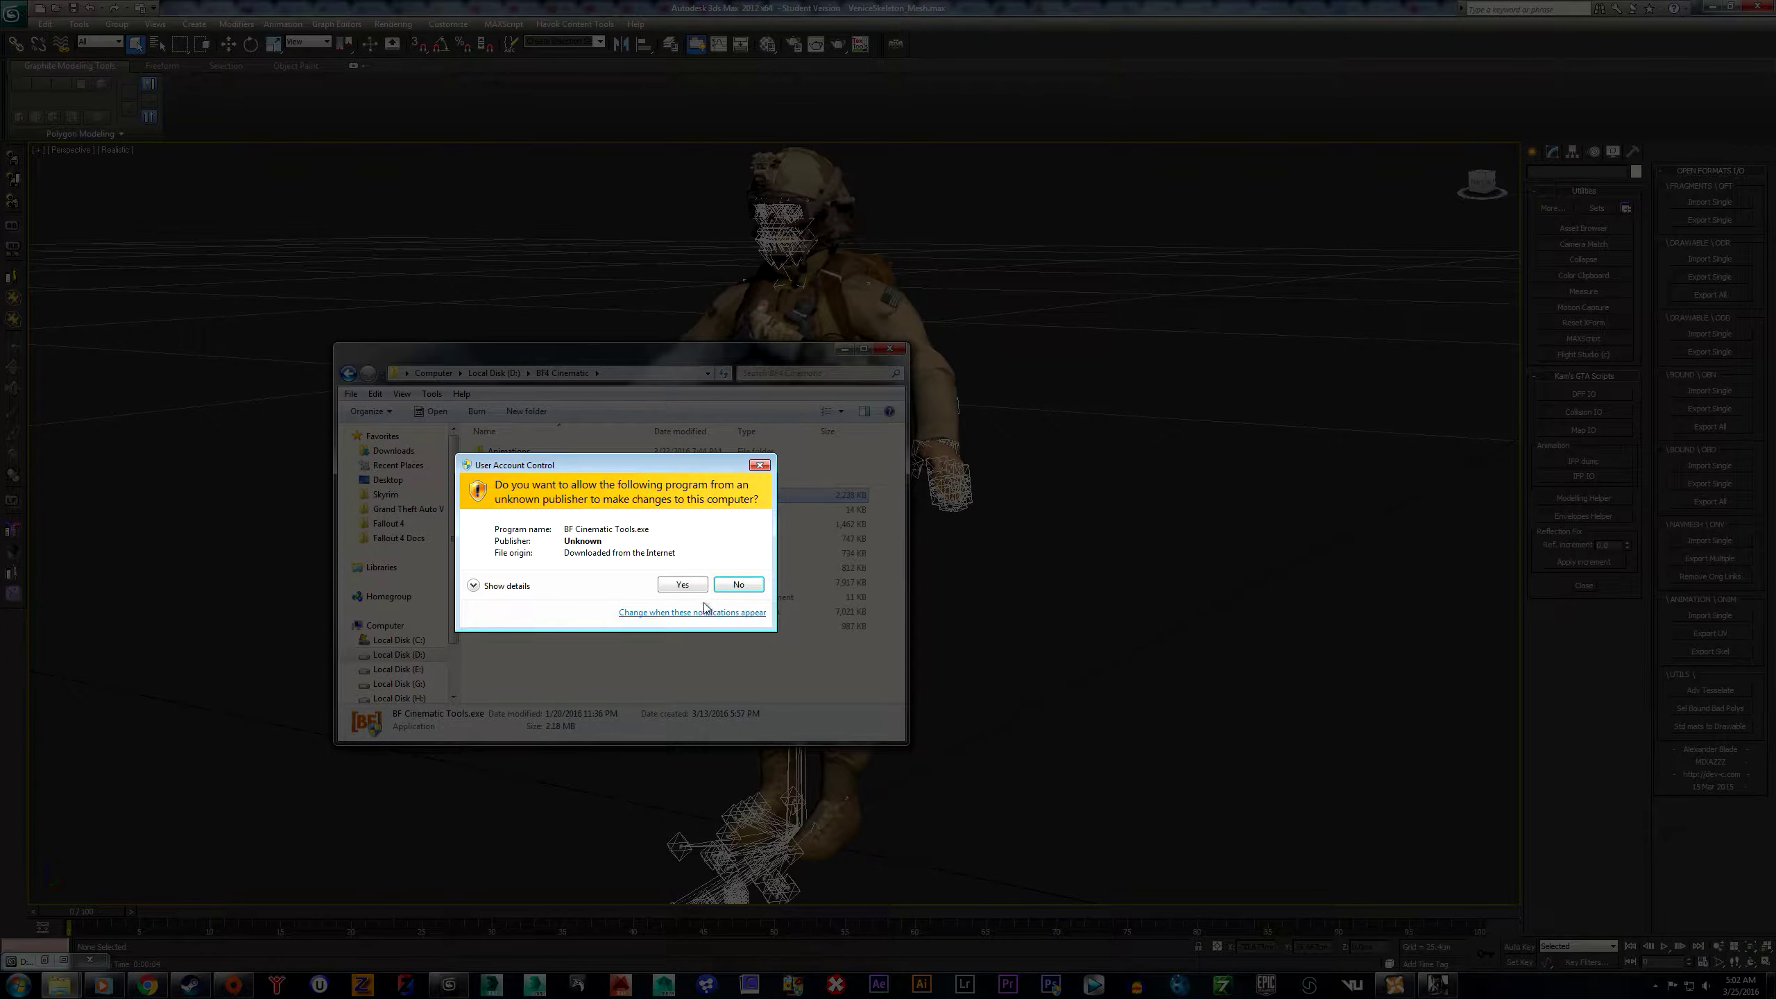
click(675, 585)
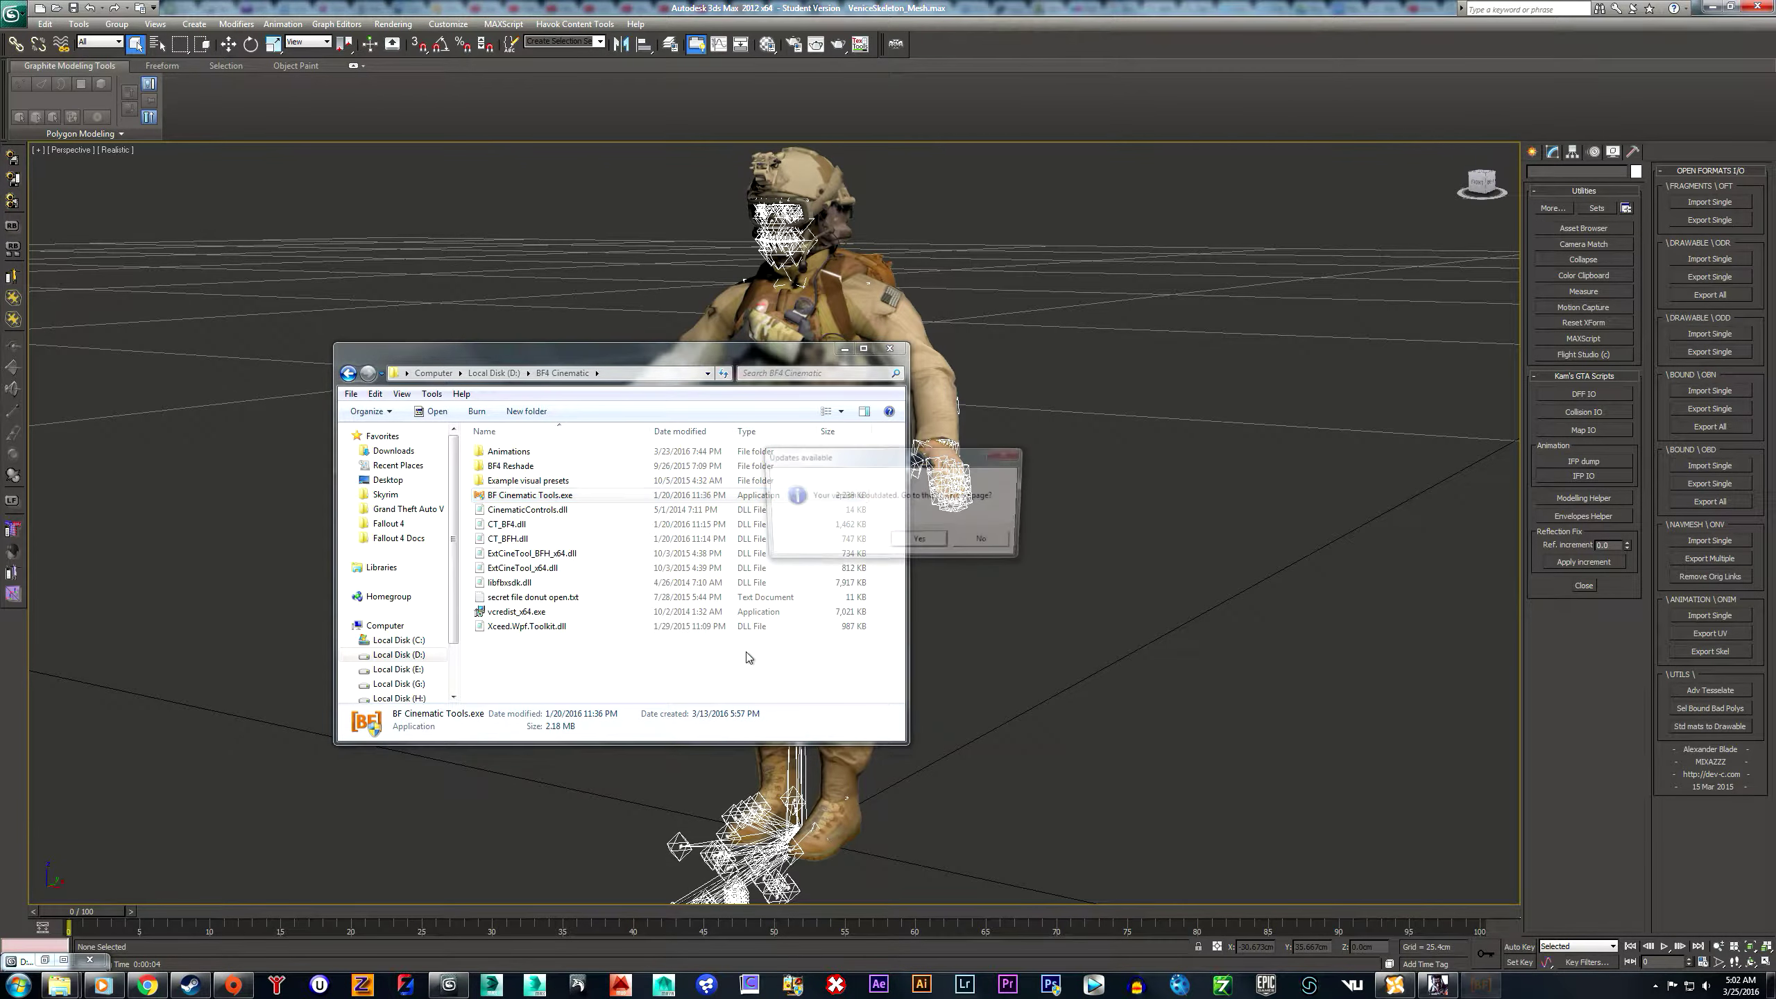
click(747, 654)
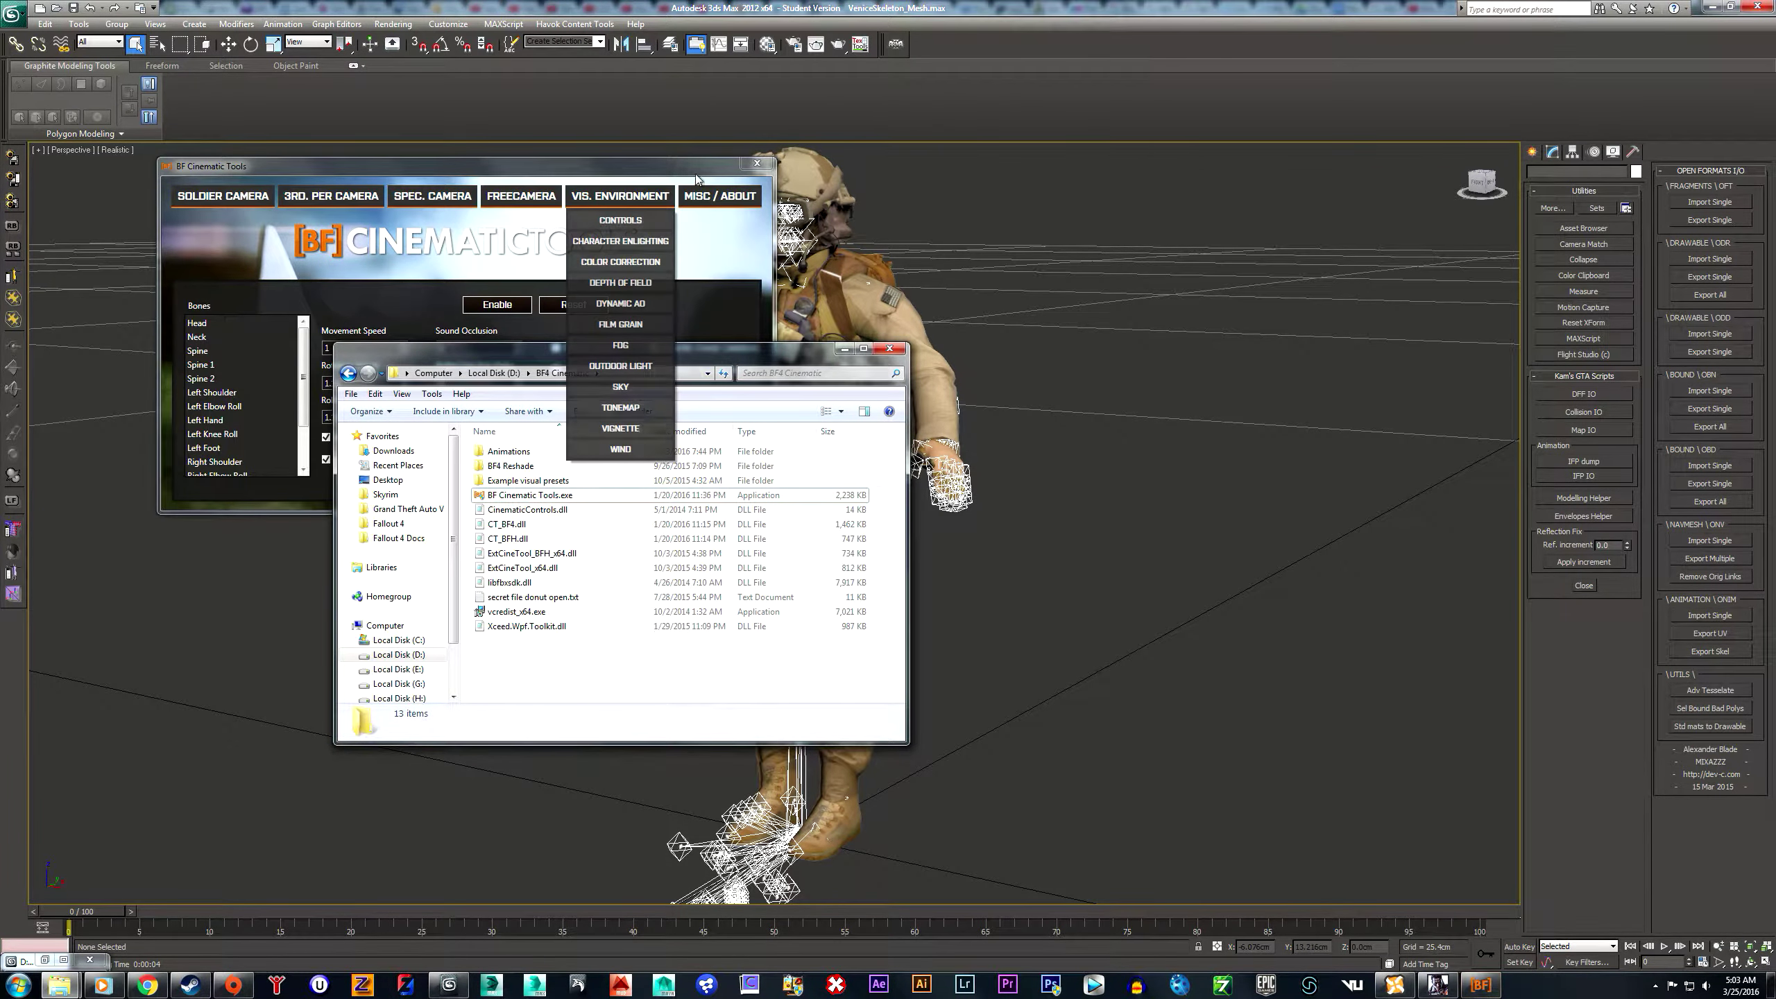
- Minimize the BF4 Cinematic folder window and switch to the running Battlefield 4 game
click(844, 347)
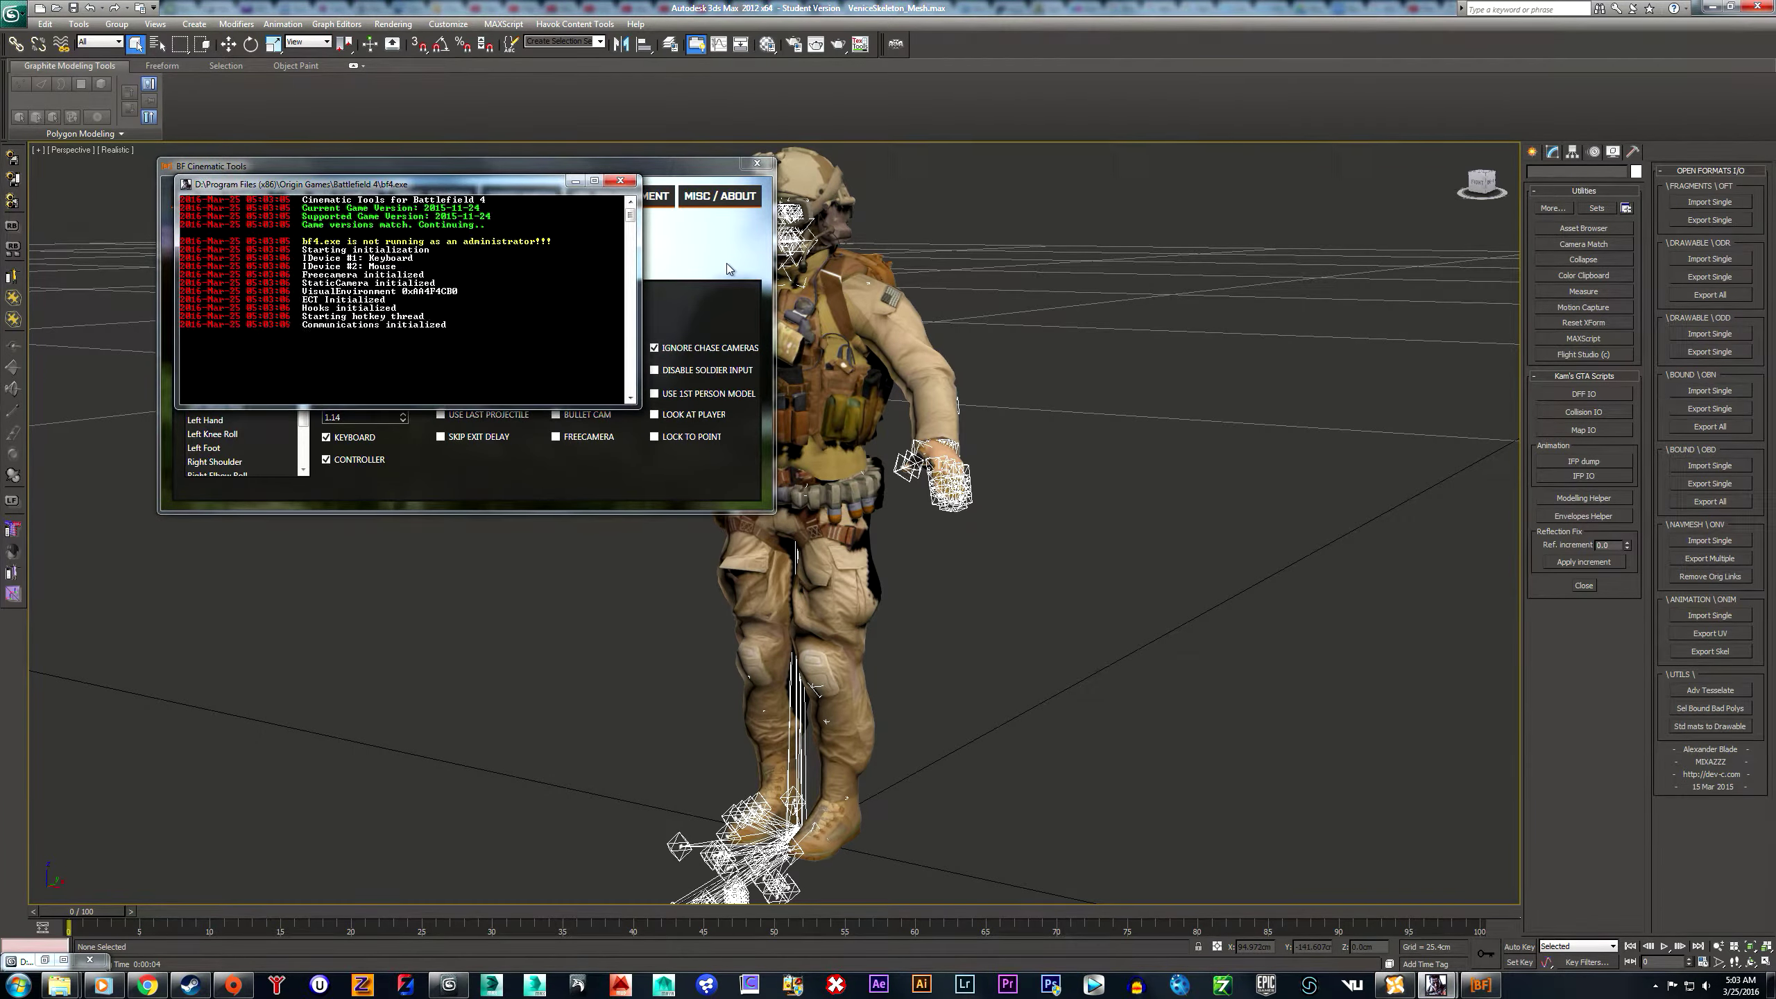
mouse_move(568, 195)
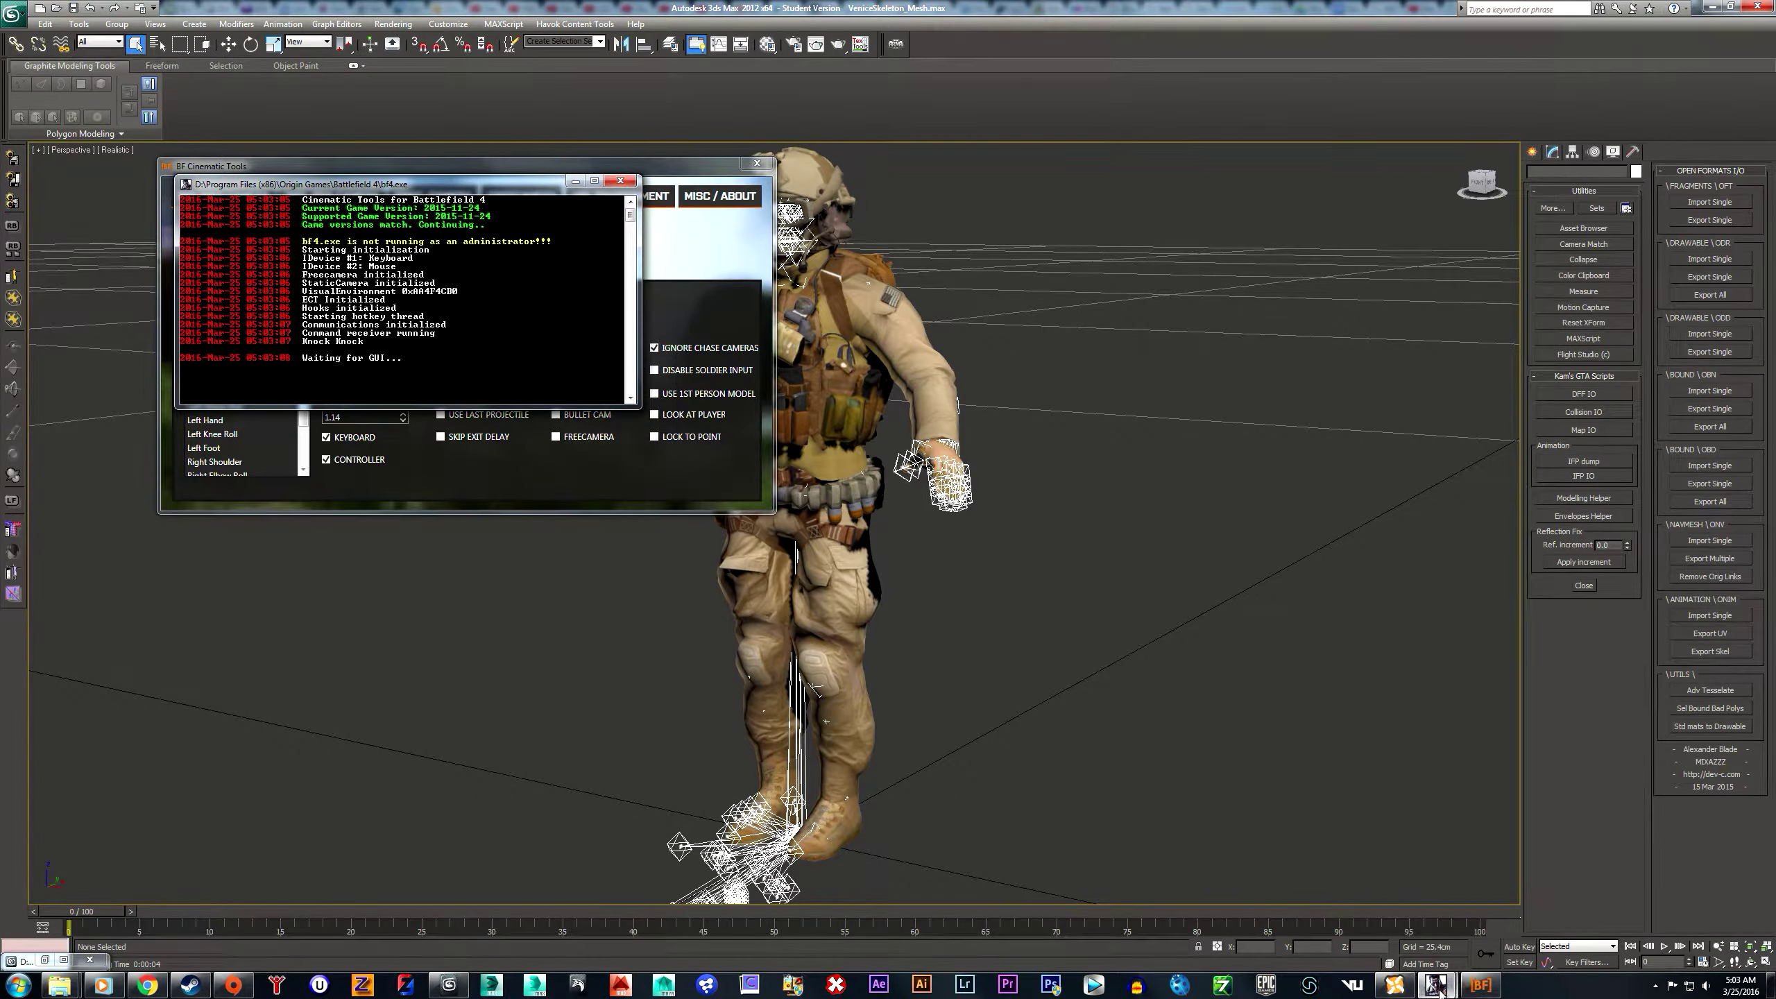
mouse_move(1481, 985)
click(1399, 902)
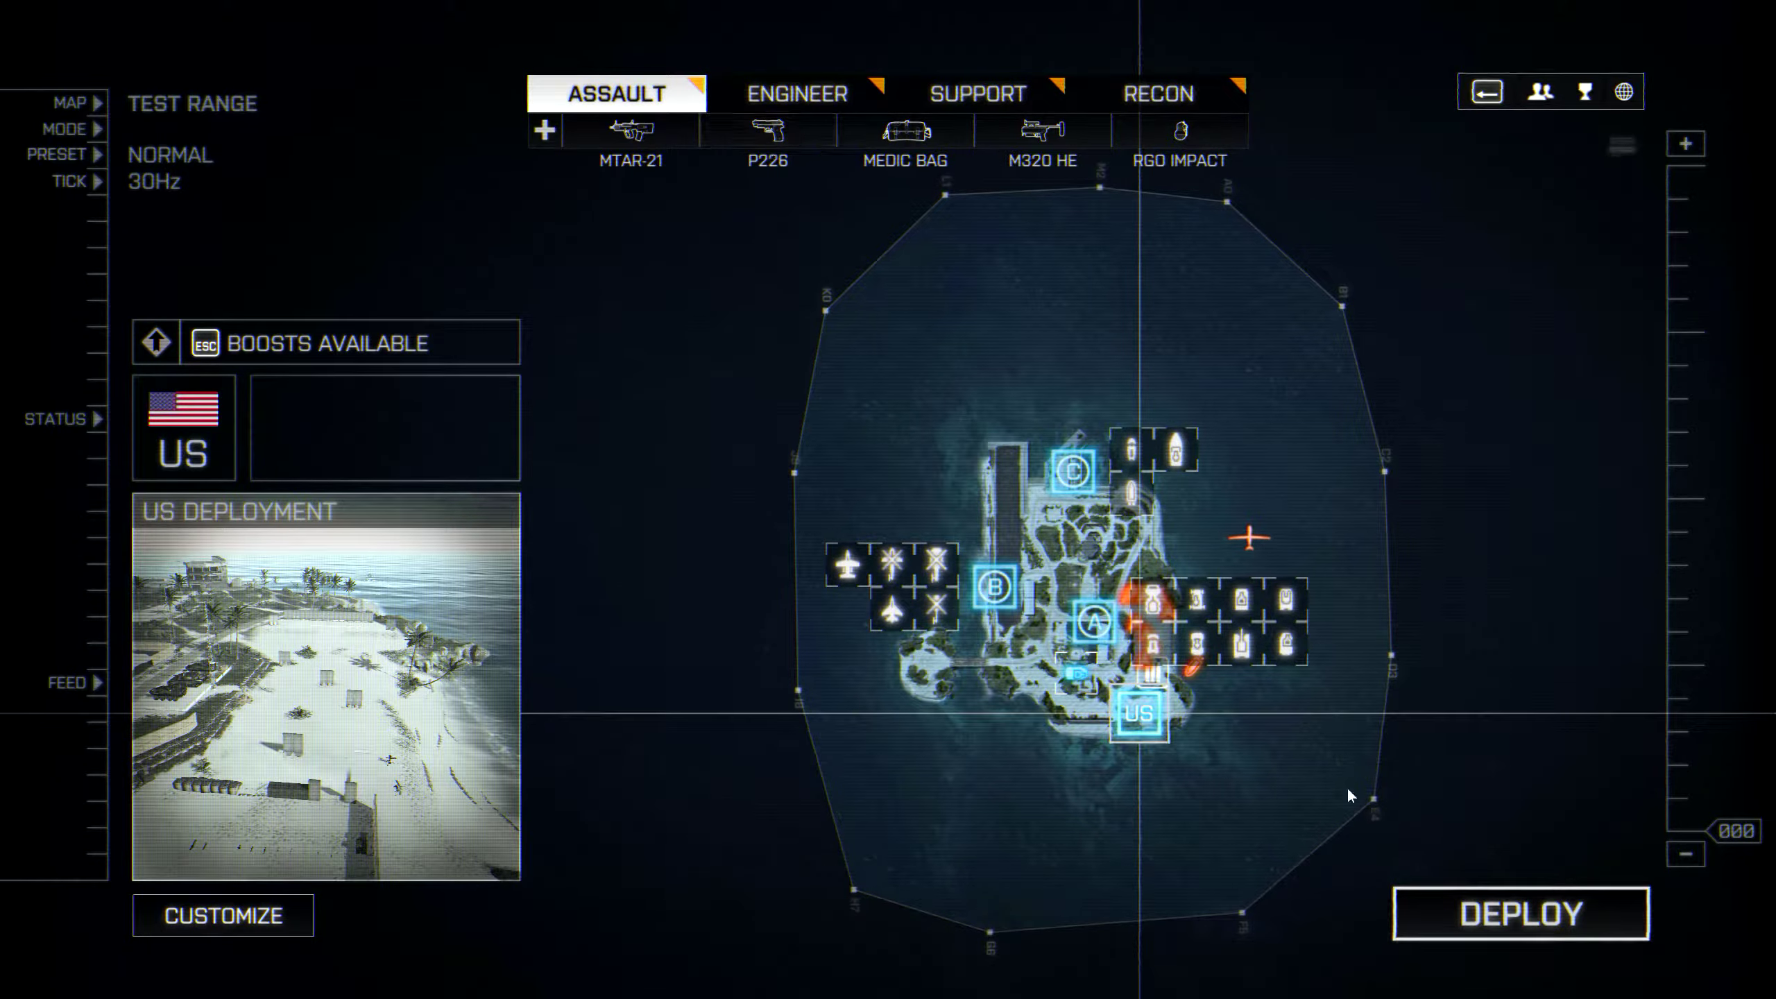
- Deploy to the Test Range as Assault and walk toward the target area with the sidearm drawn
click(1440, 909)
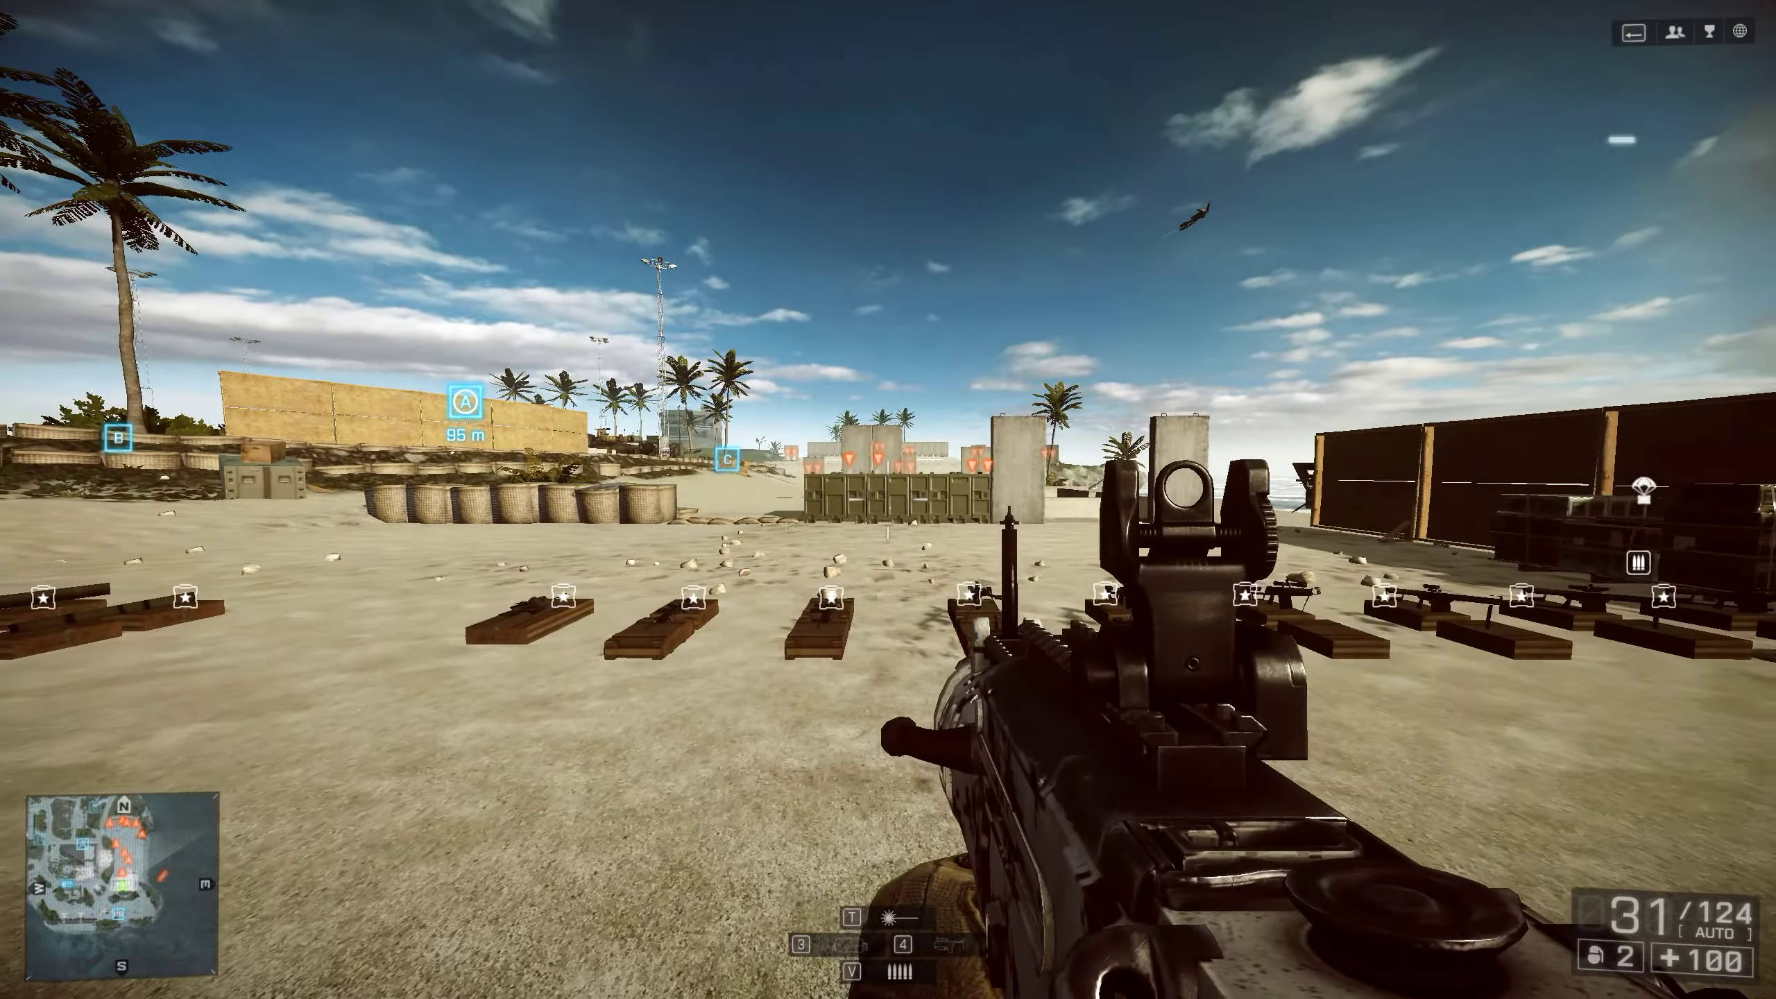
key(w)
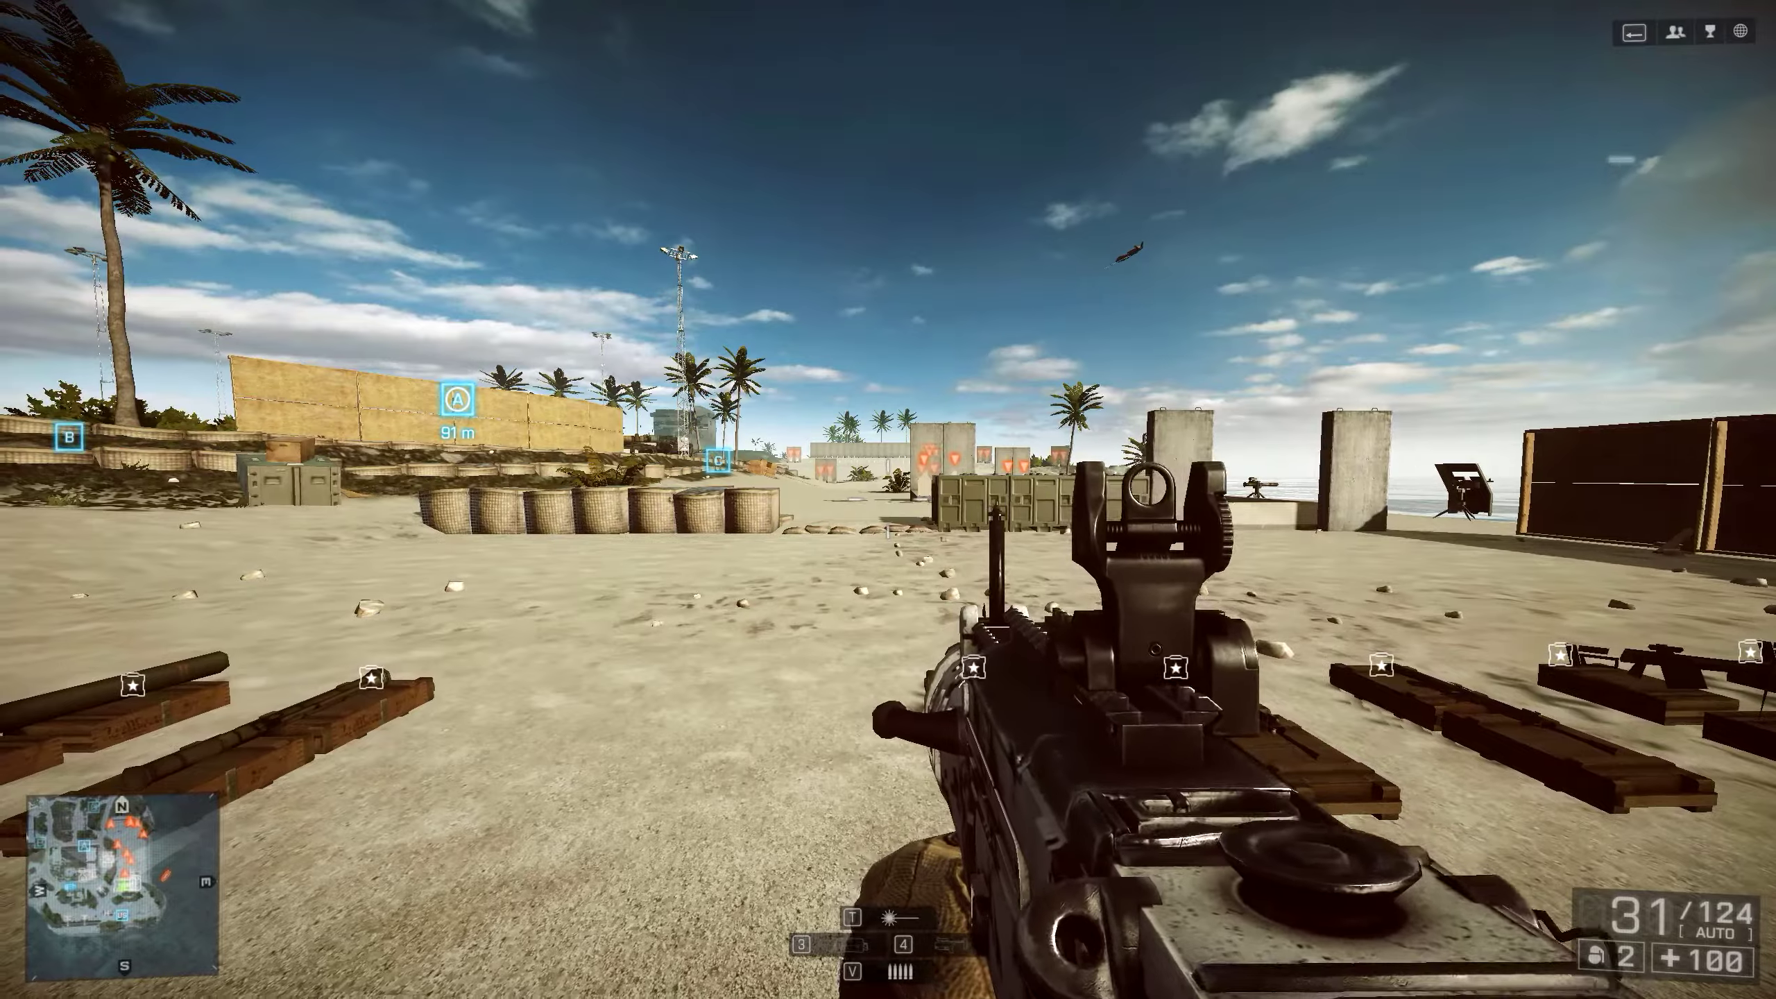
key(2)
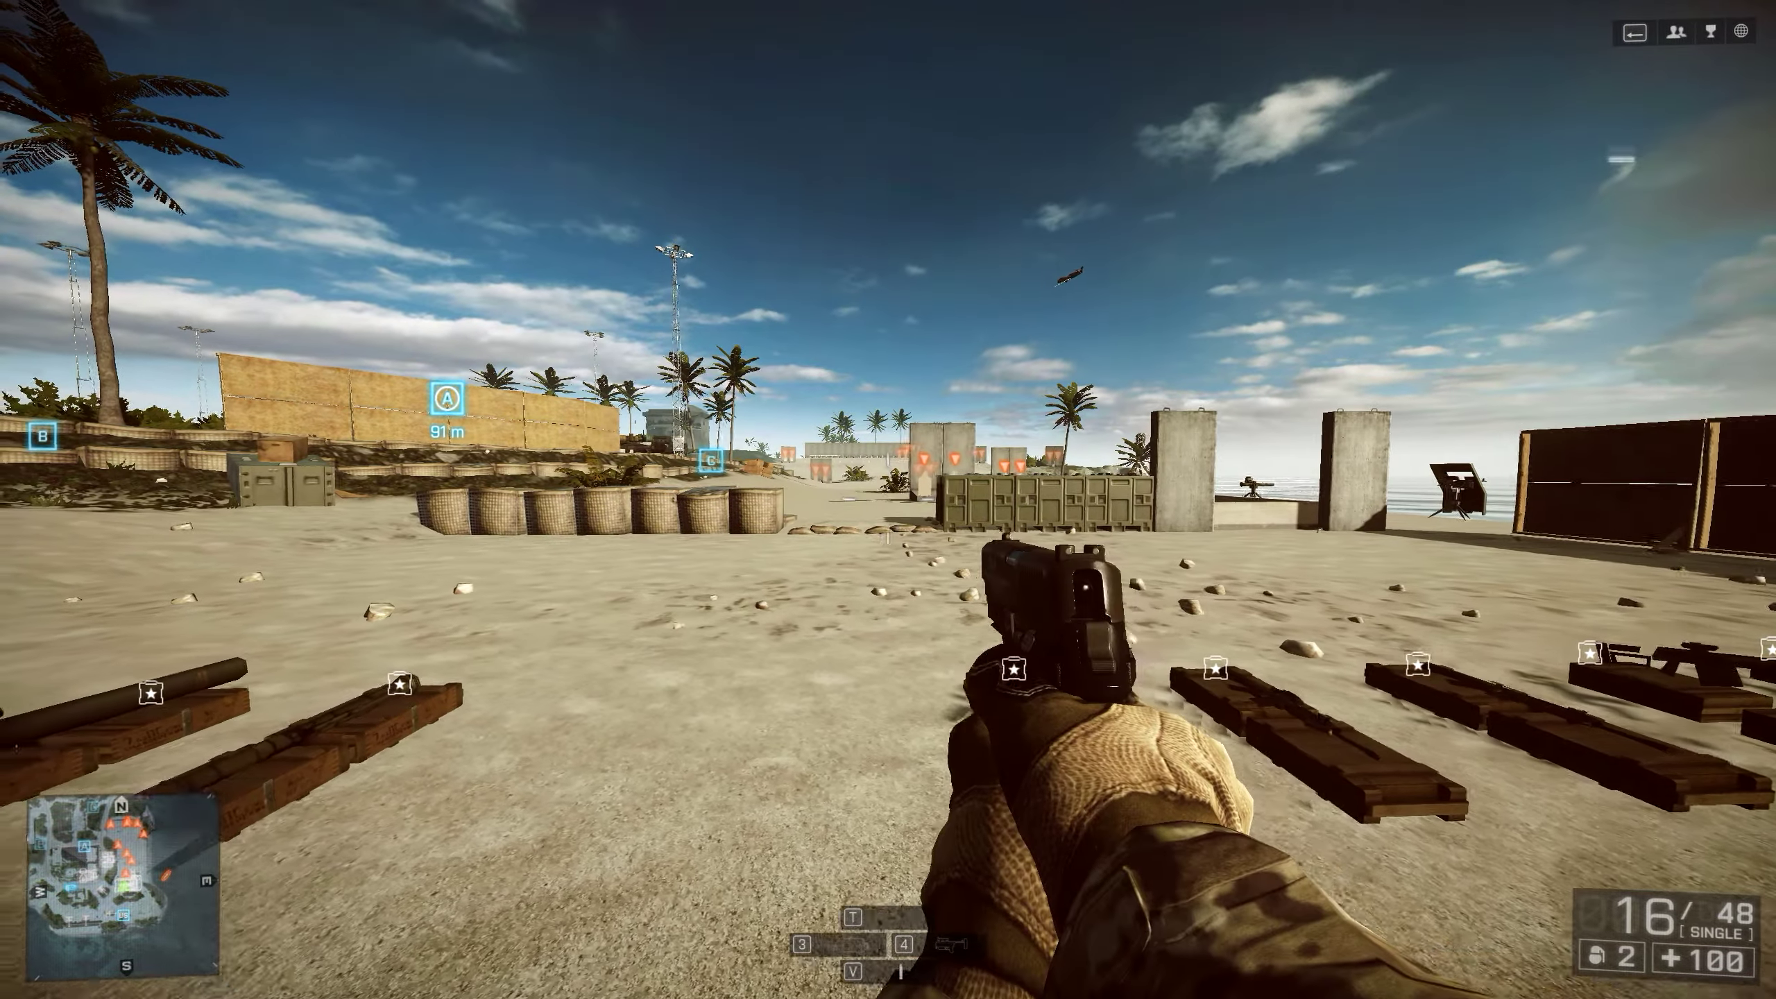
key(w)
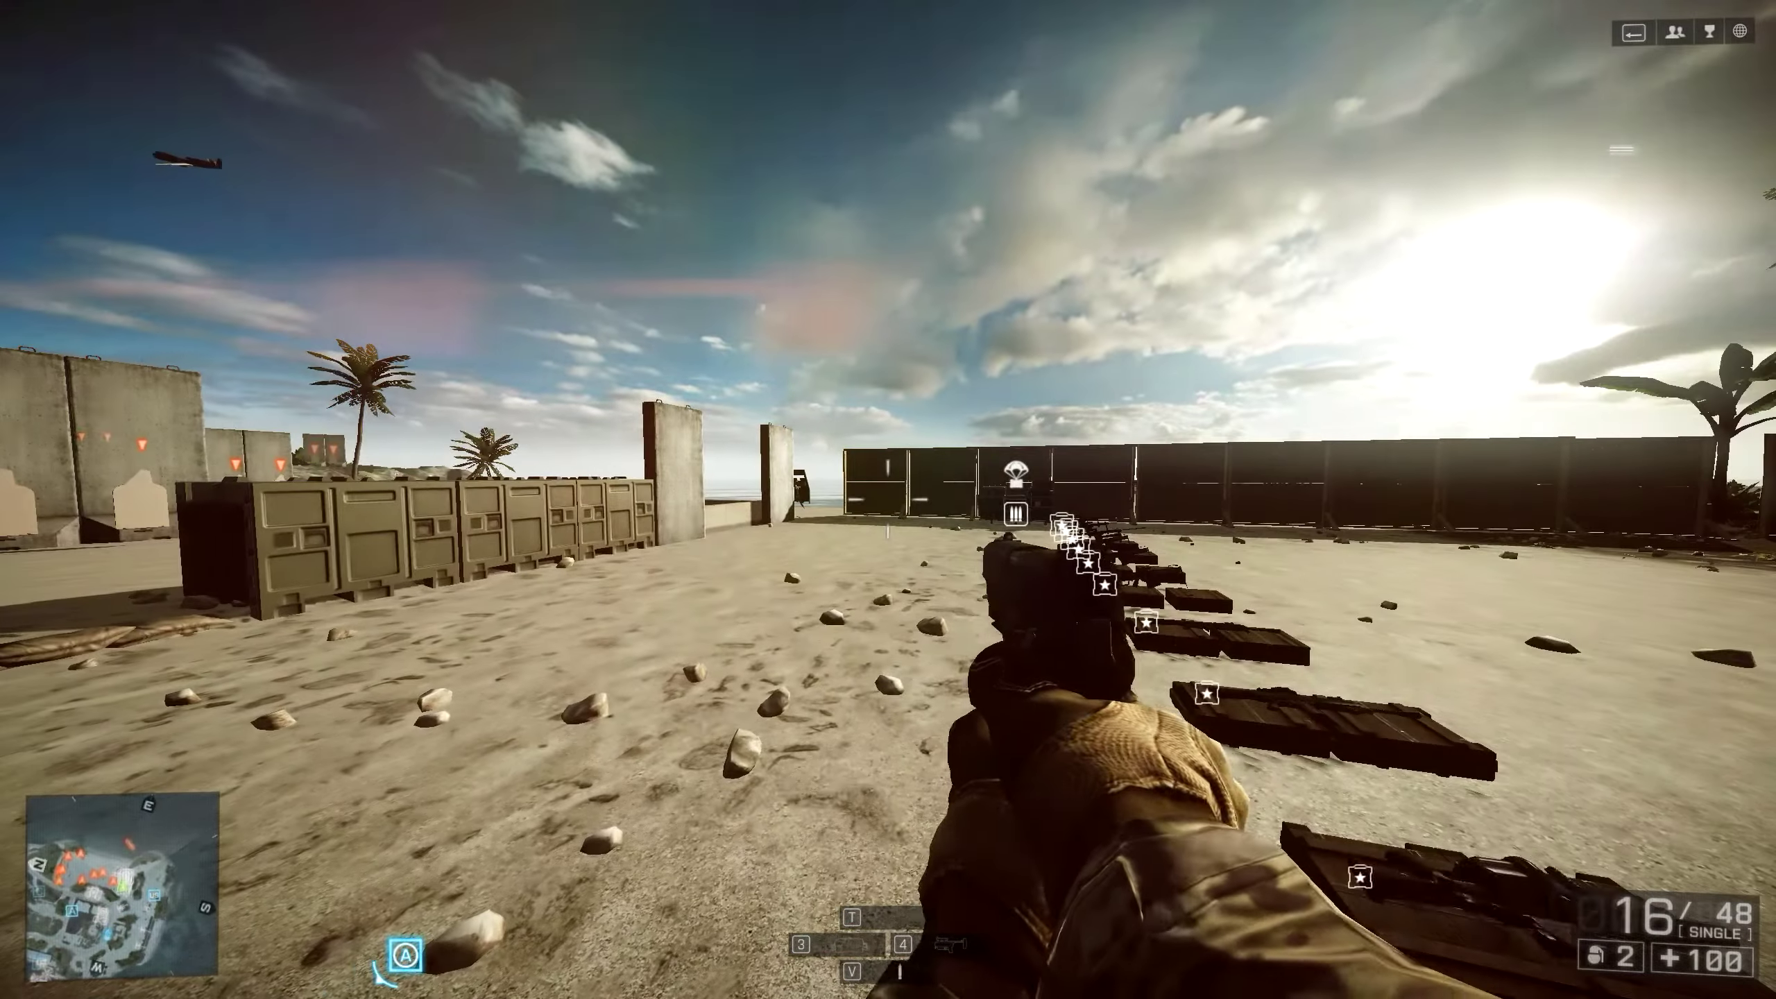
key(w)
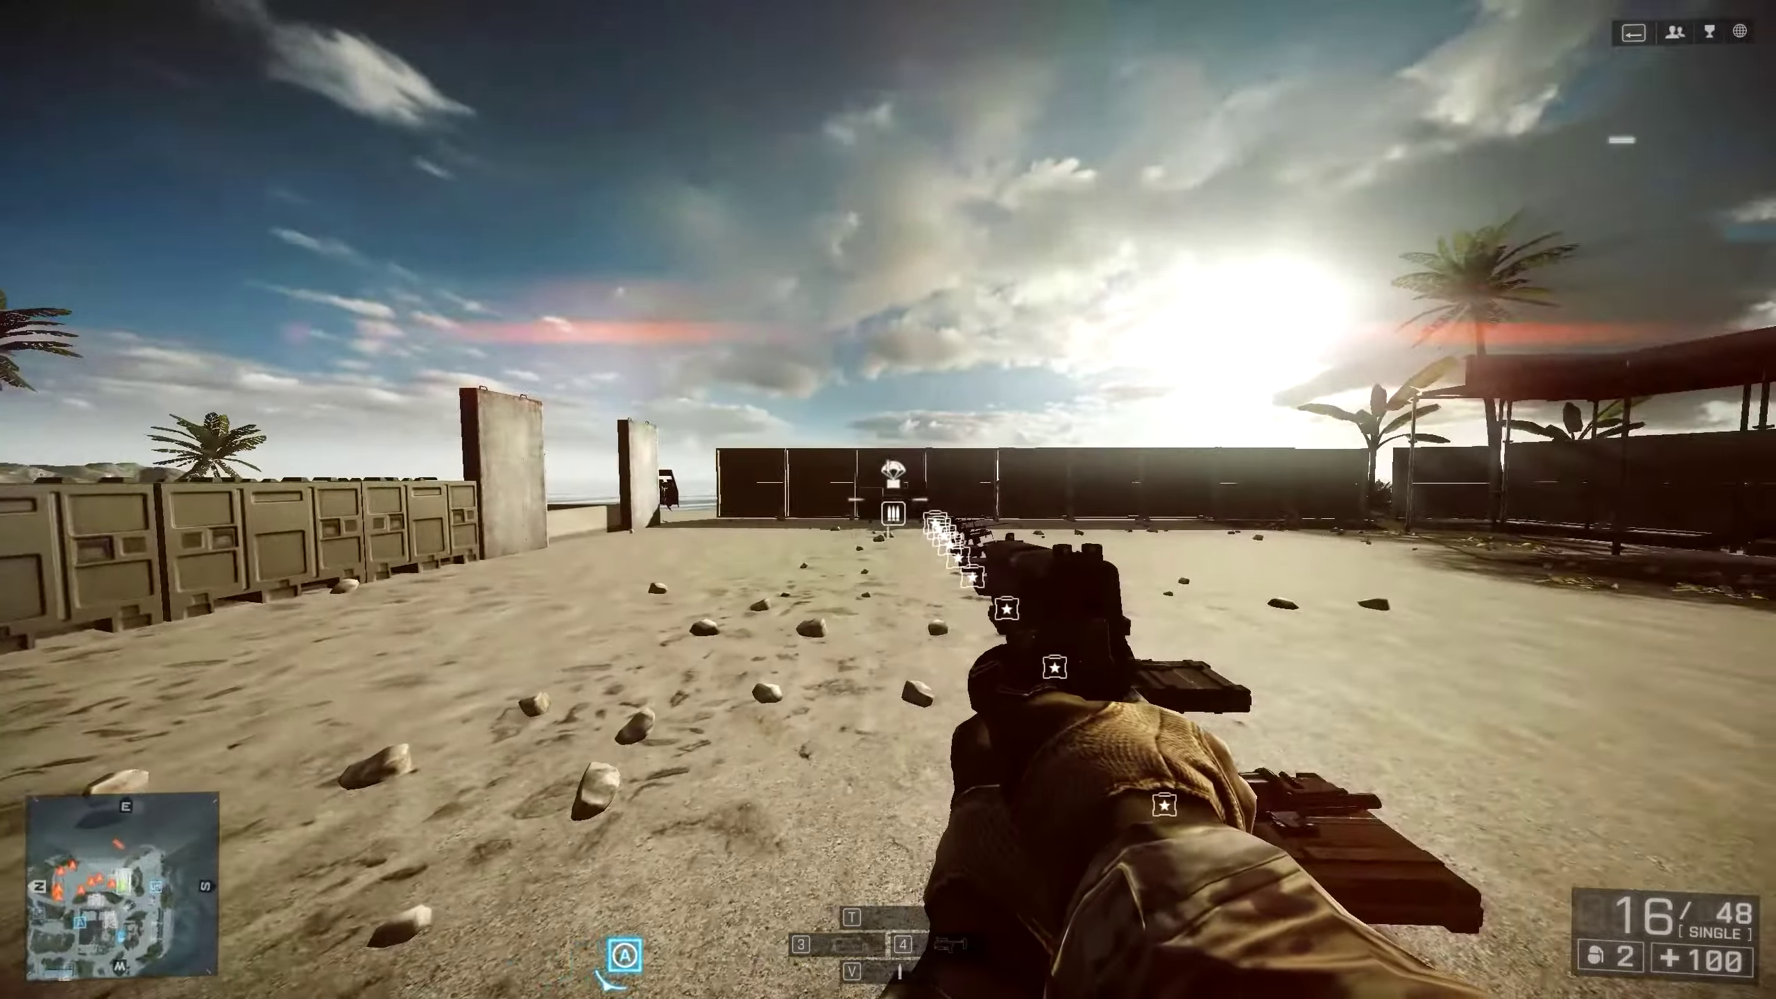
key(w)
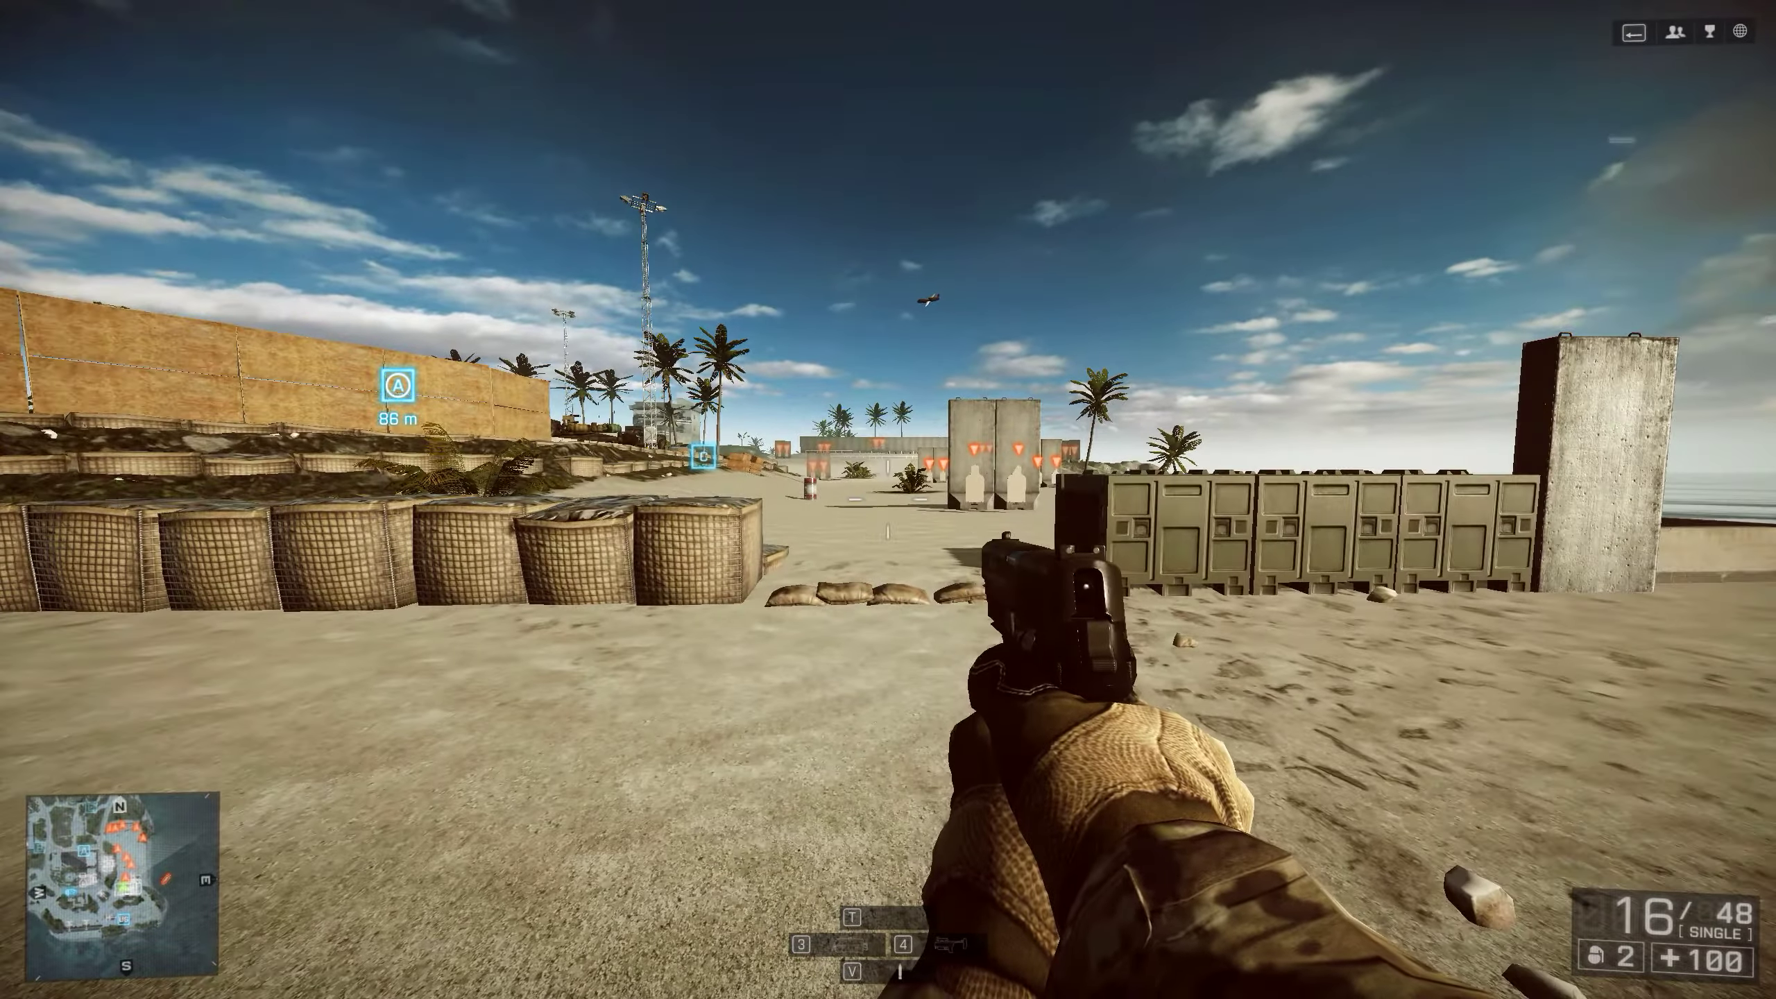
- Switch to BF Cinematic Tools, open the Animator tool and enable it, placing its window over the main one
key(alt+Tab)
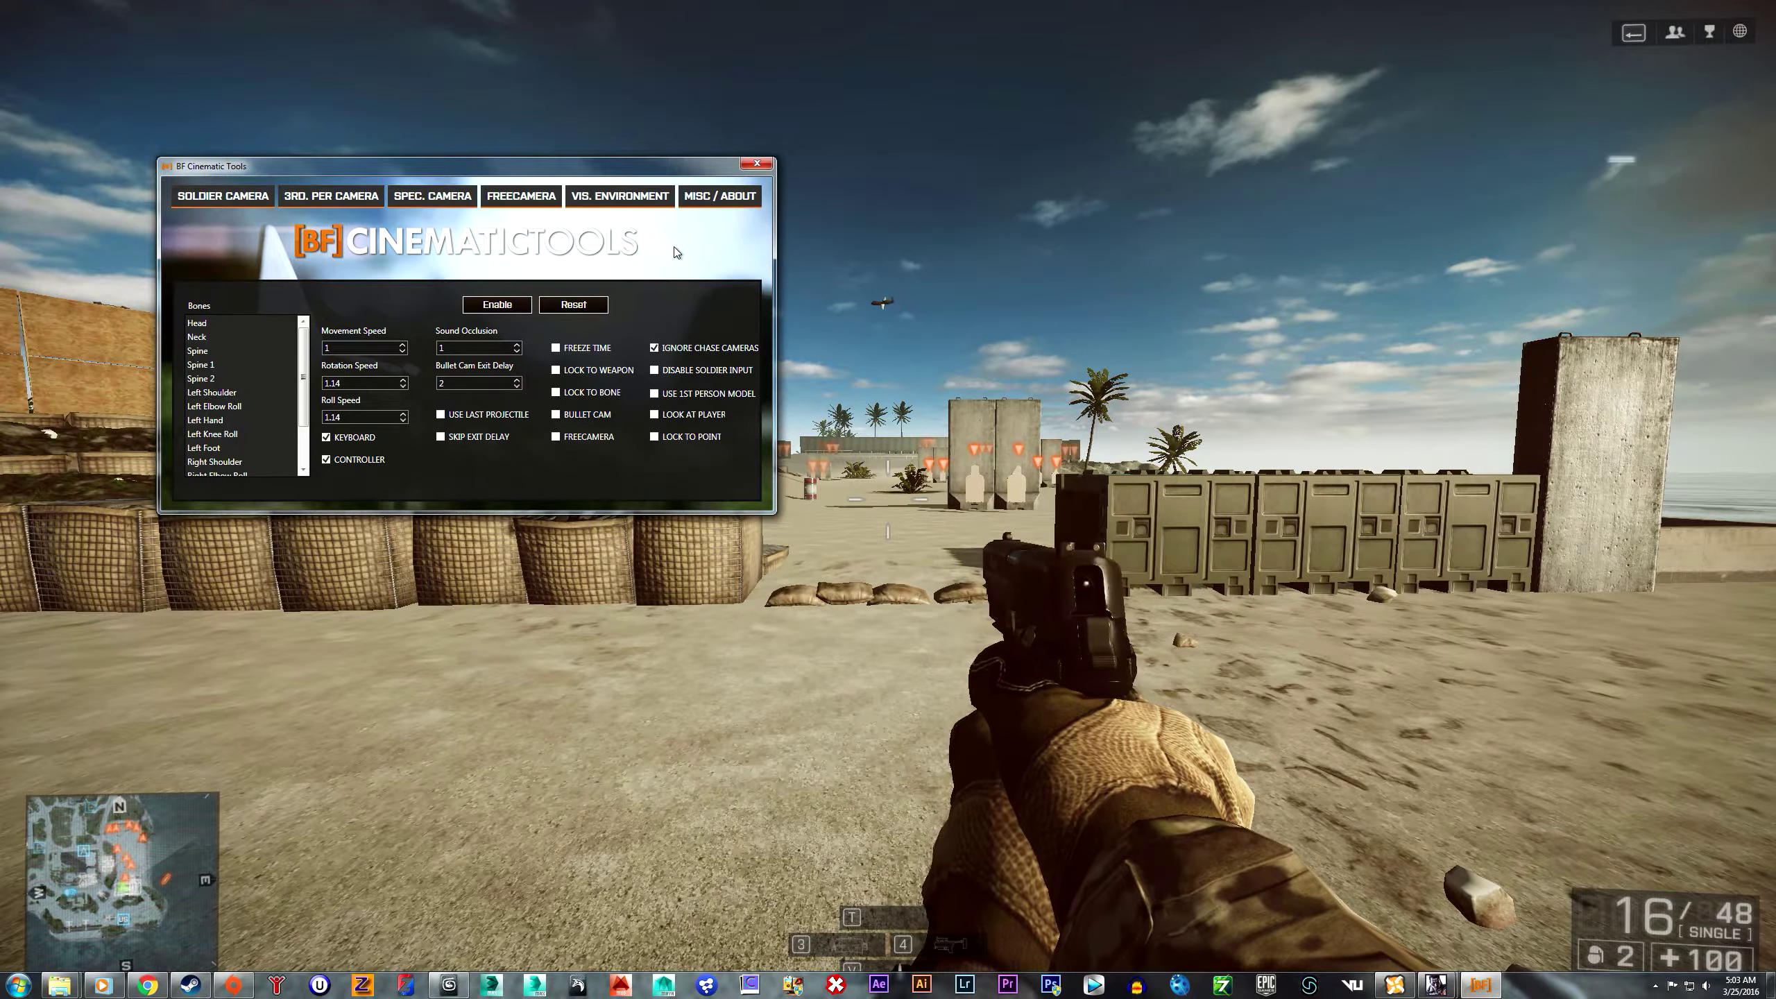
click(710, 199)
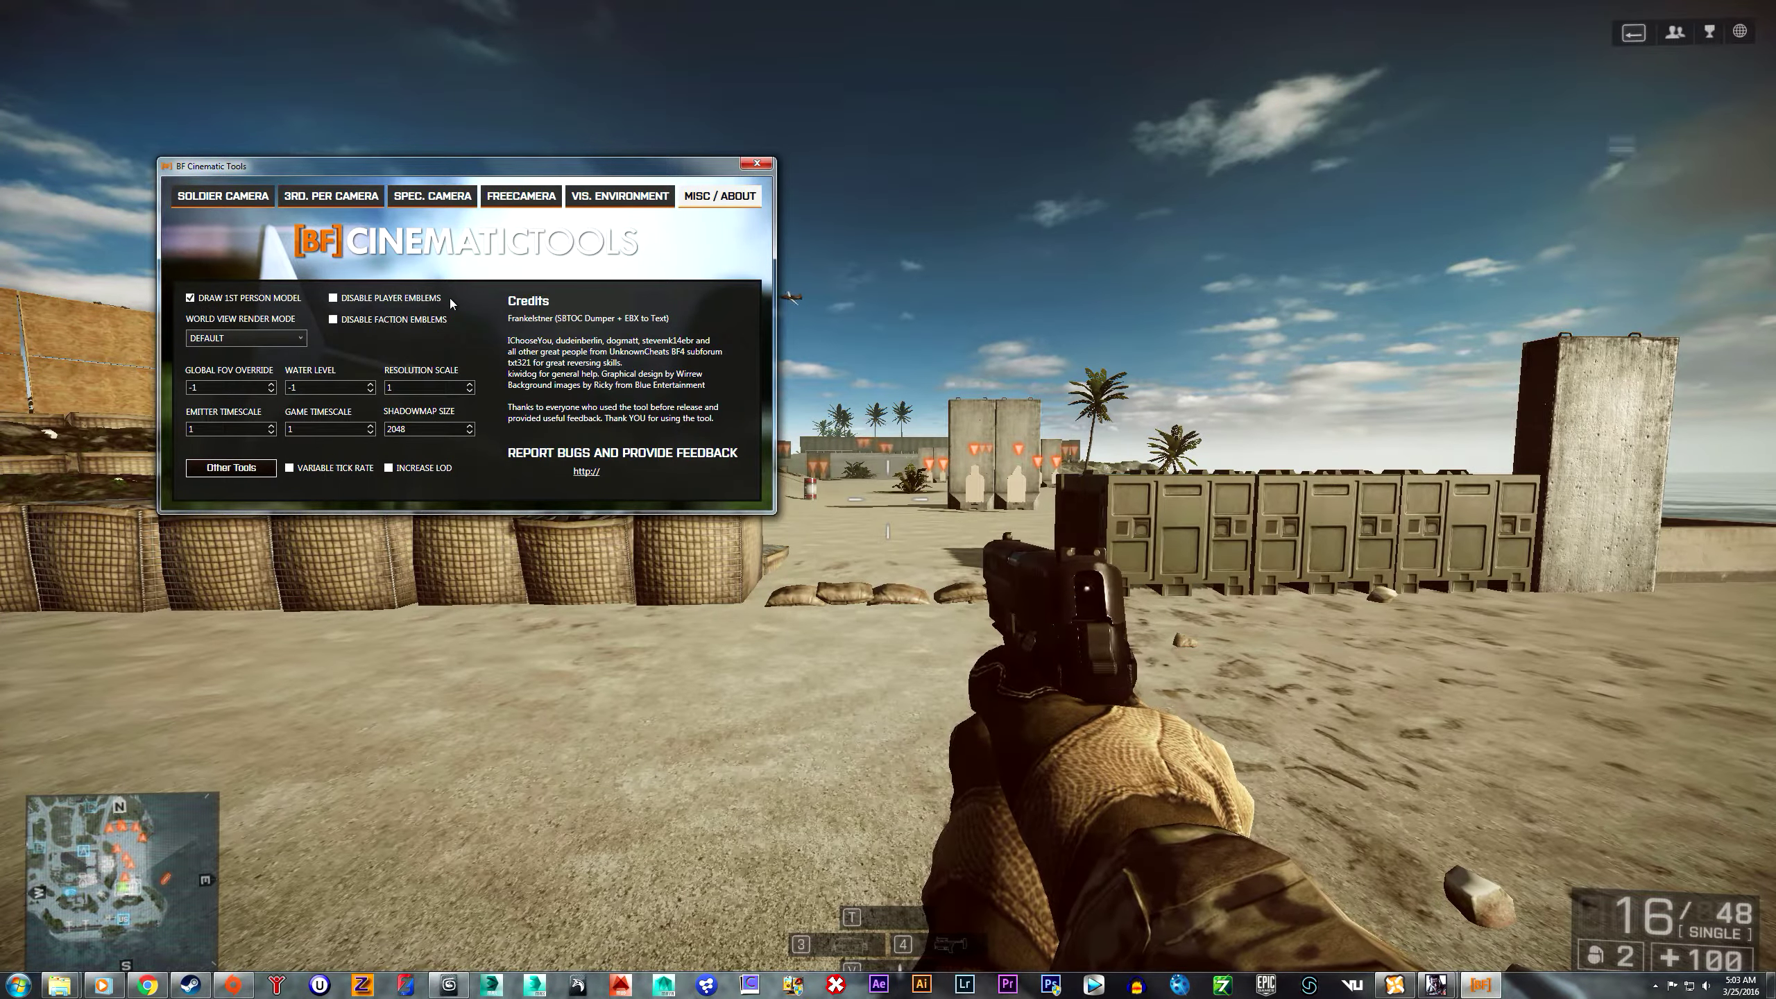
click(256, 469)
click(244, 491)
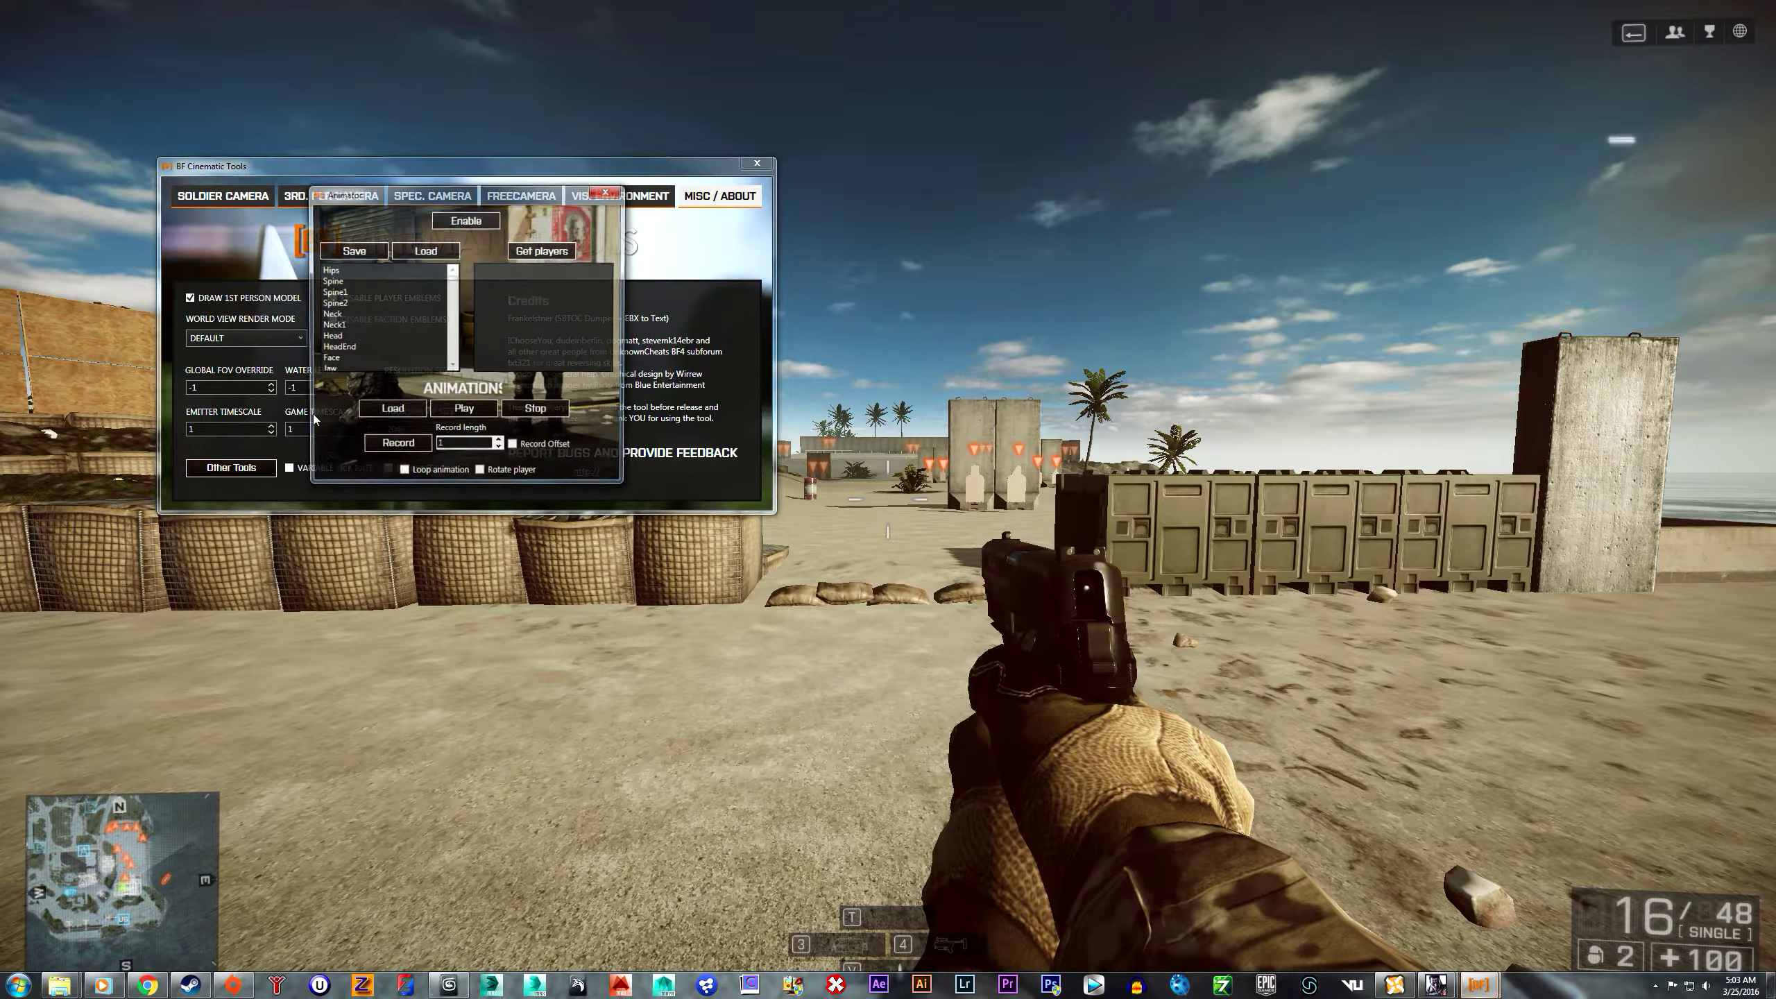
click(462, 221)
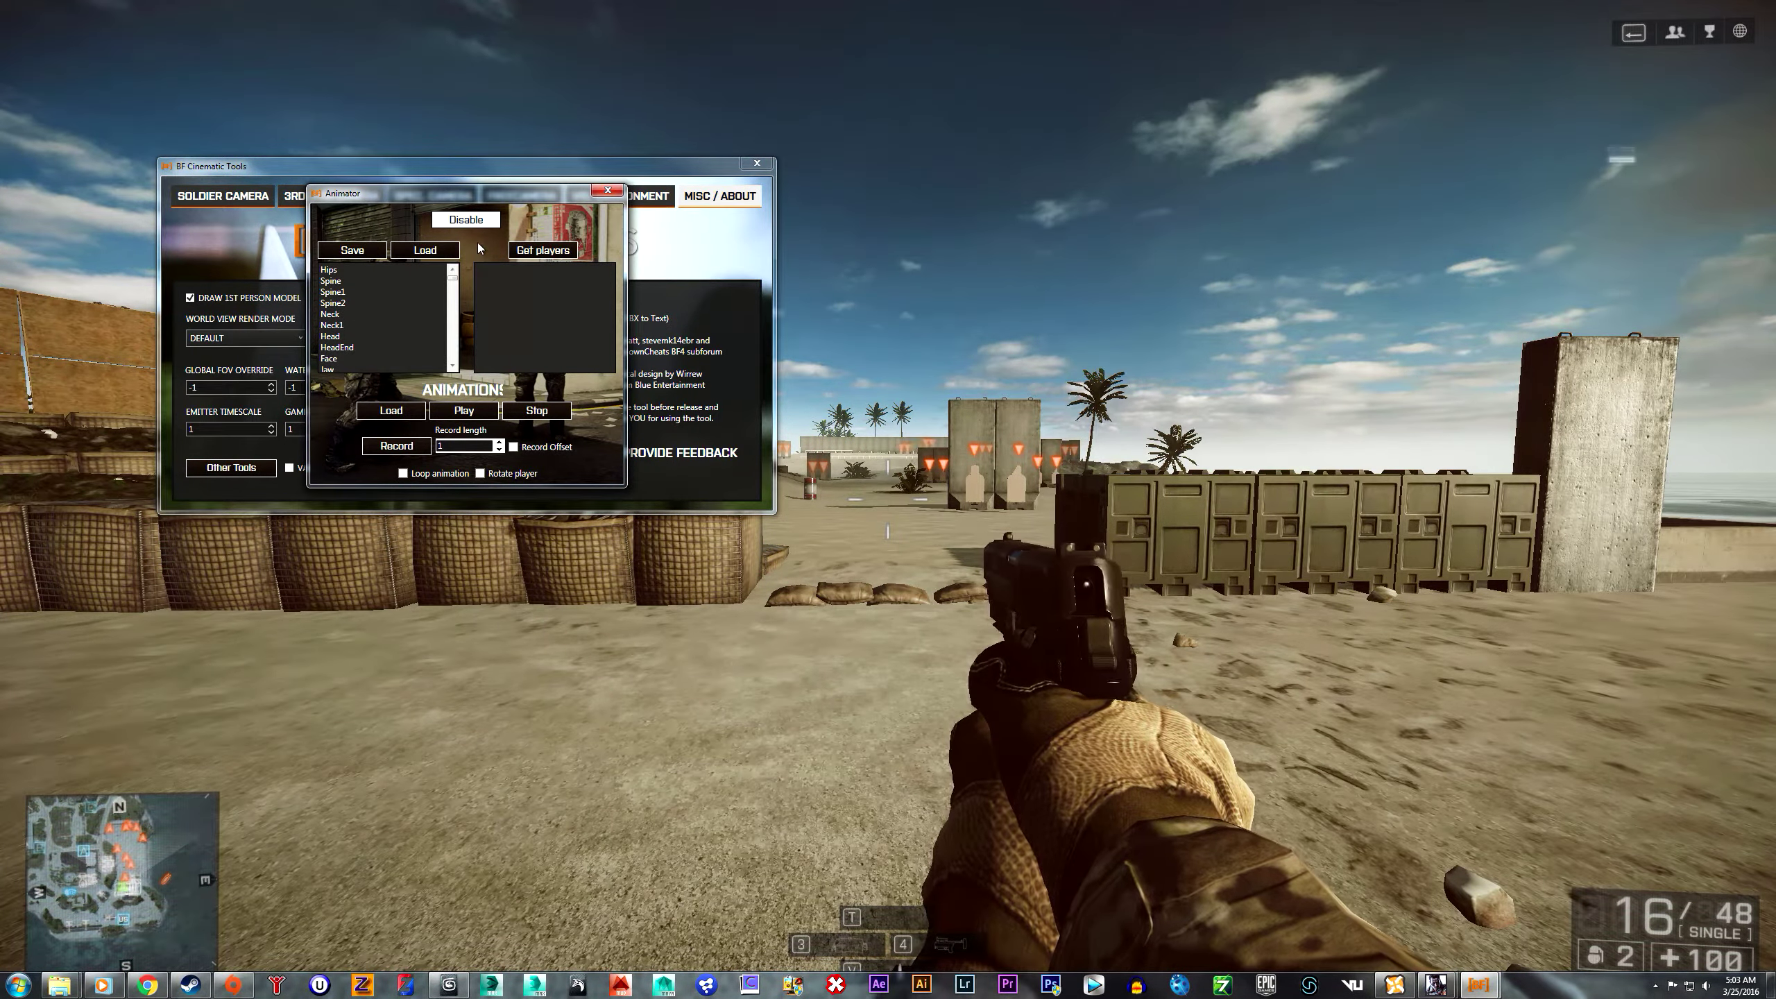
drag(480, 190, 960, 163)
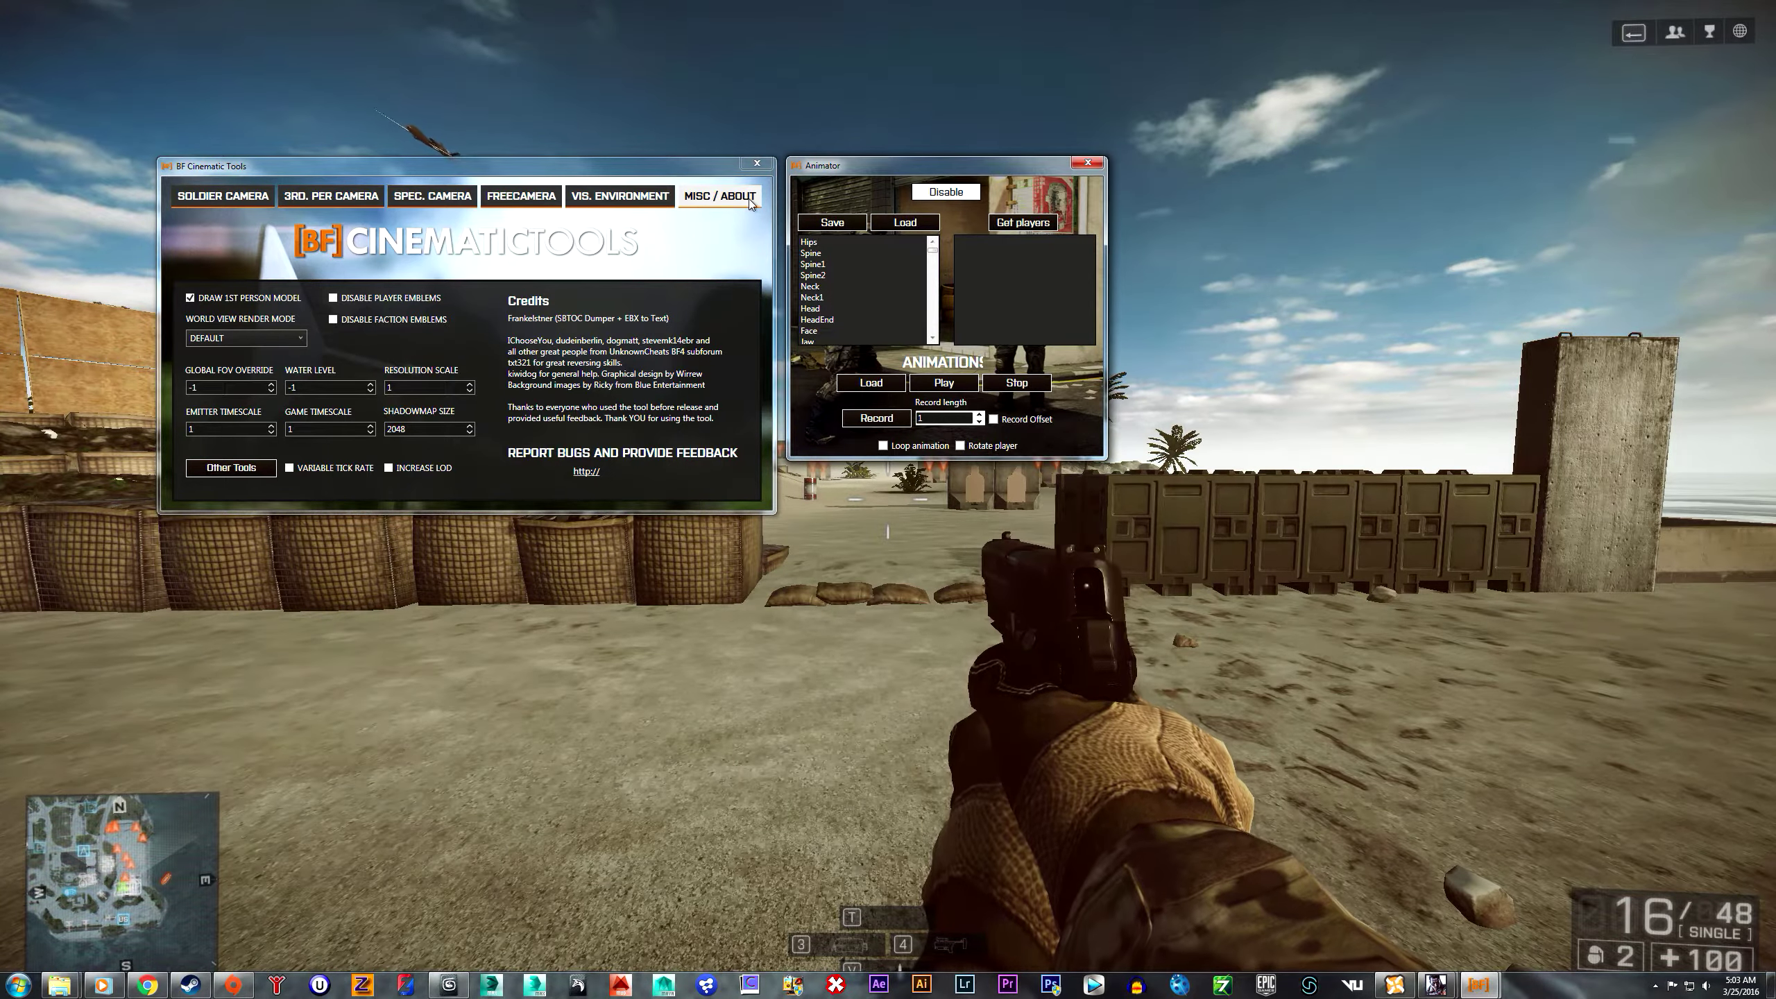
click(620, 195)
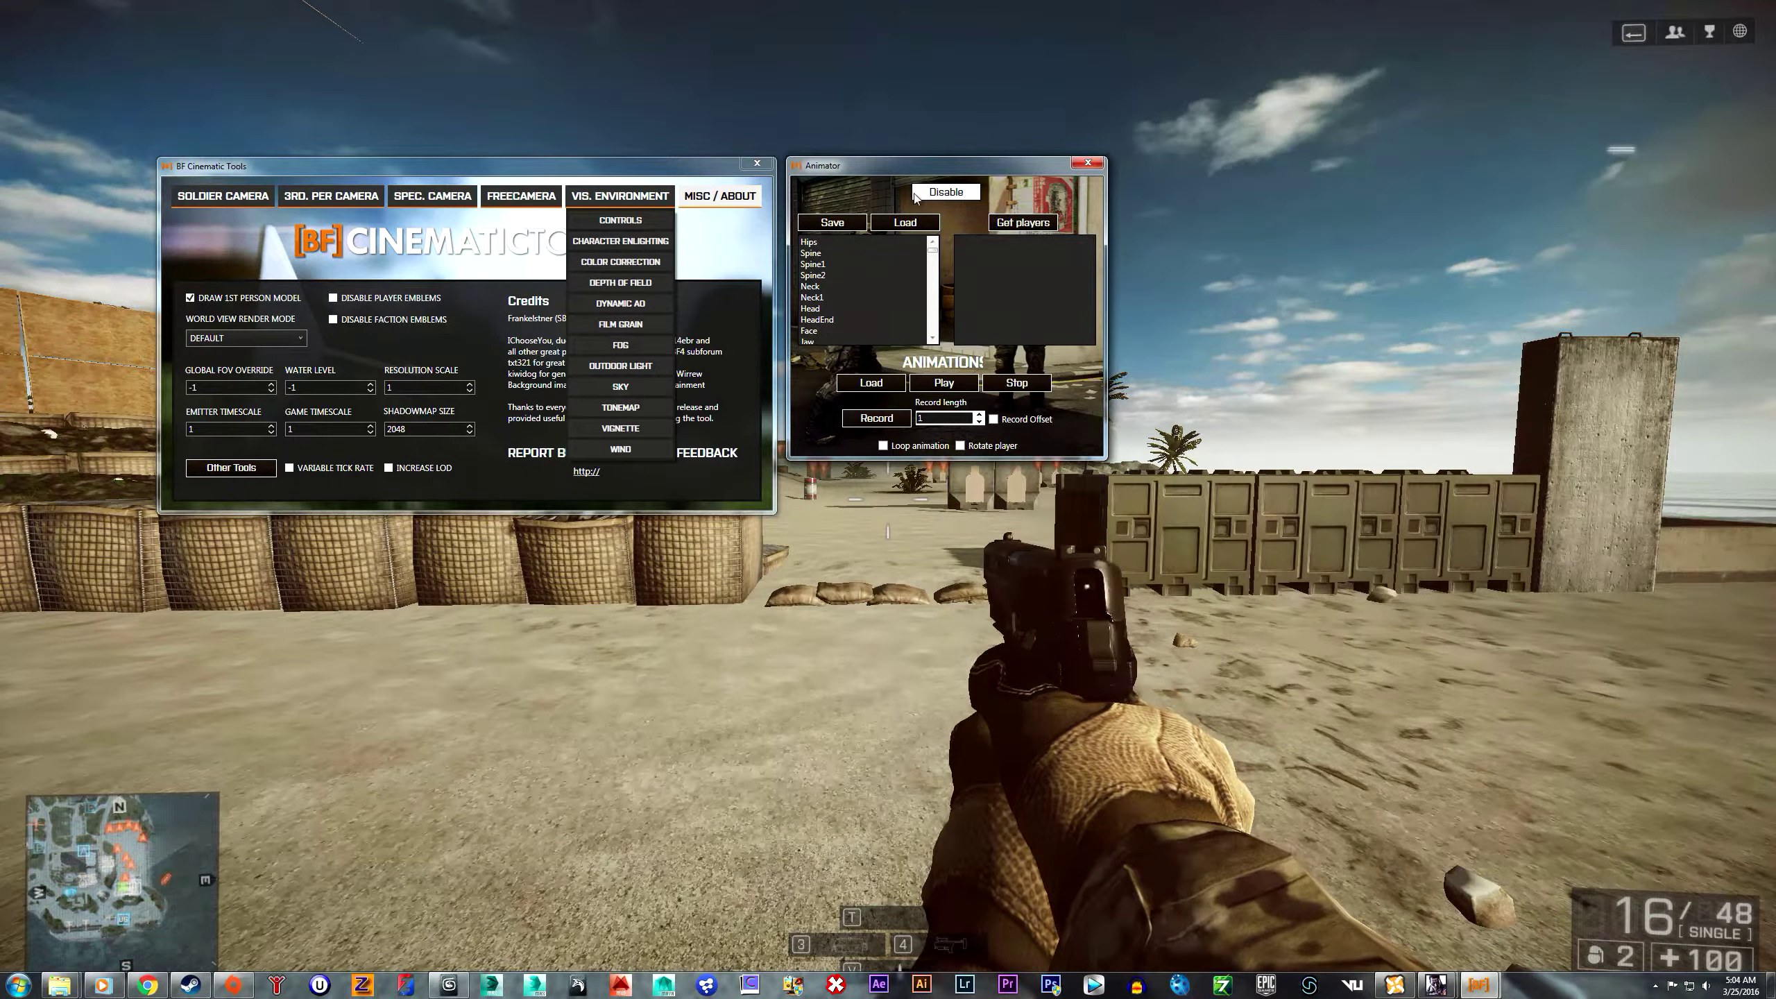
drag(877, 166, 485, 178)
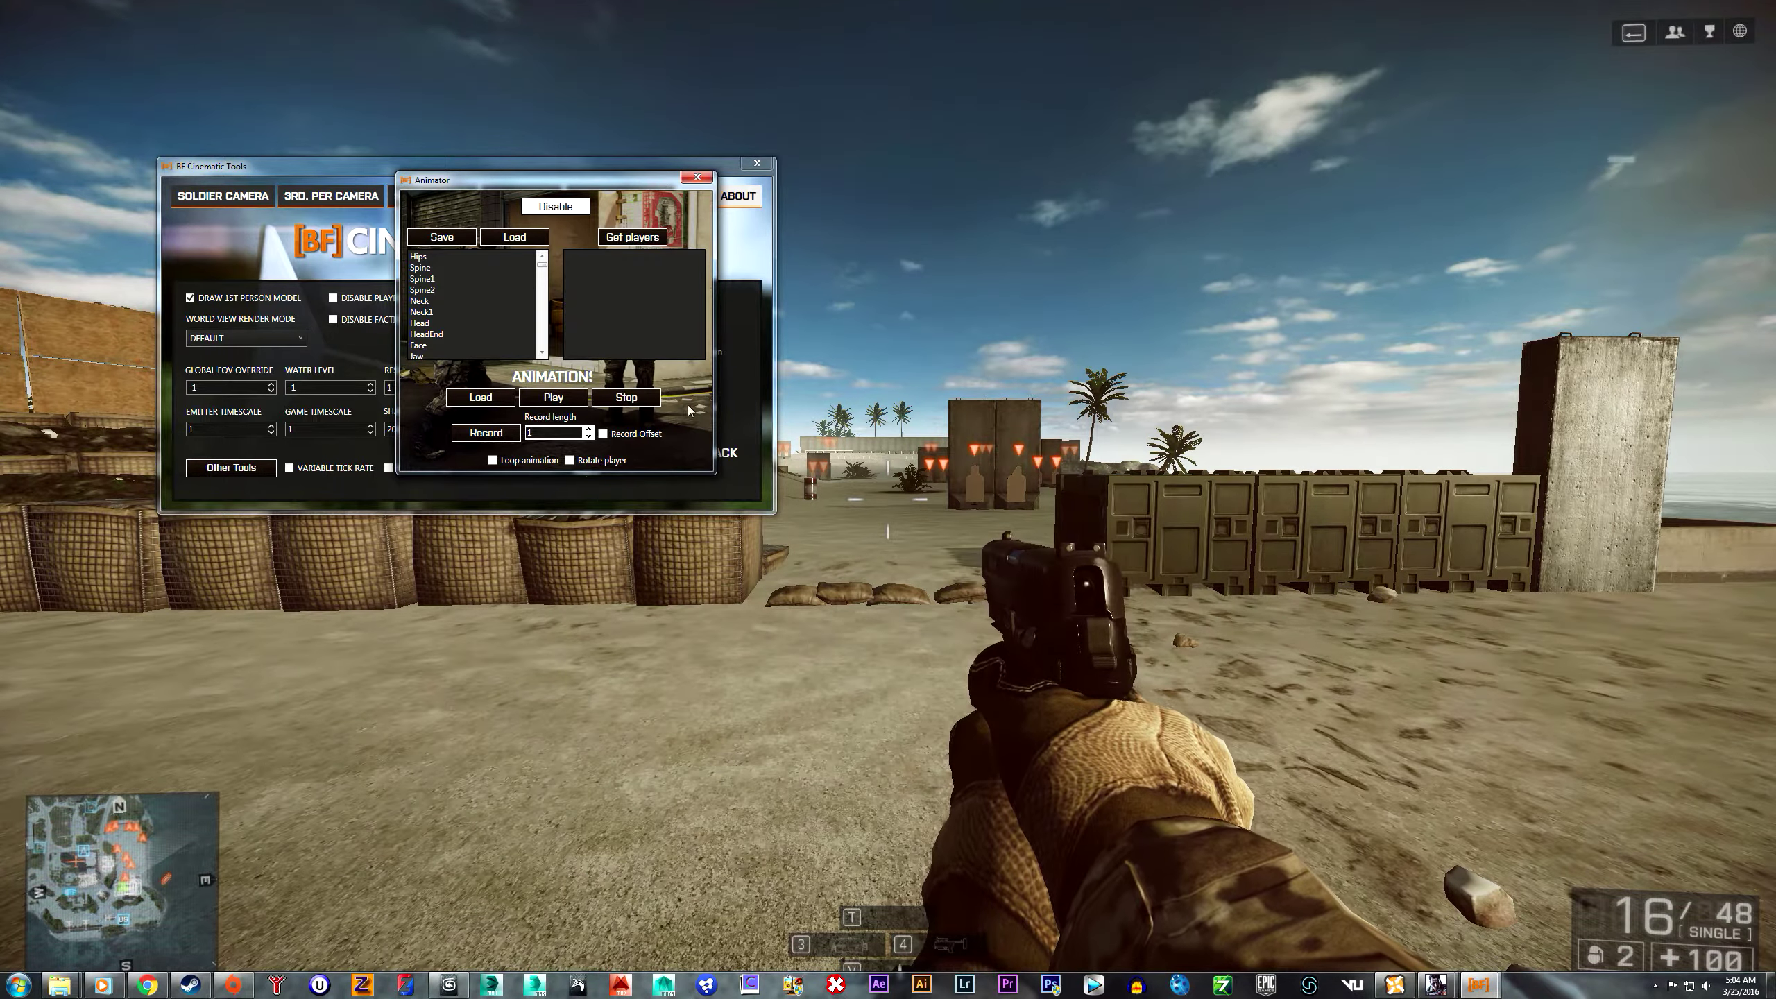
- Set the record length to 15 and start a recording with Venice.fbx as the source skeleton
double_click(549, 433)
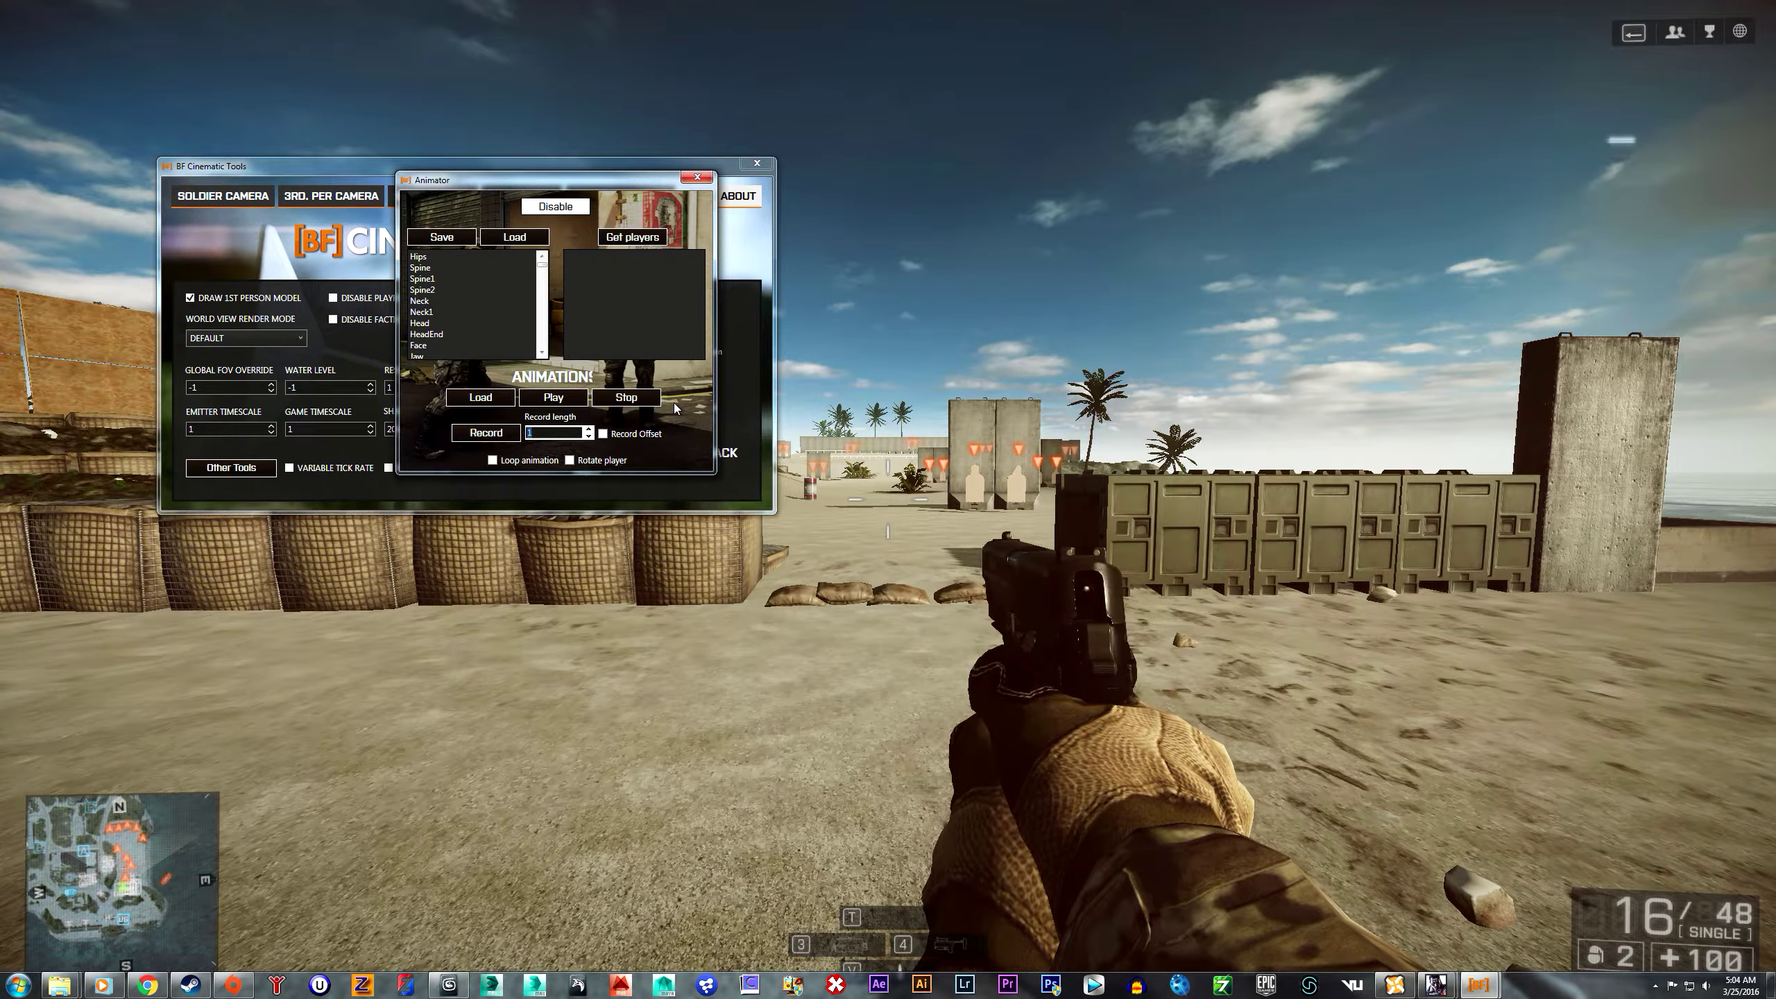
text(15)
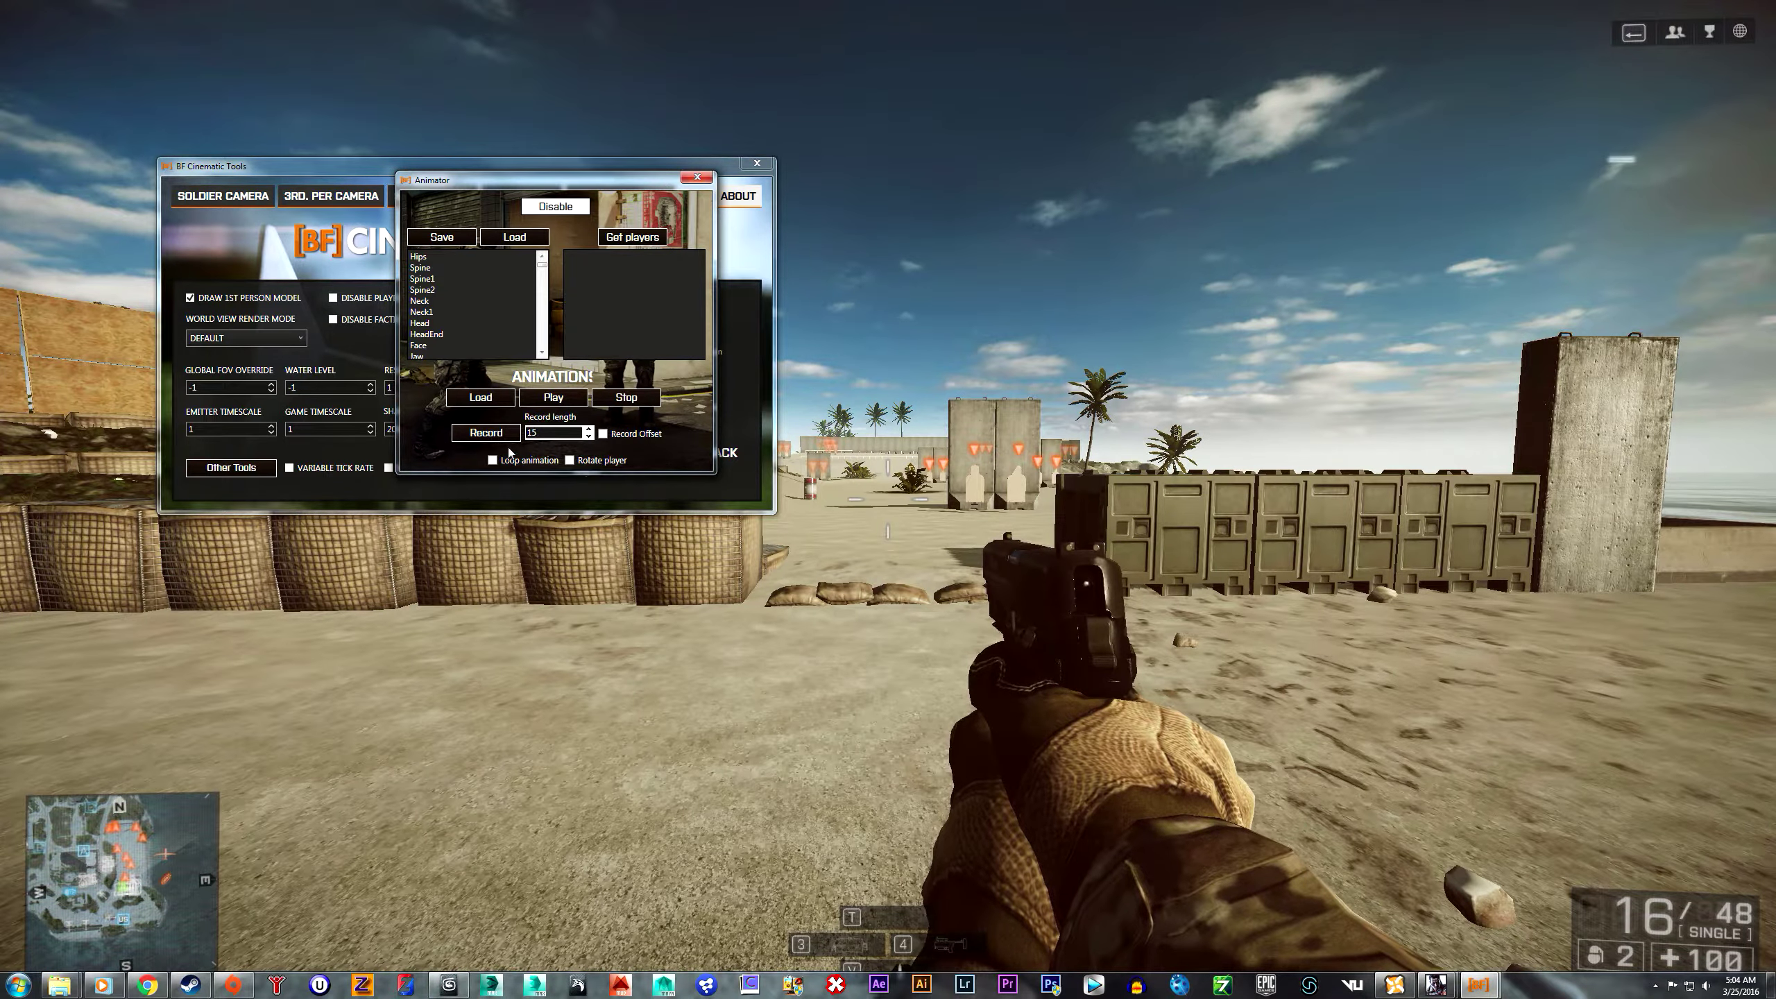
click(493, 432)
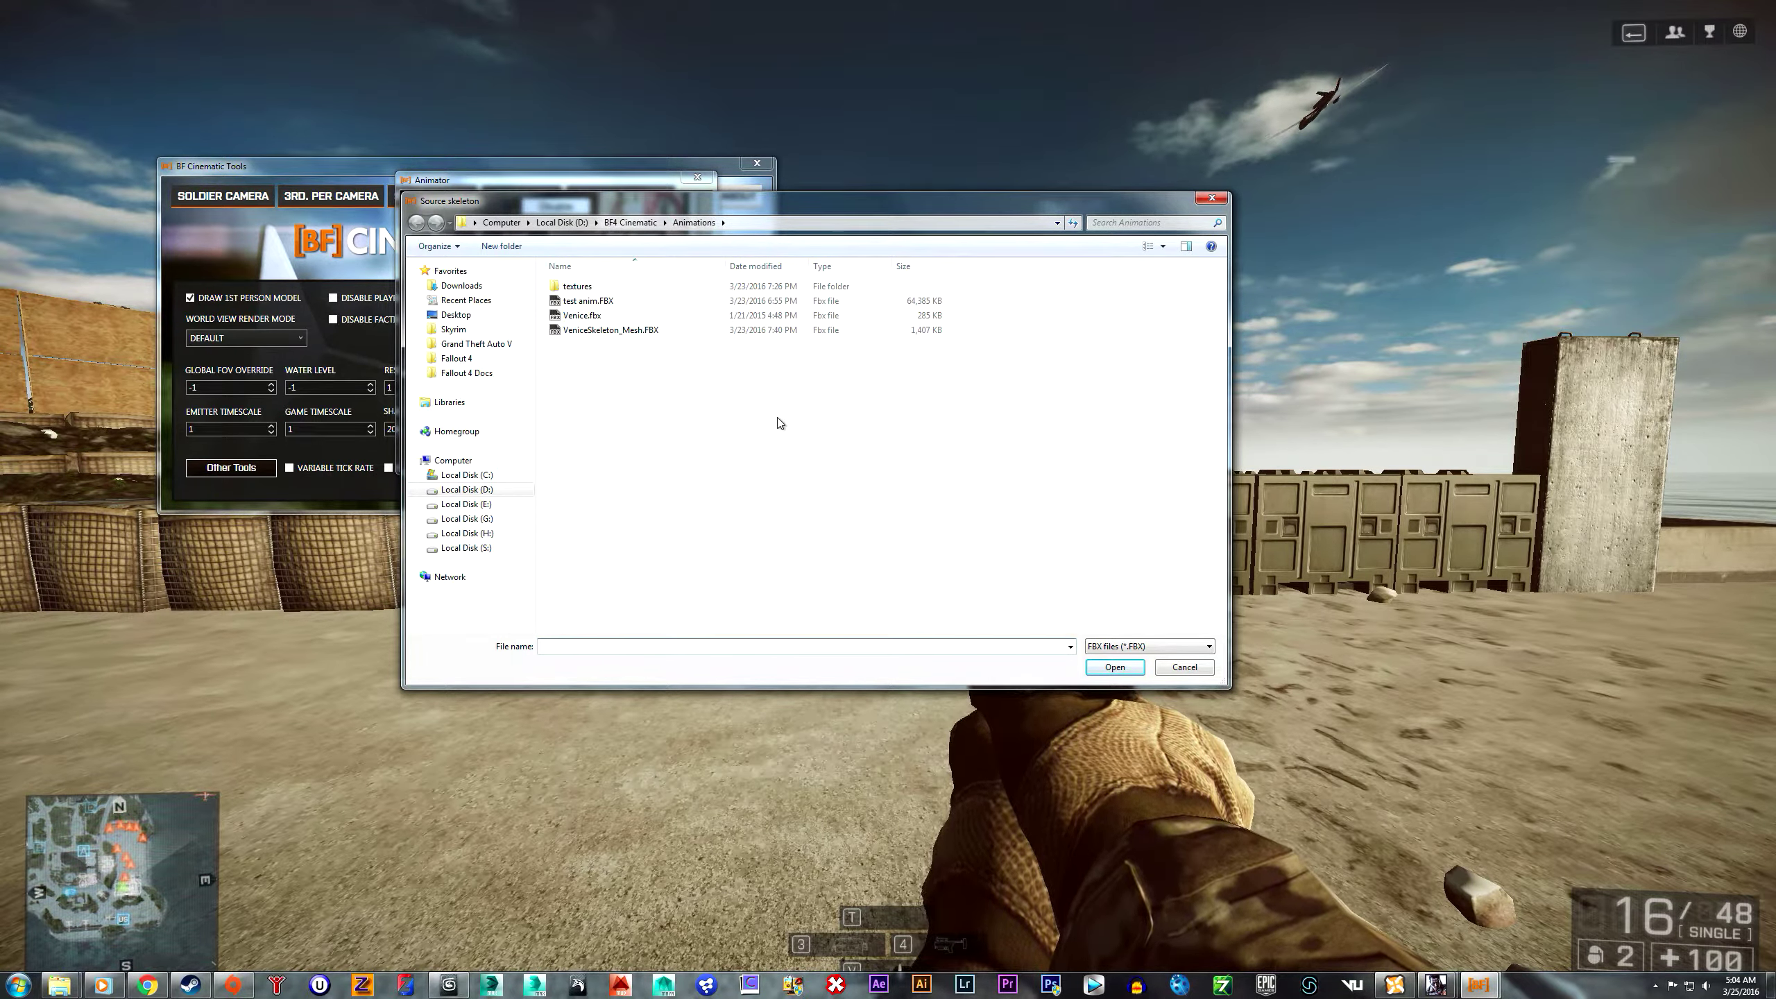
click(620, 319)
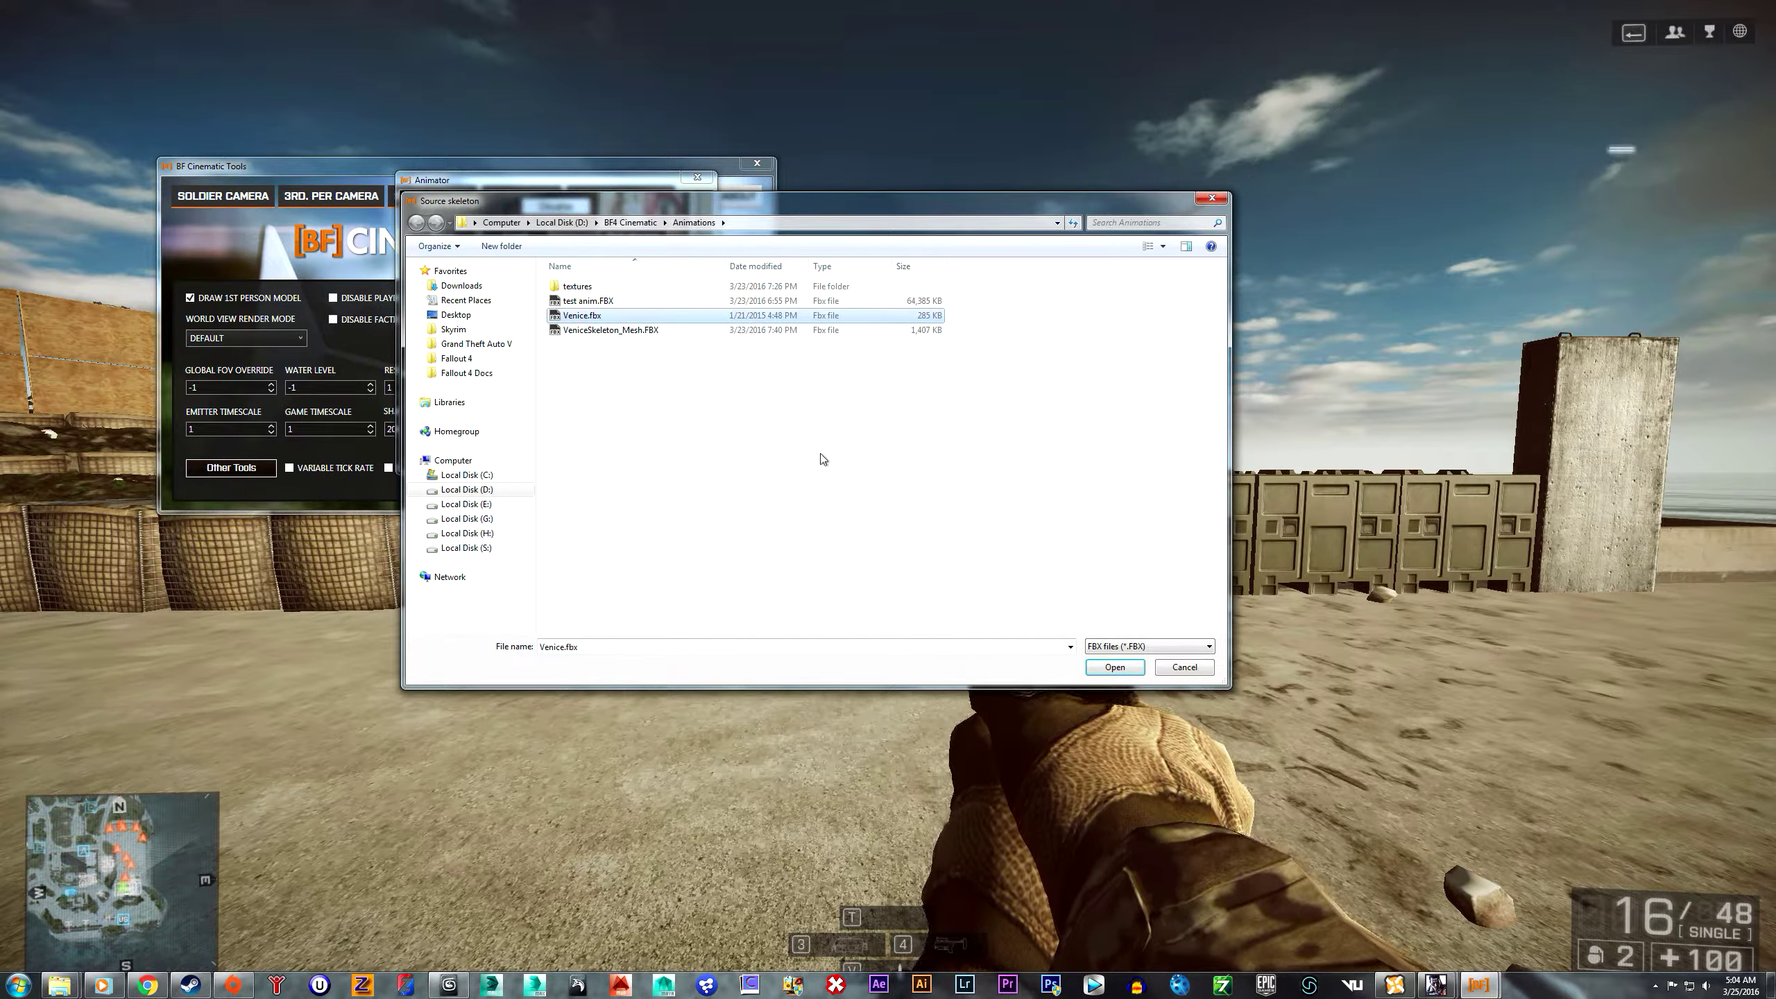
click(1115, 667)
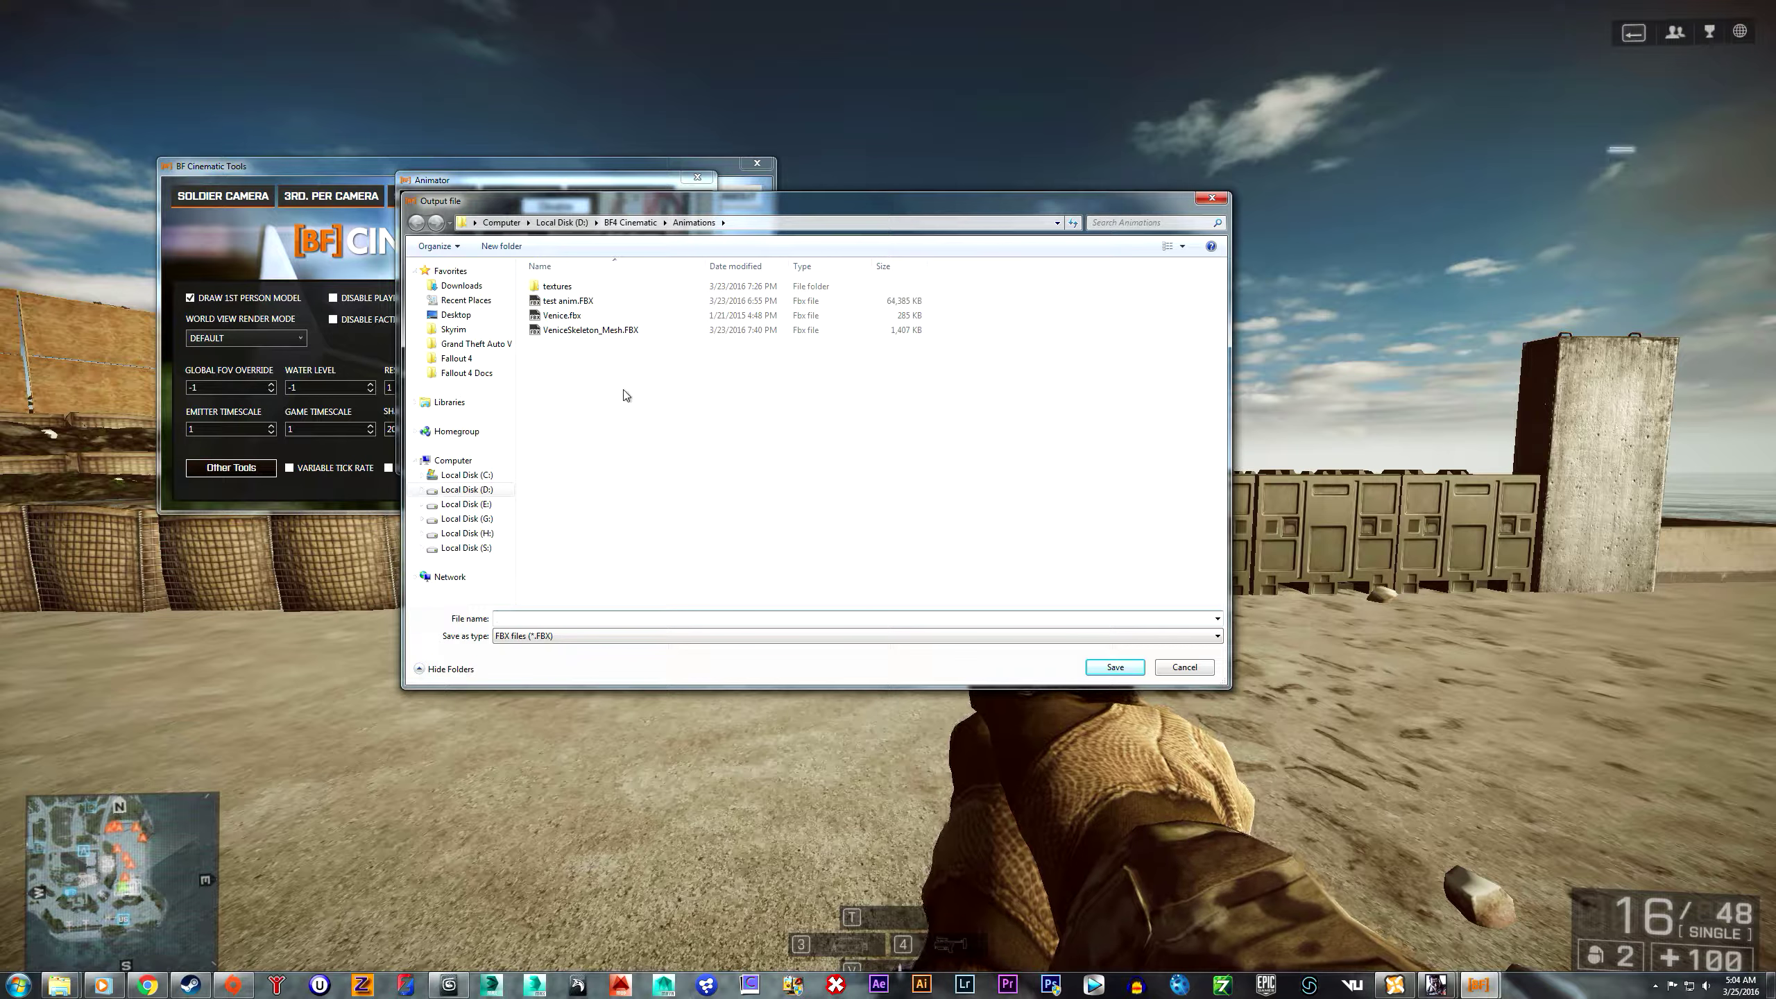
- Choose test anim.FBX in the Animations folder as the output file and overwrite the existing one
click(605, 302)
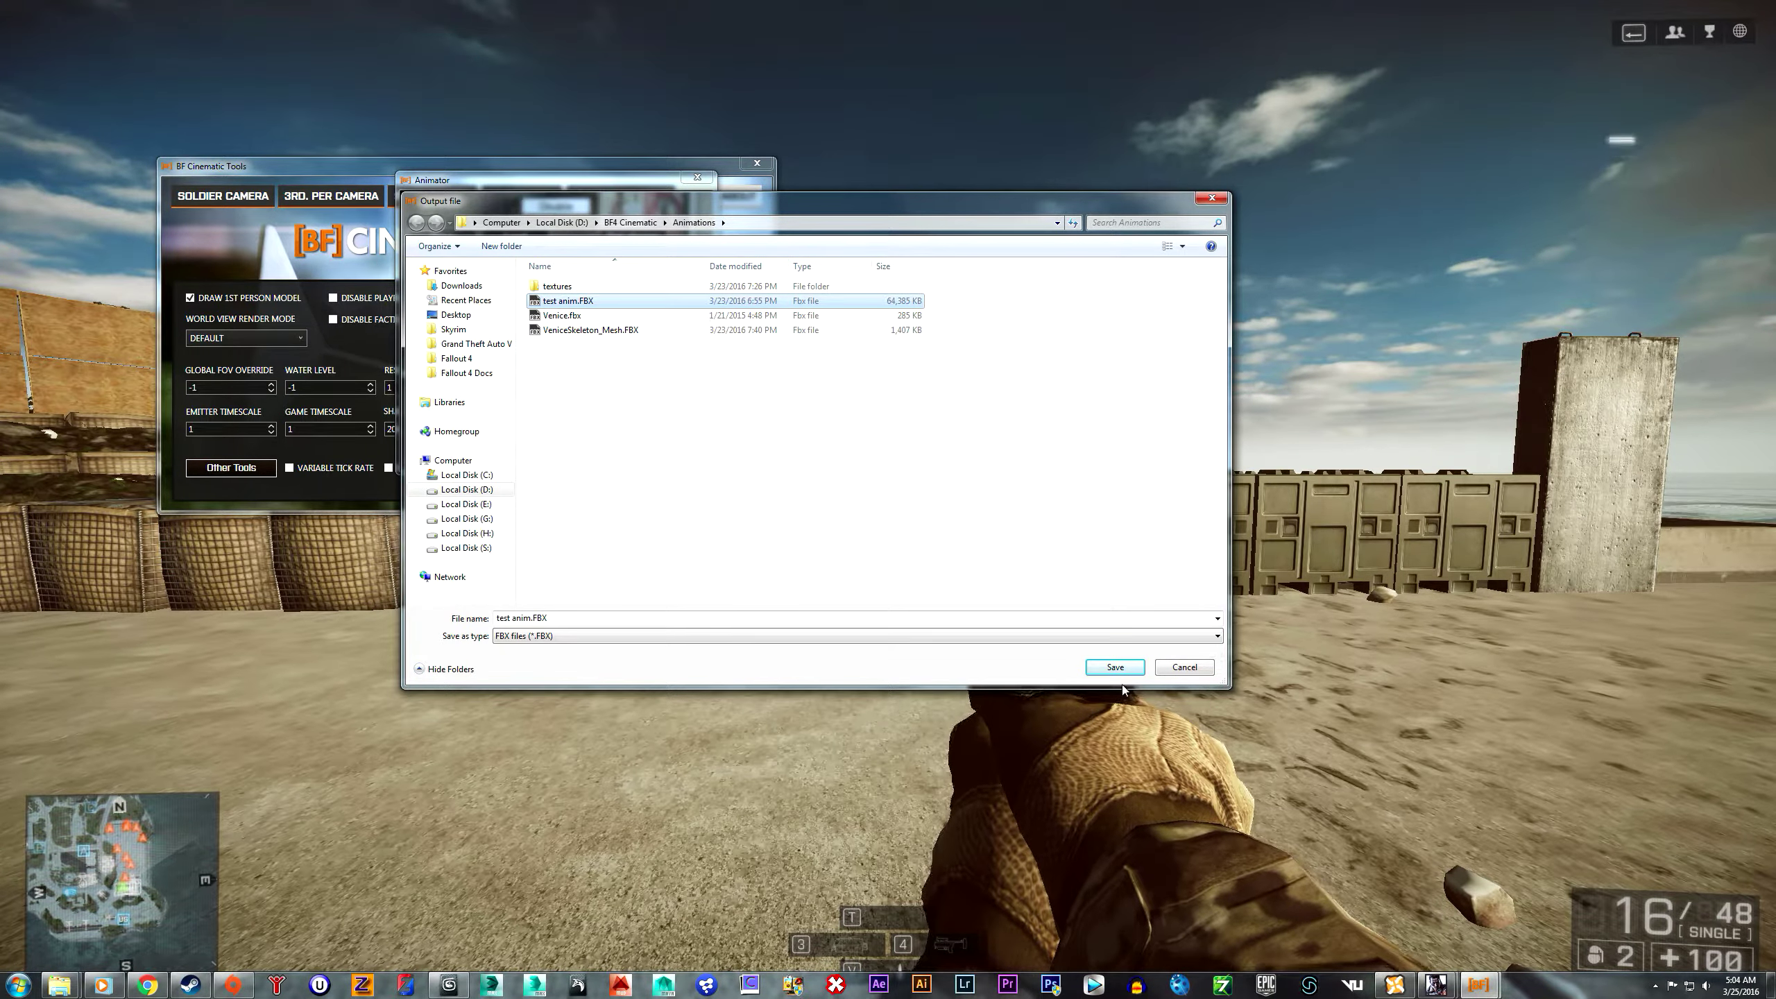
click(1115, 667)
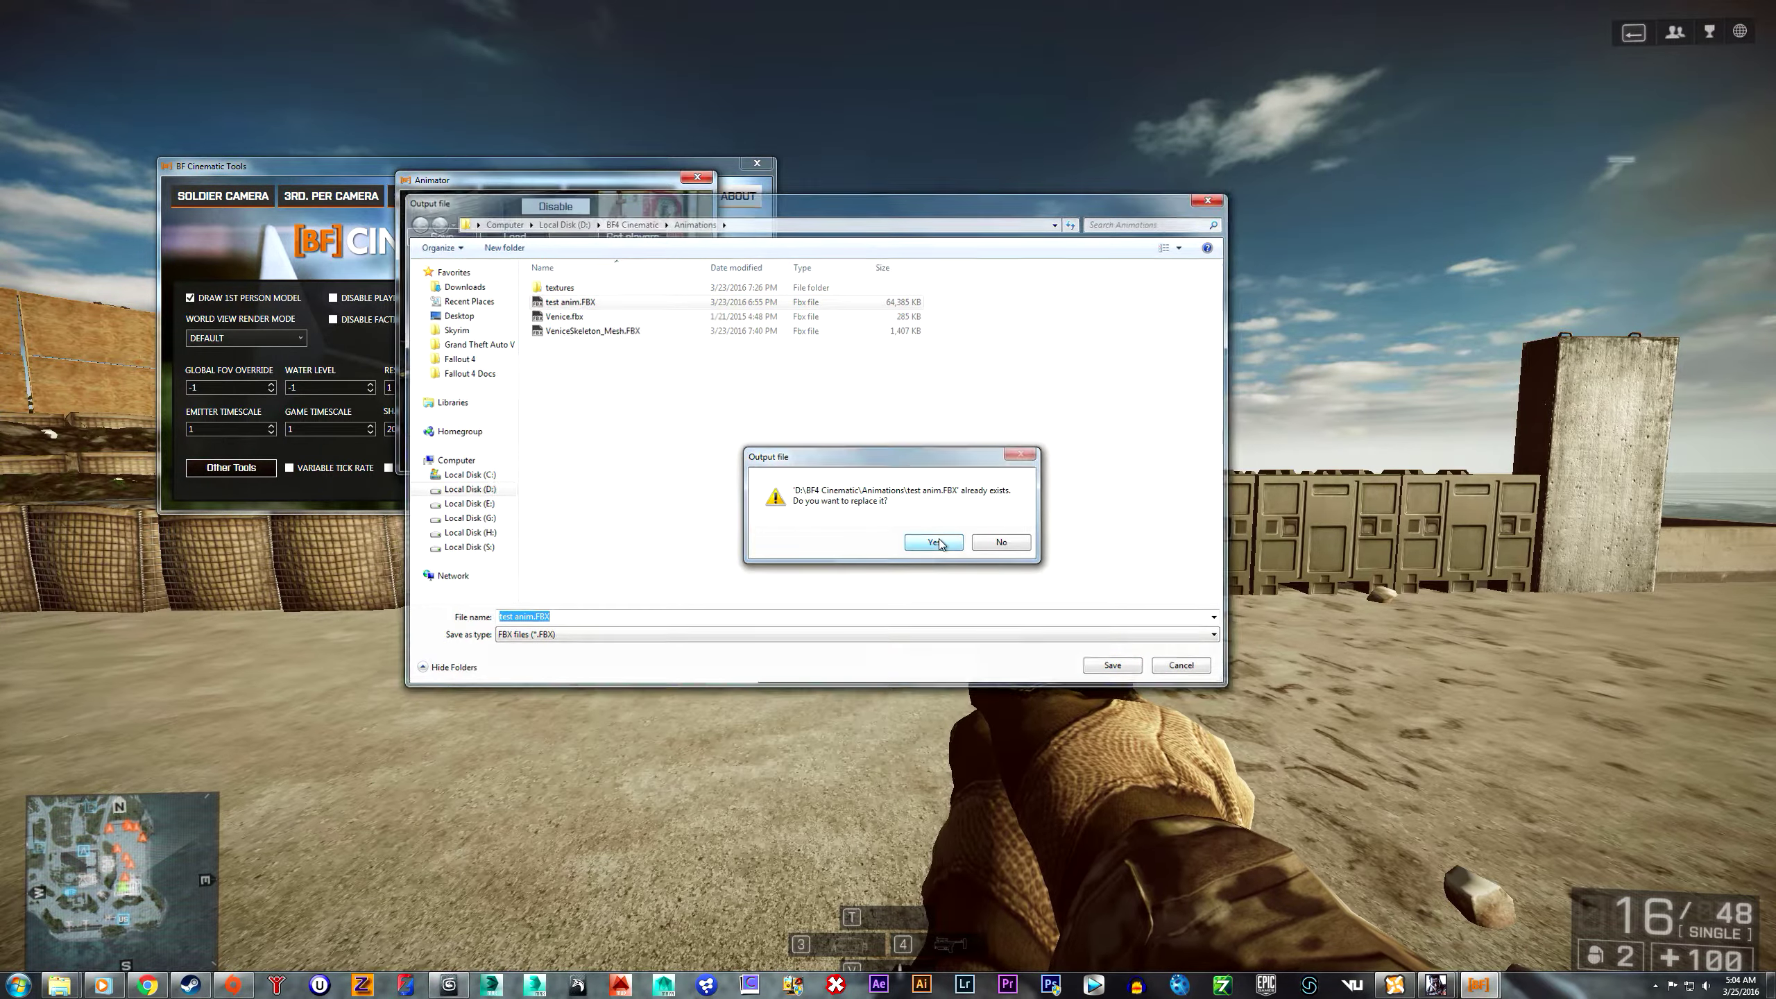
click(935, 543)
- Return to the game and perform the recorded action by moving the soldier forward and firing the pistol
key(Insert)
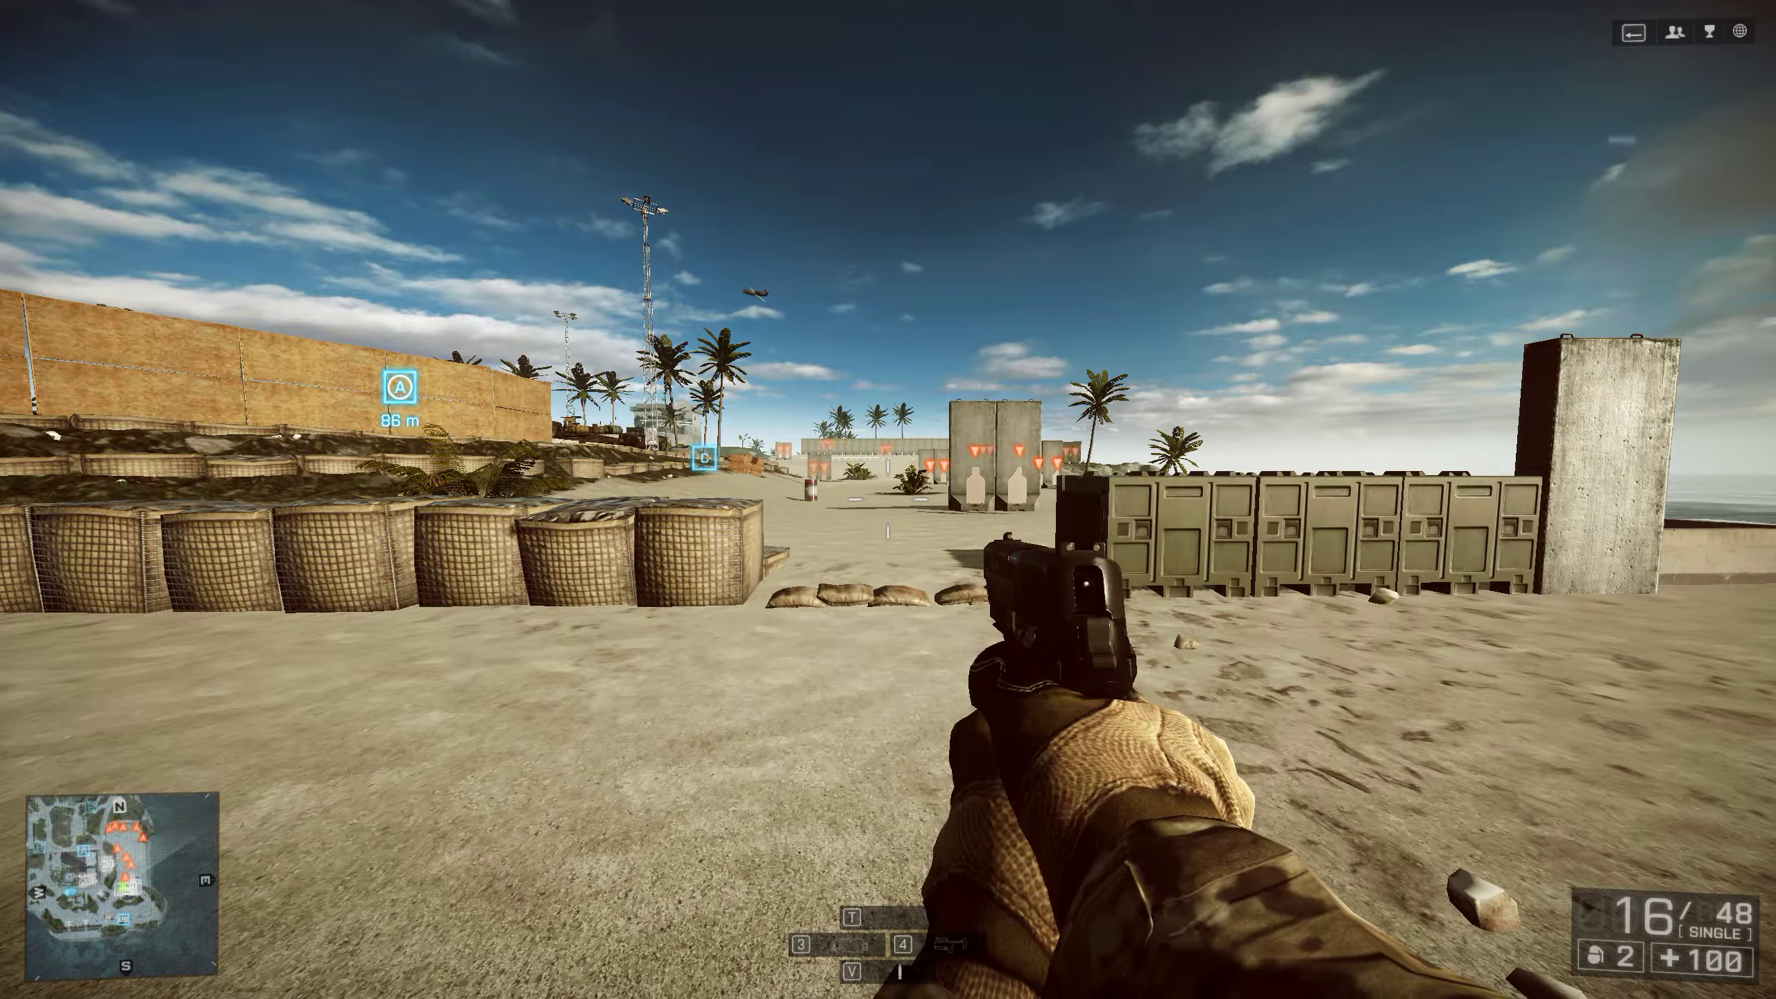
key(w)
key(w)
click(888, 500)
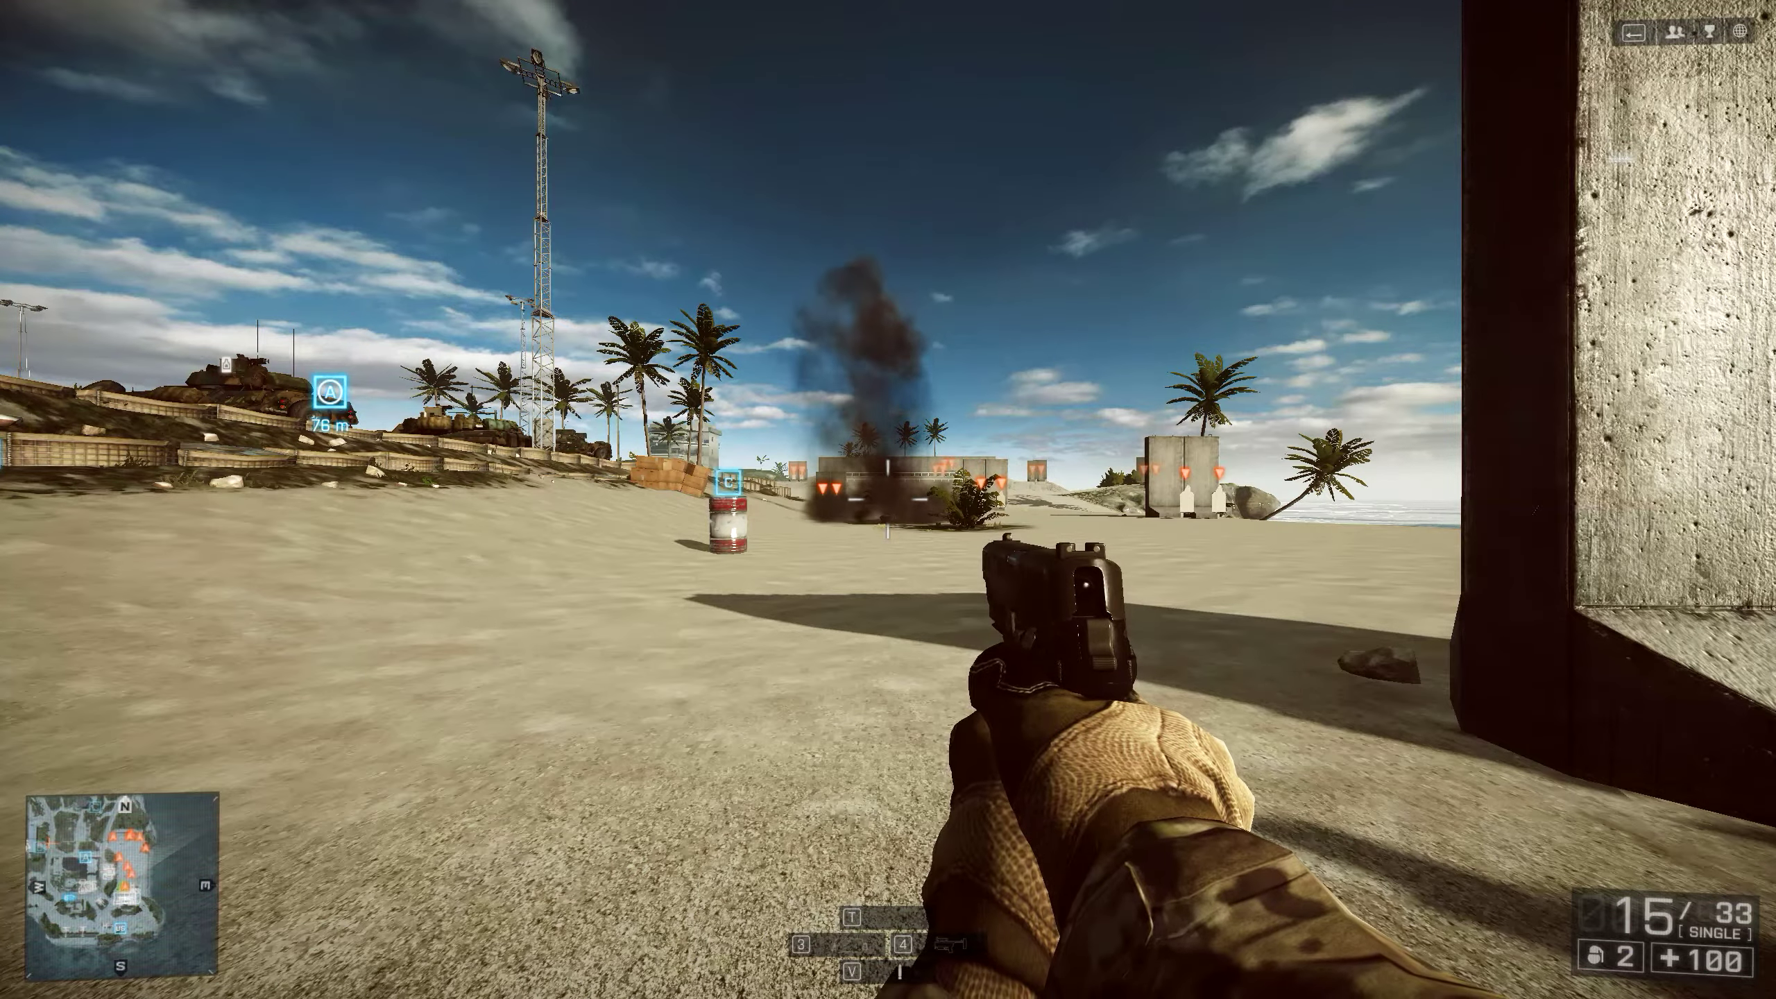
- Bring back BF Cinematic Tools and open the bf4.exe console window to check the recording's save status
key(Insert)
mouse_move(1434, 986)
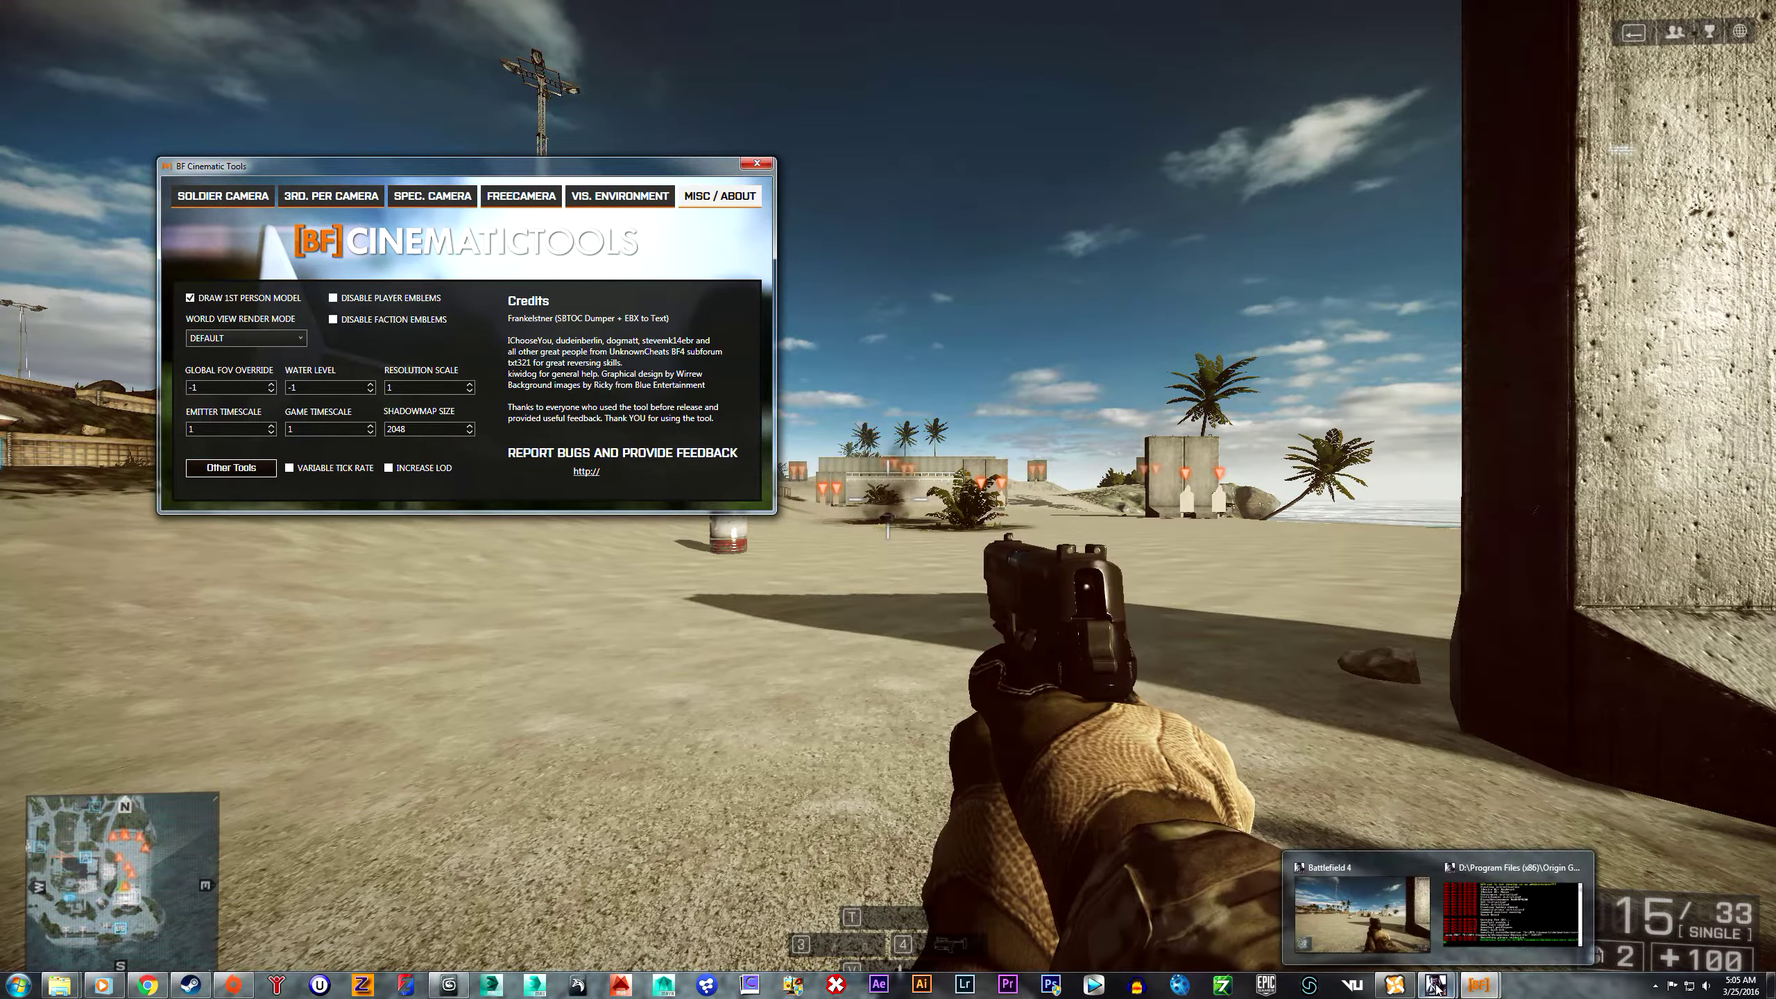
click(1510, 910)
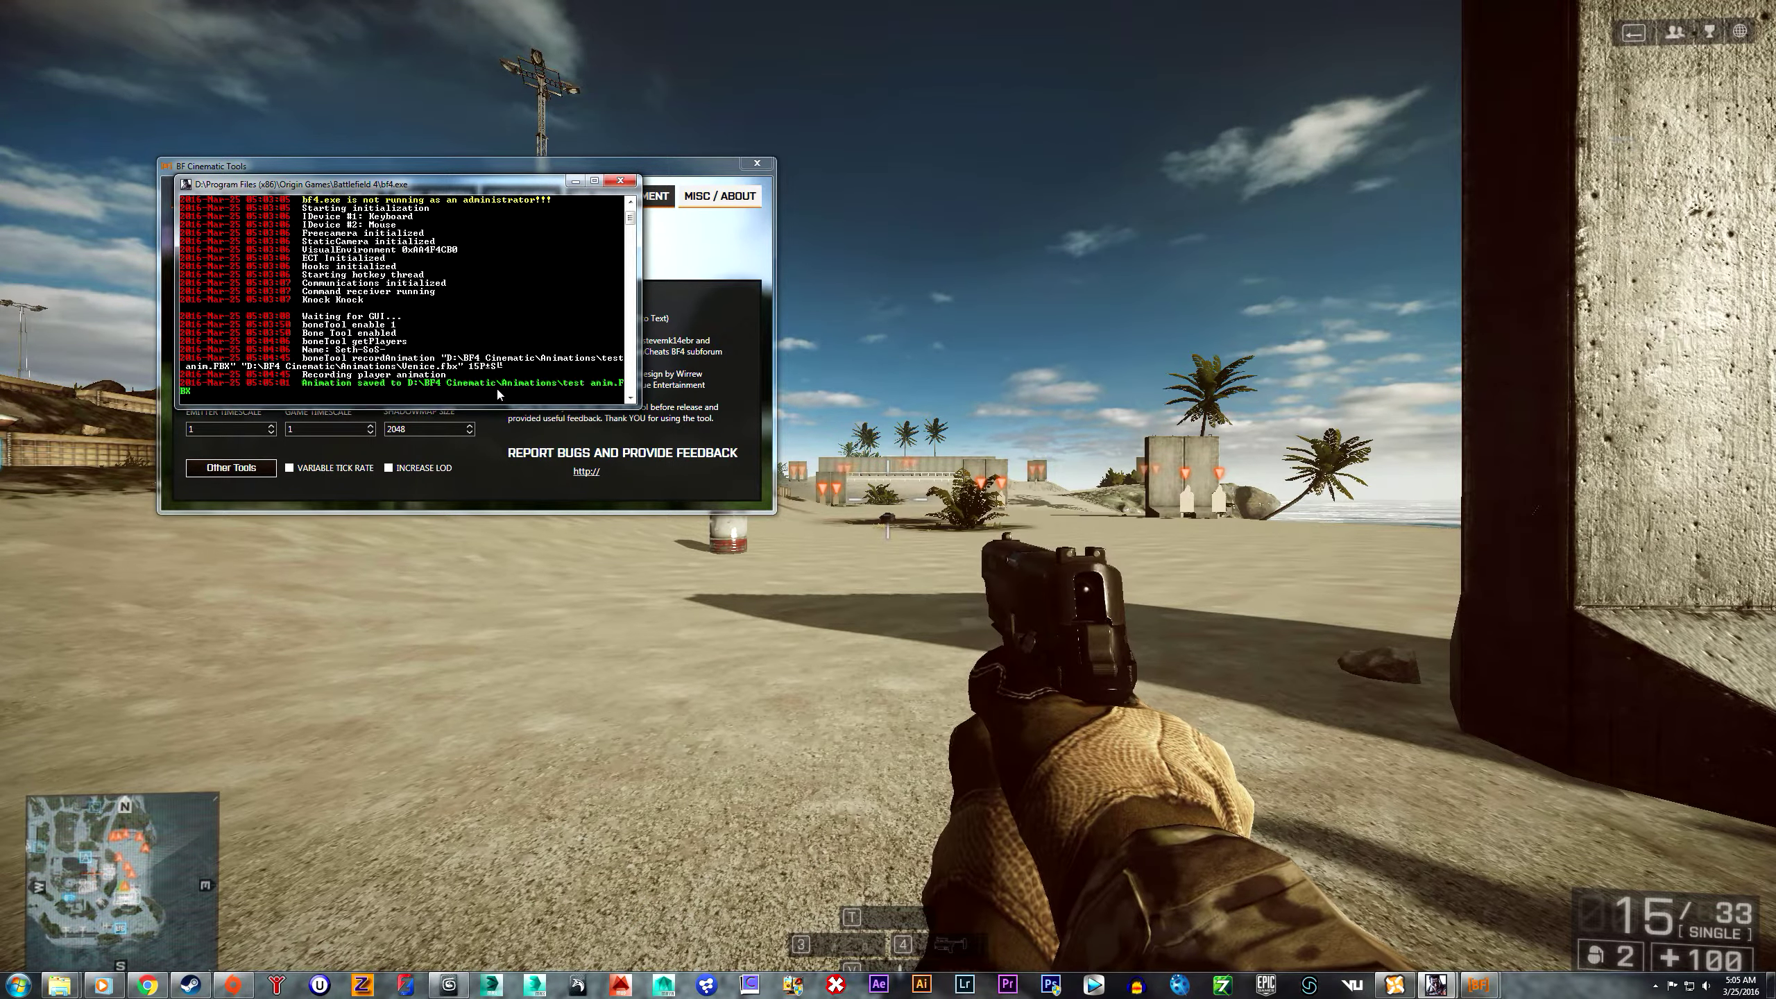
- Switch to 3ds Max and choose test anim.FBX from the BF4 Cinematic Animations folder on Local Disk (D:) for import
click(461, 981)
middle_drag(1154, 545, 1182, 544)
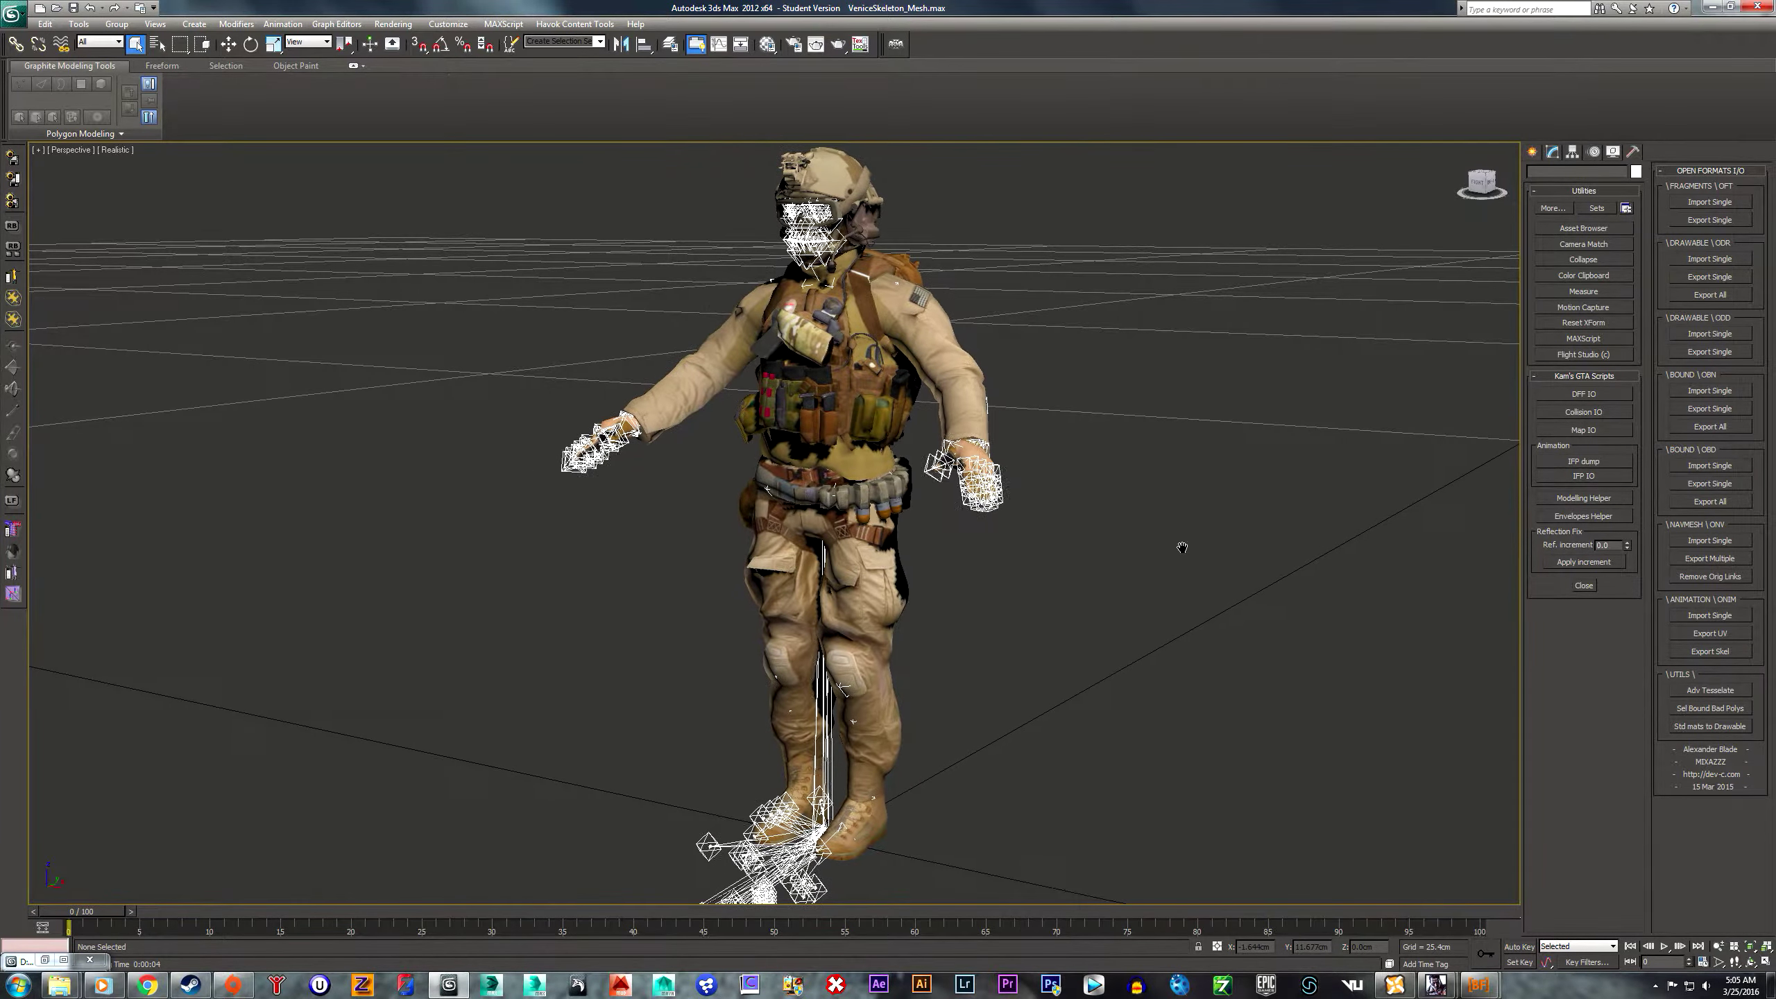
click(11, 11)
click(49, 201)
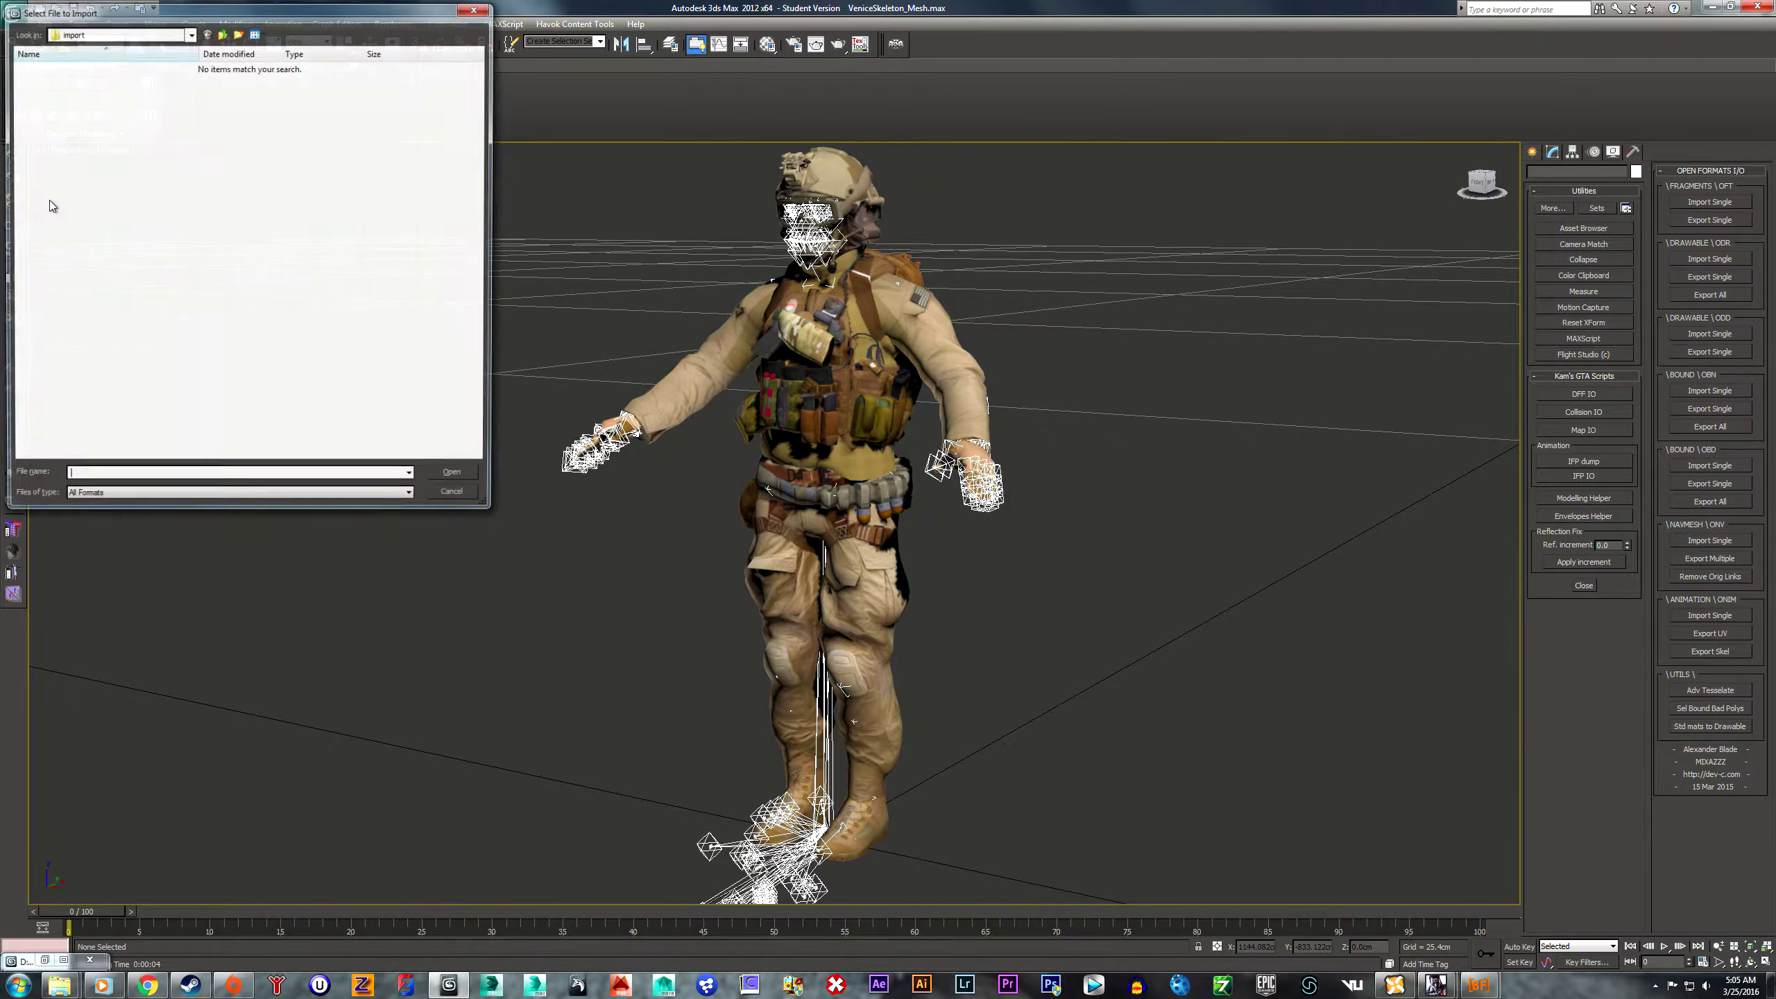
click(189, 32)
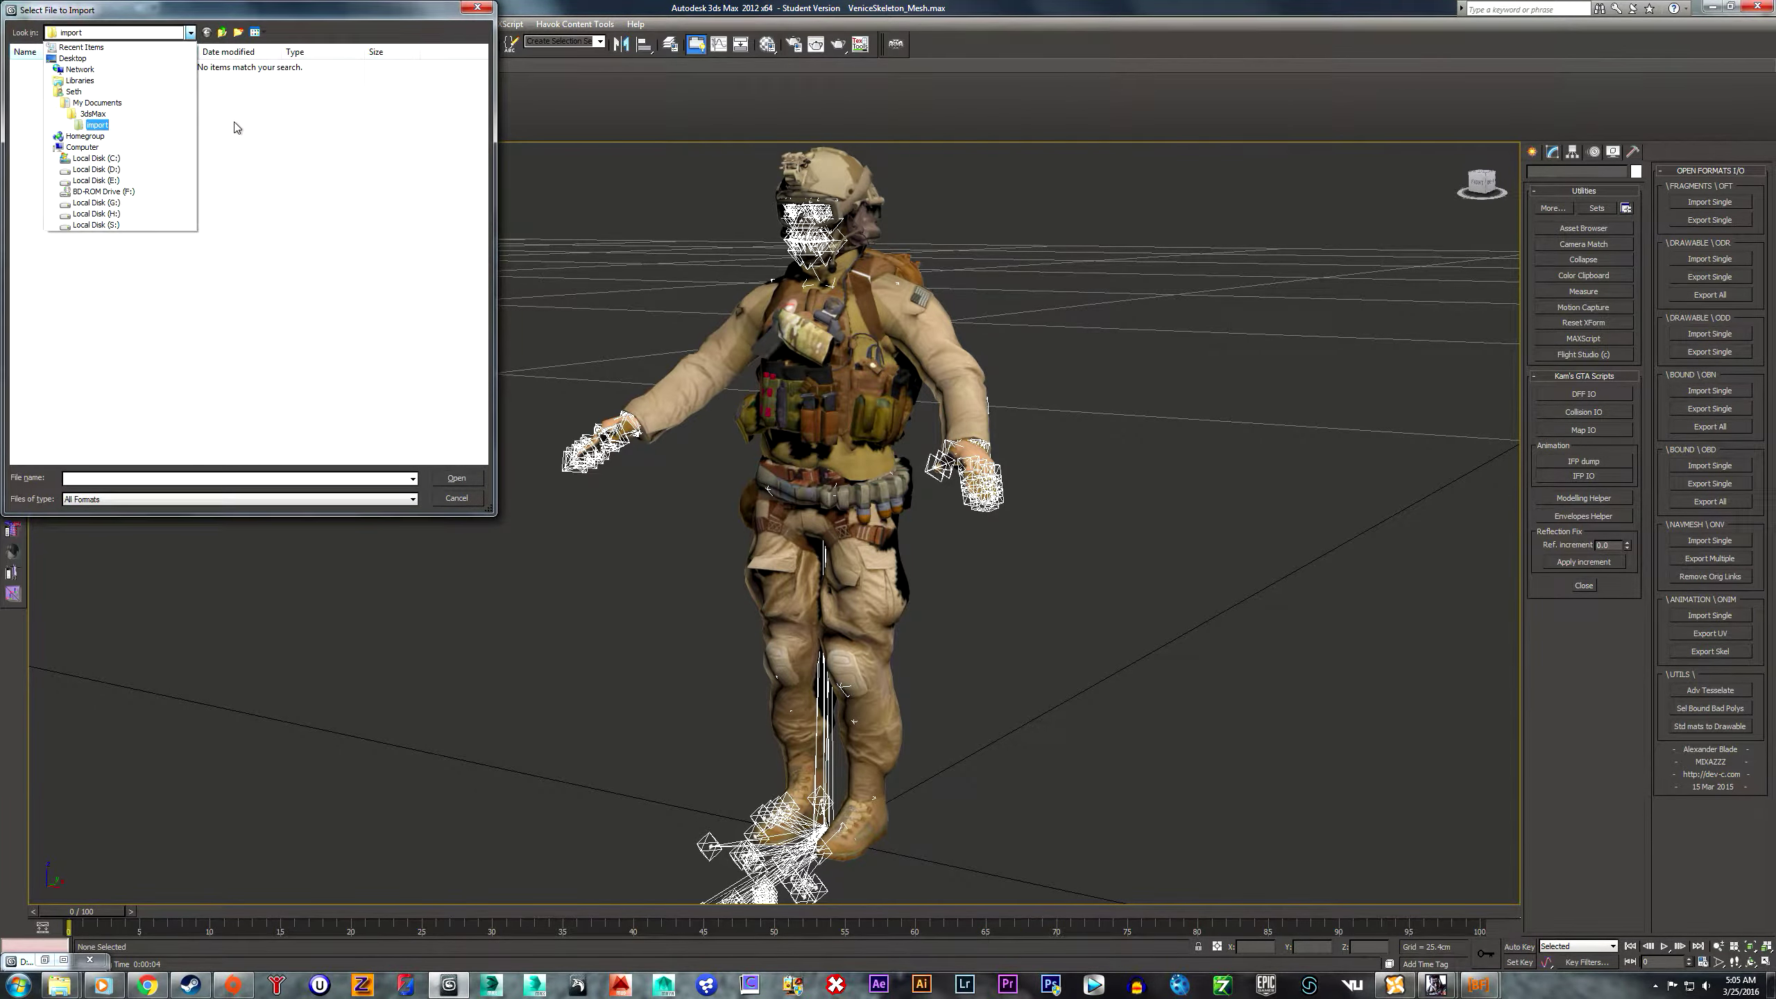
click(111, 170)
double_click(81, 106)
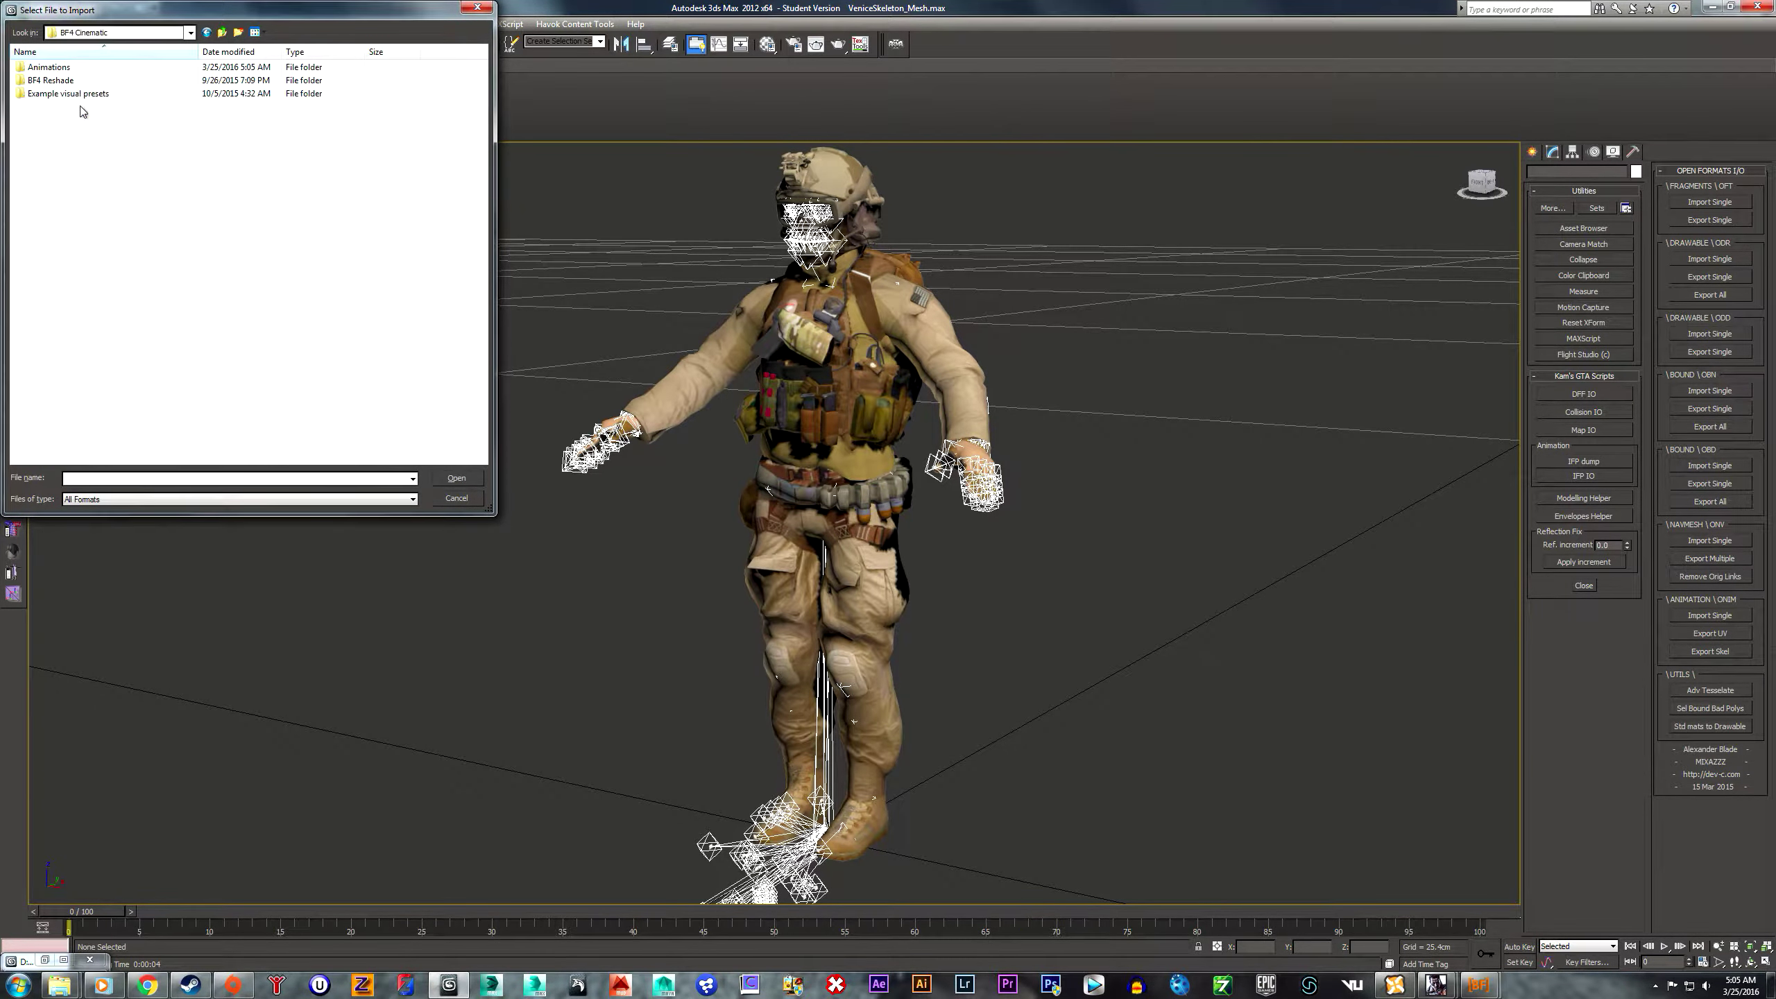
double_click(84, 68)
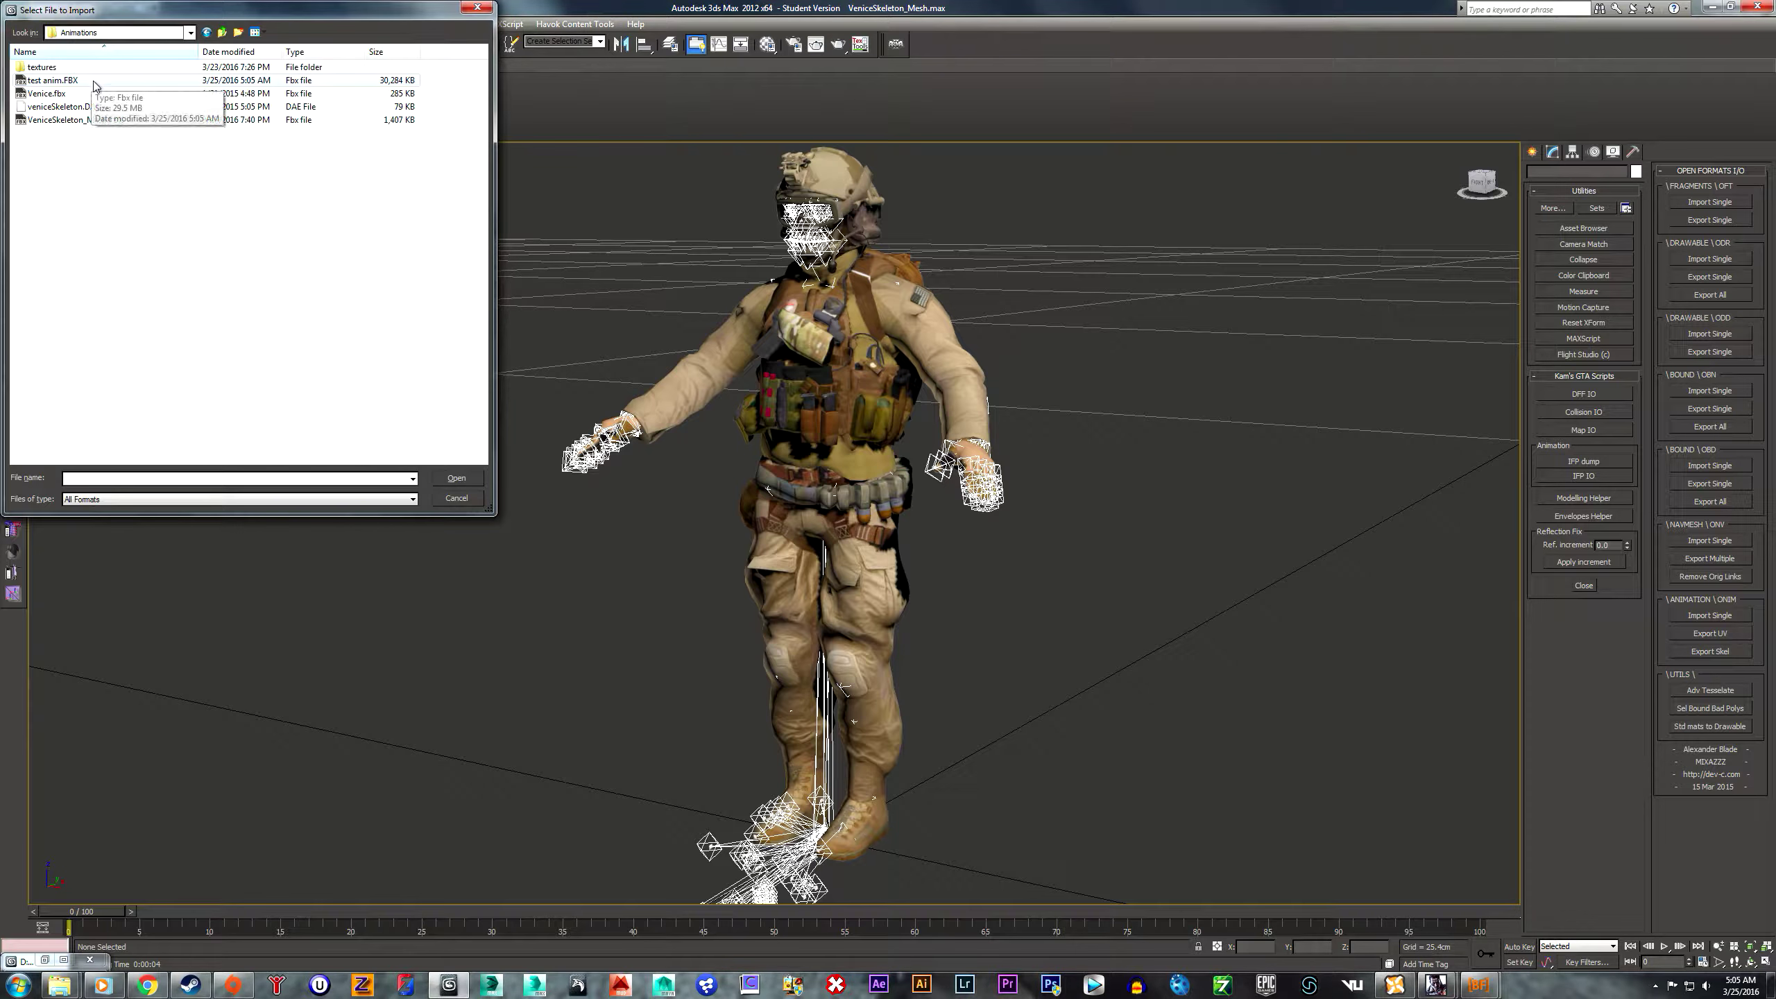
click(97, 82)
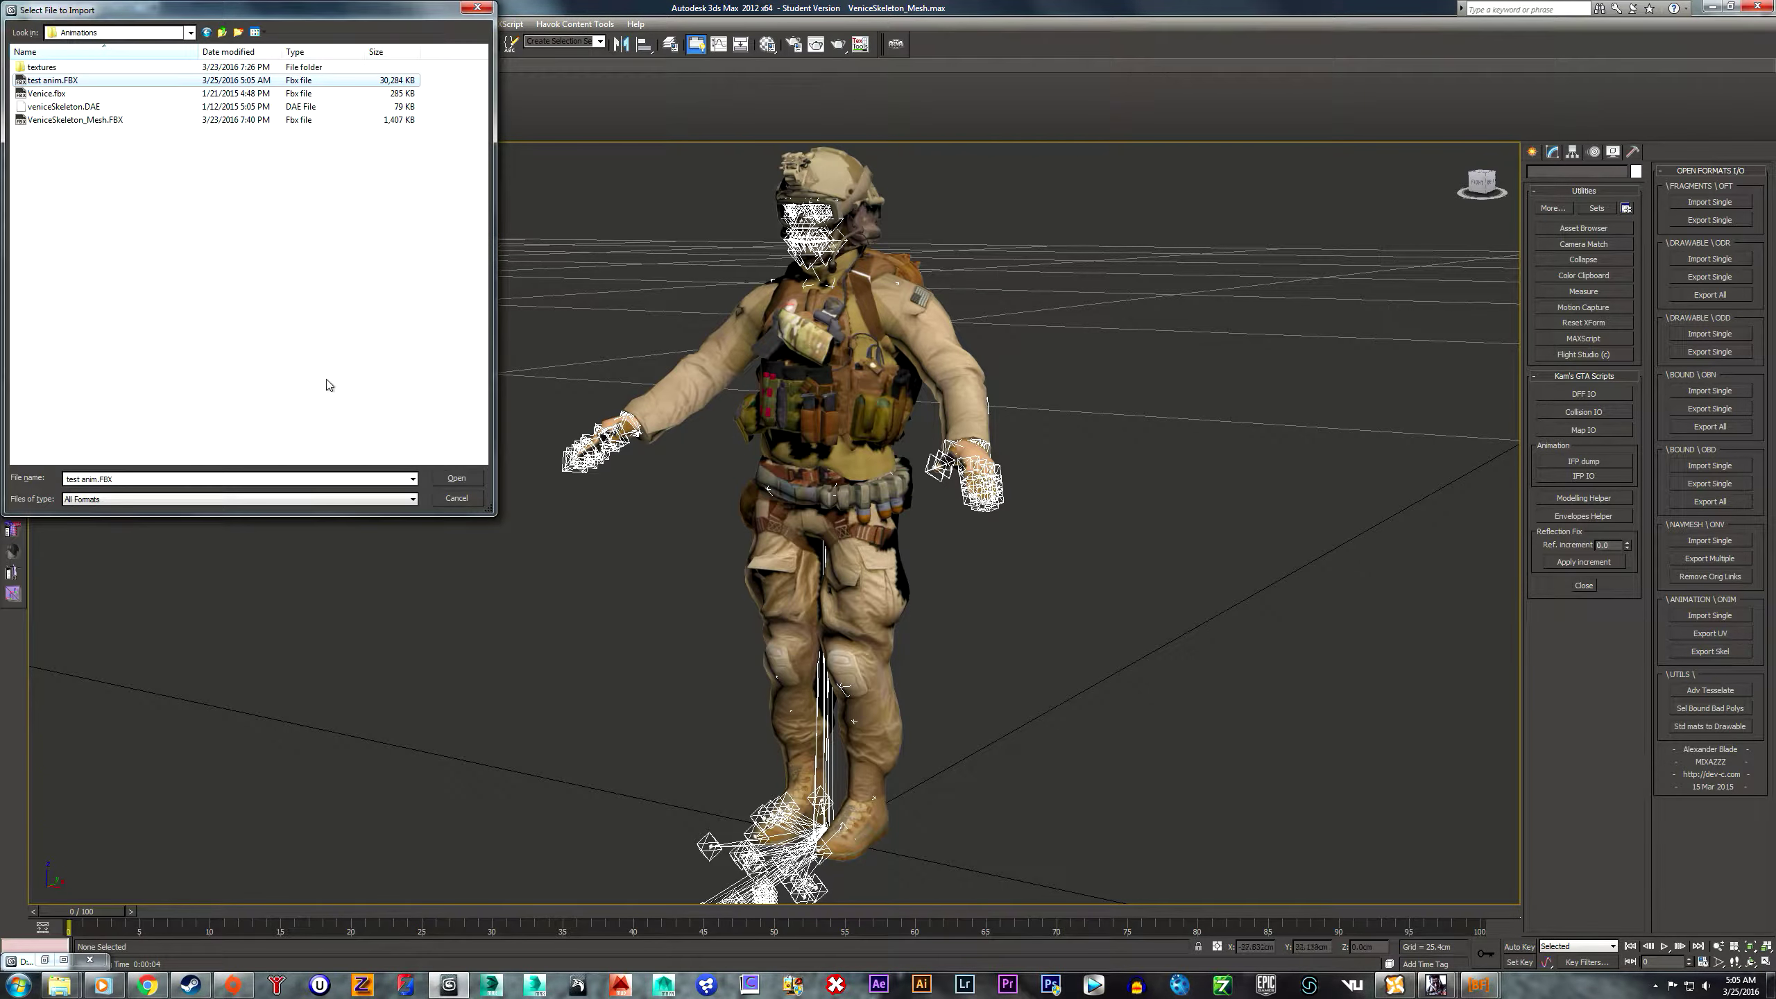
click(475, 480)
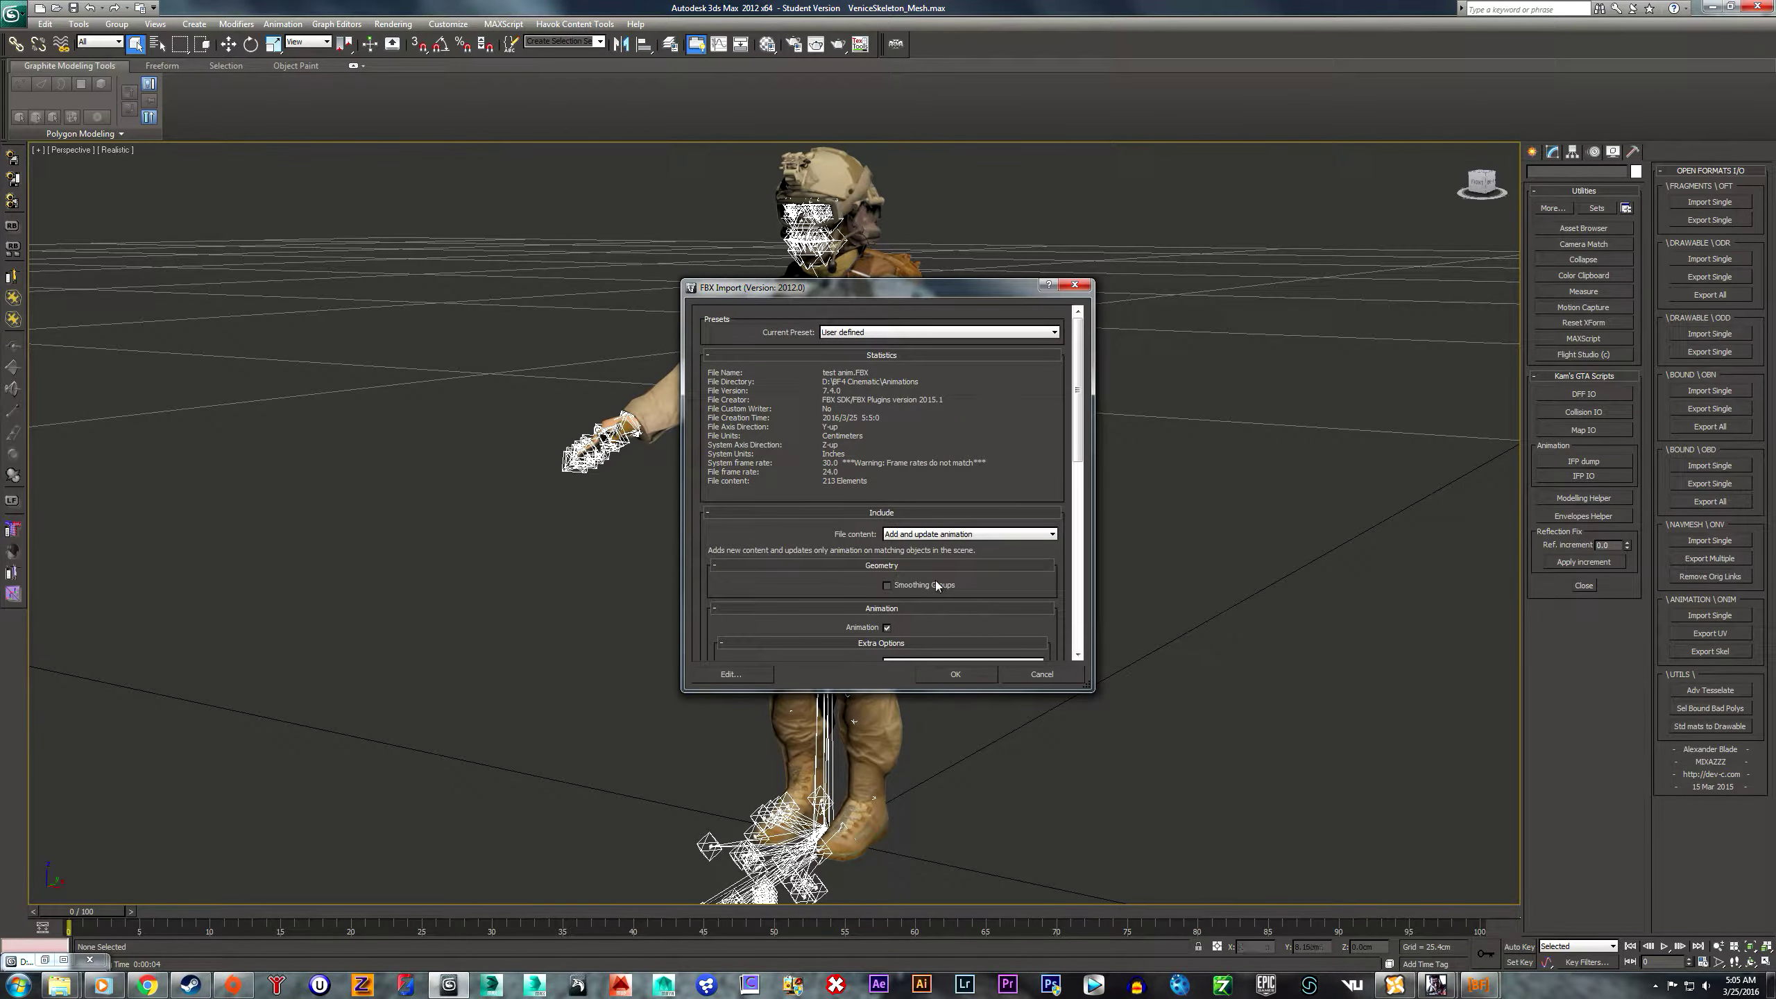
- Review the FBX import's animation, deformation and bone settings, keeping Bone conversion on Leave as bones
drag(1077, 408, 1080, 485)
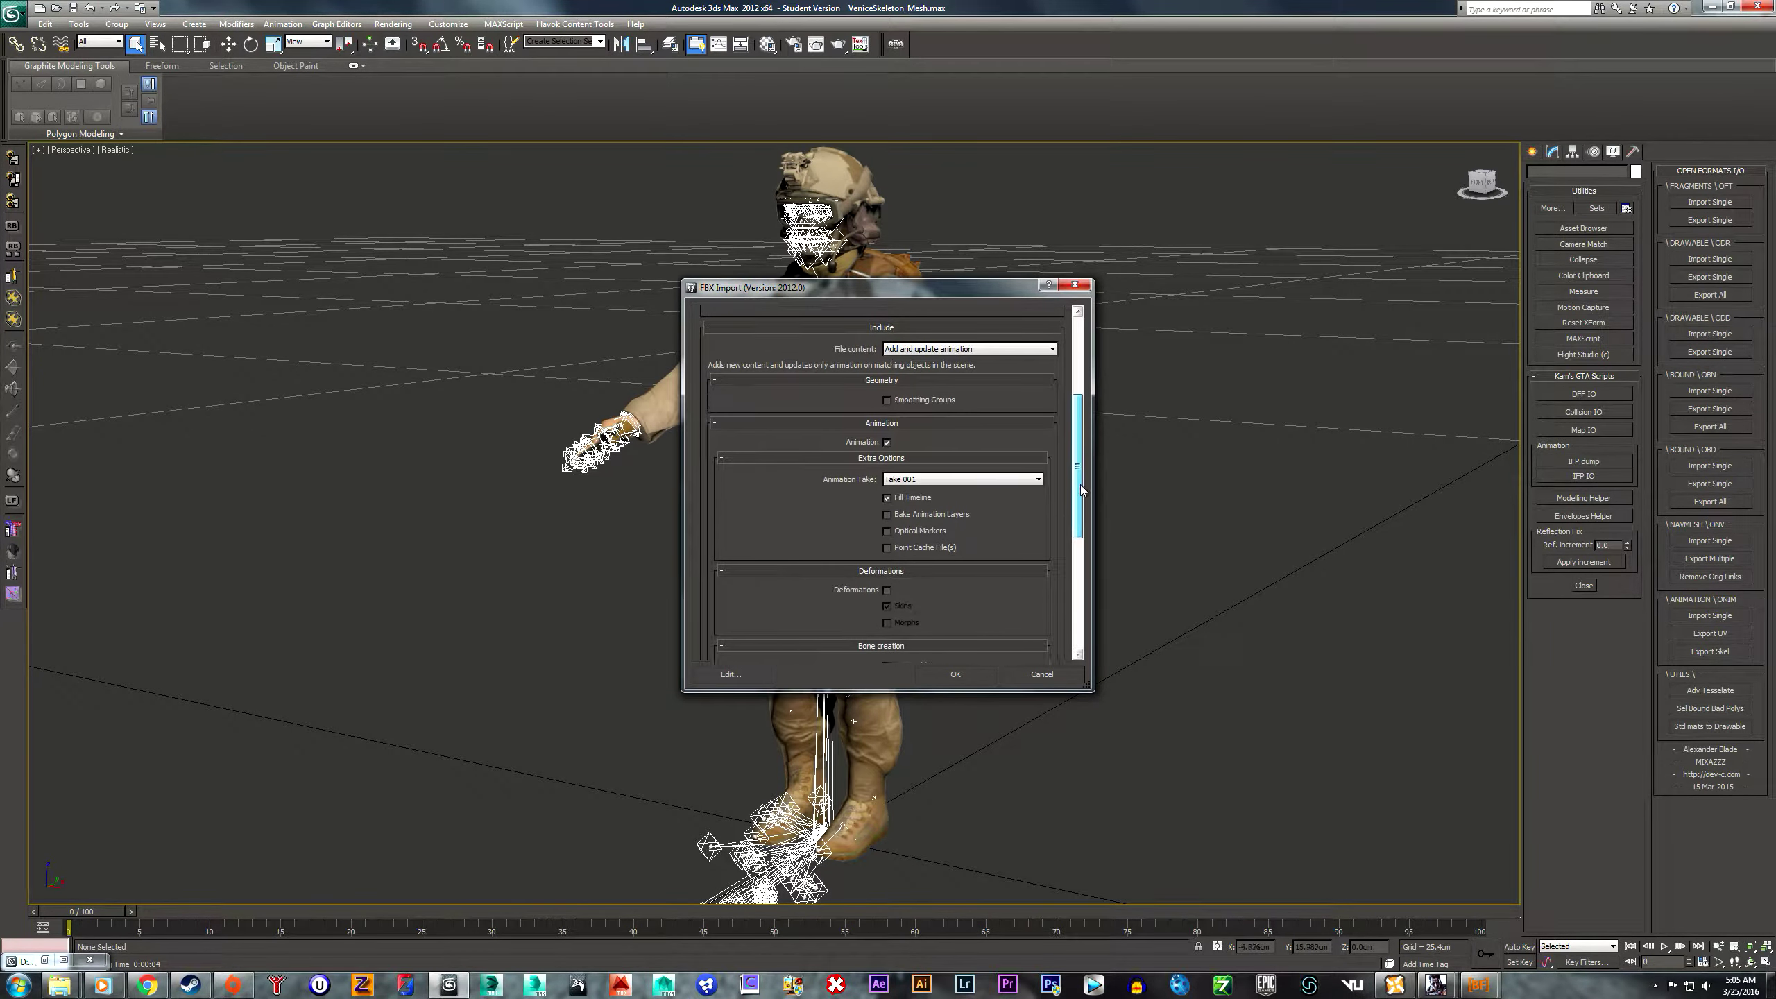
click(881, 442)
click(881, 459)
click(883, 444)
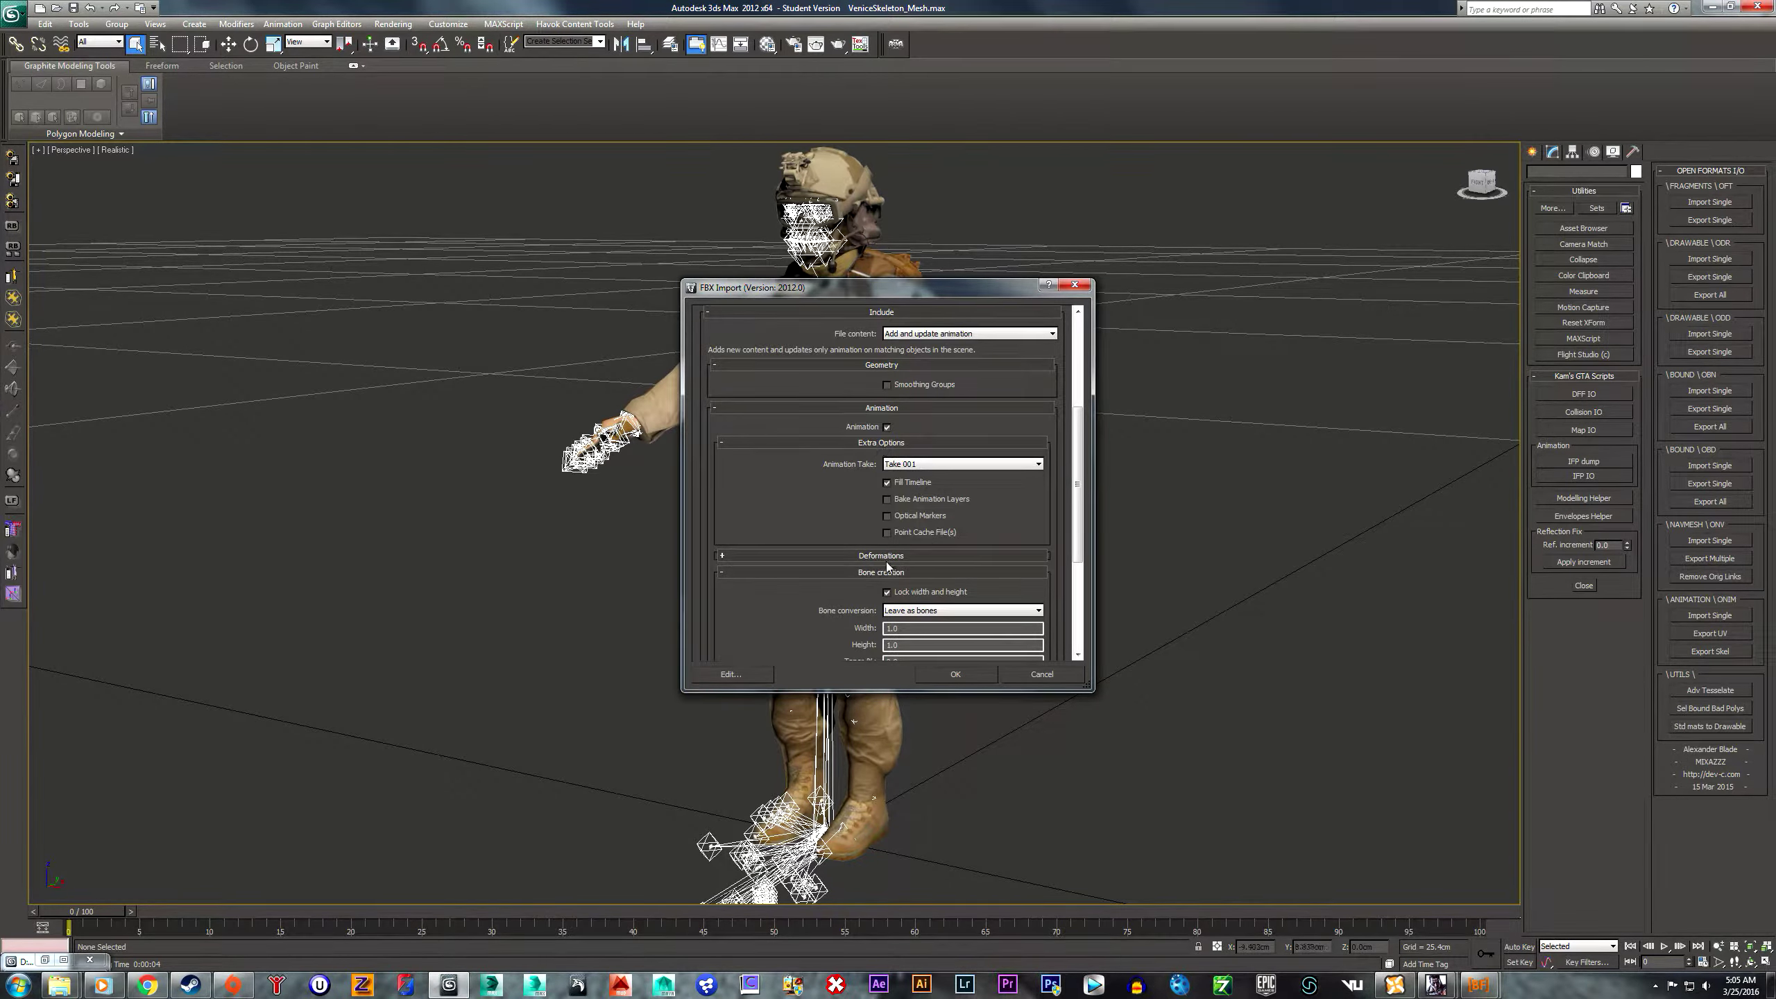
scroll(885, 561, down, 5)
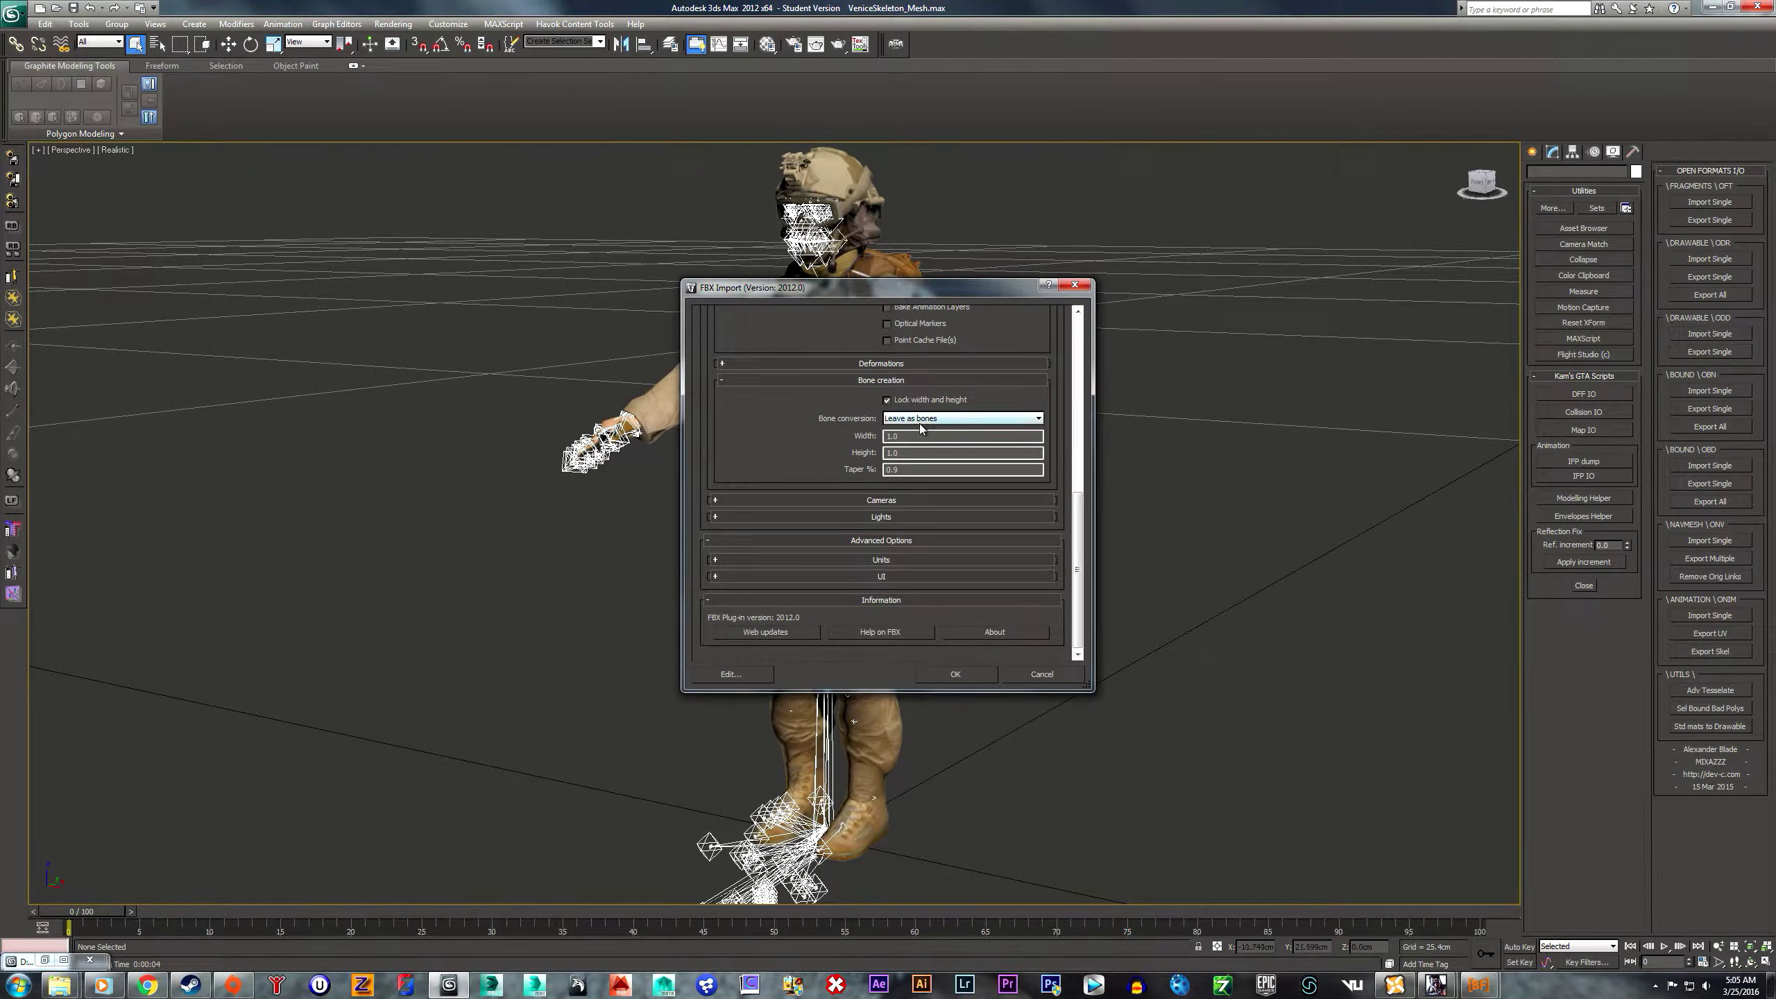
click(953, 419)
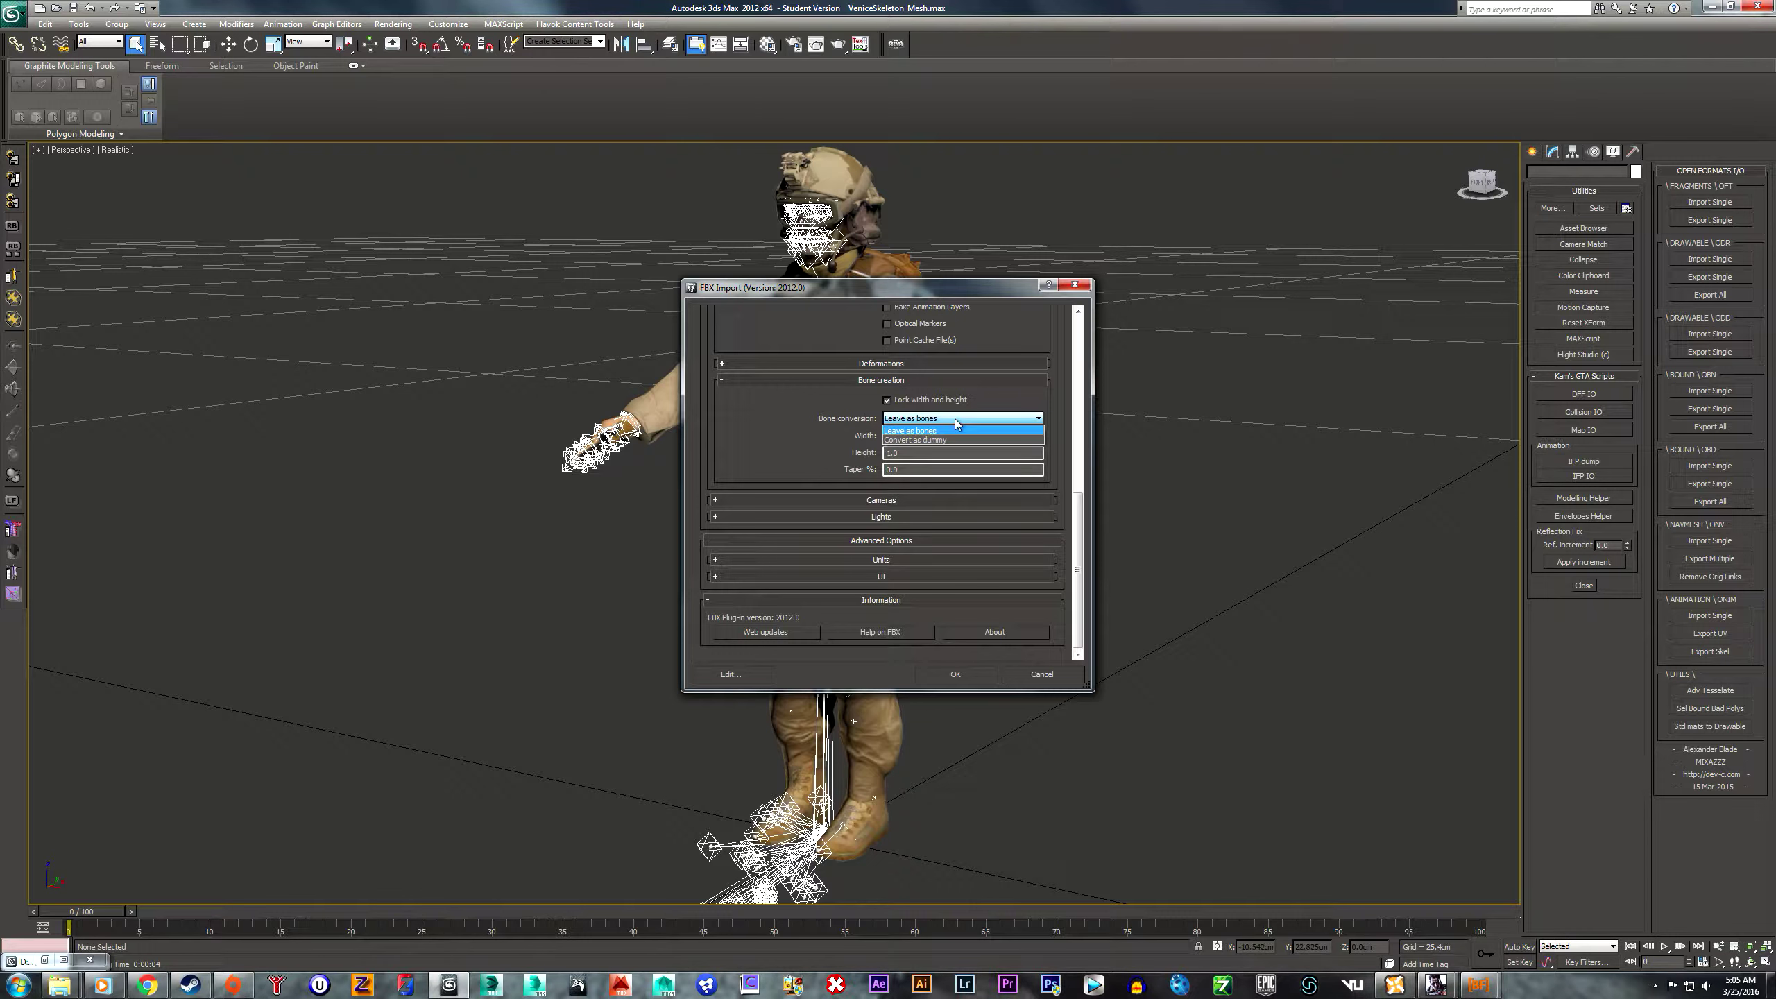
click(1030, 407)
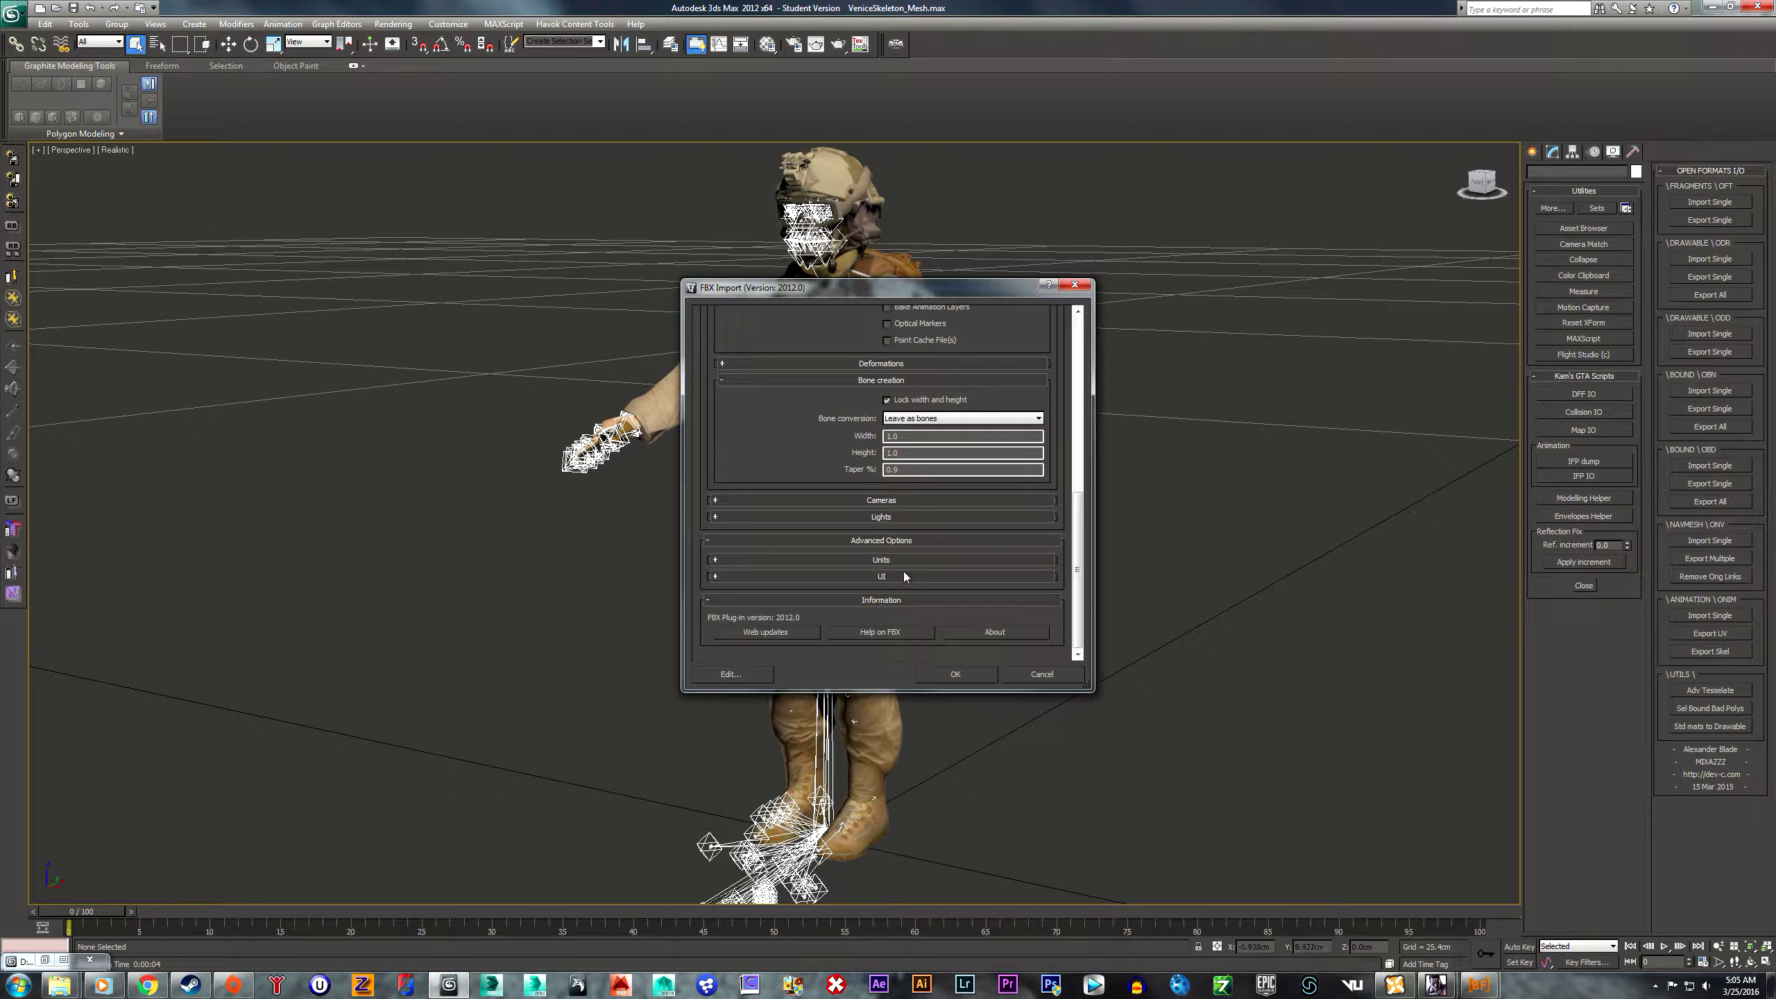
- Check the import's unit conversion settings and import test anim.FBX onto the soldier's skeleton
click(881, 560)
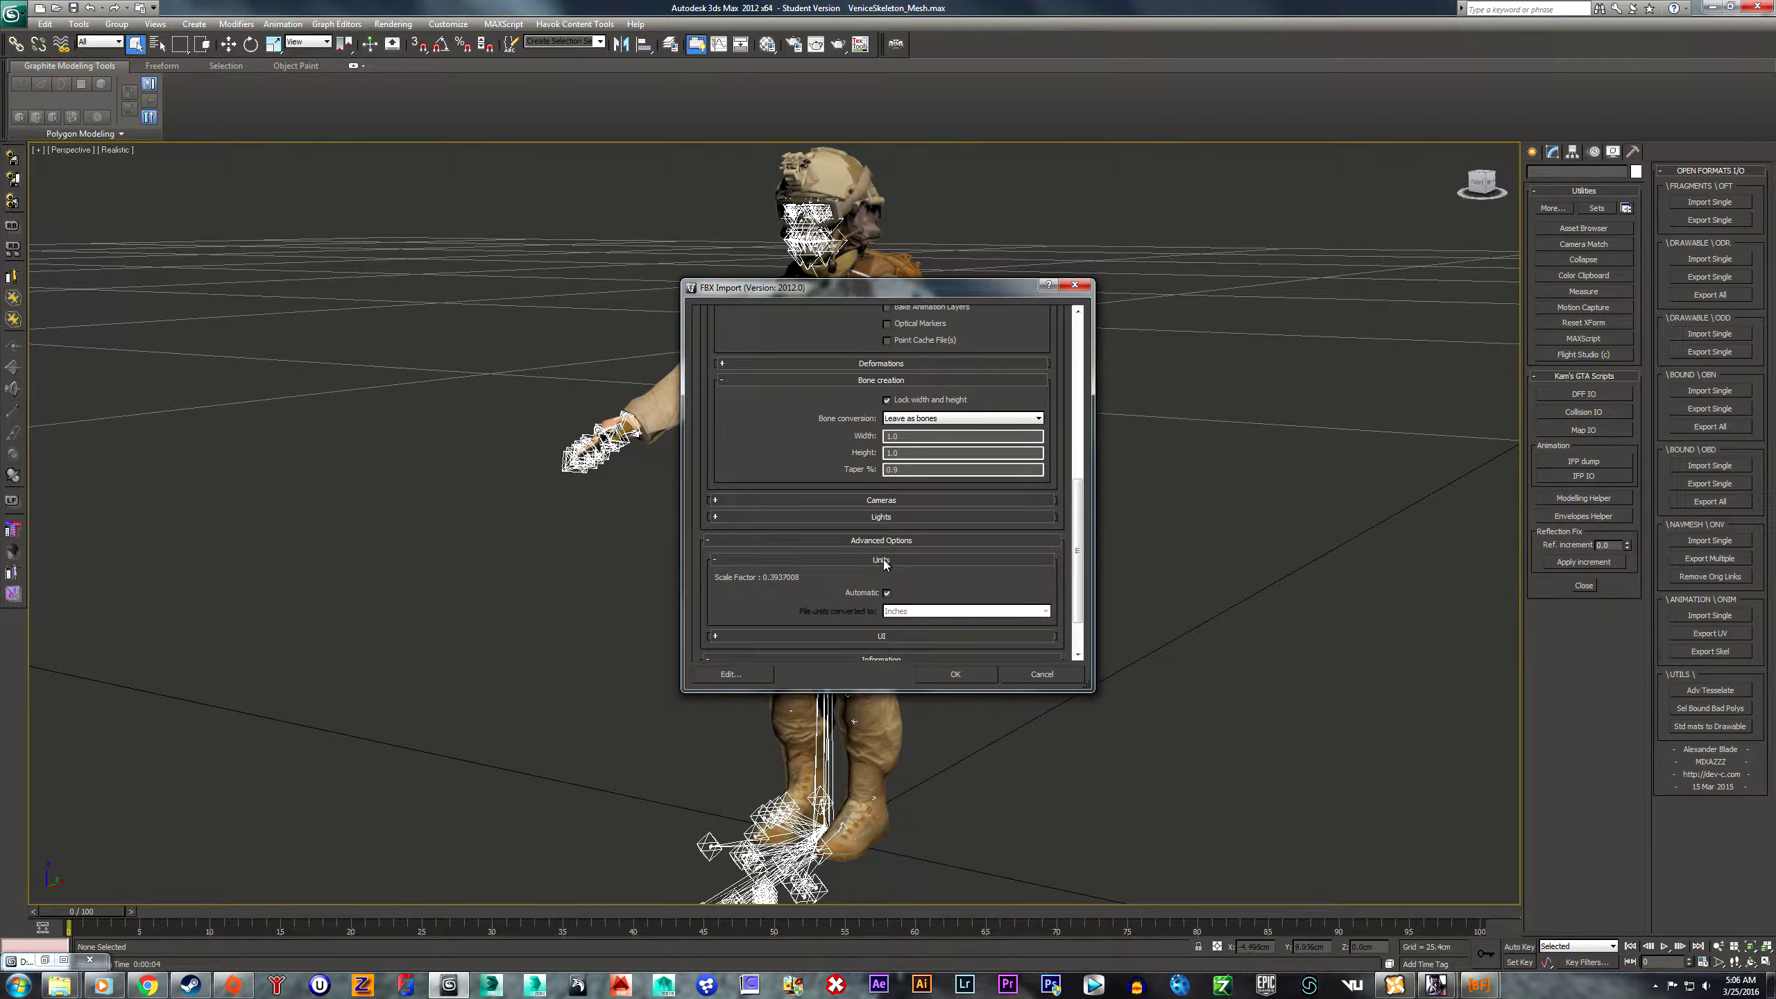
click(882, 564)
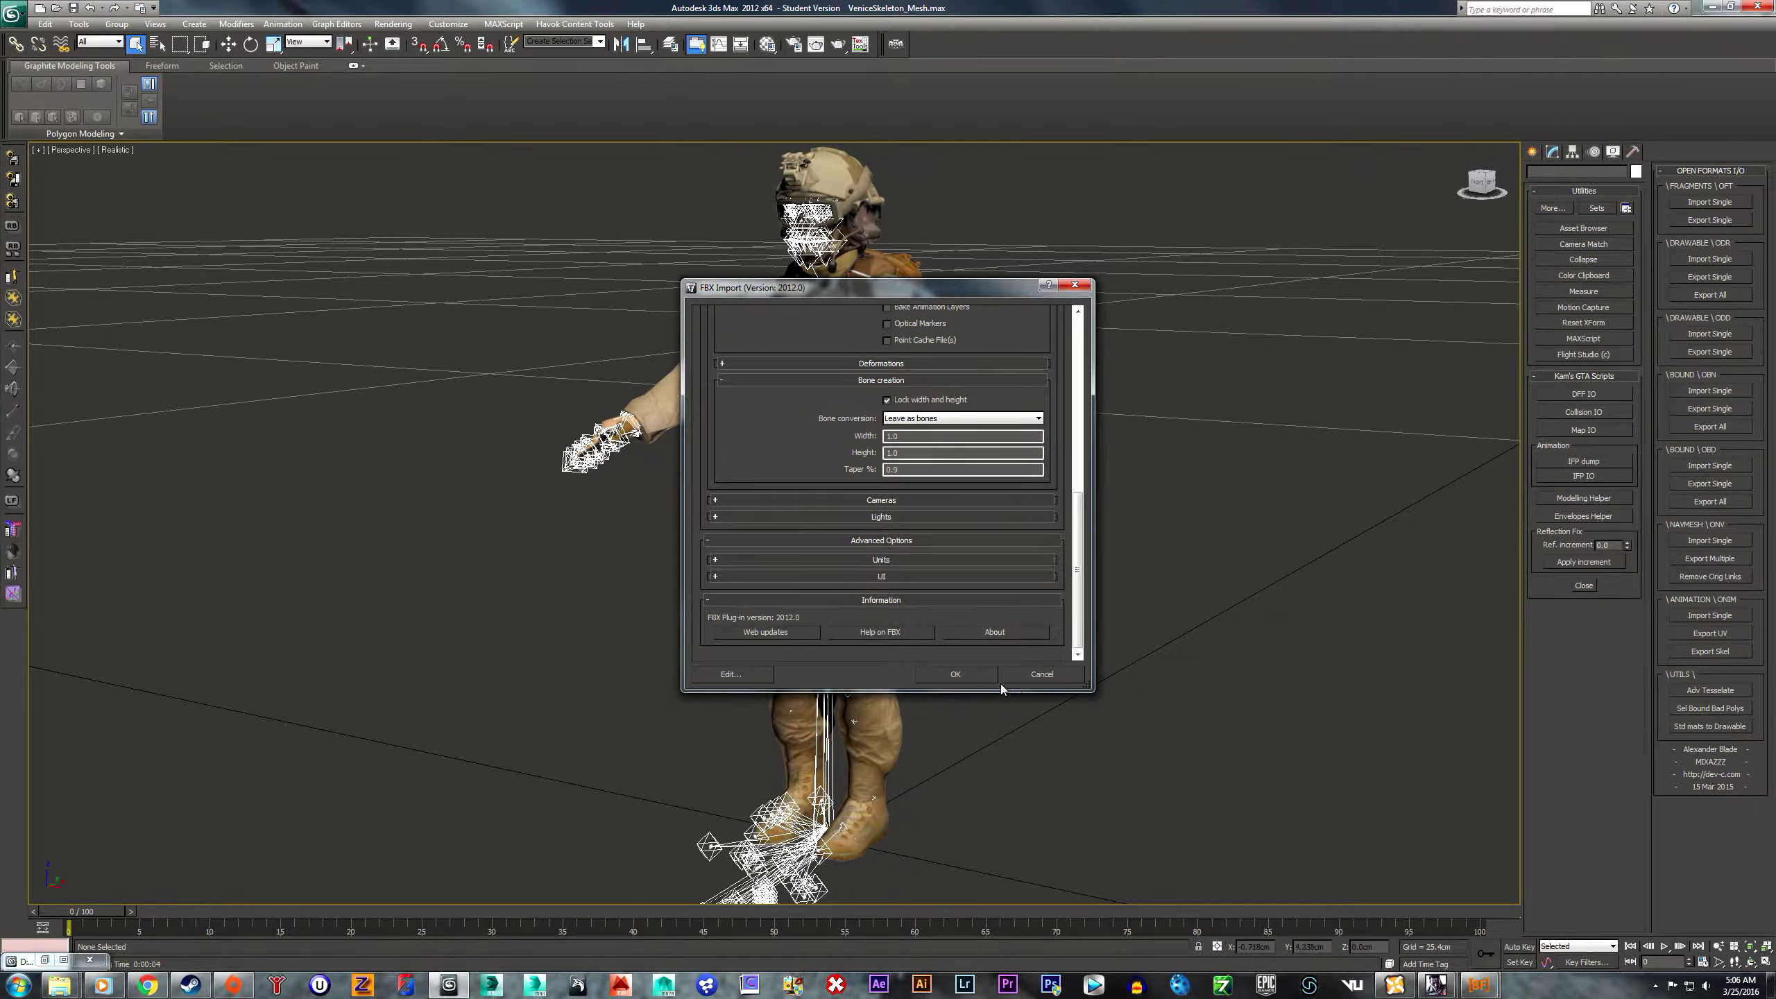
click(971, 676)
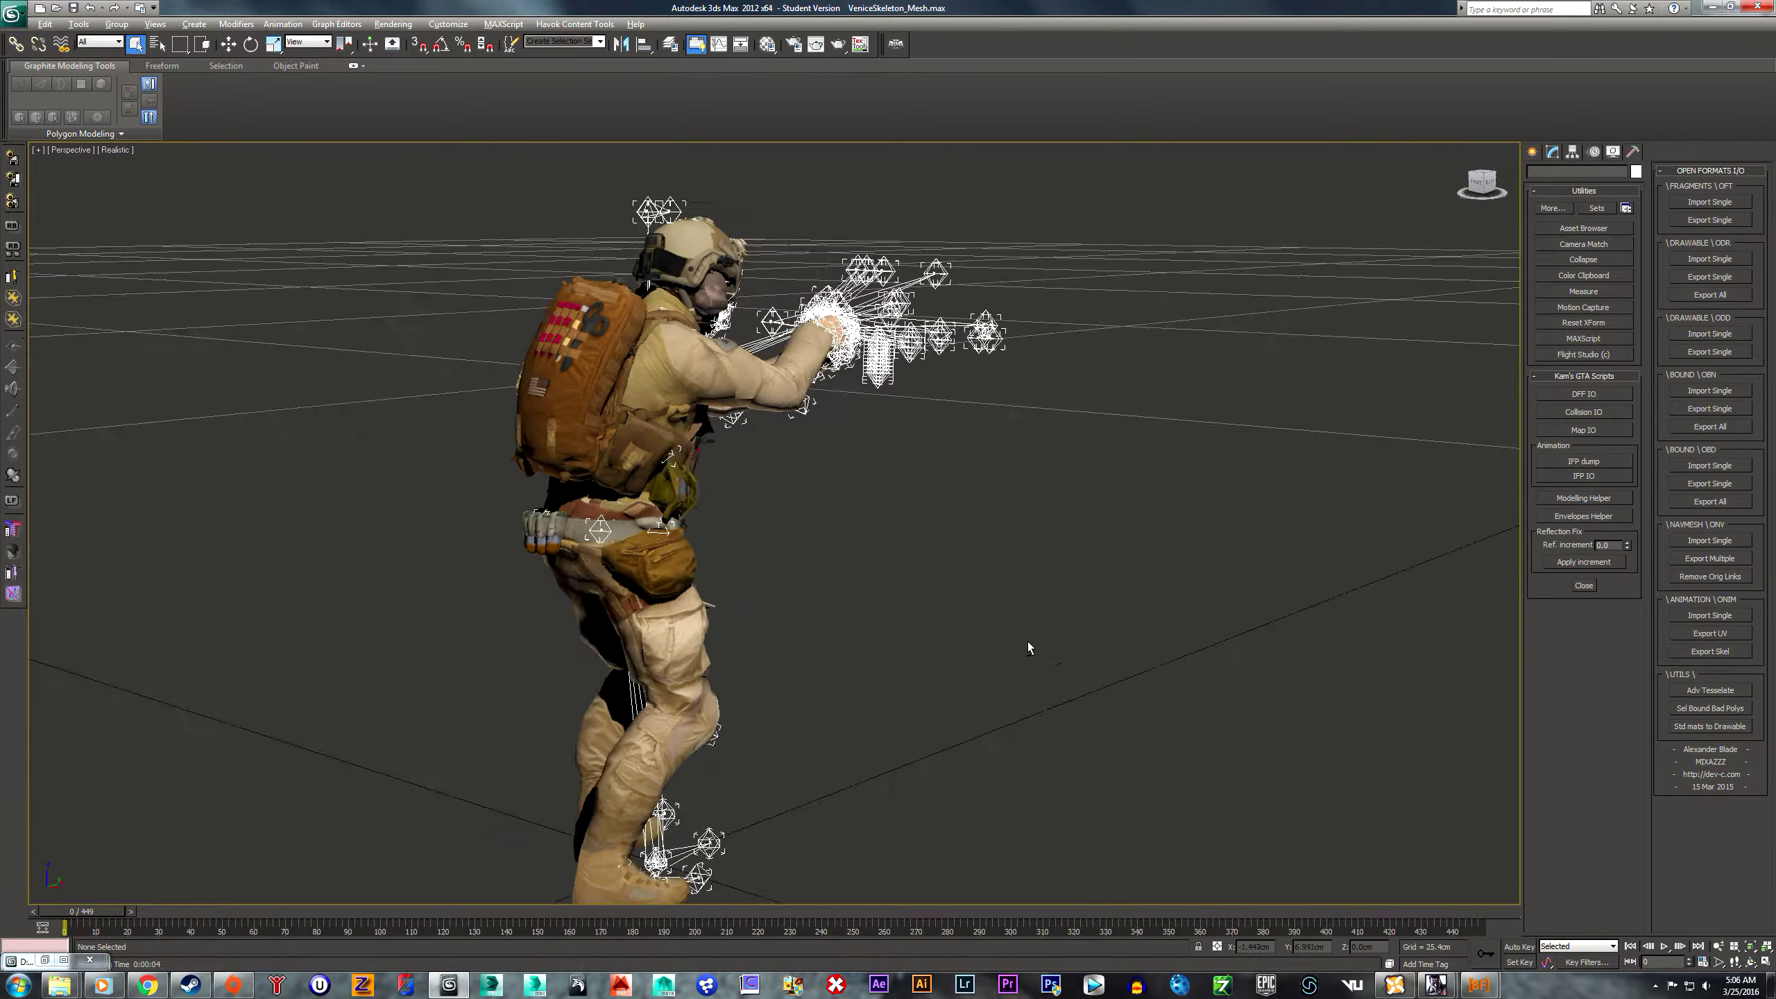
- Hide the WarsawAntSkel01 layer so only the soldier's mesh is shown, and close the layer manager
alt+middle_drag(1027, 644, 1190, 657)
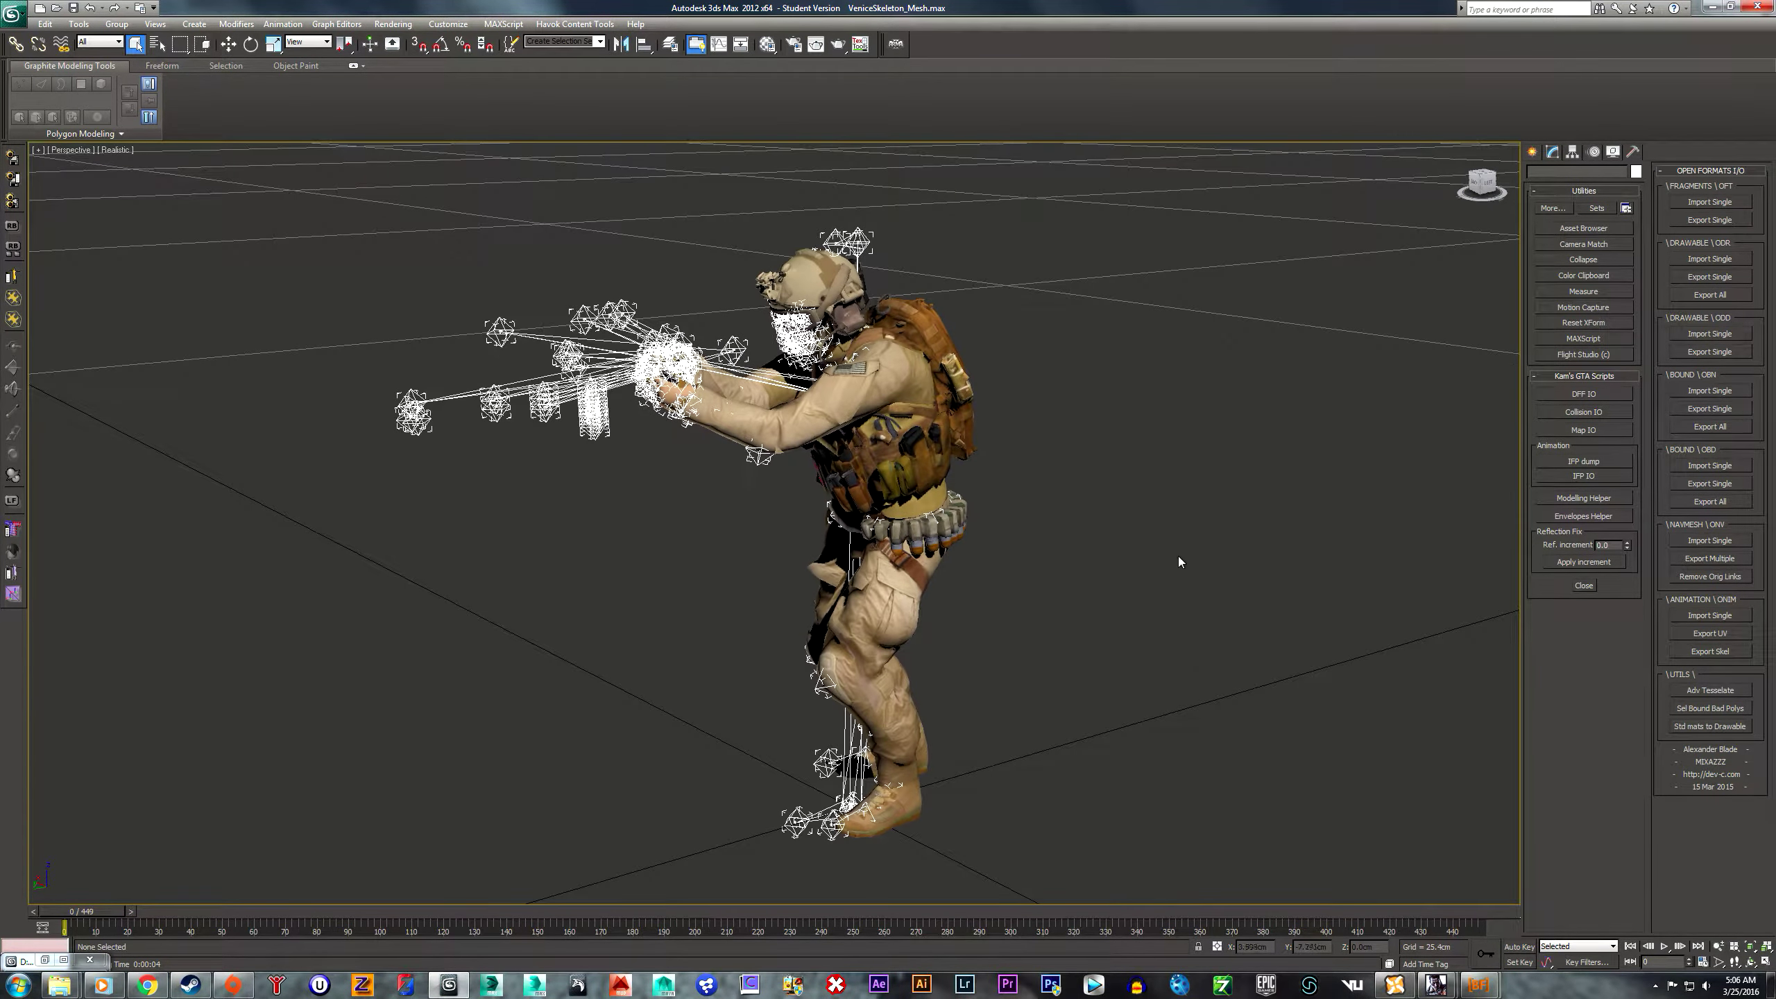
click(670, 44)
click(605, 595)
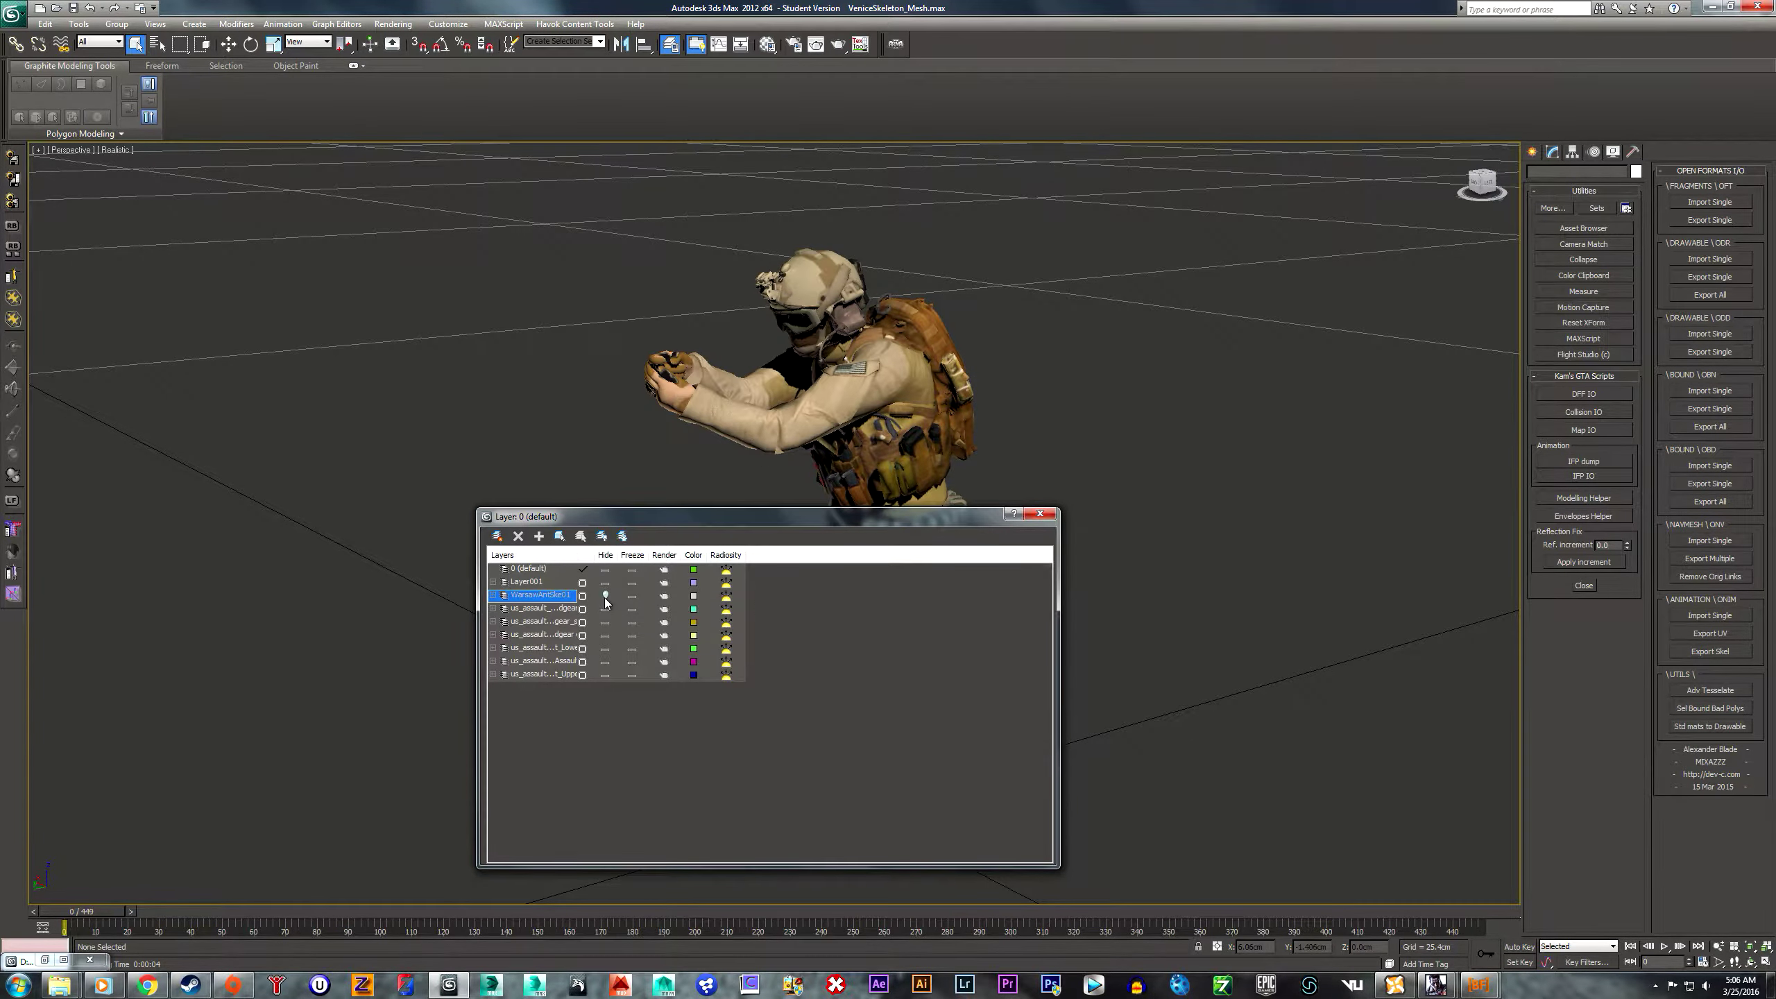
click(1040, 516)
- Inspect the imported pose on the soldier from several sides and close up around the upper body and hands
alt+middle_drag(1093, 463, 1246, 516)
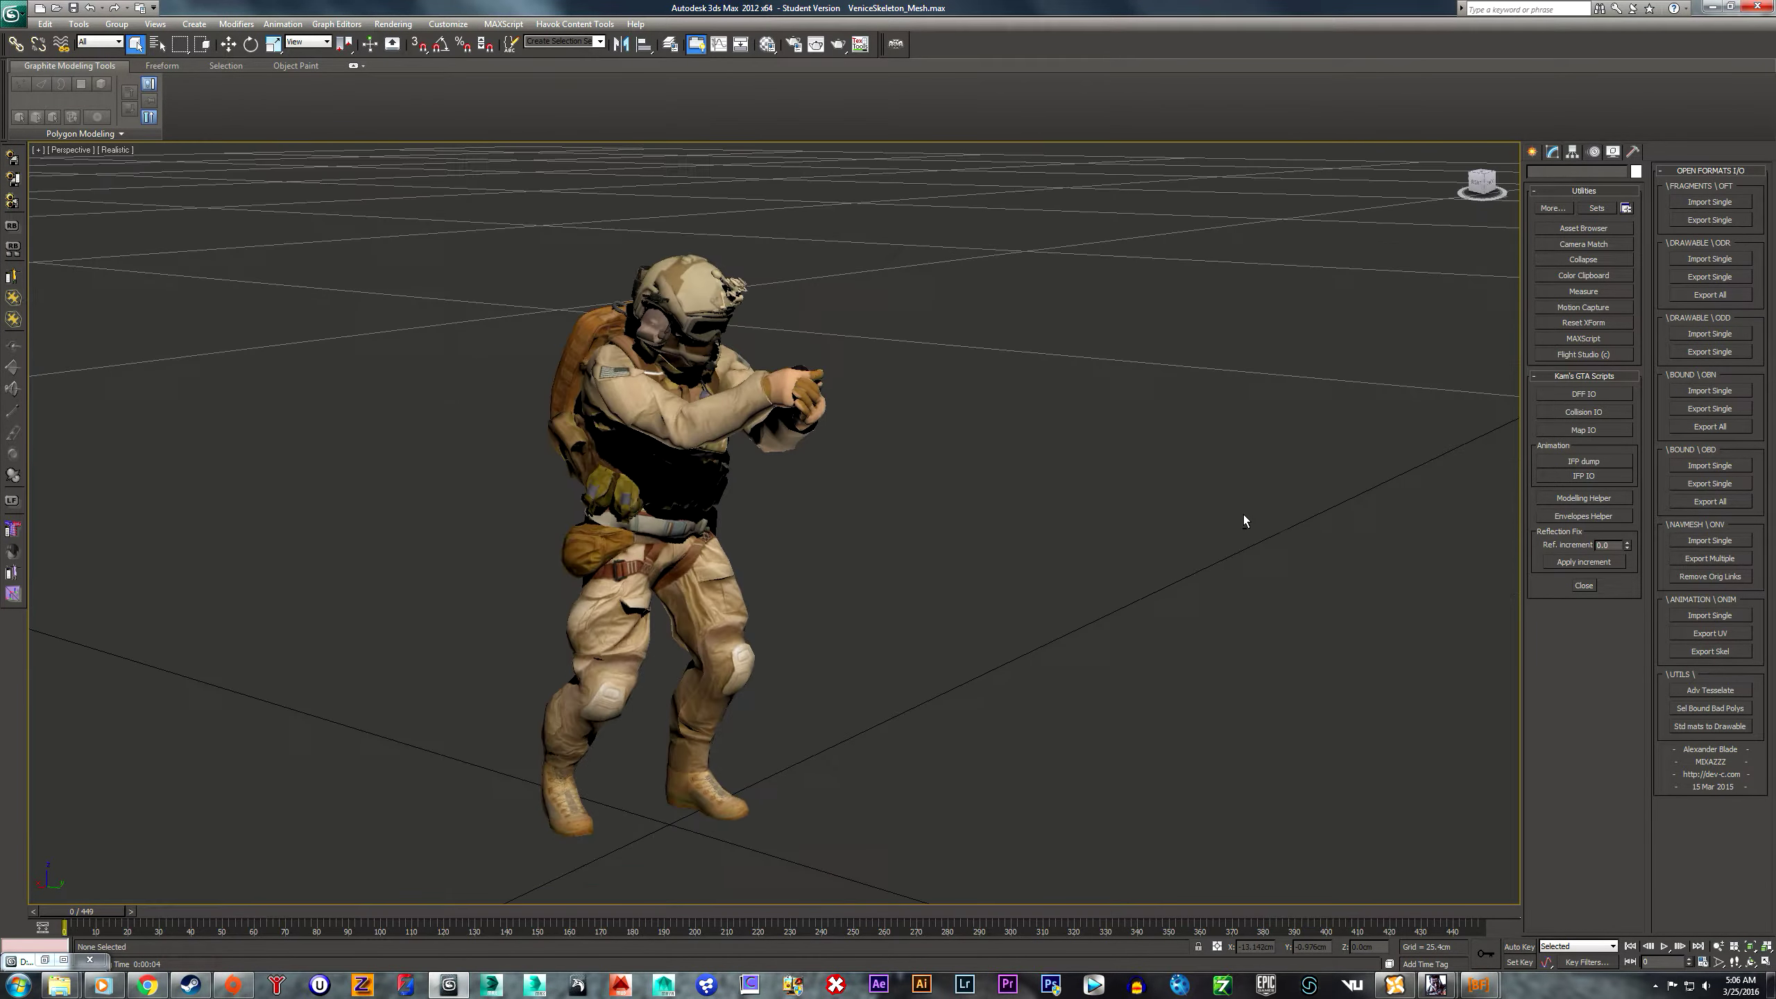
middle_drag(1039, 391, 1166, 392)
scroll(1228, 392, up, 3)
middle_drag(1297, 413, 1259, 560)
scroll(1272, 570, up, 2)
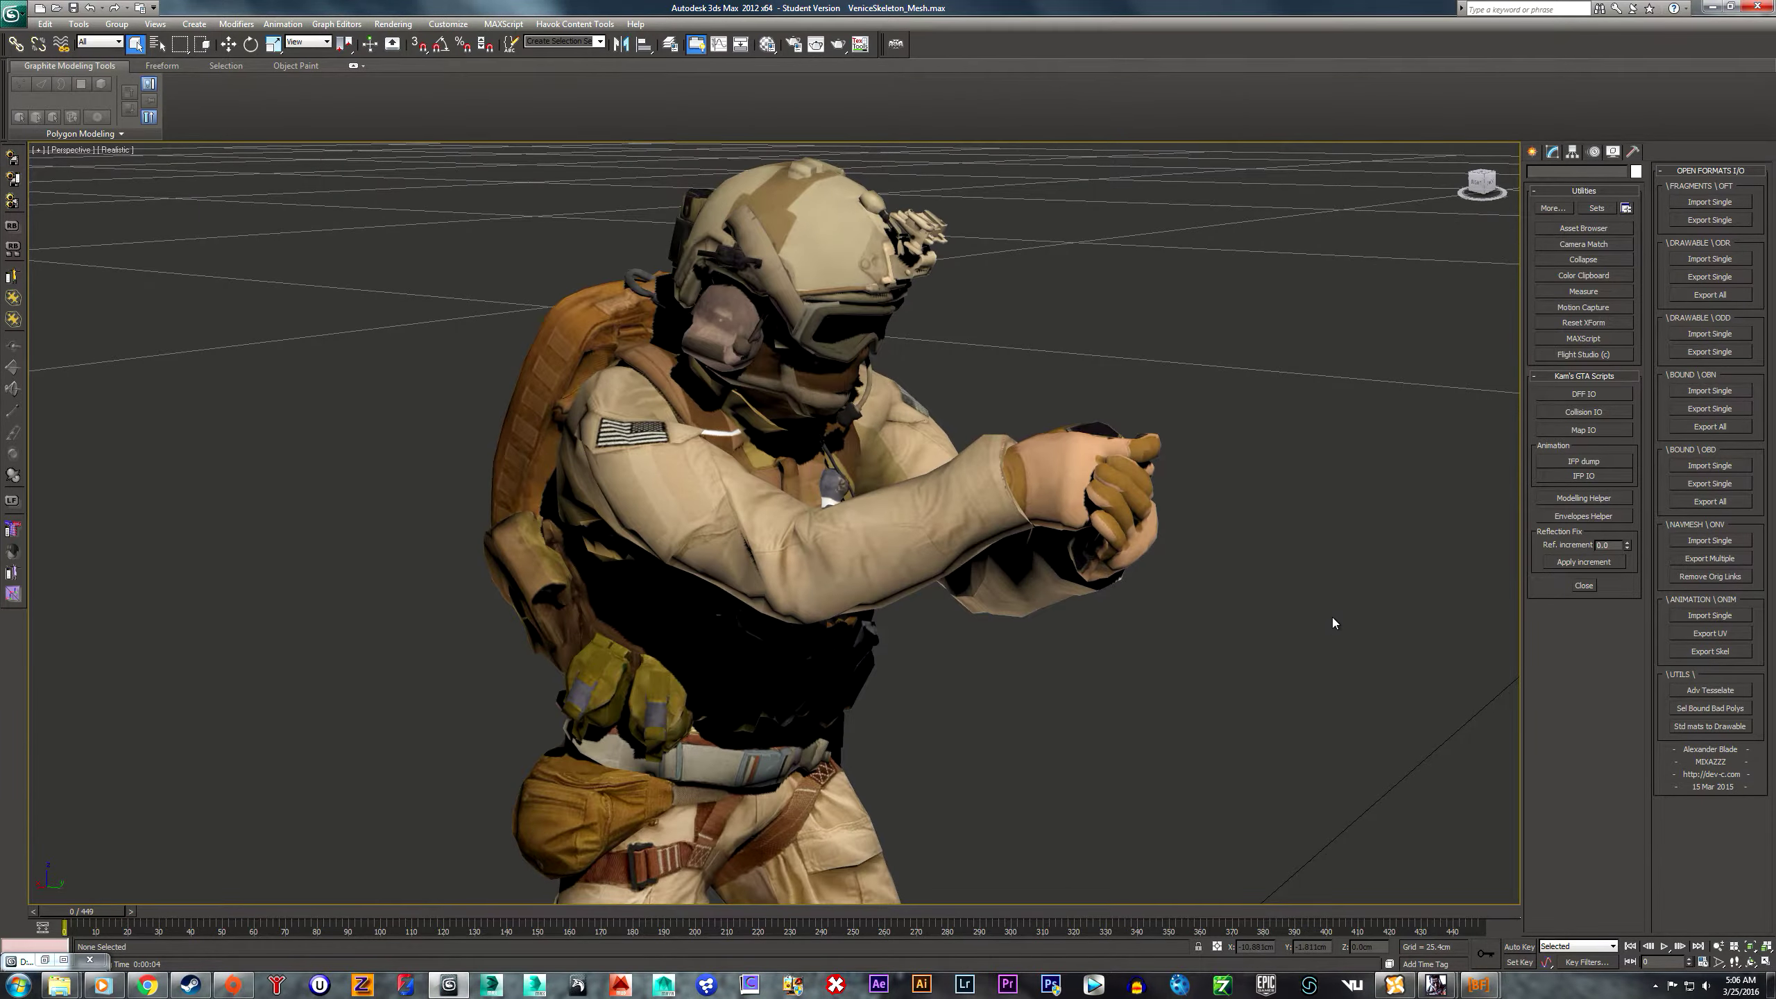
alt+middle_drag(1332, 616, 1193, 610)
scroll(1192, 601, down, 2)
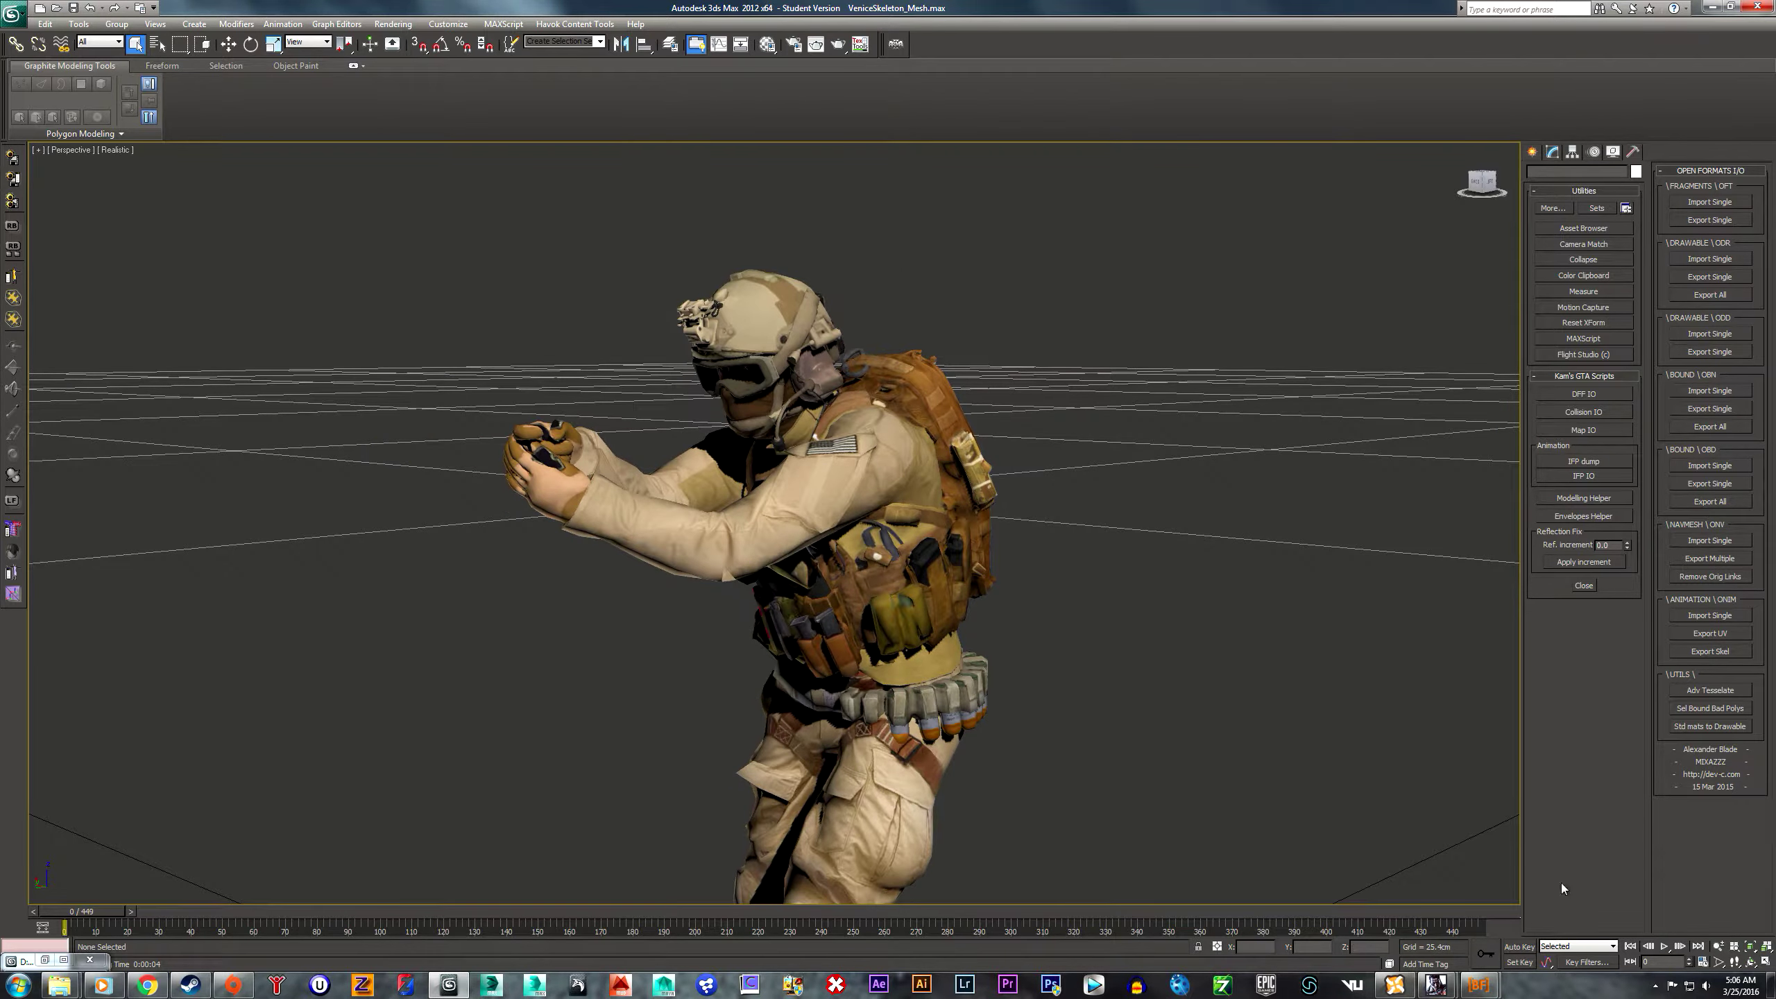
- Confirm the time configuration with 1/2x playback speed, play the soldier animation while viewing it from both sides, and stop it
click(1703, 964)
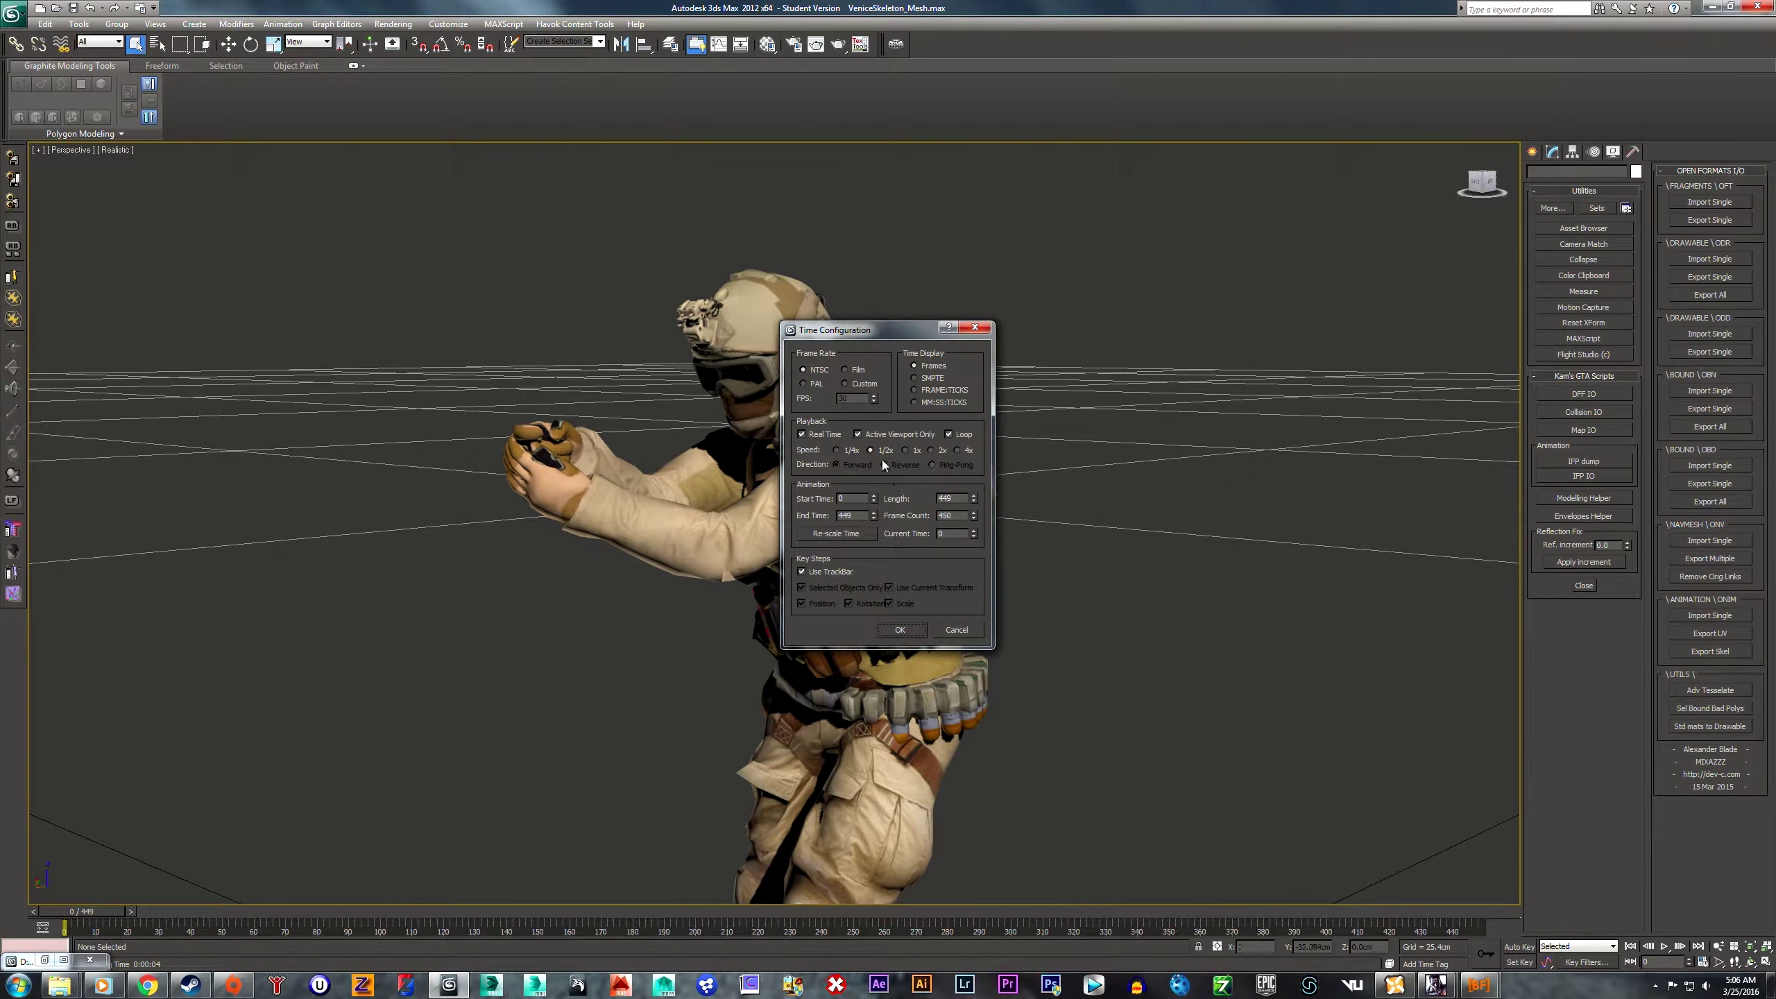
click(899, 630)
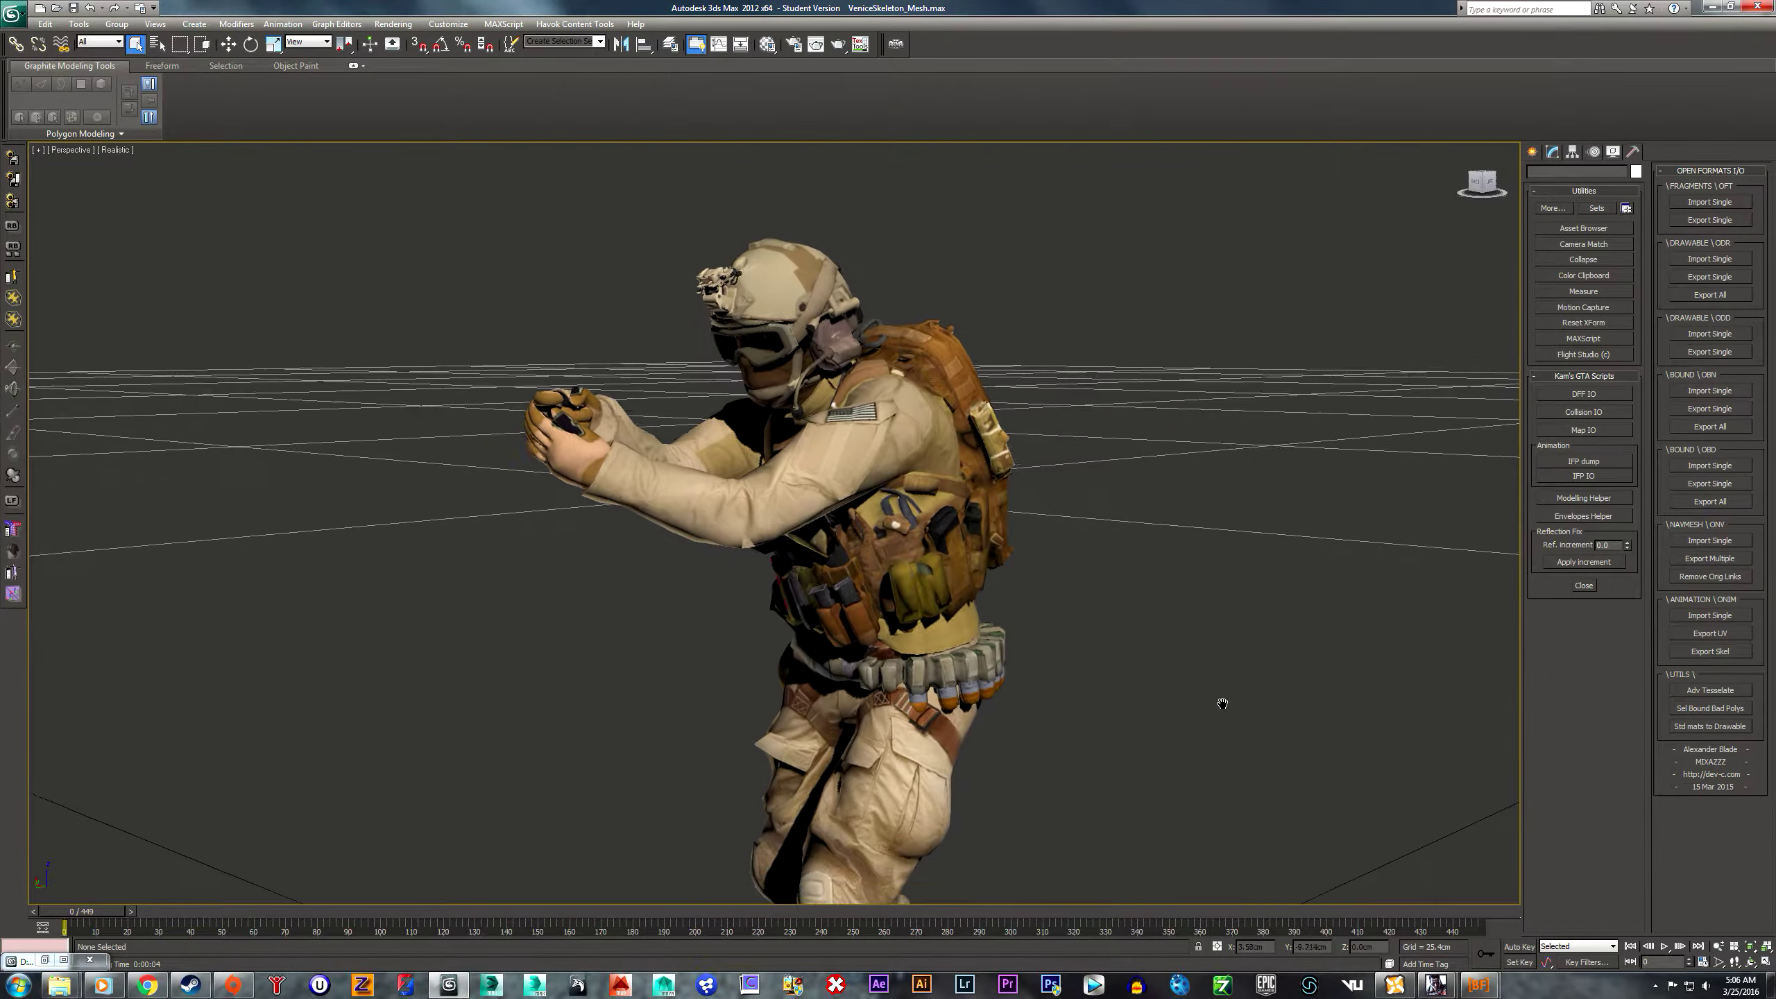
click(1665, 945)
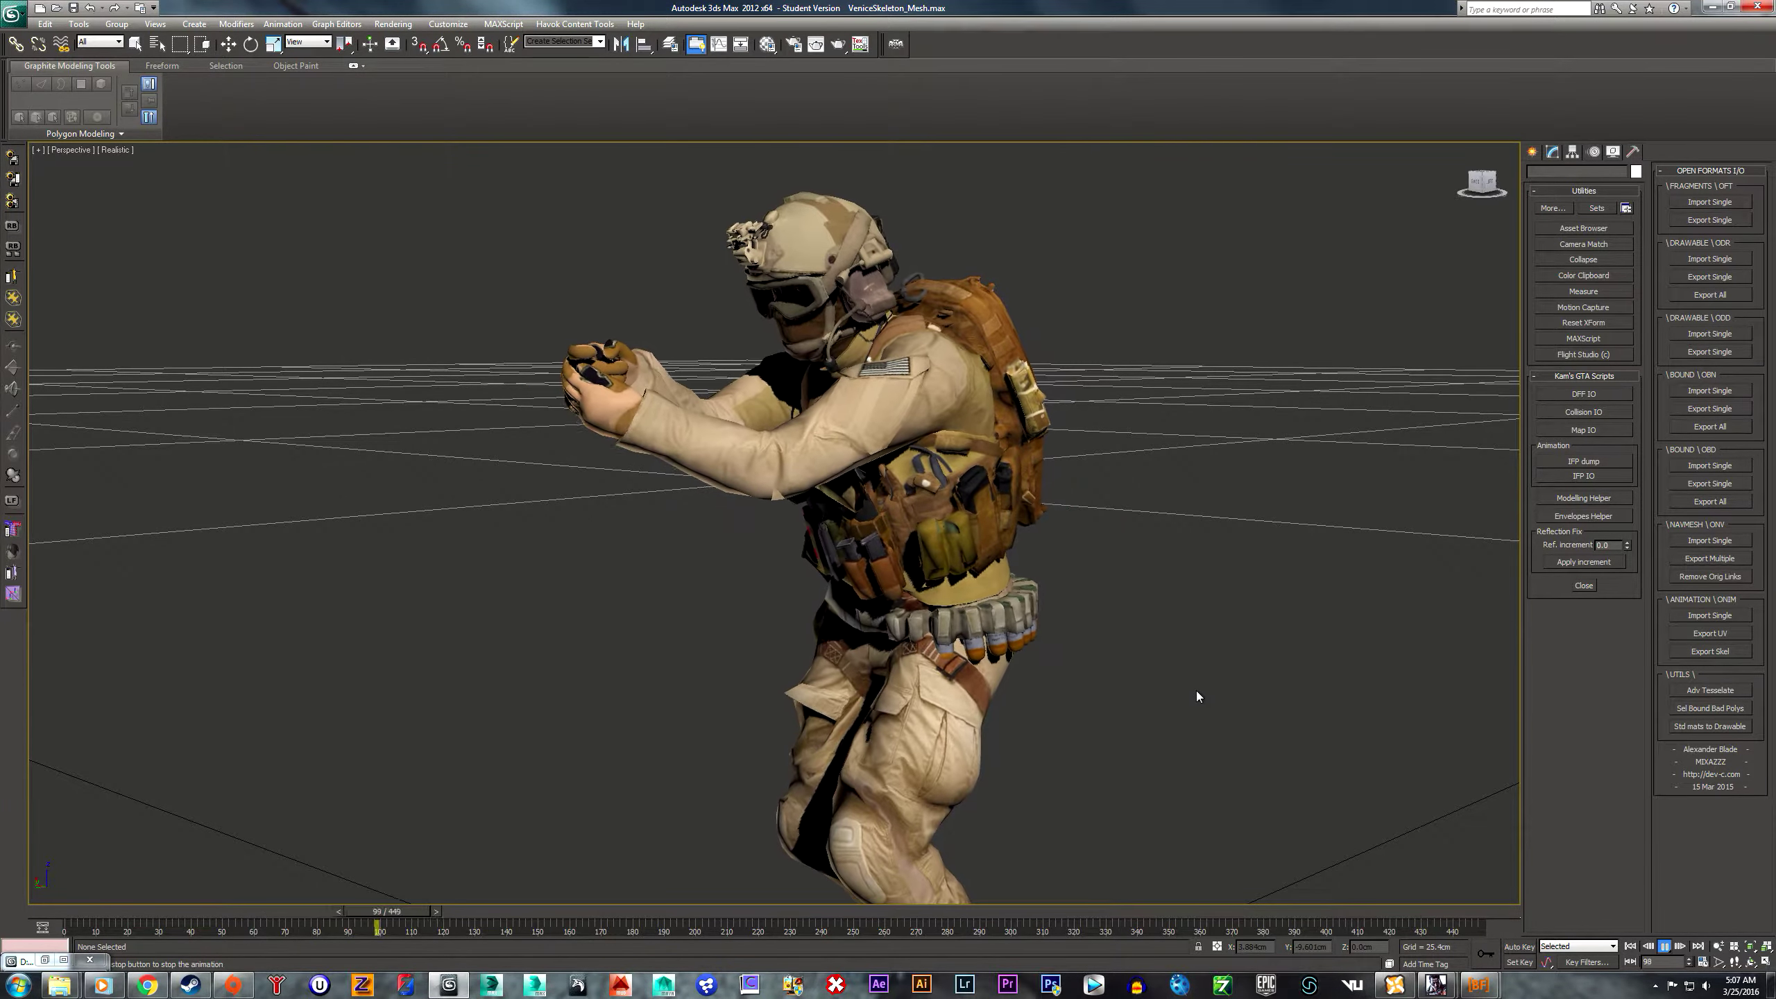
middle_drag(1196, 691, 1185, 695)
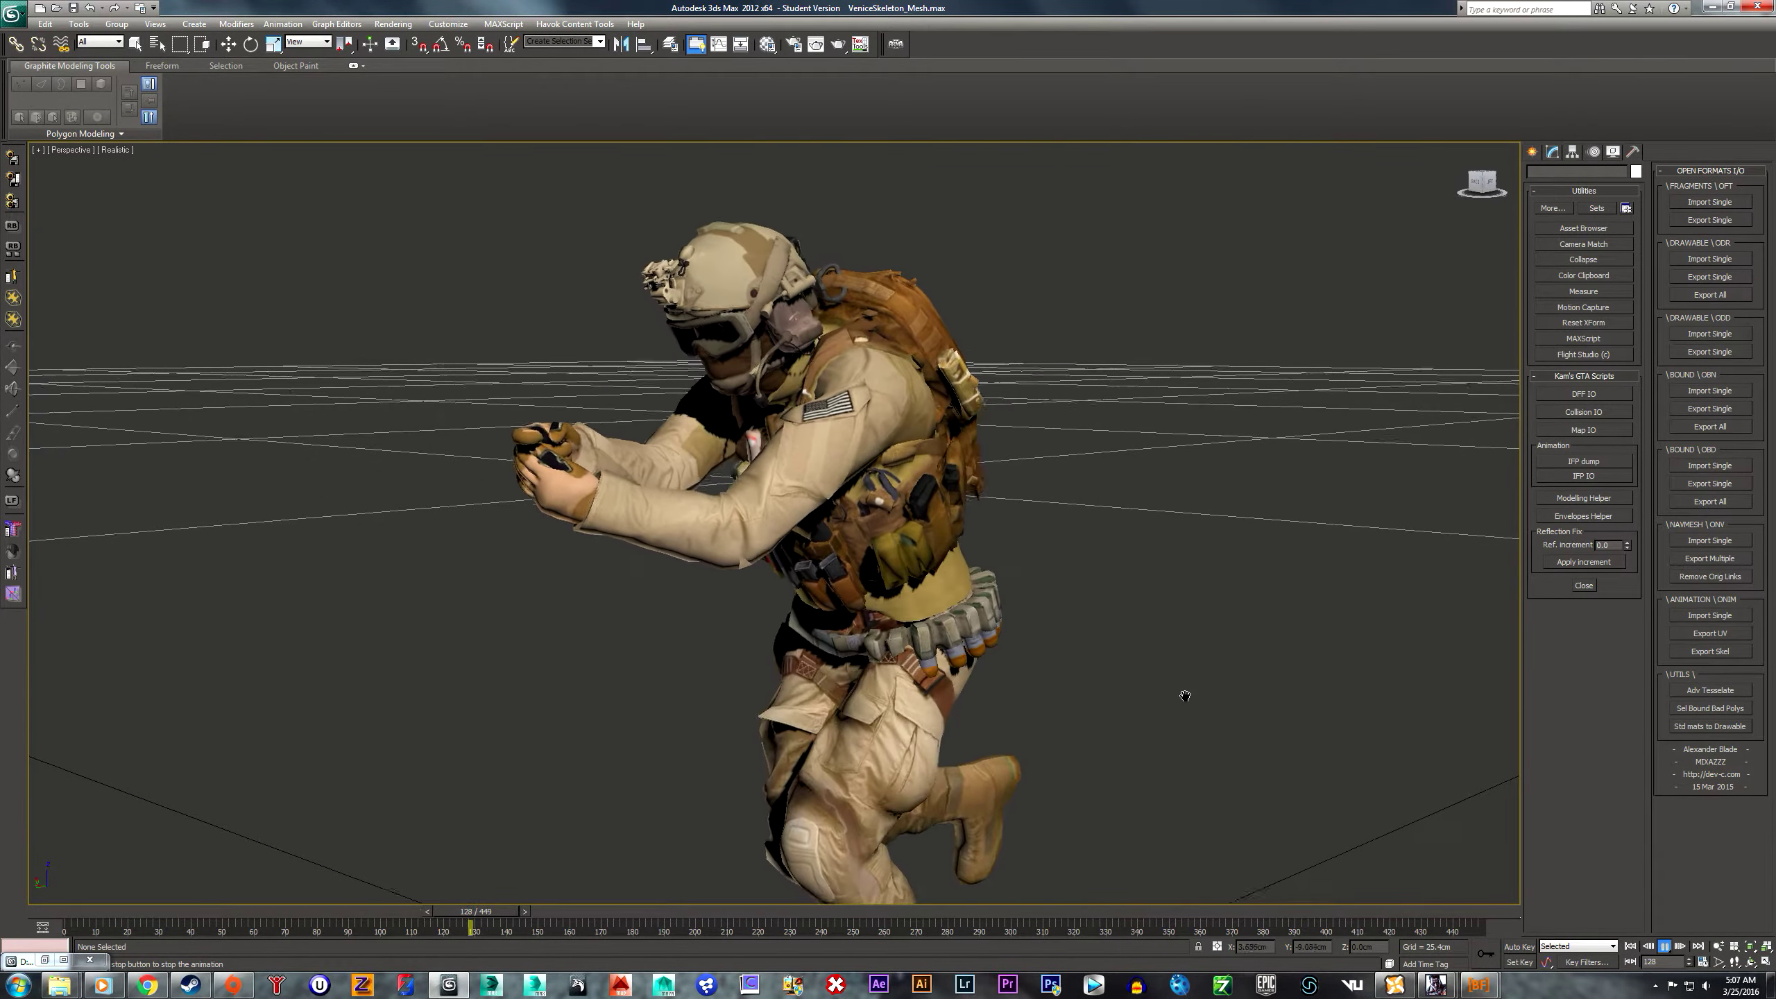
scroll(1185, 696, down, 5)
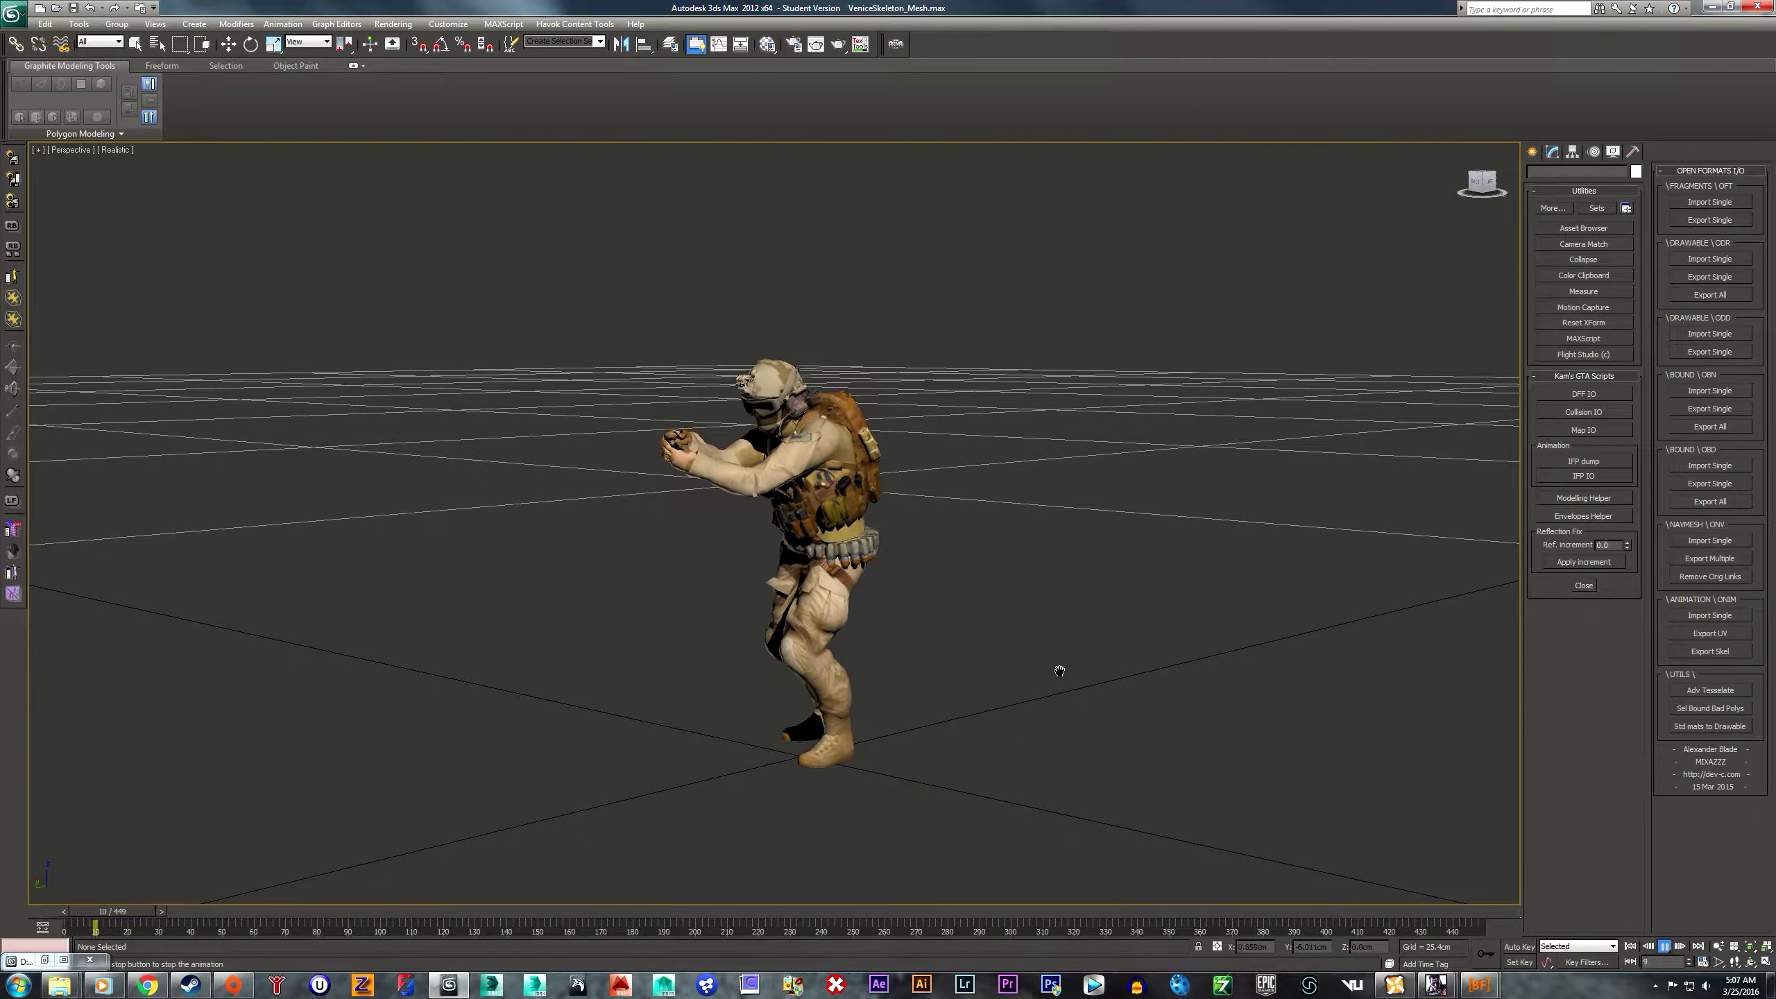
middle_drag(1083, 672, 1083, 656)
scroll(1083, 656, up, 3)
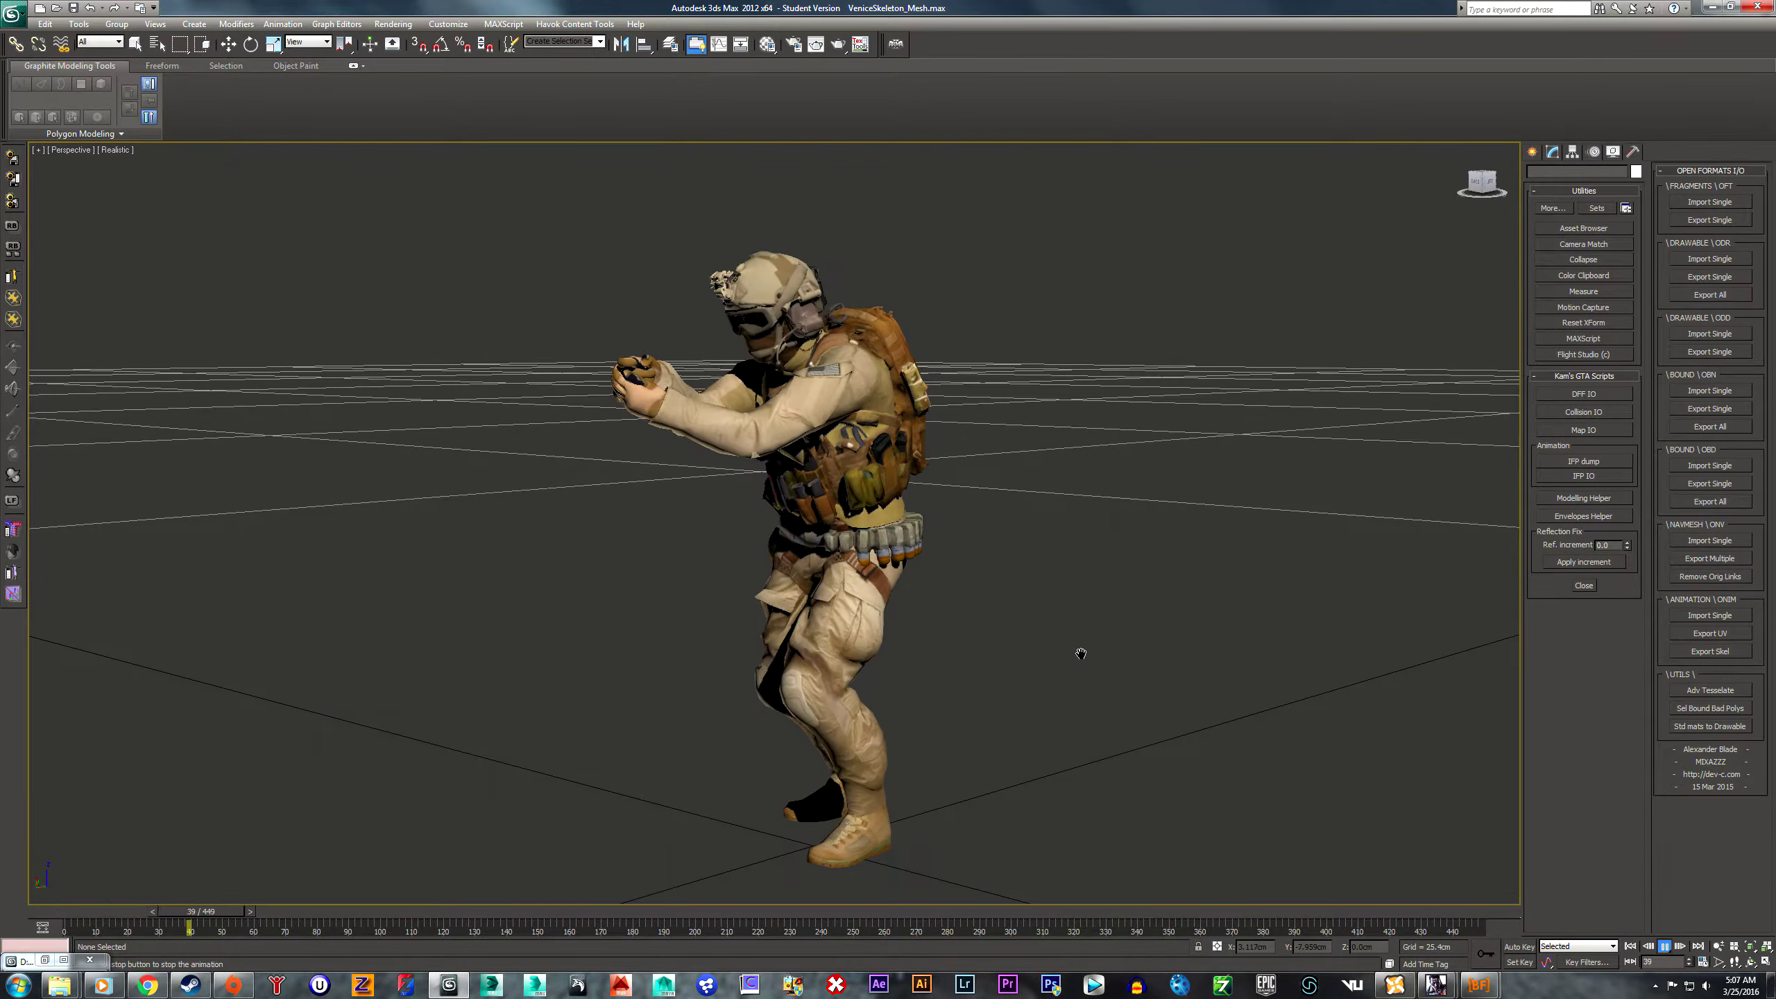
middle_drag(1063, 513, 1241, 507)
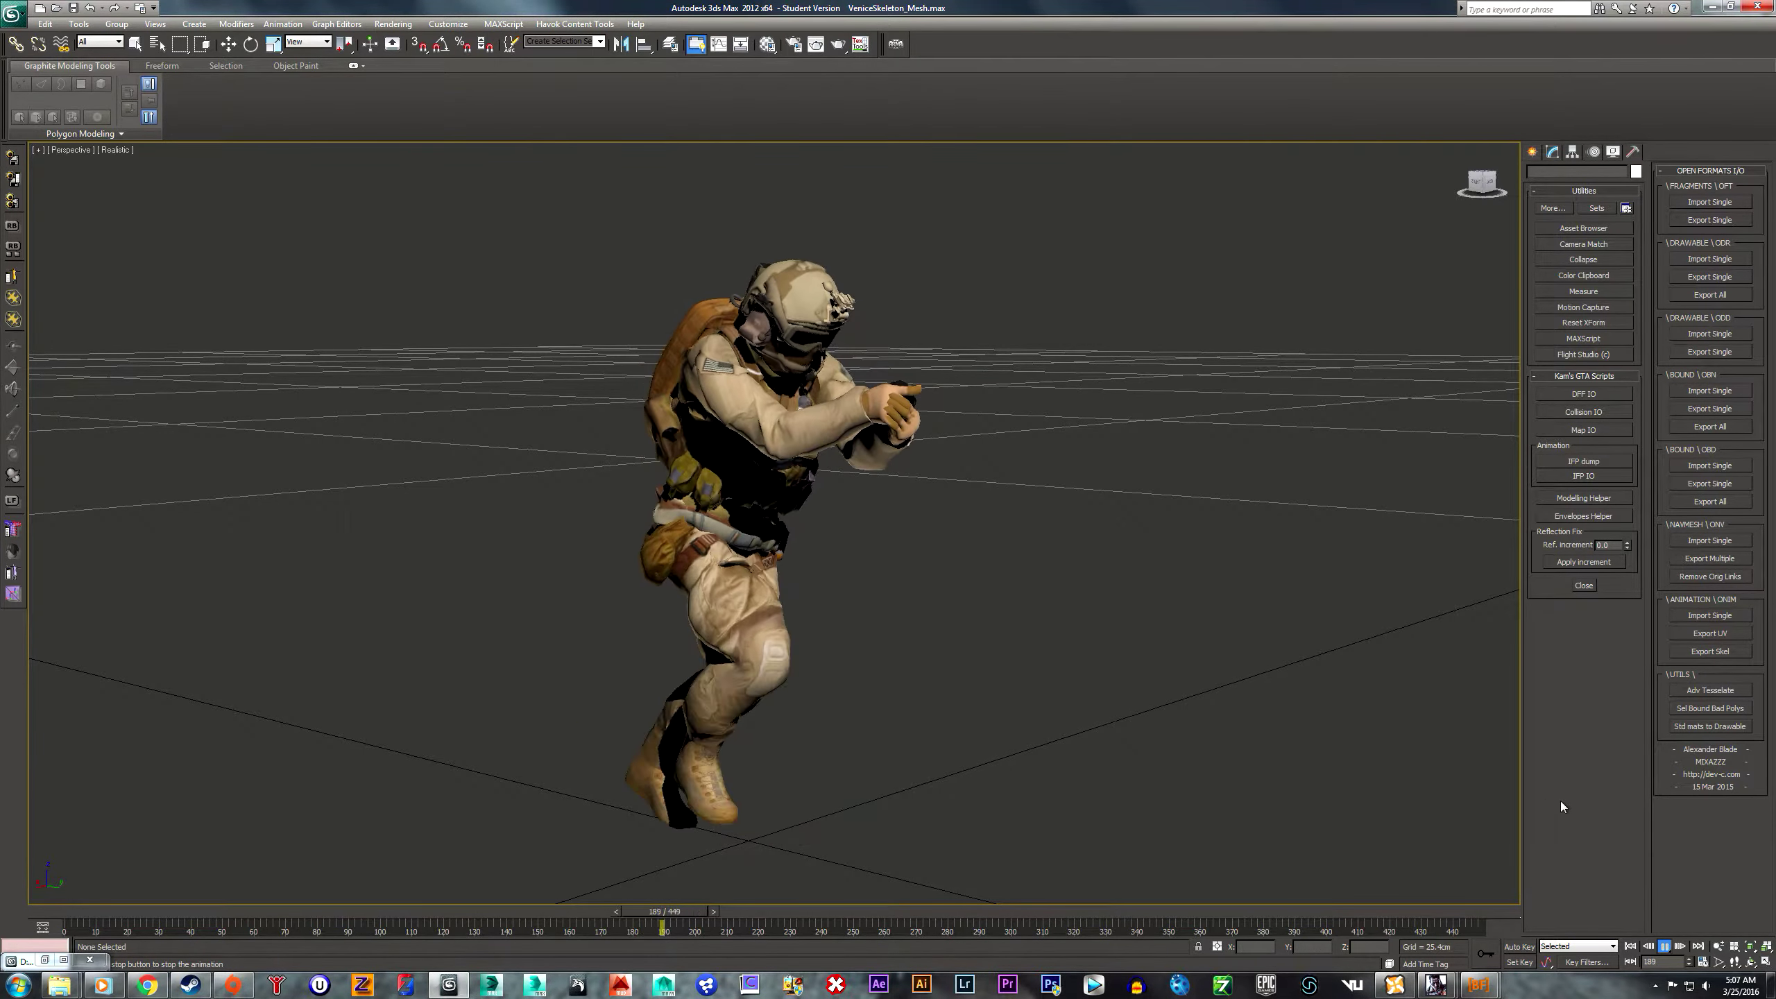
click(1664, 946)
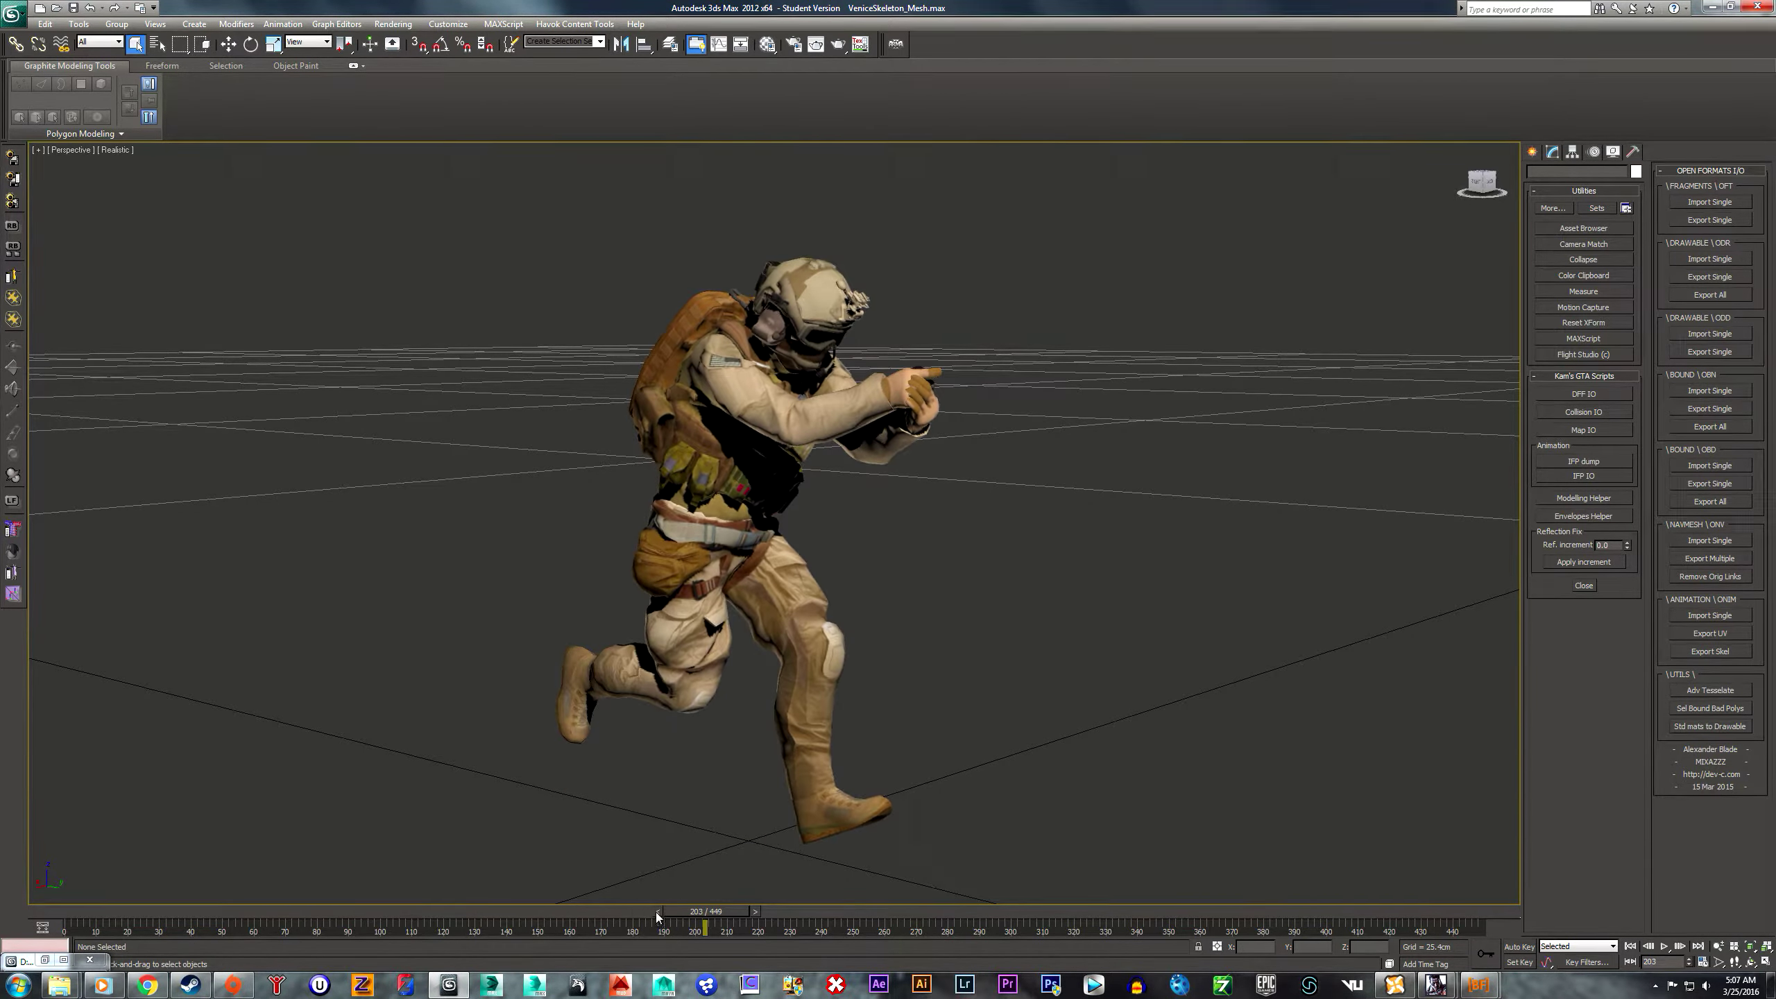
- Go to frame 193 and compare the soldier's body orientation with frame 194, ending on frame 193
drag(656, 913, 623, 913)
click(724, 911)
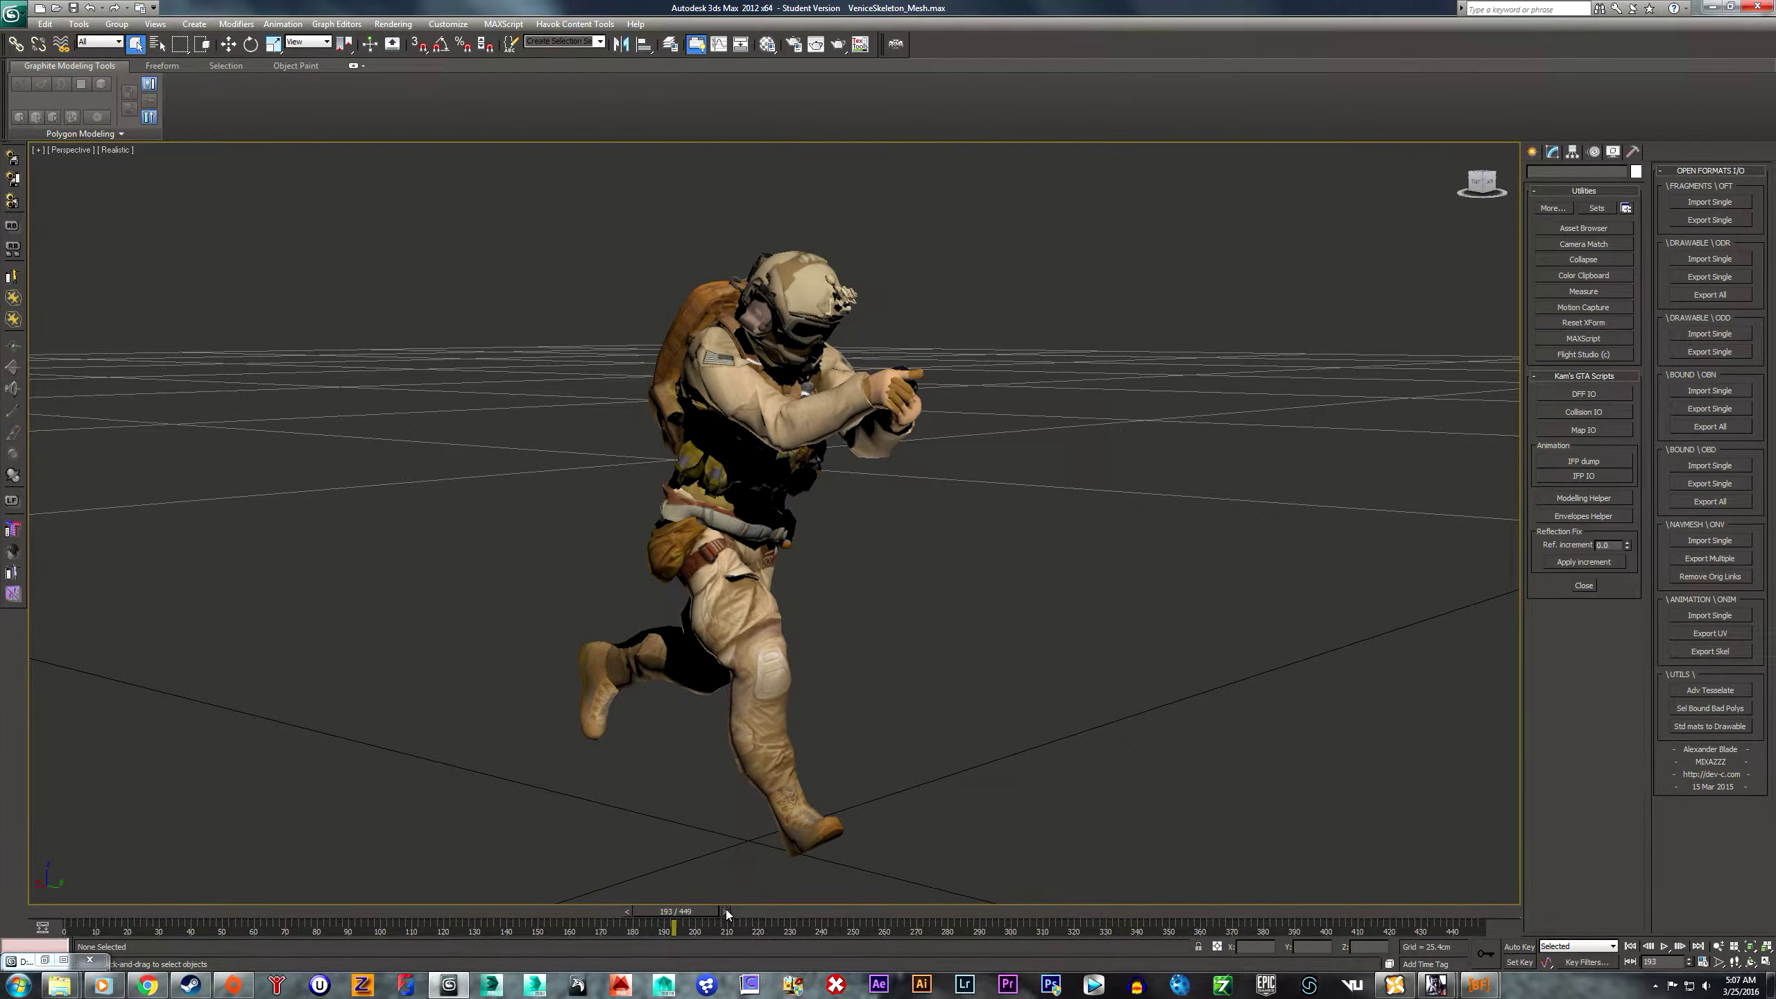
click(725, 910)
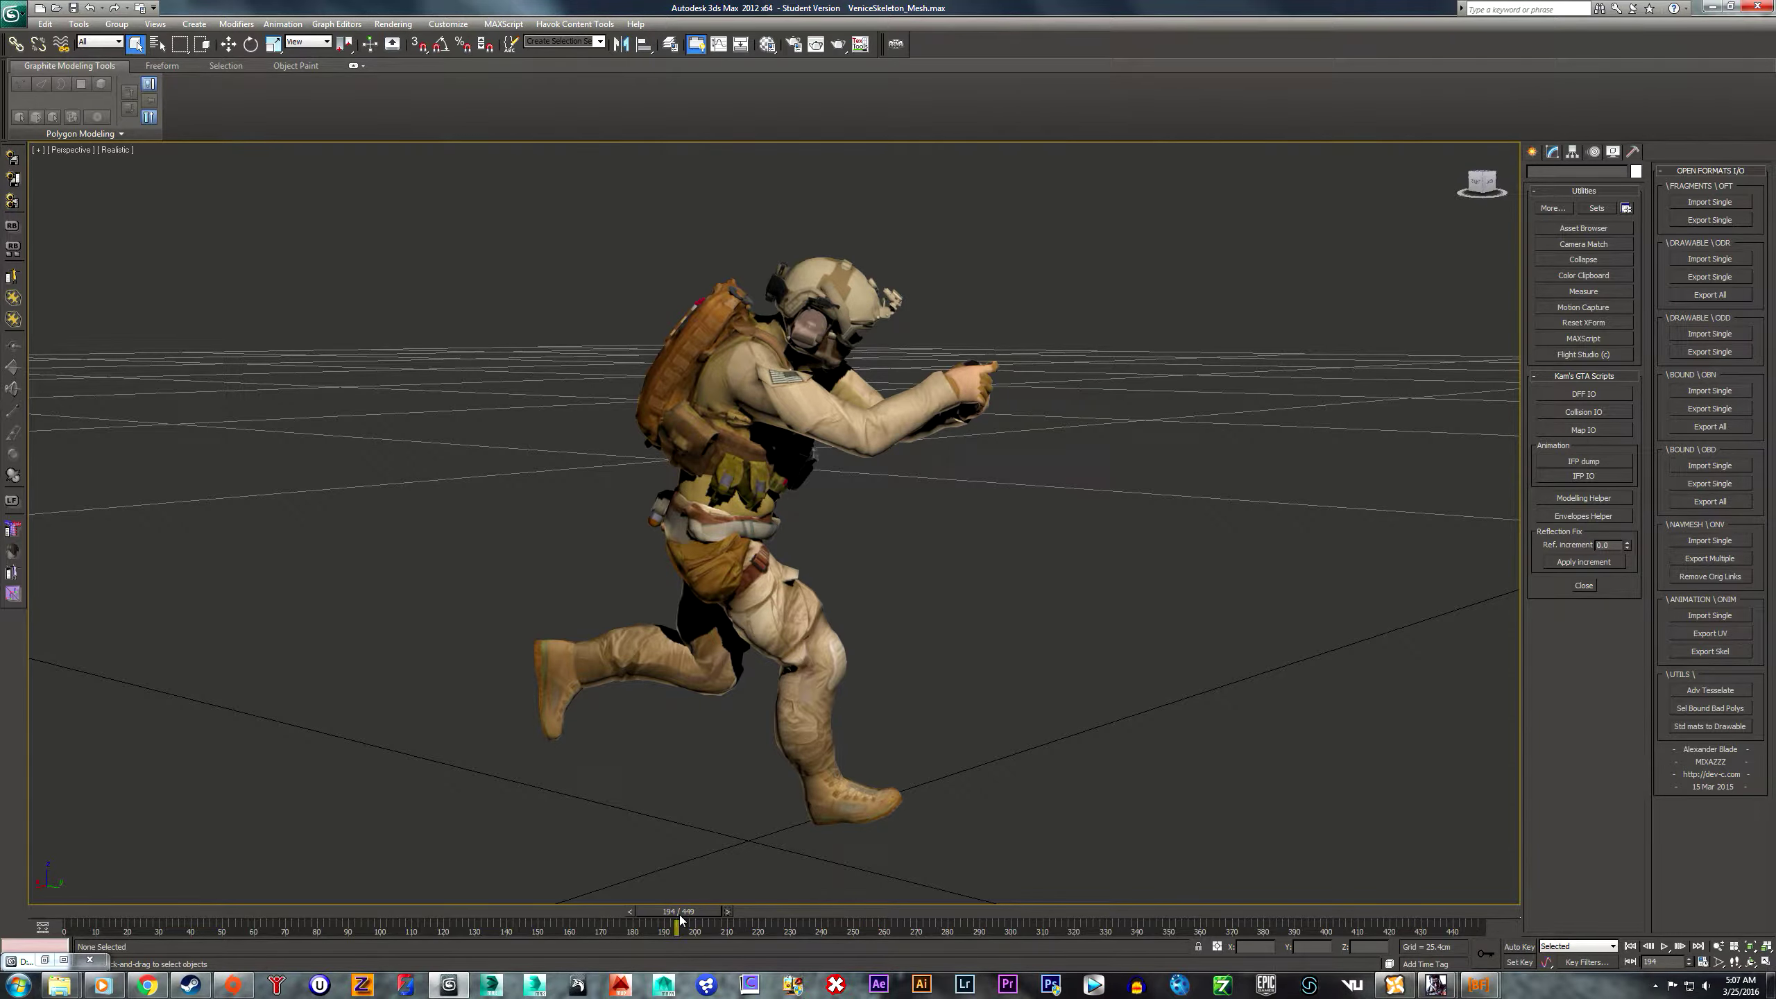
click(630, 912)
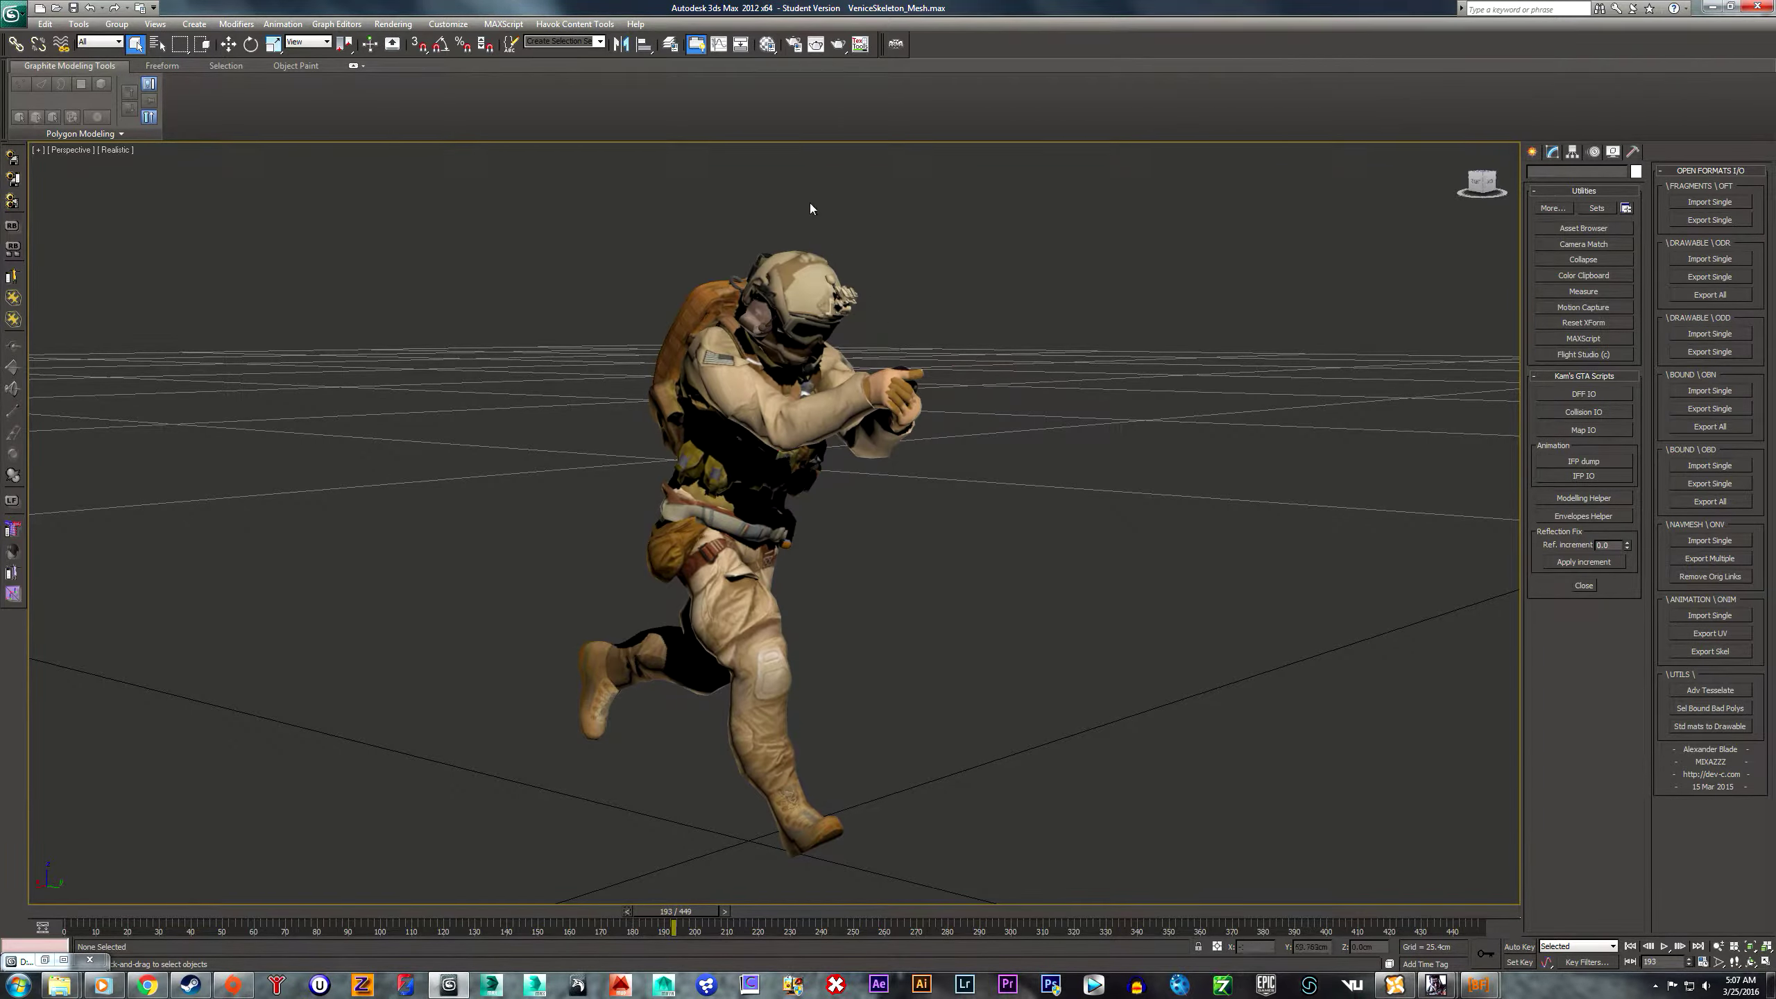
- Unhide the WarsawAntSkel01 layer to show the skeleton's bones, and close the layer manager
click(670, 43)
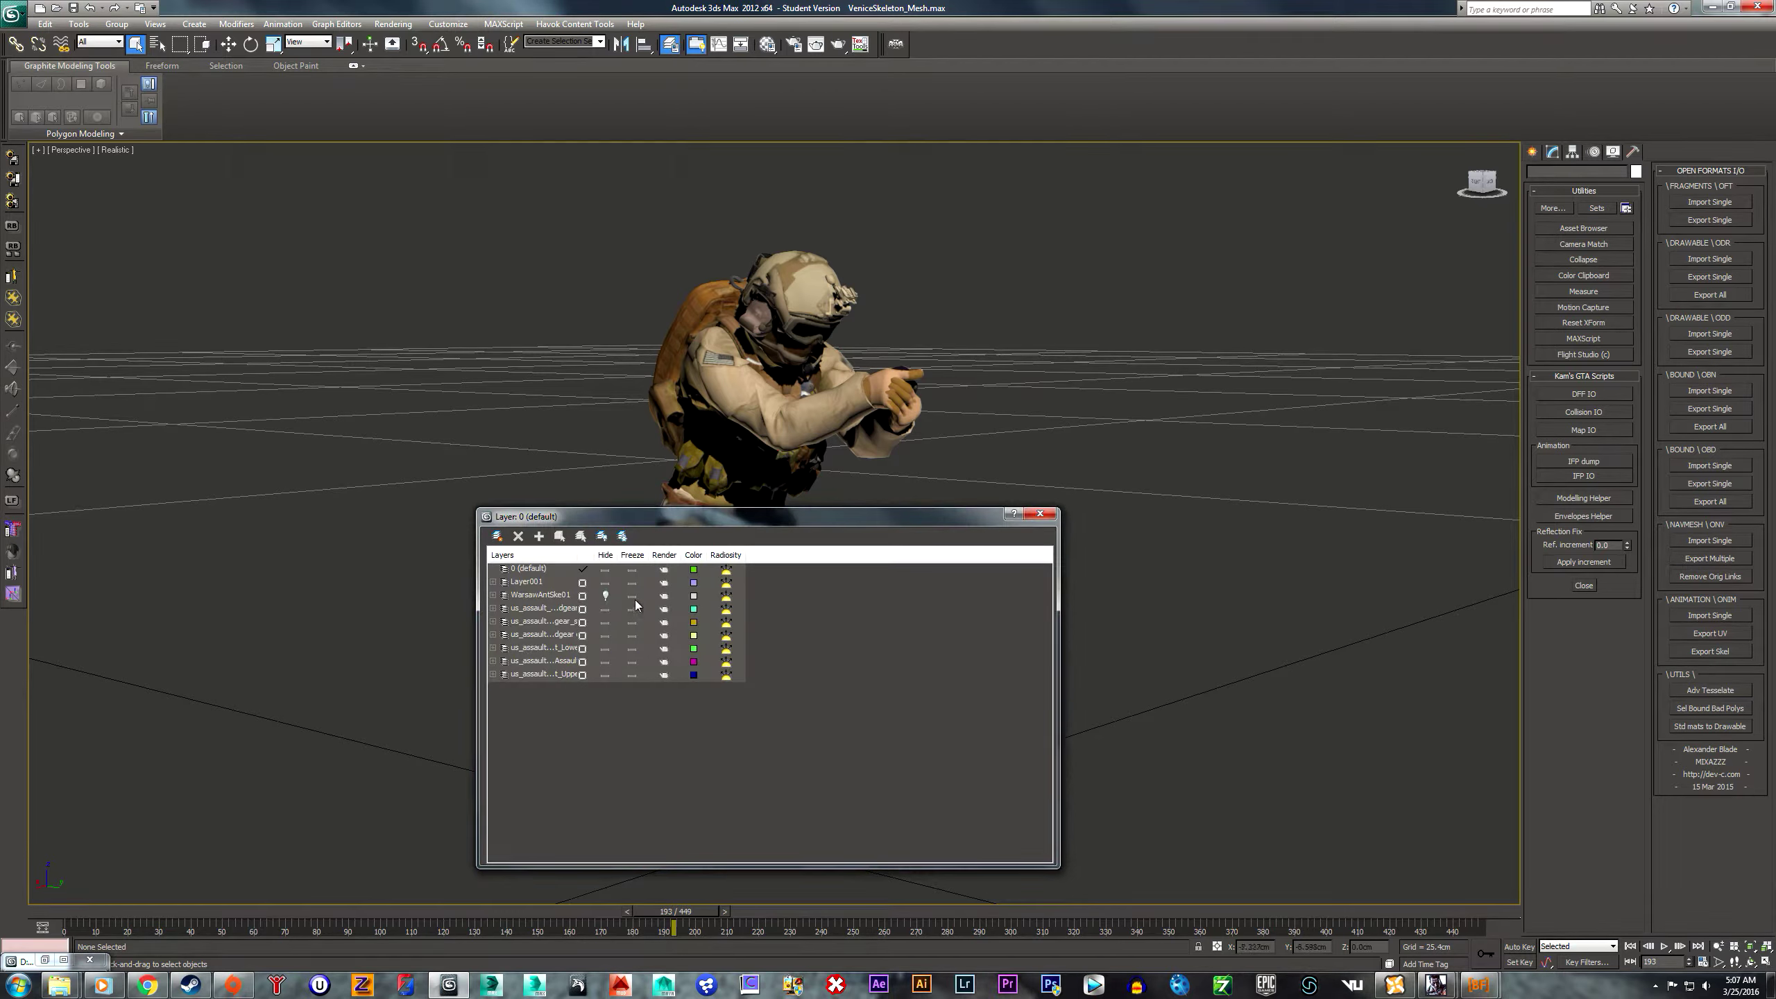
click(606, 596)
click(1040, 513)
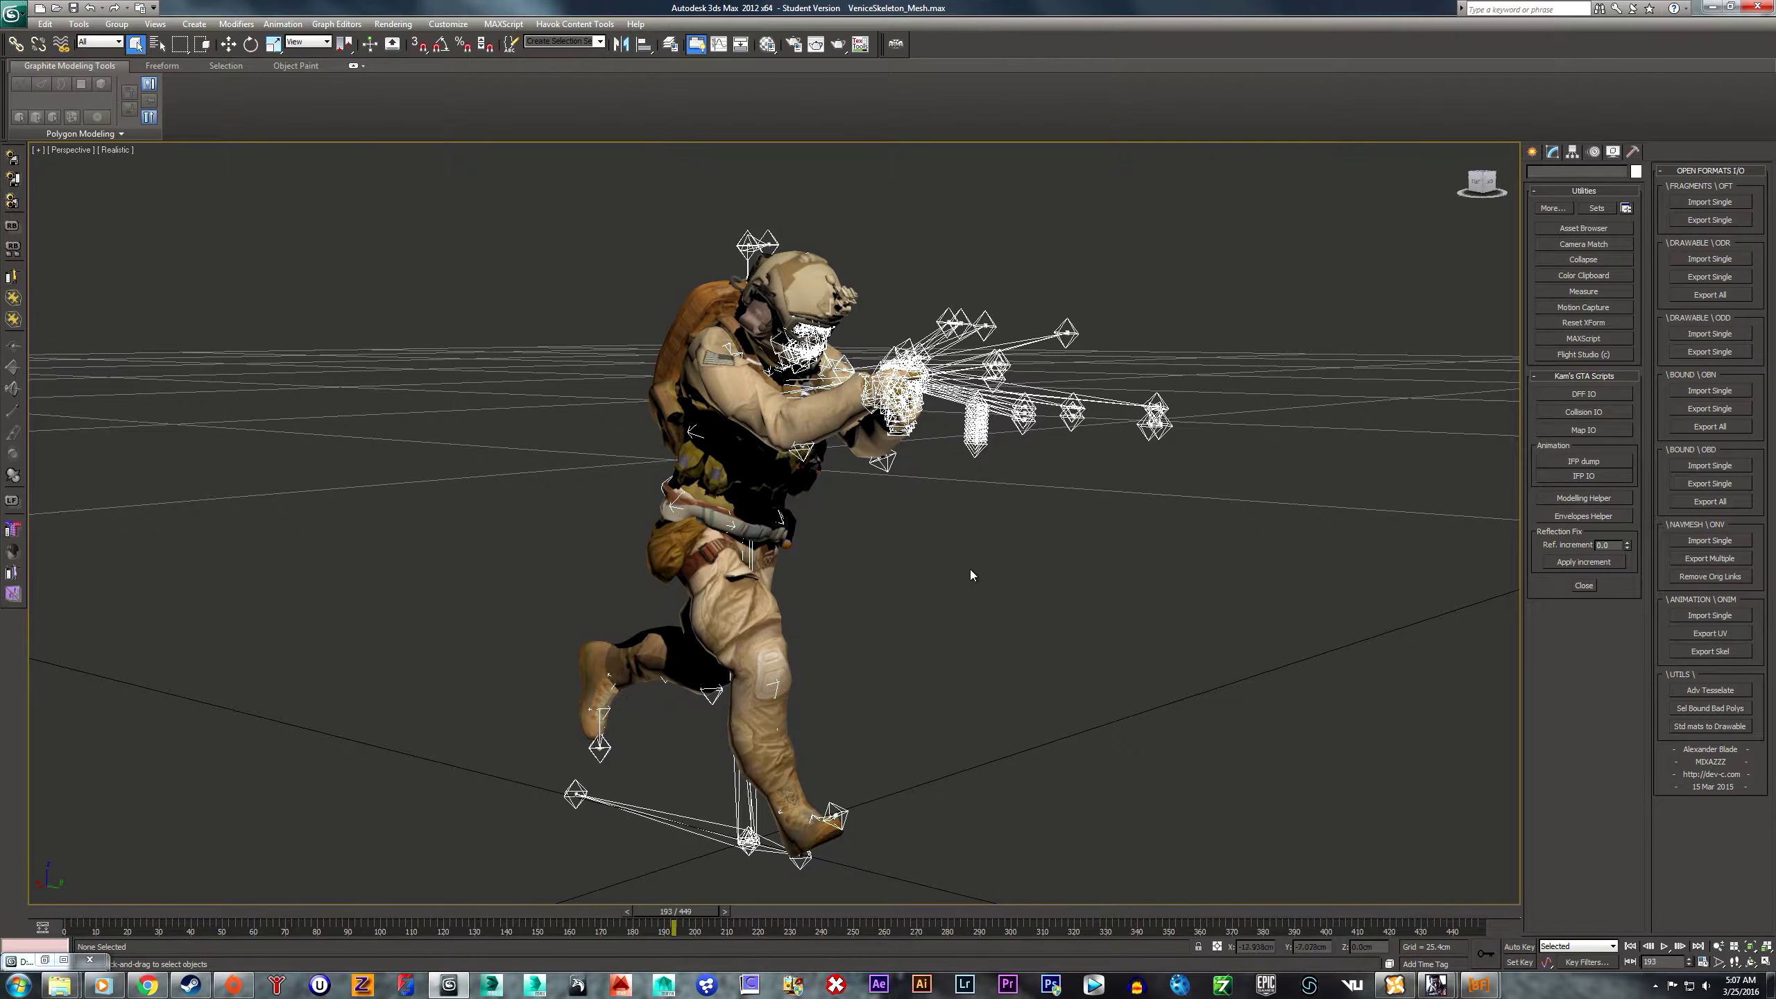
- Select the Hips bone by name under Reference and AITrajectory in the scene hierarchy
key(h)
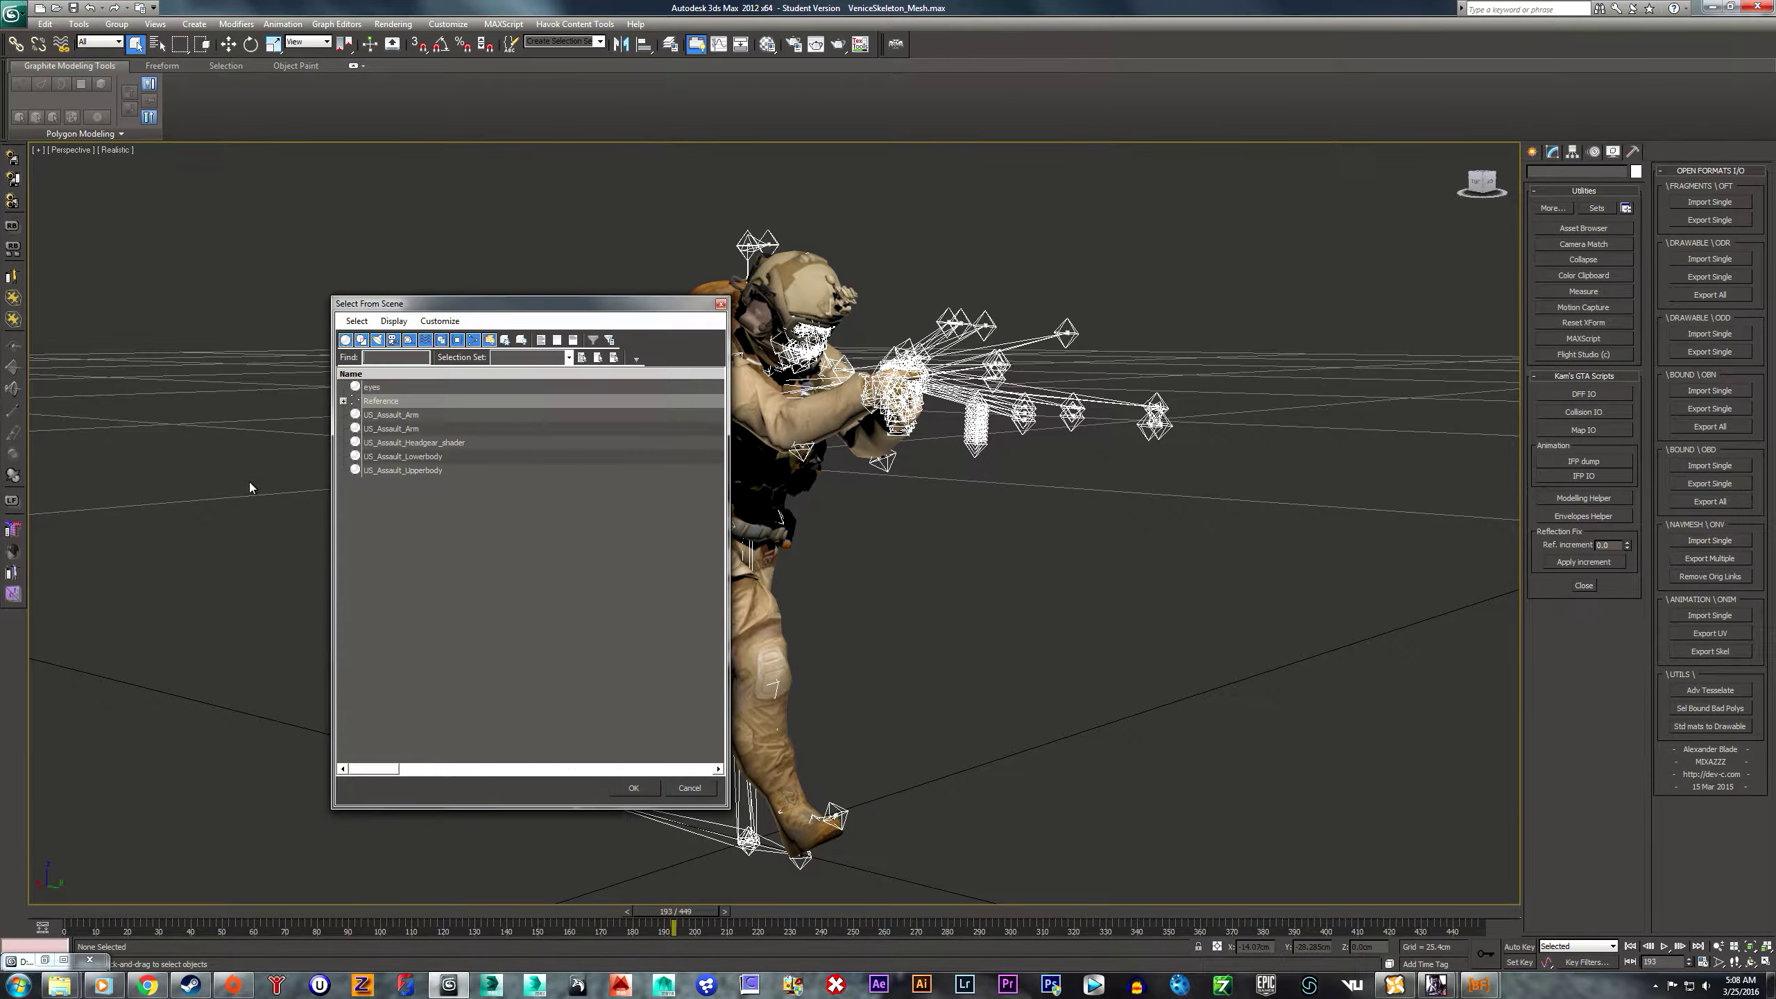
click(343, 401)
click(355, 414)
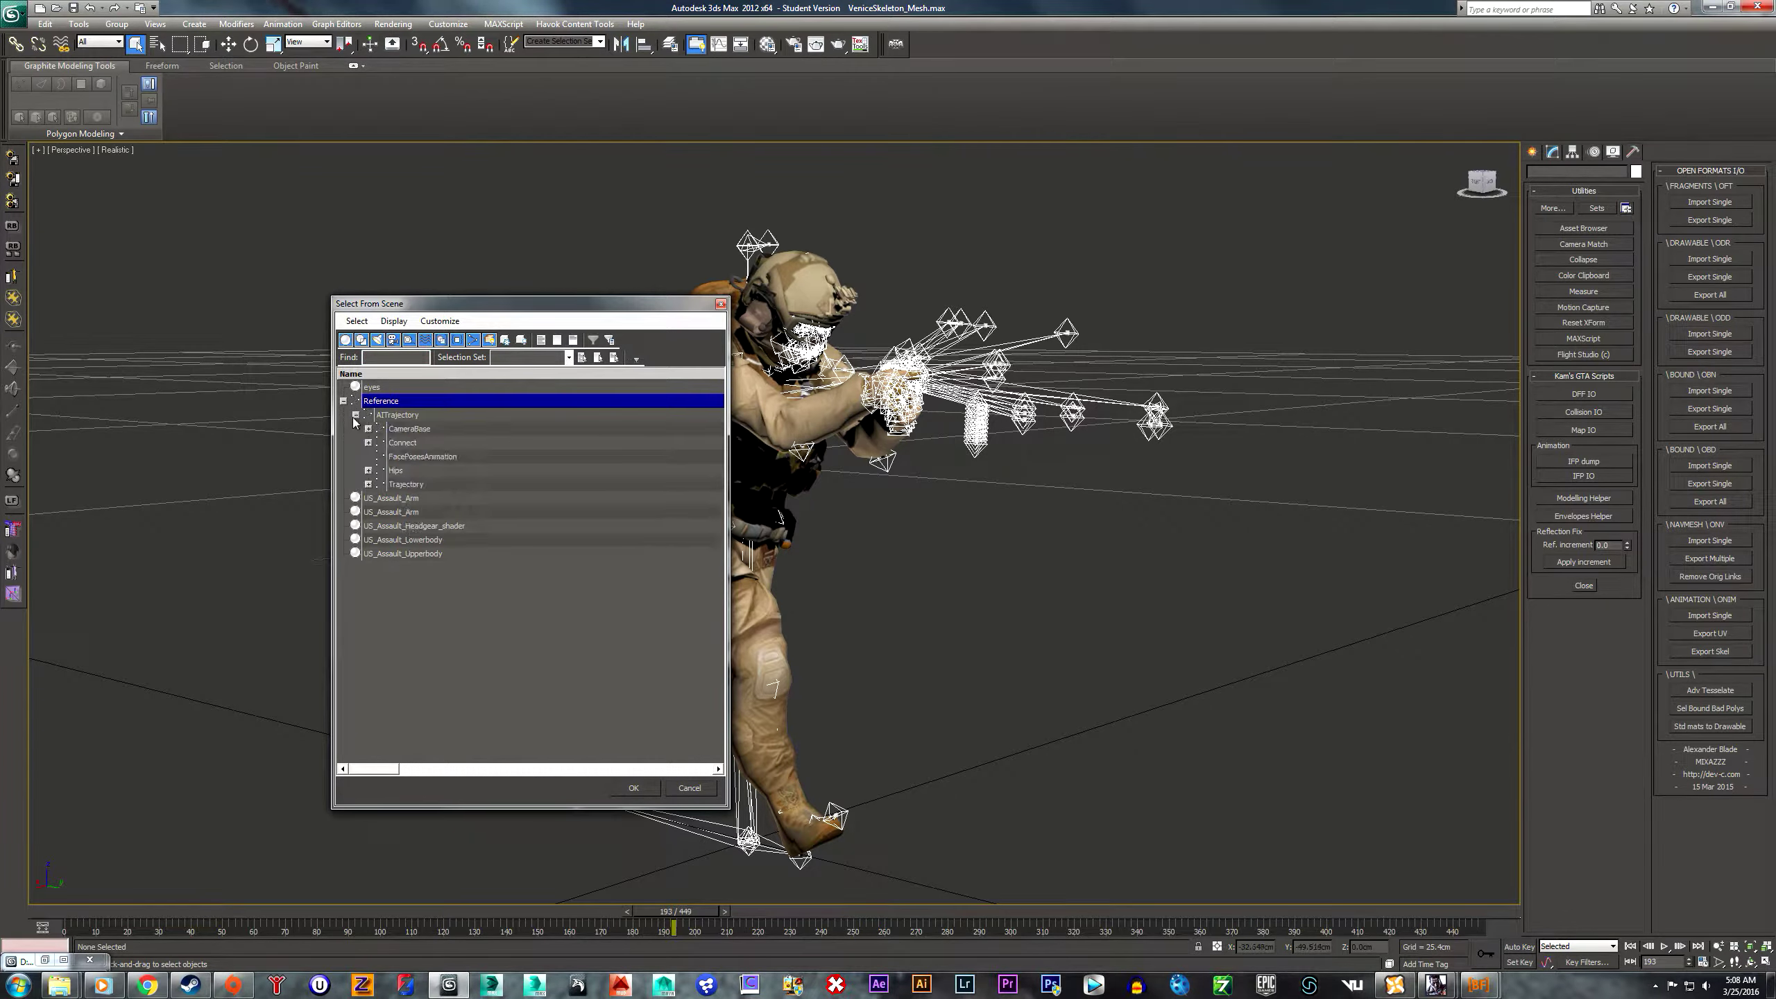
click(396, 471)
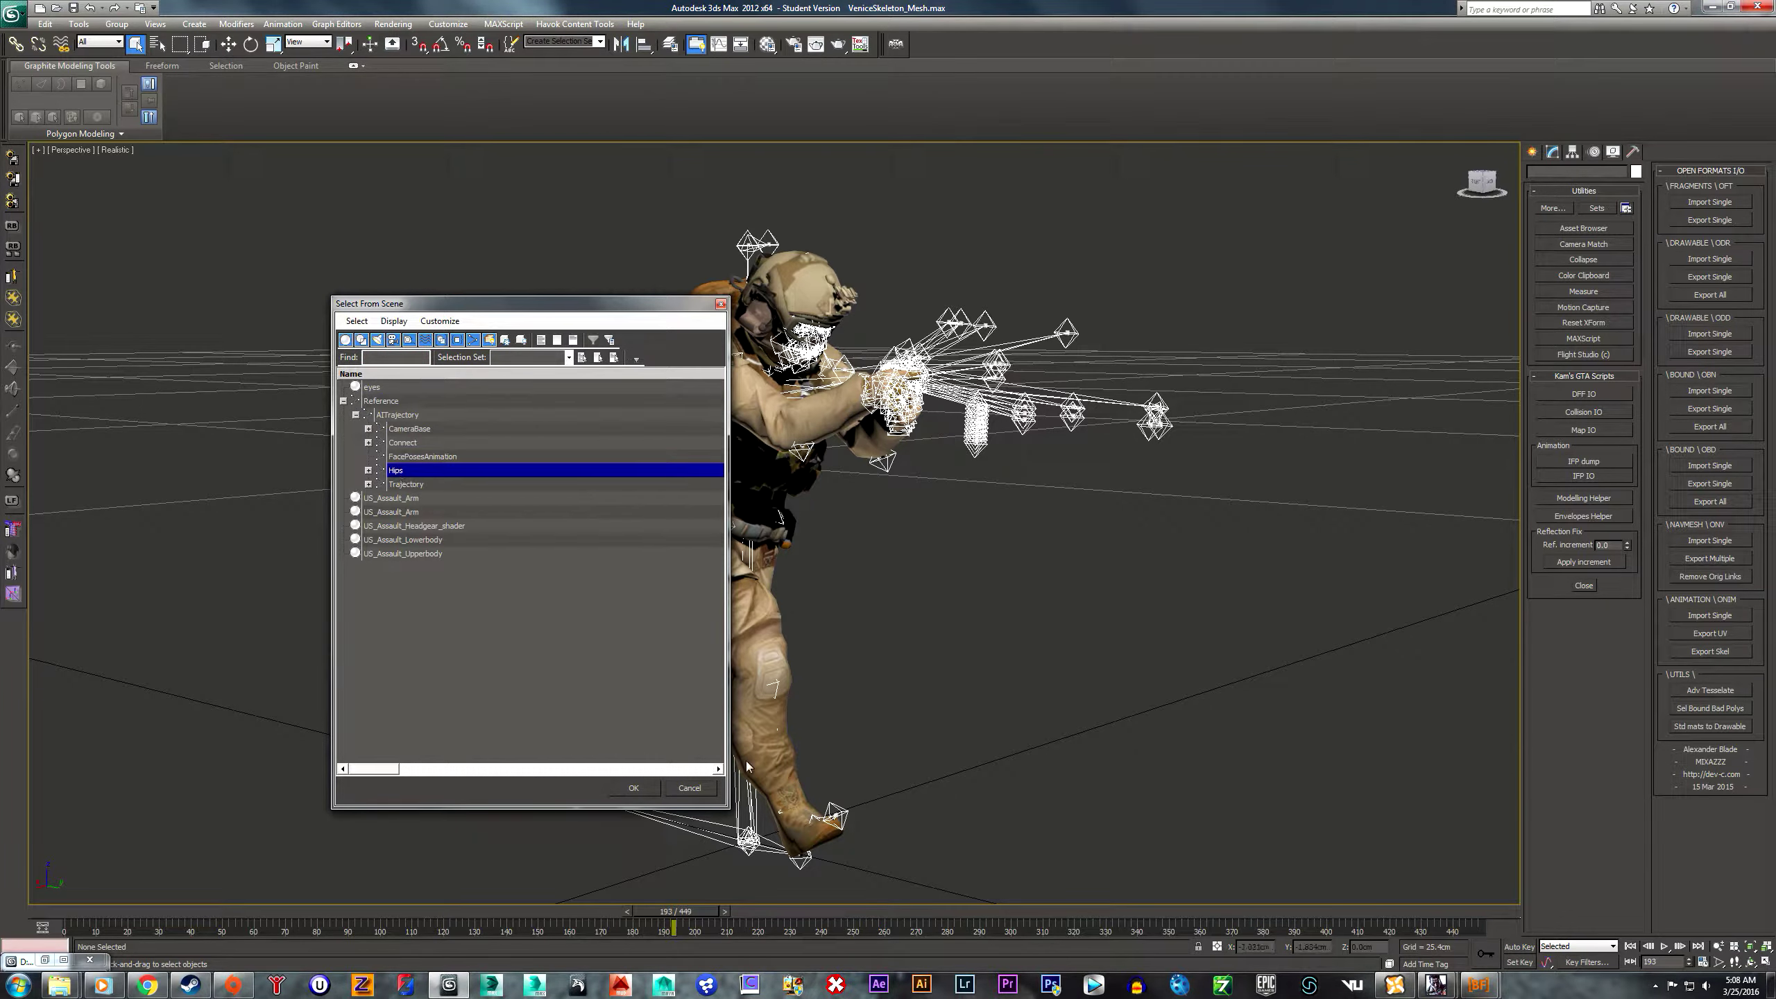
click(648, 789)
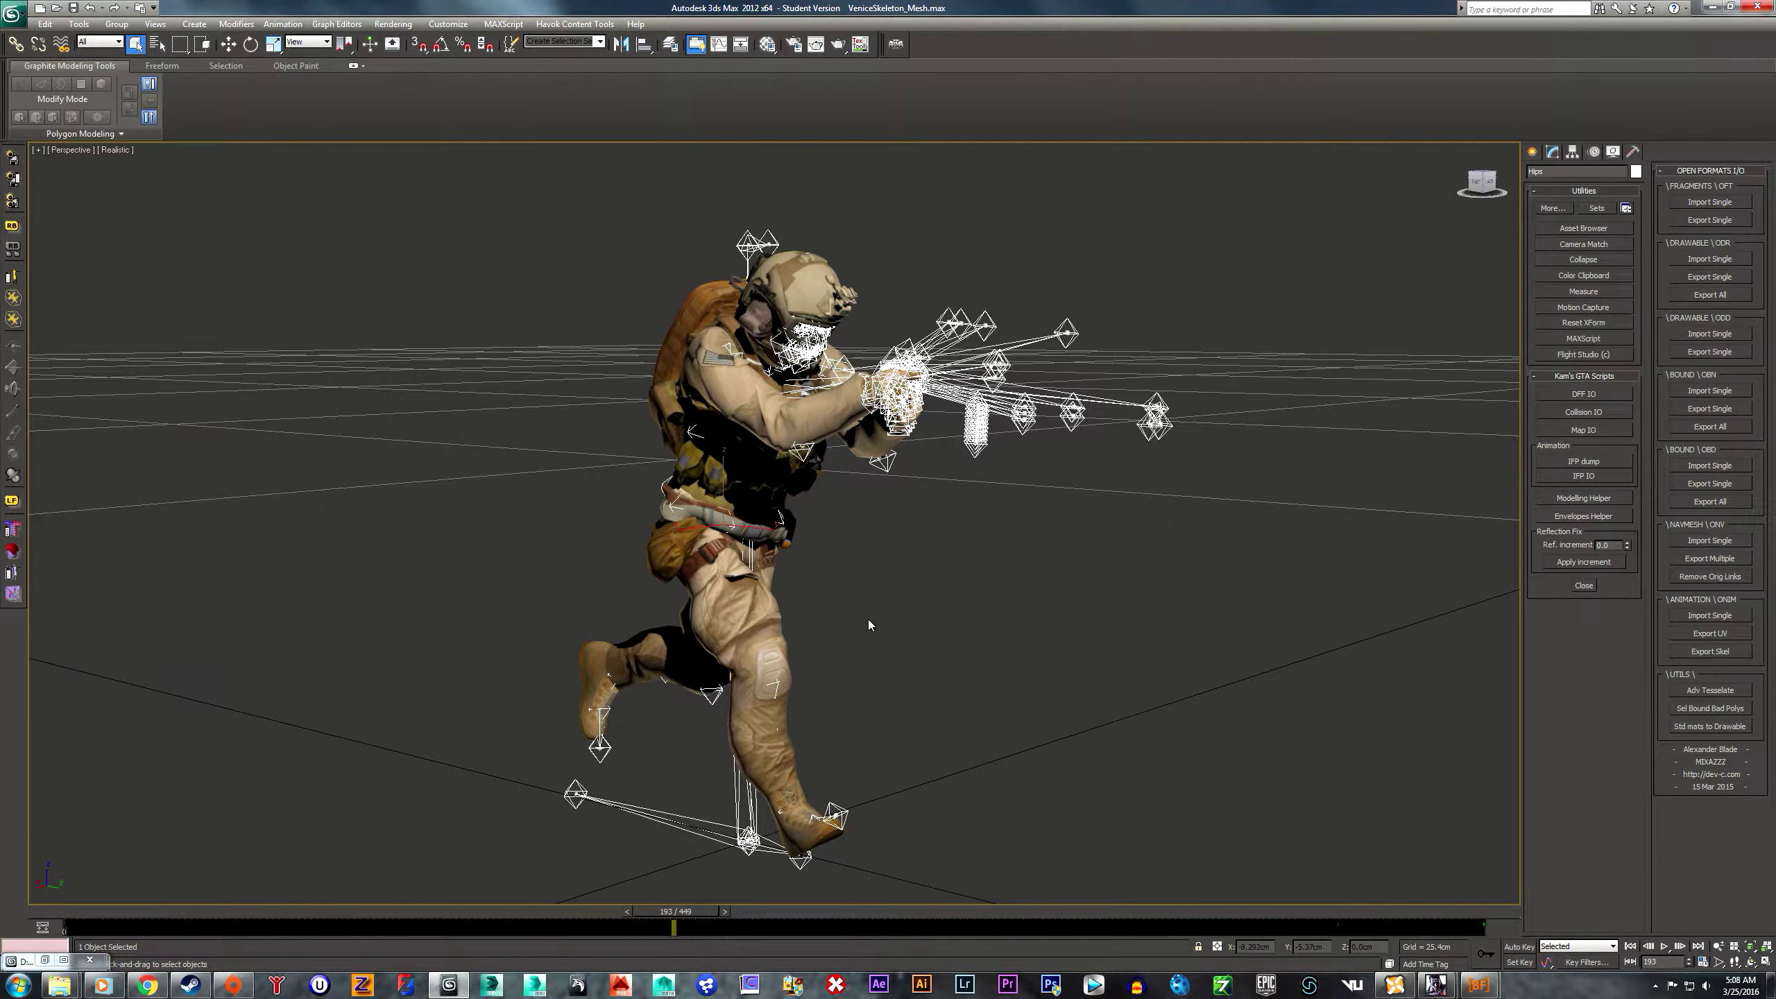
- Activate the Rotate tool and compare the Hips bone's rotation values at frames 193 and 194
key(e)
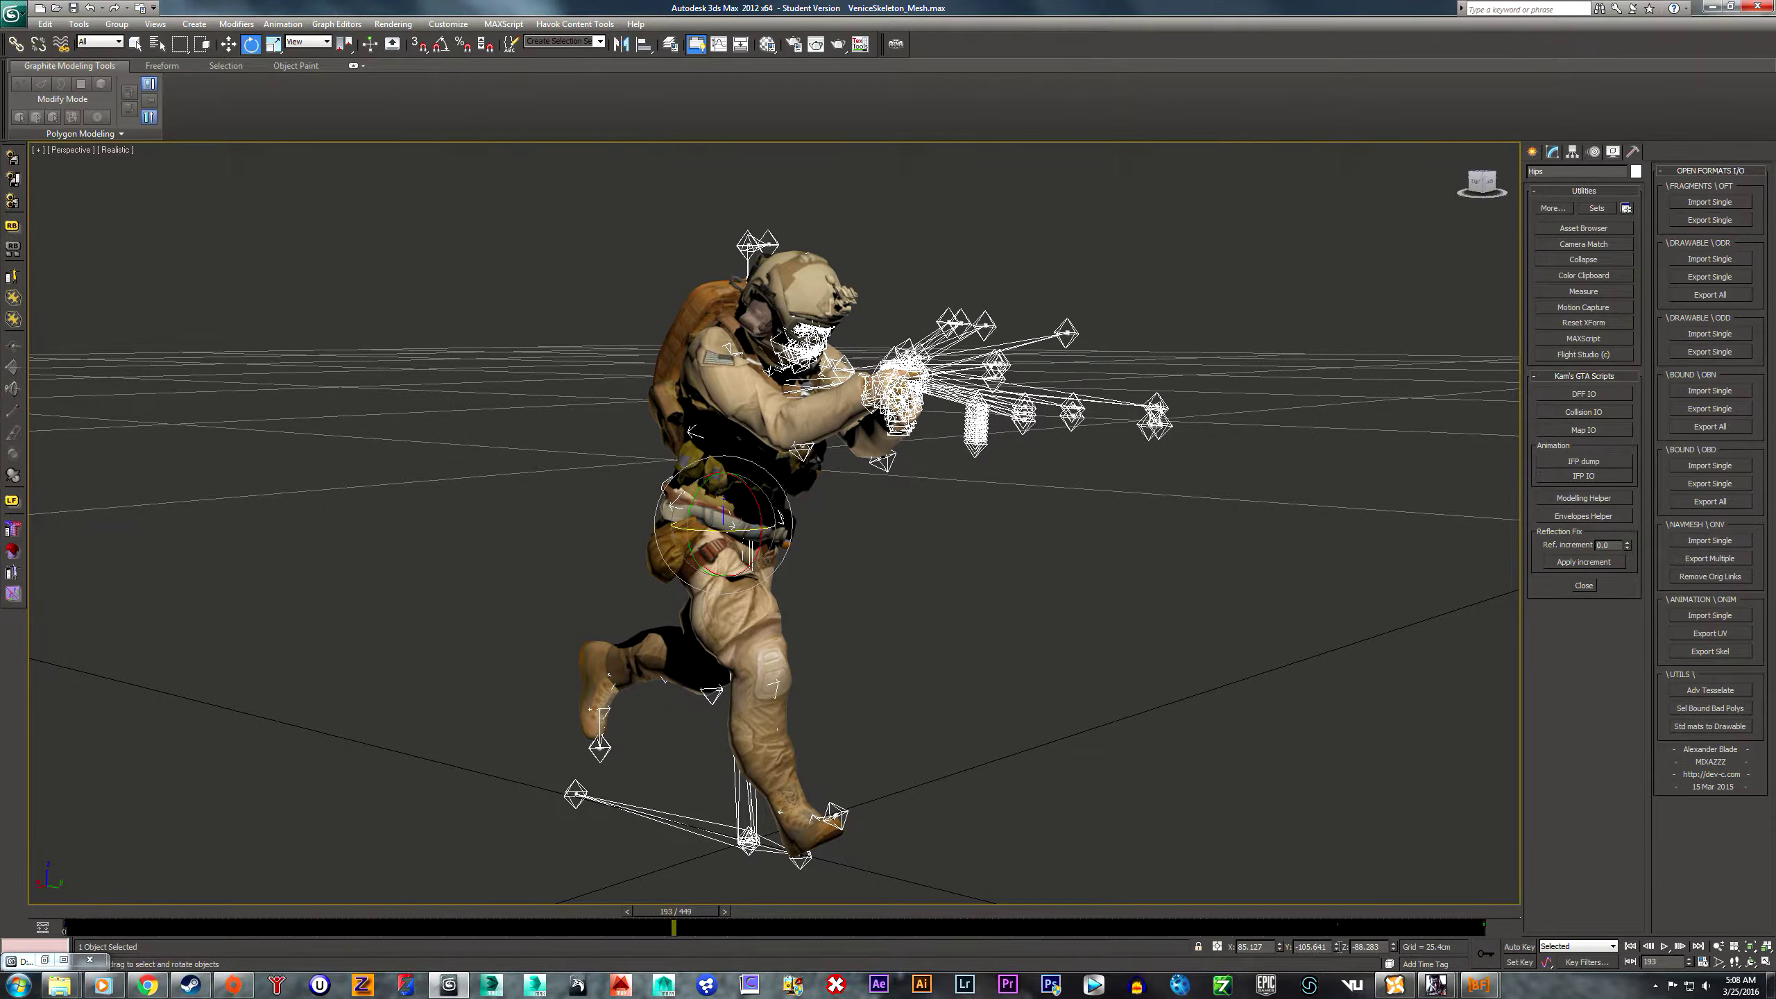
click(725, 911)
click(630, 912)
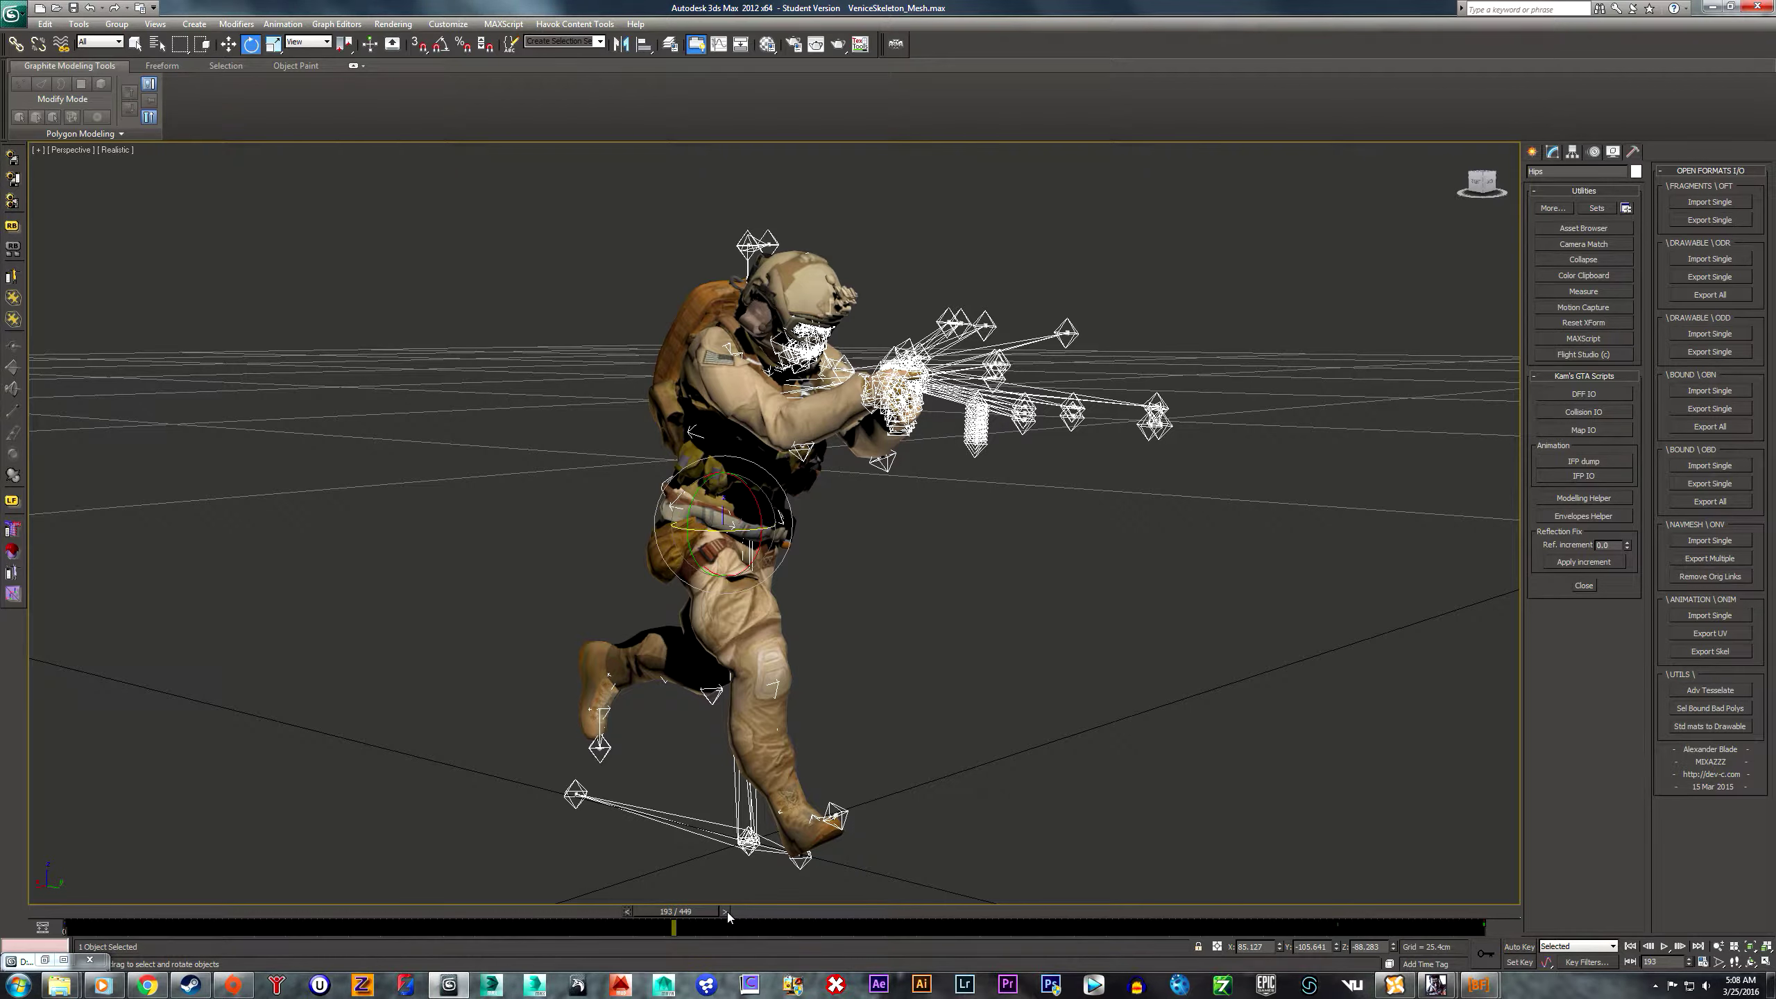
- Enable Auto Key and copy the Hips bone's X rotation from frame 193 to frame 194
drag(1265, 947, 989, 953)
key(ctrl+c)
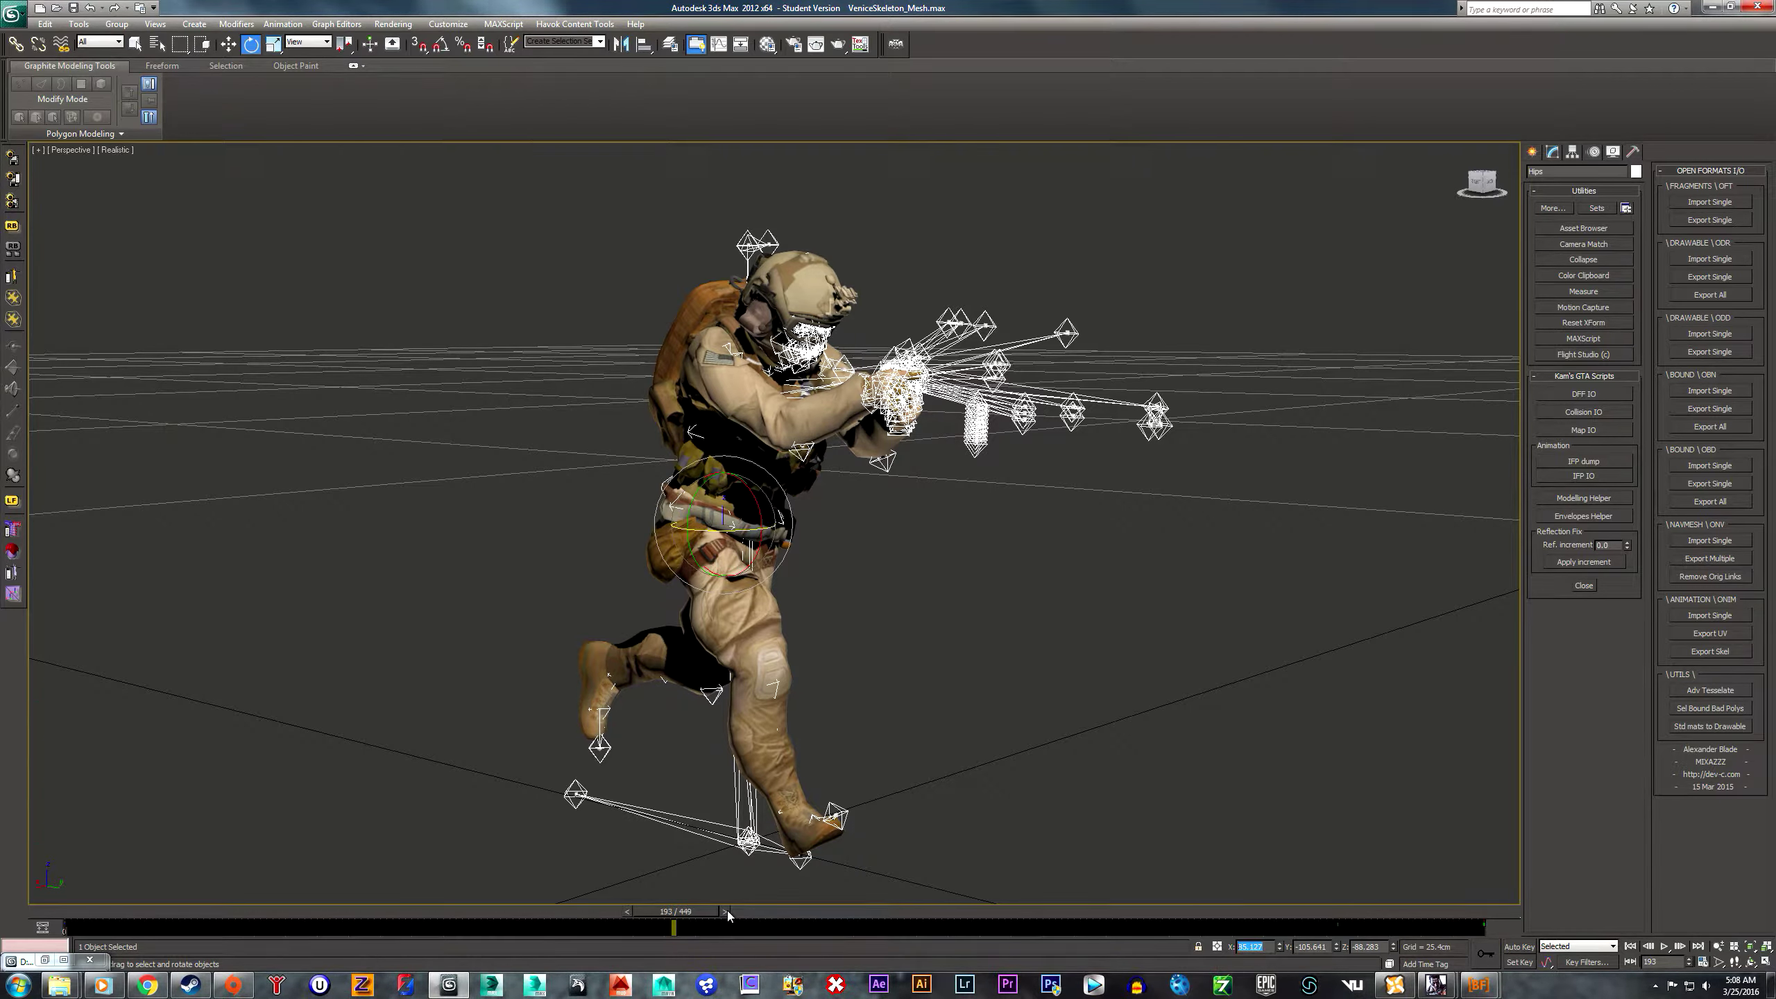
click(1518, 946)
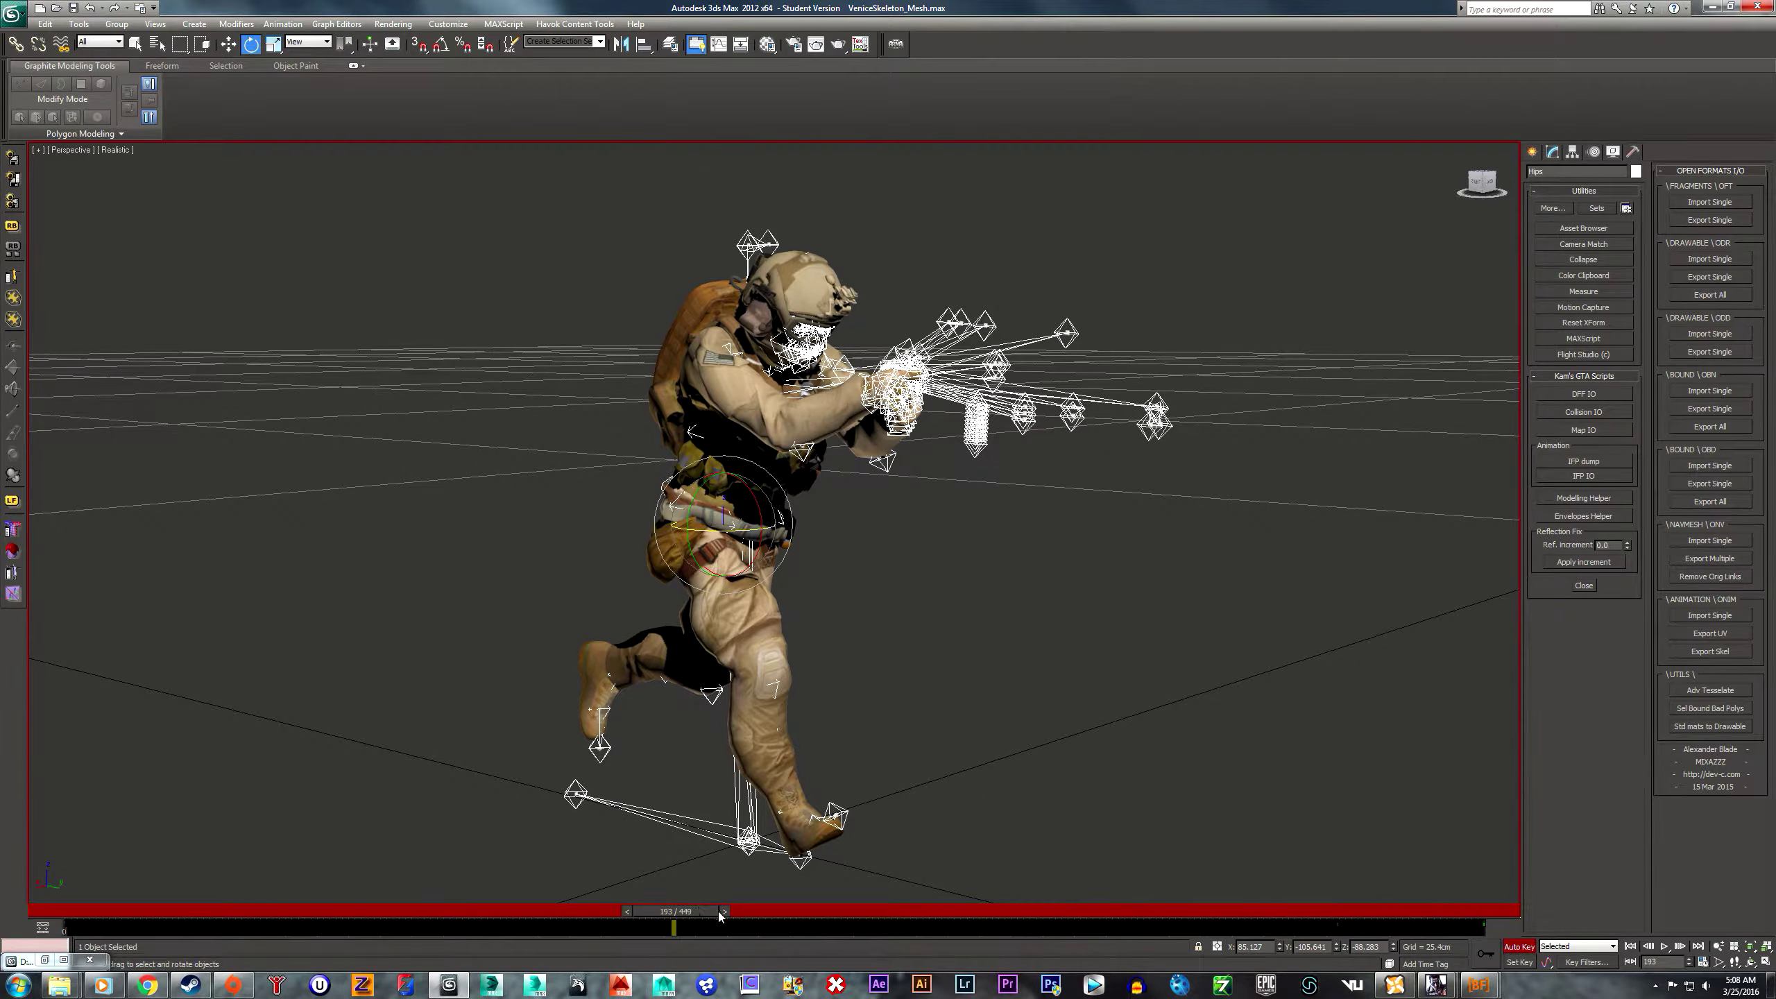
click(721, 912)
drag(1272, 949, 1002, 877)
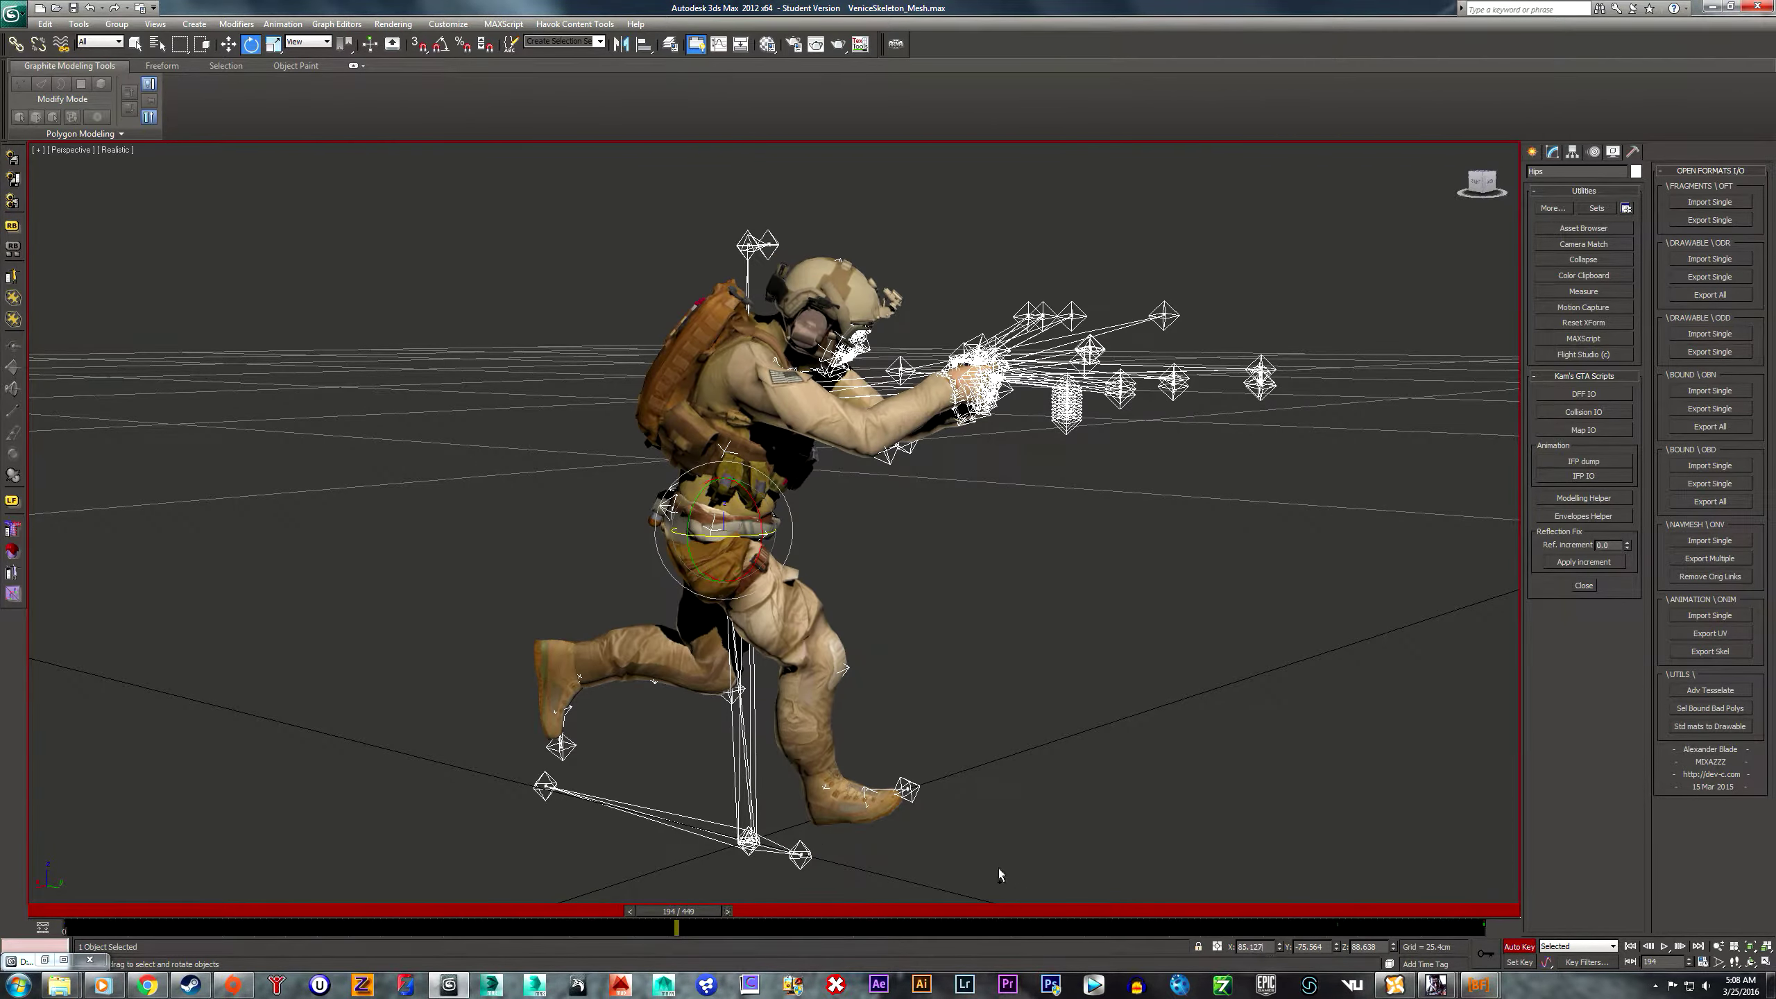
key(ctrl+v)
key(Return)
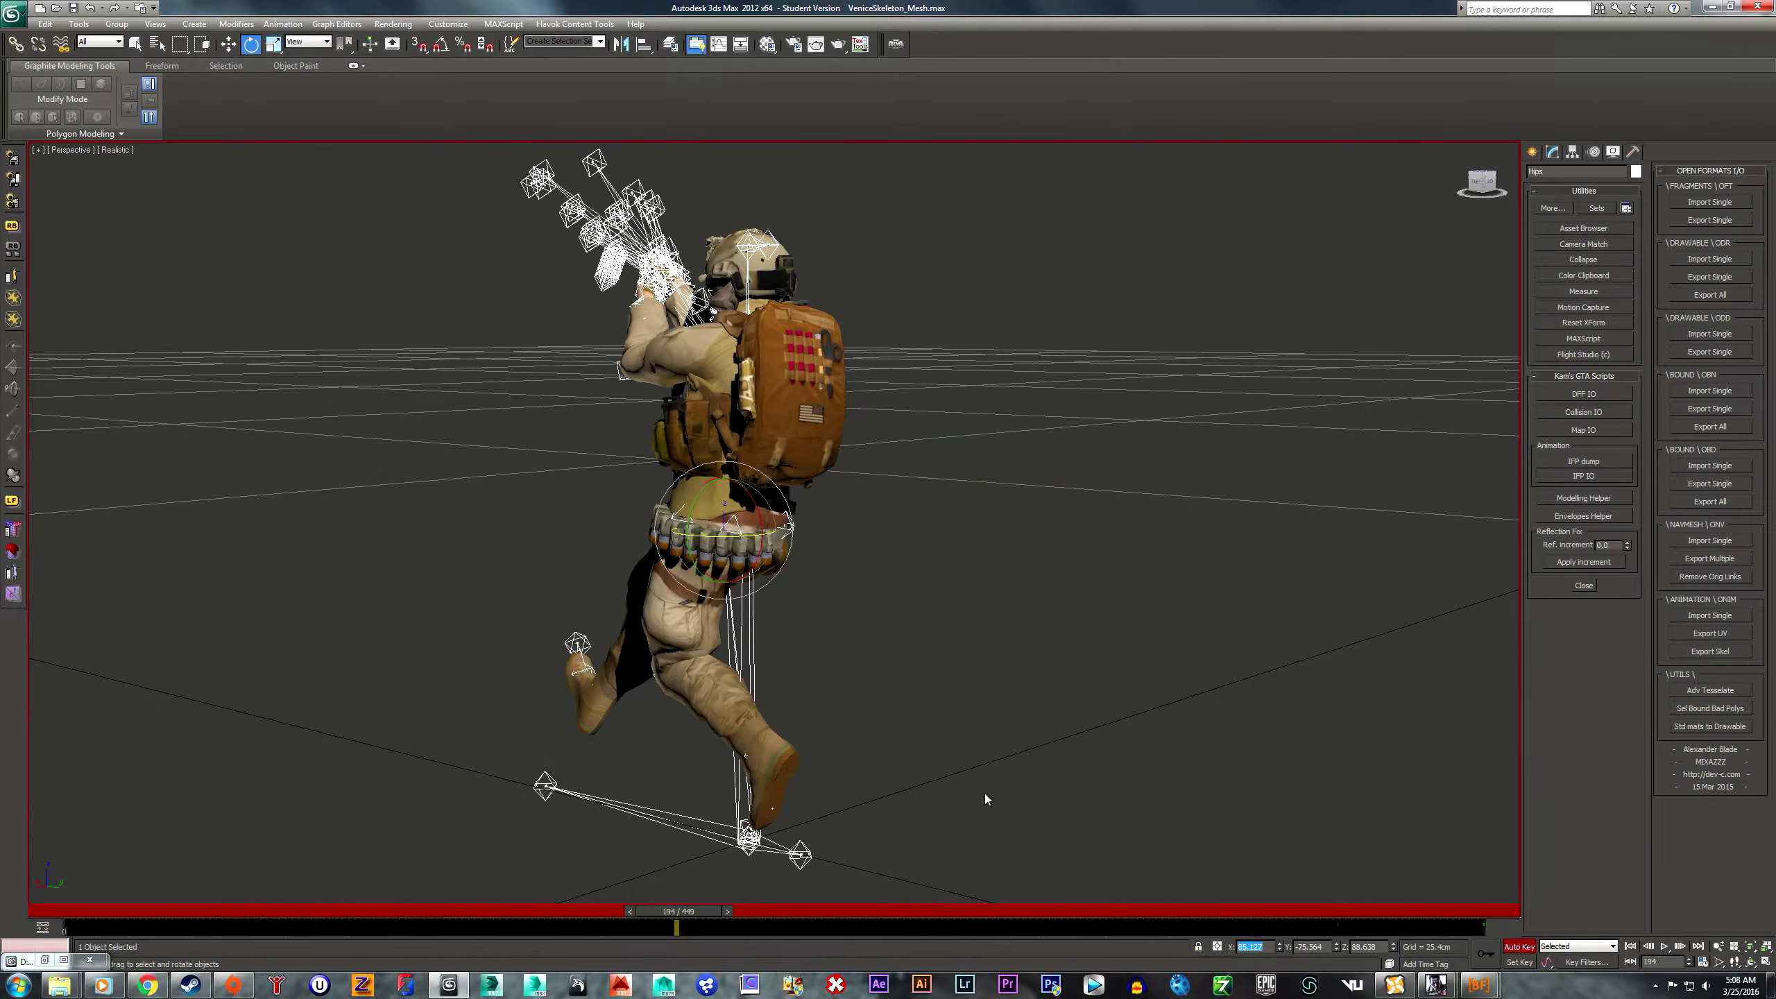
- Copy the Hips bone's Y rotation from frame 193 to frame 194
click(628, 911)
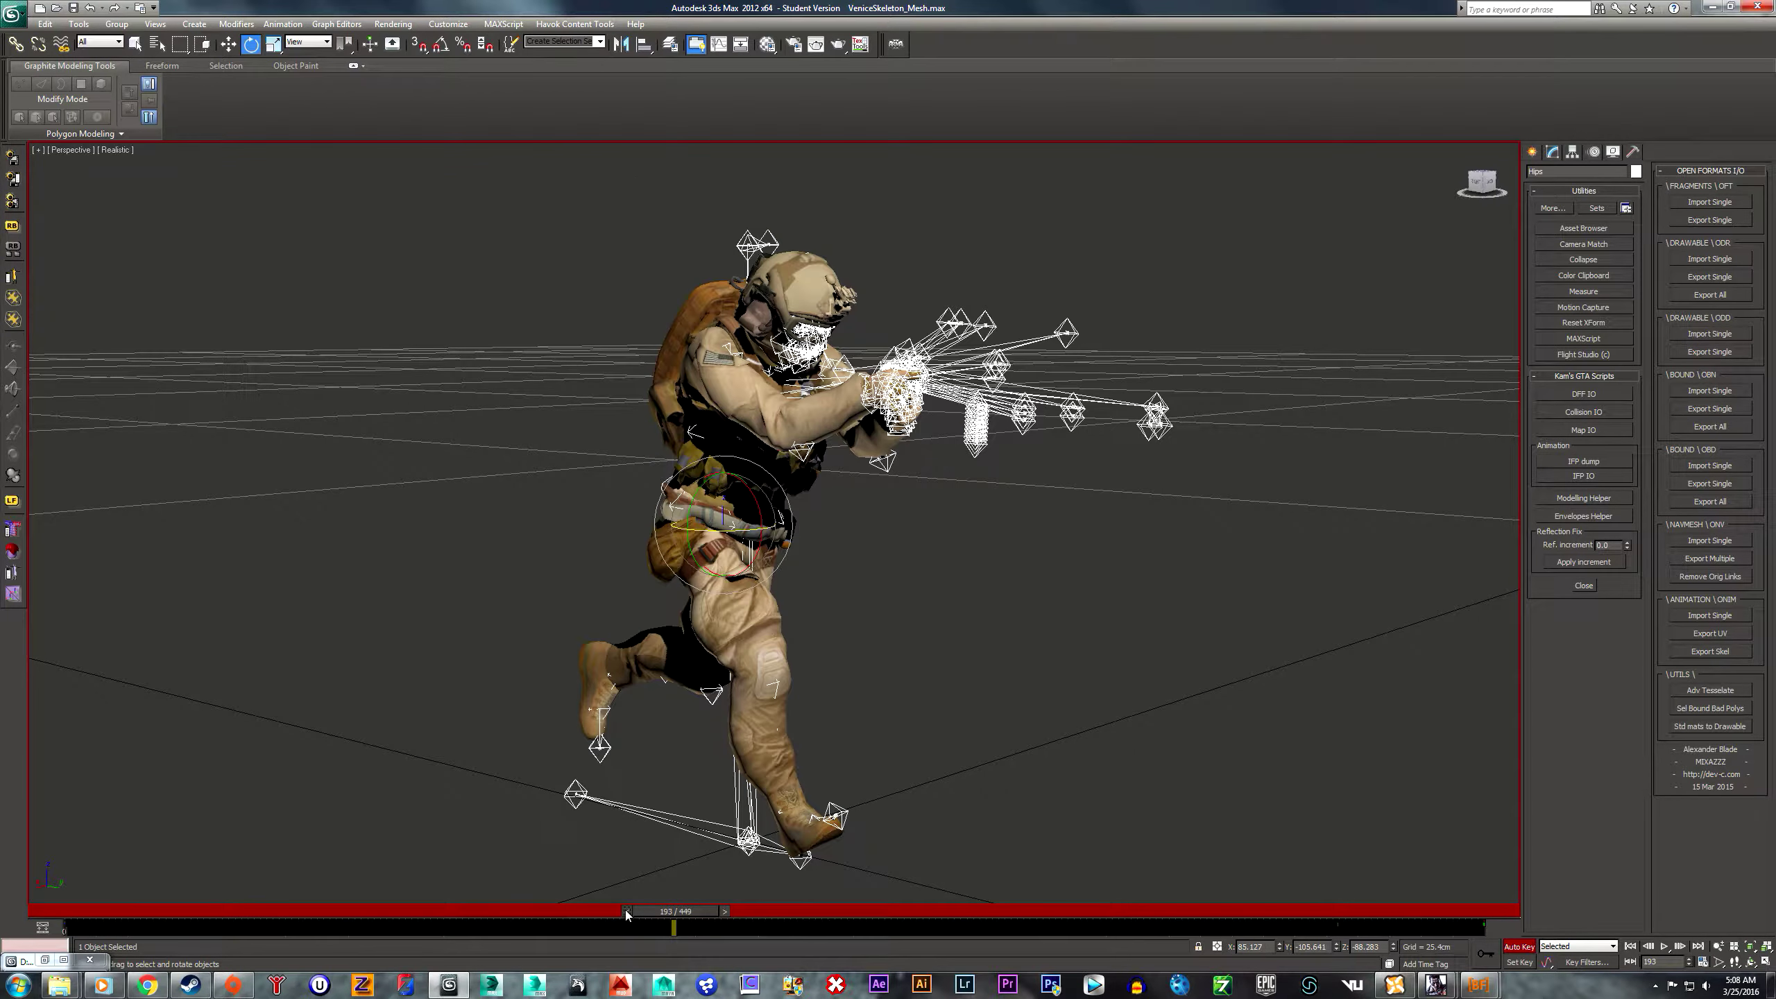
double_click(1325, 948)
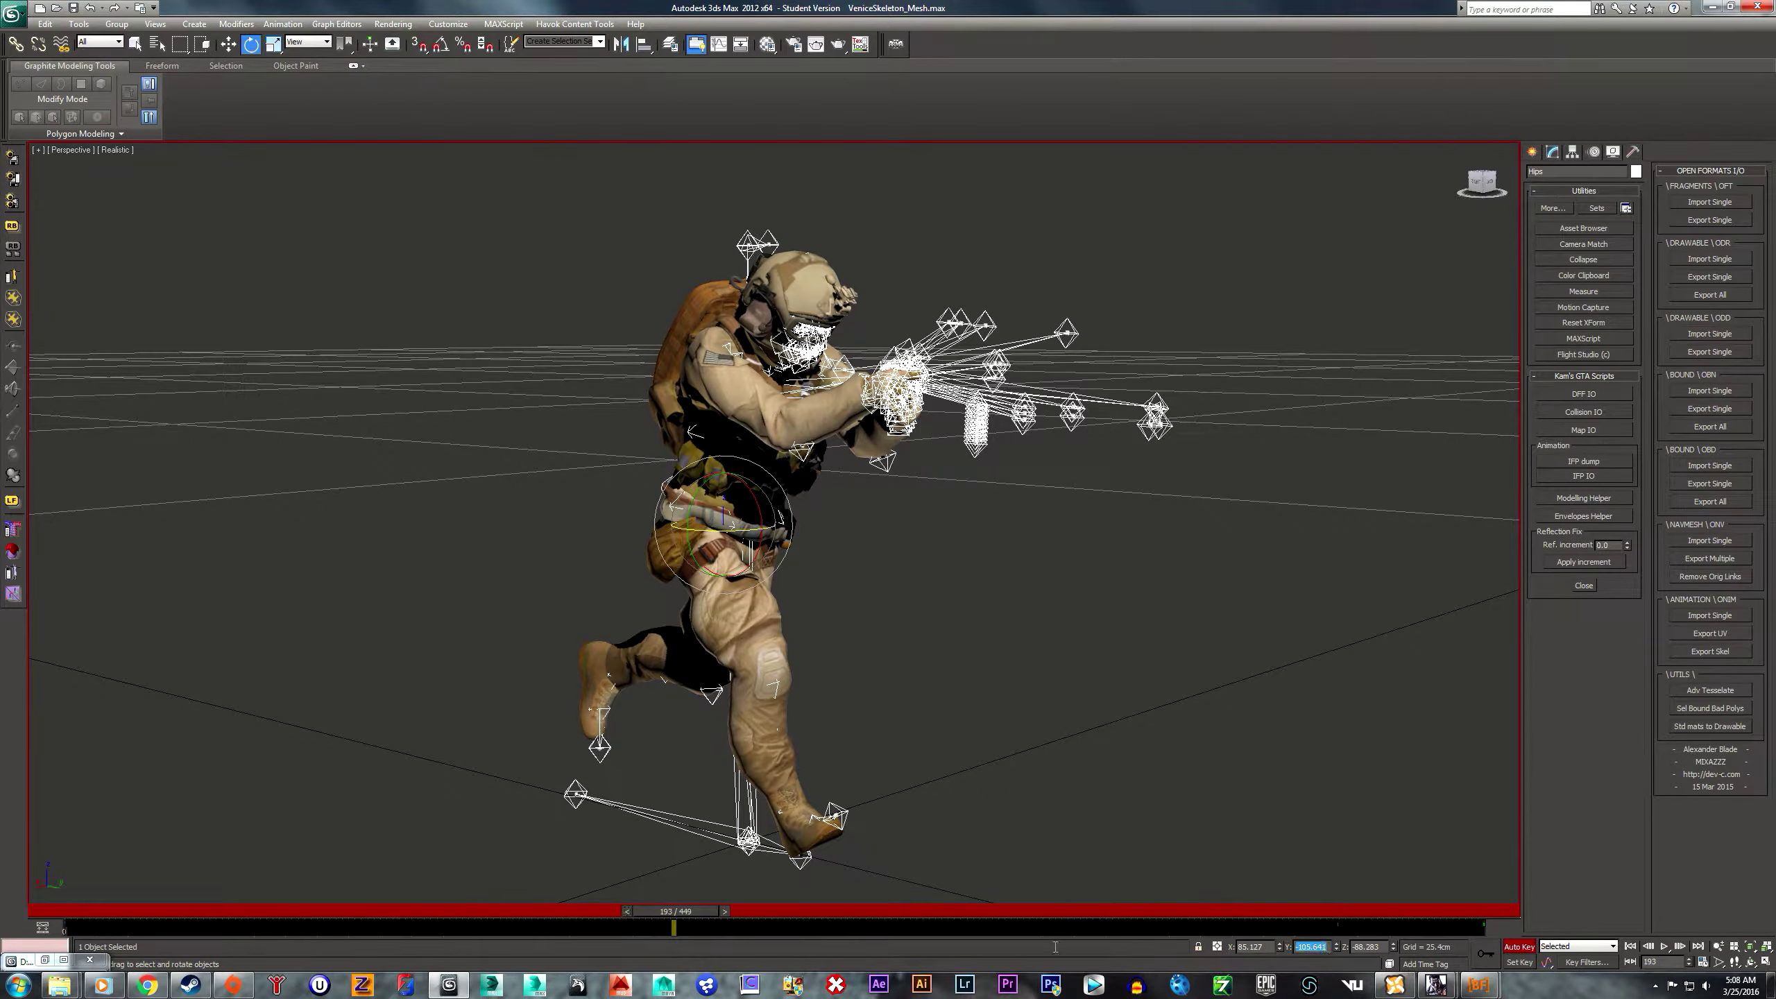
click(725, 912)
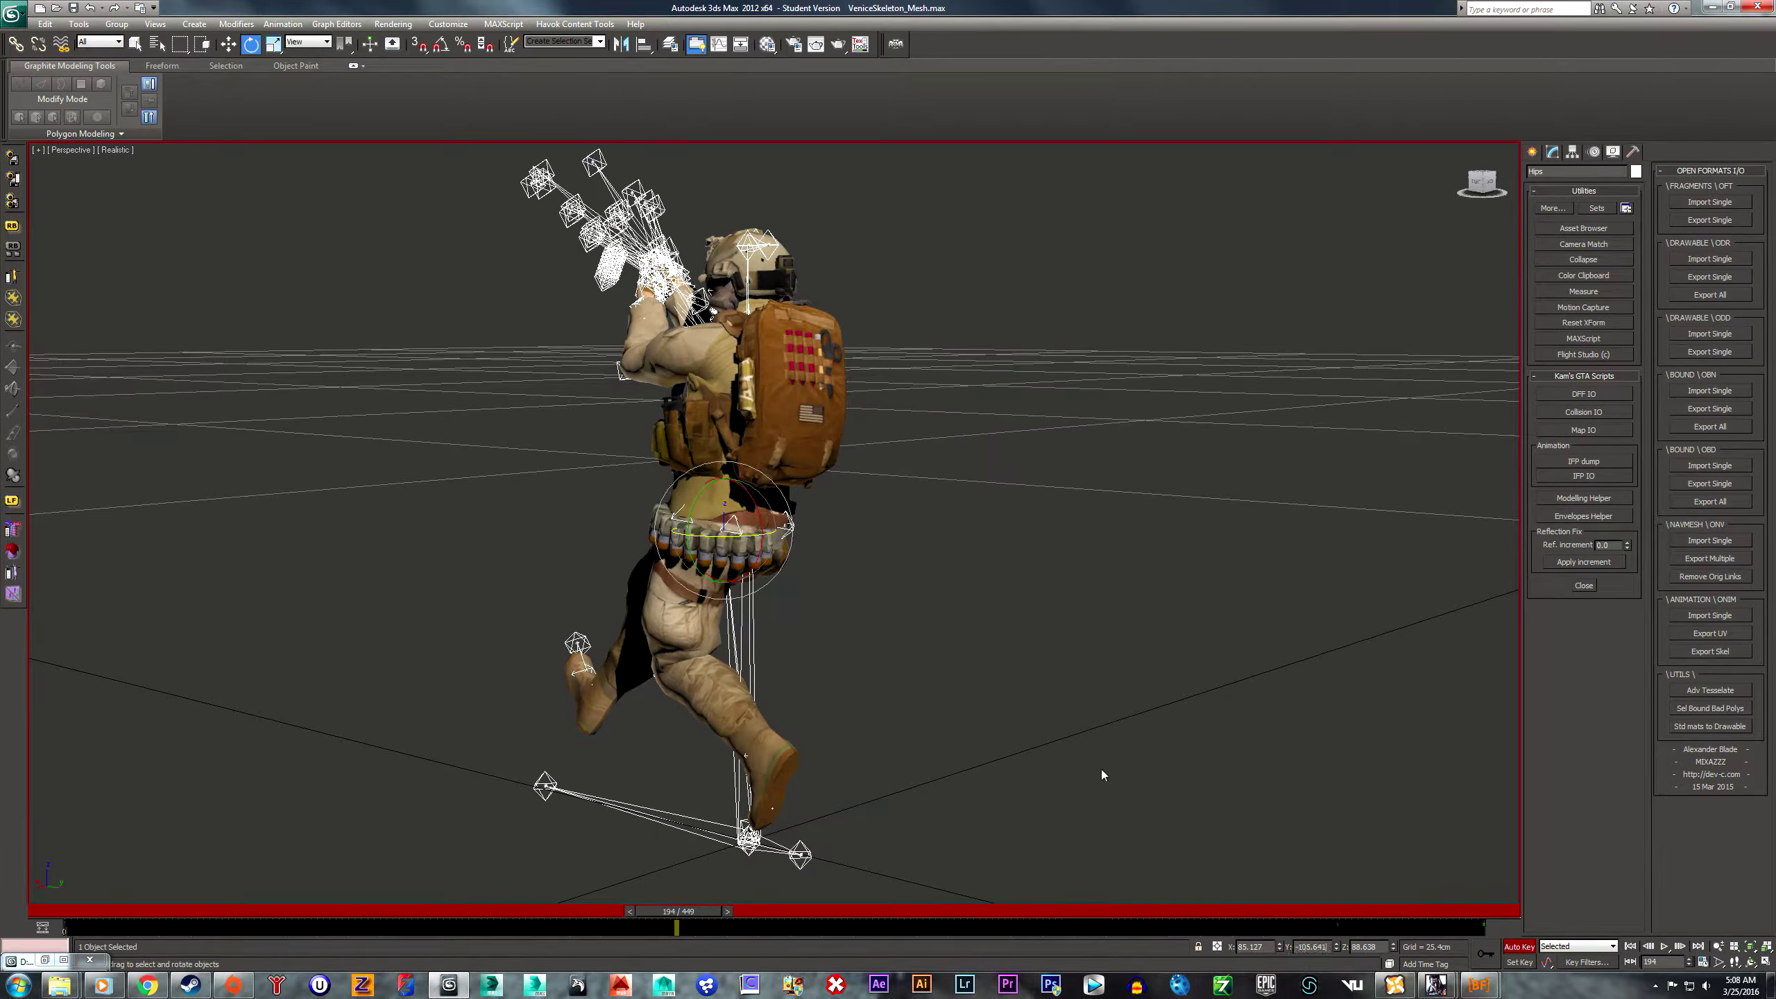
key(Return)
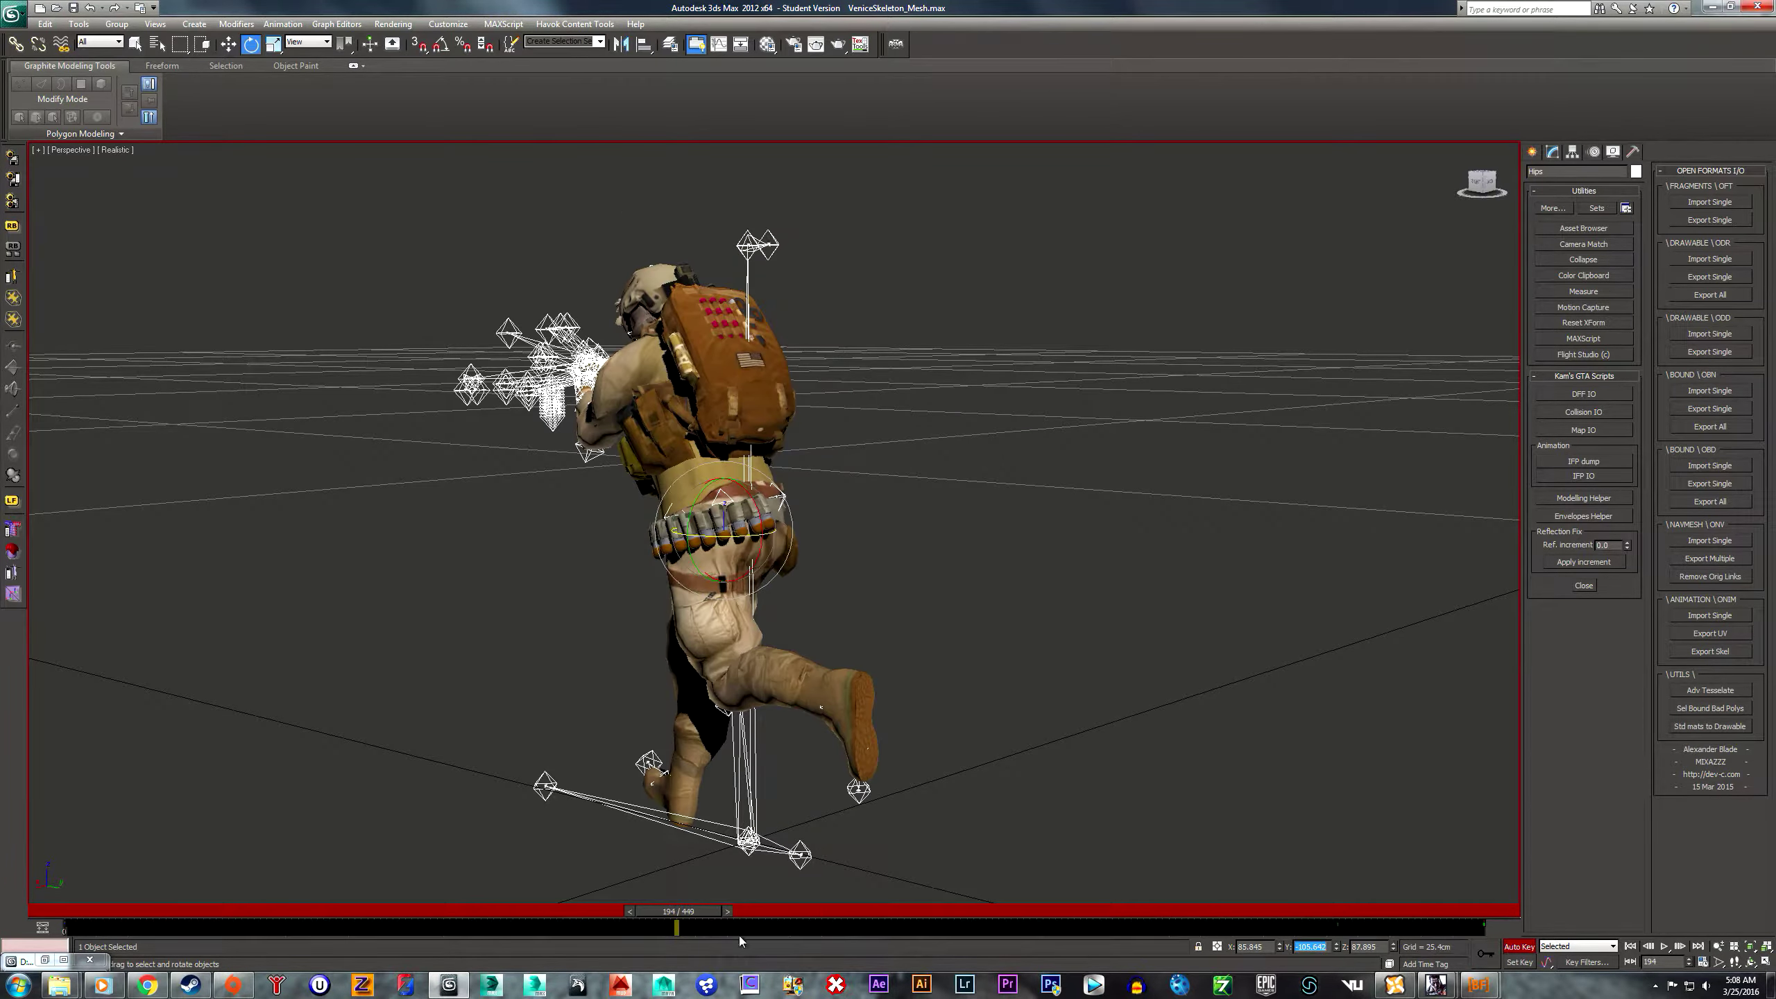
- Copy the Hips bone's Z rotation from frame 193 to frame 194 and turn off Auto Key
click(629, 912)
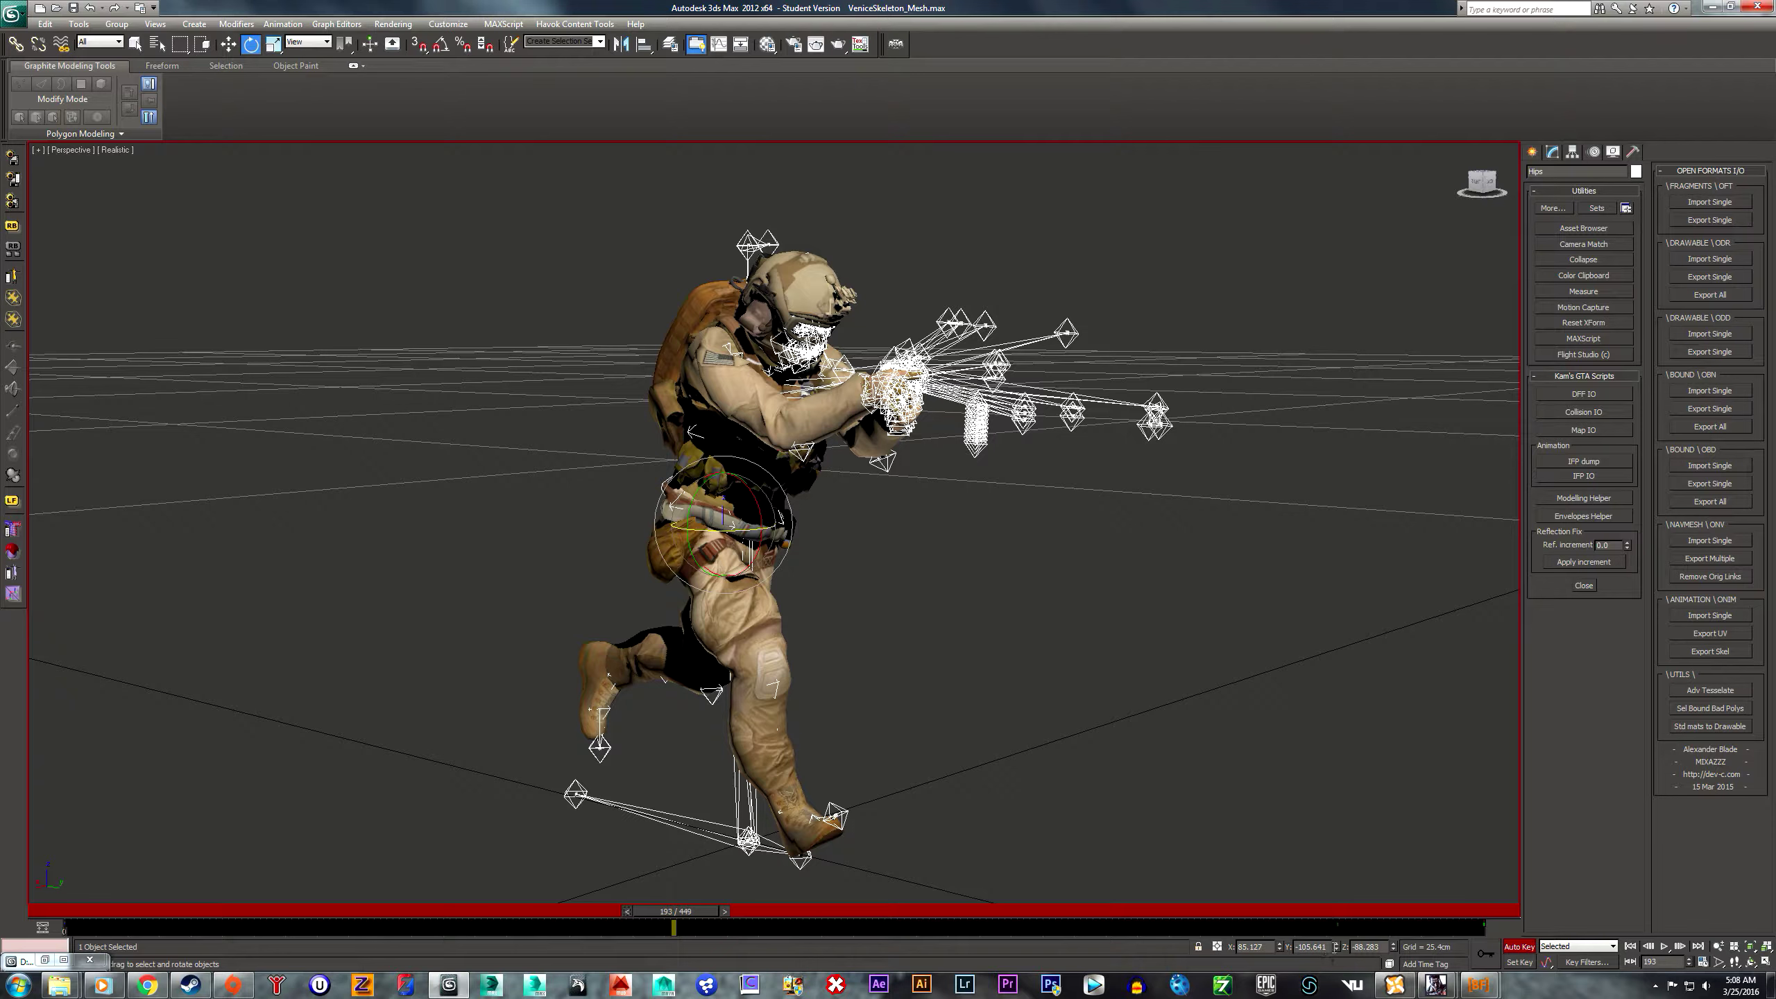
double_click(1365, 947)
key(ctrl+c)
click(725, 911)
double_click(1379, 947)
key(ctrl+v)
key(Return)
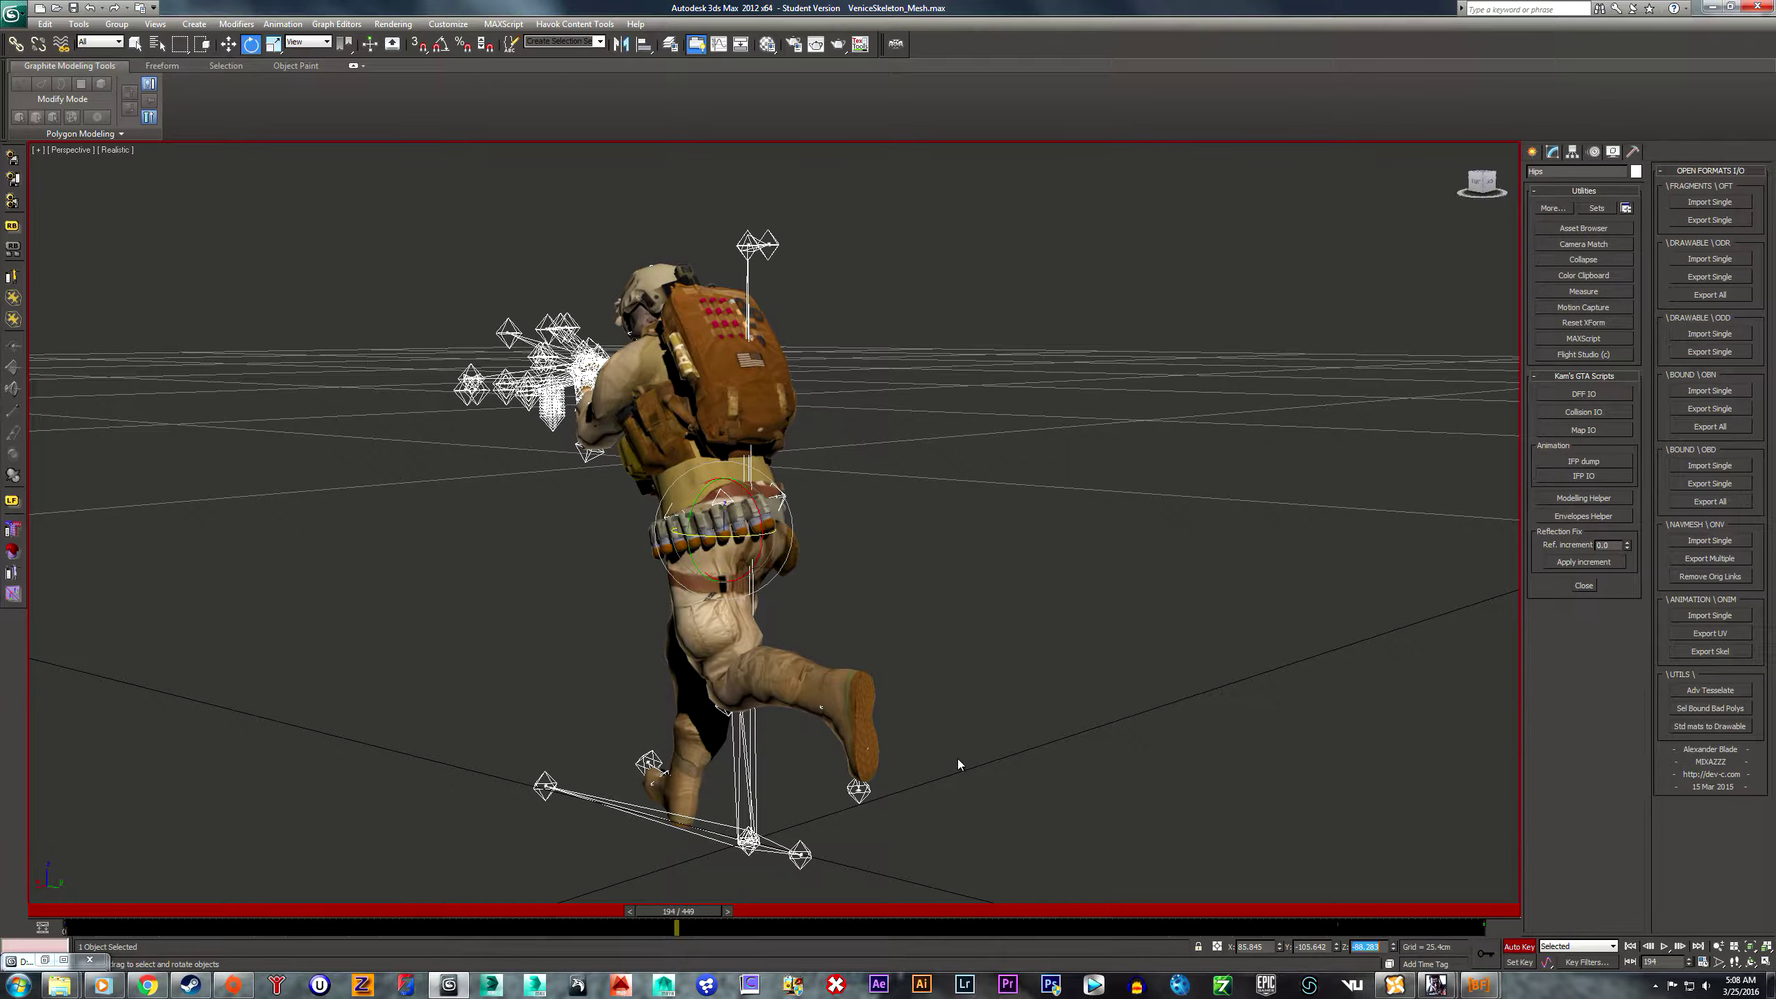
click(1520, 948)
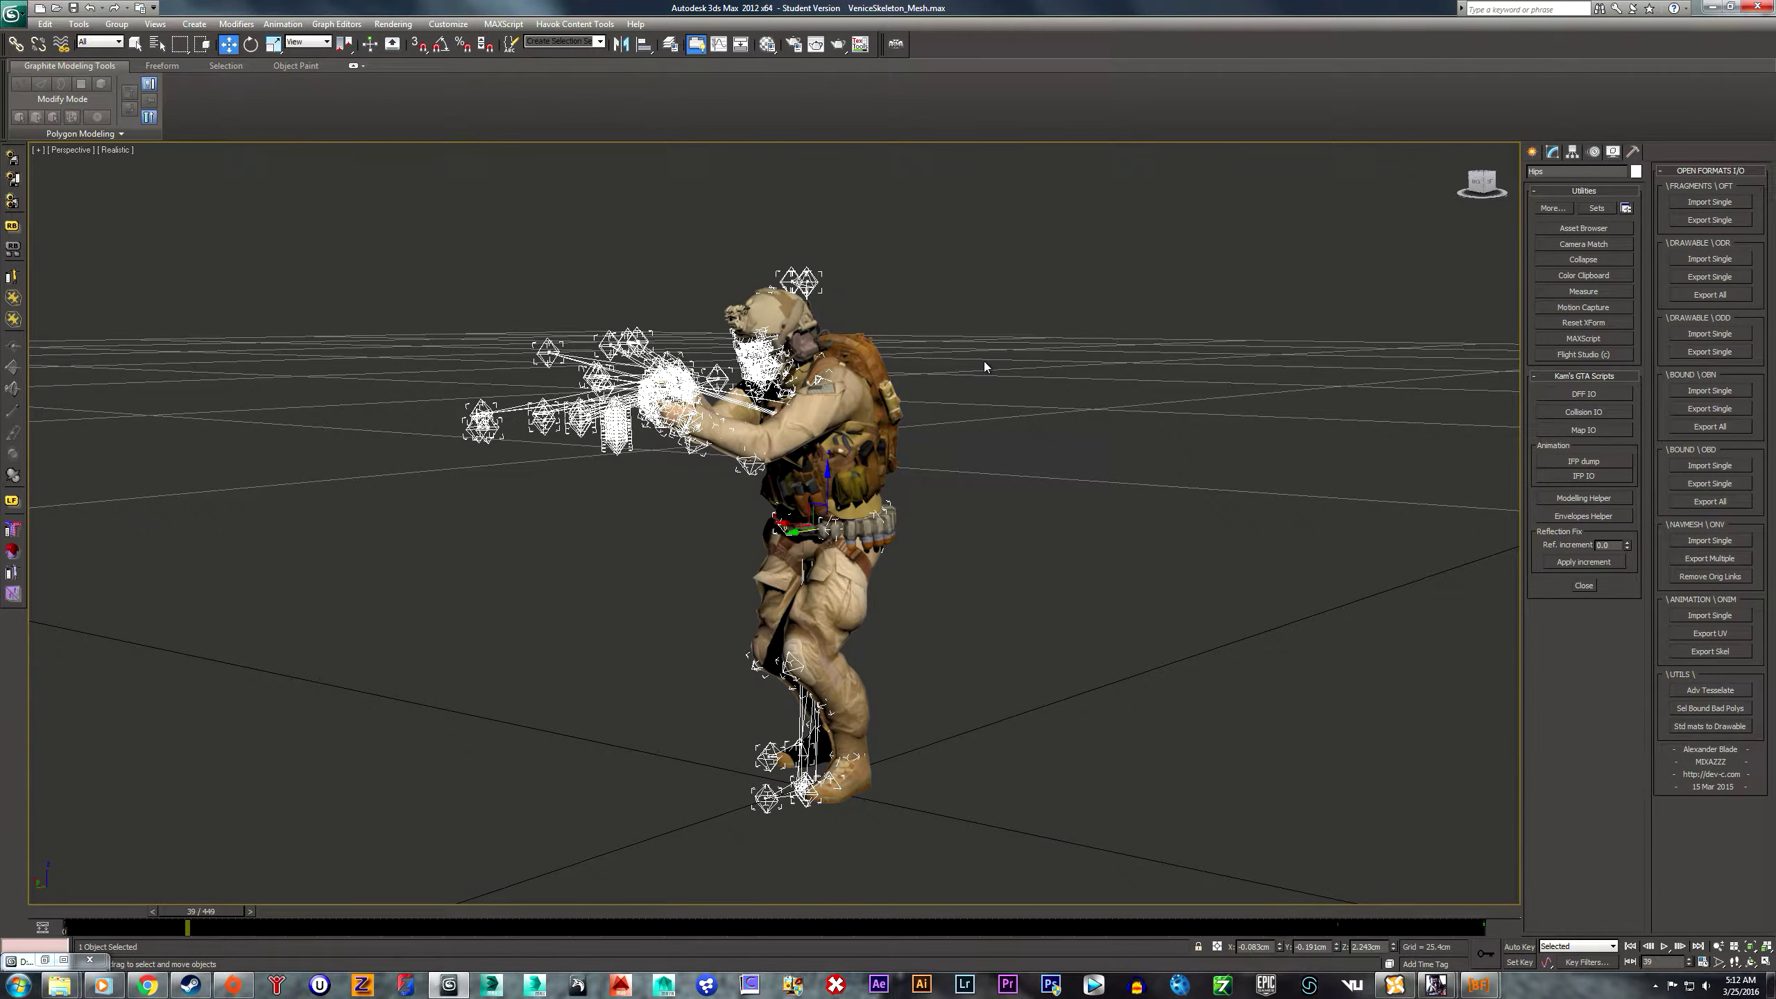
- Reopen the recent scene VeniceSkeleton_Mesh.max without saving the current changes
alt+middle_drag(1048, 542, 1096, 537)
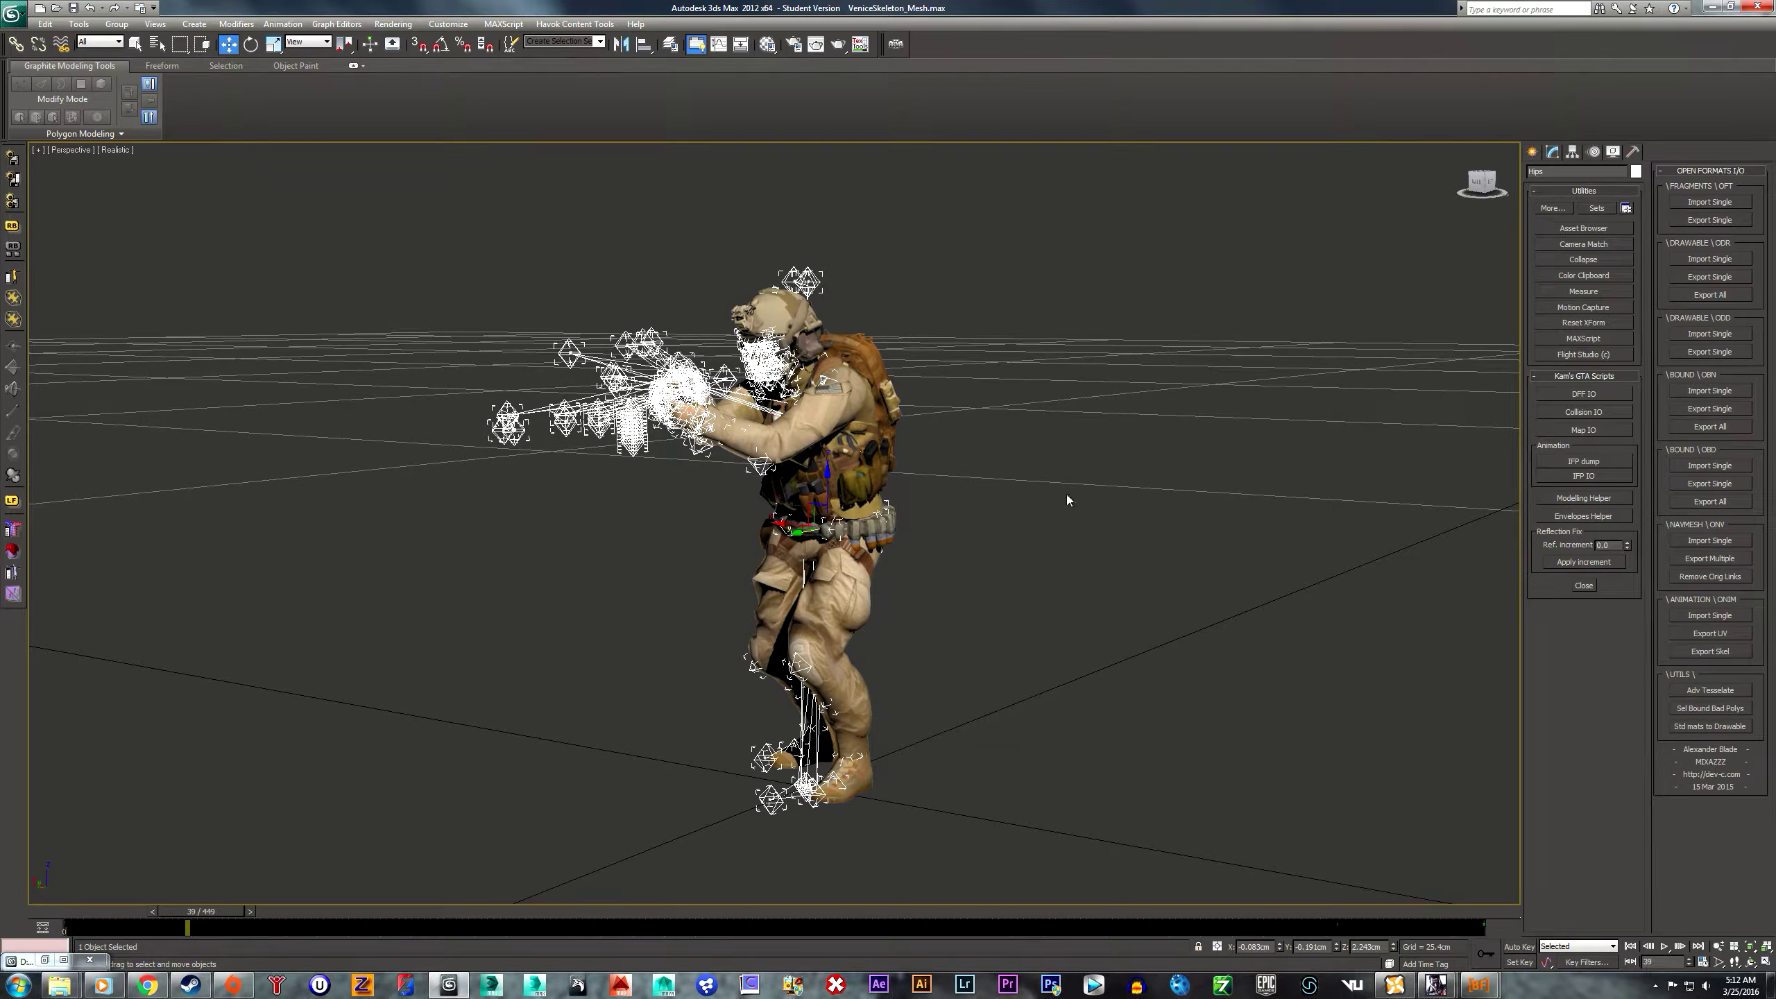
click(14, 14)
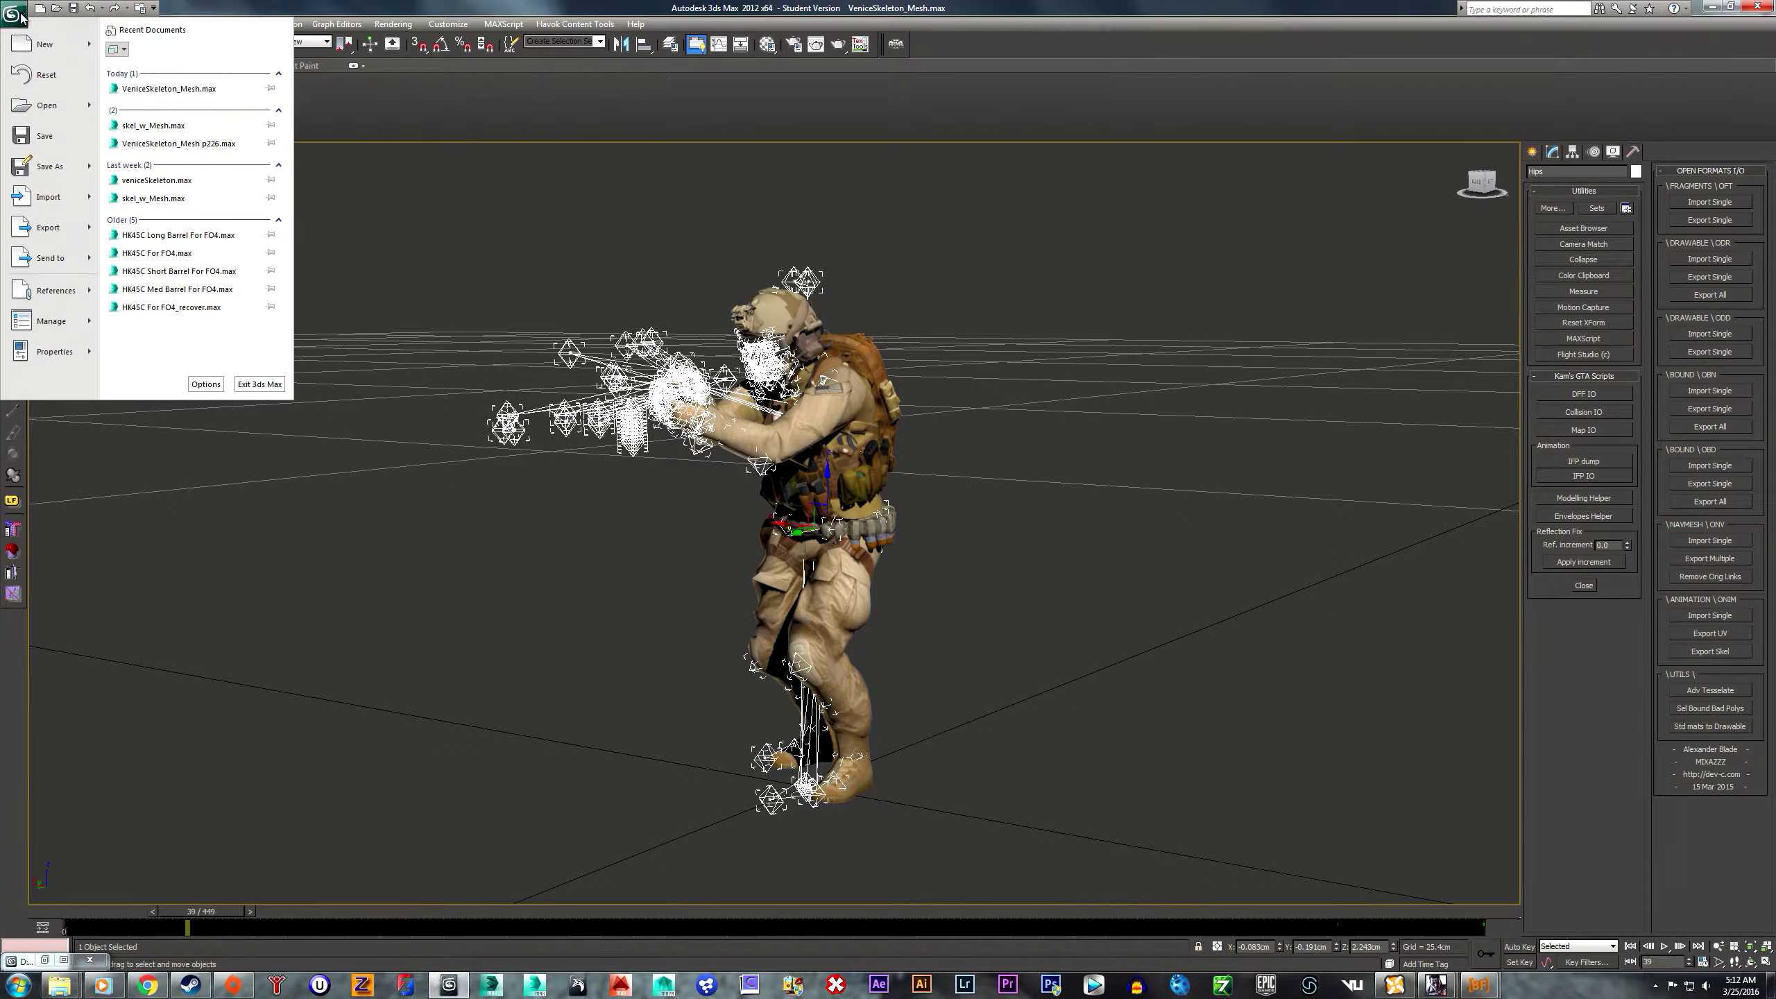
click(202, 91)
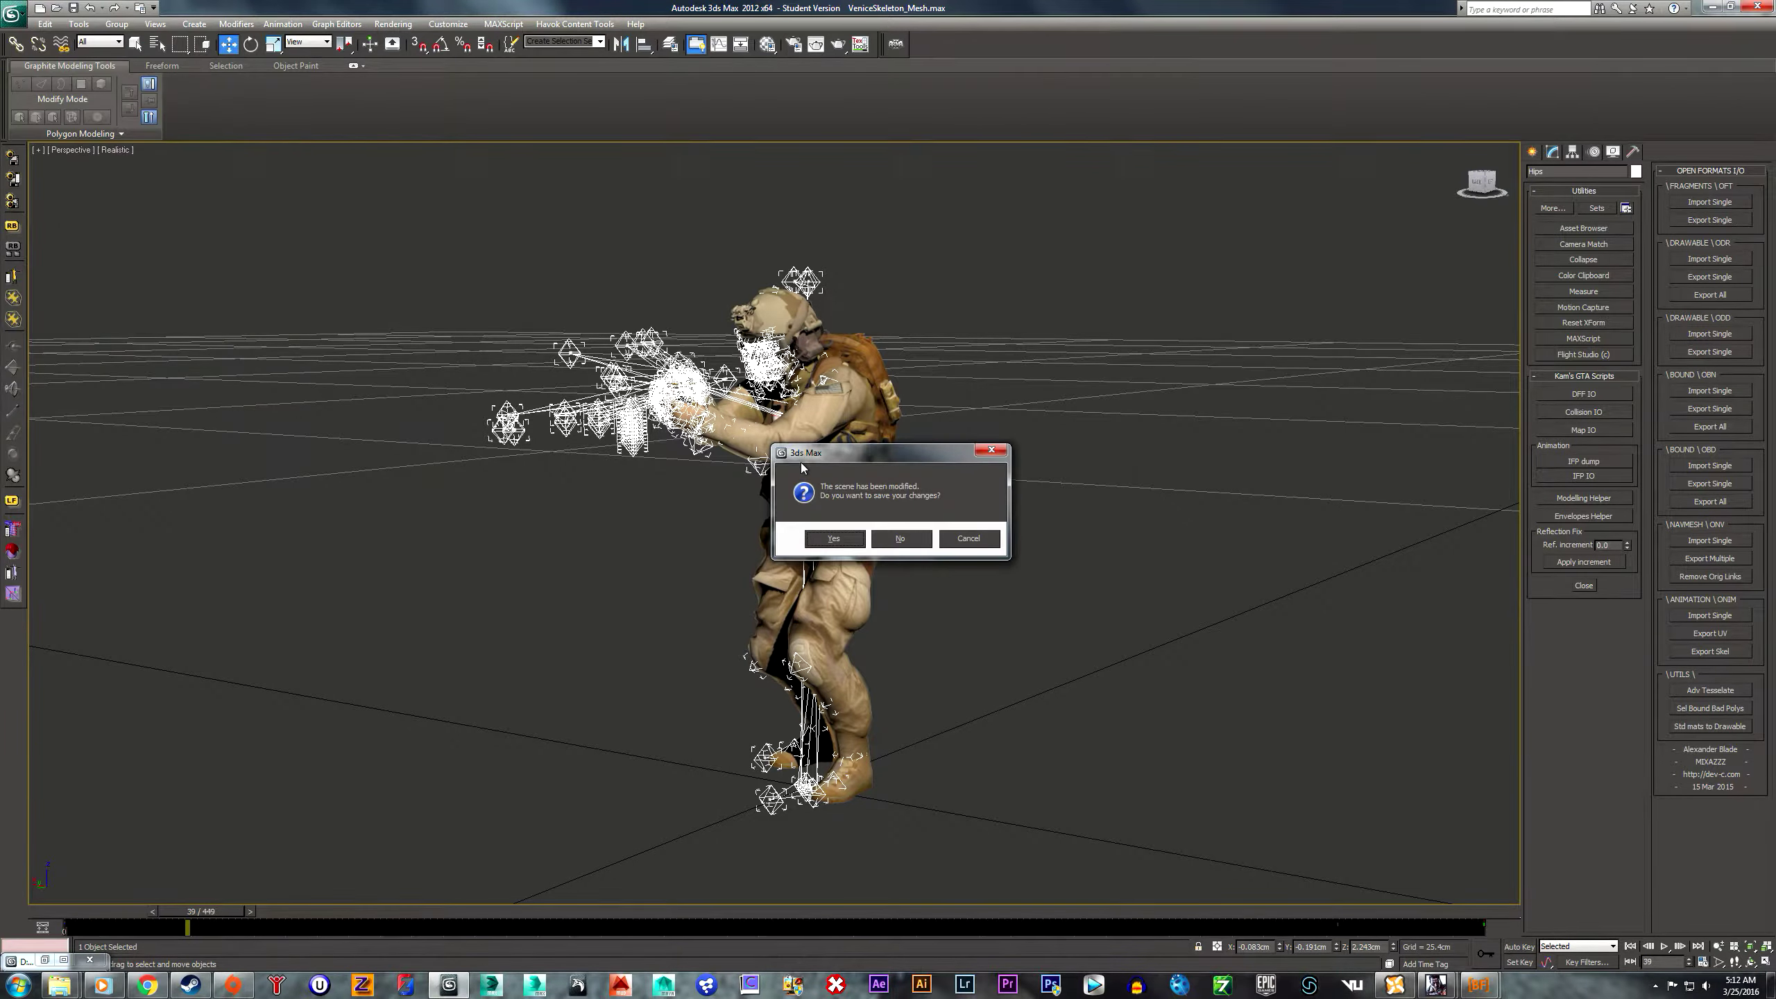
click(902, 538)
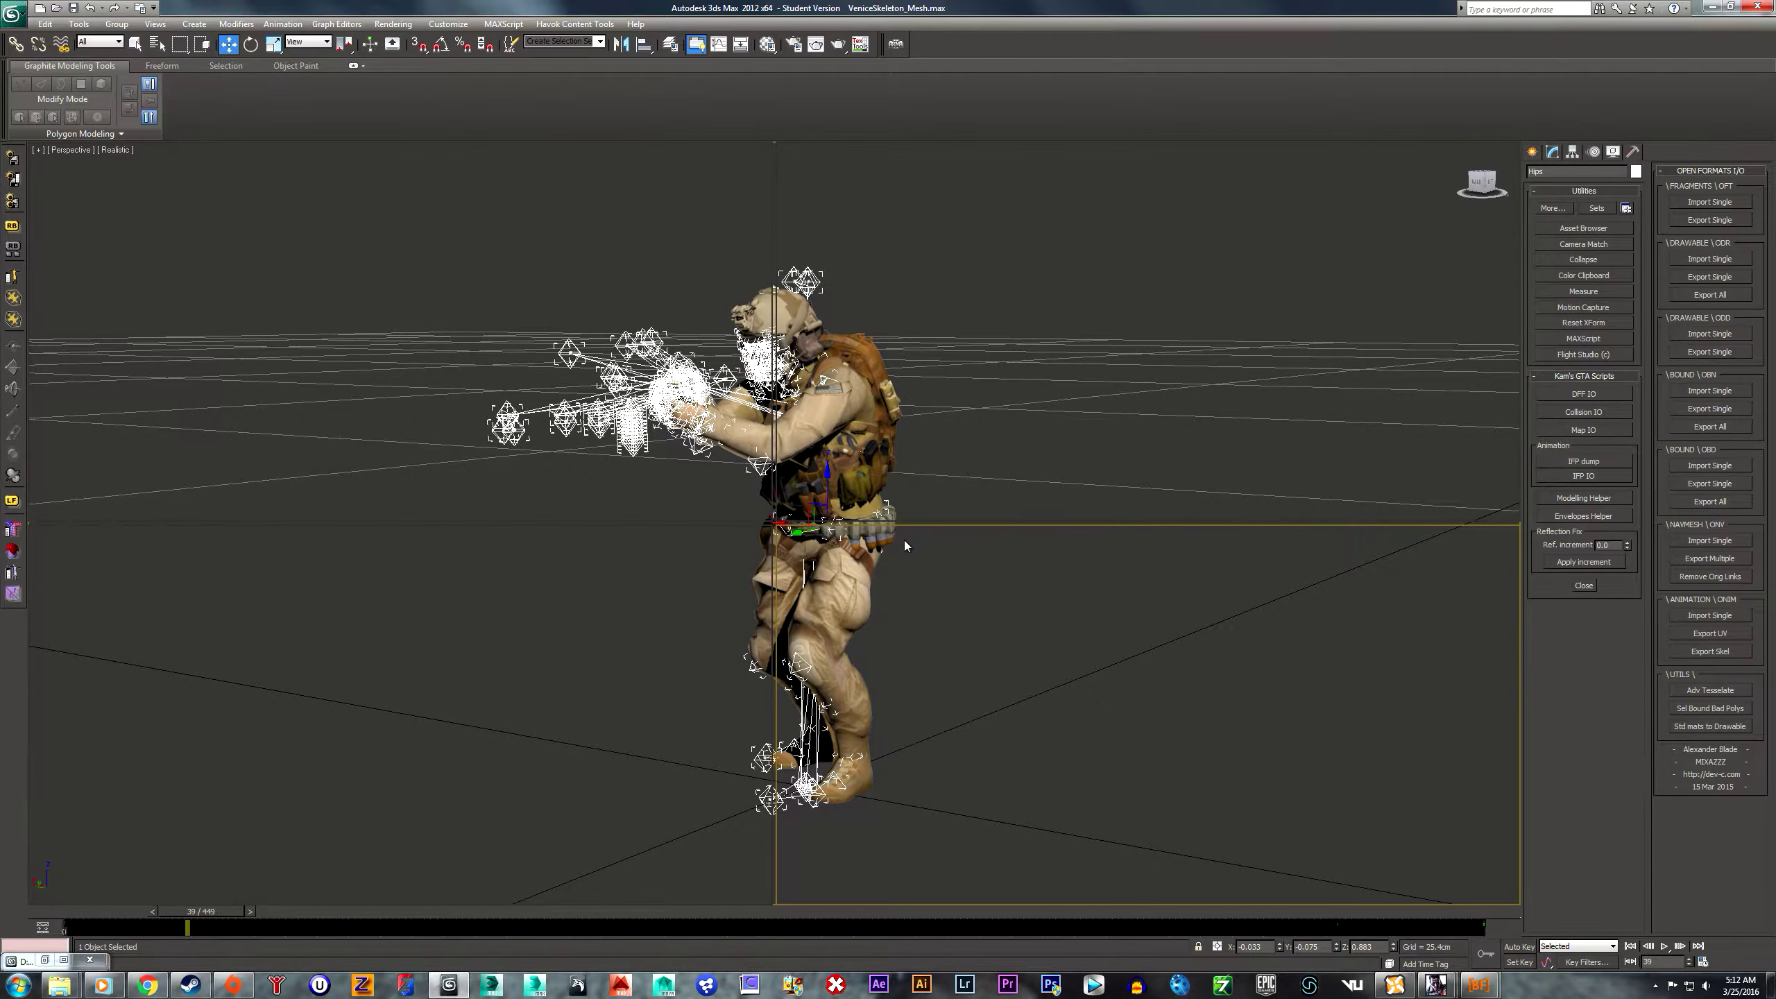
scroll(1082, 598, down, 10)
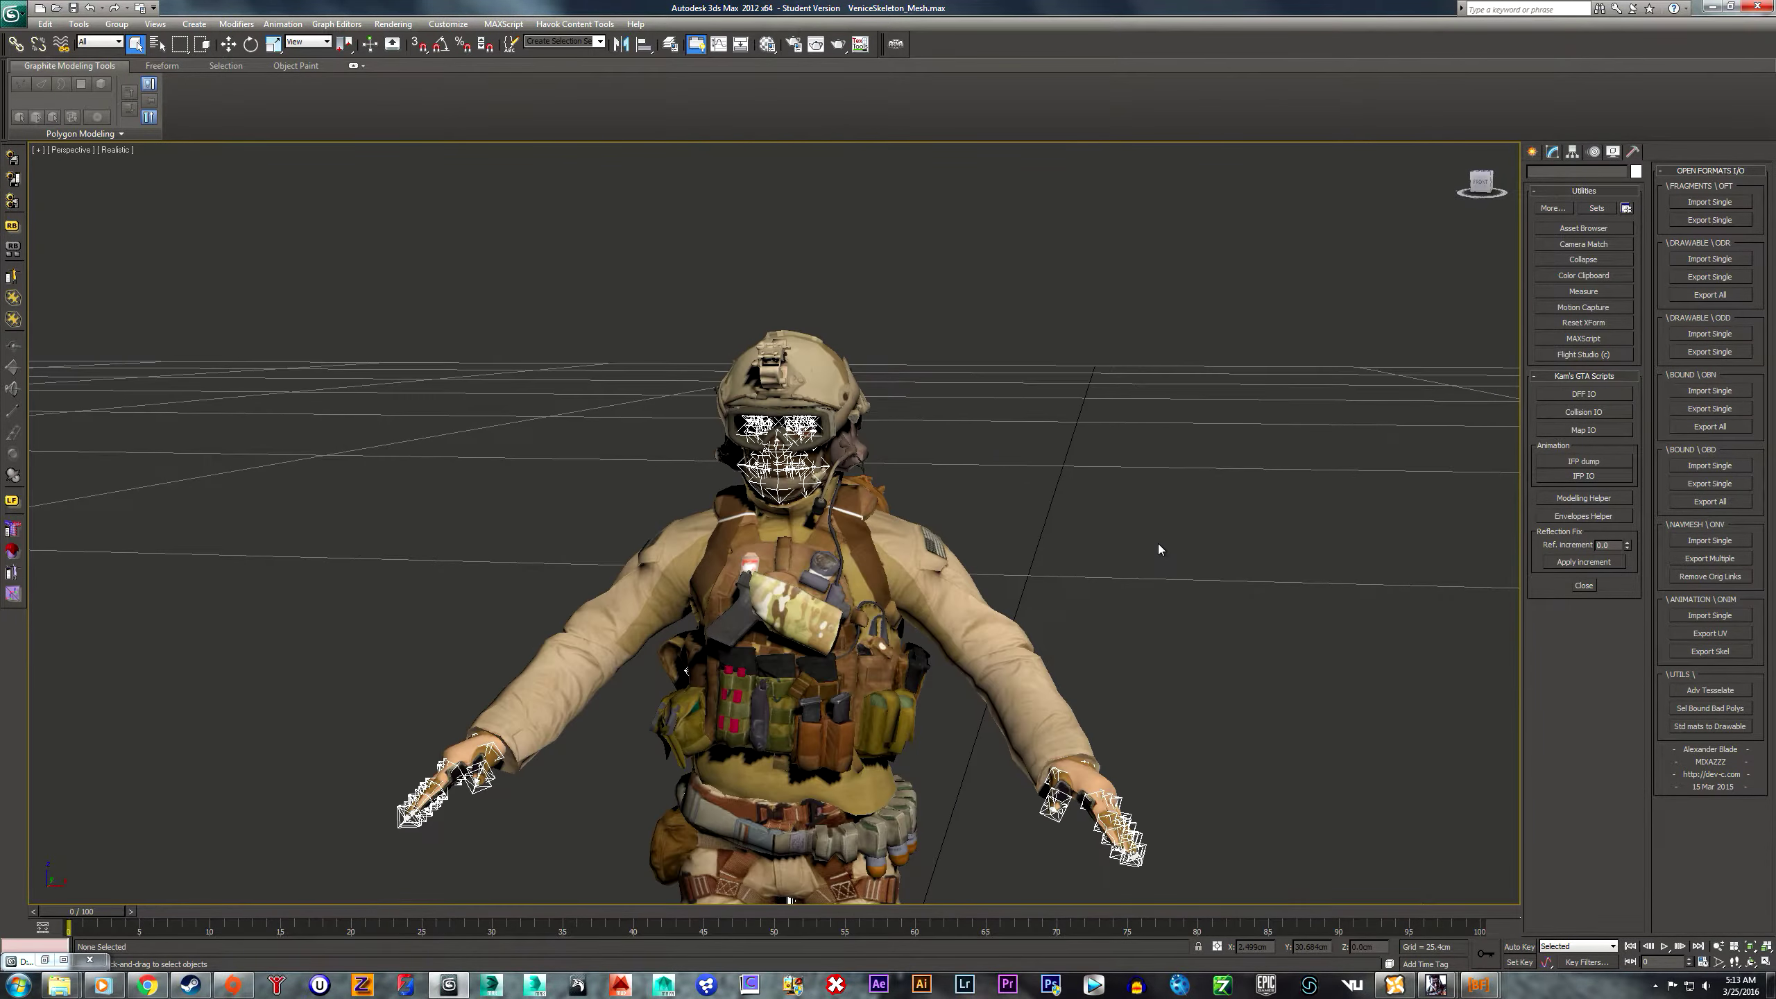
- Restore the MAXScript editor and set Model_Scale to 1 in the BF4 mesh Importer script
scroll(1072, 699, down, 3)
middle_drag(1072, 699, 1090, 444)
scroll(1113, 583, up, 3)
scroll(1113, 607, up, 3)
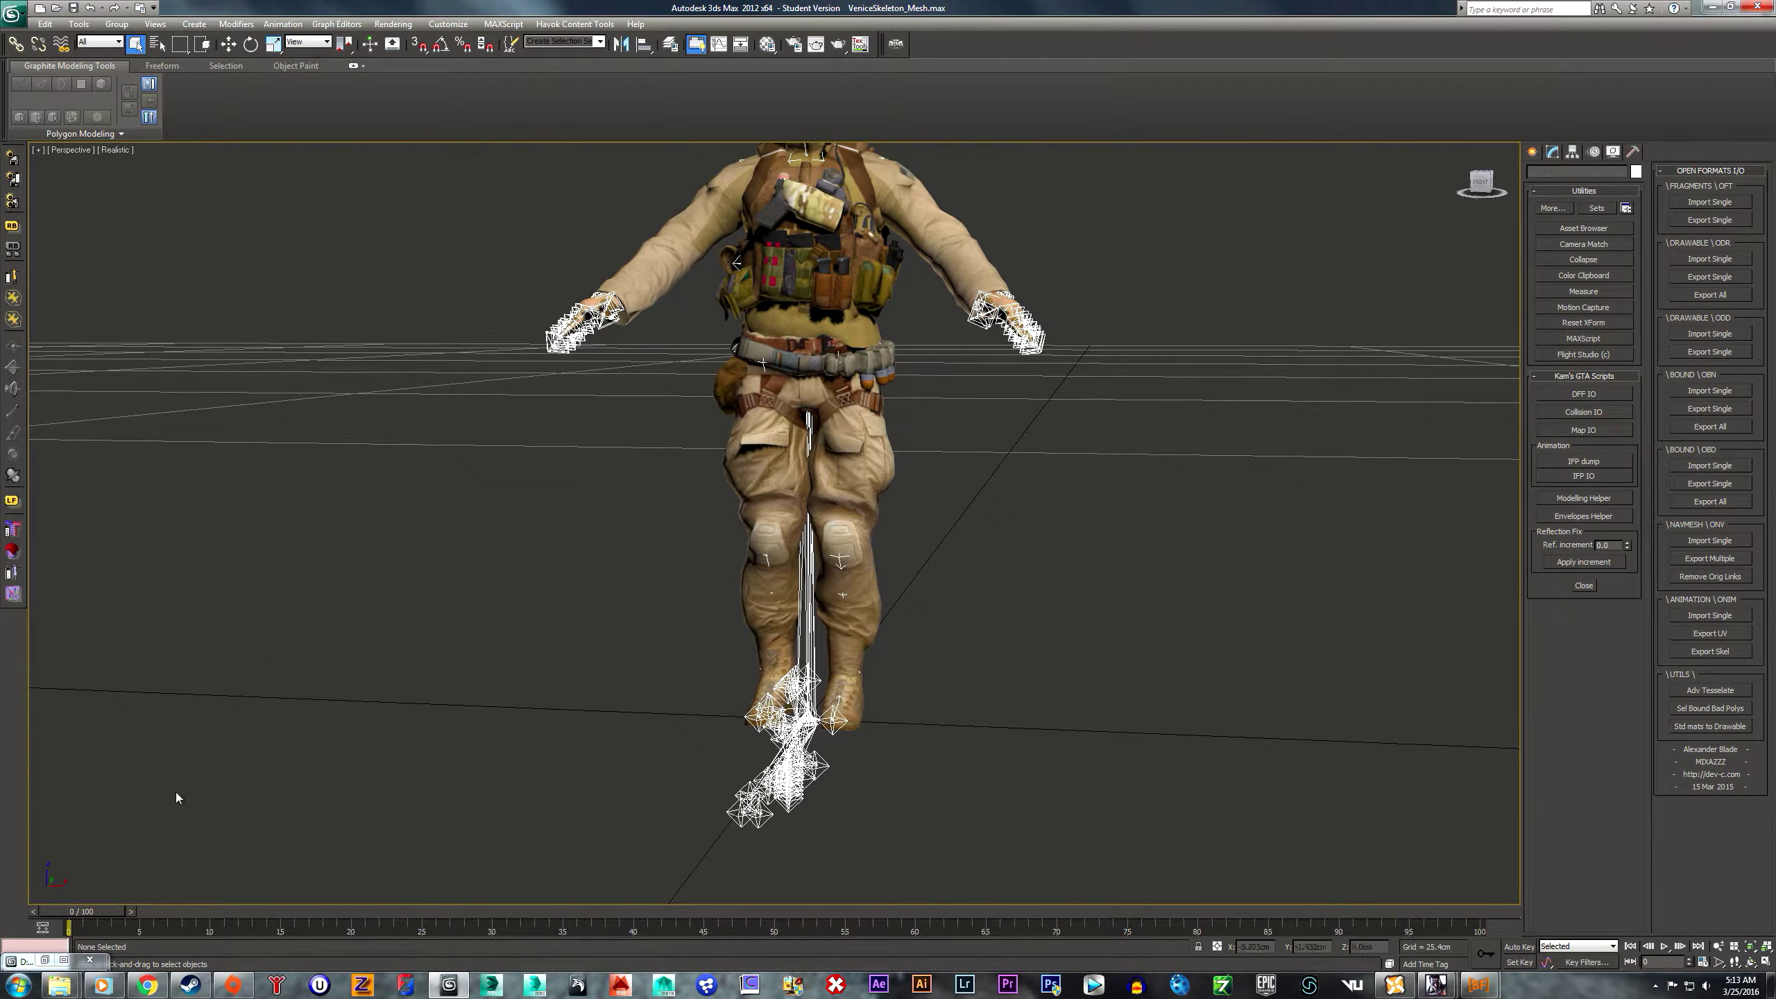
click(45, 960)
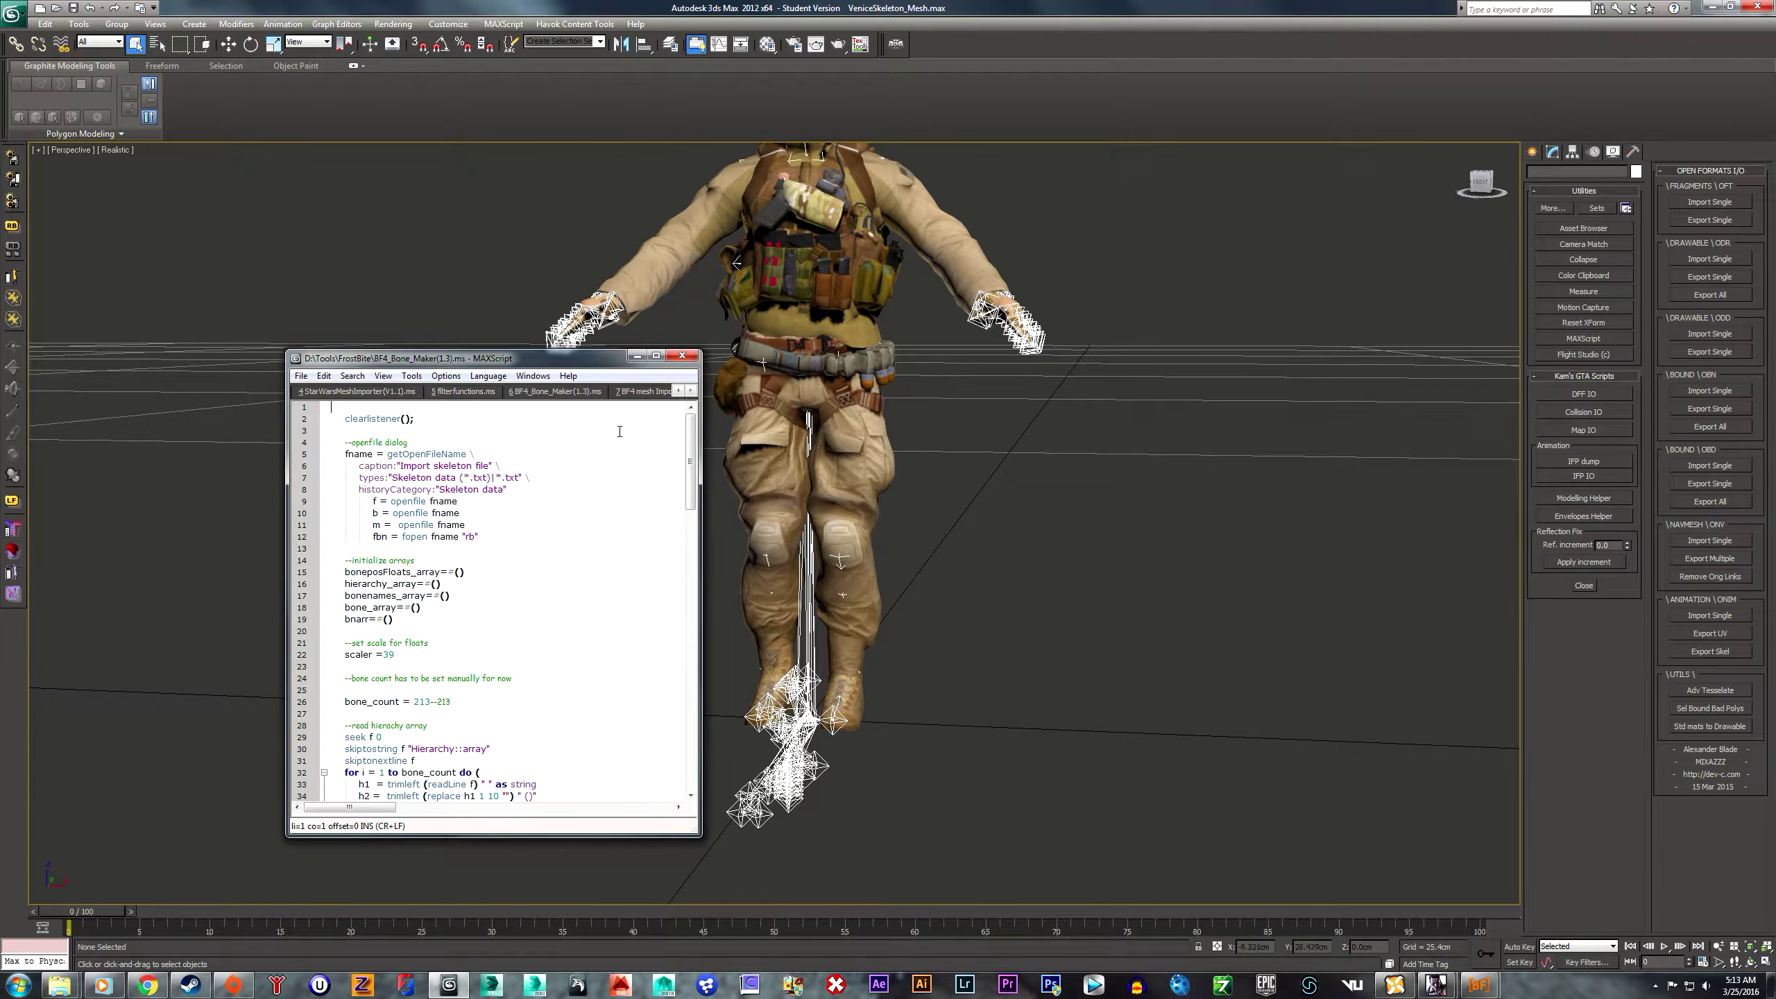
click(646, 393)
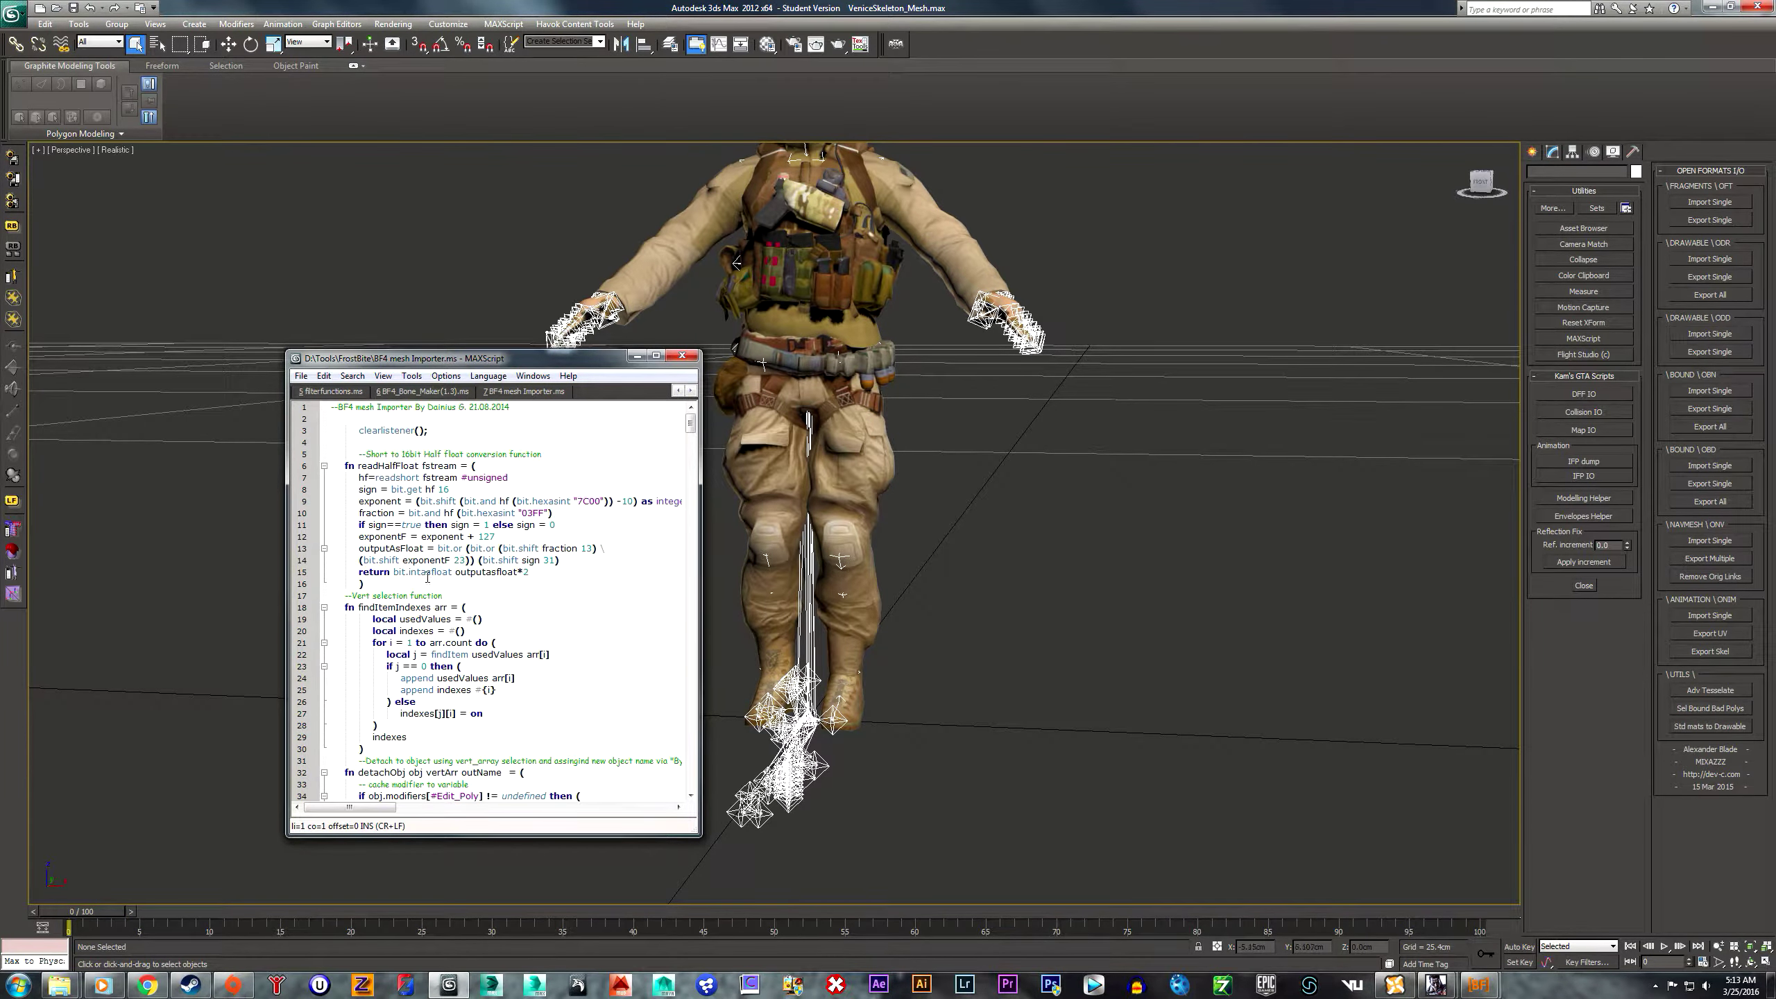
scroll(427, 578, down, 20)
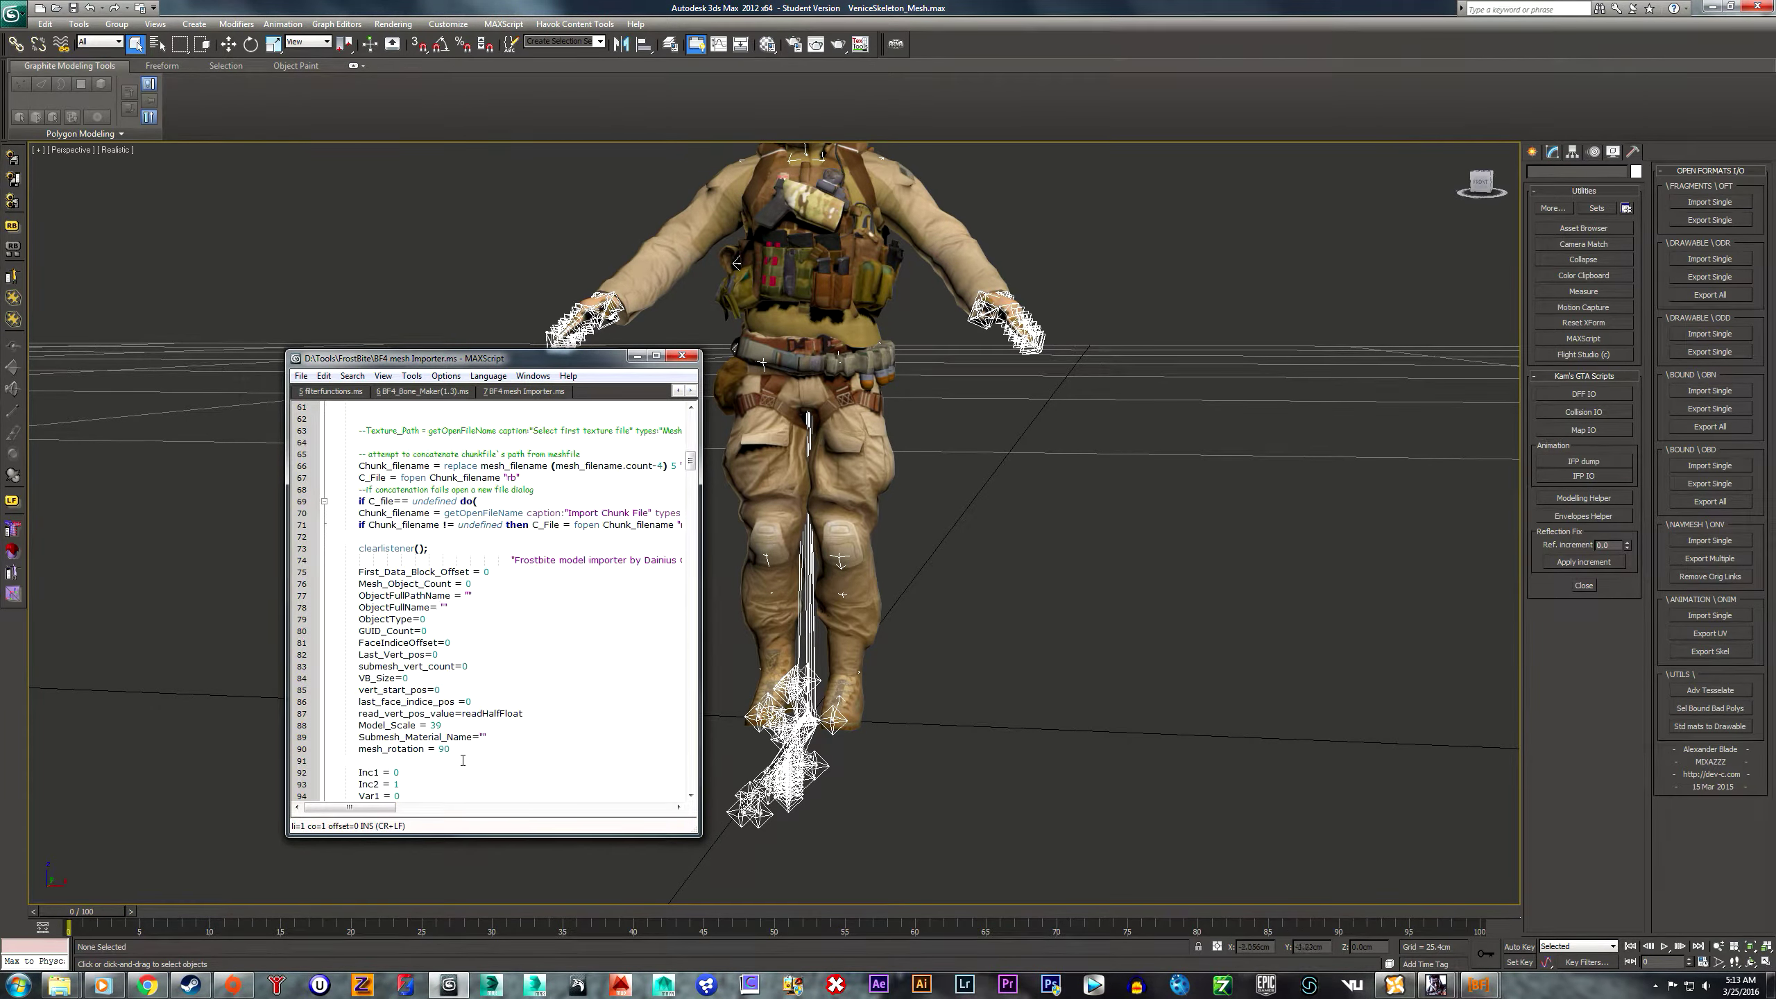
click(446, 726)
key(BackSpace)
- Evaluate the mesh importer script to import p226.mesh, and close the map channel and layer windows
click(412, 376)
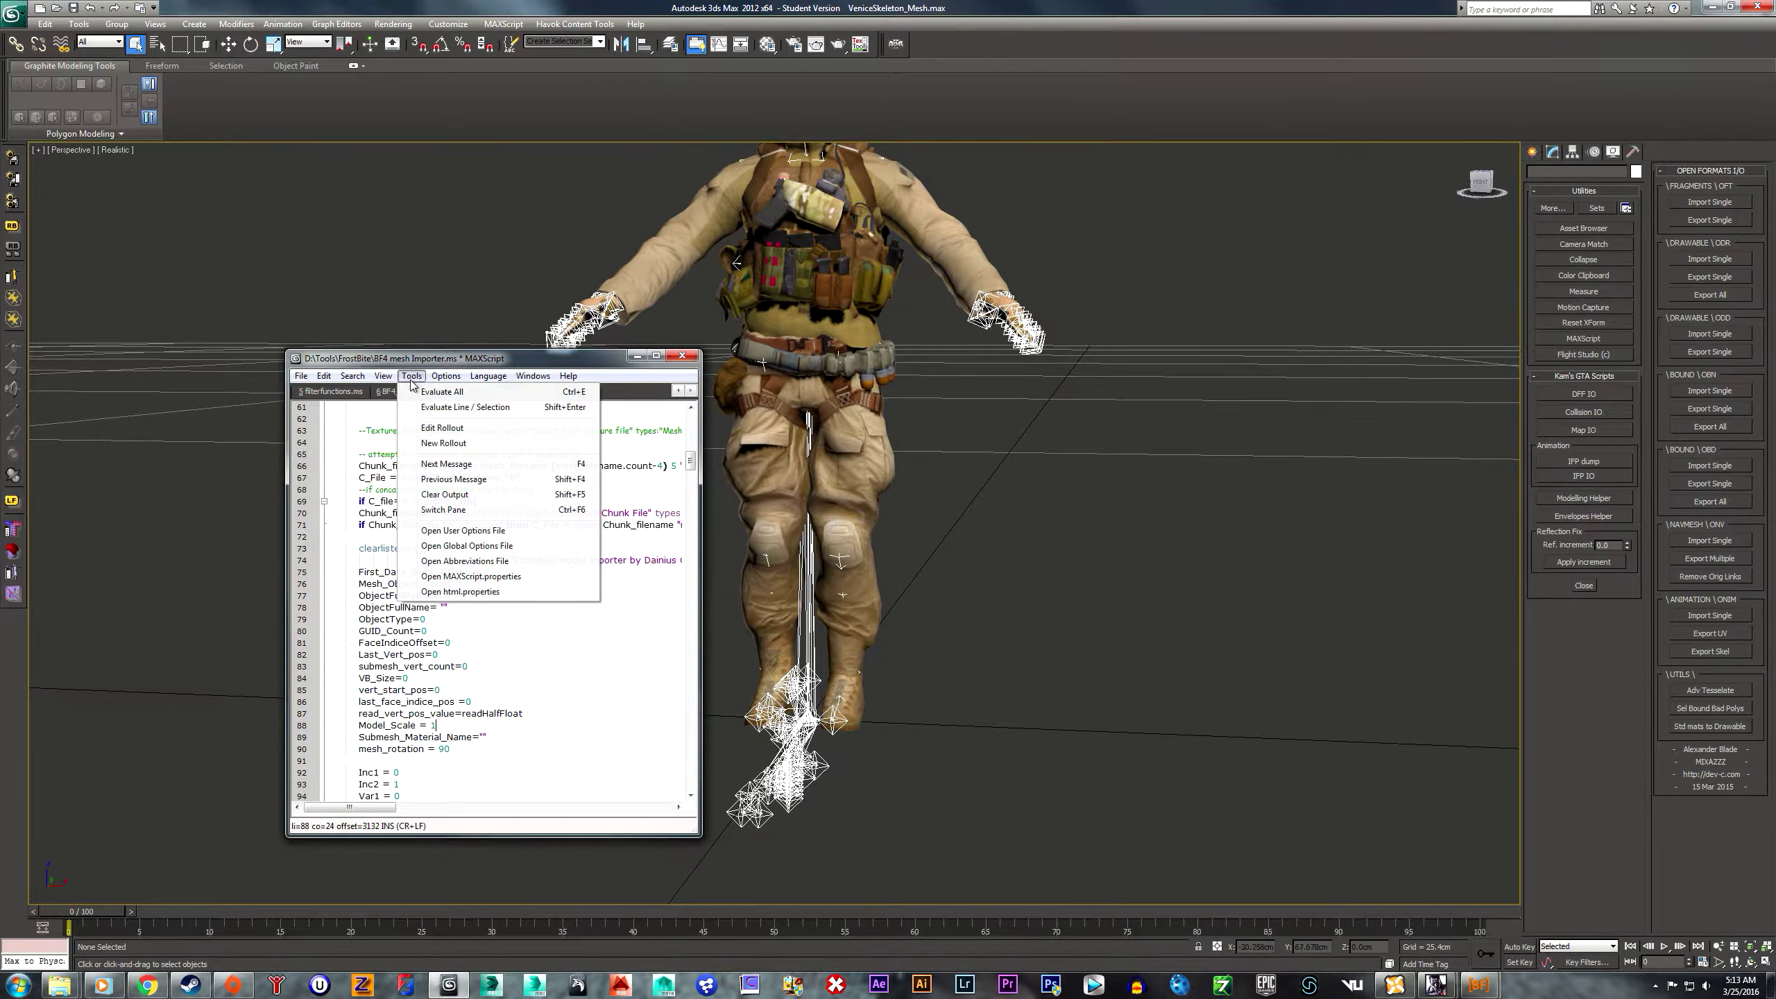
click(430, 397)
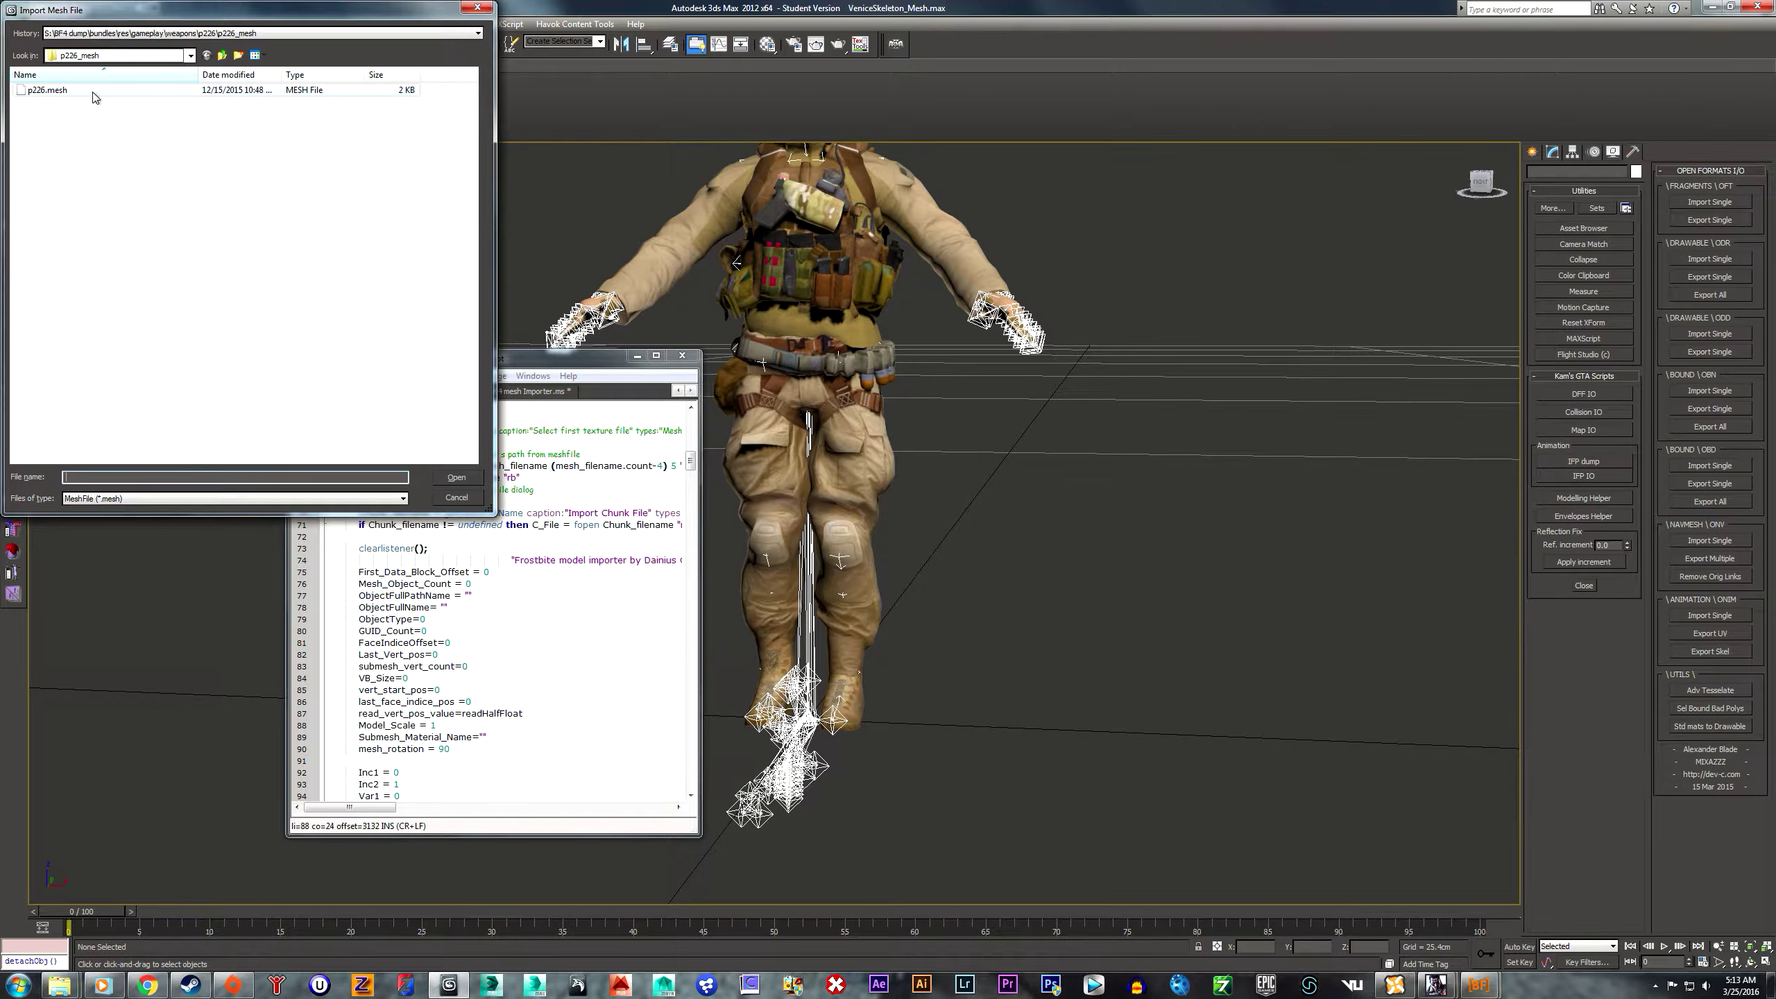
double_click(93, 89)
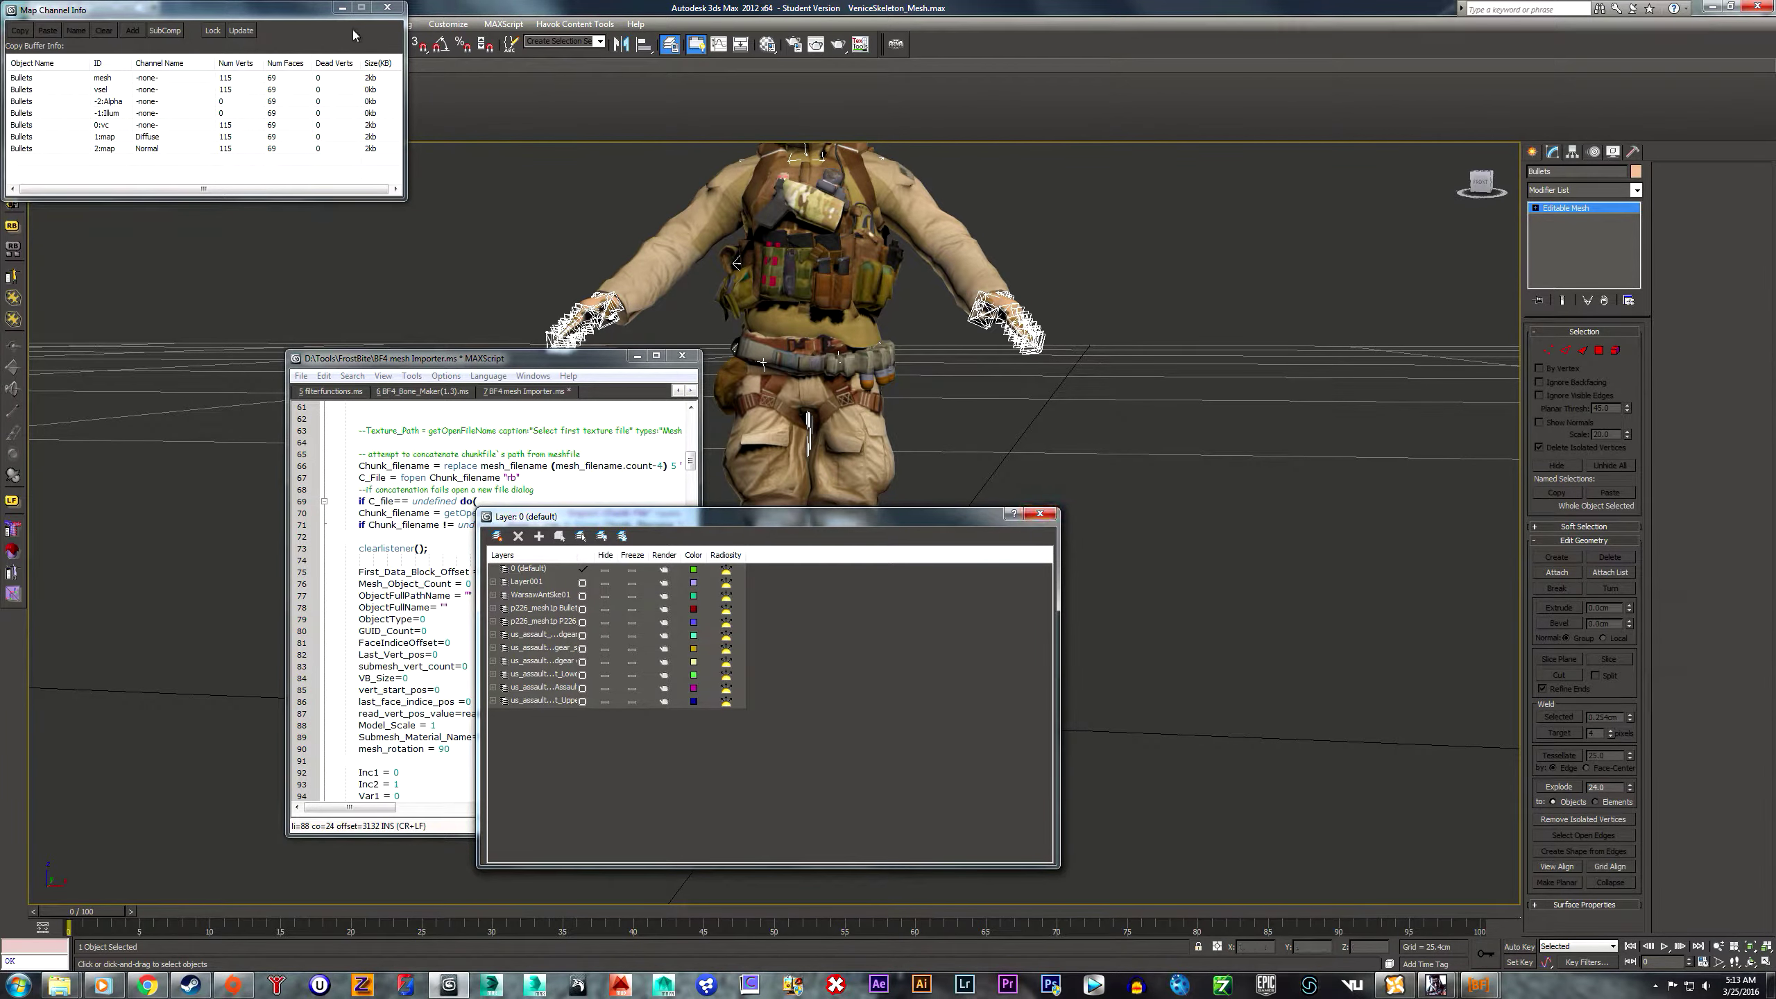
click(385, 8)
click(1040, 514)
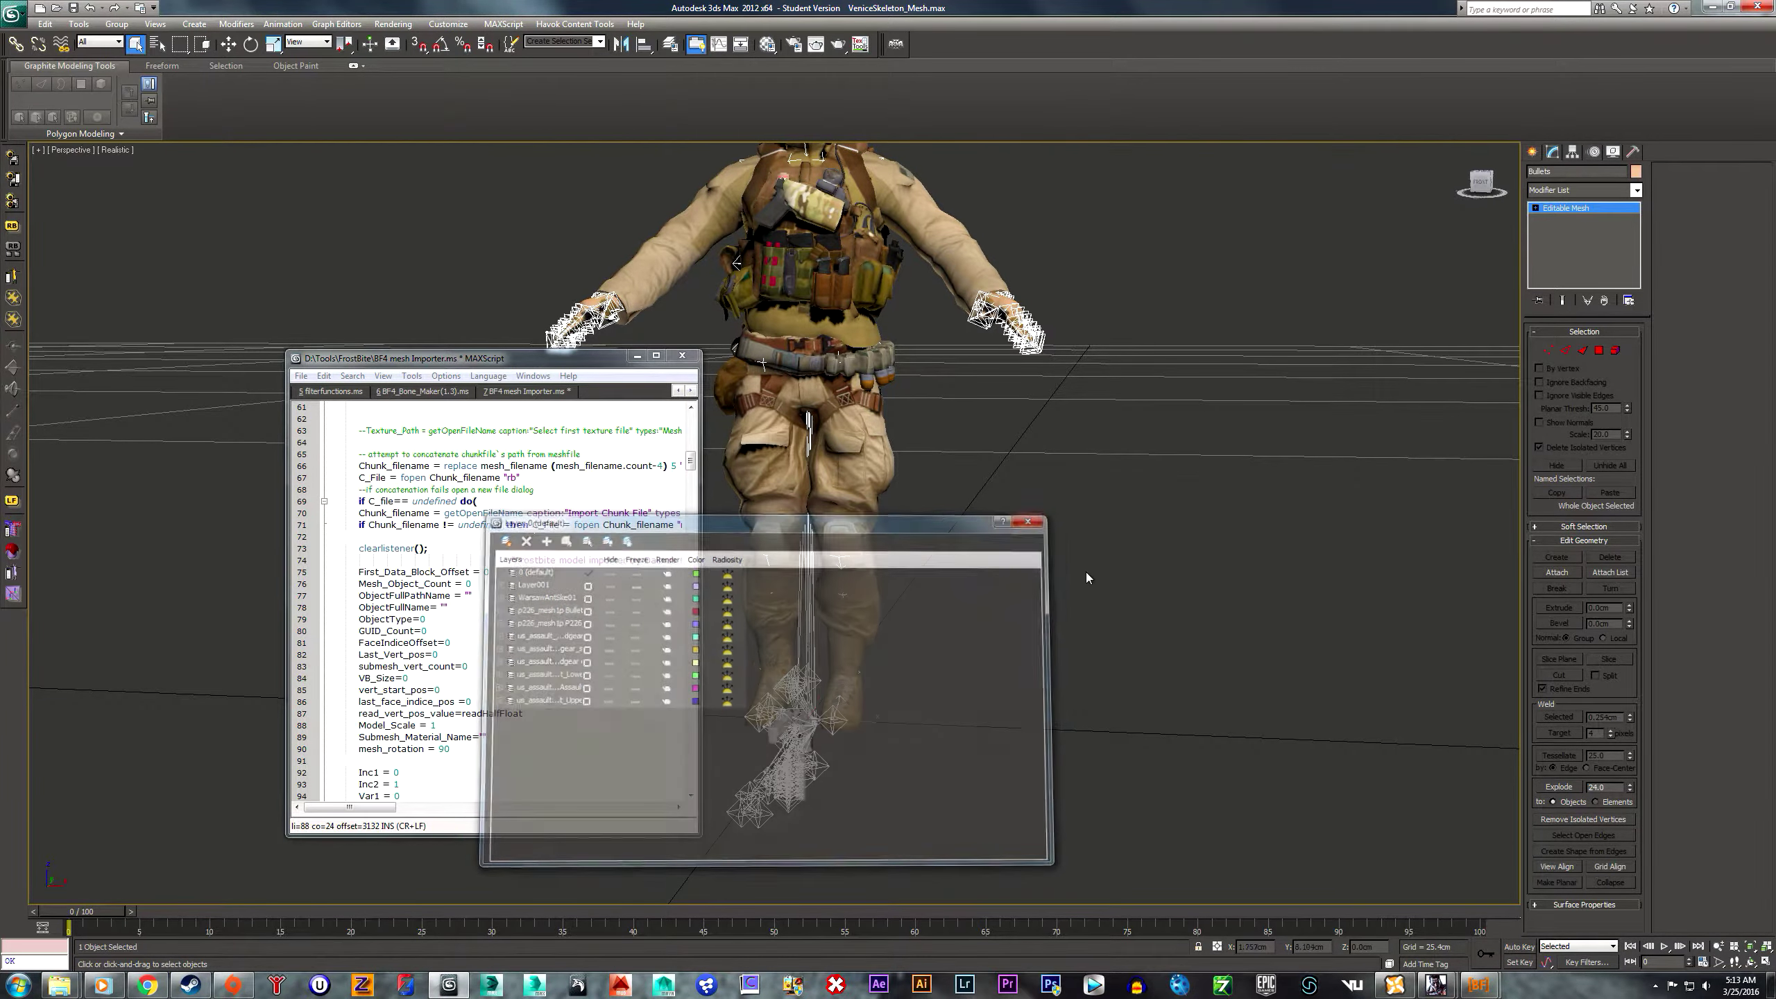
- Select the P226_Base mesh, minimize the script editor and examine the imported pistol parts at the soldier's feet
middle_drag(1110, 683, 1146, 582)
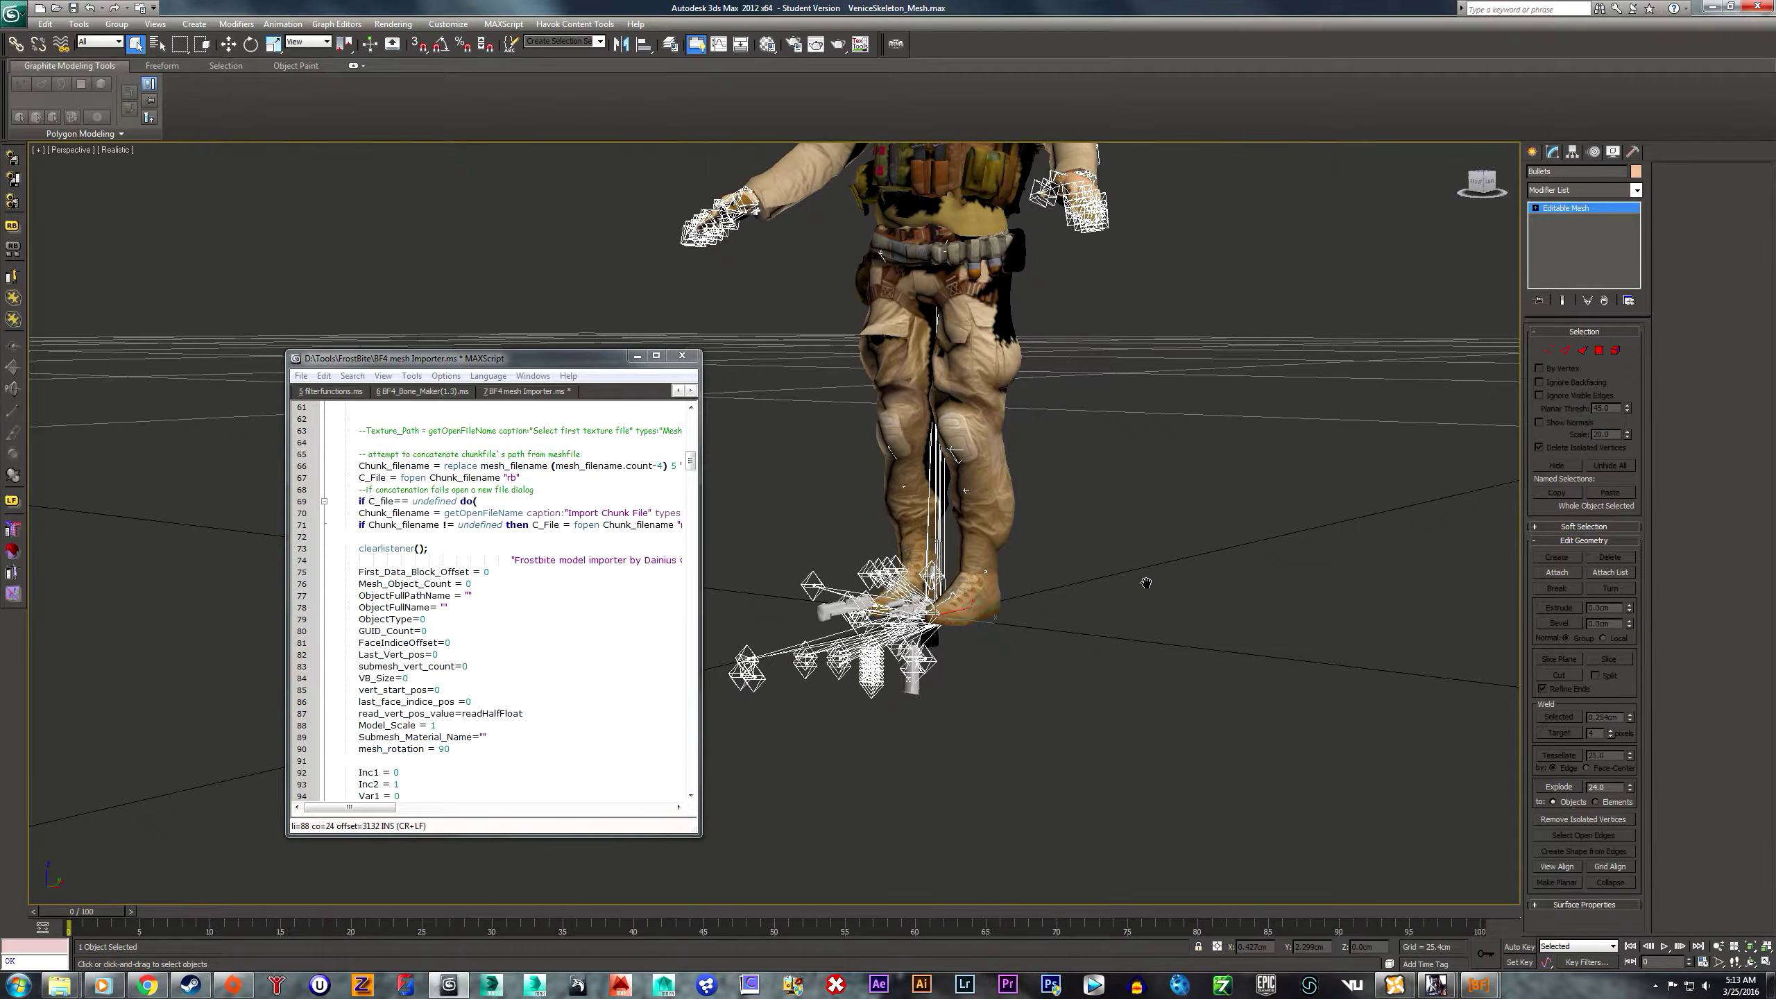
scroll(974, 668, up, 8)
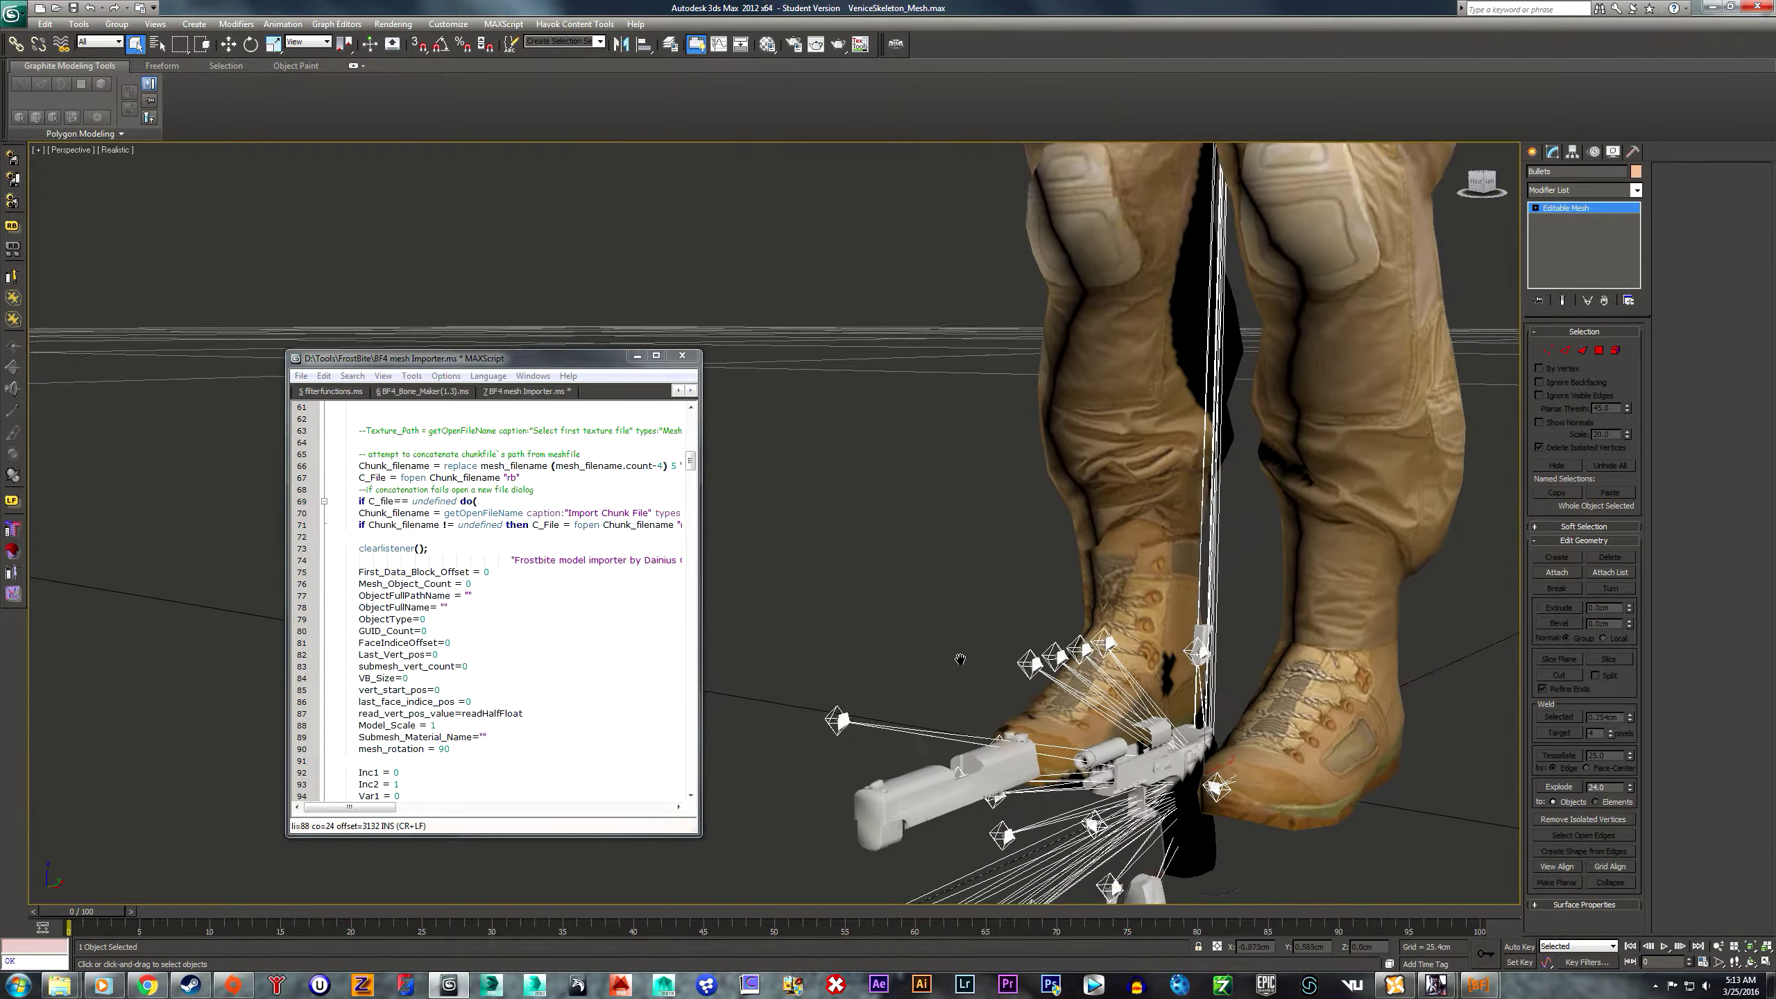
click(1053, 729)
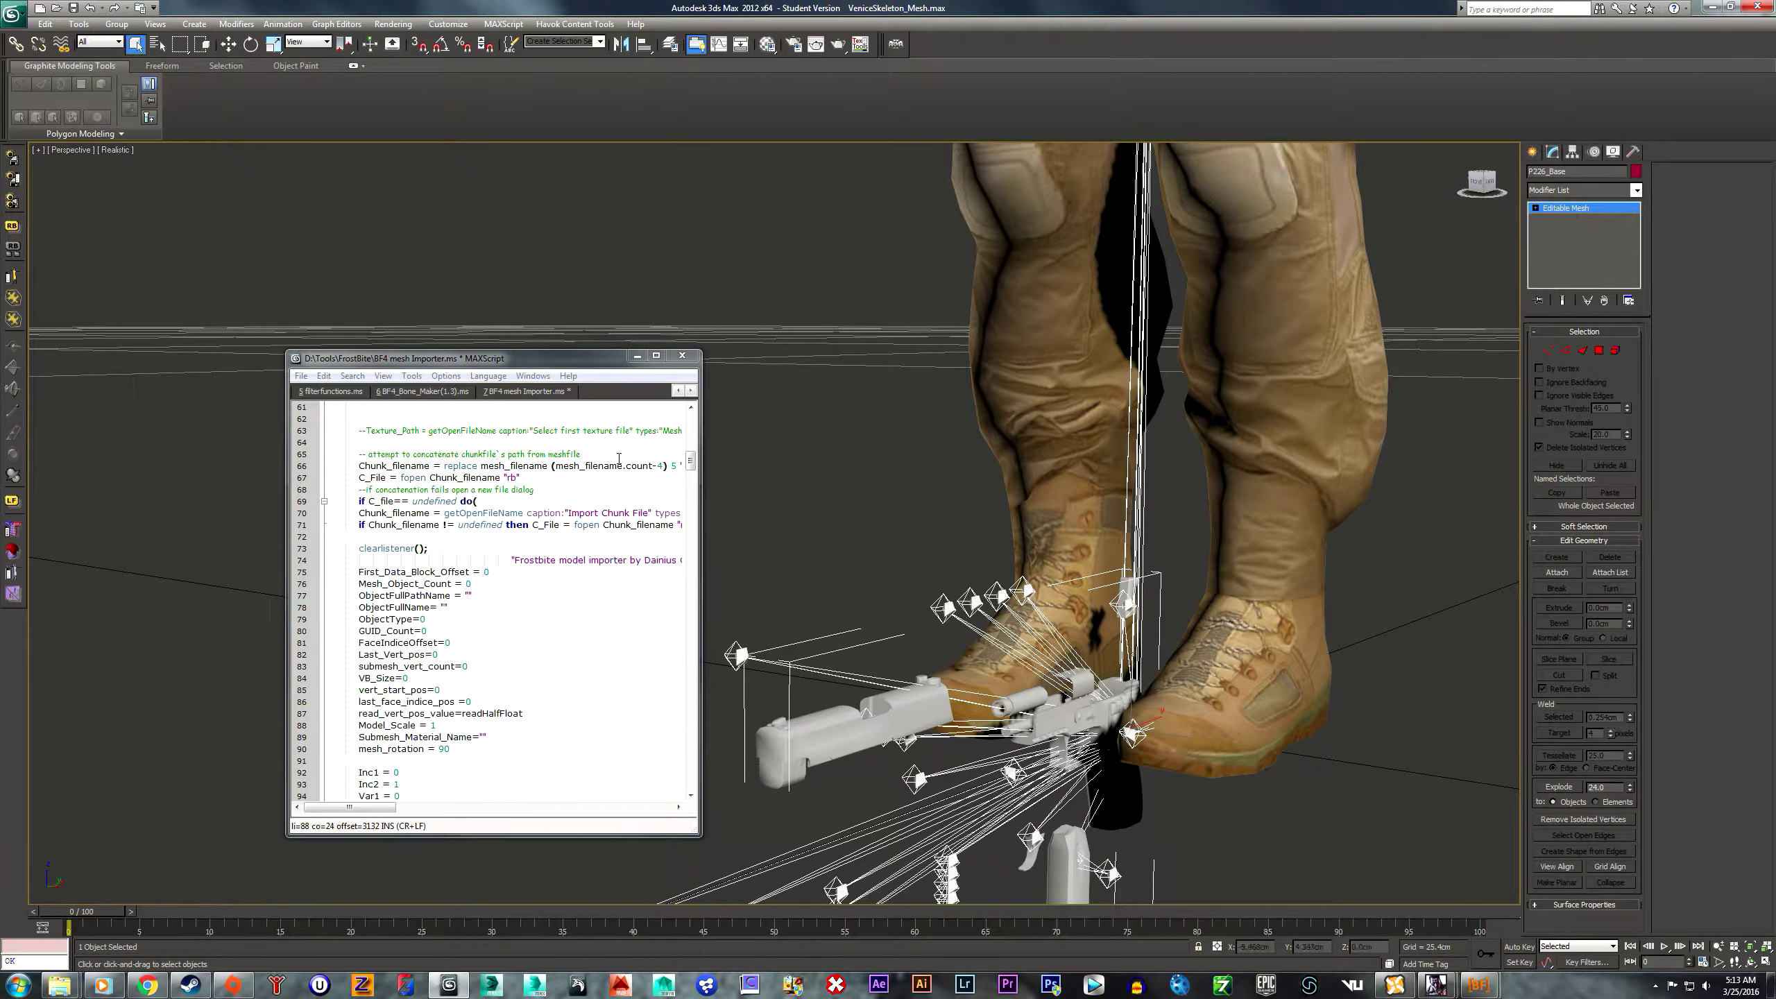
click(636, 358)
middle_drag(1349, 825, 1150, 672)
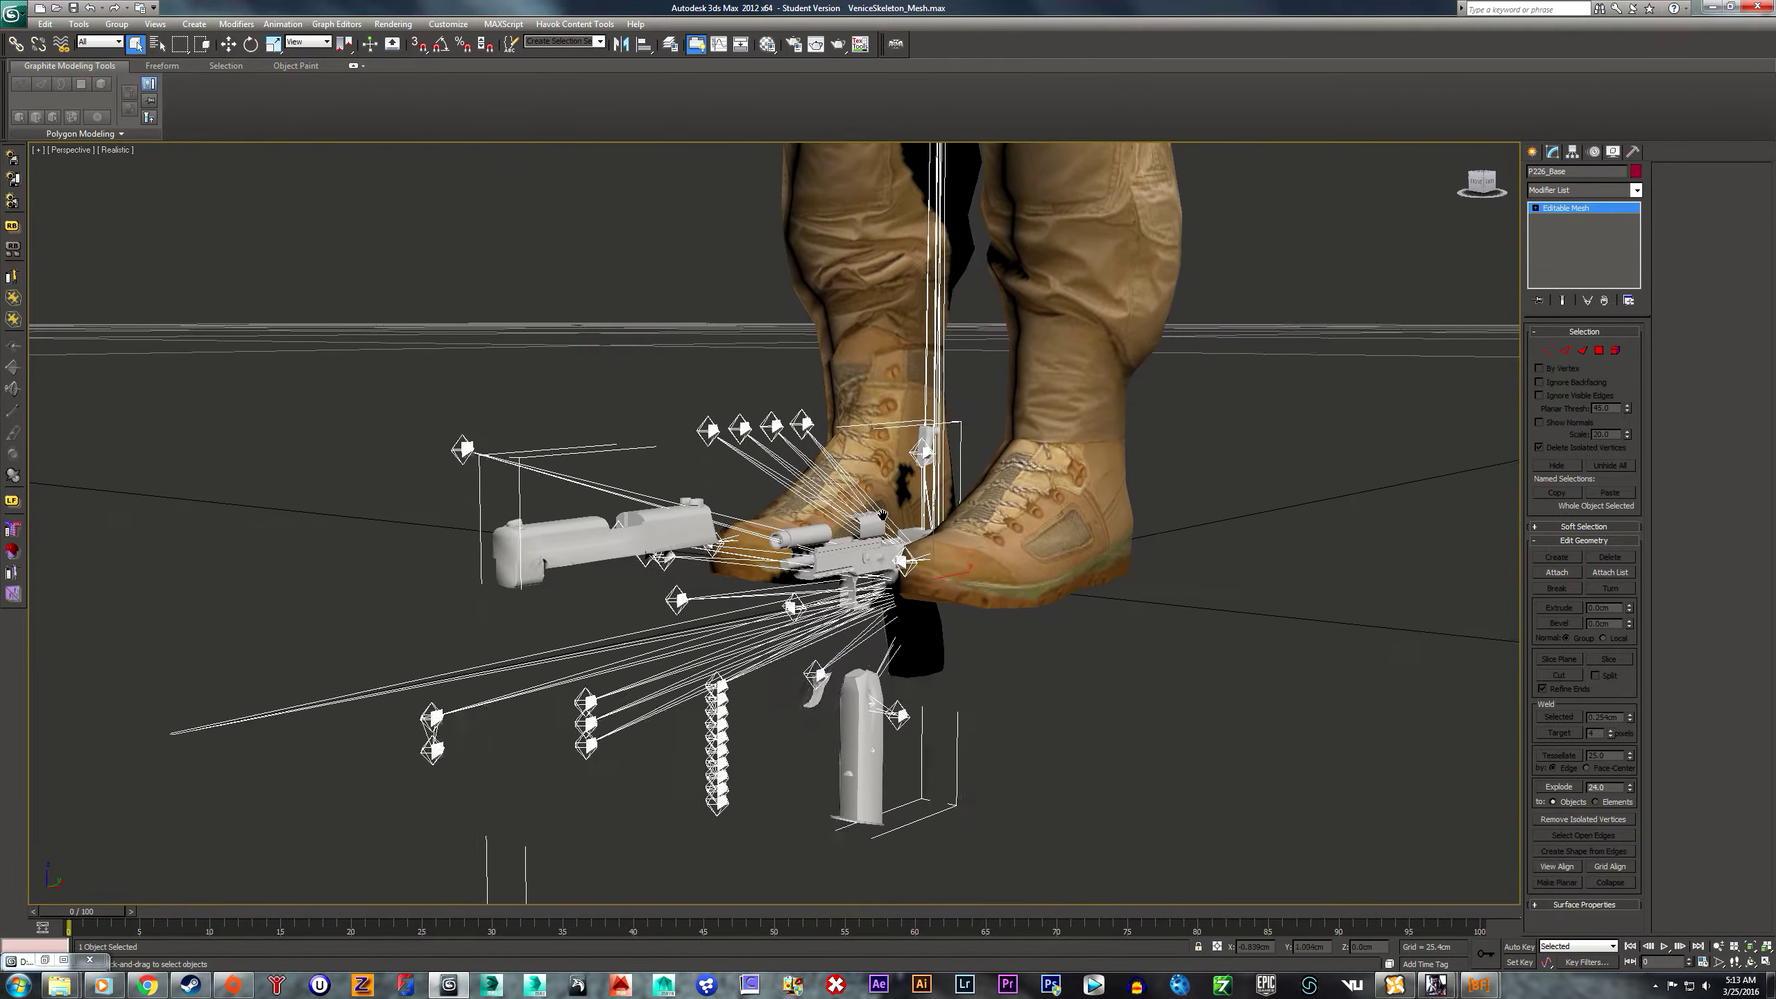
scroll(1174, 684, up, 3)
scroll(1178, 687, down, 2)
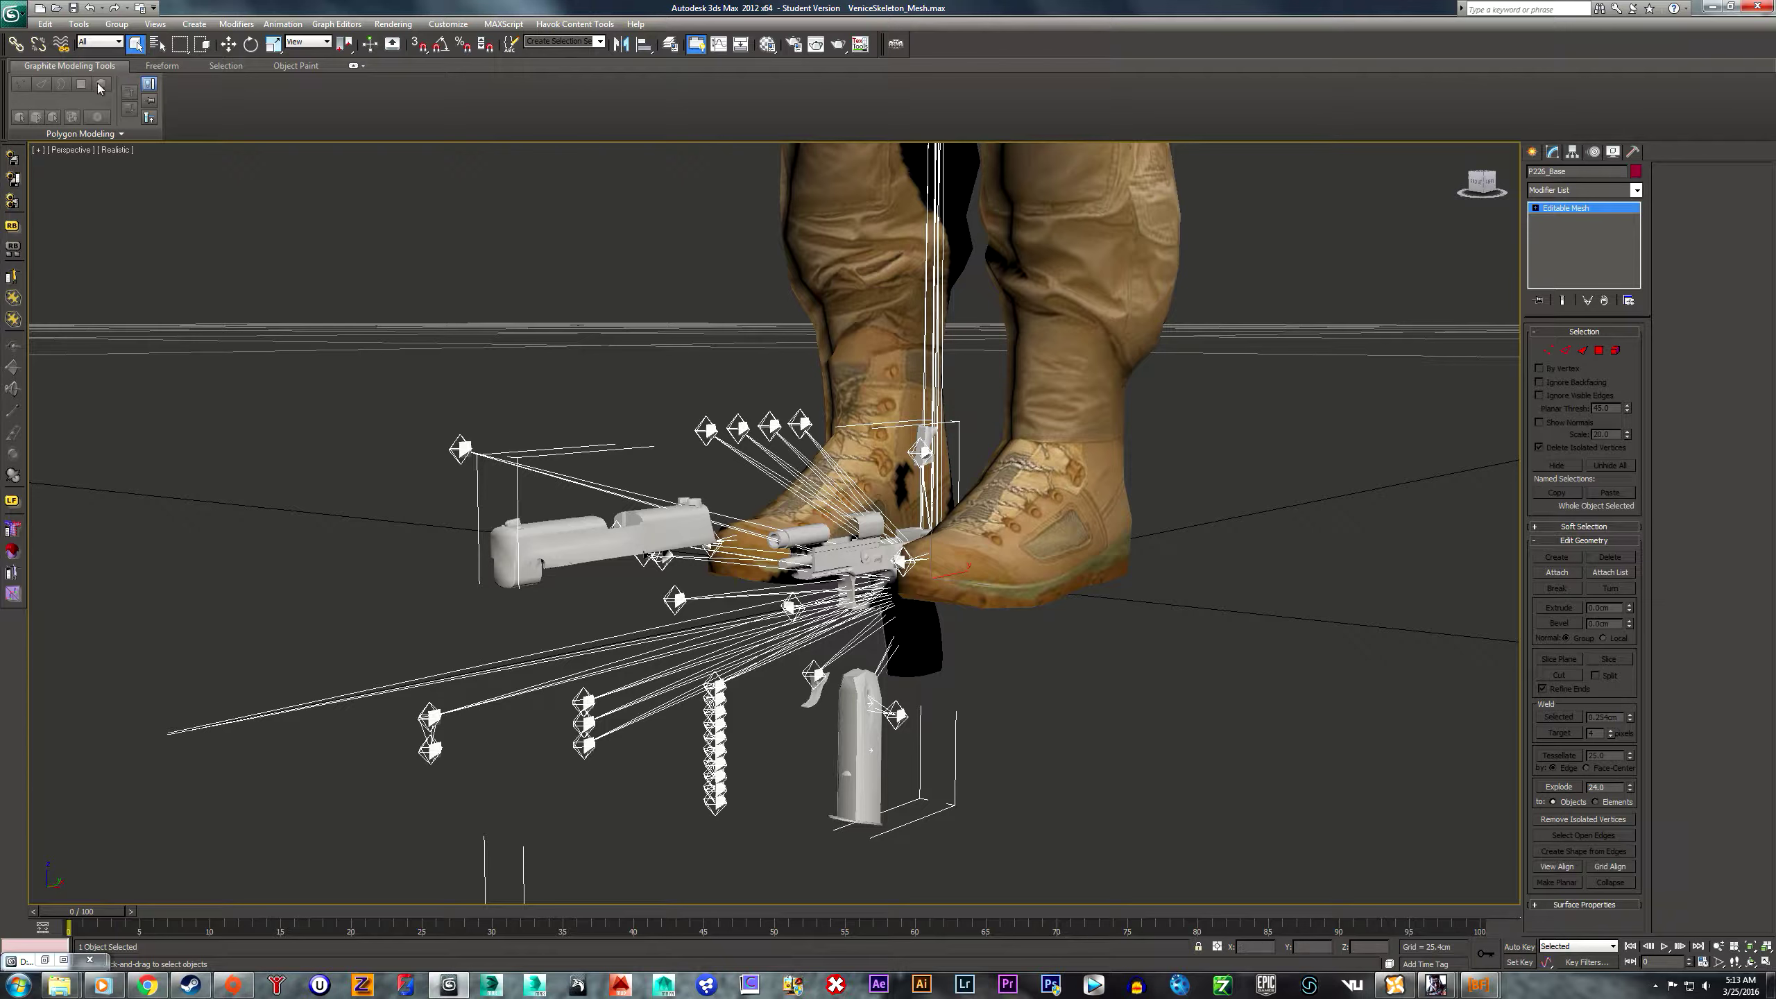
- Clear the selection, enable viewport clipping in the Perspective view and move the near clipping plane to its closest setting
click(75, 147)
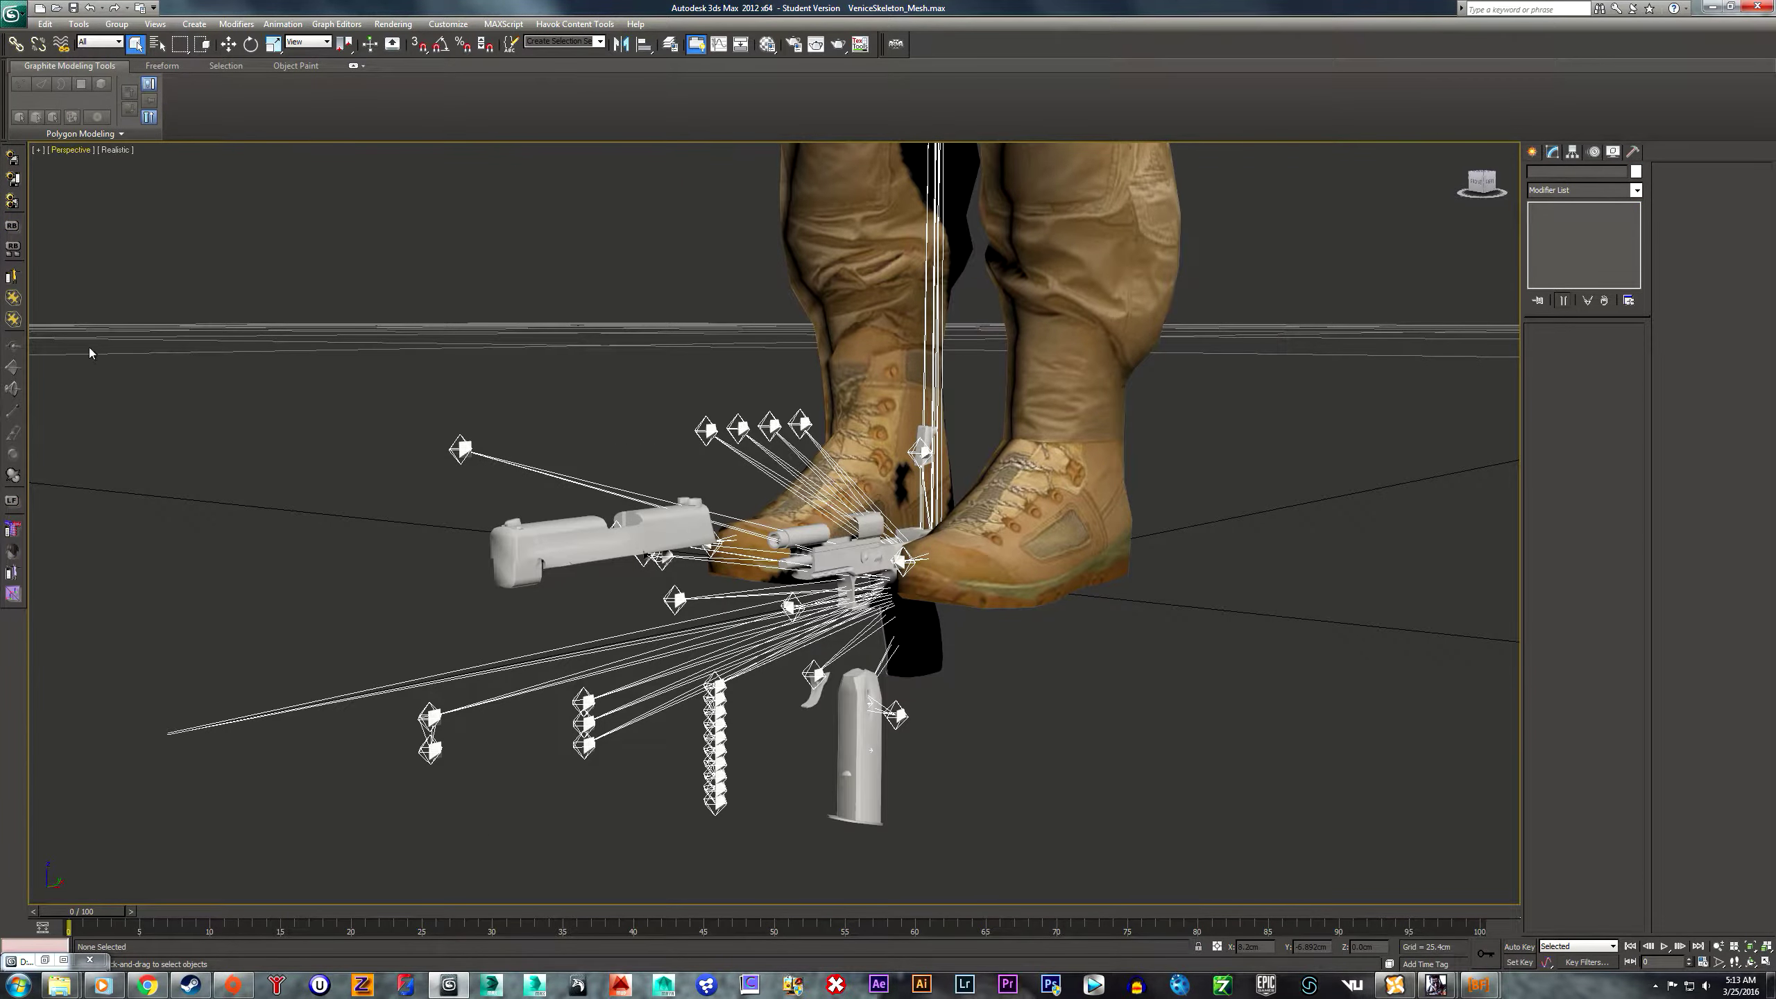
click(75, 151)
click(129, 365)
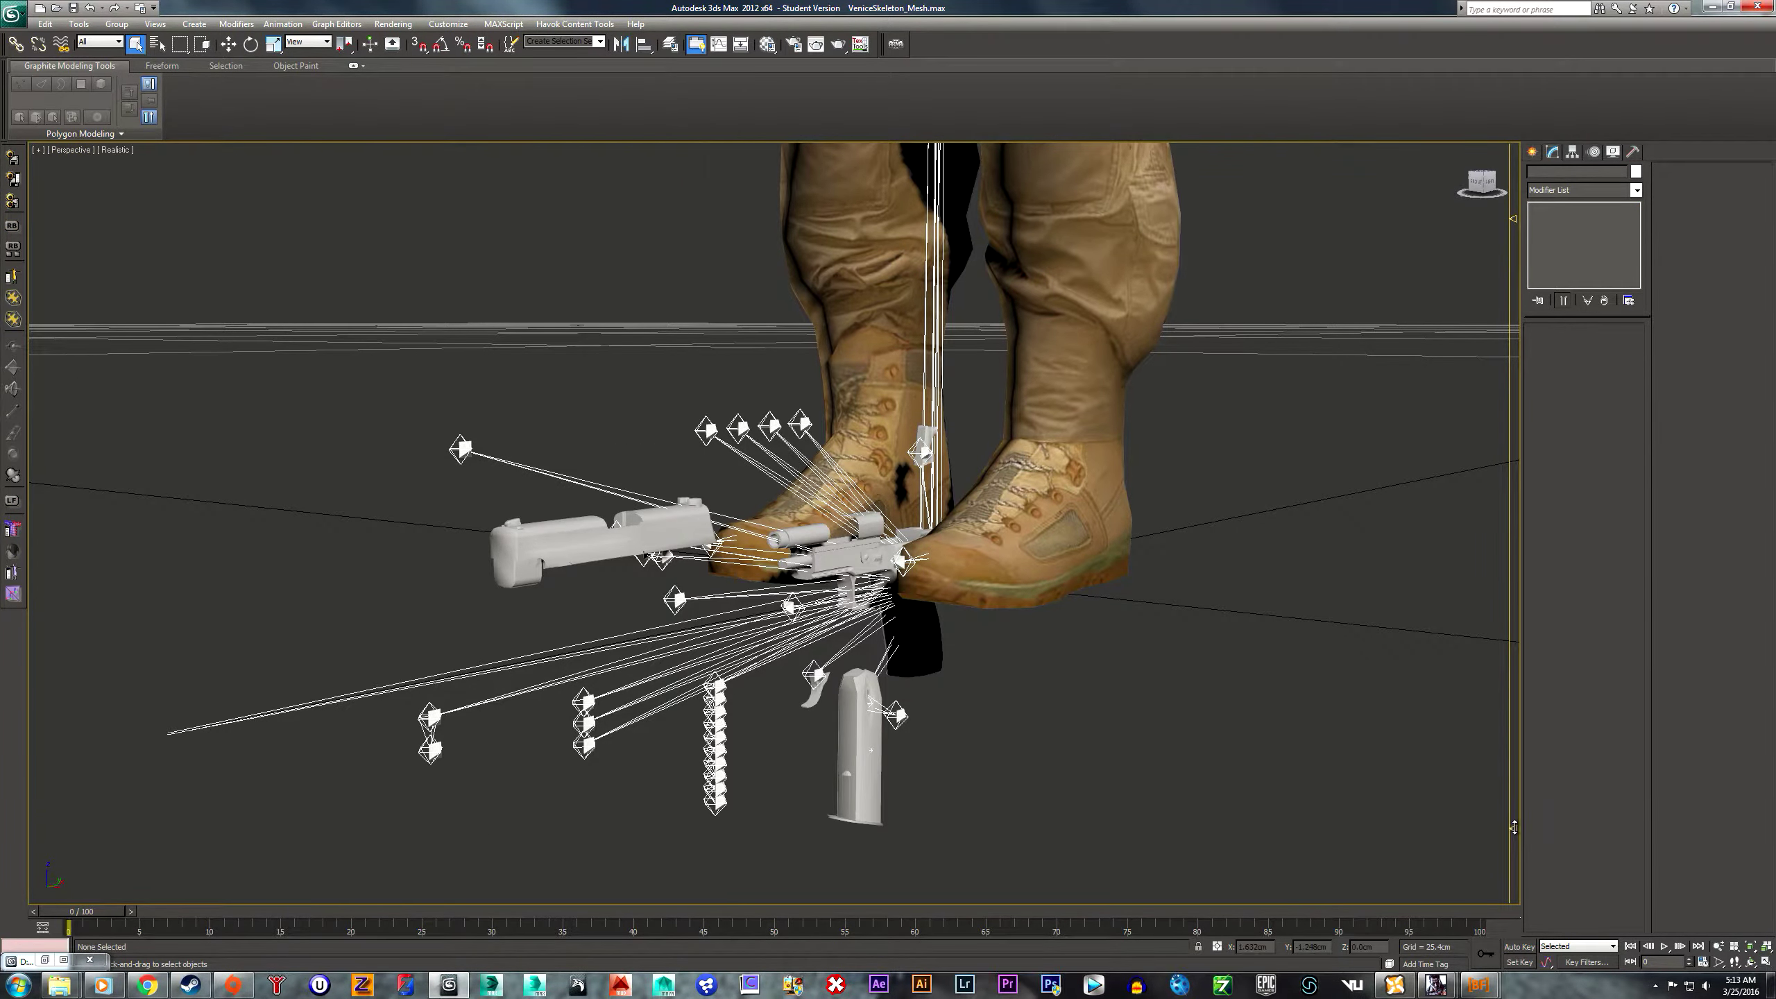
drag(1513, 828, 1513, 889)
middle_drag(1224, 750, 1244, 748)
scroll(780, 507, up, 5)
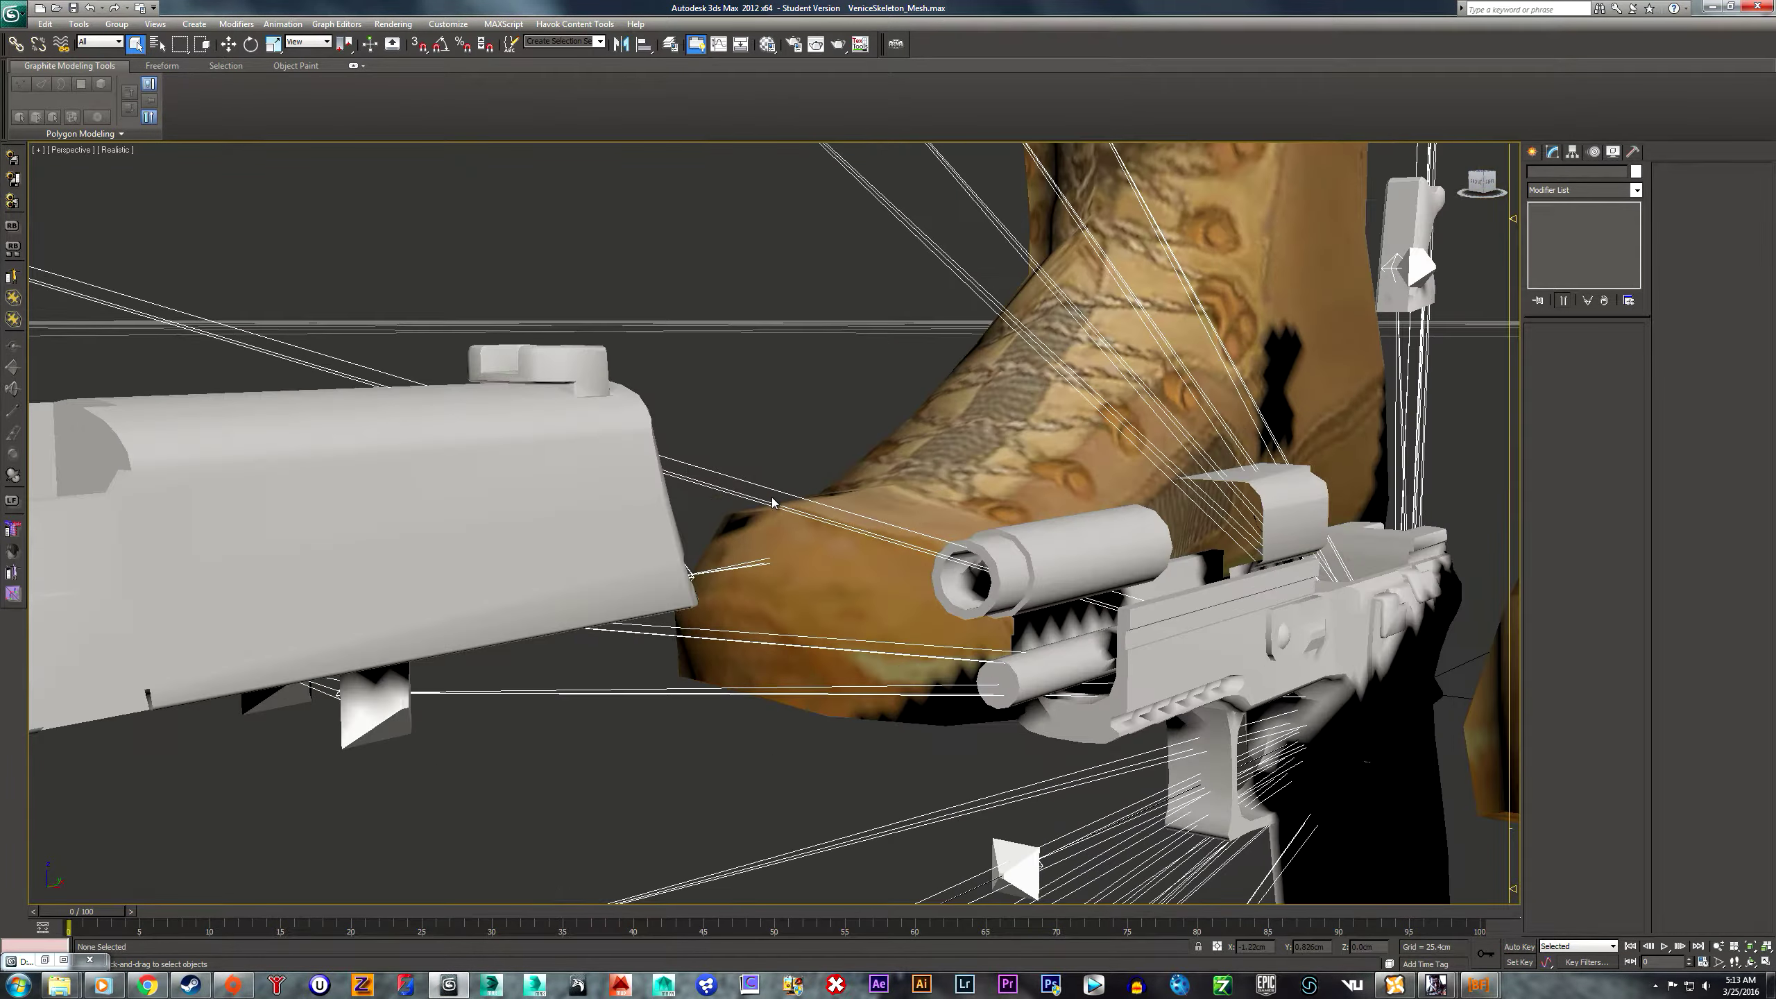
- Examine the whole soldier together with the pistol parts and weapon bones at its feet
scroll(780, 507, down, 8)
scroll(780, 507, down, 14)
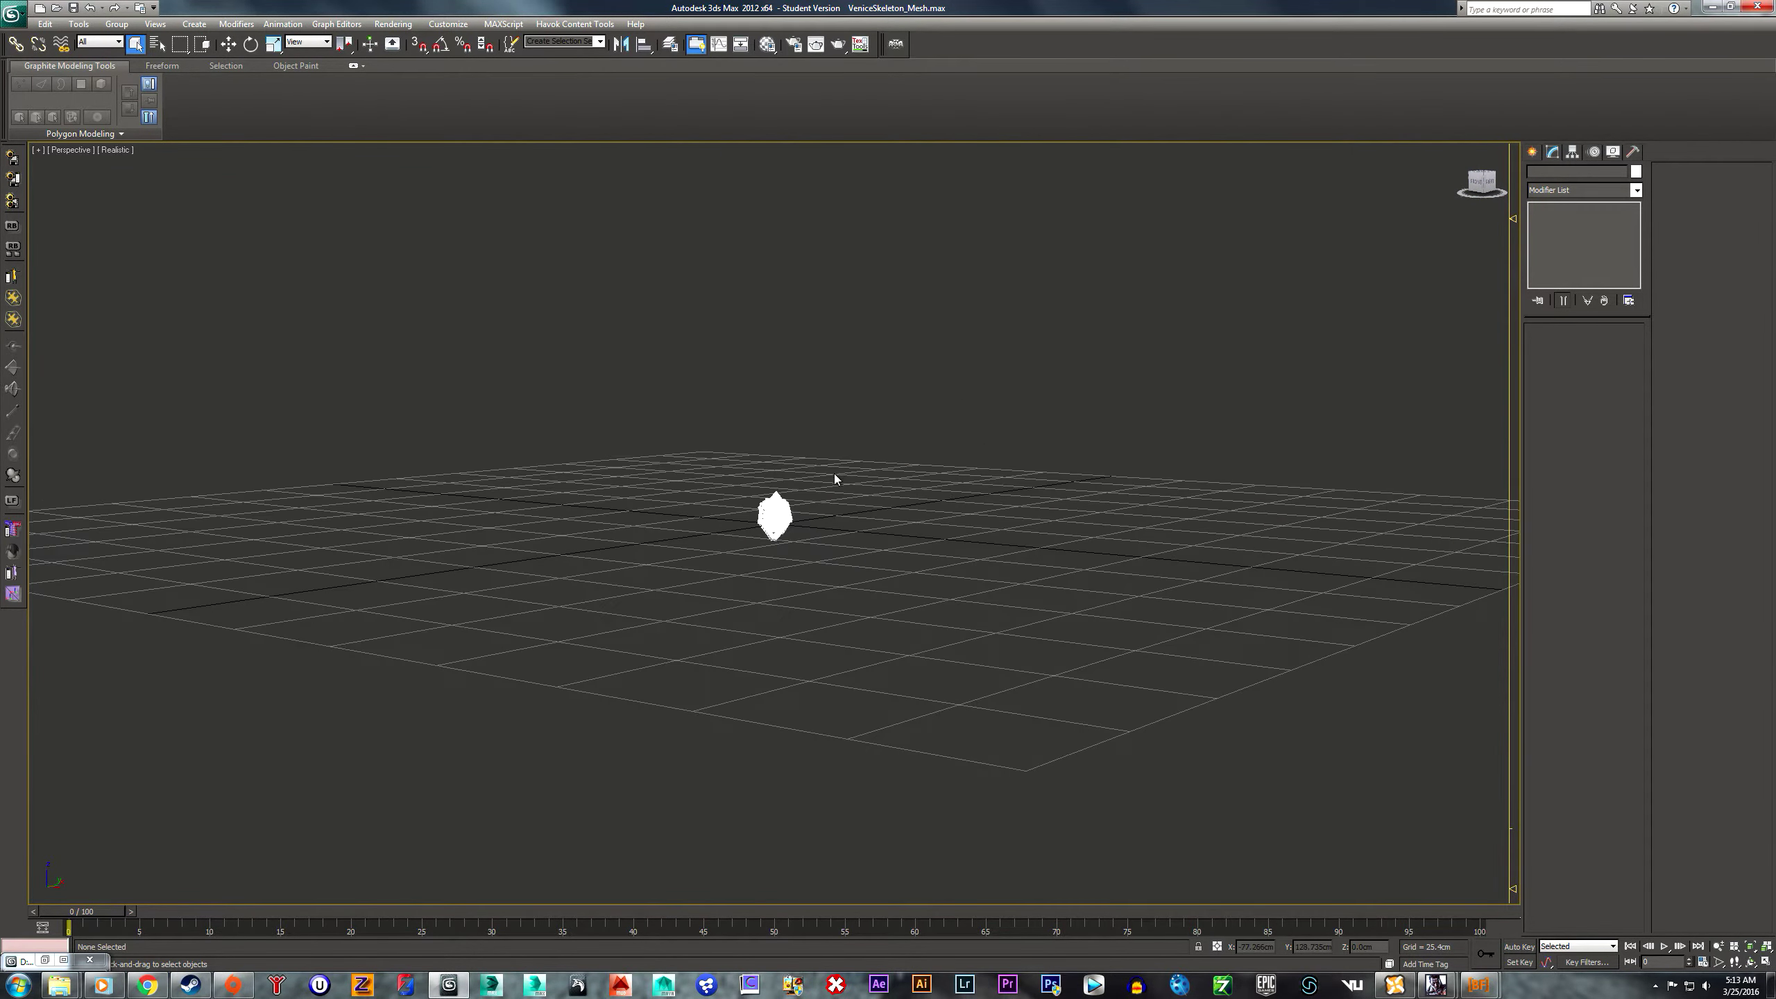
alt+middle_drag(903, 551, 1002, 591)
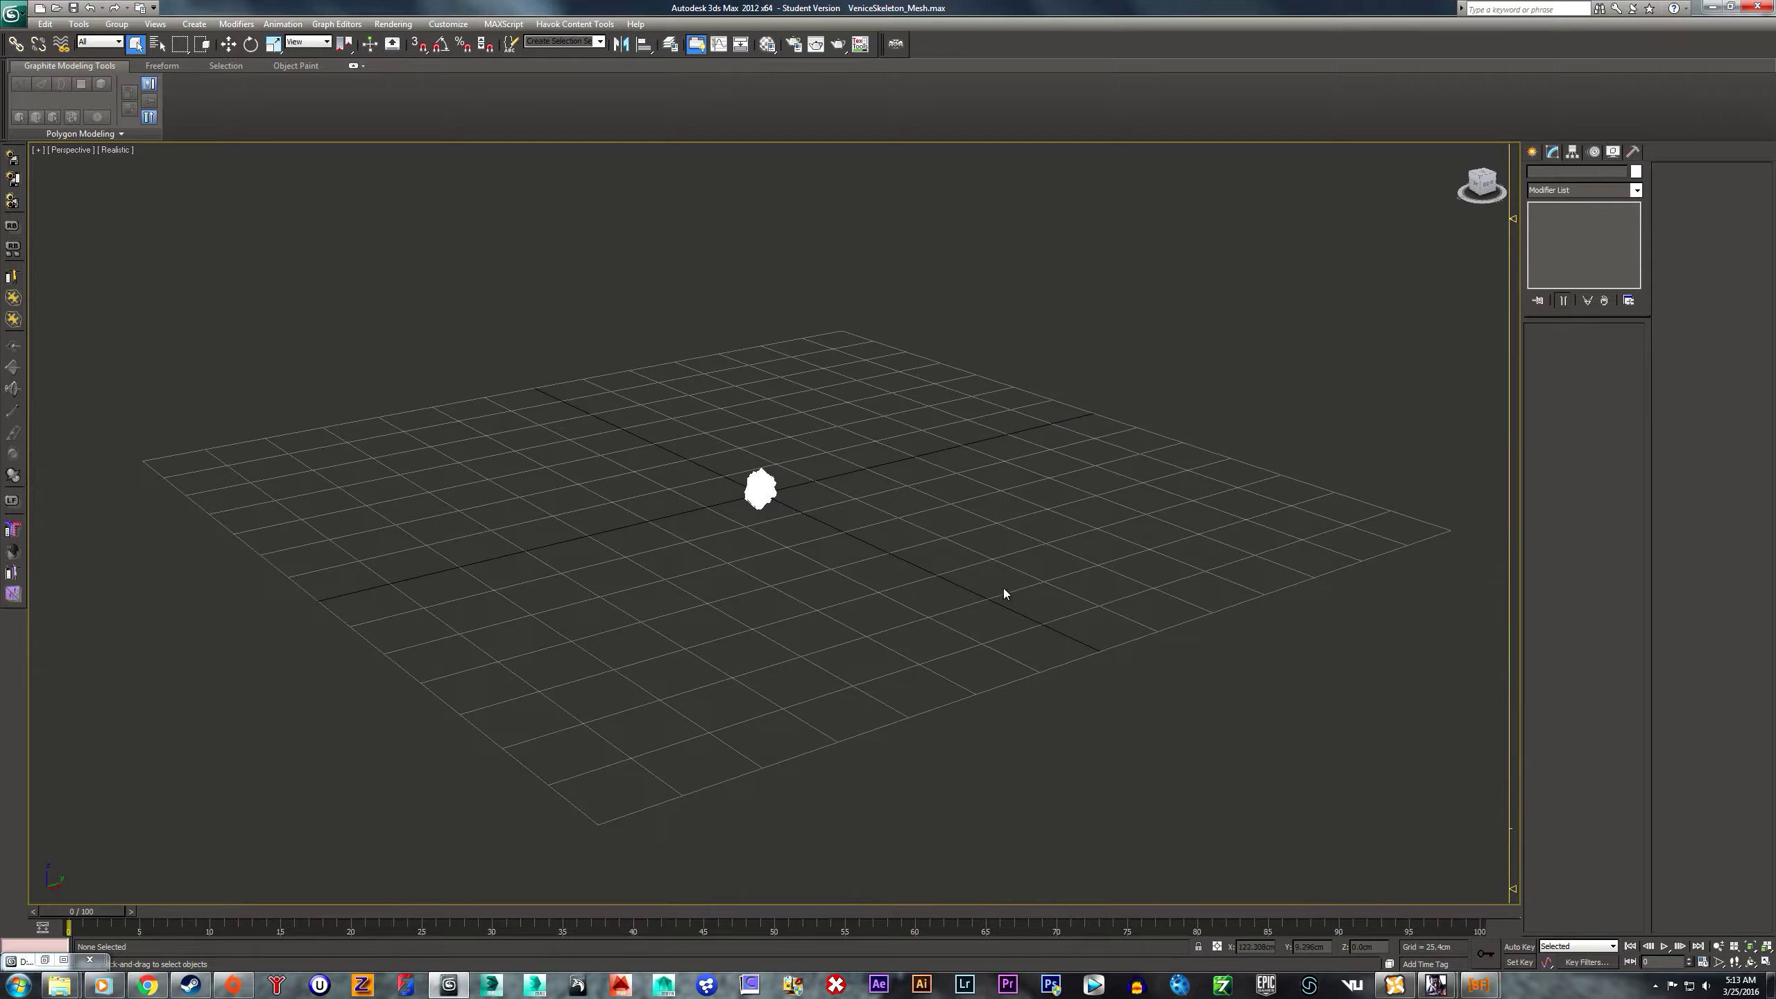
scroll(791, 526, up, 4)
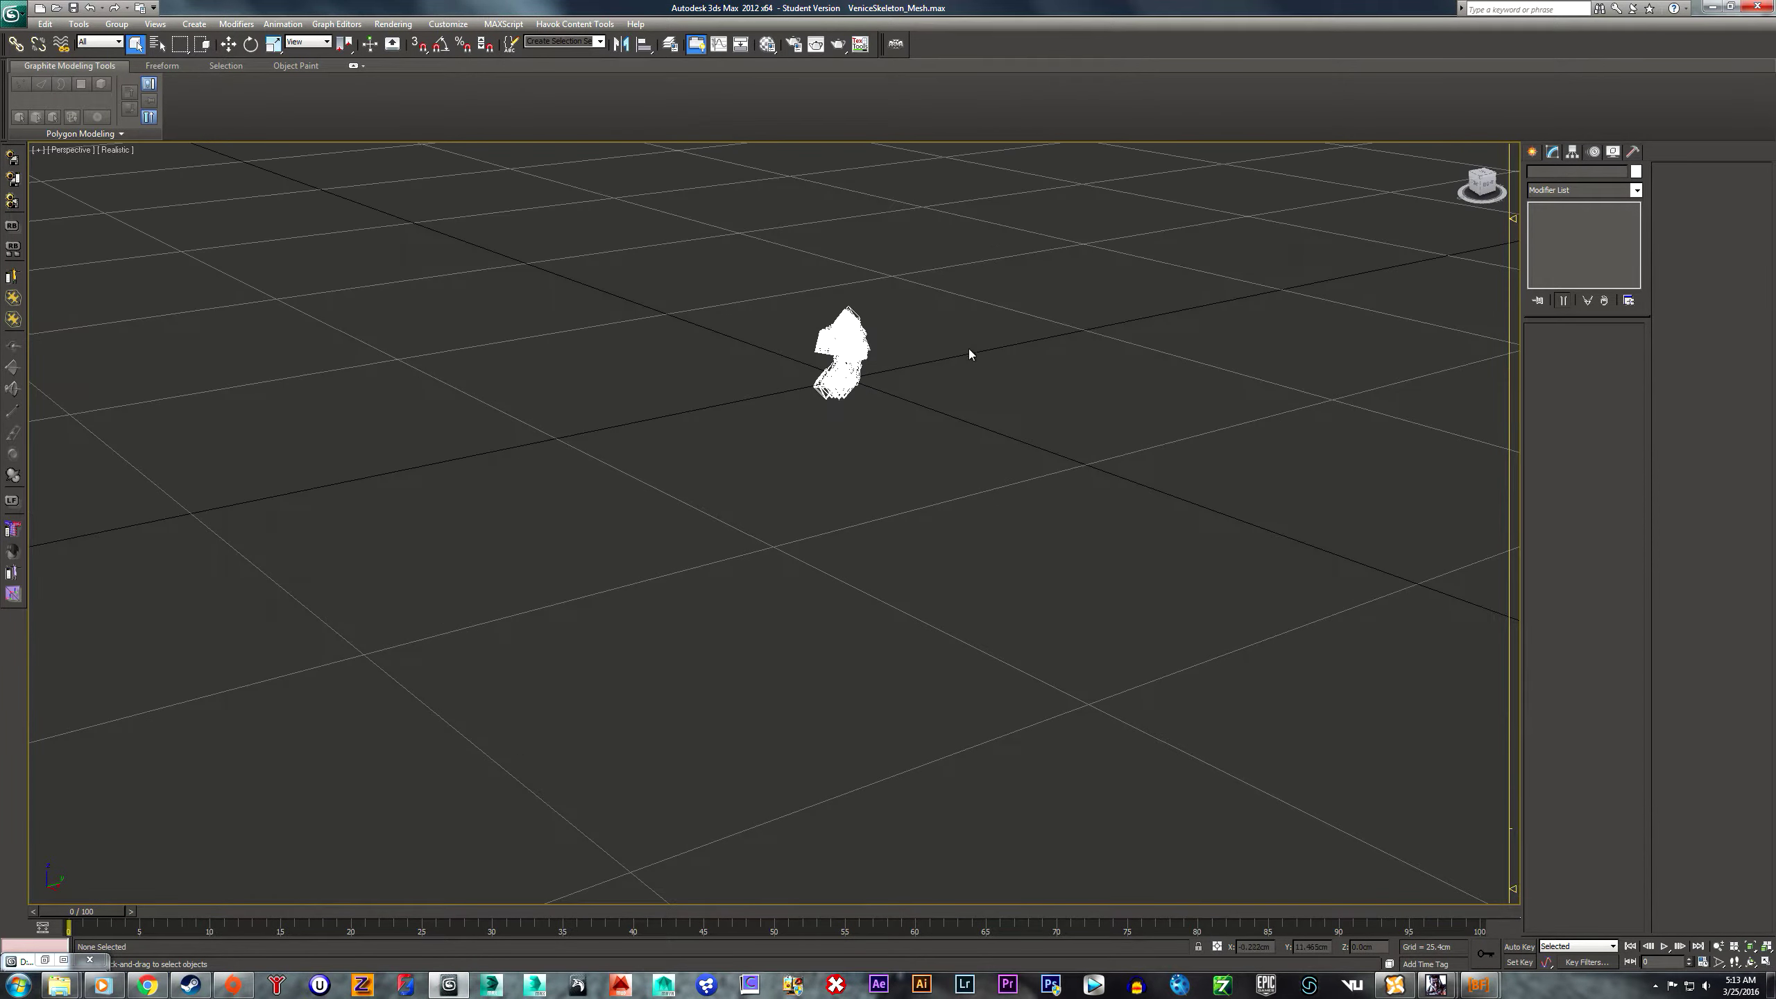
scroll(968, 349, up, 6)
scroll(856, 662, up, 4)
middle_drag(856, 663, 1025, 378)
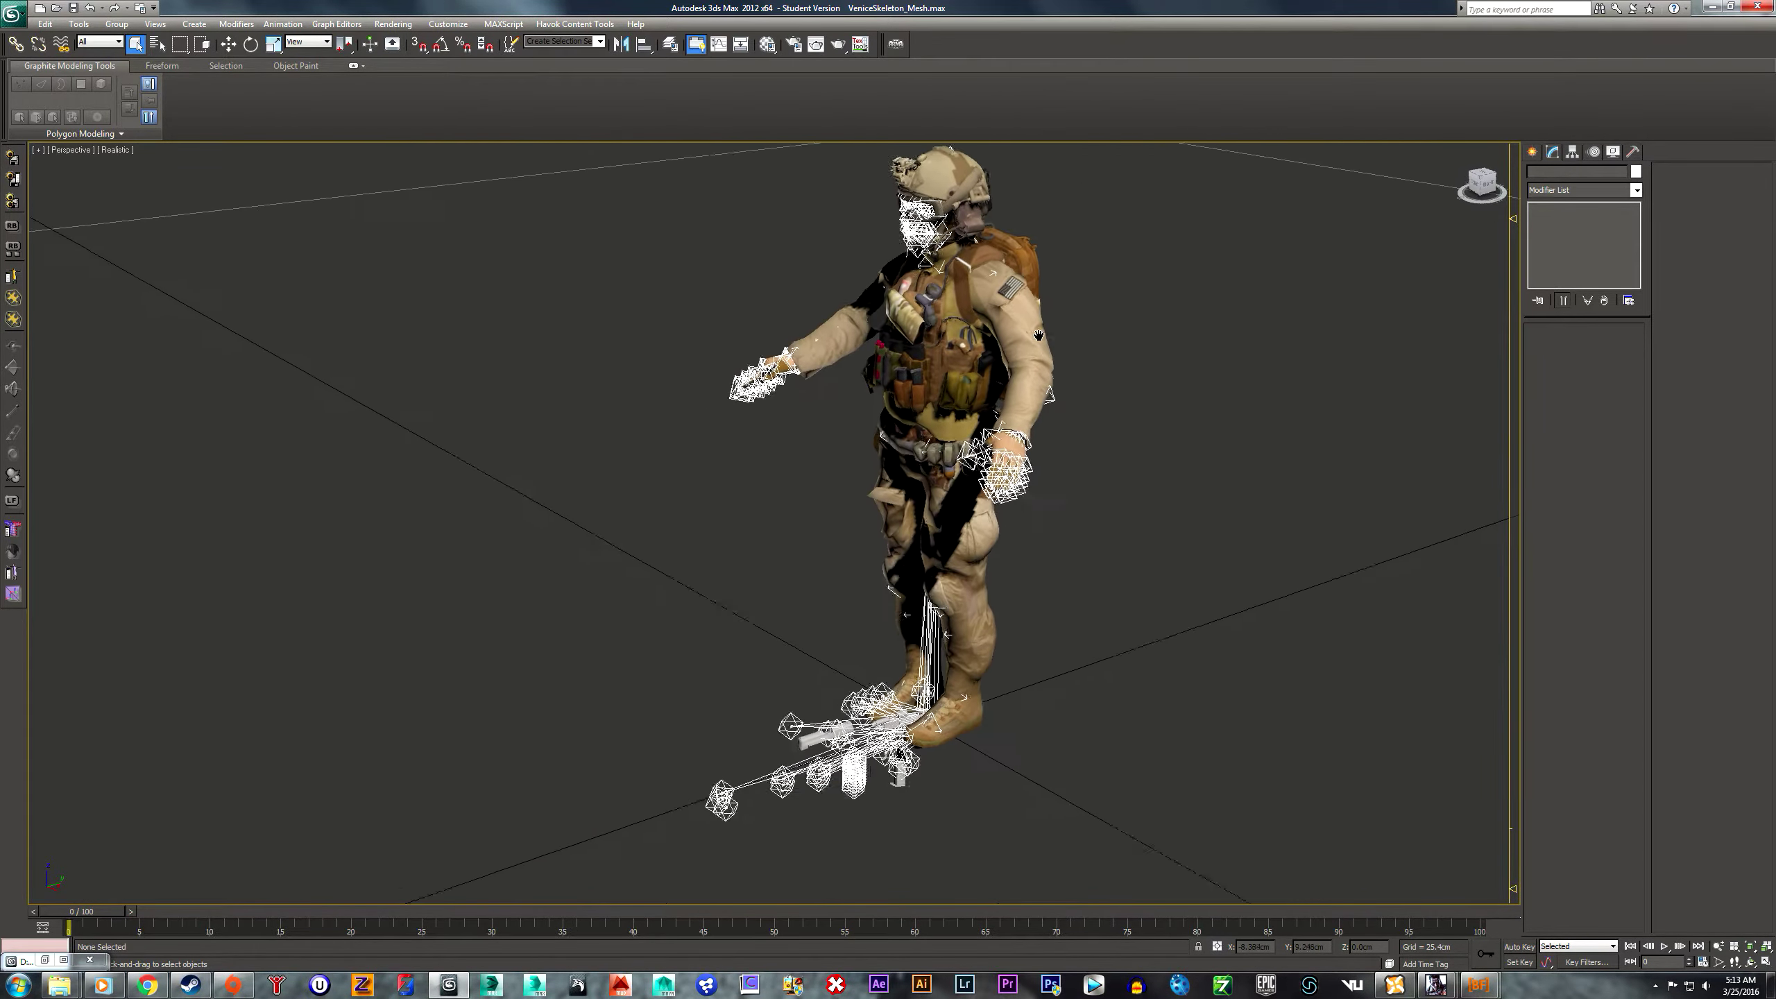
- Examine the separate P226 parts and the surrounding weapon bones close up beside the soldier's boots
scroll(1031, 392, up, 3)
middle_drag(1097, 651, 990, 244)
scroll(993, 258, up, 8)
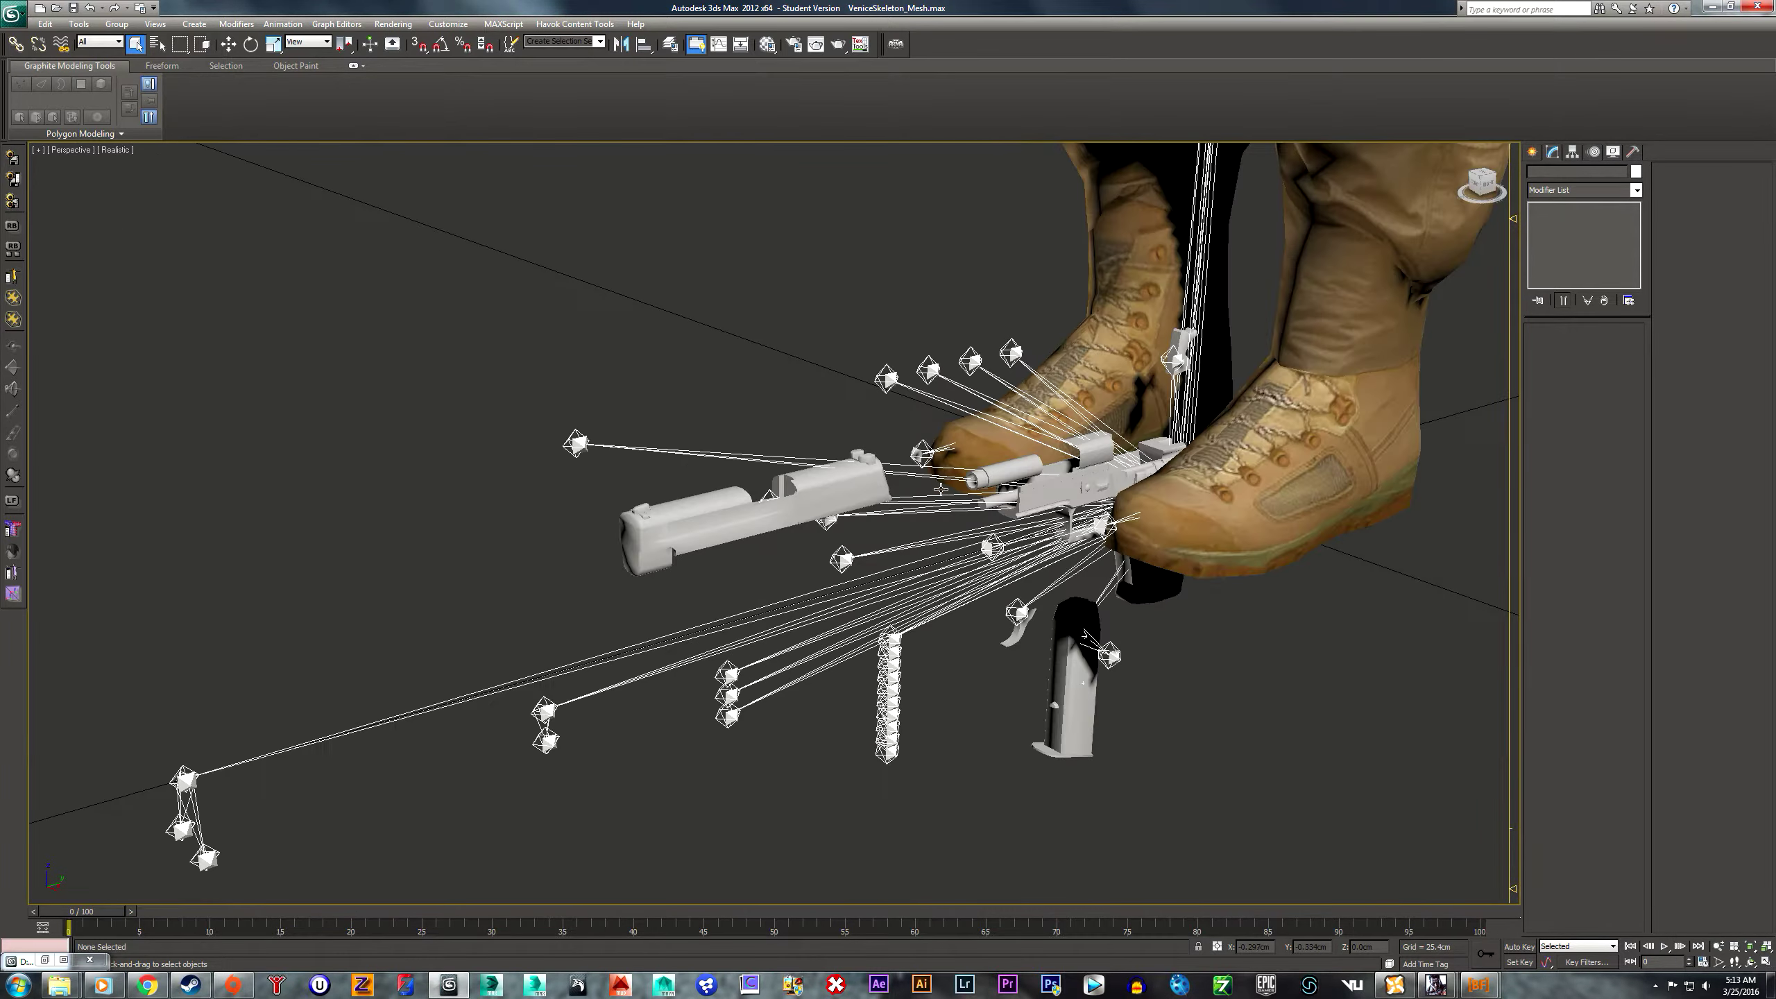
click(1111, 661)
middle_drag(1144, 648, 1139, 564)
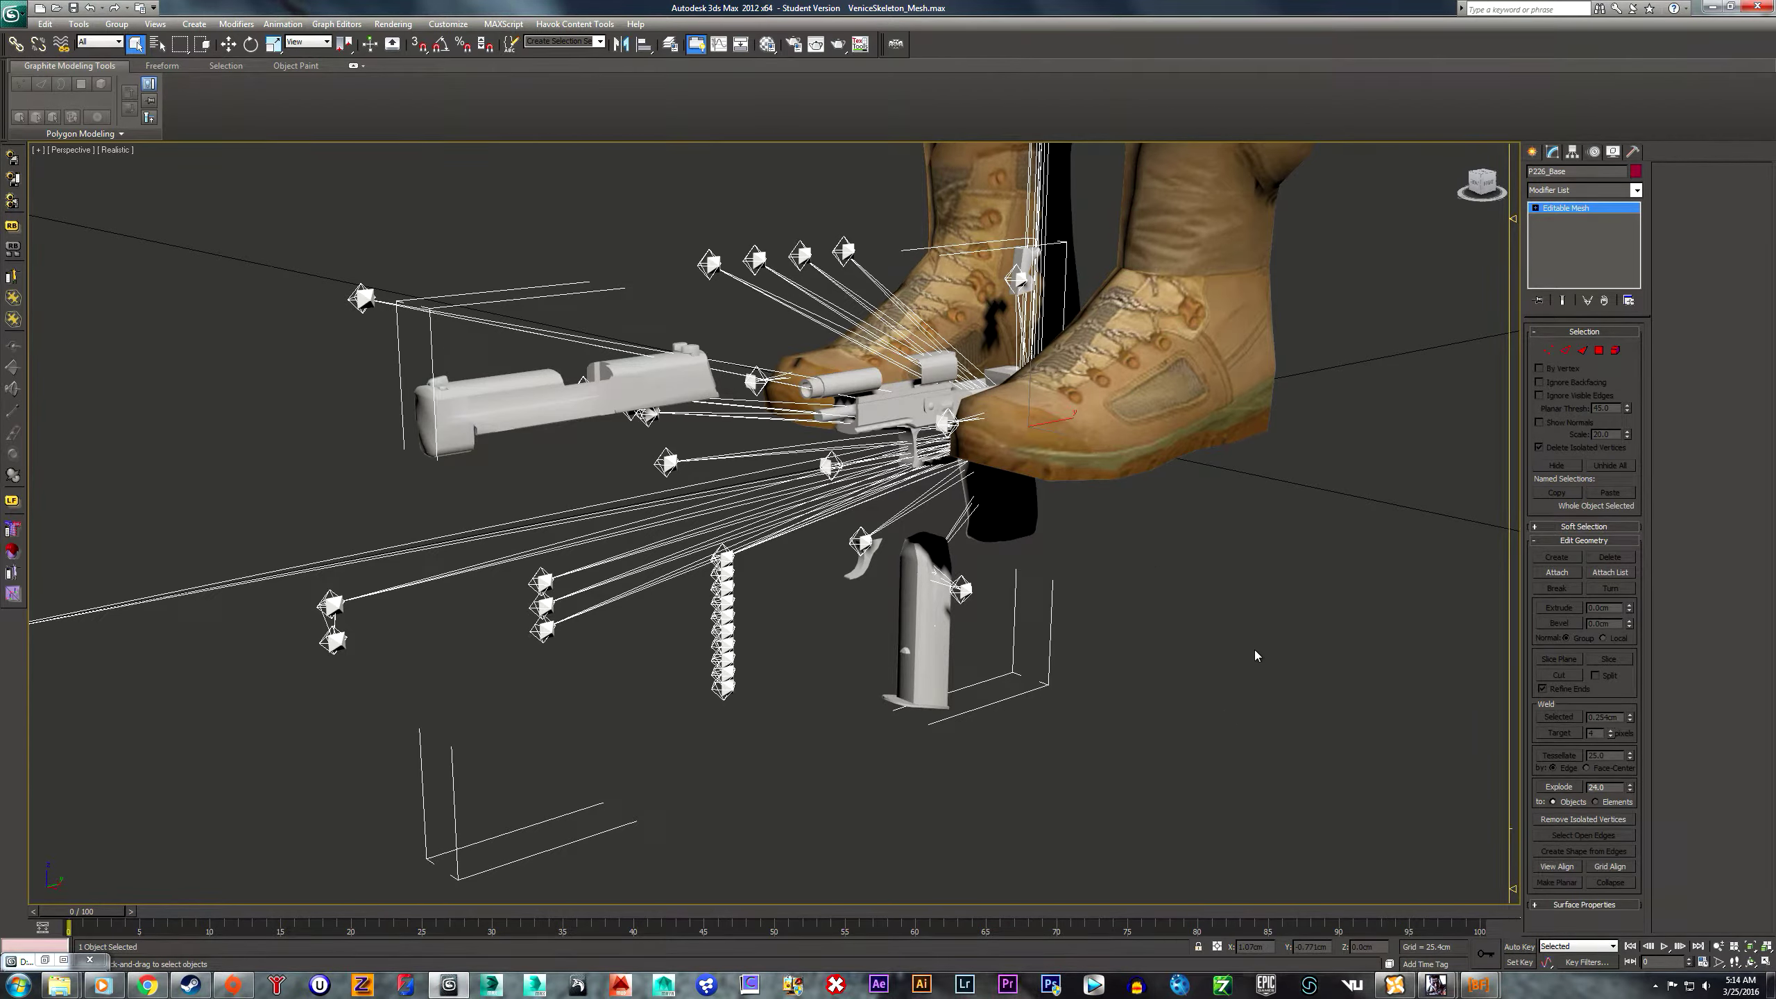
middle_drag(1018, 523, 1047, 579)
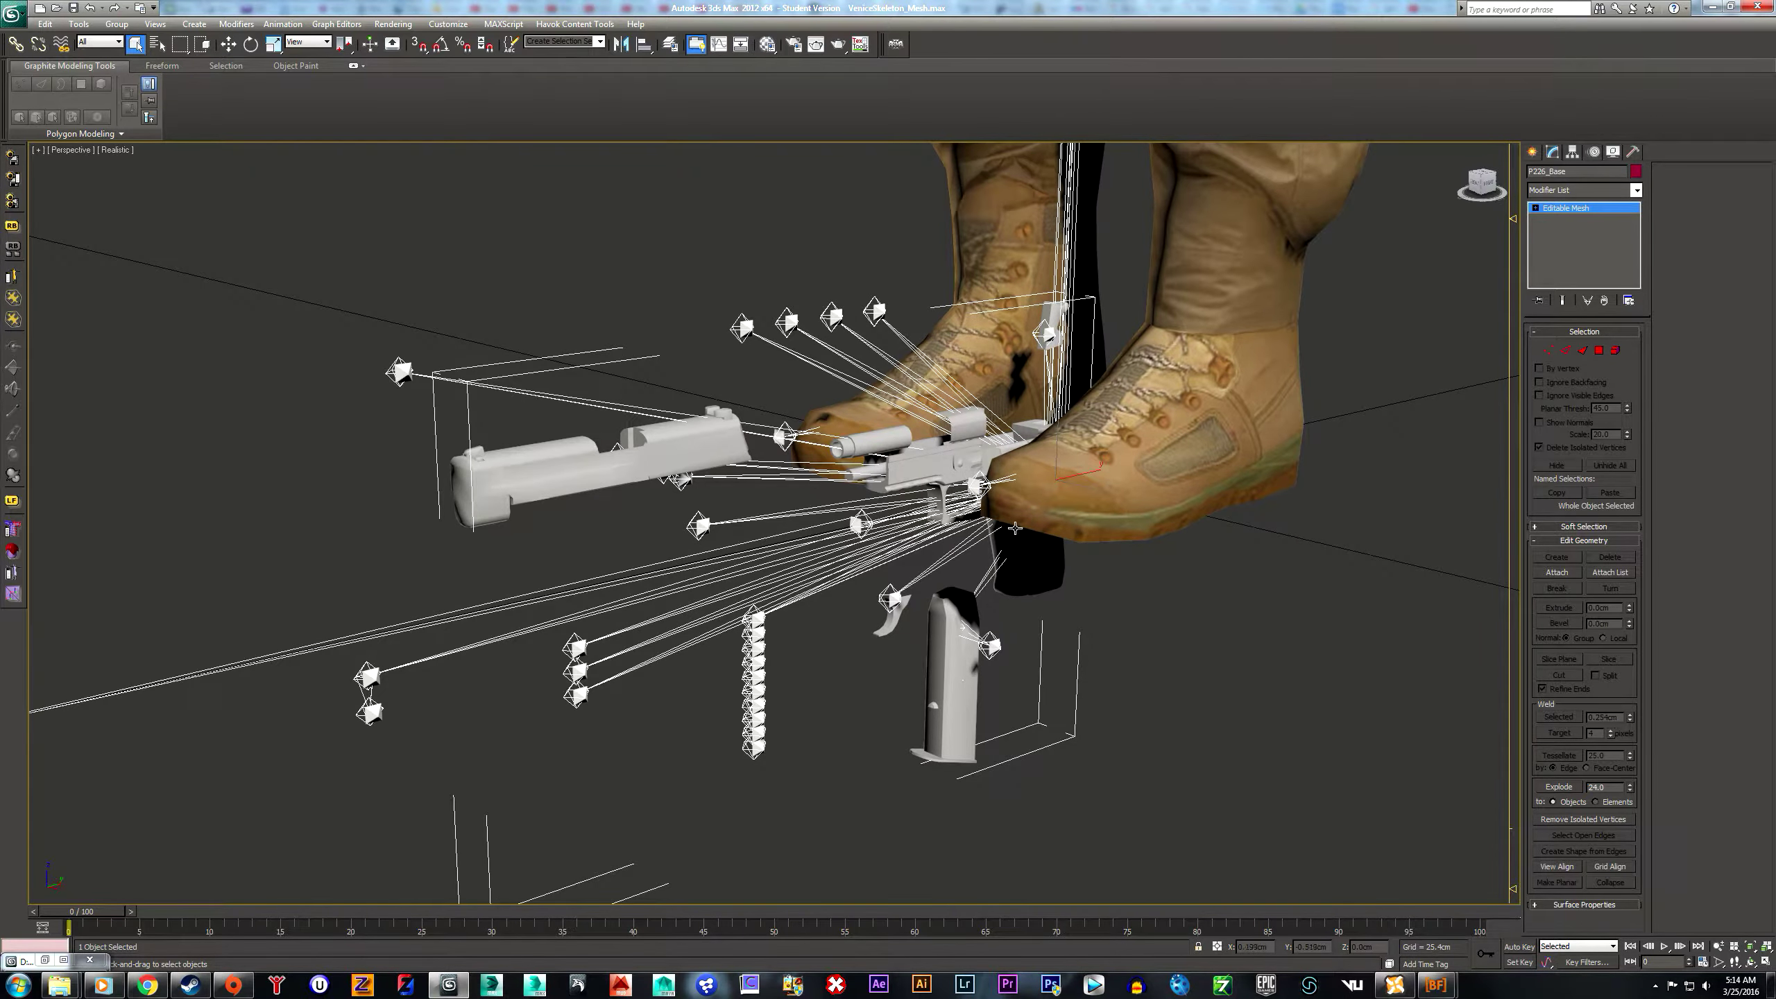
middle_drag(1107, 665, 1123, 680)
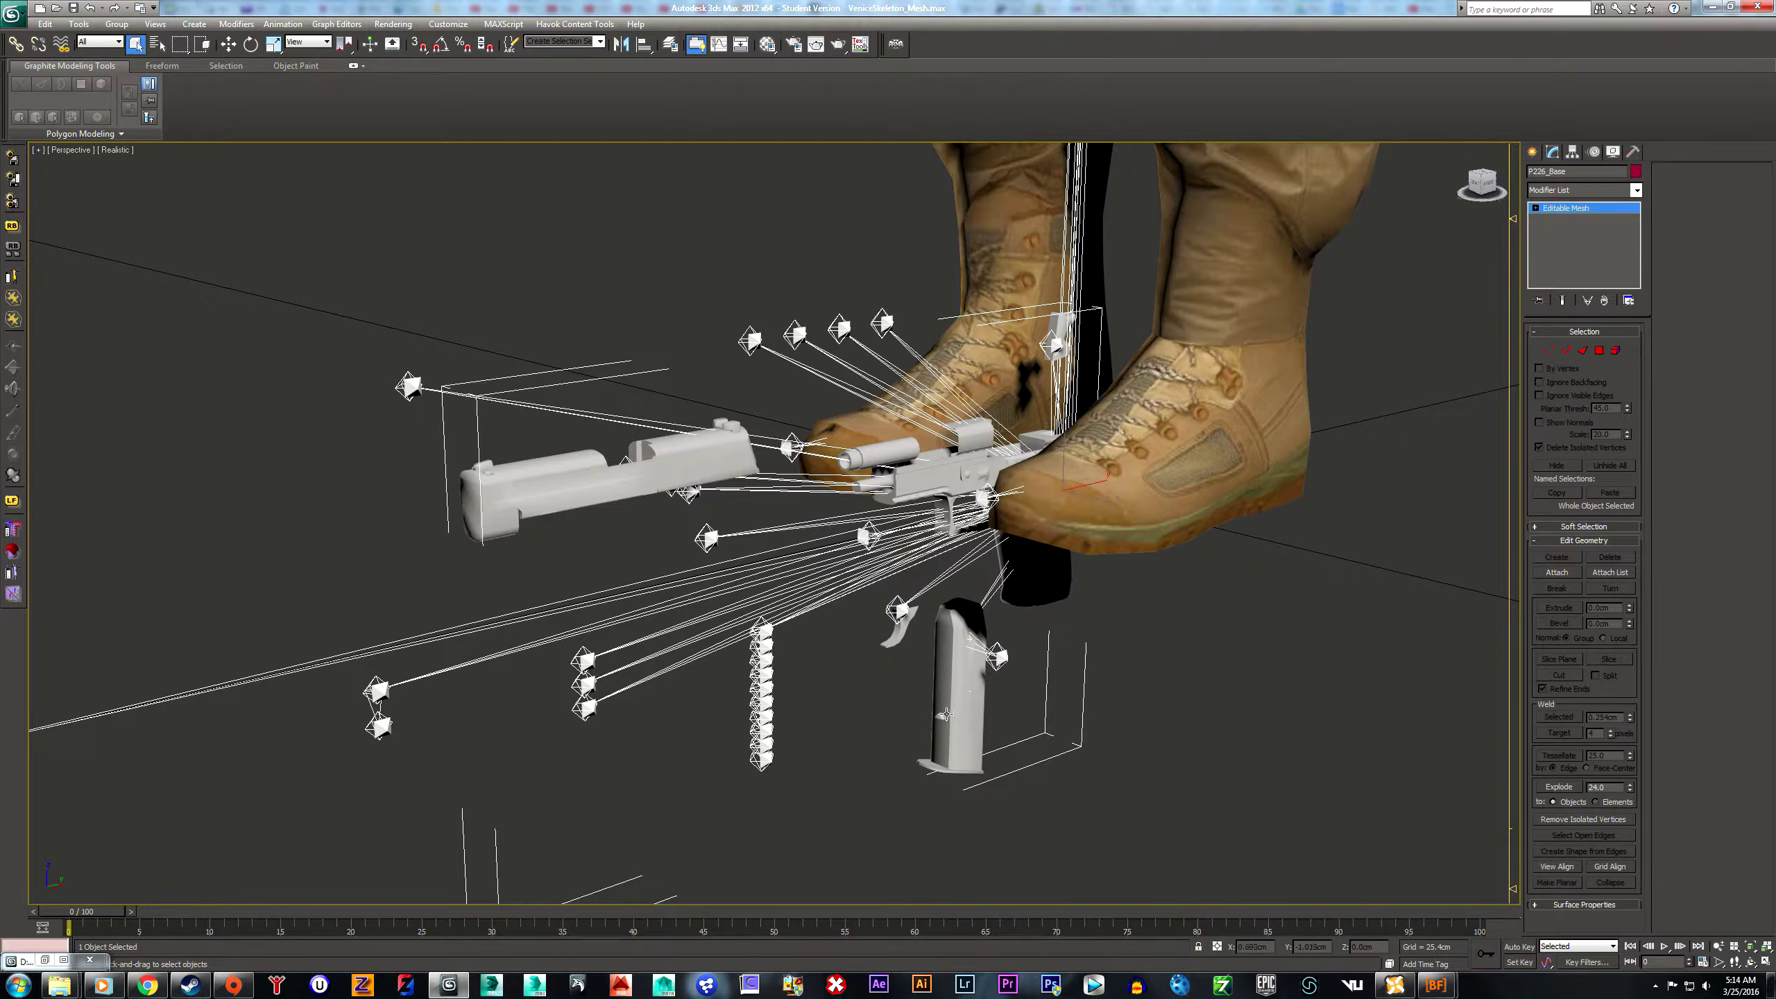
click(1093, 706)
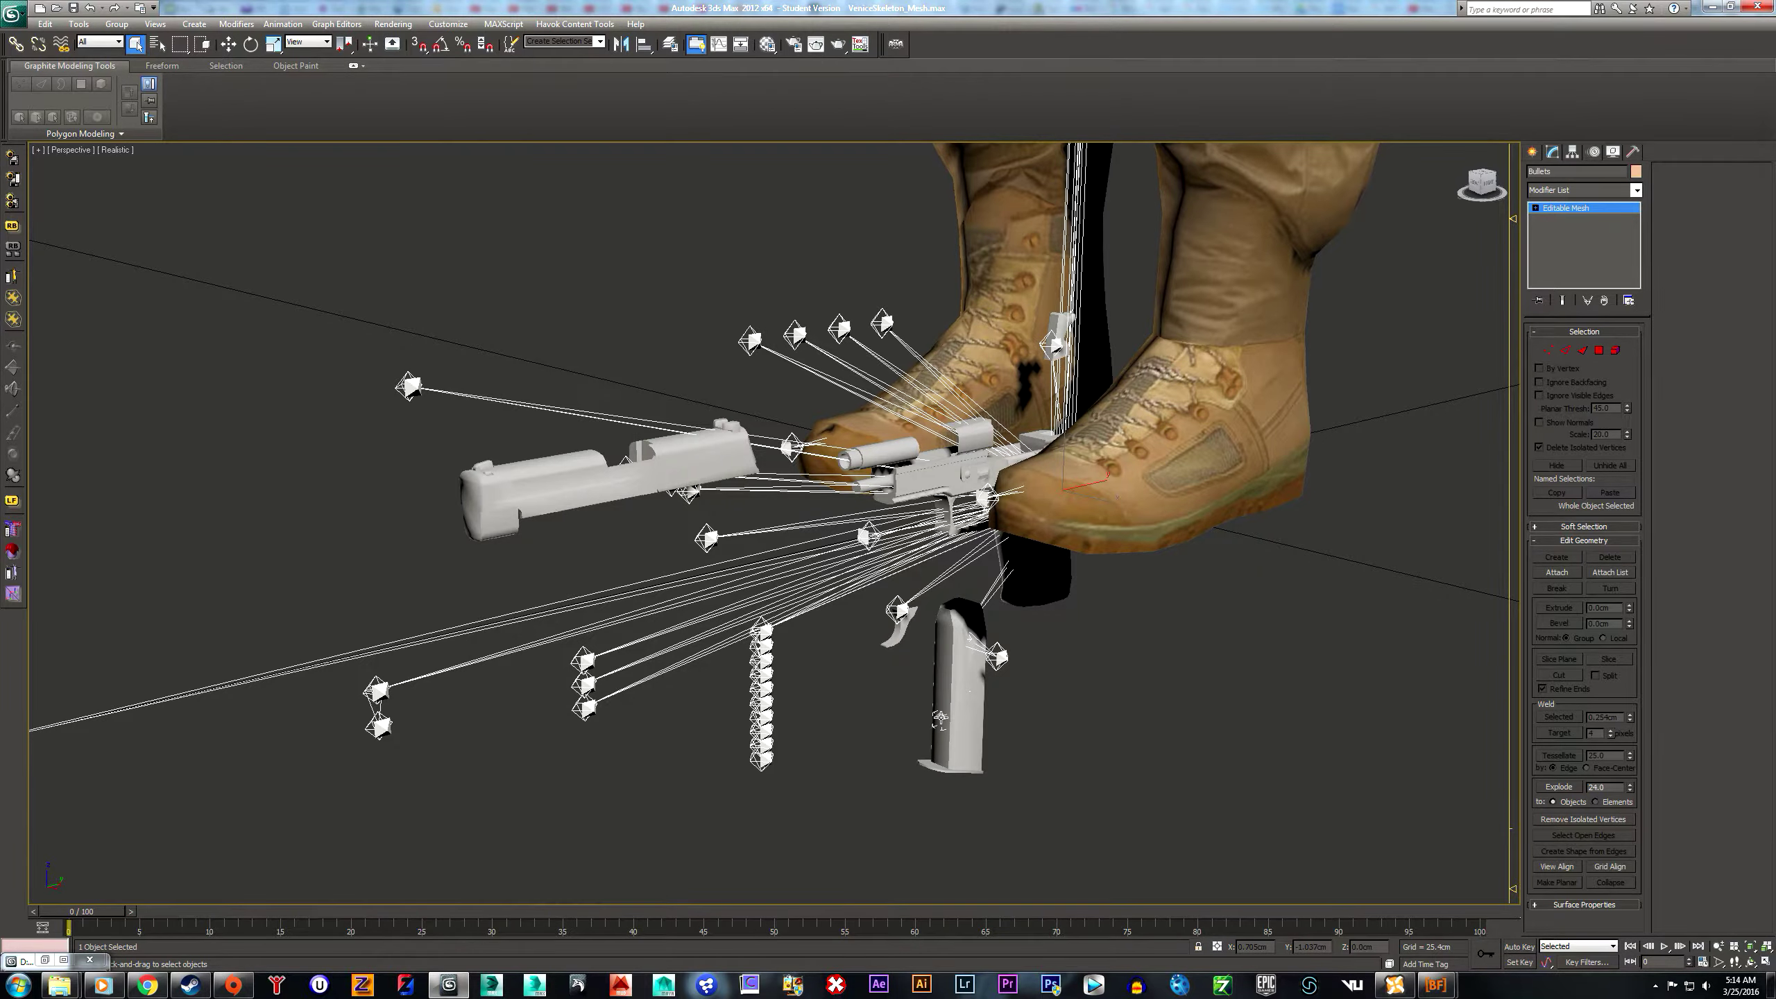
- Detach the pistol's slide element from the P226_Base mesh as a separate object named p226_Slide
click(941, 578)
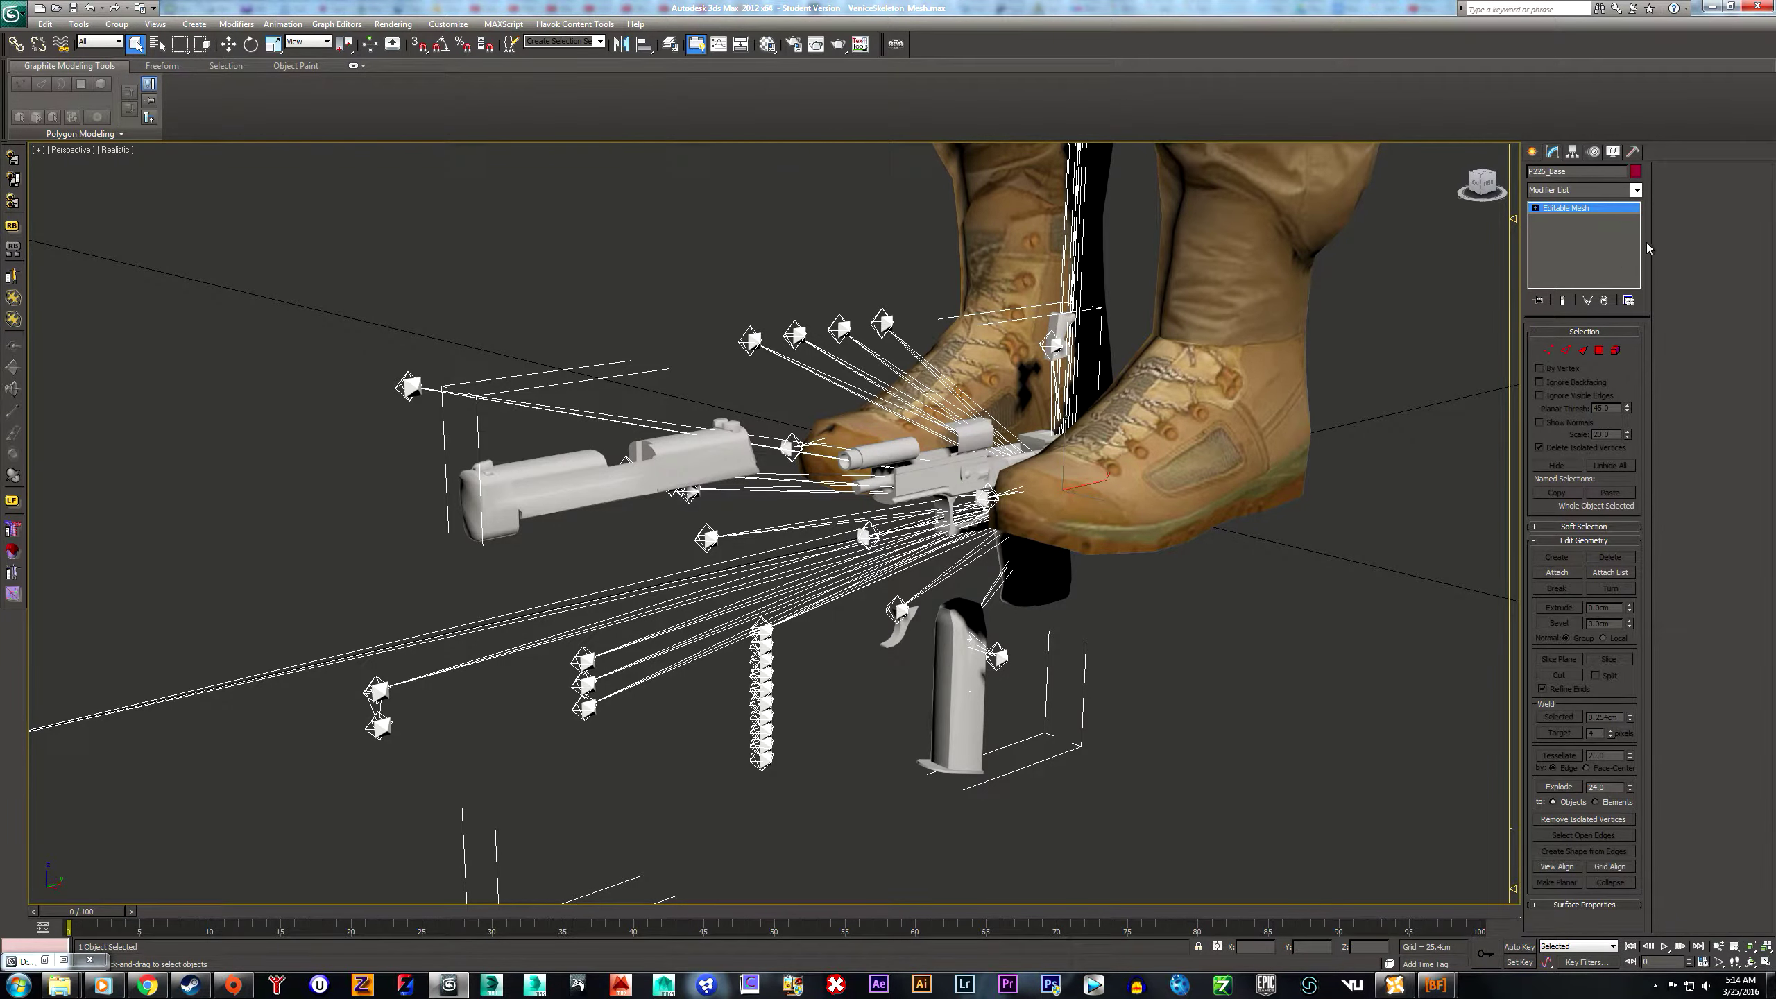
click(1615, 352)
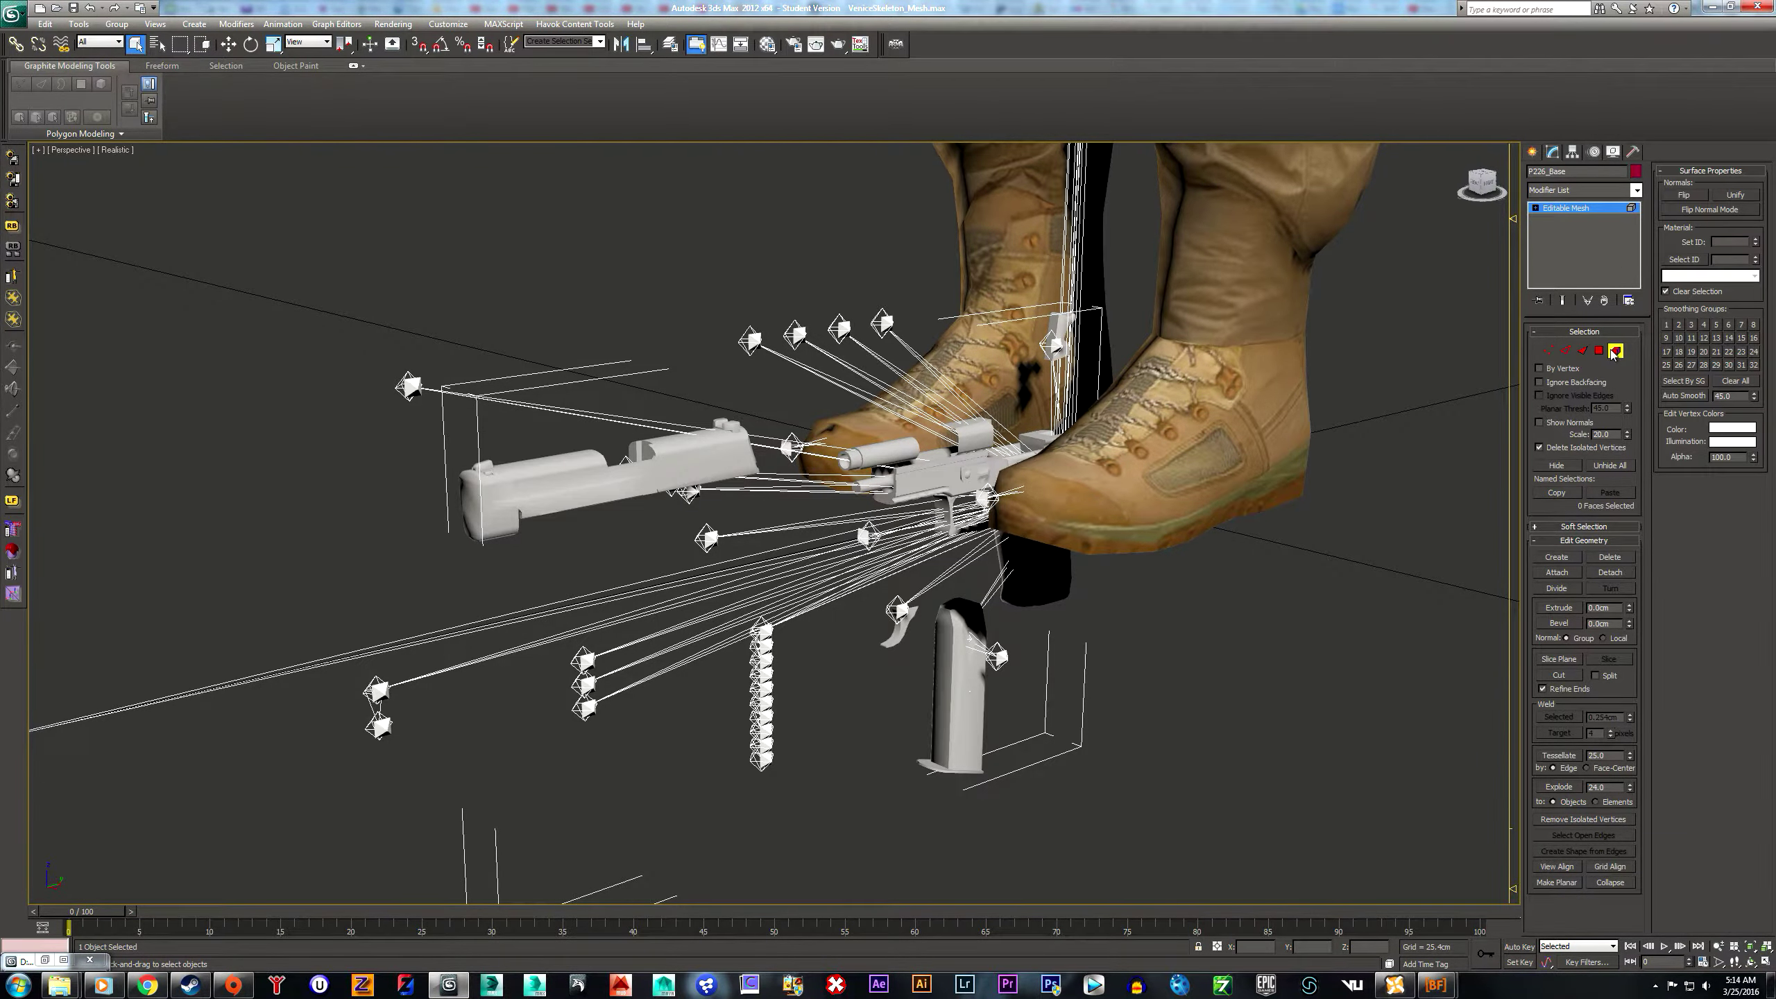
alt+middle_drag(943, 476, 875, 466)
drag(806, 505, 357, 357)
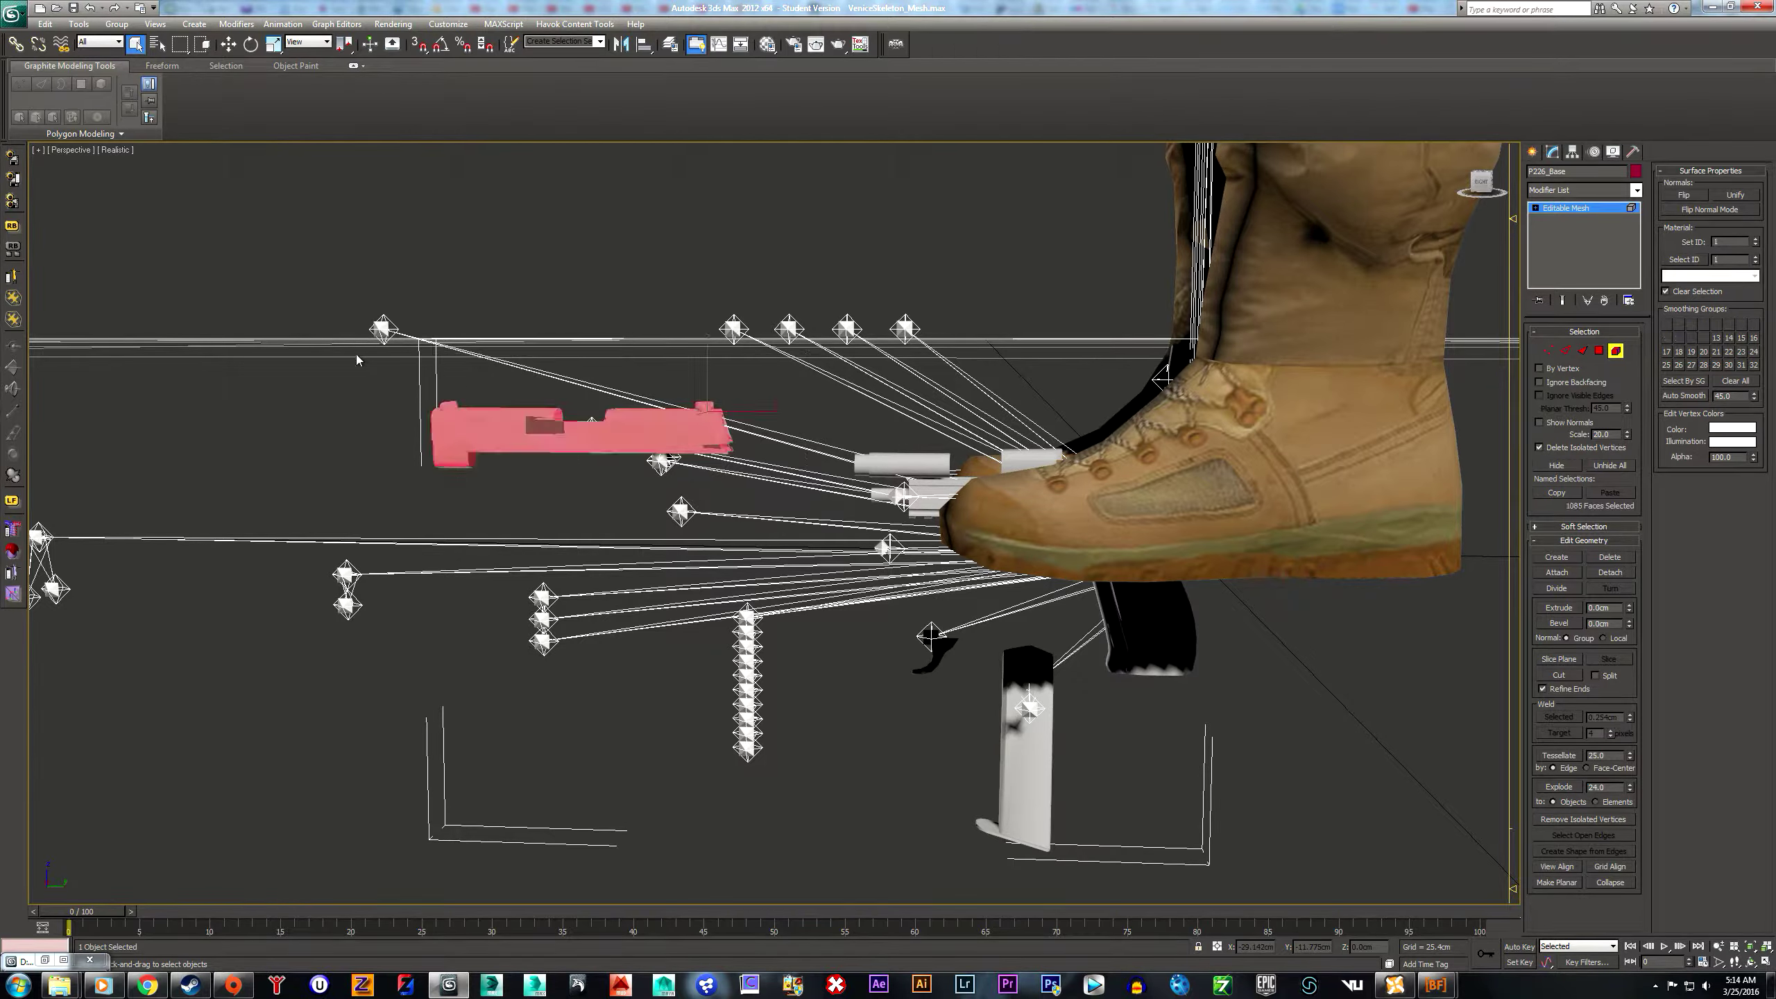
click(1608, 572)
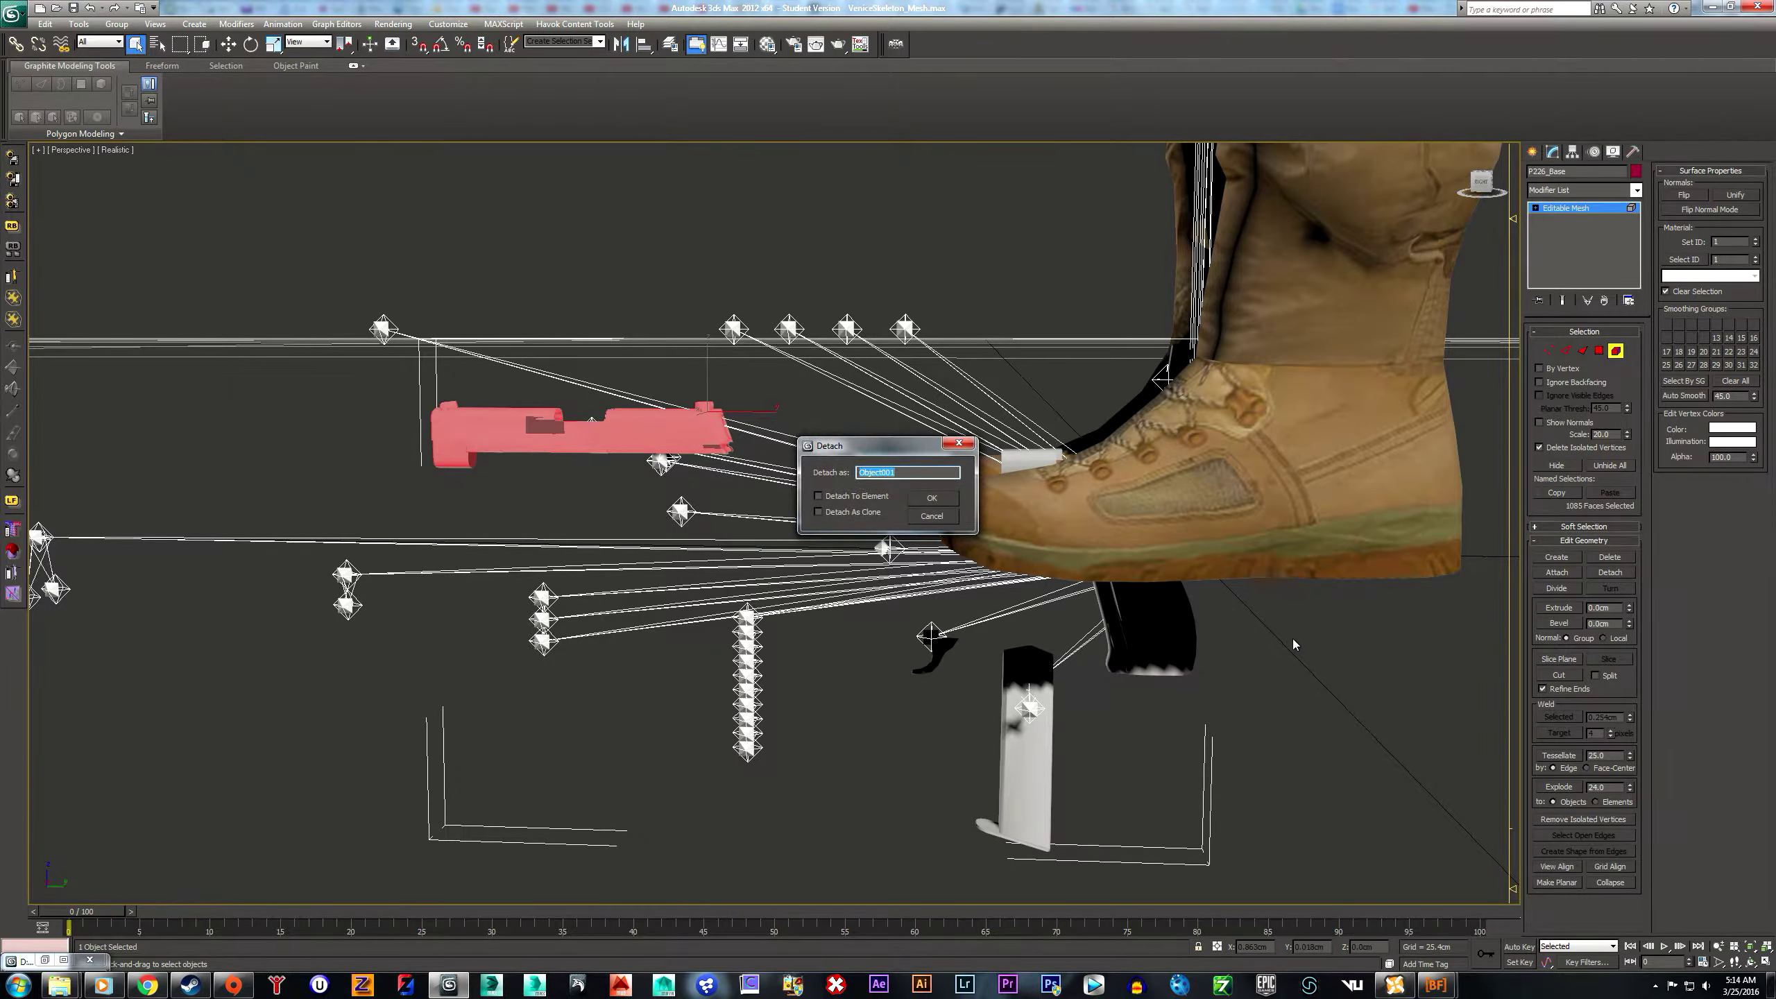
text(p226_Slide)
key(Return)
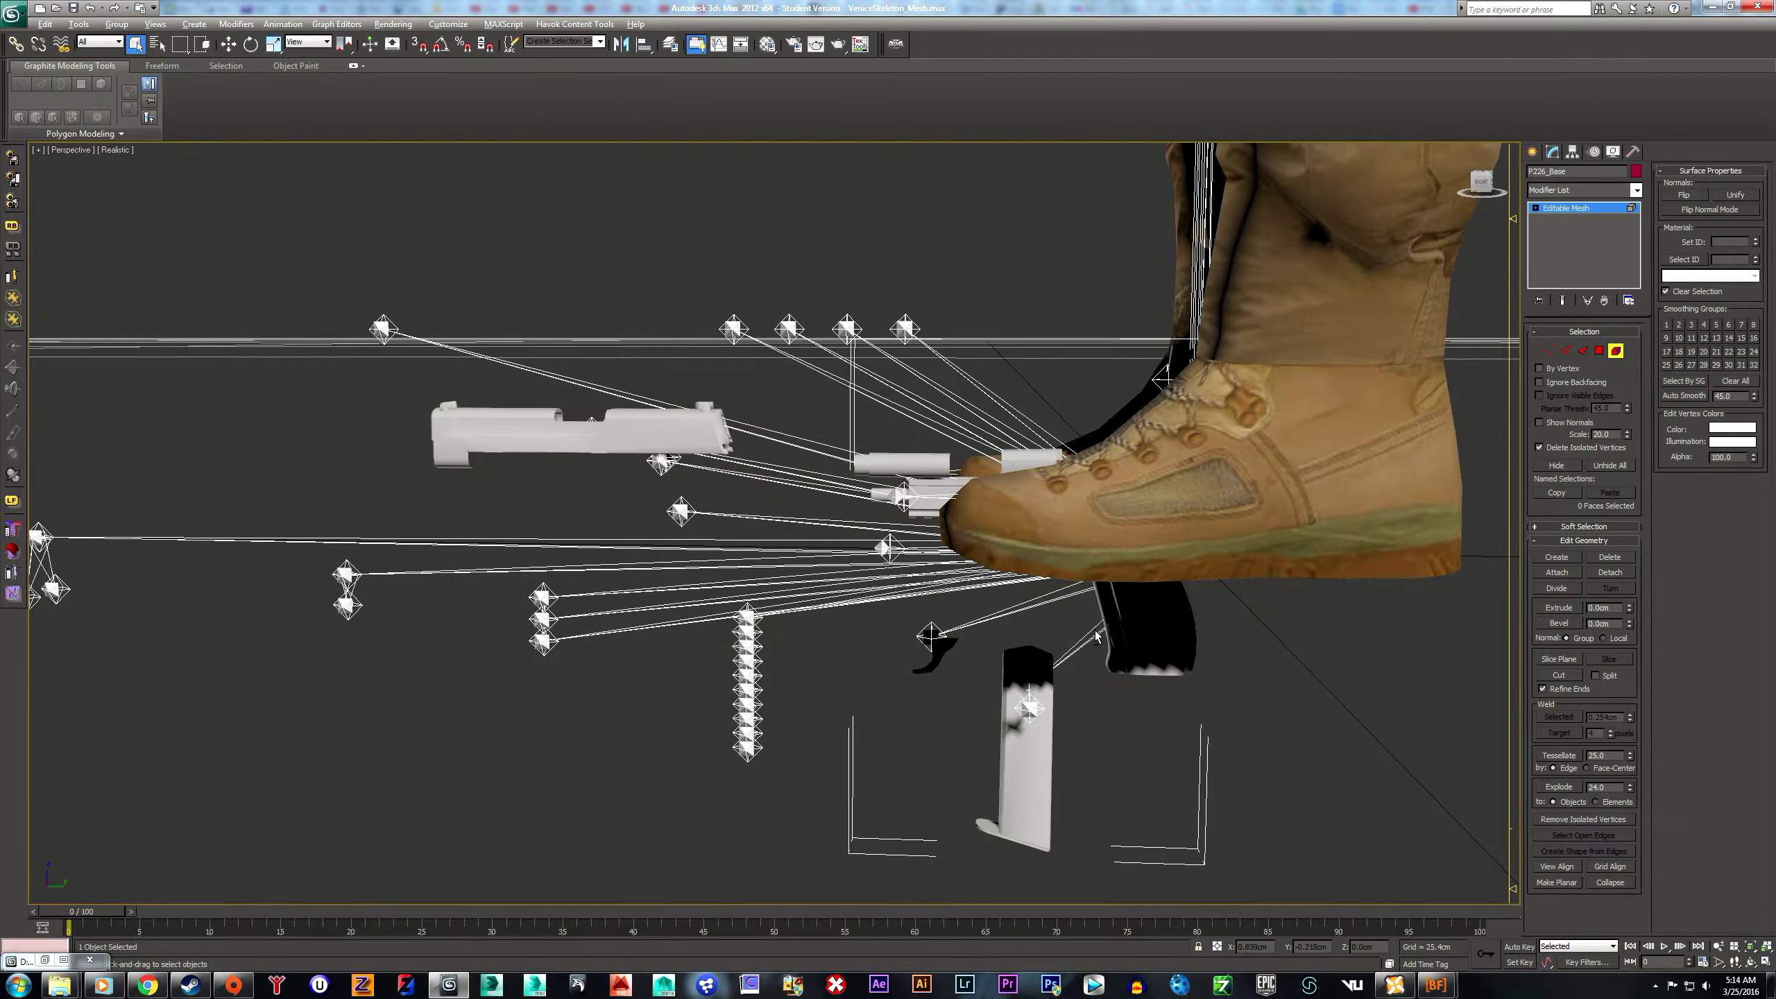
- Detach the magazine element below the grip from P226_Base as a separate object named p226_Mag
middle_drag(1202, 696, 1174, 605)
scroll(1188, 630, up, 8)
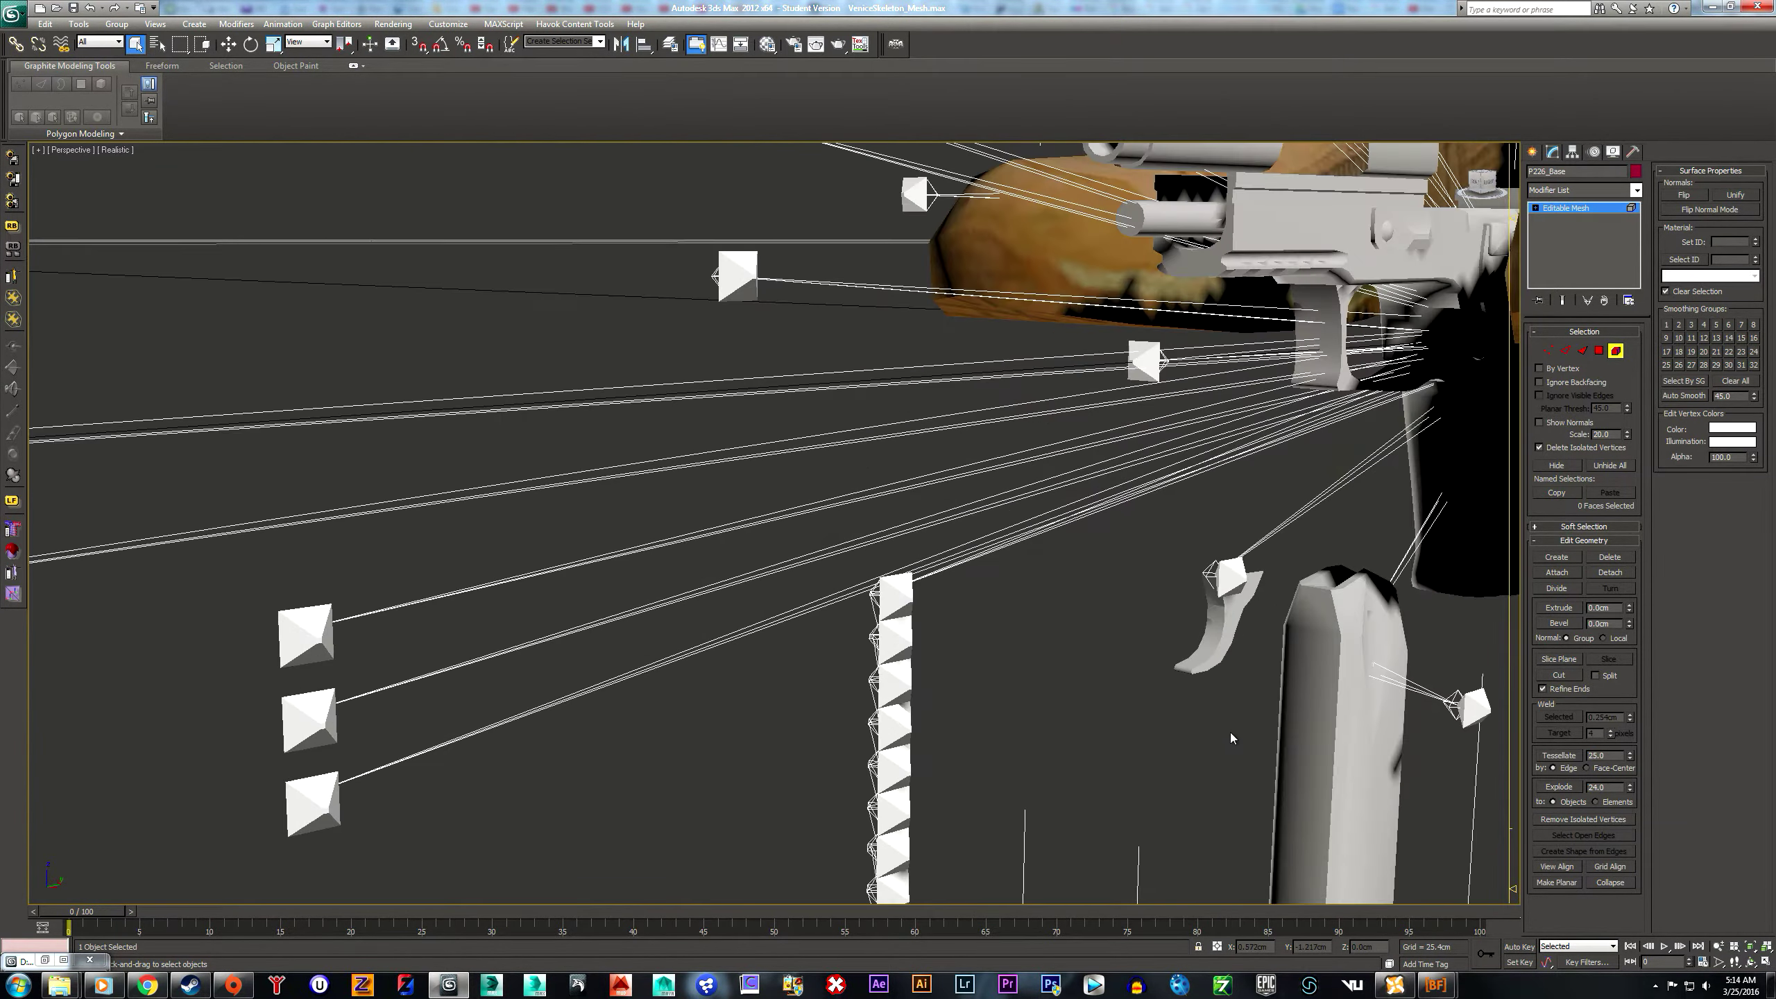
scroll(1146, 690, up, 1)
drag(1123, 756, 796, 245)
alt+drag(1333, 470, 1090, 224)
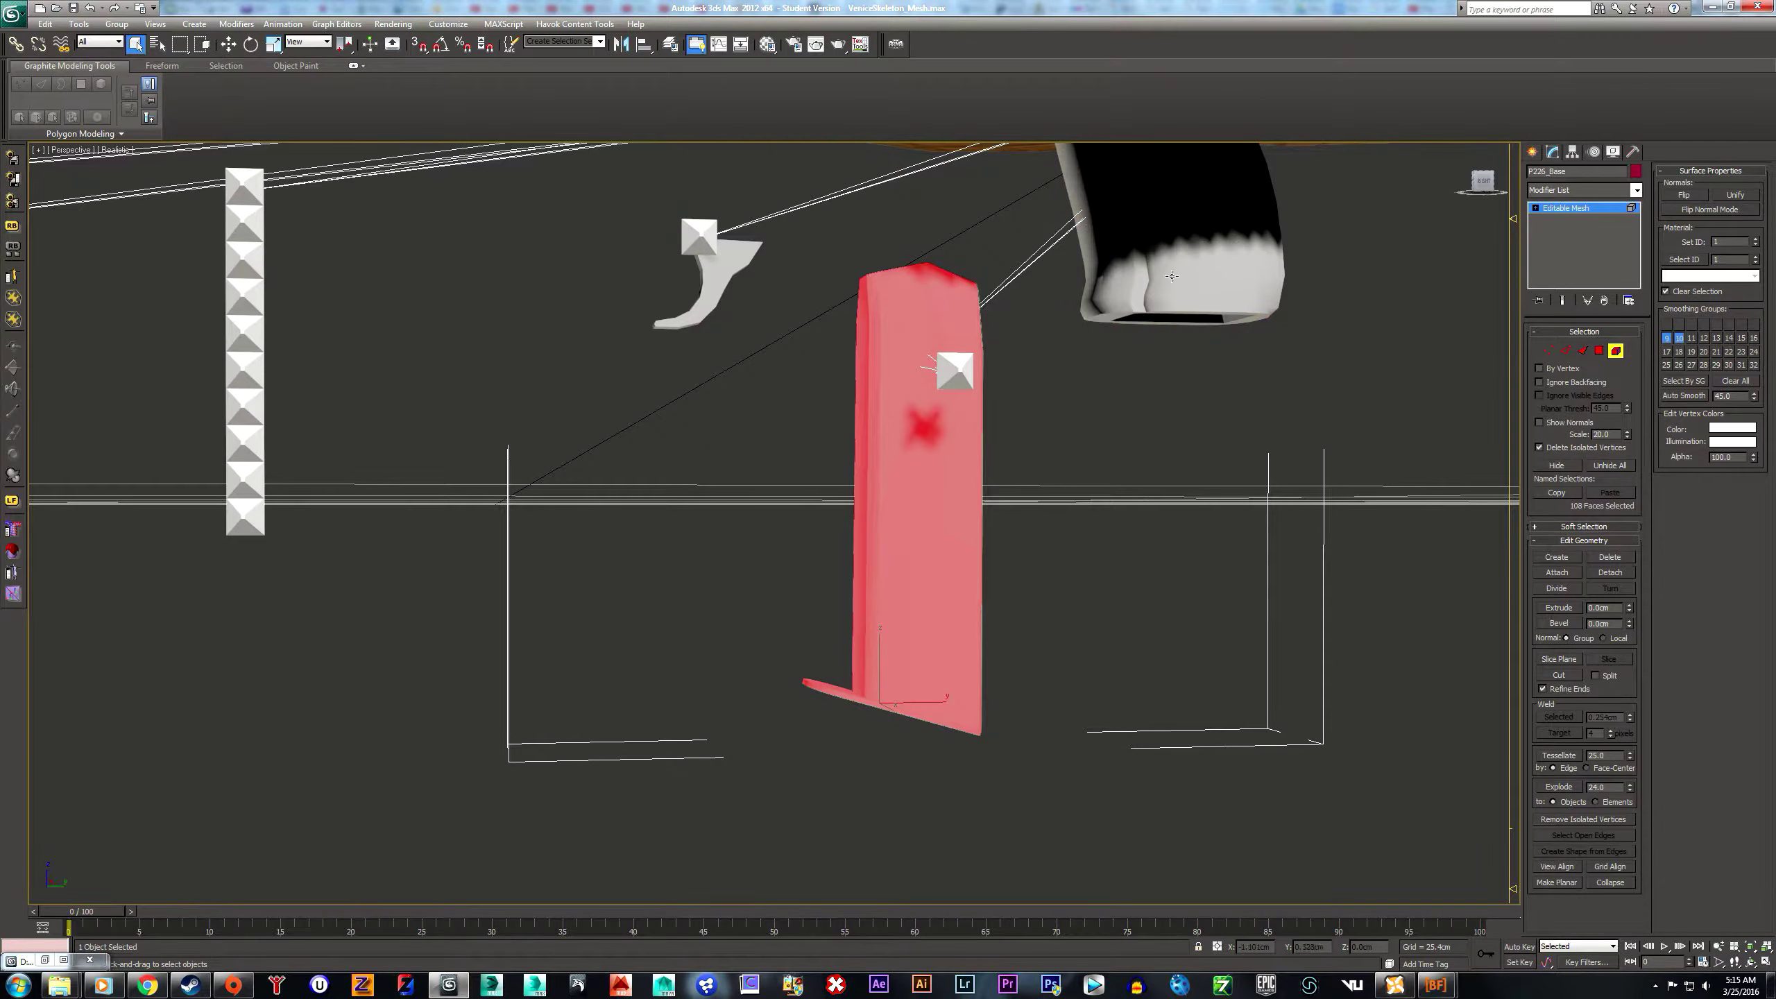
middle_drag(1313, 434, 1271, 504)
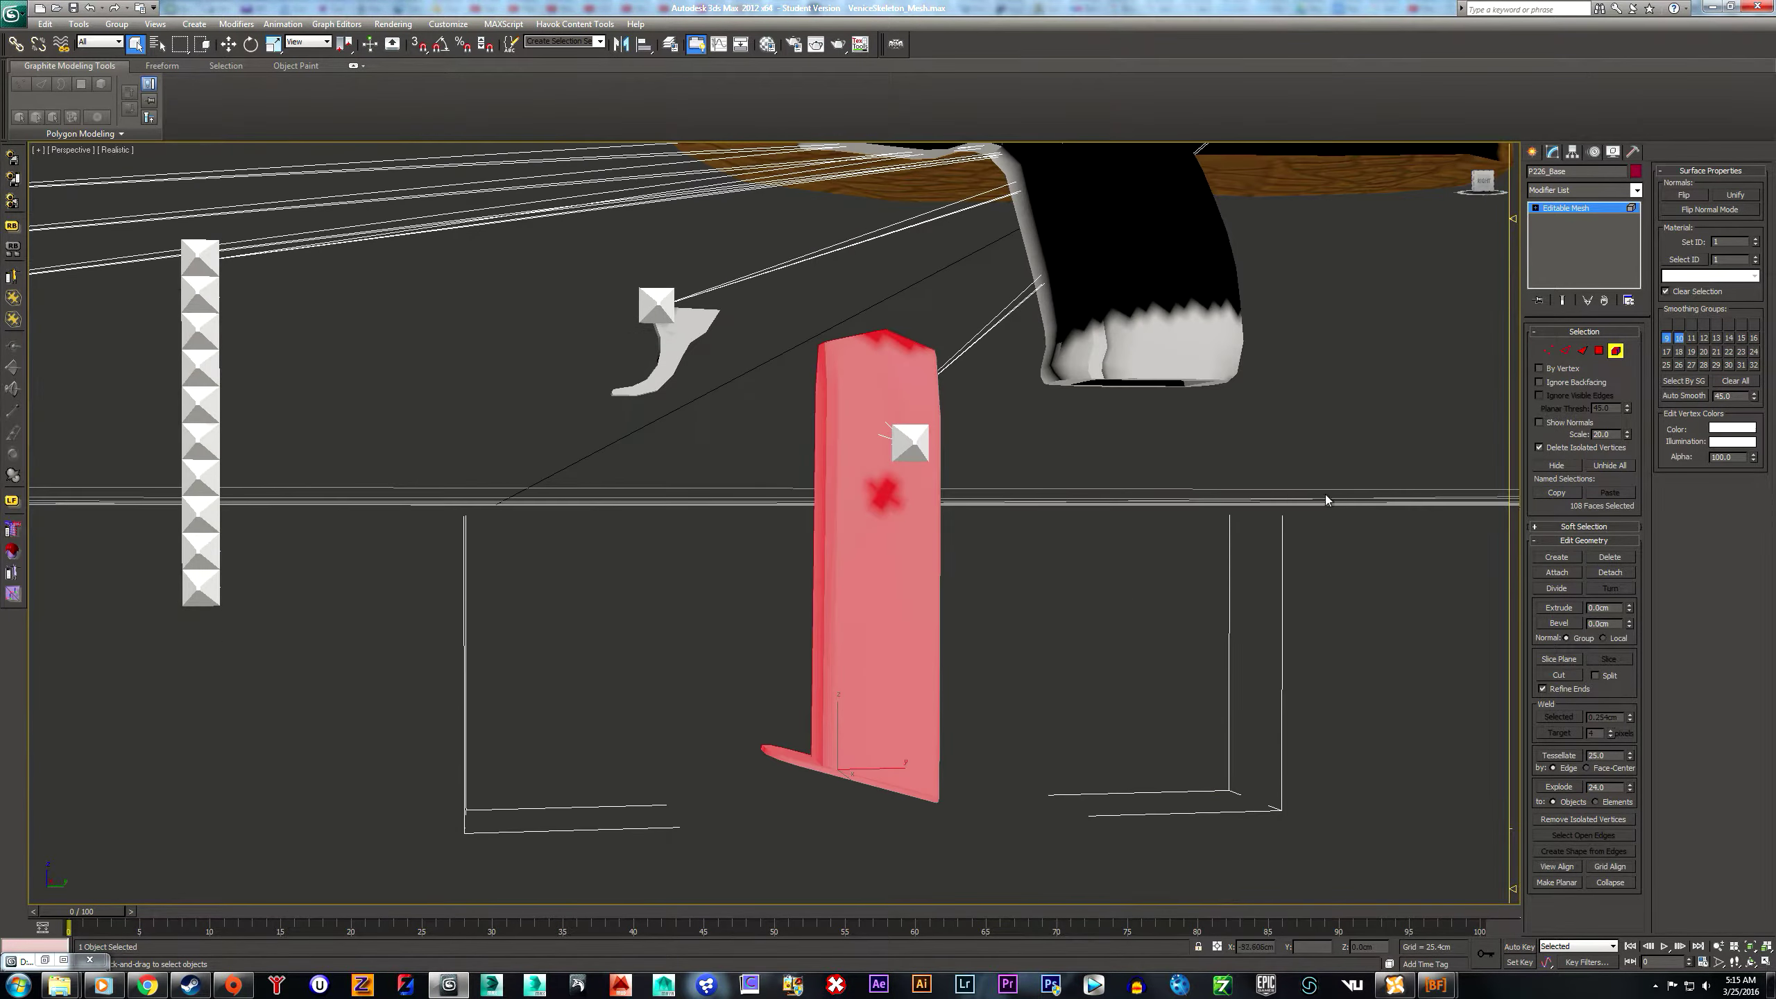
click(1616, 575)
text(226_Mag)
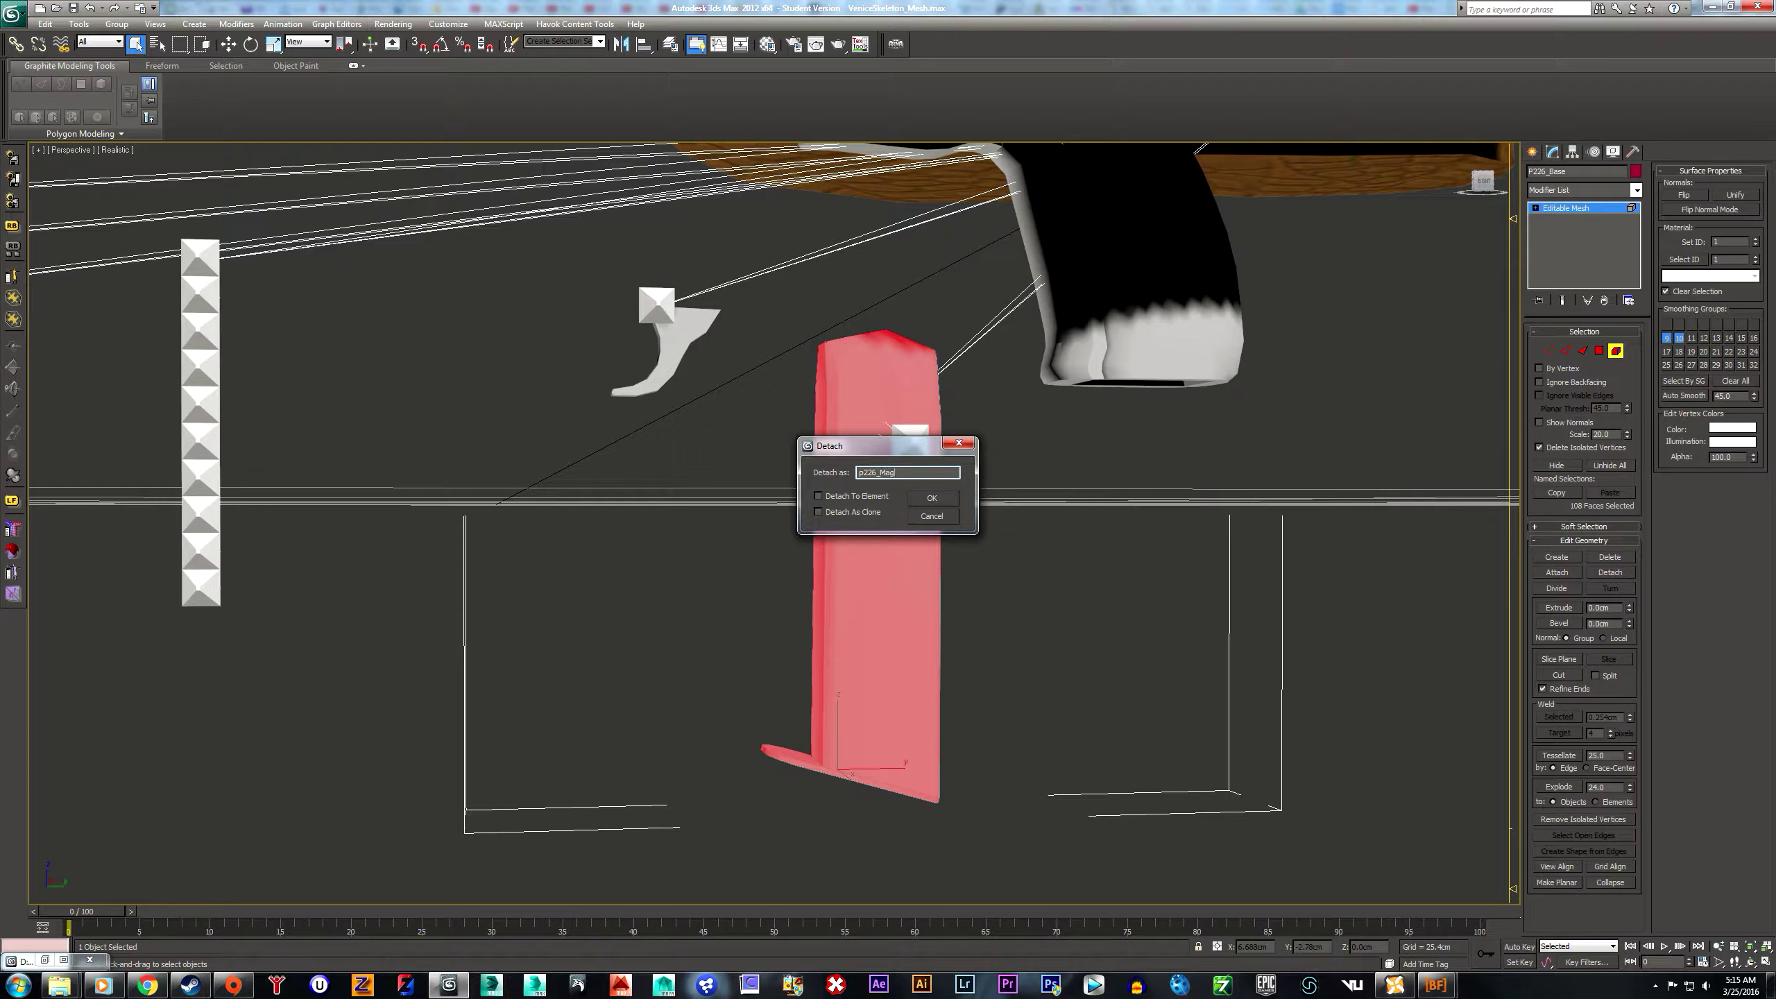
click(932, 497)
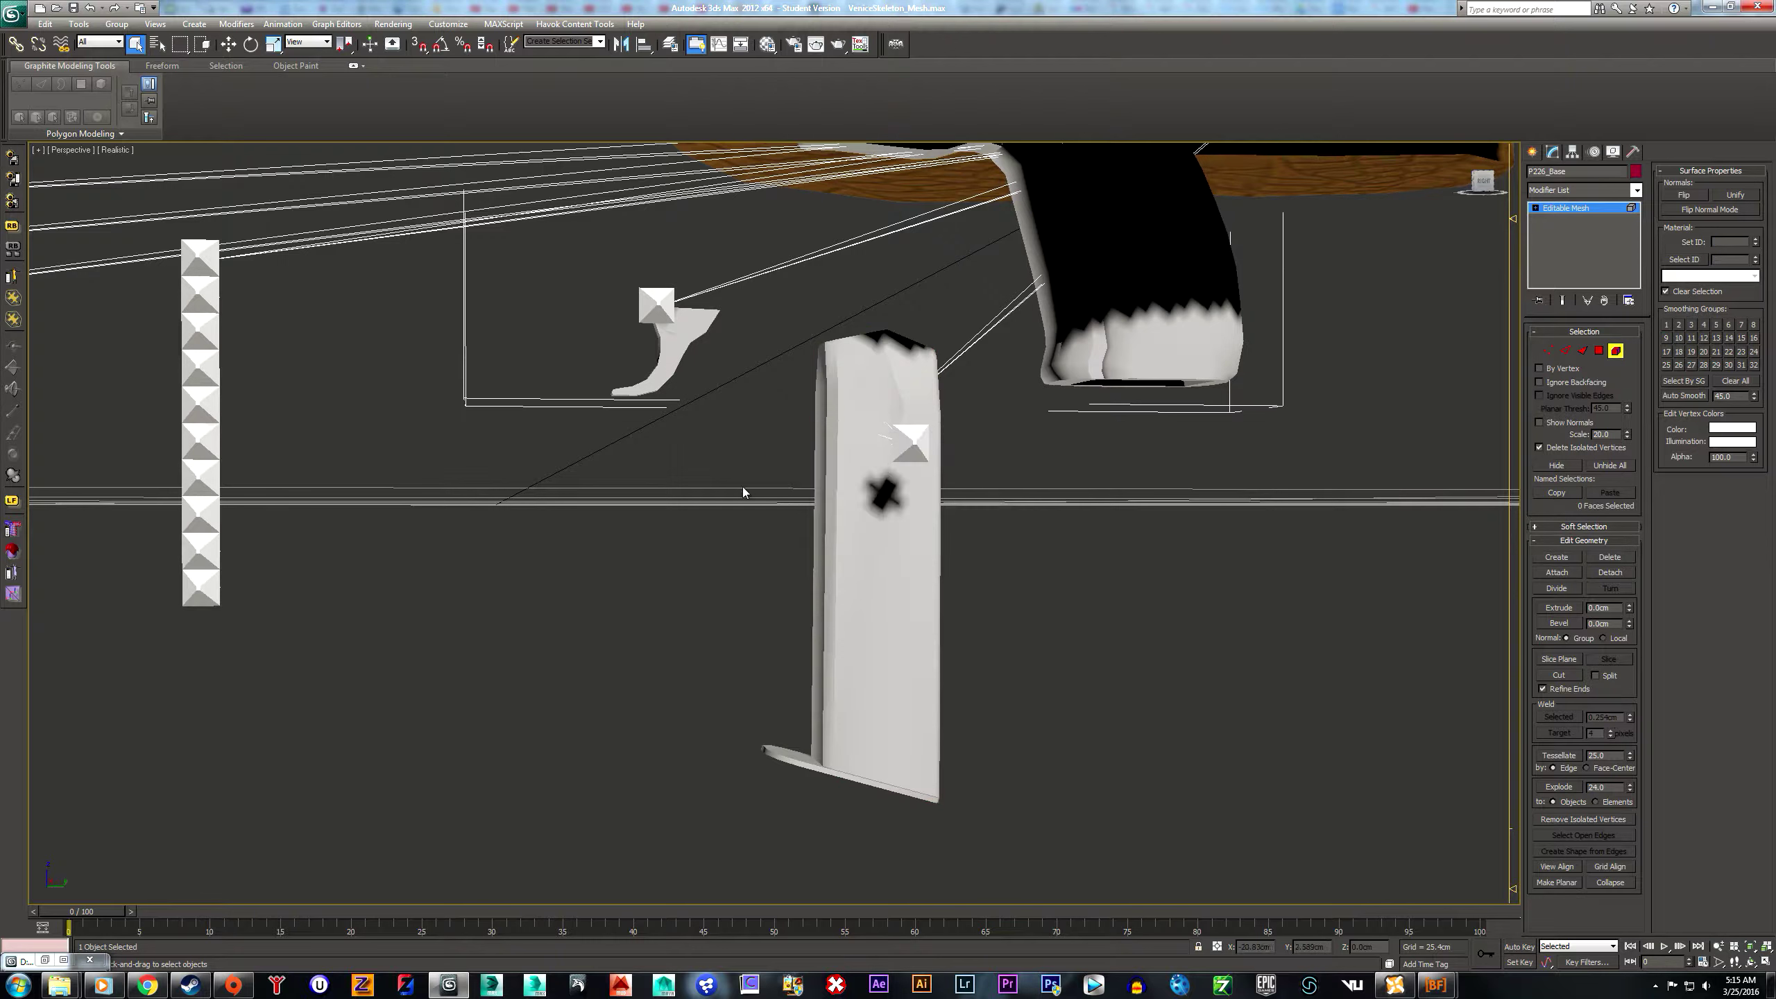
- Detach the curved trigger element from P226_Base as a separate object named P226_Trigger
click(671, 342)
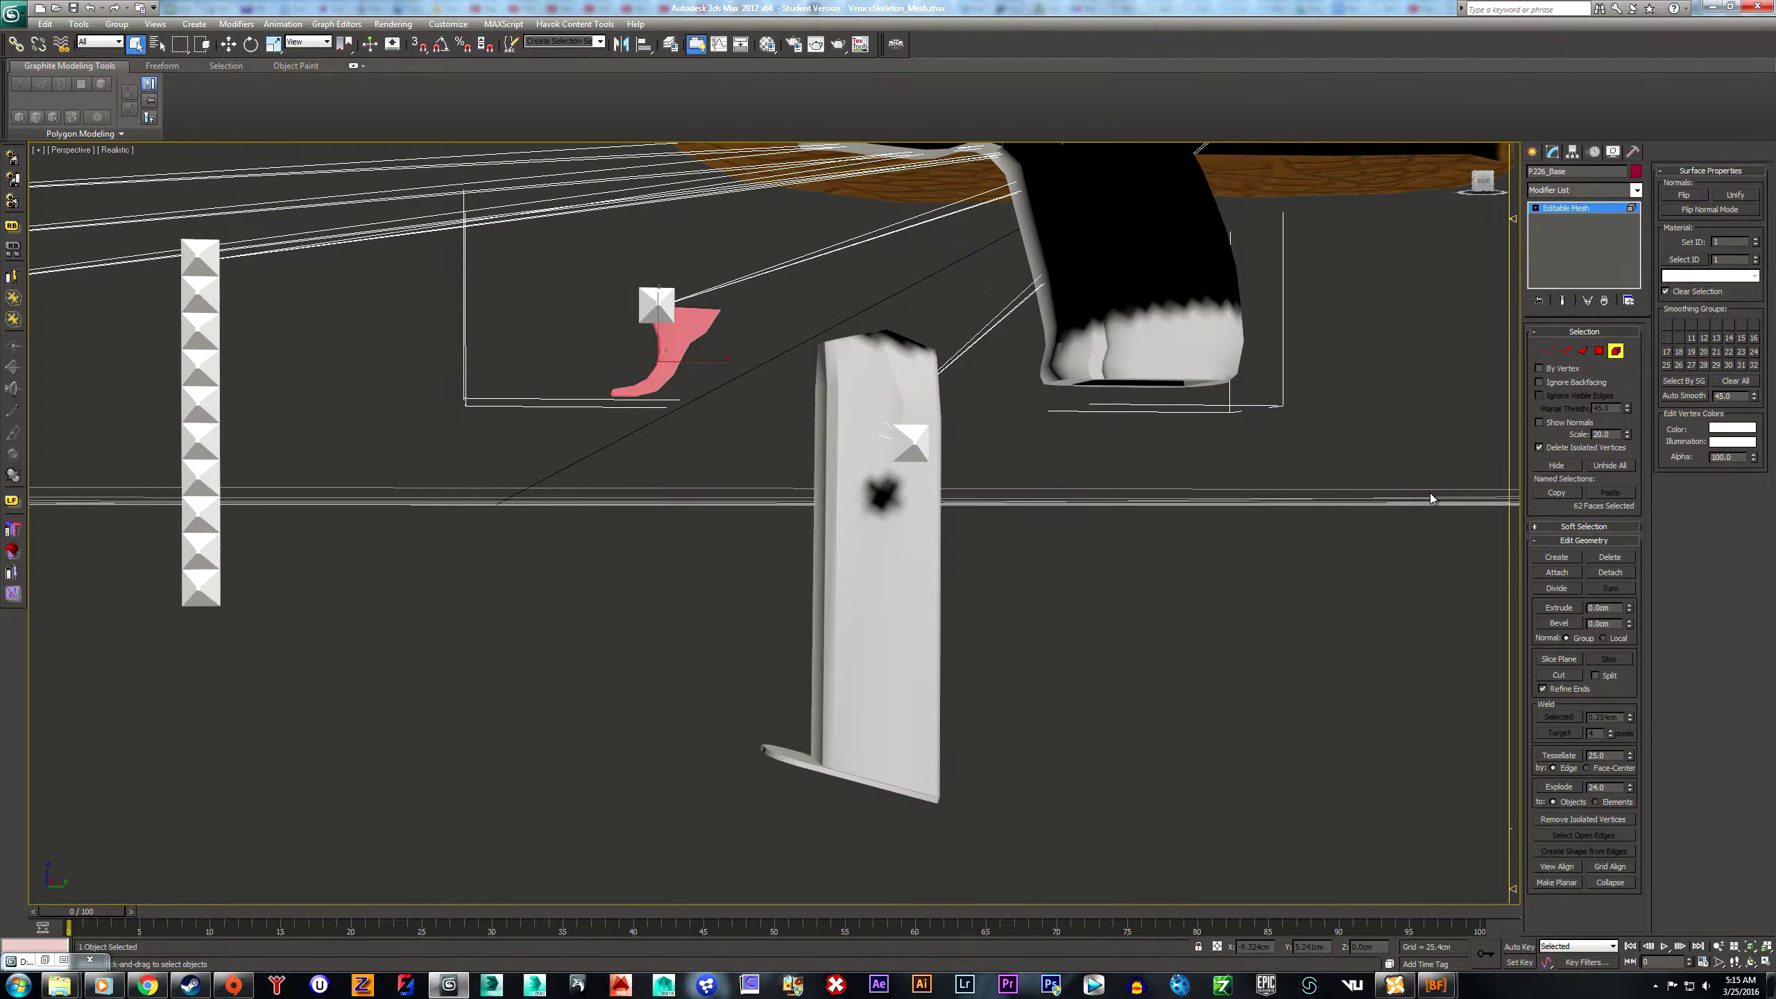
click(1608, 572)
text(P226_Trigger)
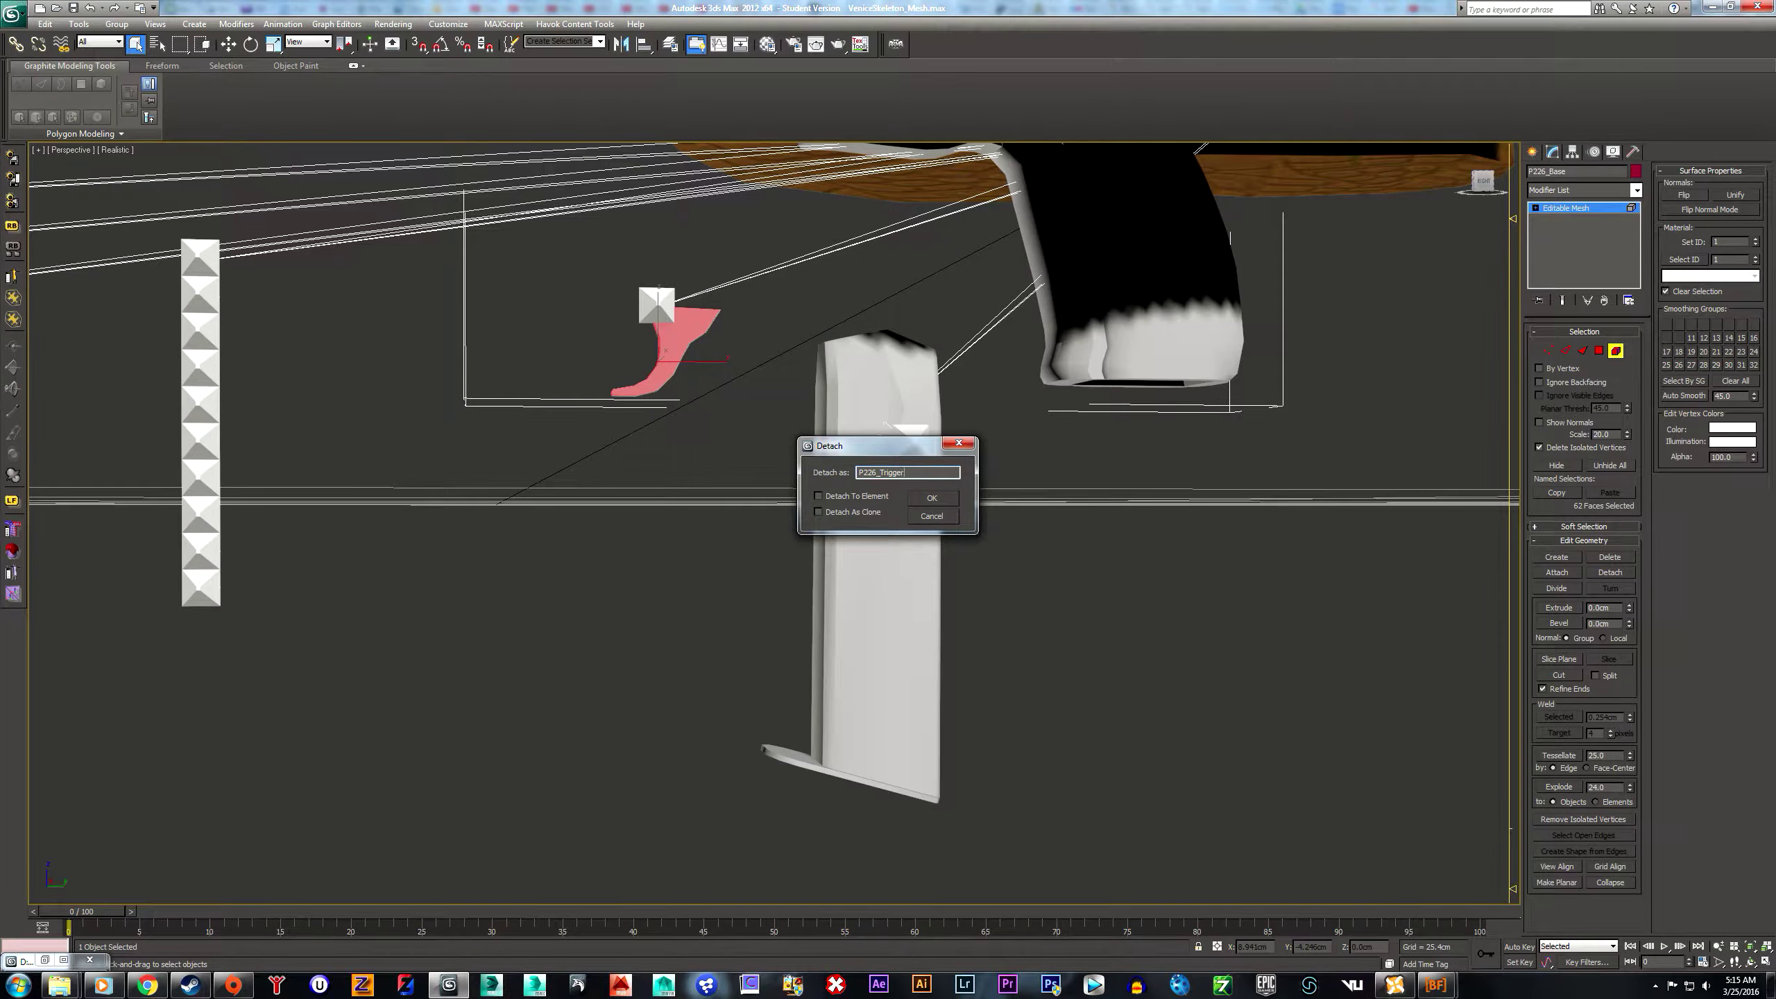
key(Return)
- Detach the hammer element above the pistol frame from P226_Base as a separate object named P226_Hammer
scroll(1086, 517, down, 5)
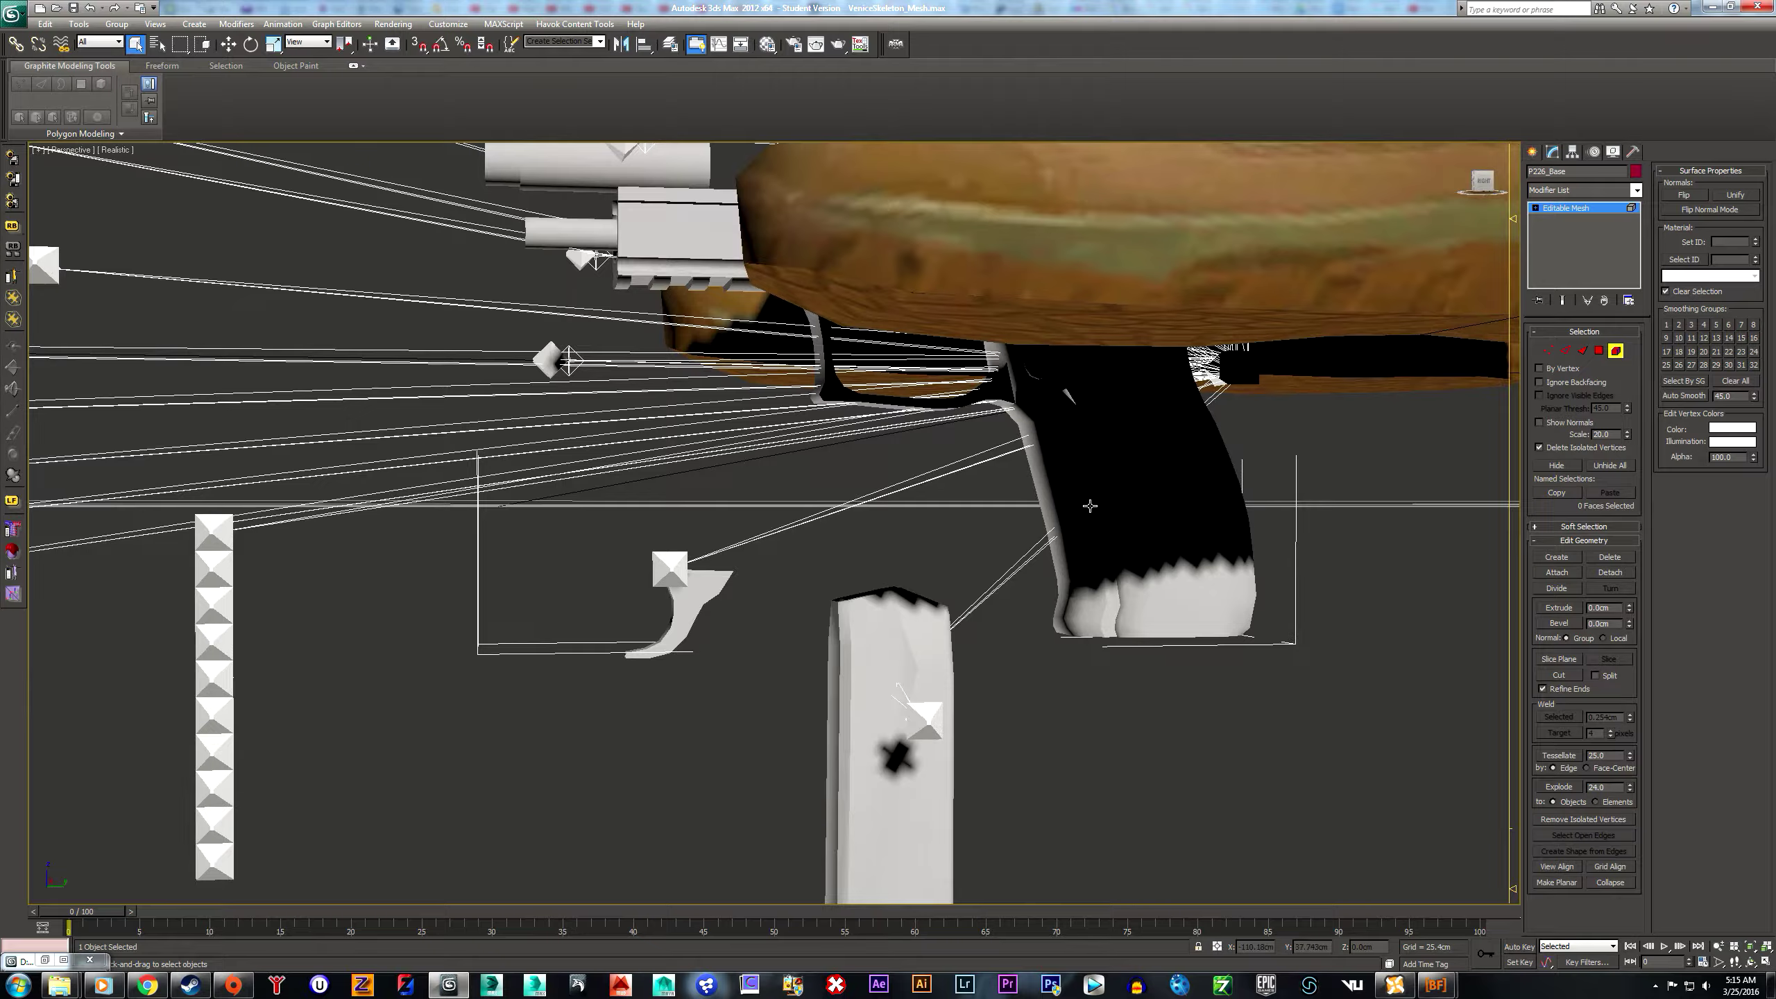
alt+middle_drag(1086, 518, 1103, 528)
middle_drag(1080, 359, 1049, 565)
scroll(1122, 482, up, 4)
drag(889, 299, 1037, 439)
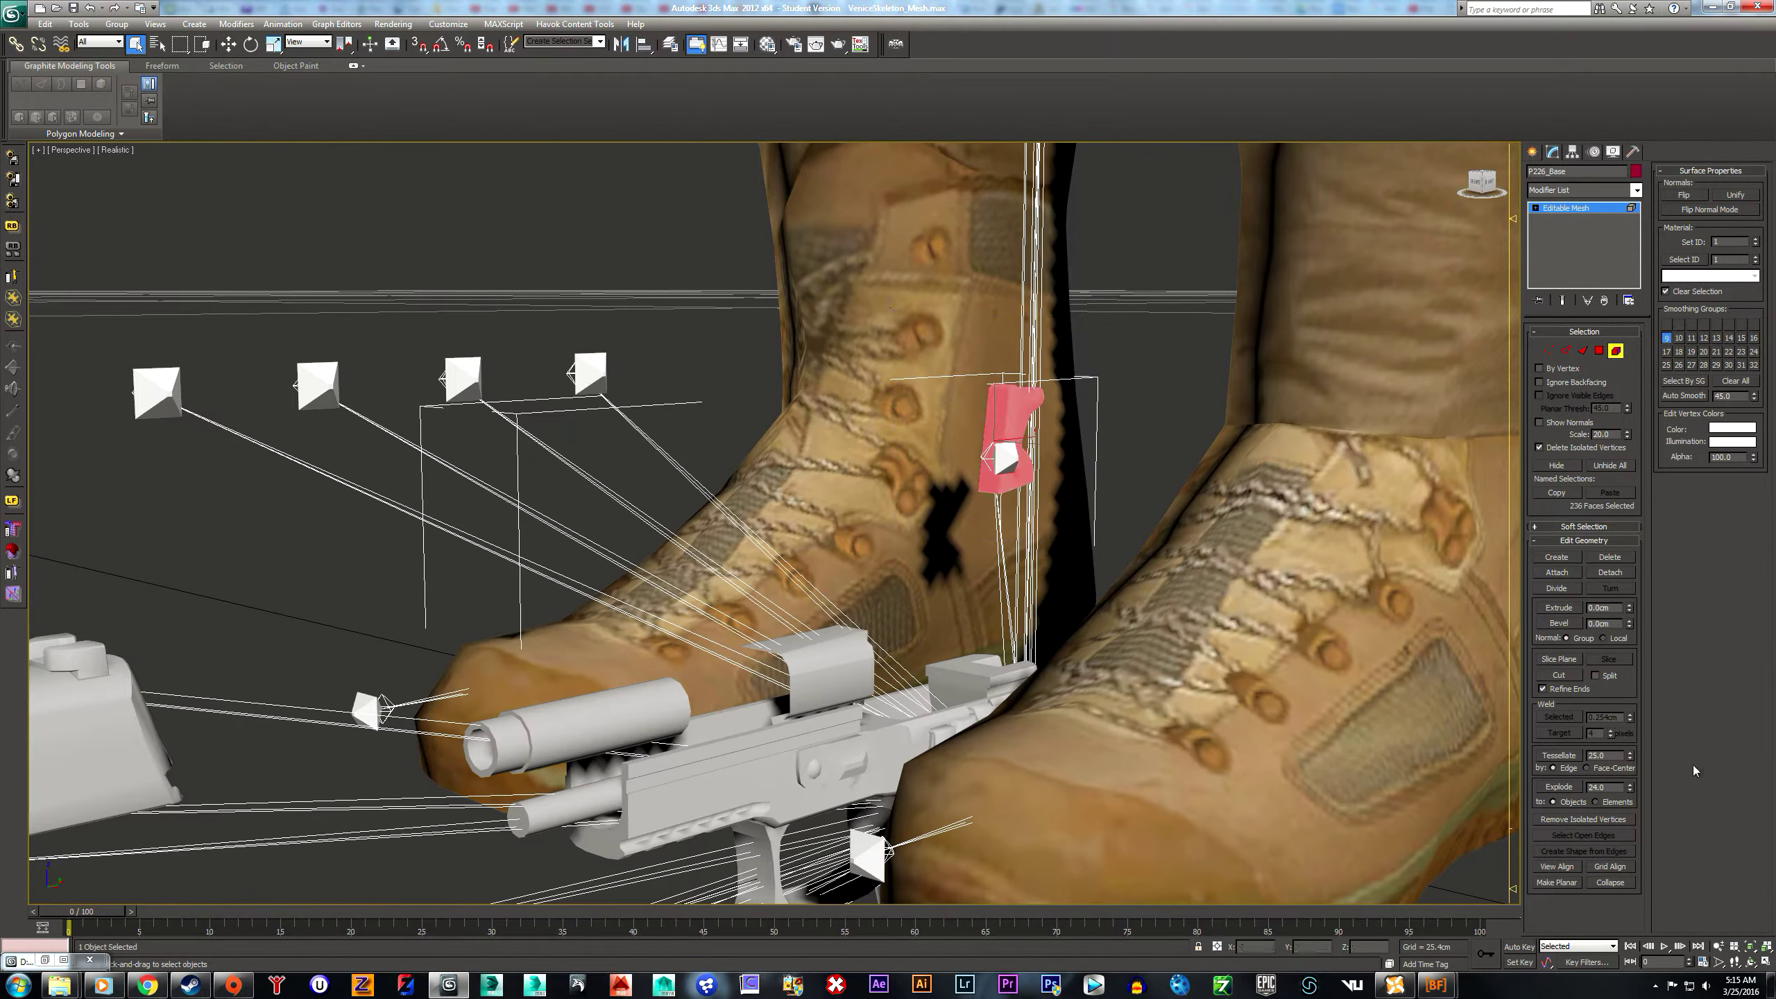
click(1610, 572)
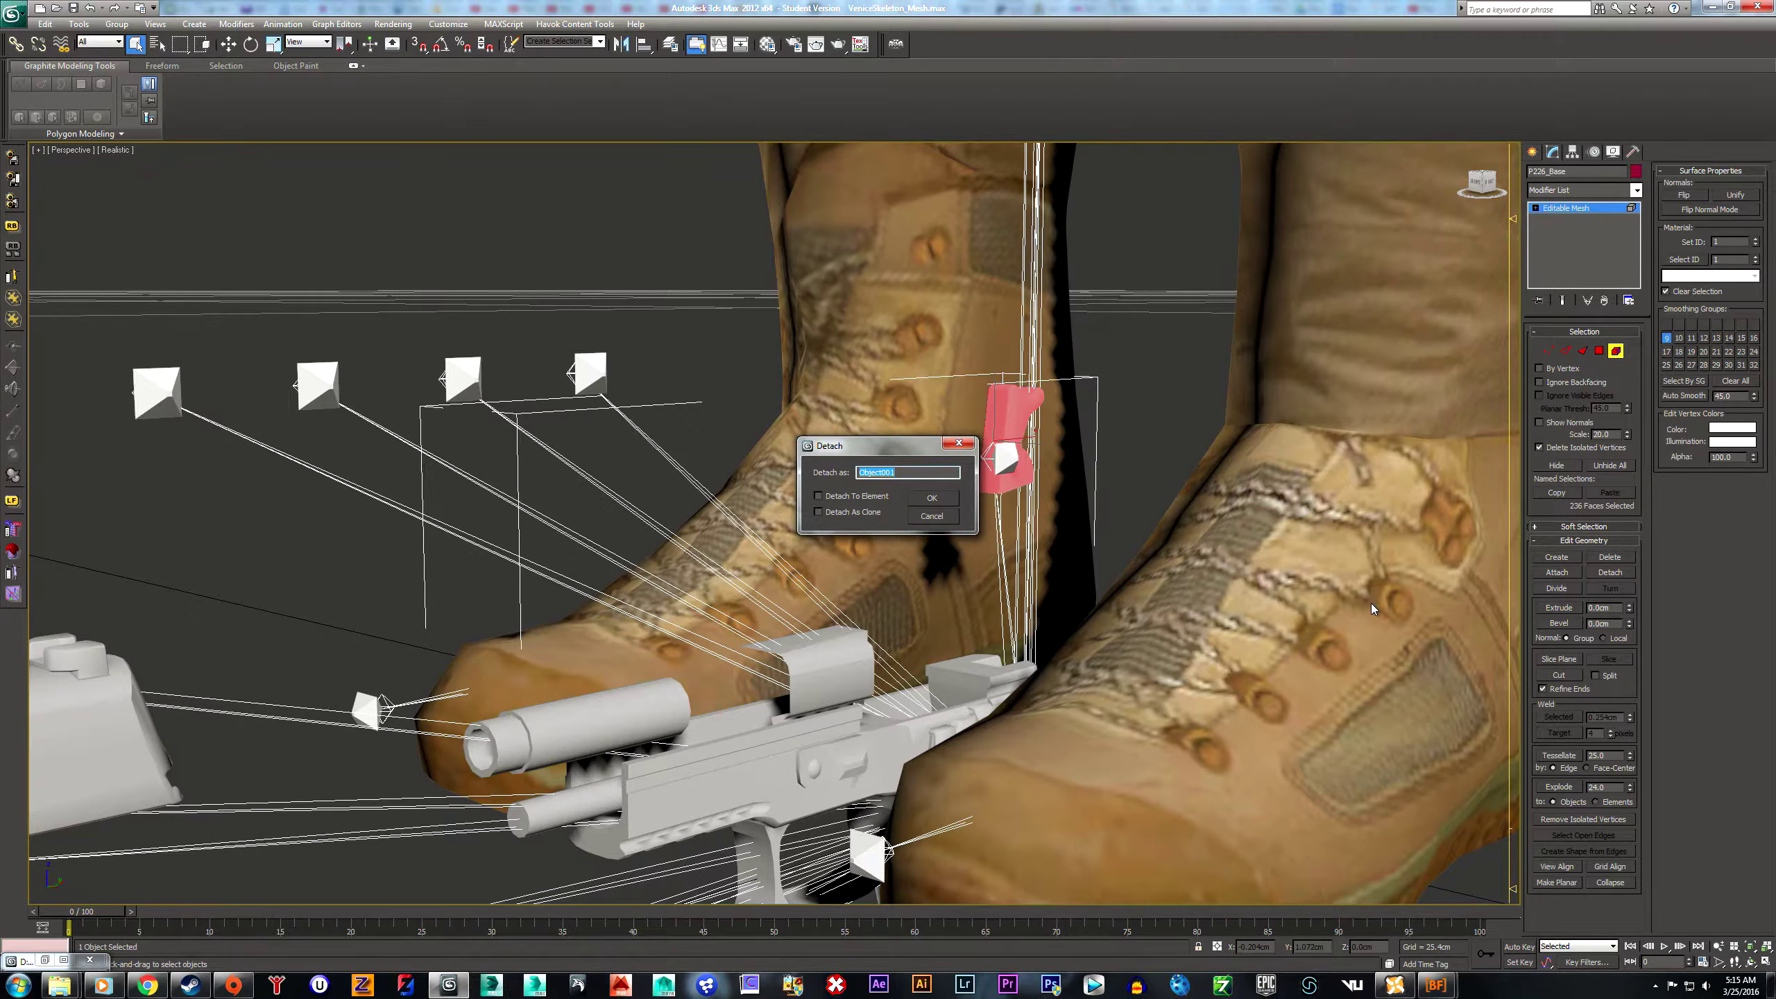
text(P226_Hammer)
key(Return)
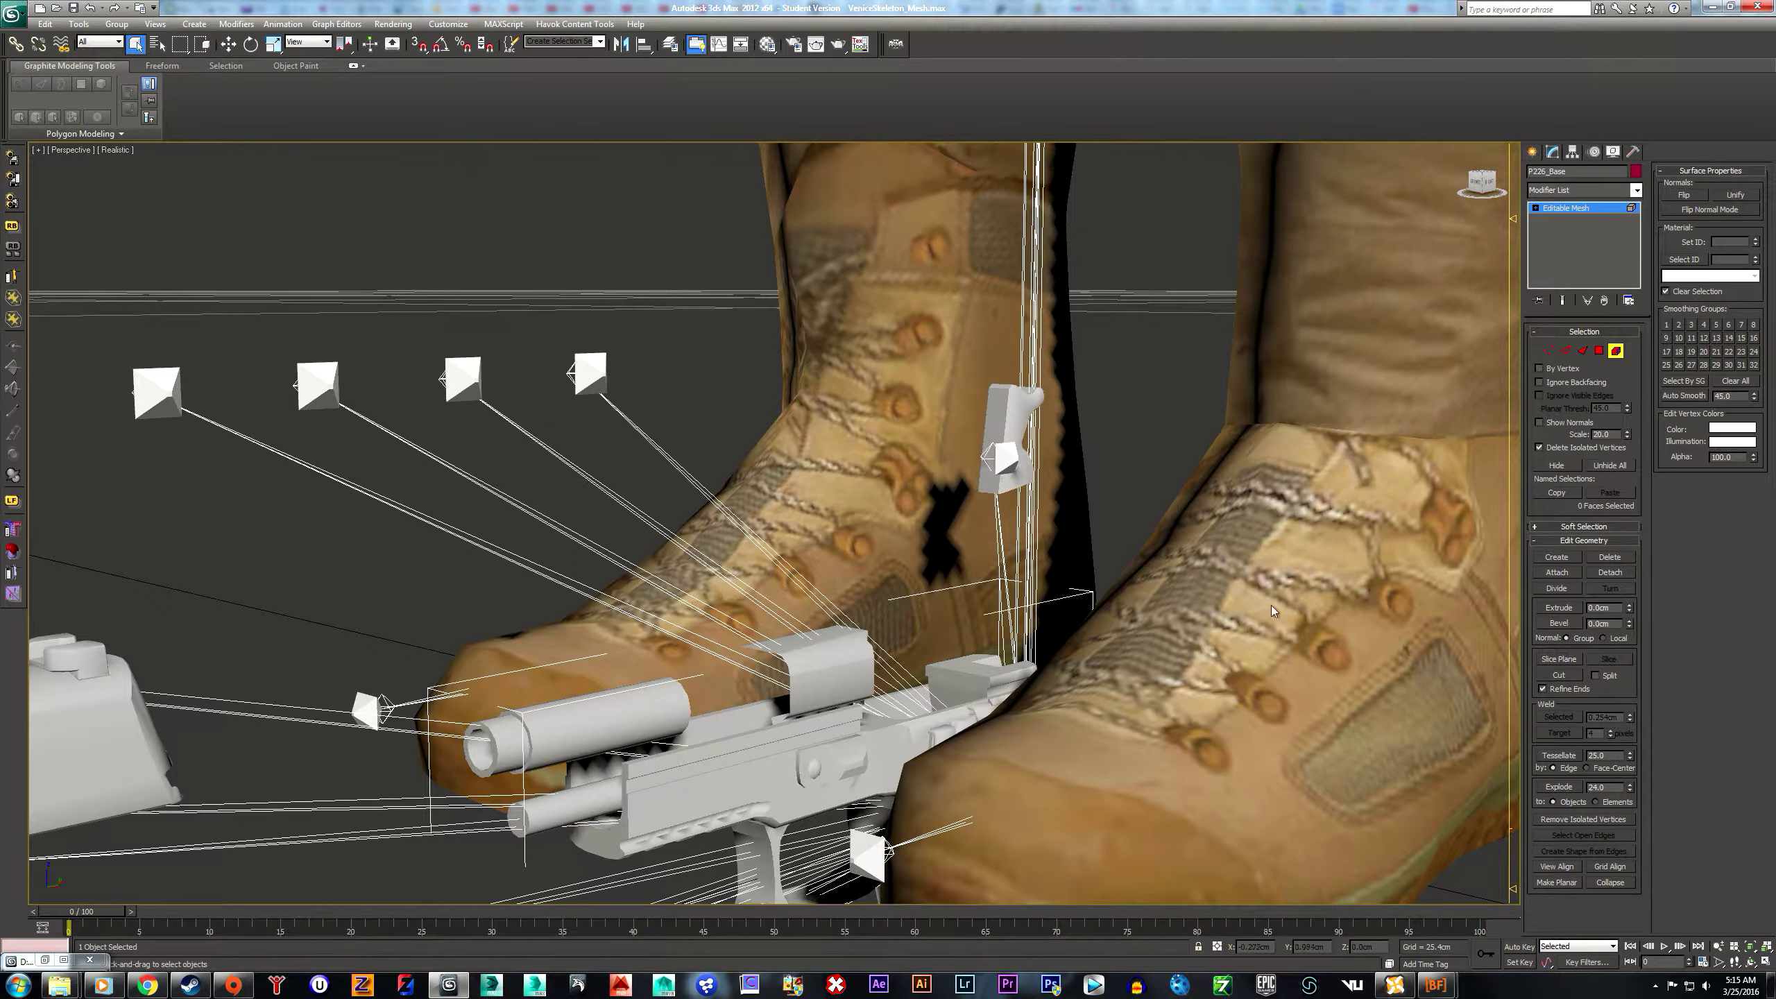
- Leave element editing on P226_Base and apply a Skin modifier to the remaining pistol frame
middle_drag(1112, 586, 1114, 375)
middle_drag(1166, 535, 1162, 422)
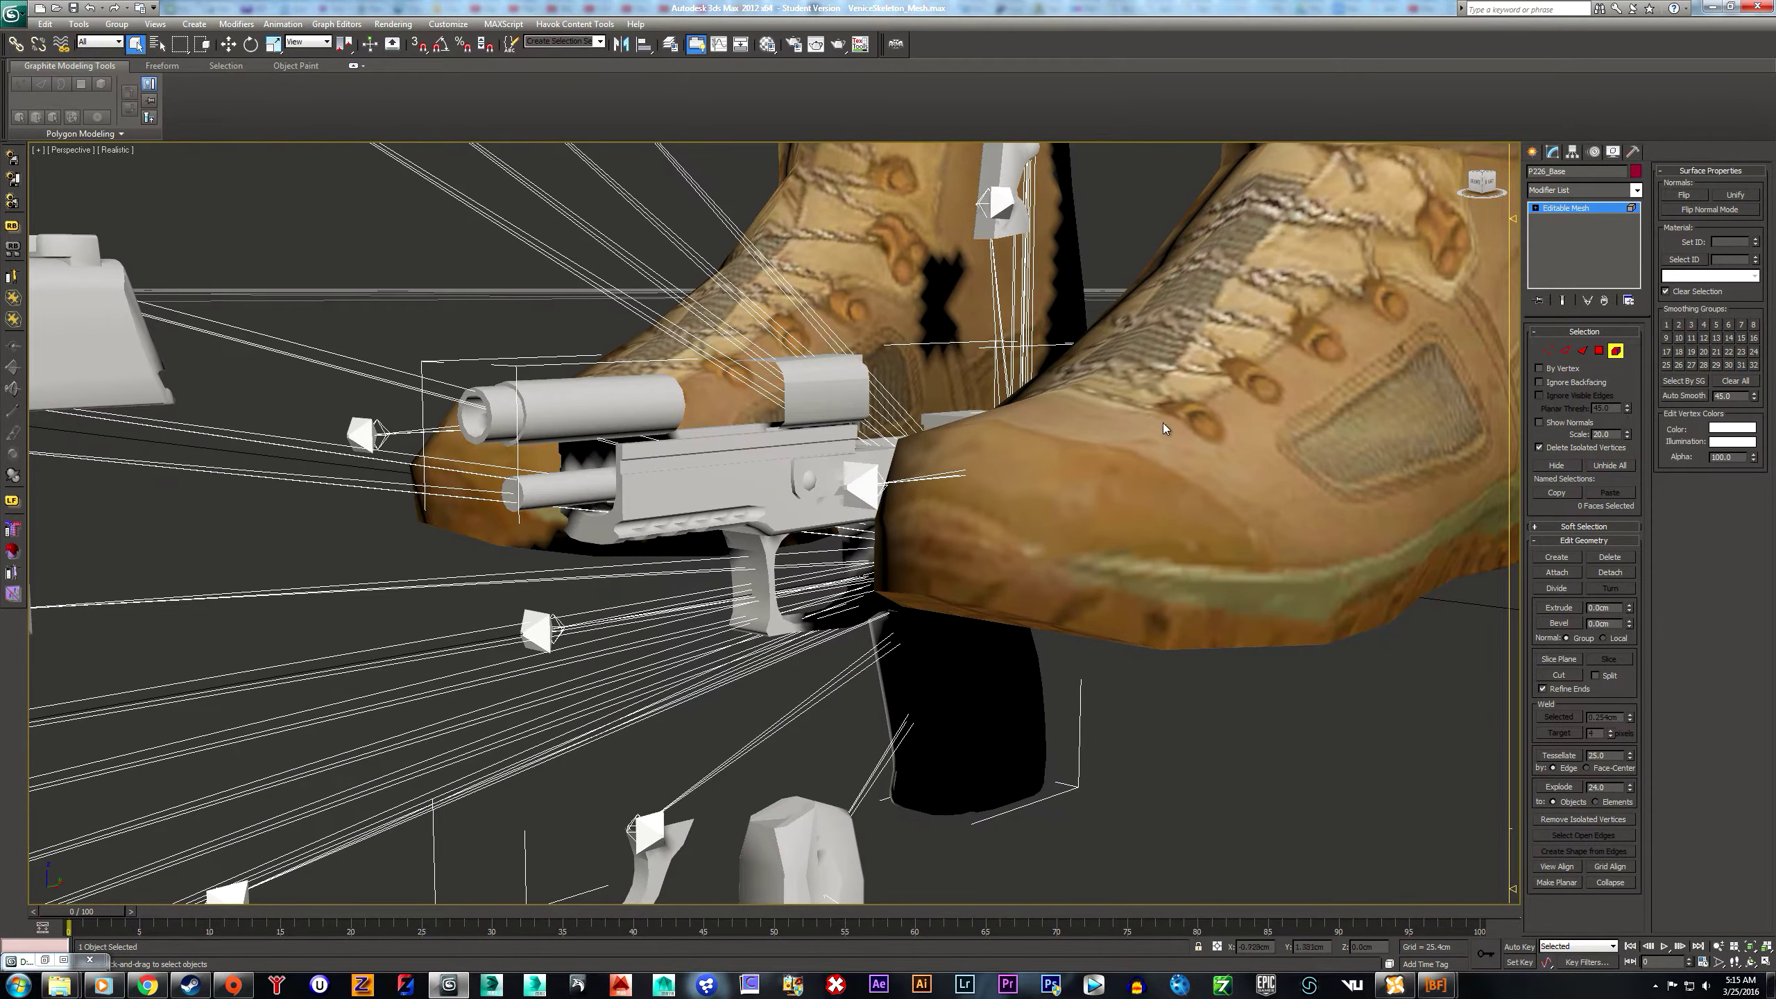
scroll(1132, 549, down, 4)
alt+middle_drag(1086, 564, 1134, 530)
scroll(1135, 531, down, 3)
middle_drag(1051, 628, 1112, 633)
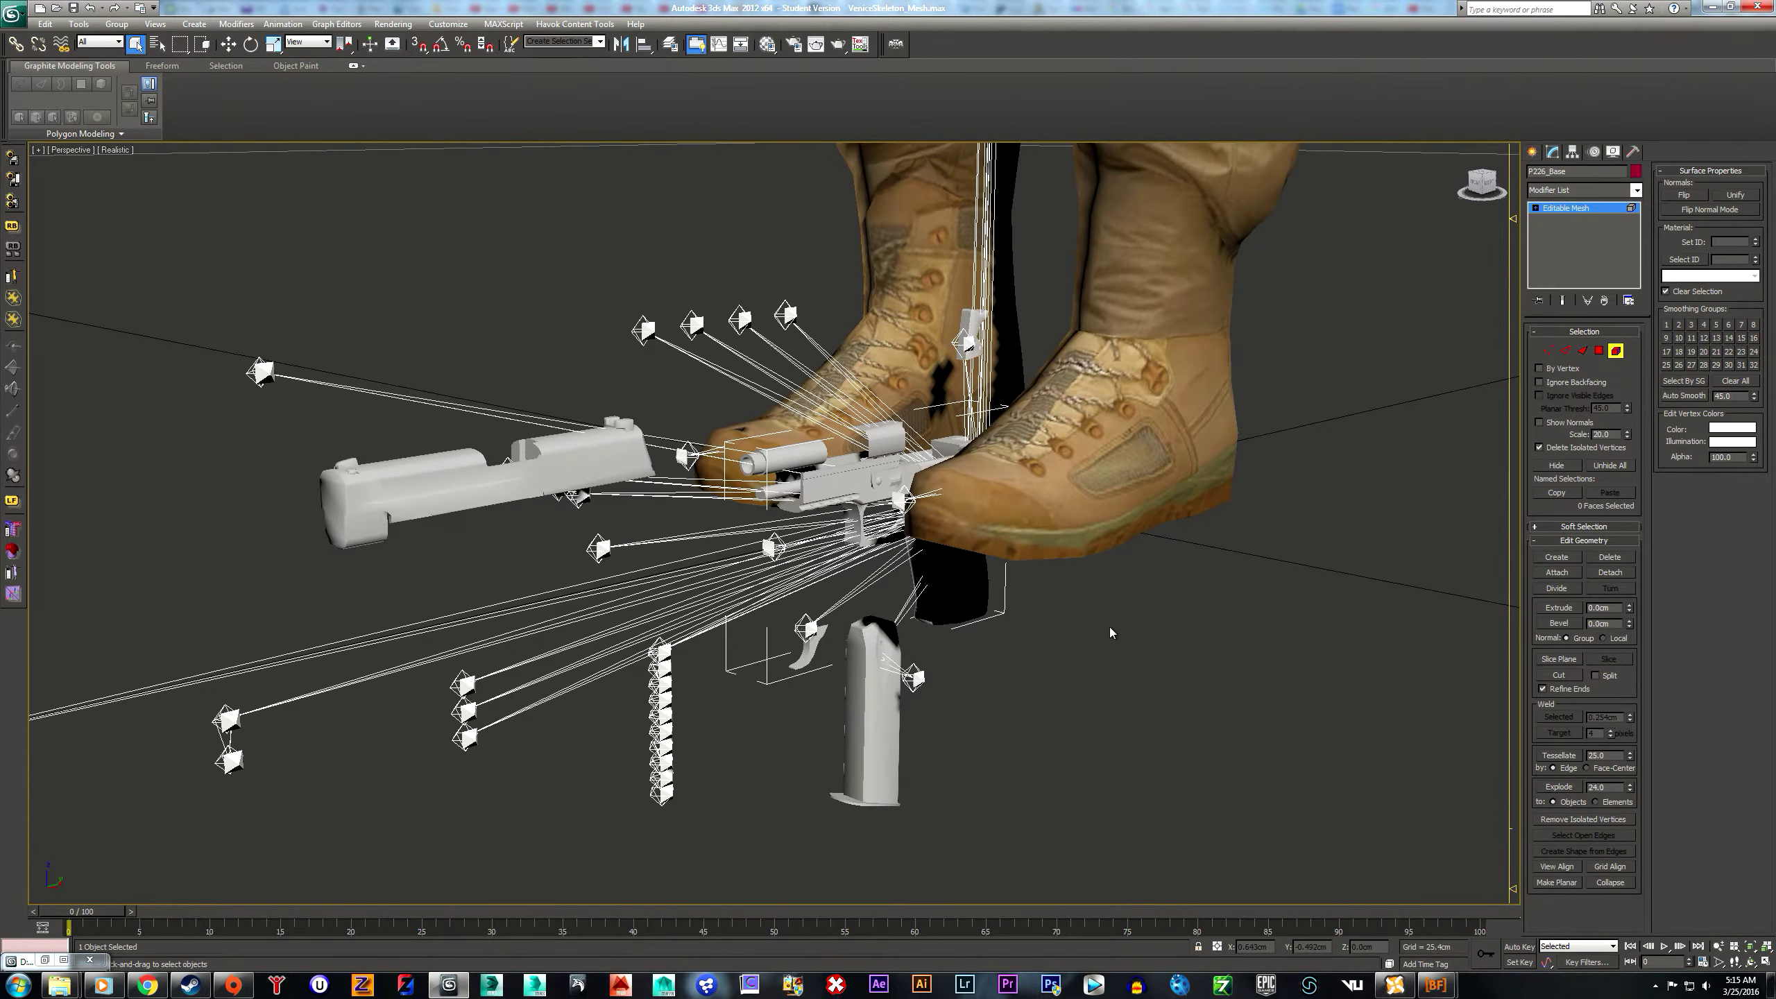
click(1616, 351)
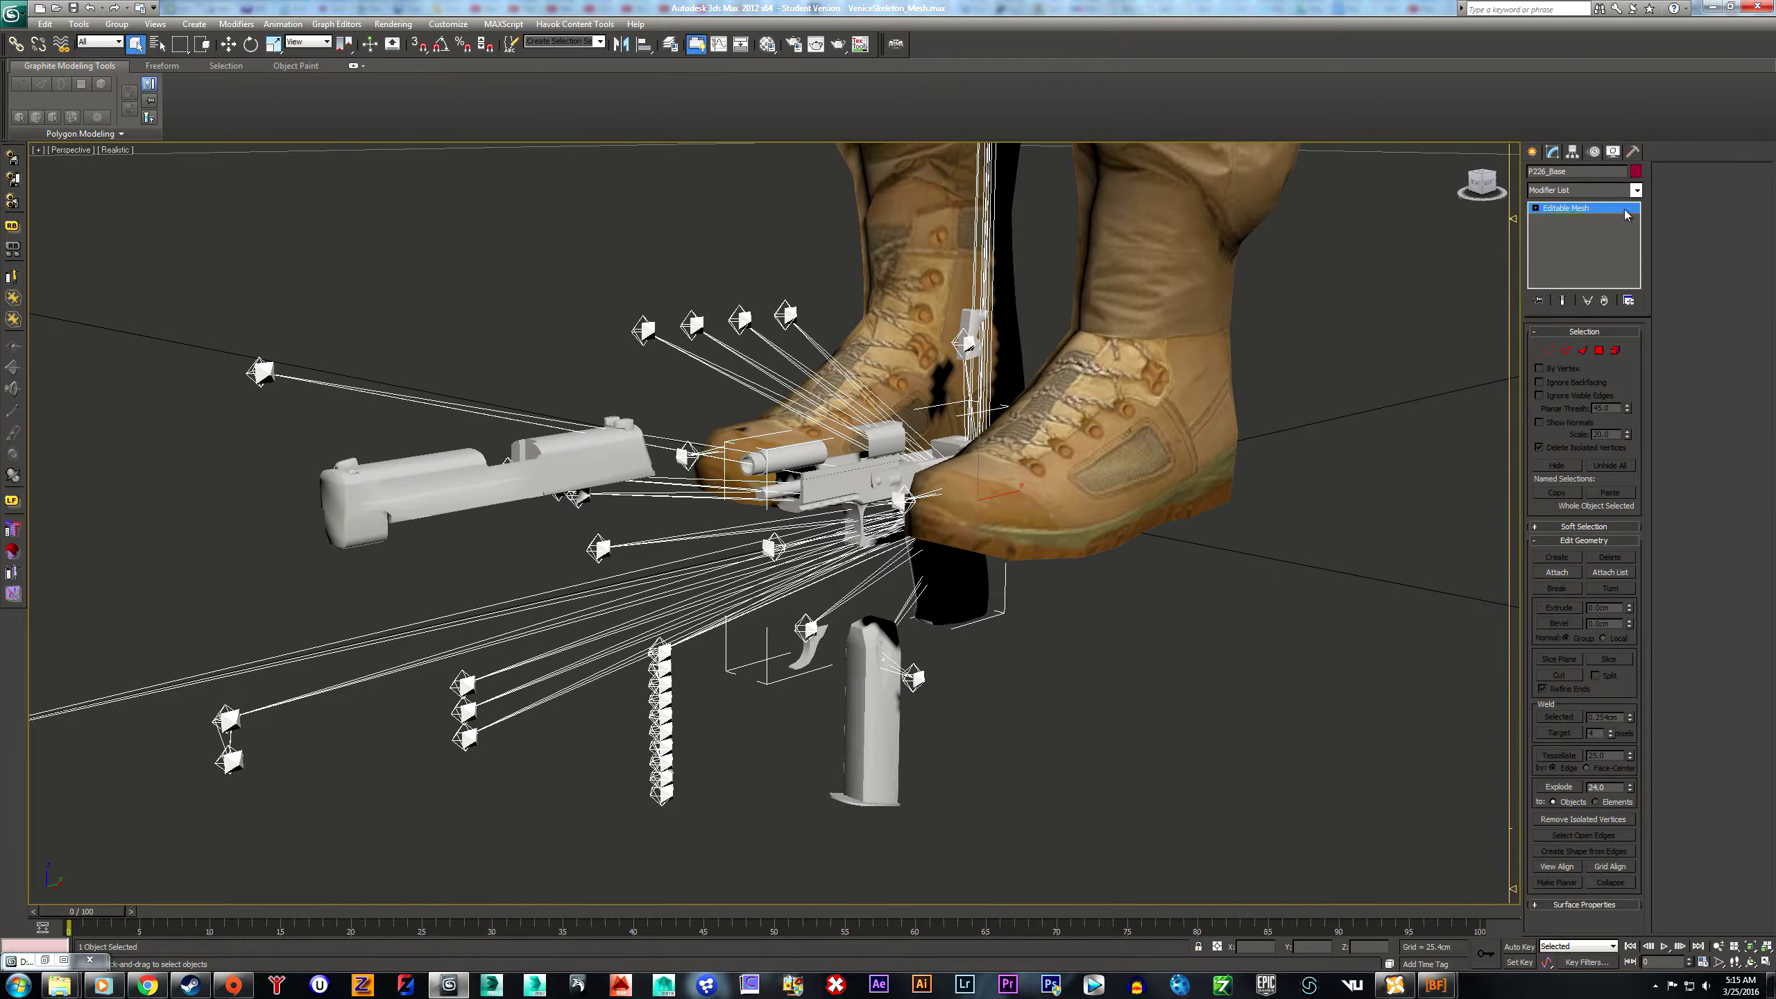
click(1636, 190)
scroll(1547, 493, down, 5)
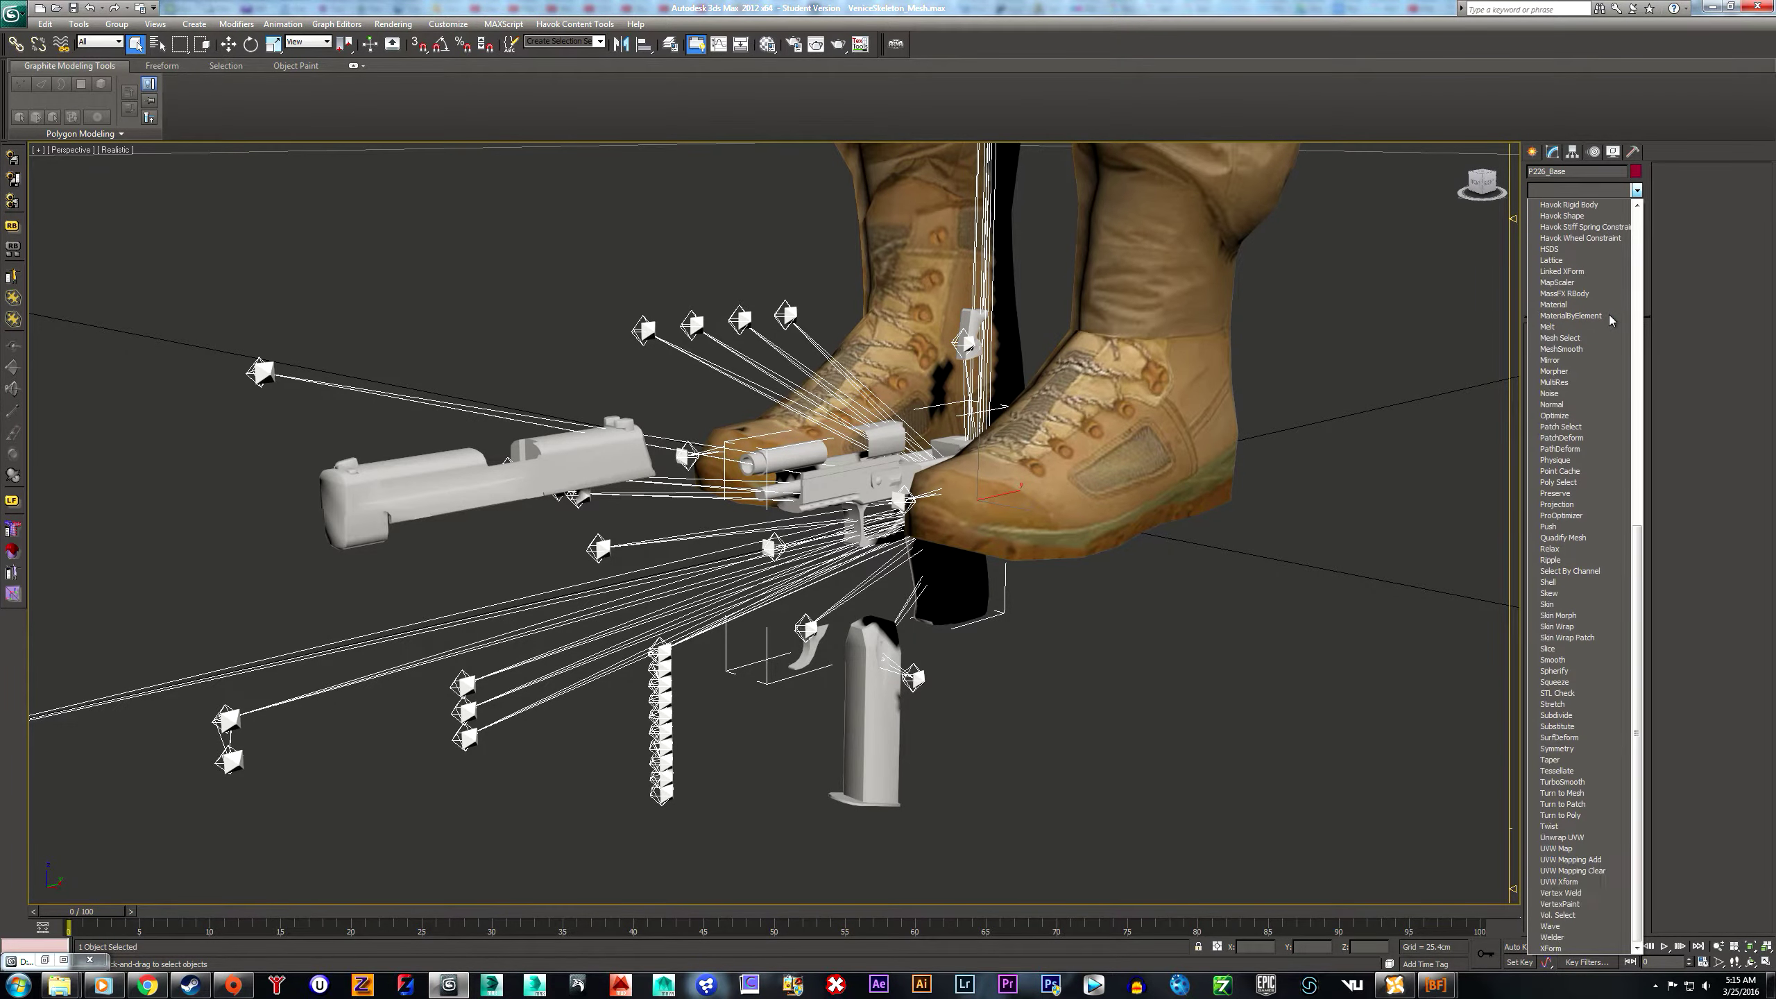
click(1547, 604)
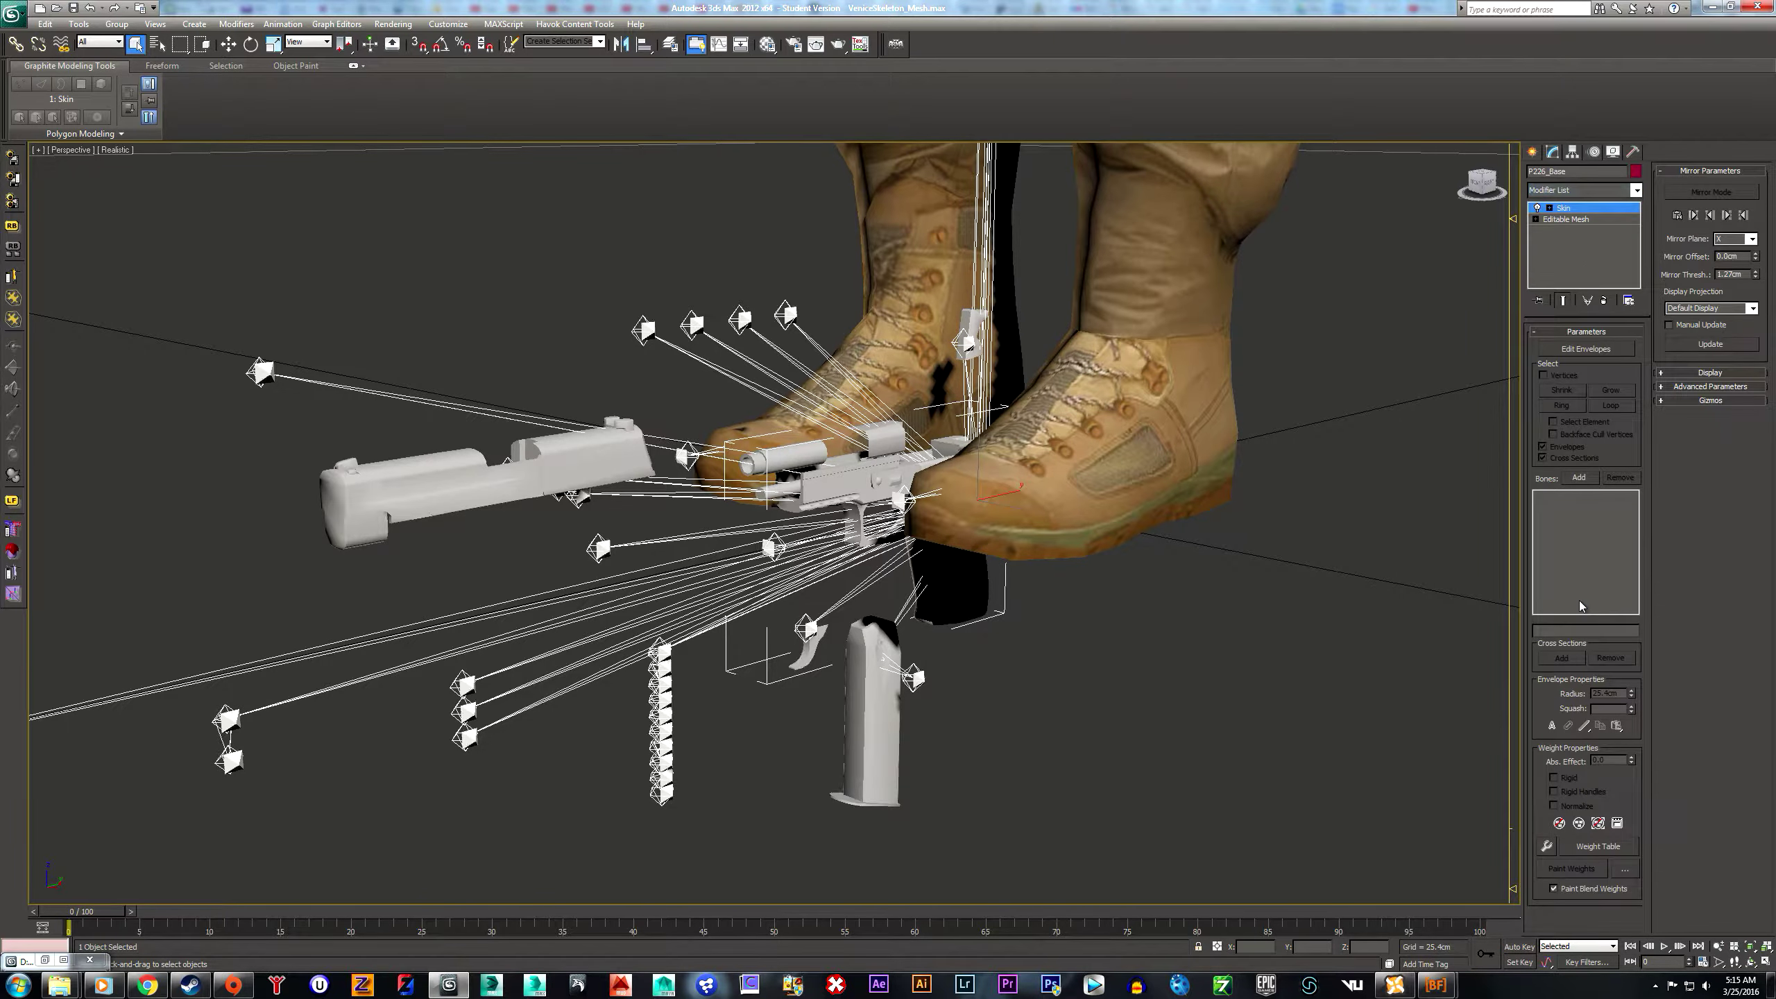
- Add the Wep_Root bone, found under Hips, Spine, Spine1 and Spine2, to the P226_Base skin
click(1579, 478)
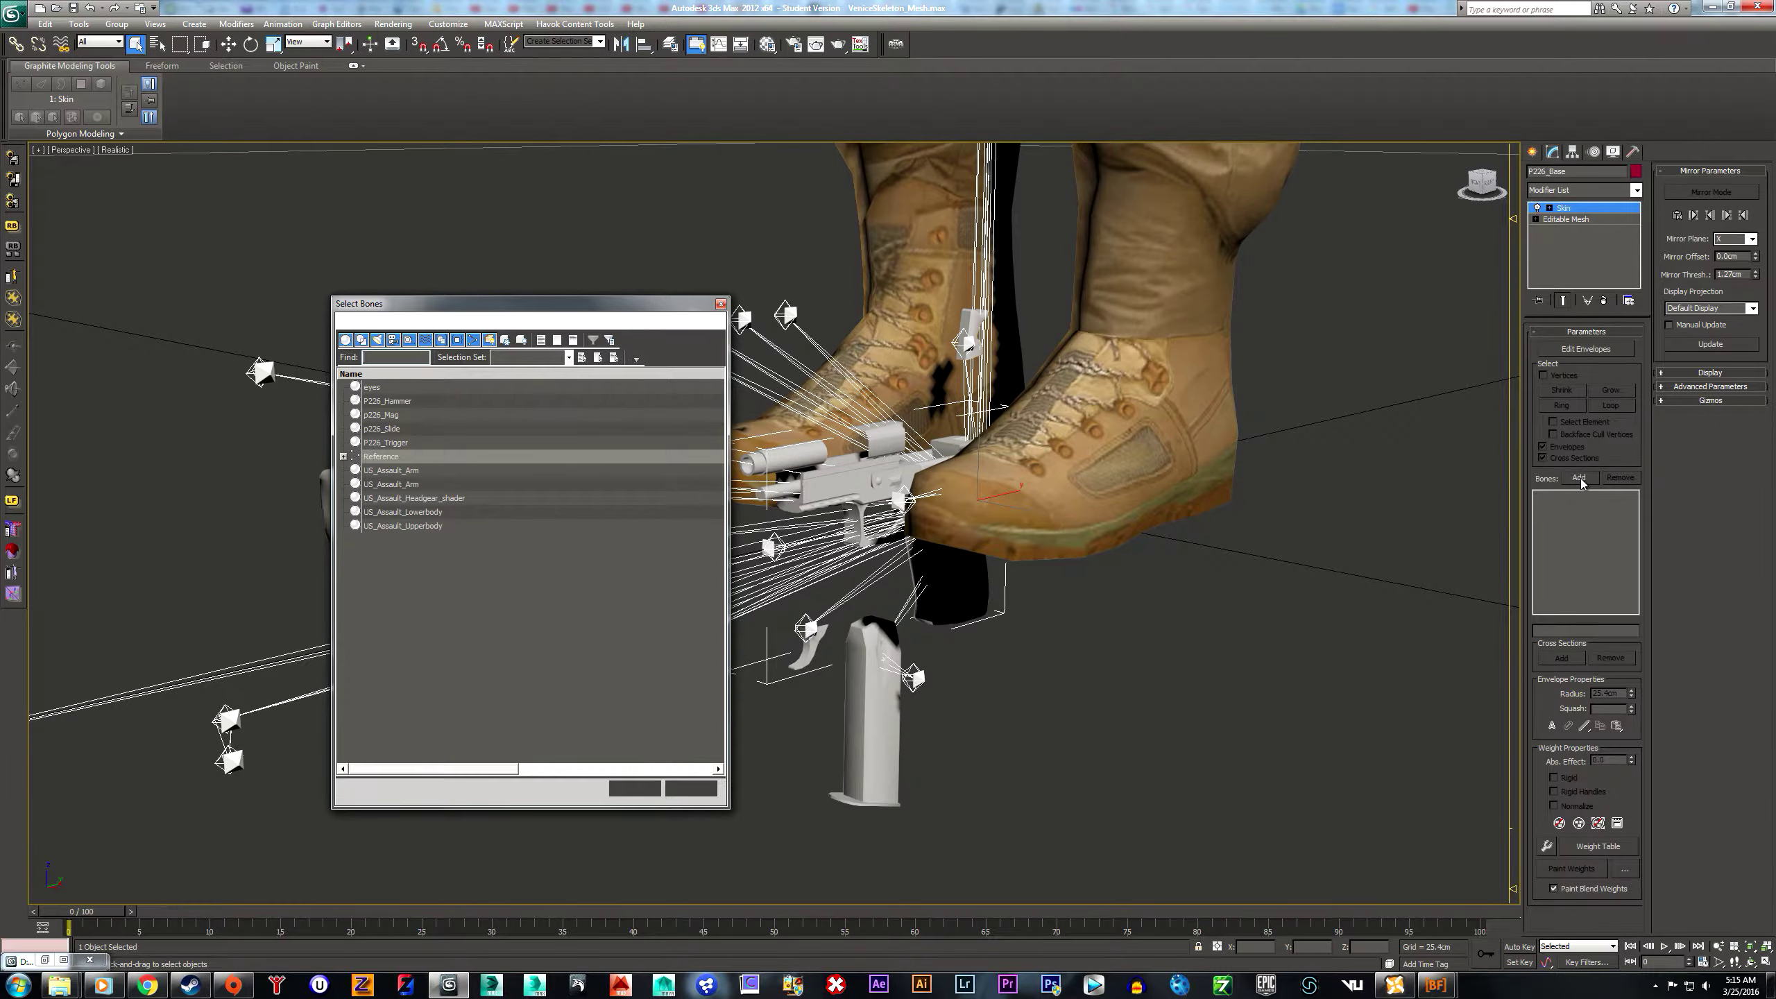
click(346, 458)
click(355, 470)
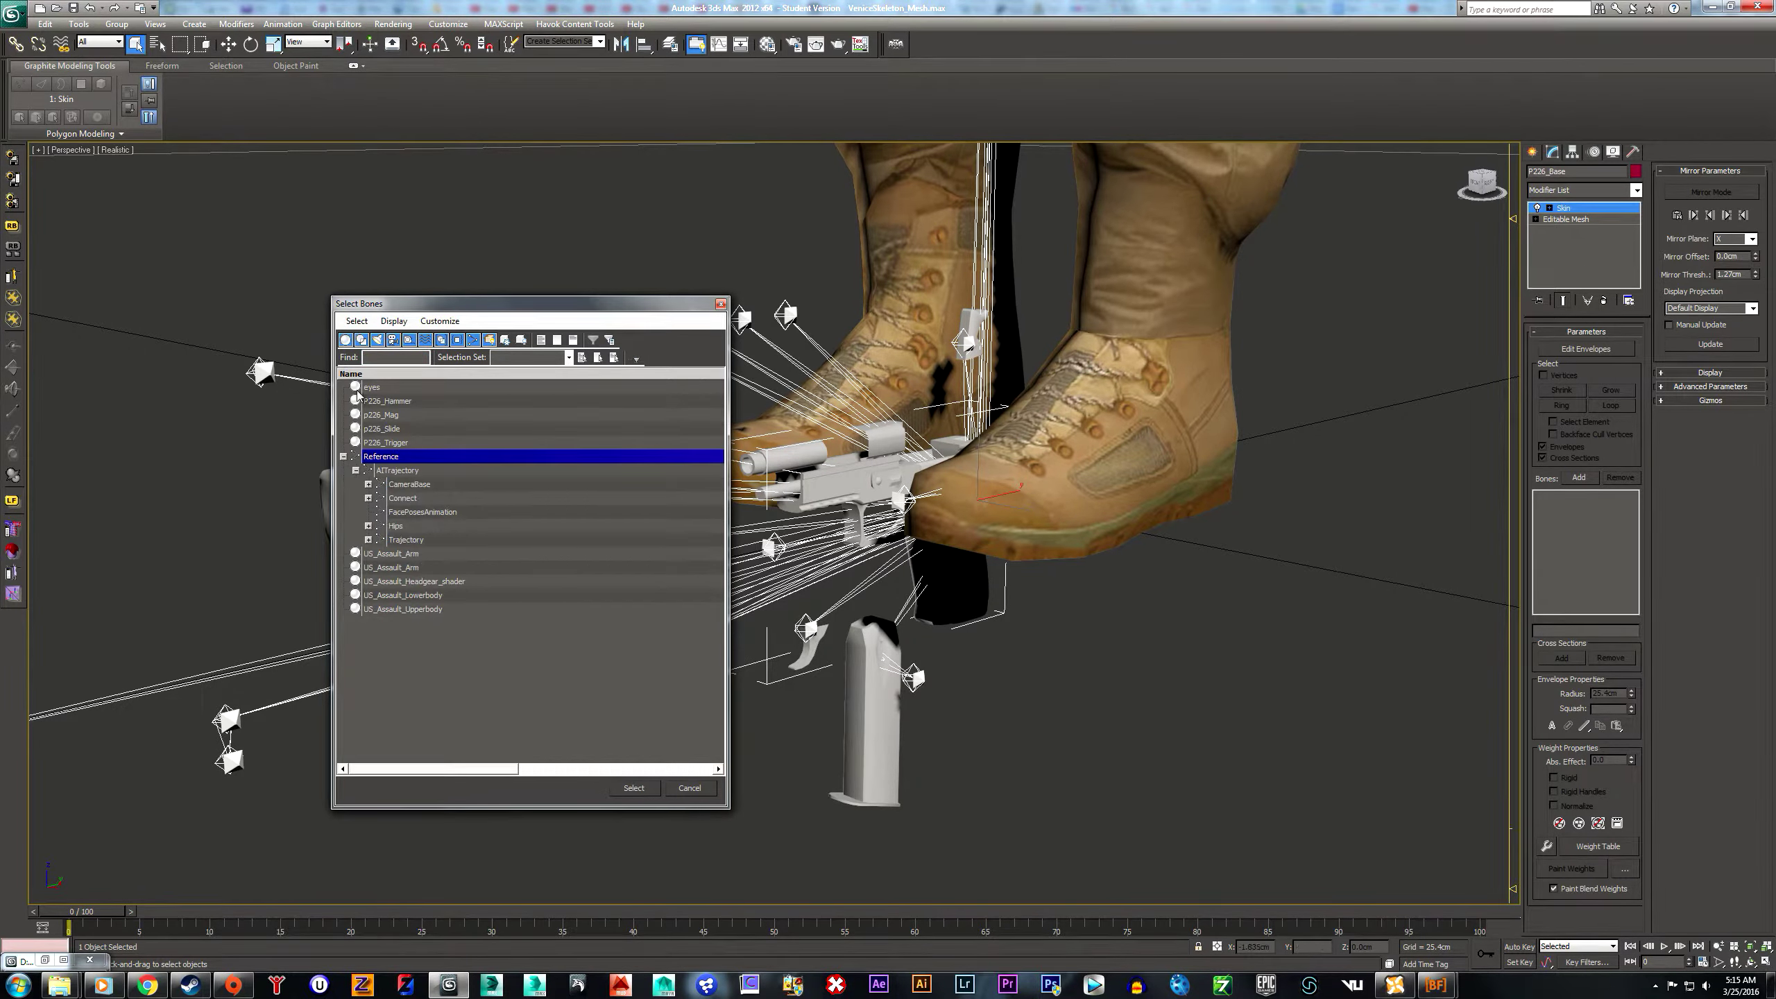
click(368, 525)
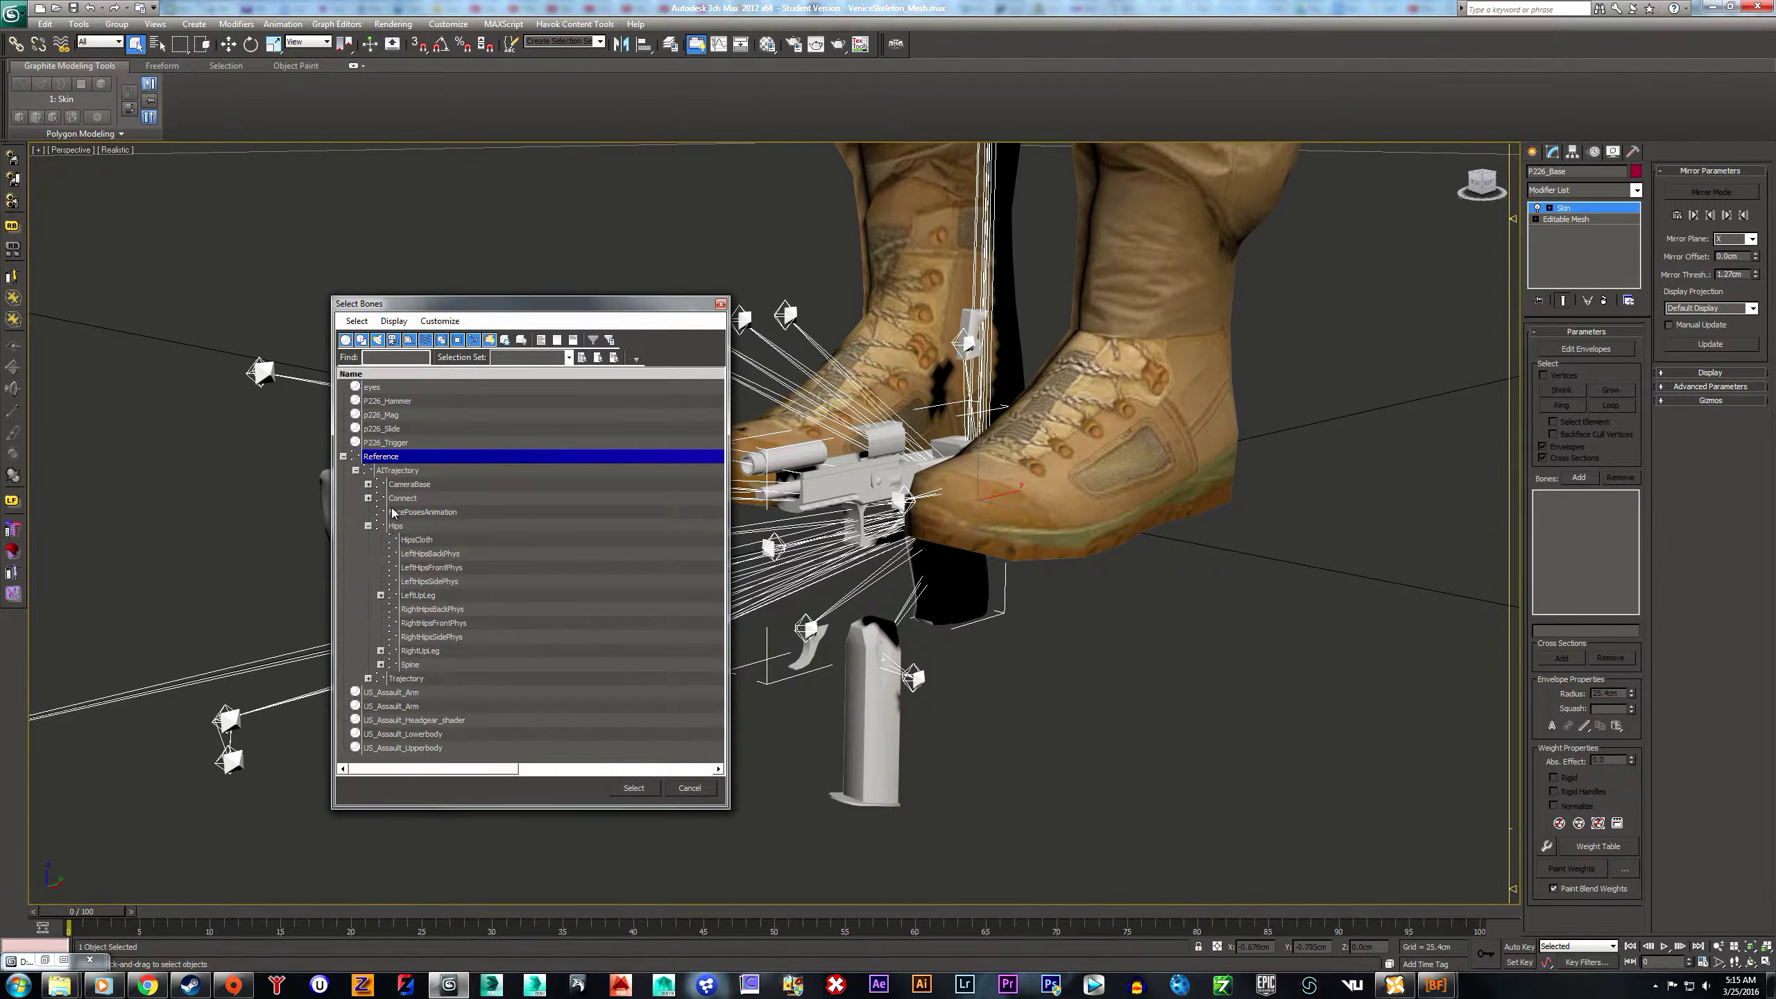
click(380, 664)
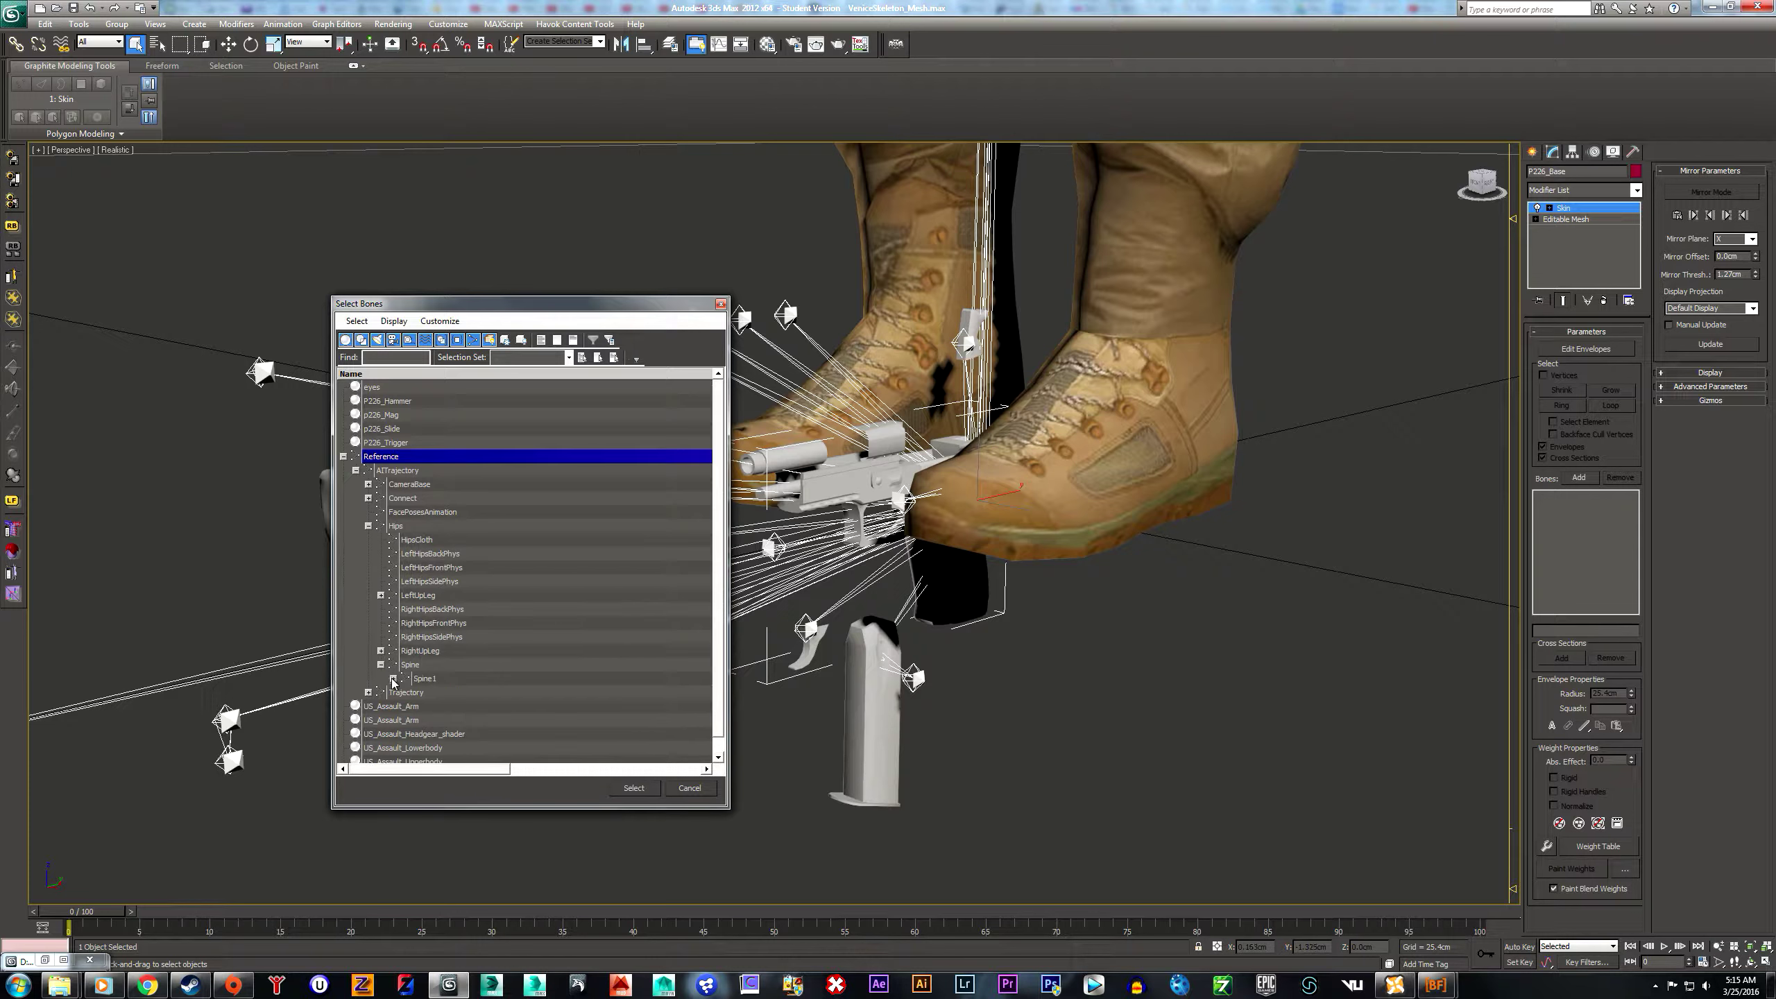
click(393, 678)
click(405, 720)
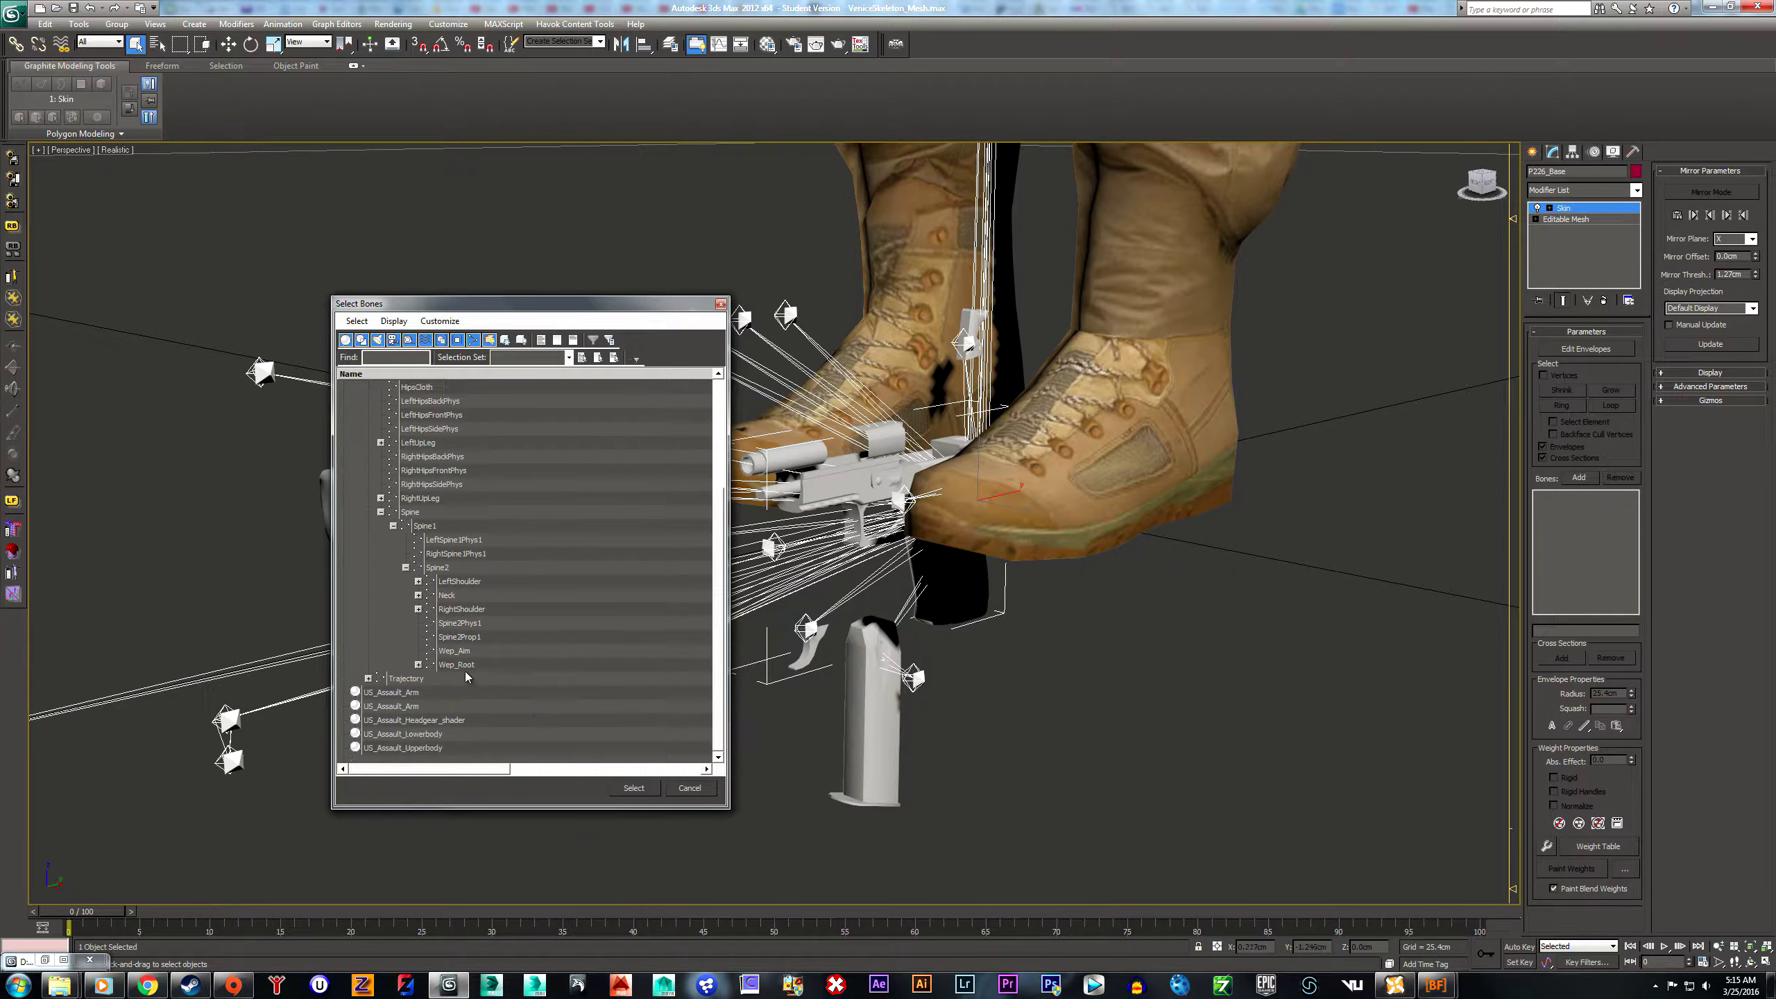
click(472, 667)
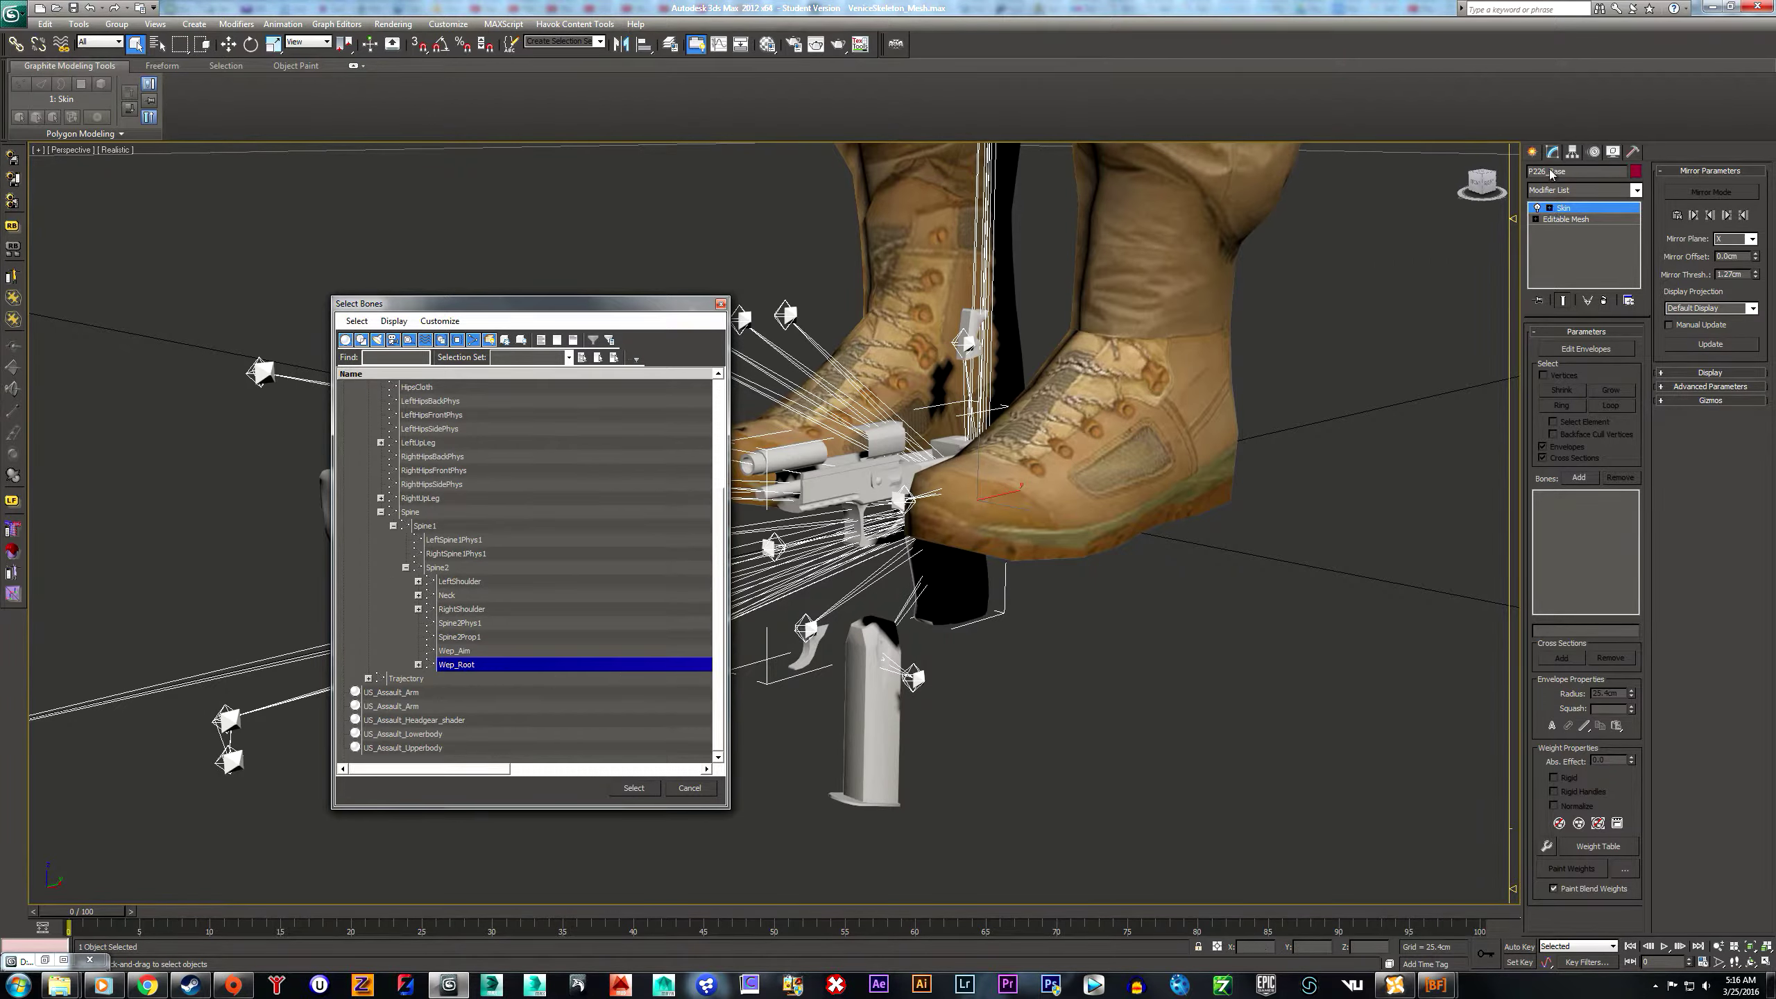
click(649, 793)
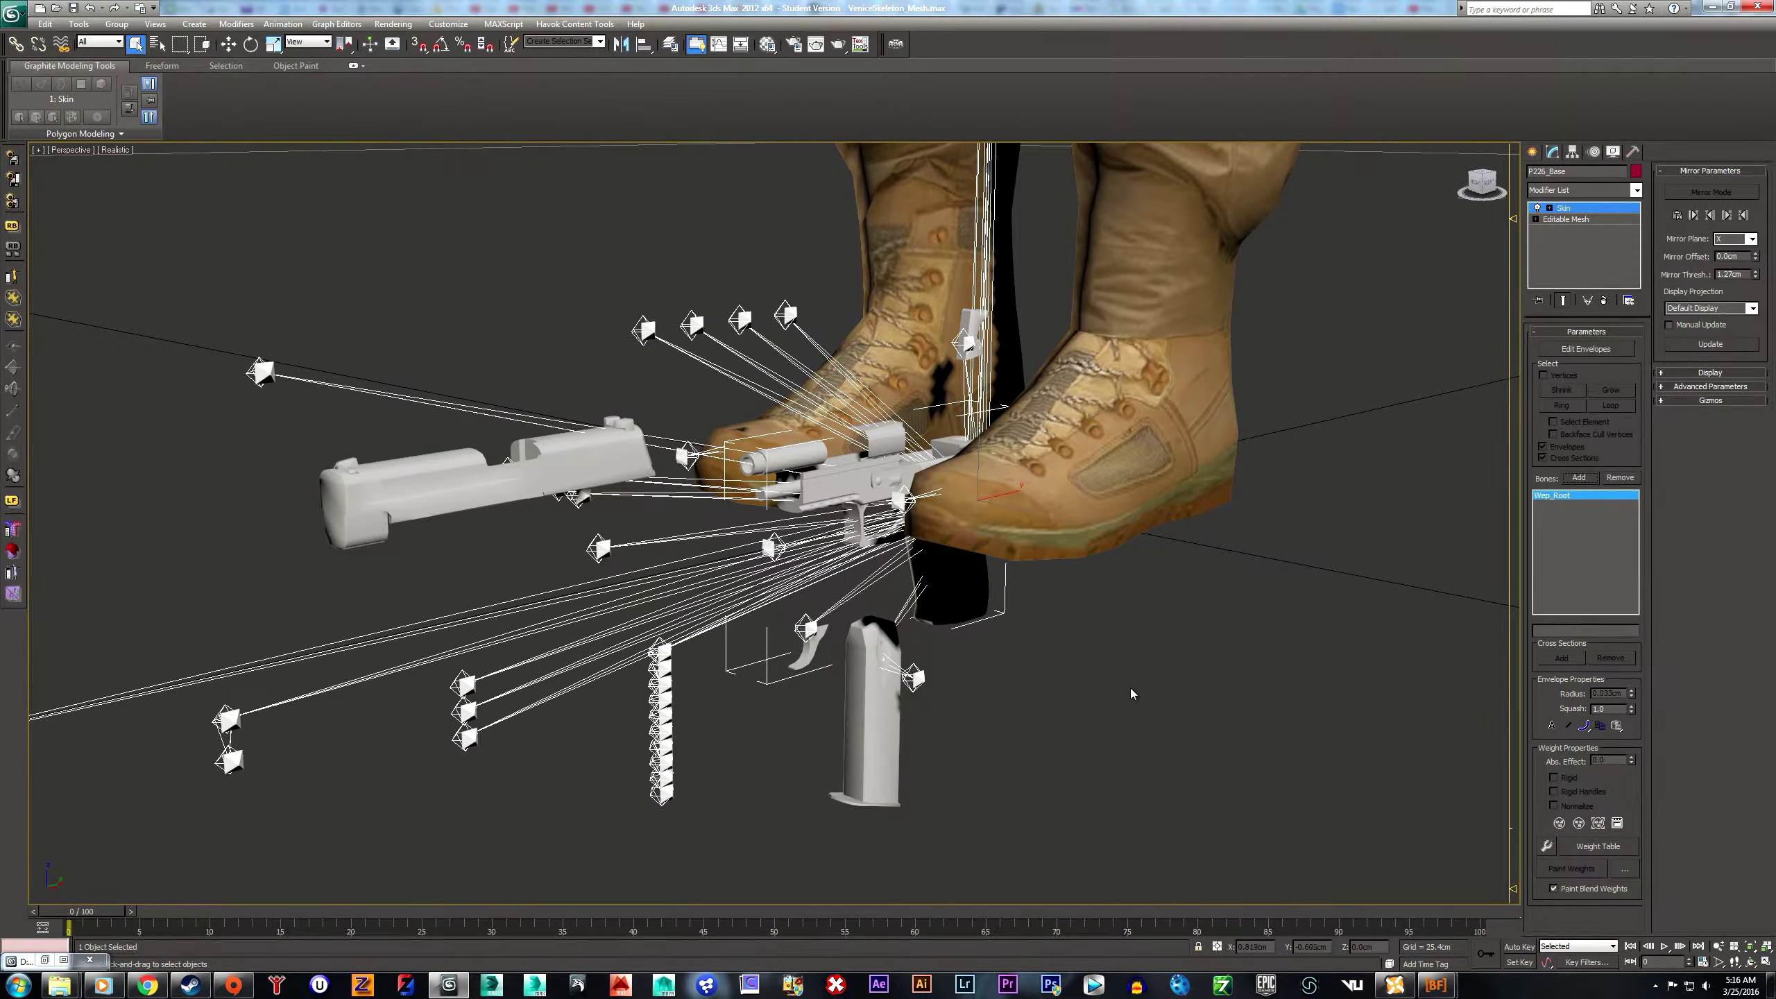
- Apply a Skin modifier to the detached pistol slide, p226_Slide
click(552, 505)
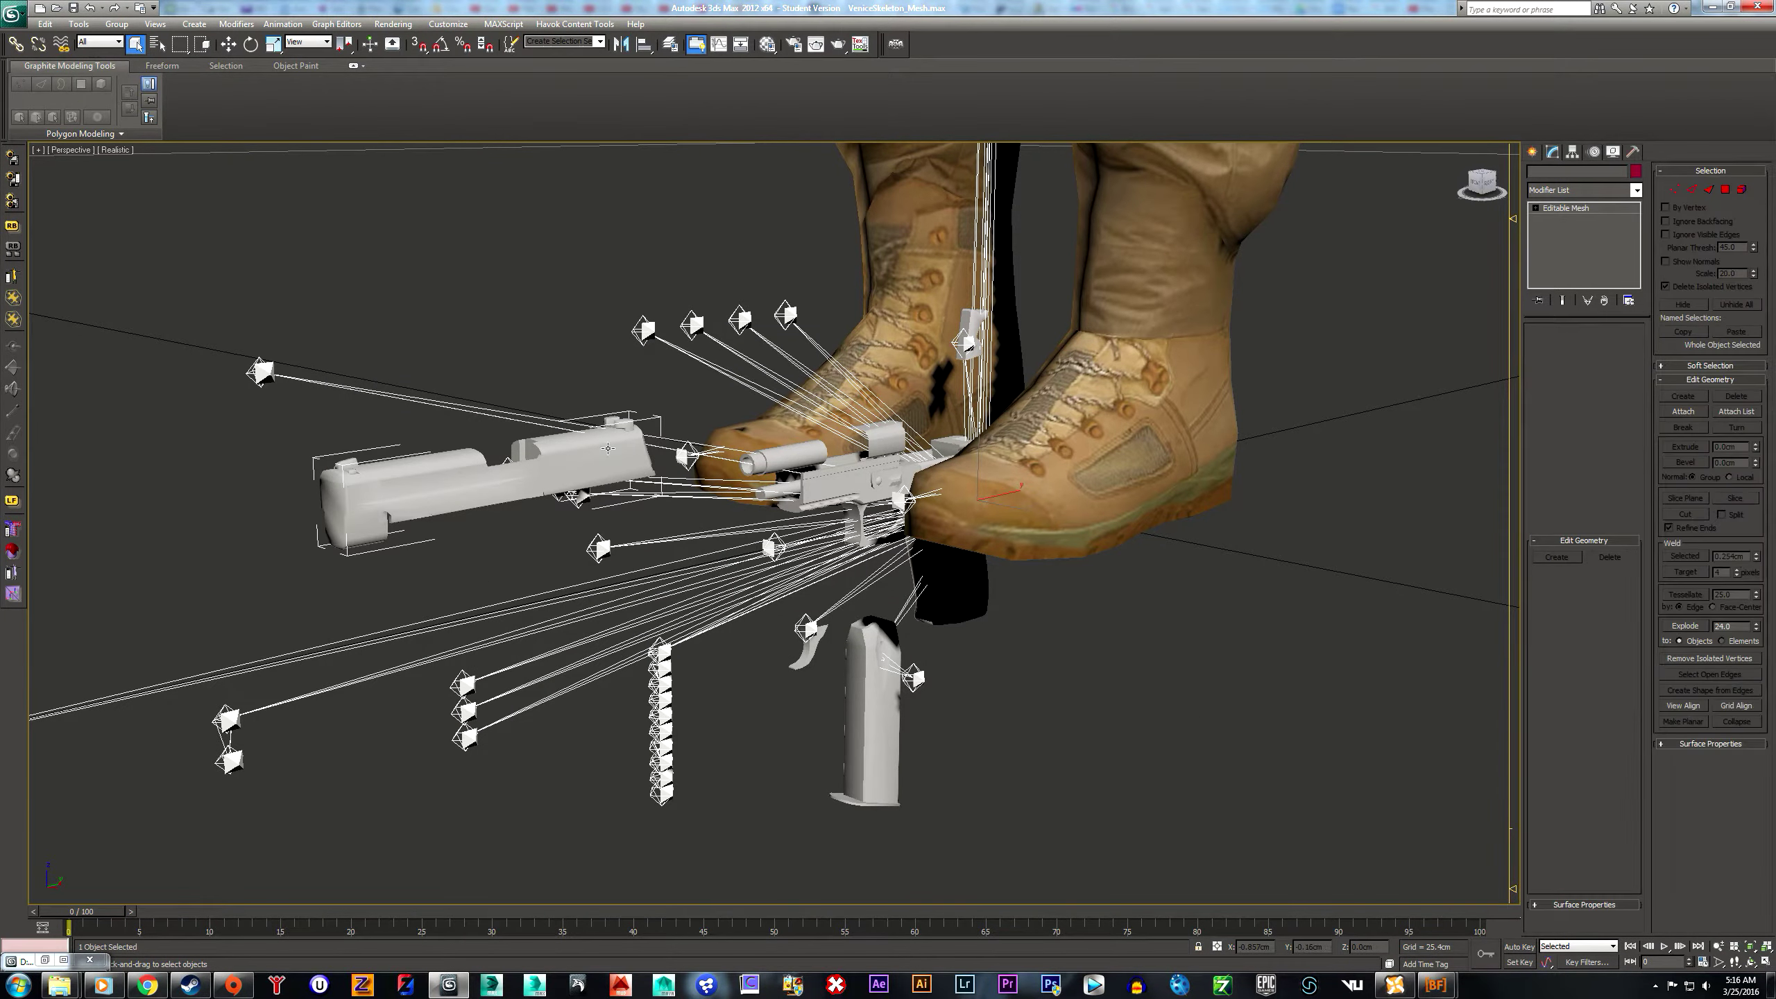
click(1636, 190)
scroll(1564, 380, down, 15)
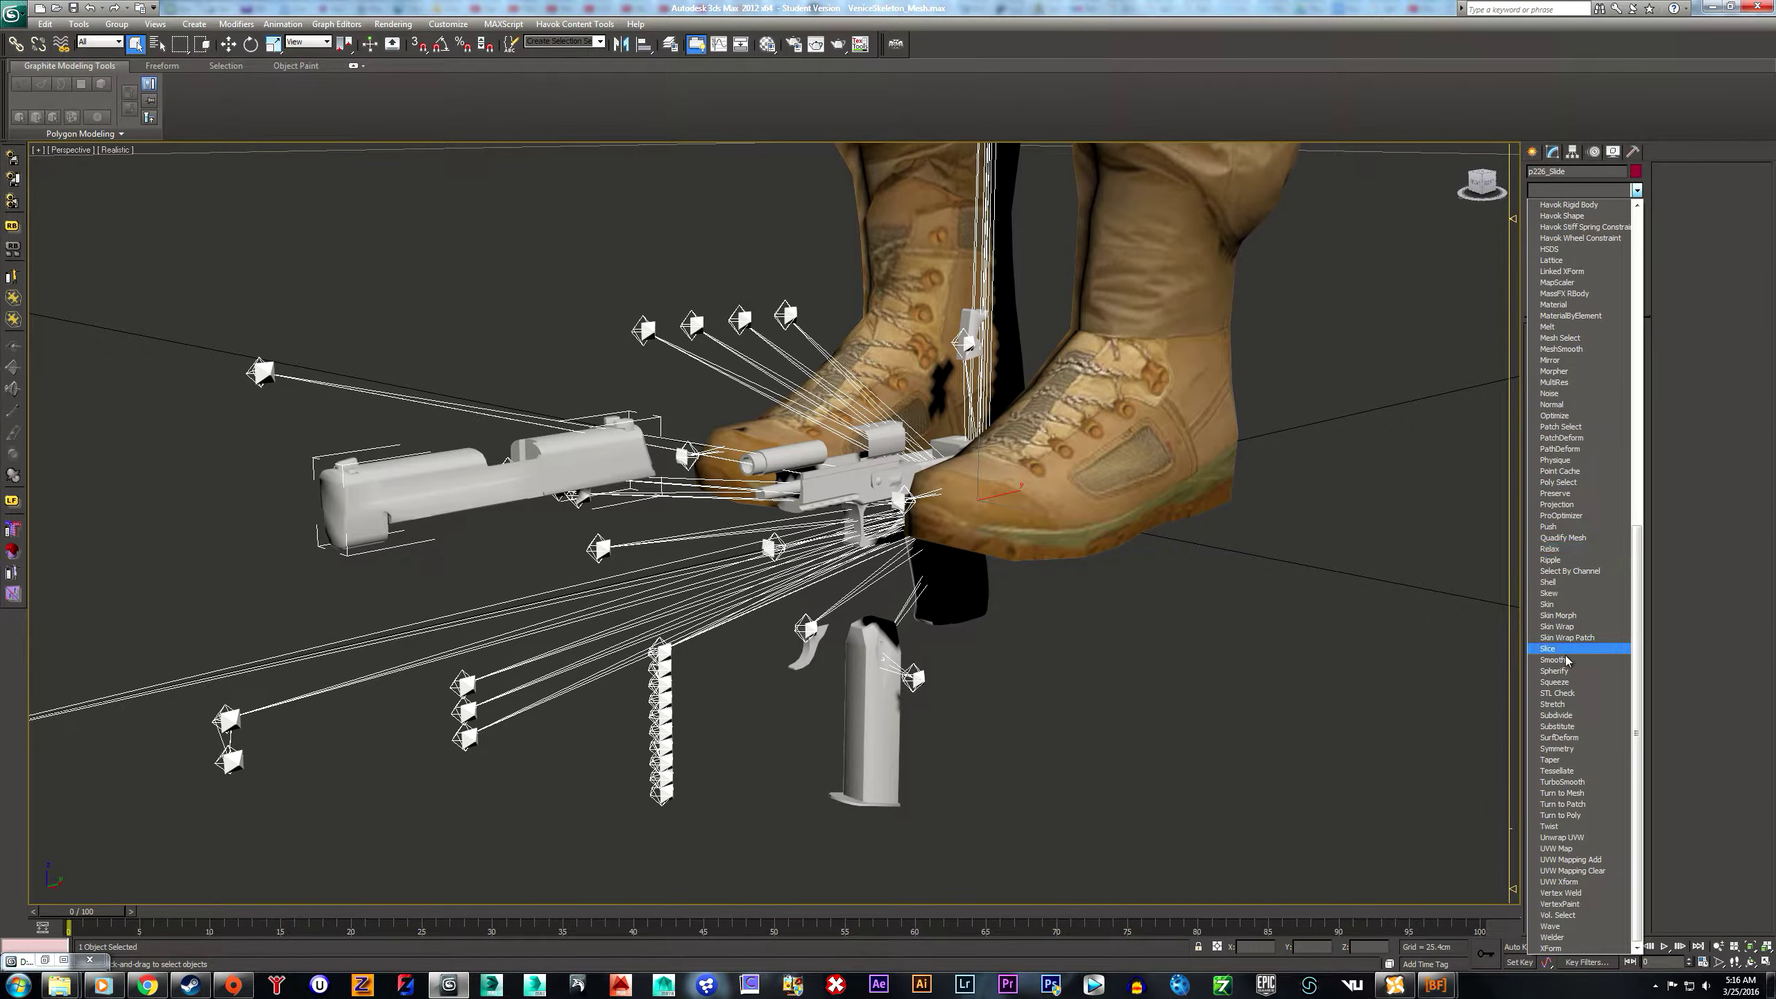
click(1548, 603)
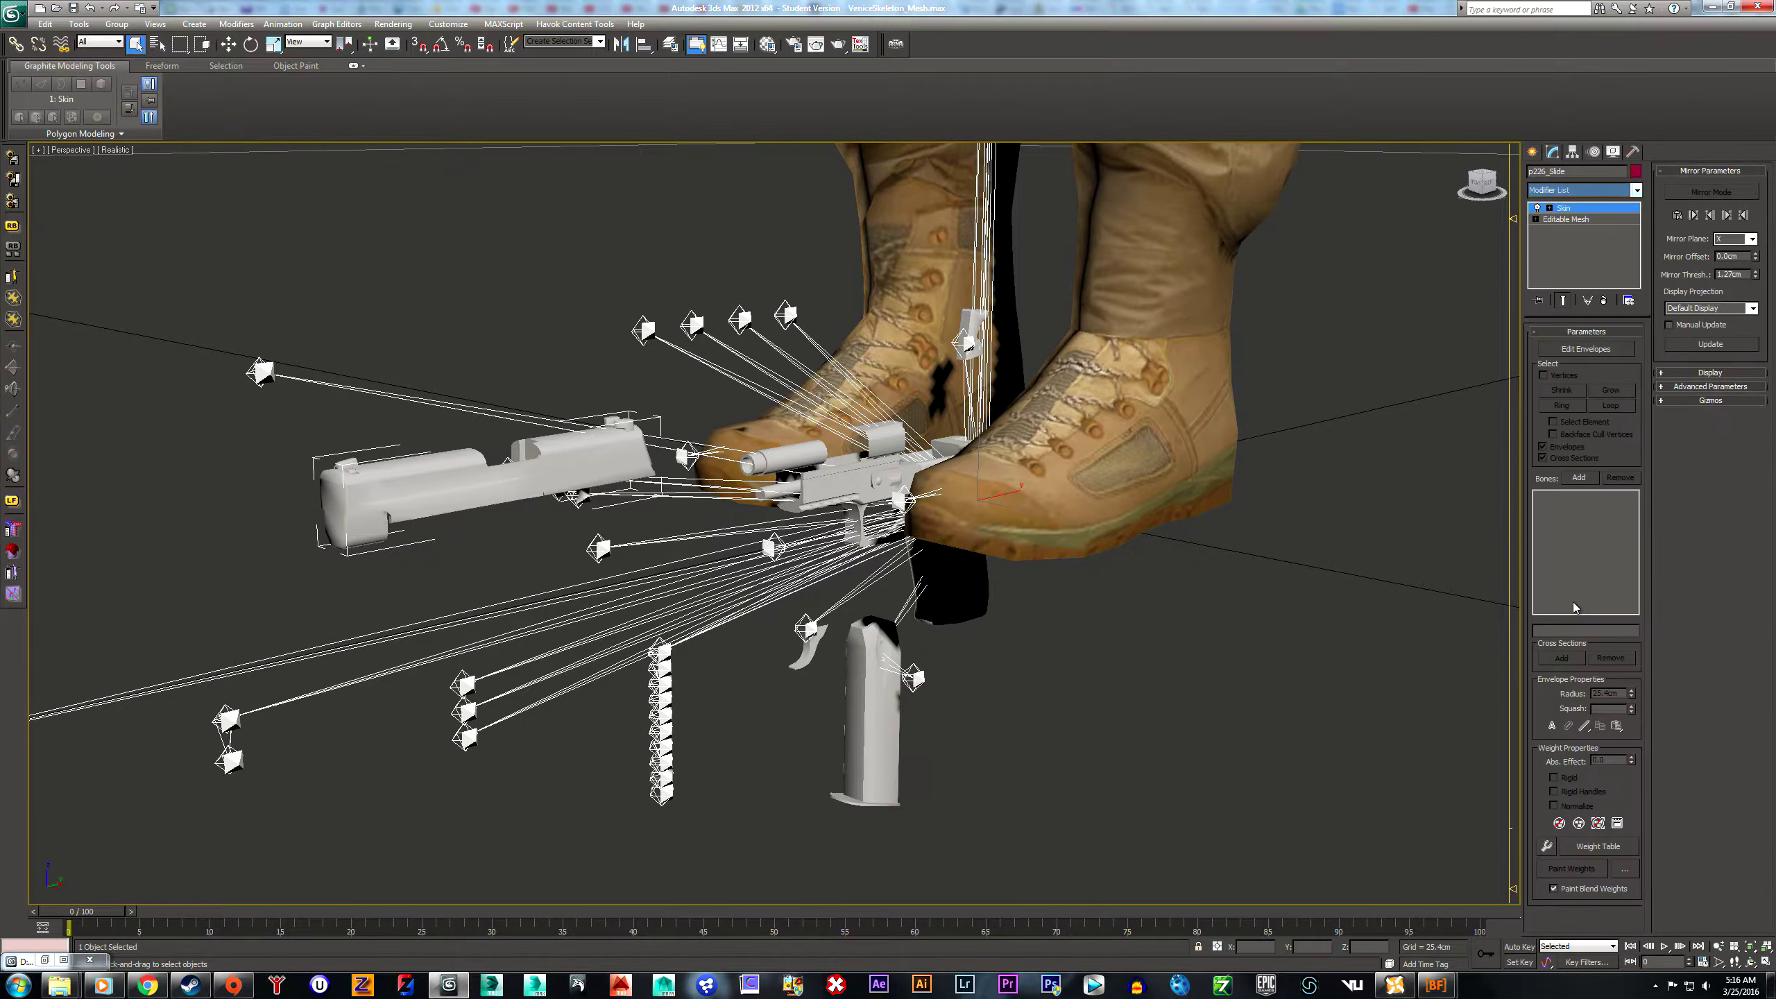
- Add the Wep_Slide bone, found under Hips, Spine, Spine1, Spine2 and Wep_Root, to the p226_Slide skin
click(1579, 477)
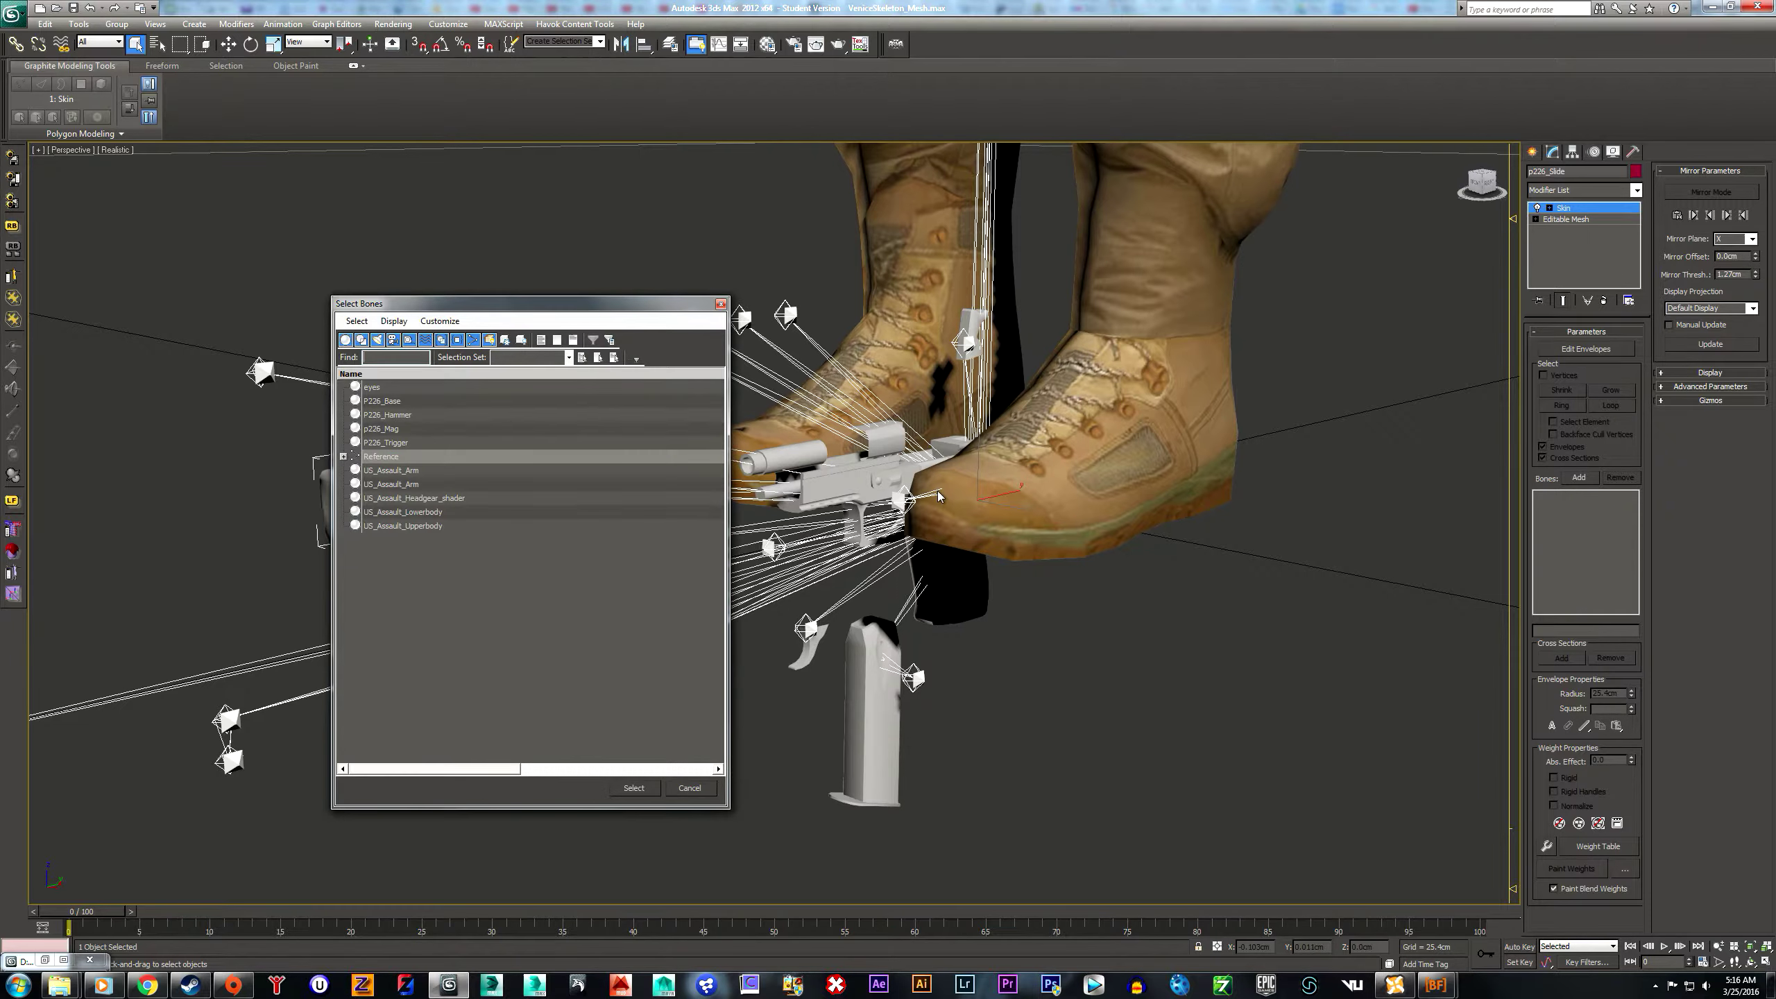
click(343, 456)
click(355, 470)
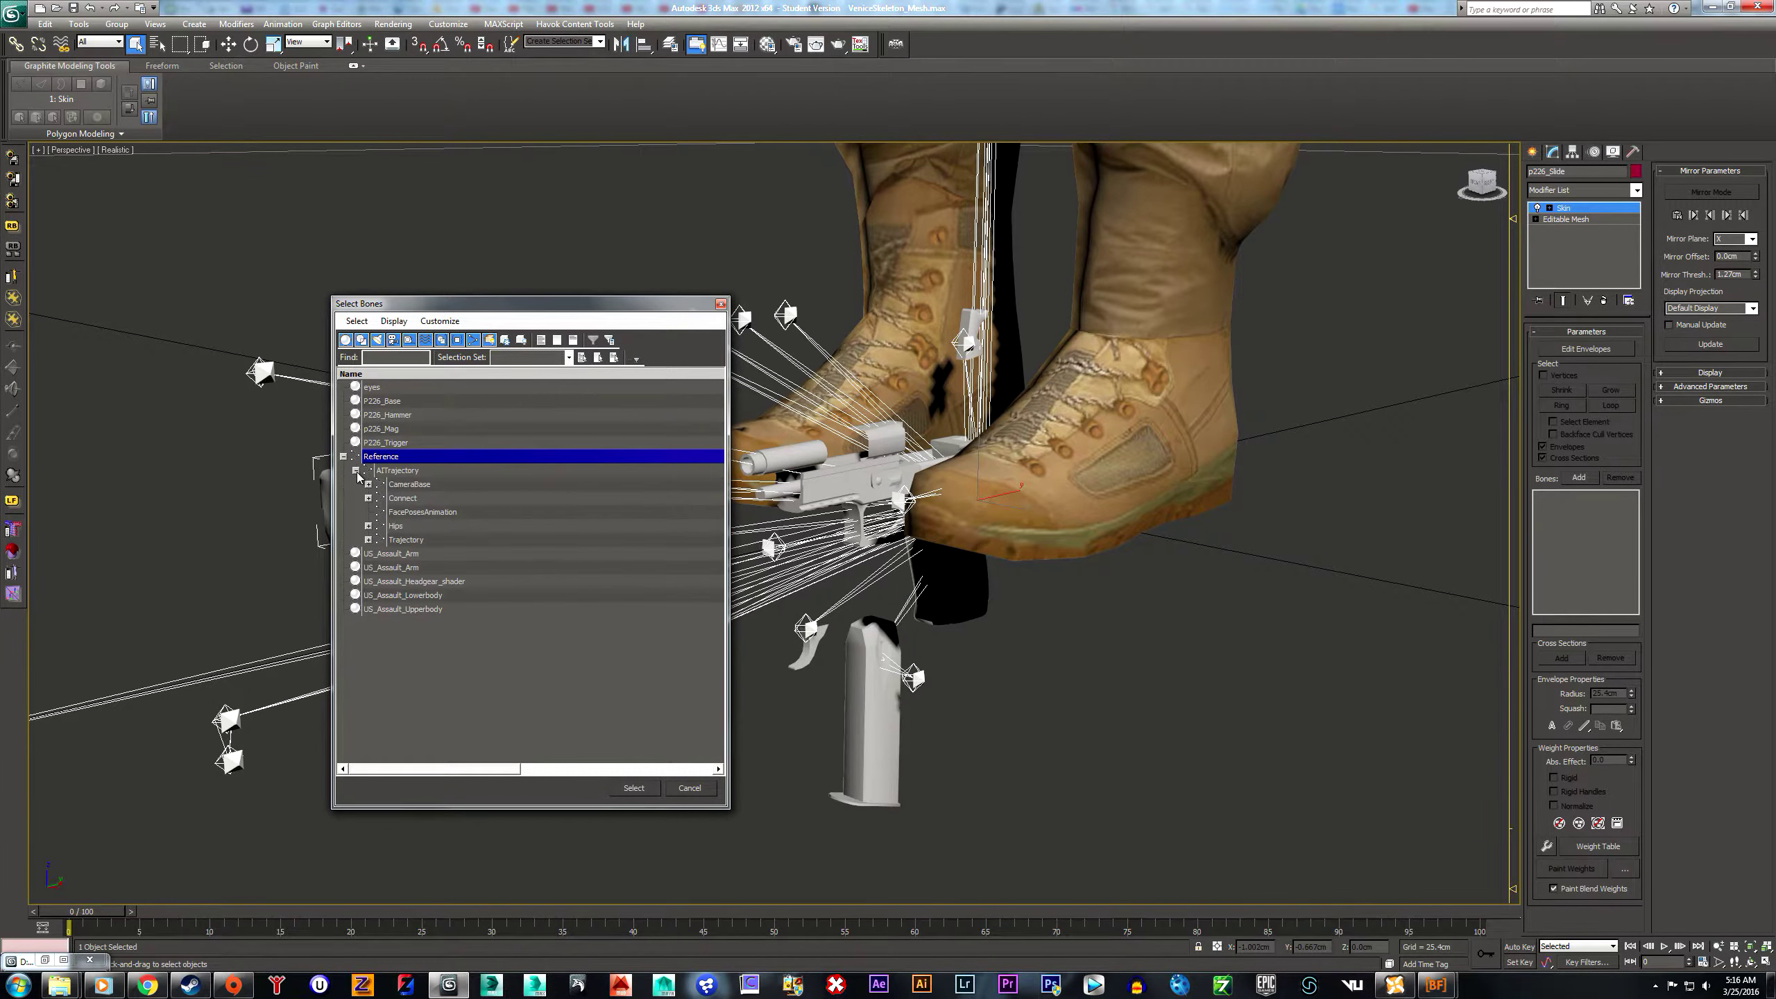
click(369, 526)
click(380, 664)
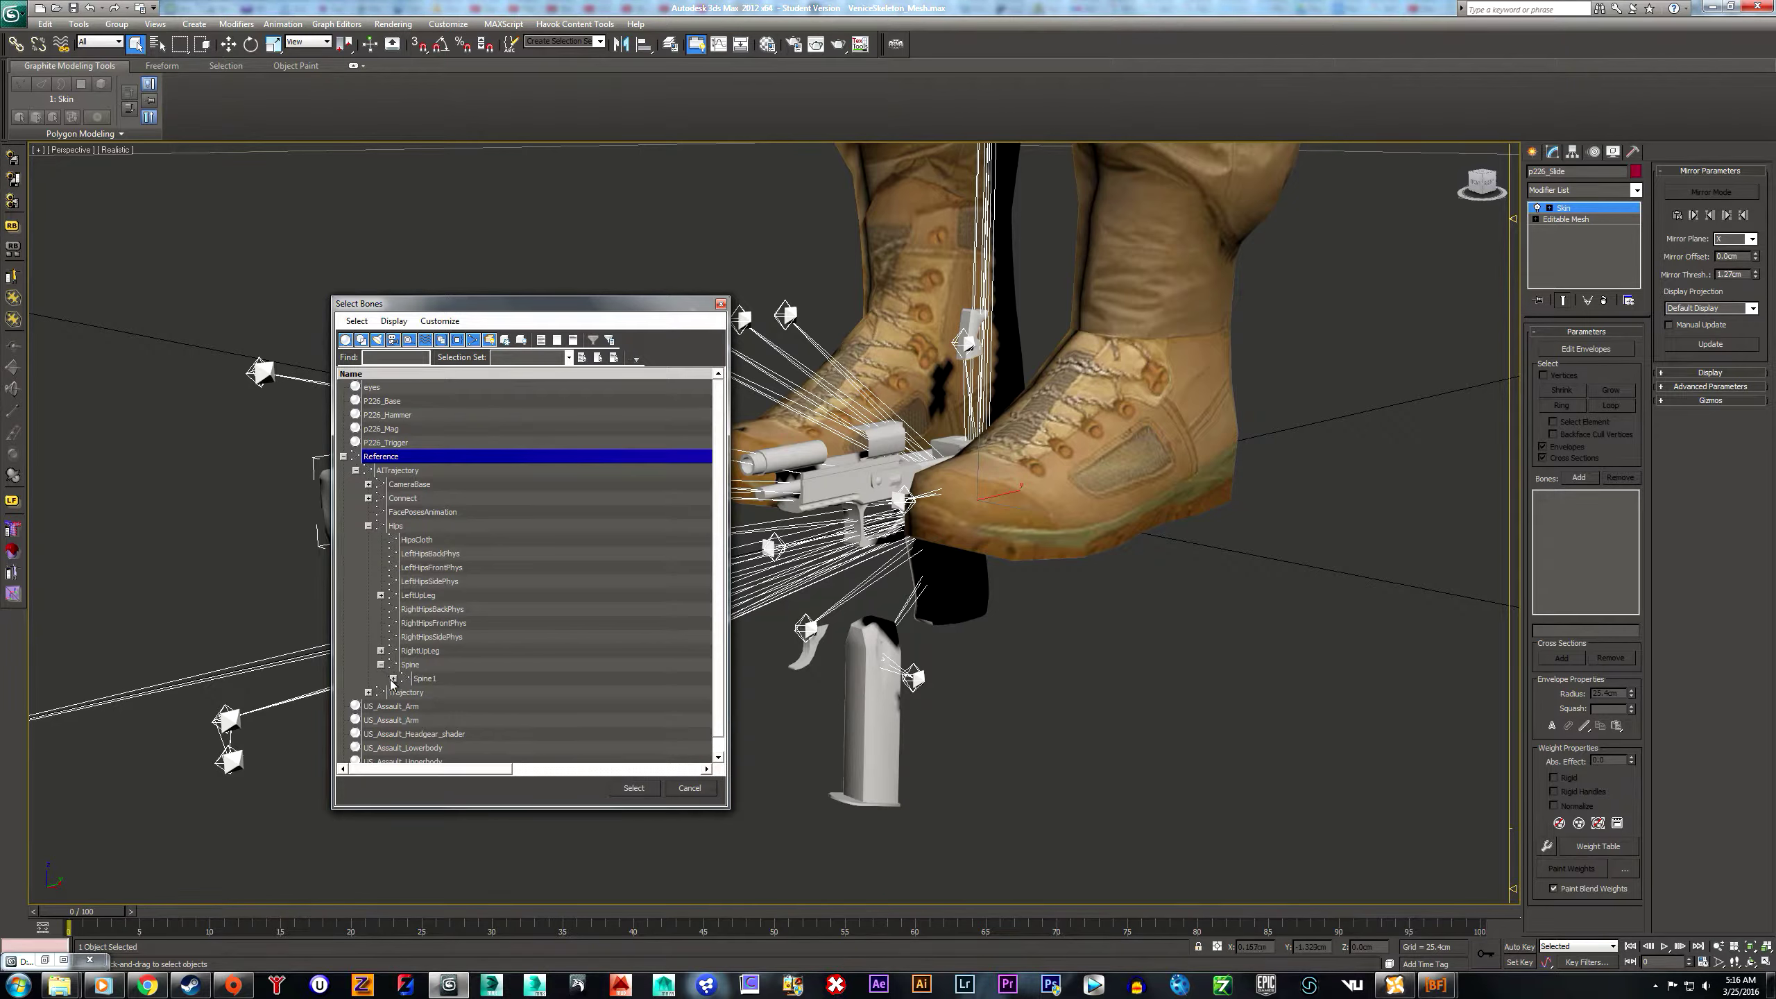
click(393, 678)
click(406, 720)
scroll(513, 730, down, 4)
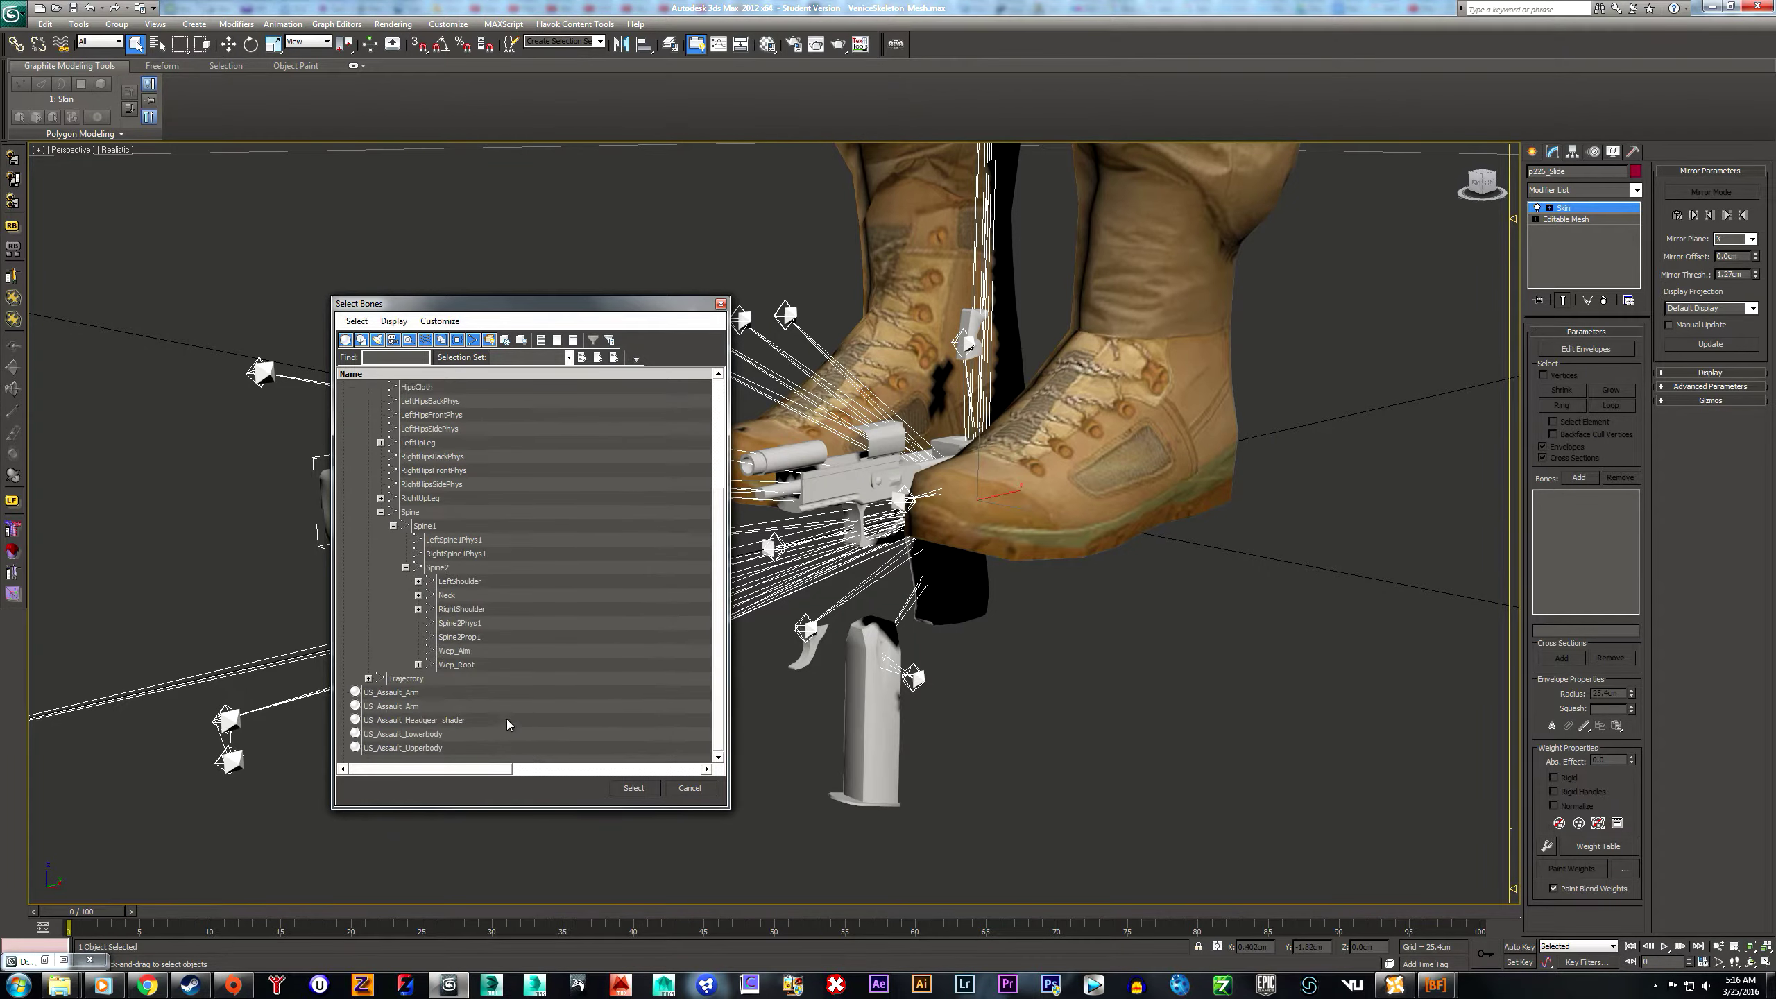
click(419, 664)
scroll(480, 656, down, 6)
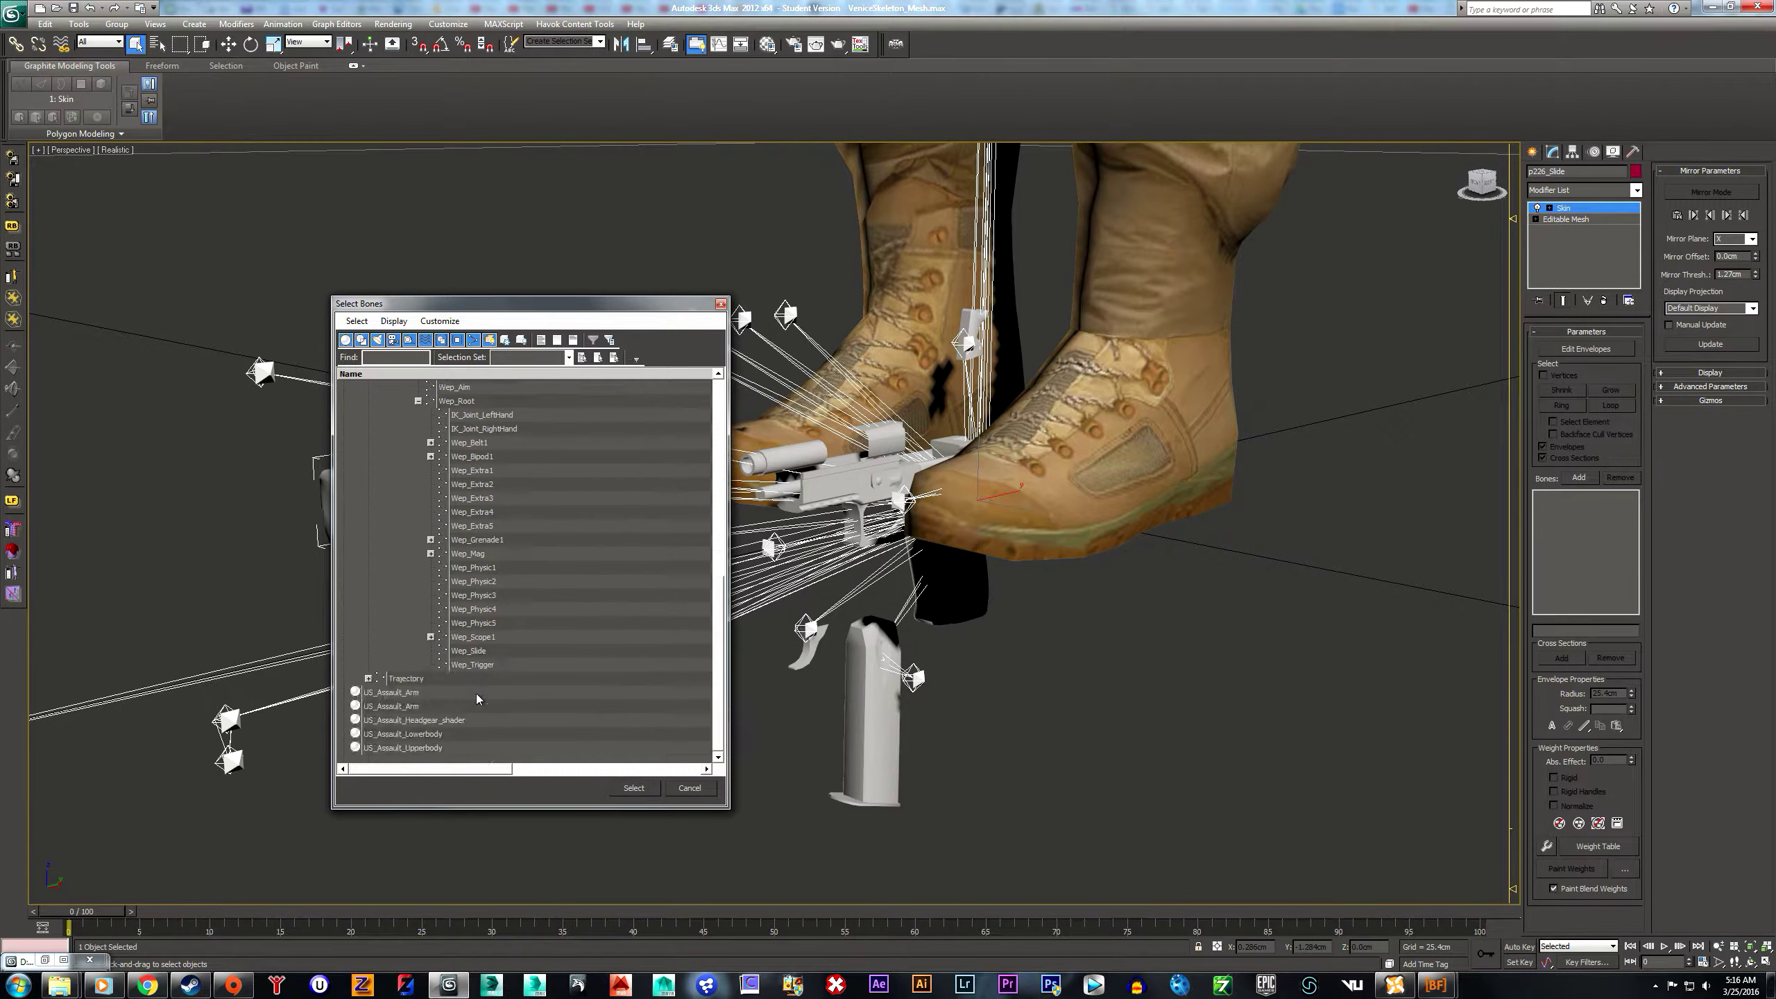
click(480, 651)
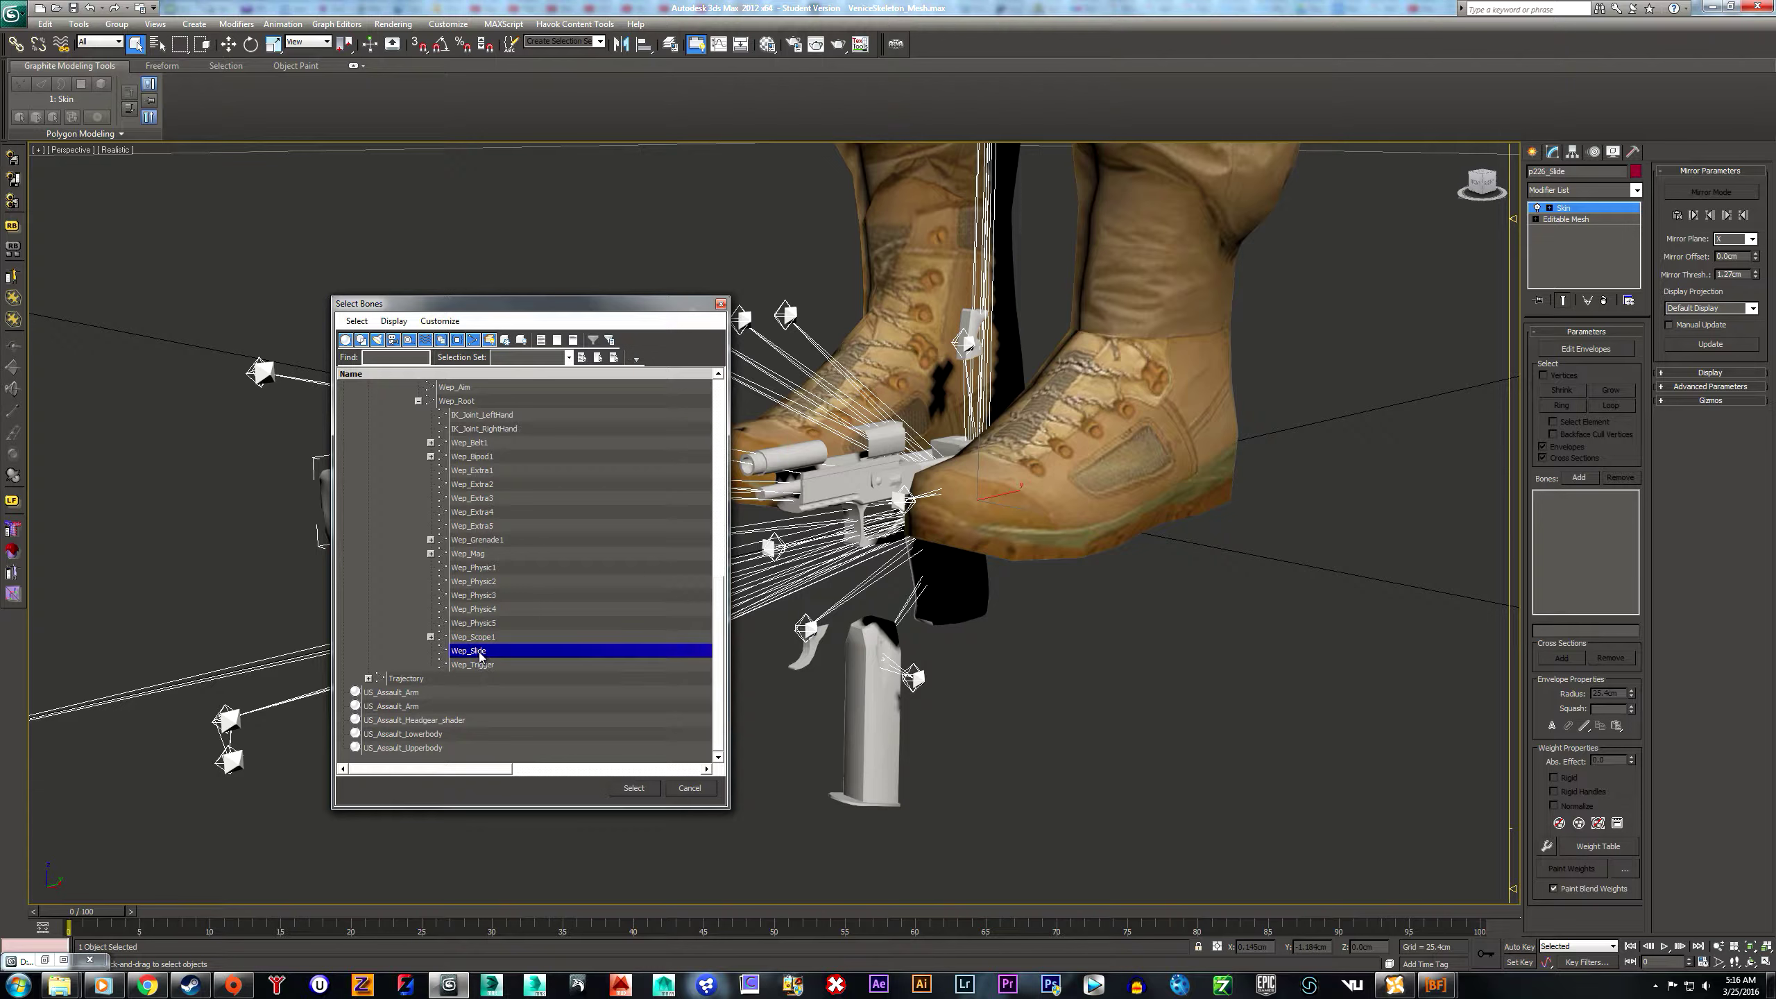
click(633, 788)
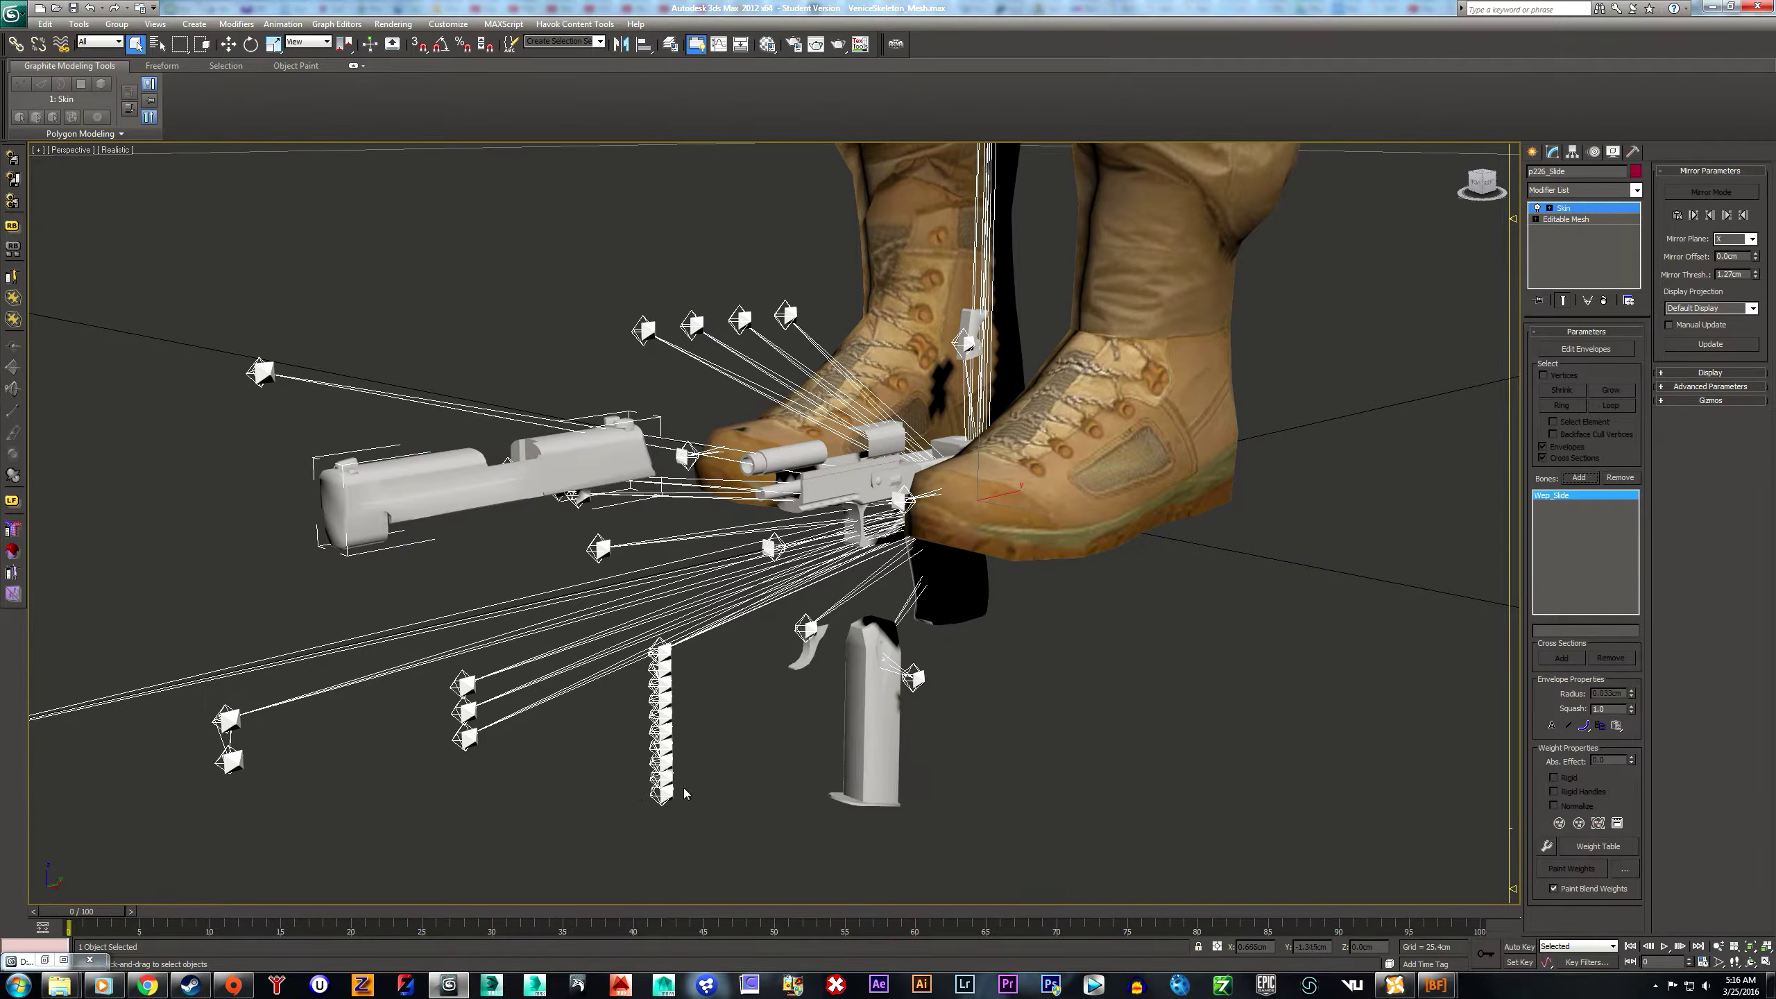
- Apply a Skin modifier to the small curved trigger part, P226_Trigger
middle_drag(948, 721, 909, 620)
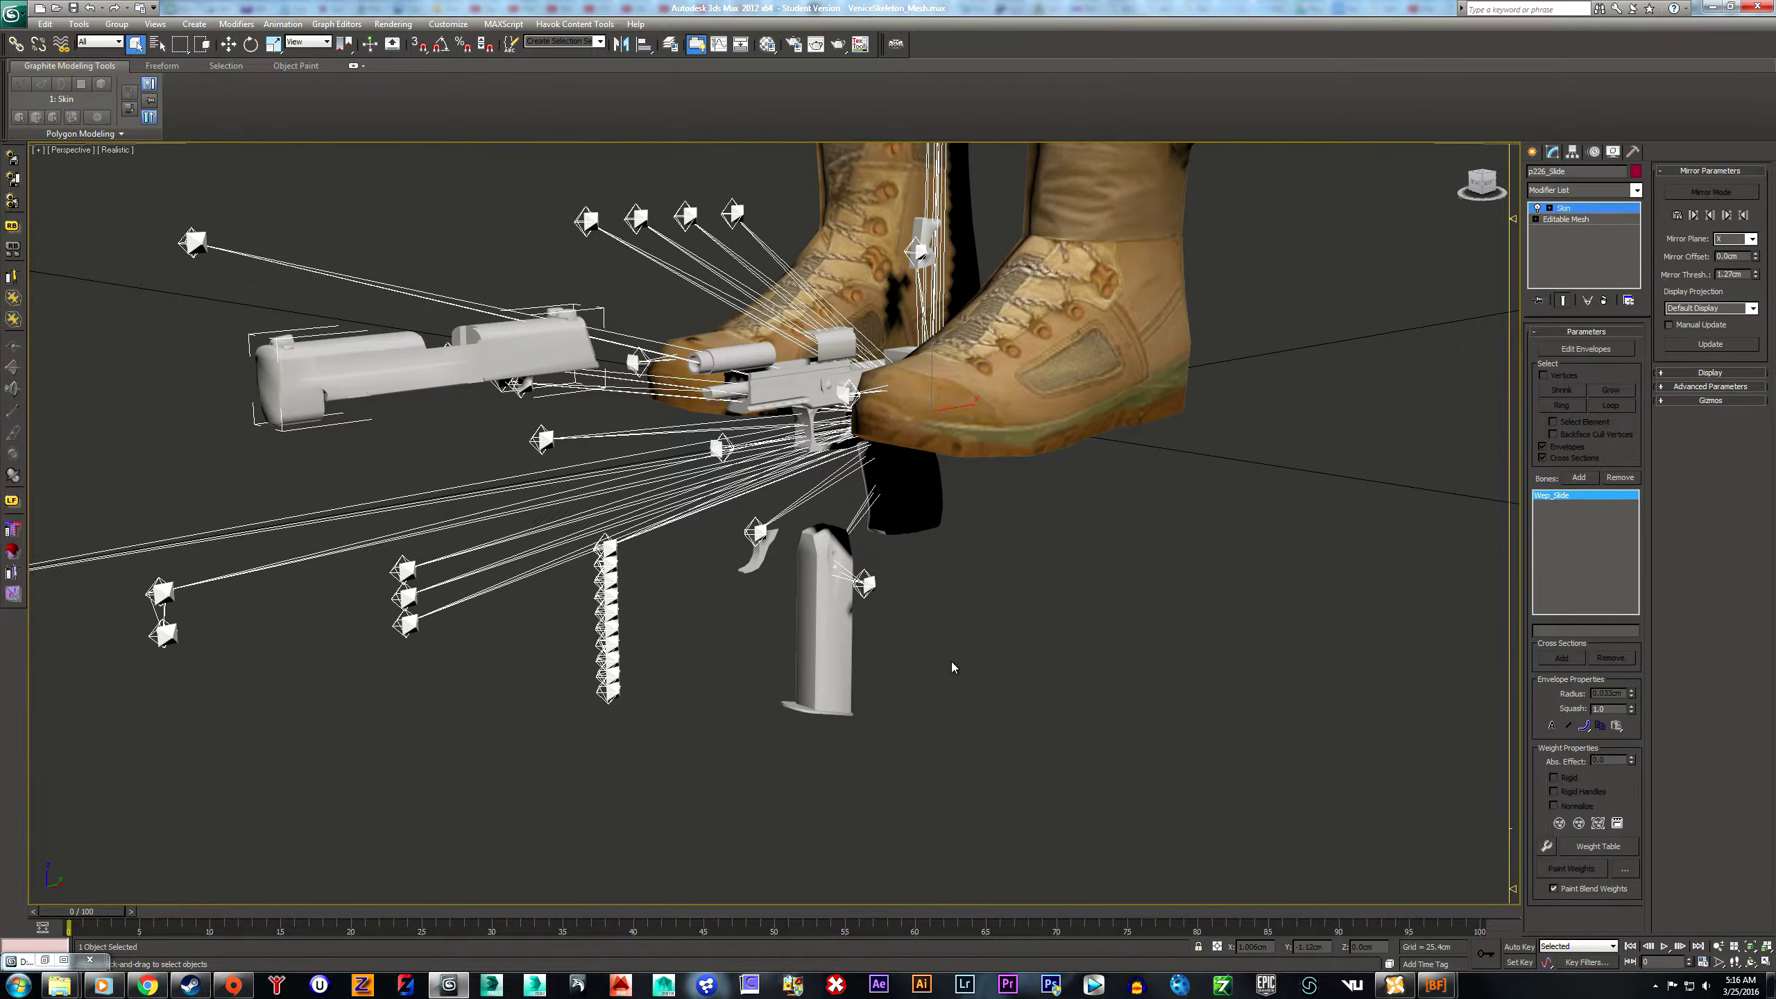
click(762, 553)
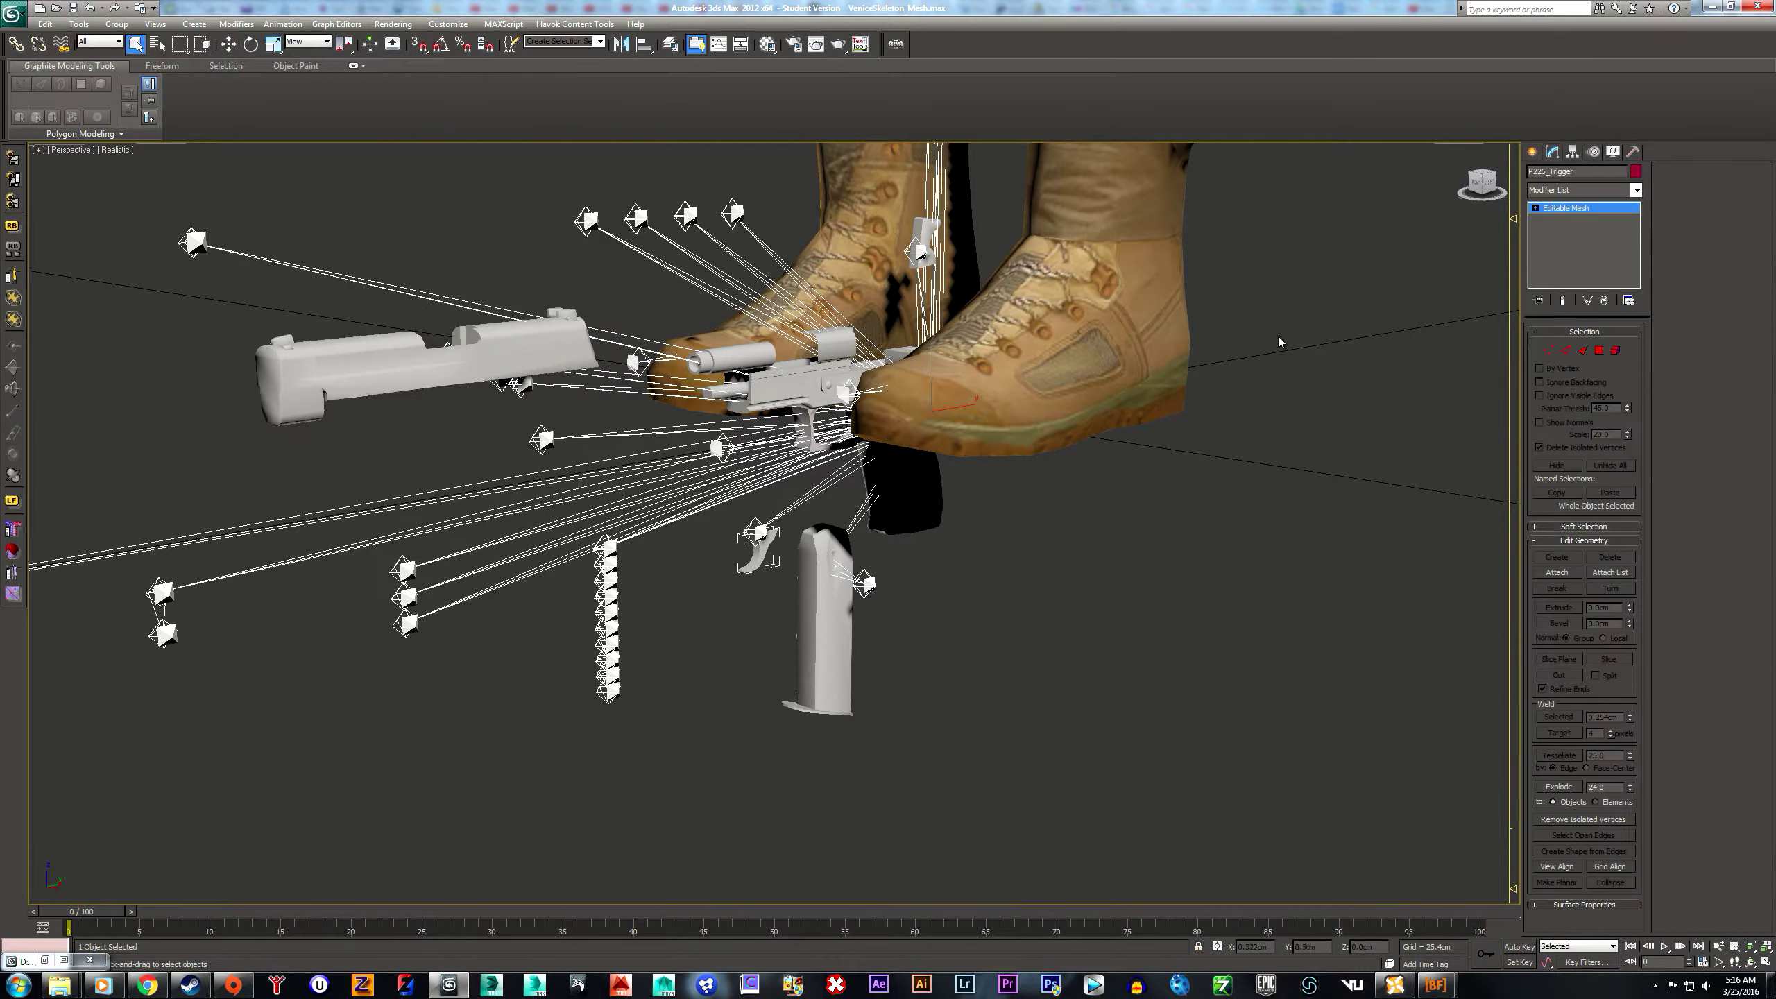
click(1636, 190)
scroll(1603, 442, down, 15)
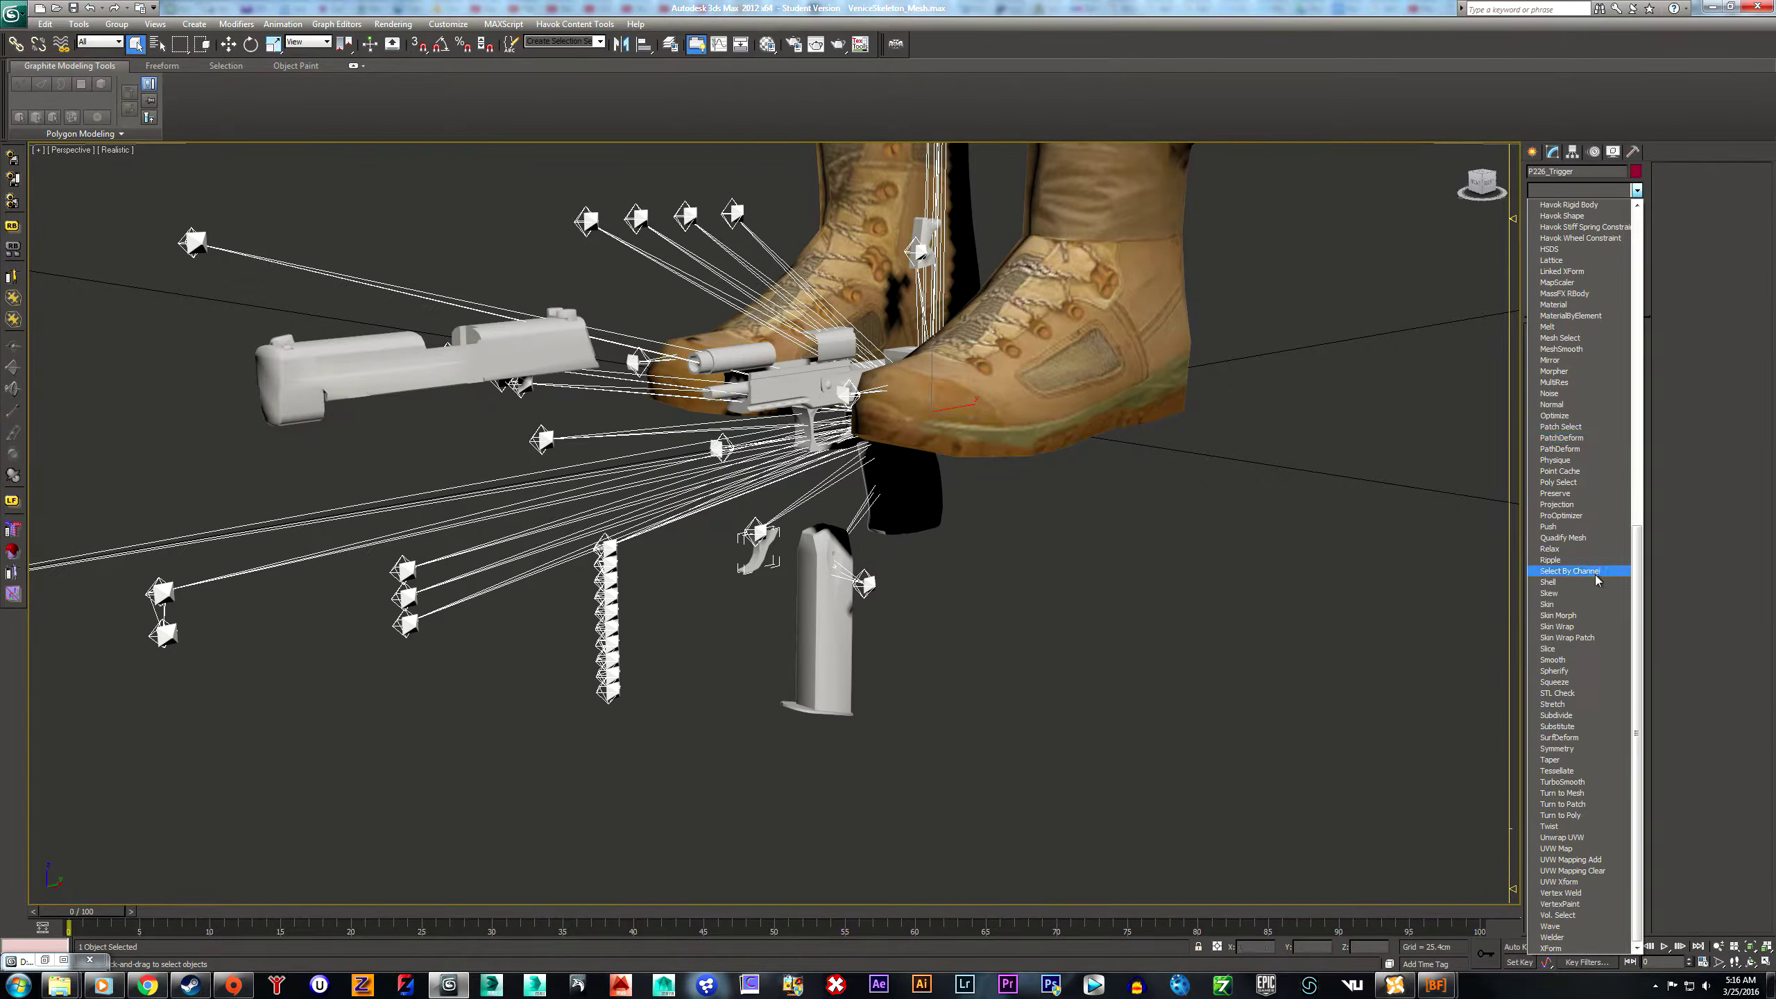
click(1592, 604)
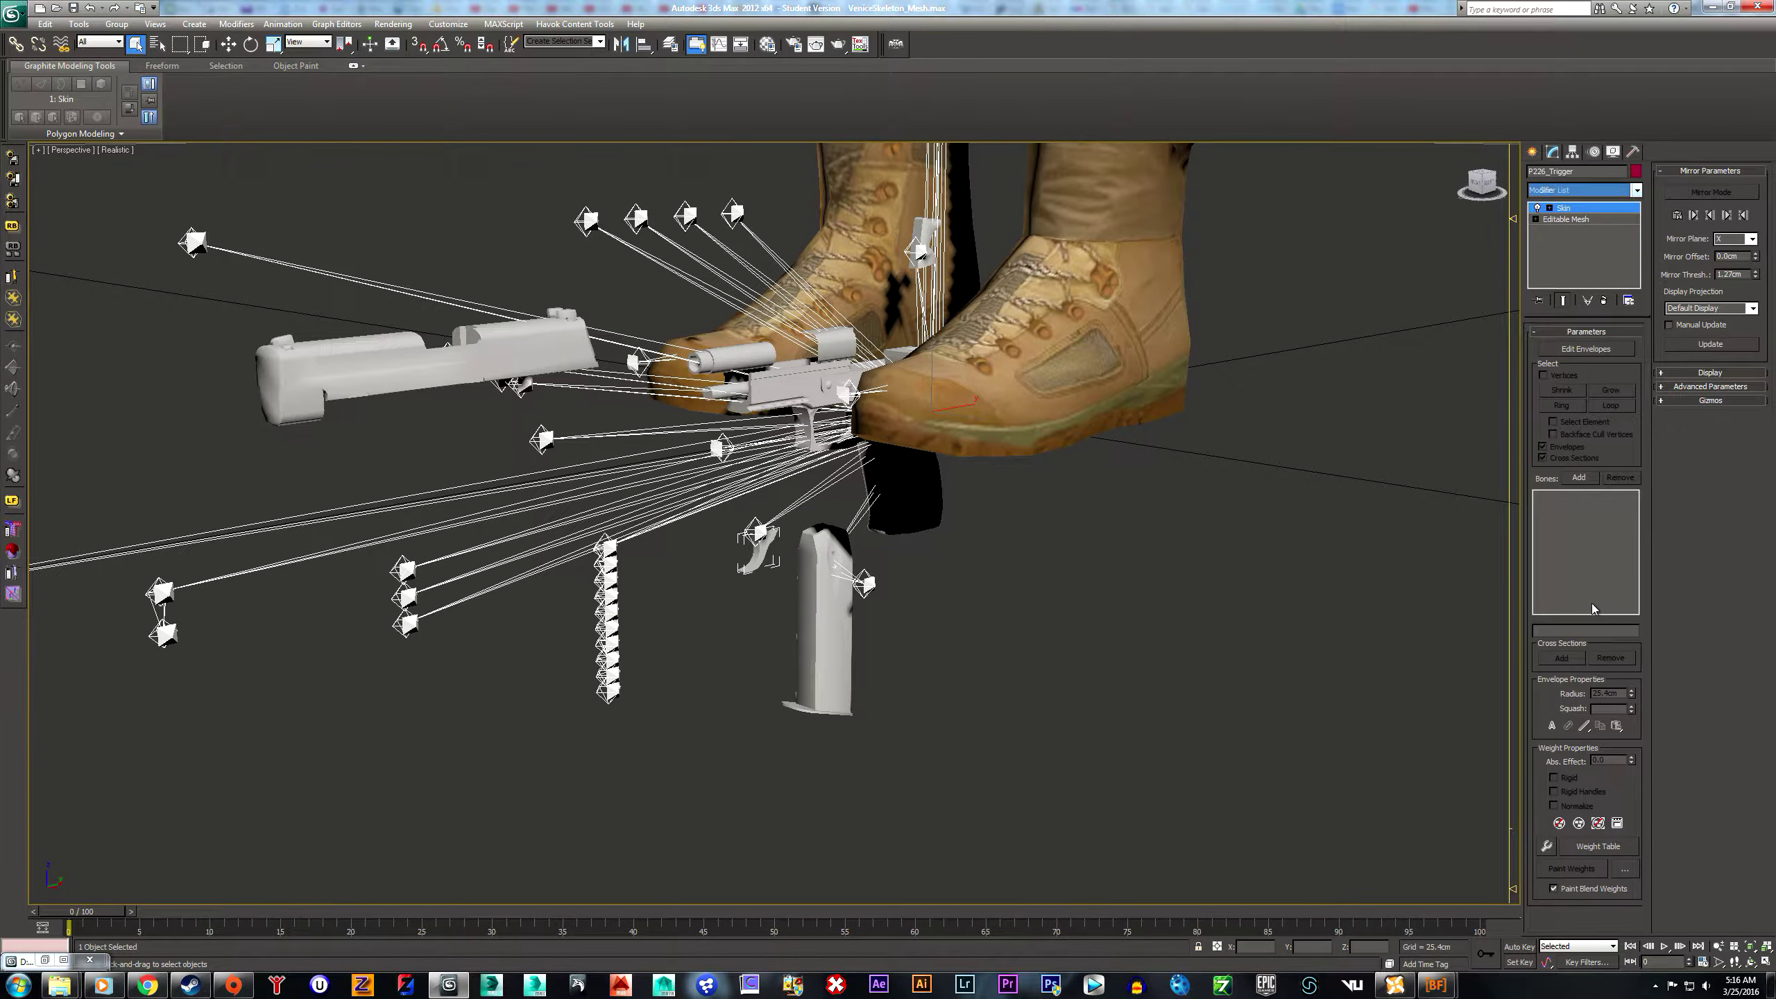
- Add the Wep_Trigger bone from the Wep_Root branch under Spine2 to the P226_Trigger skin
click(1579, 477)
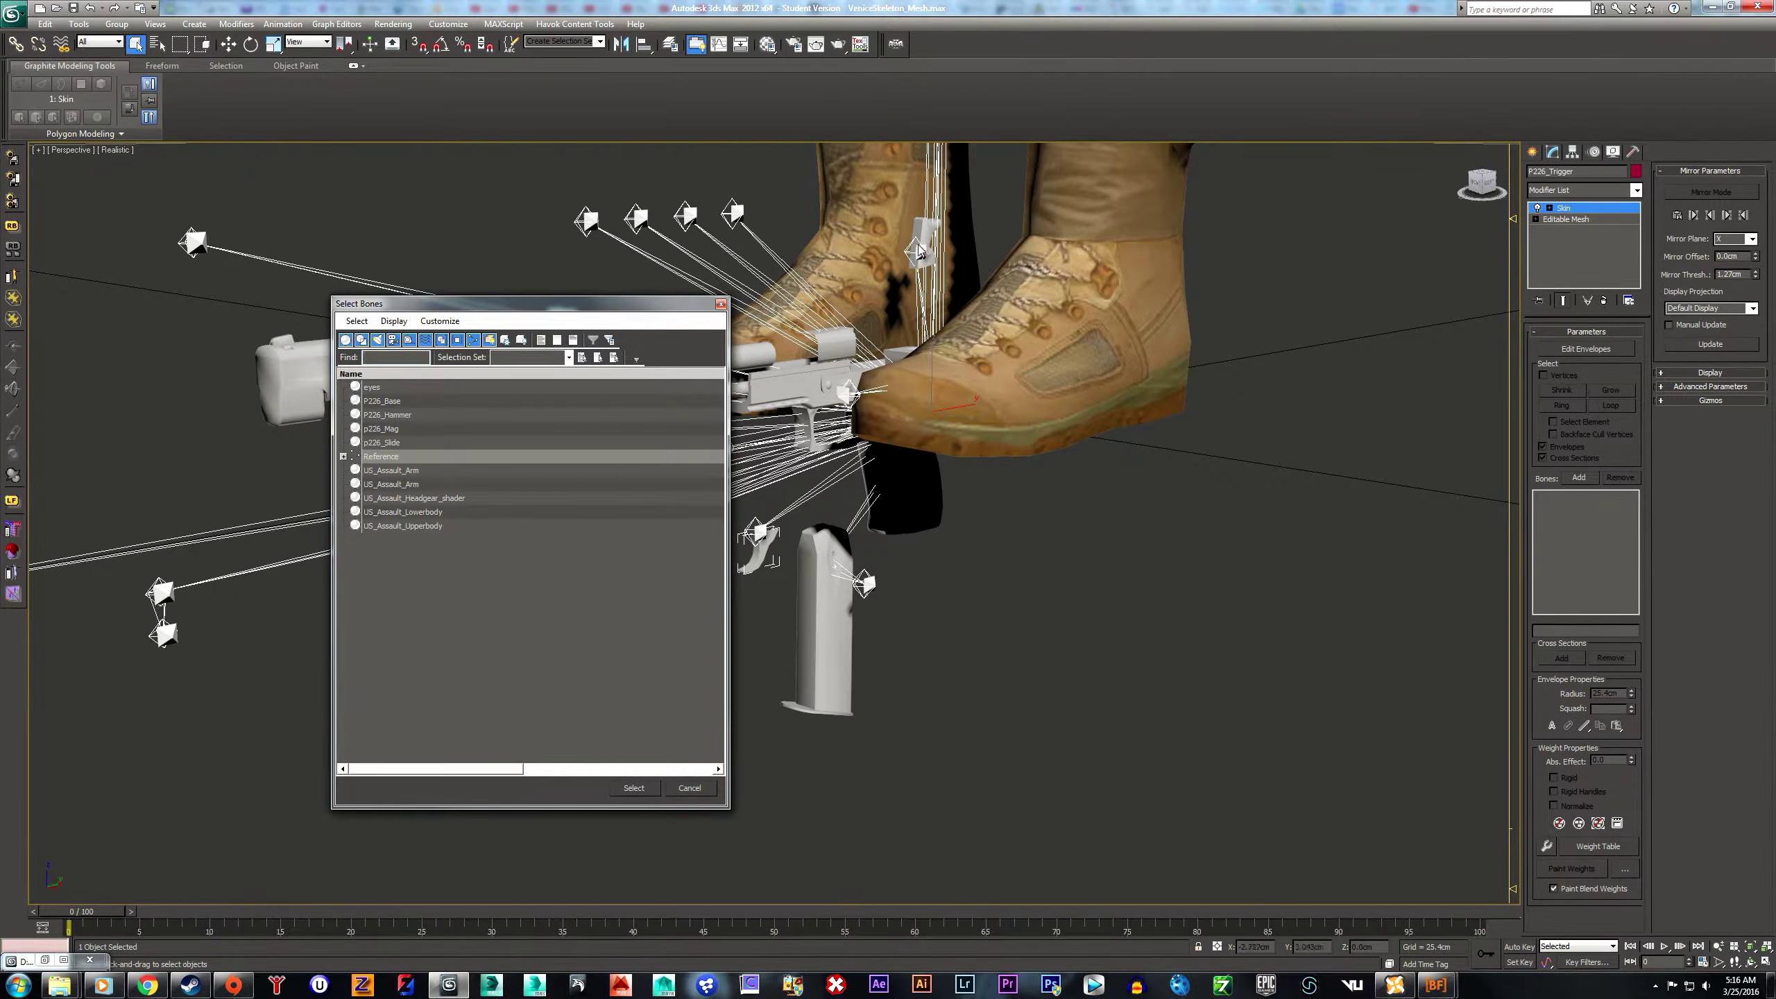
click(343, 456)
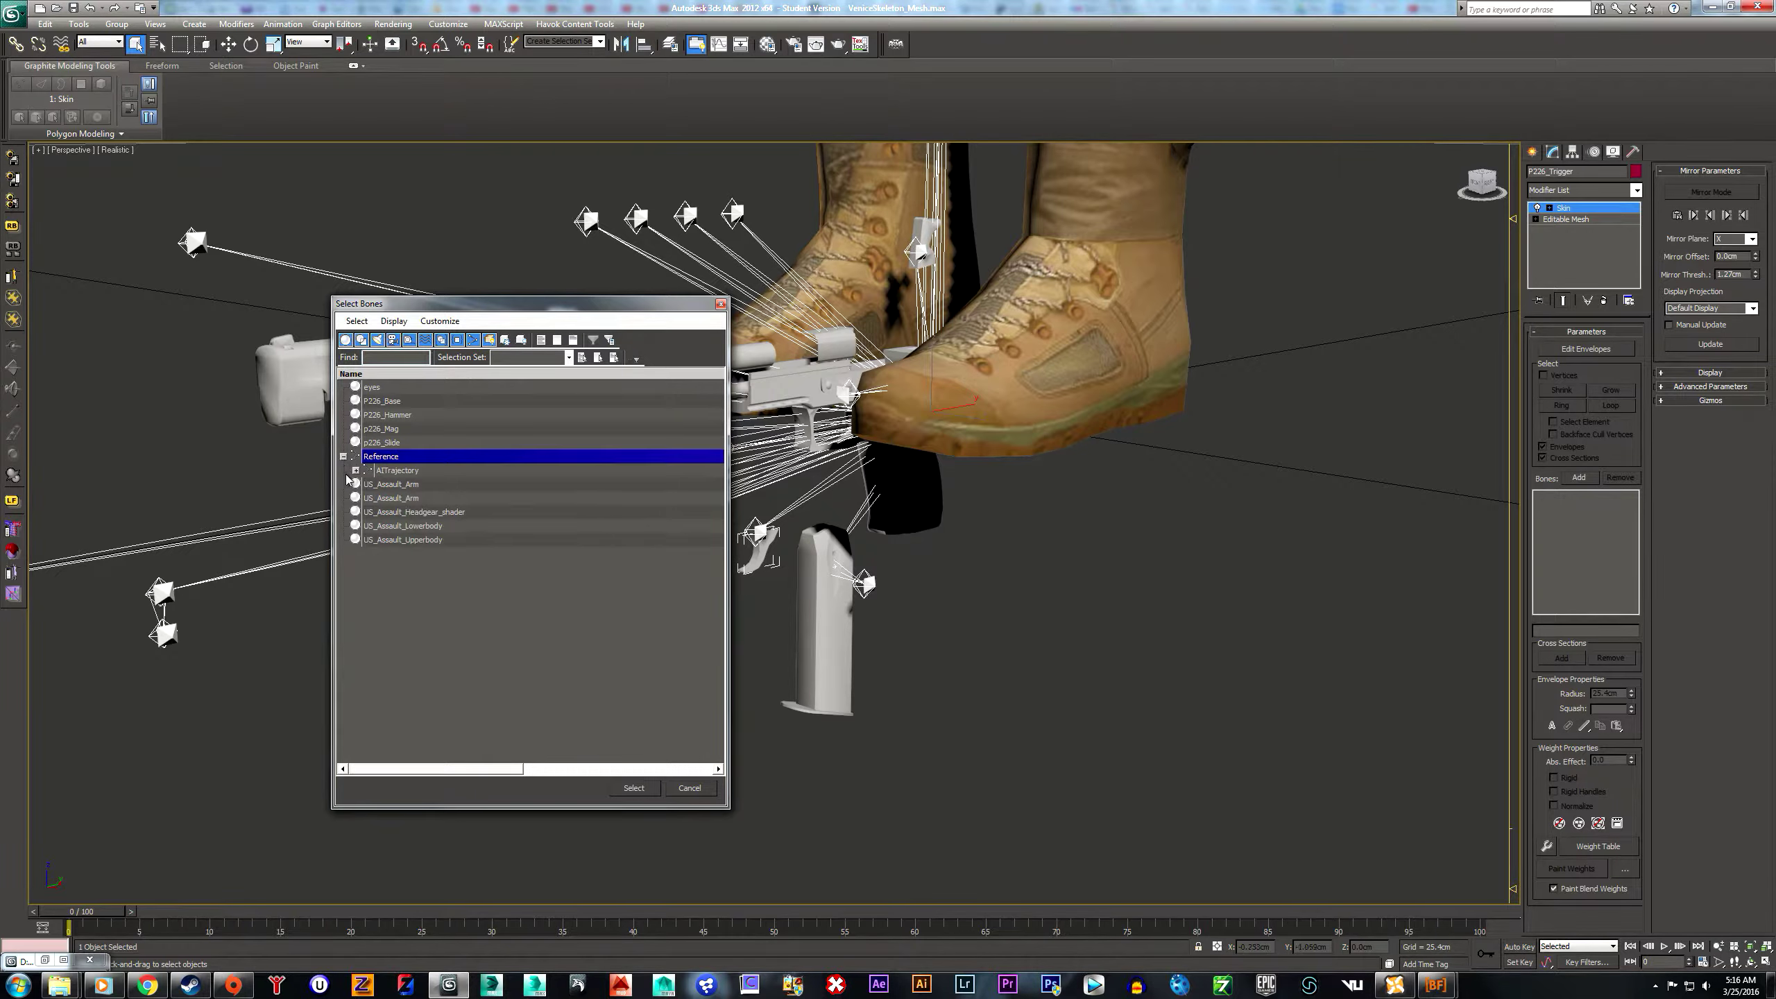
click(356, 471)
click(367, 525)
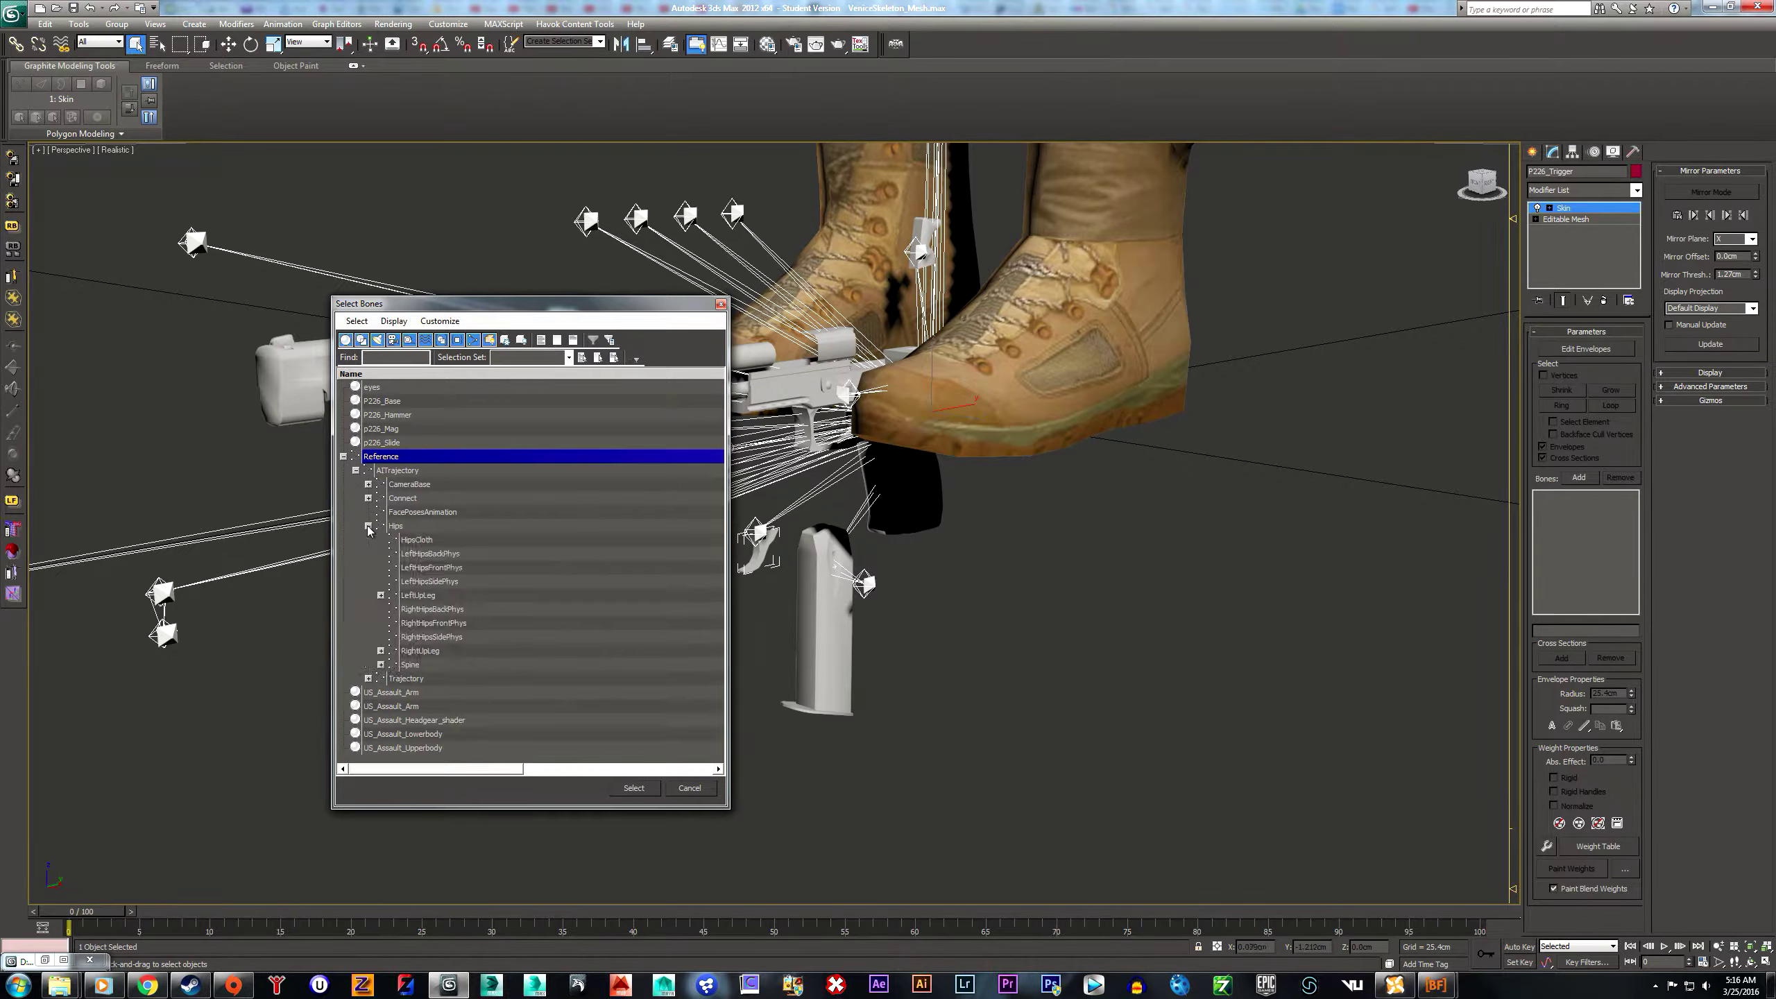
click(380, 664)
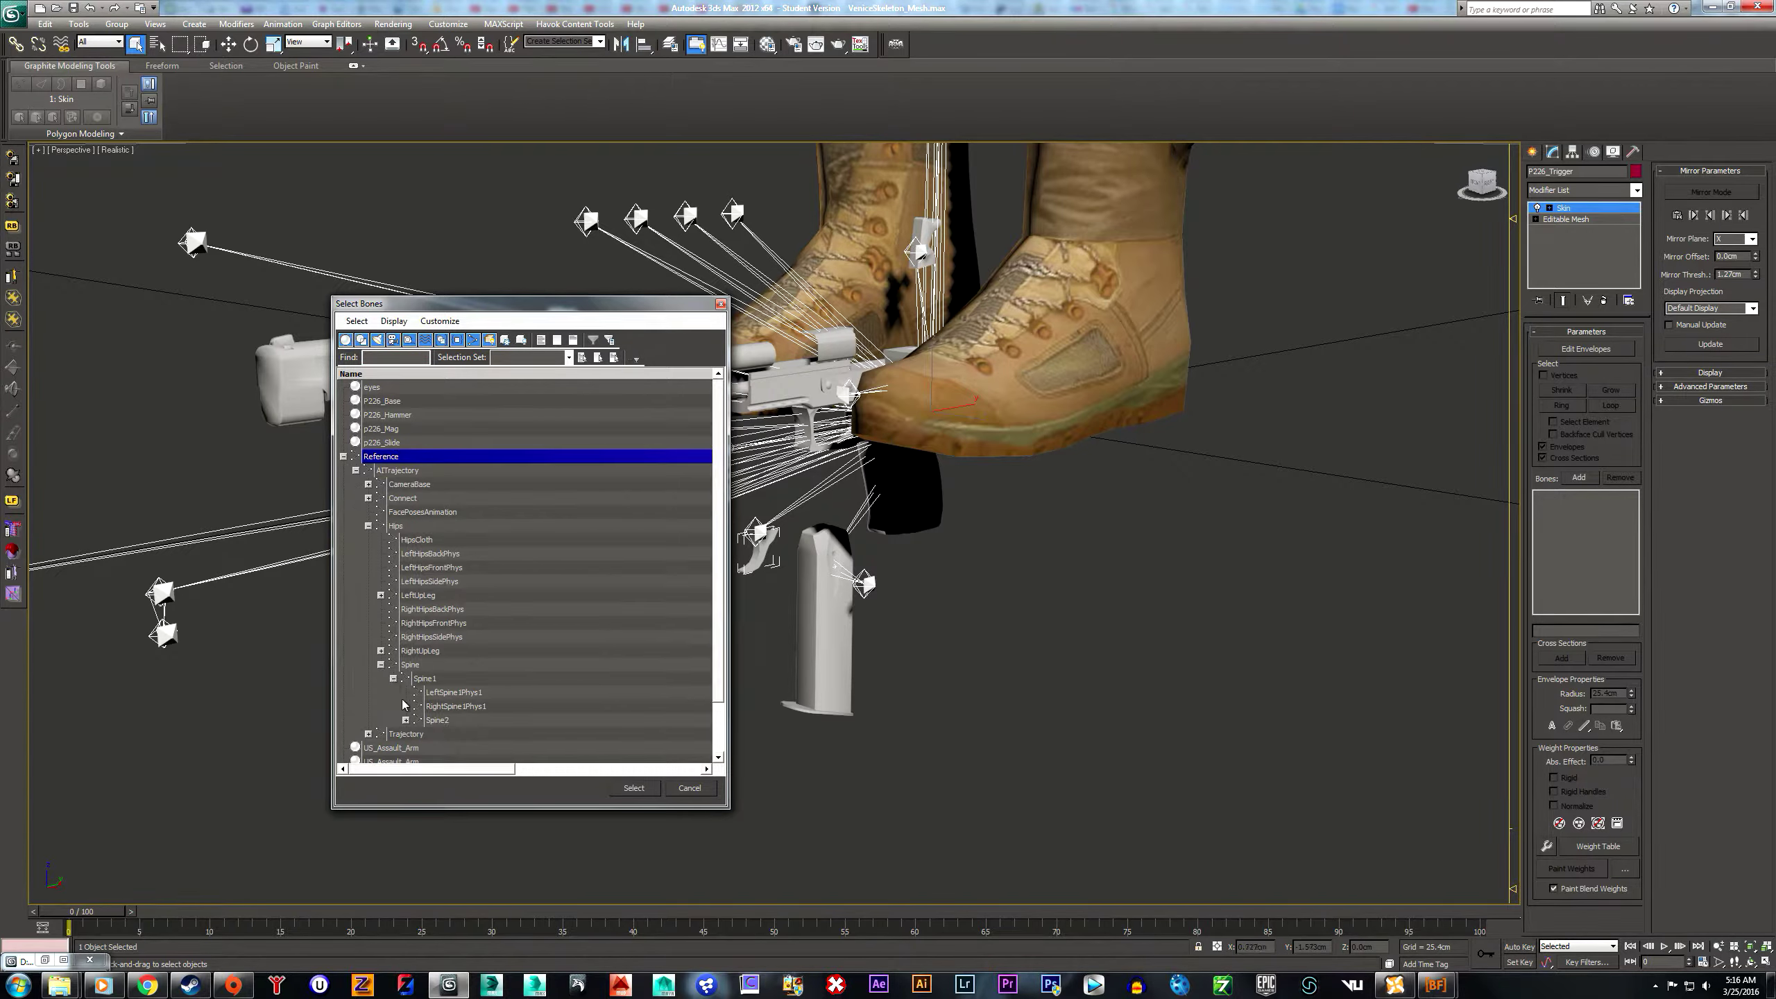
click(393, 677)
click(405, 678)
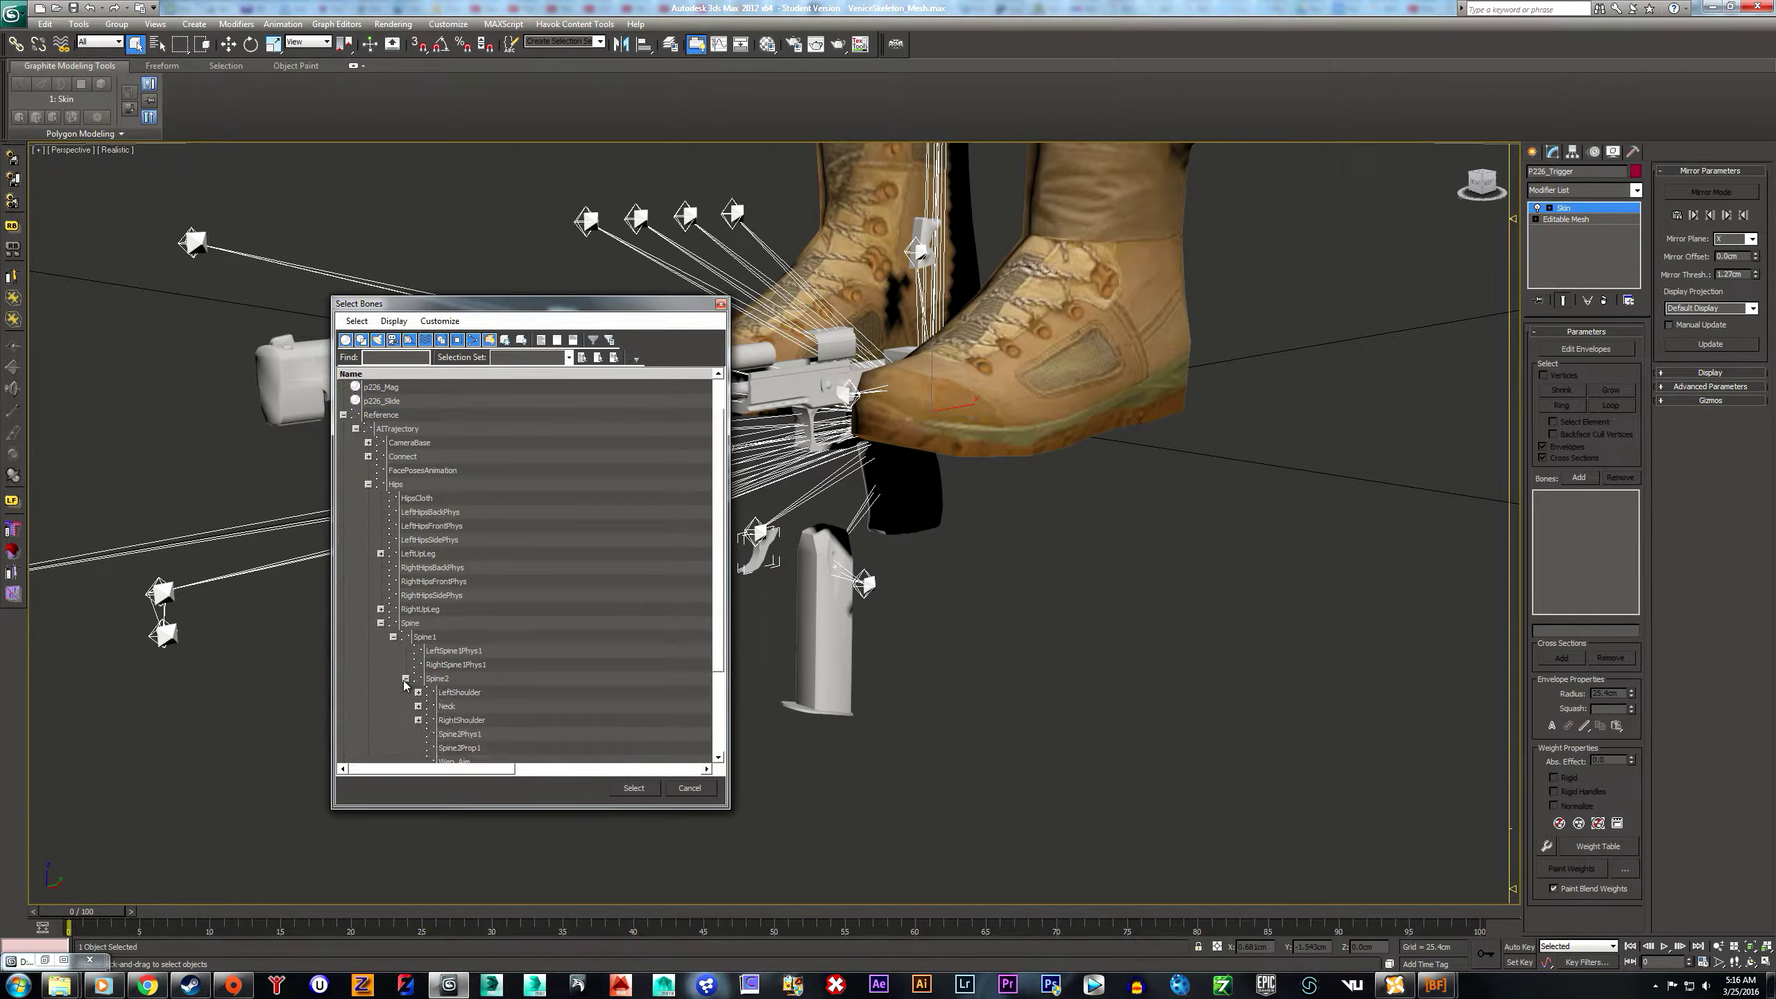
scroll(450, 711, down, 3)
click(418, 664)
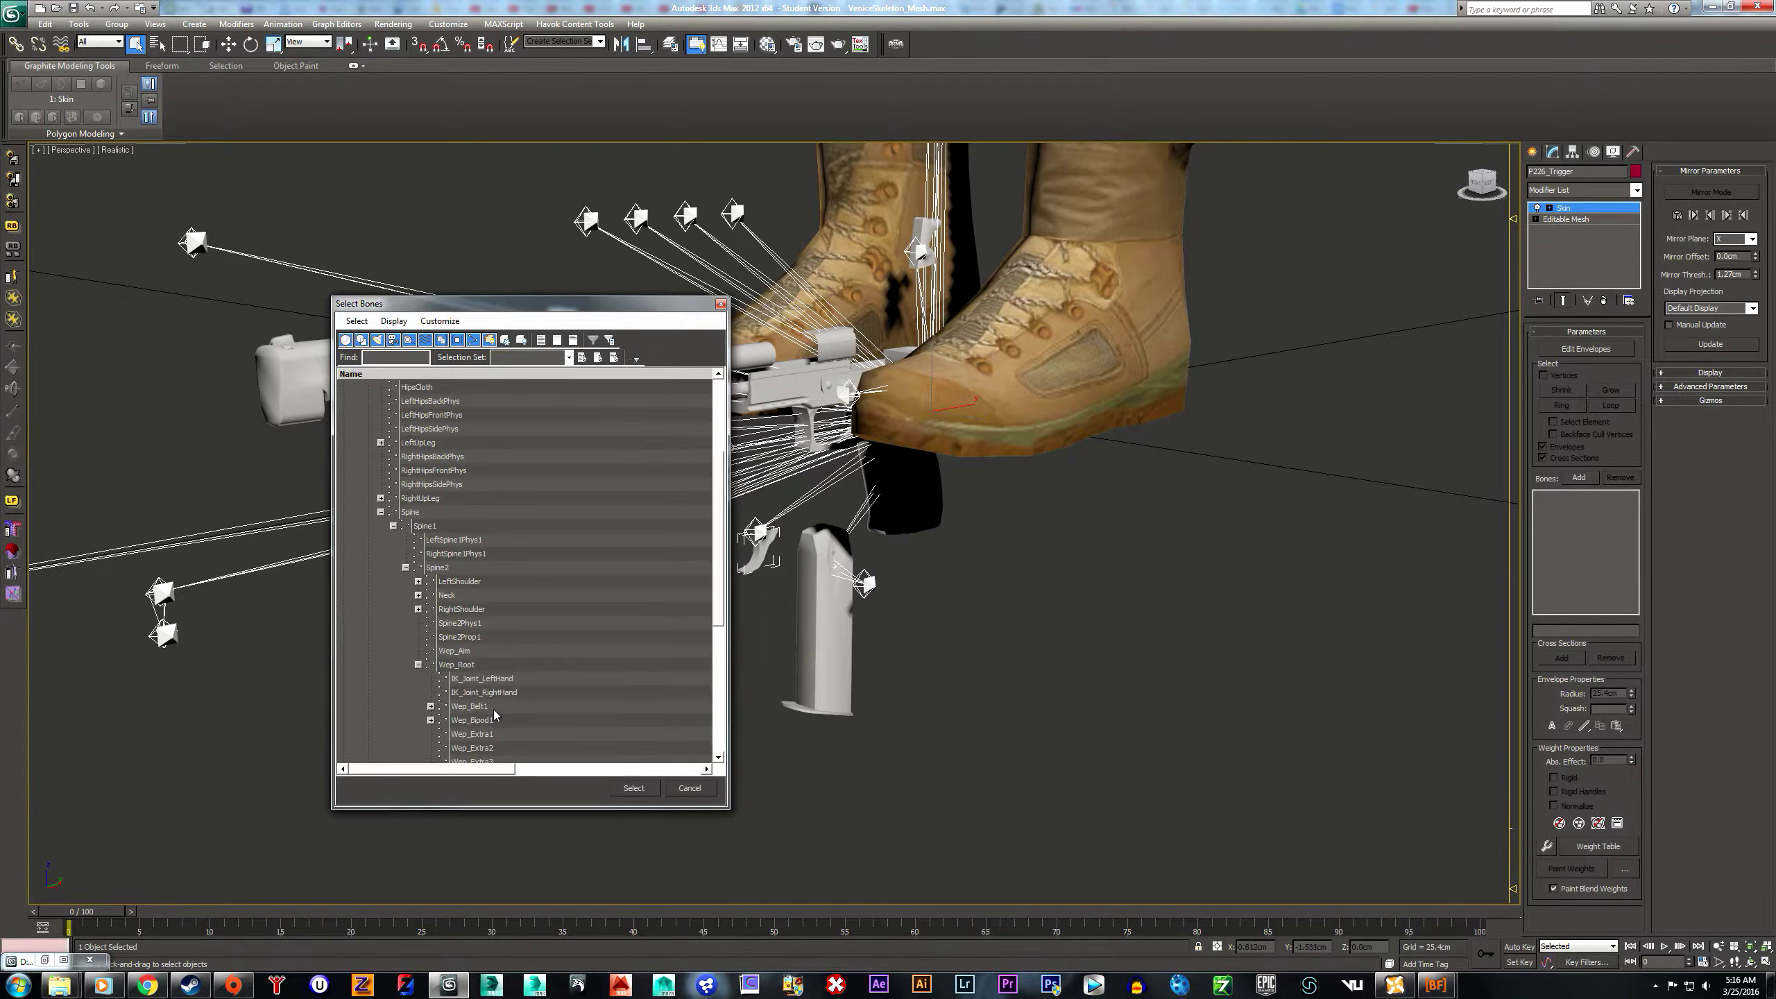
scroll(495, 712, down, 6)
click(490, 666)
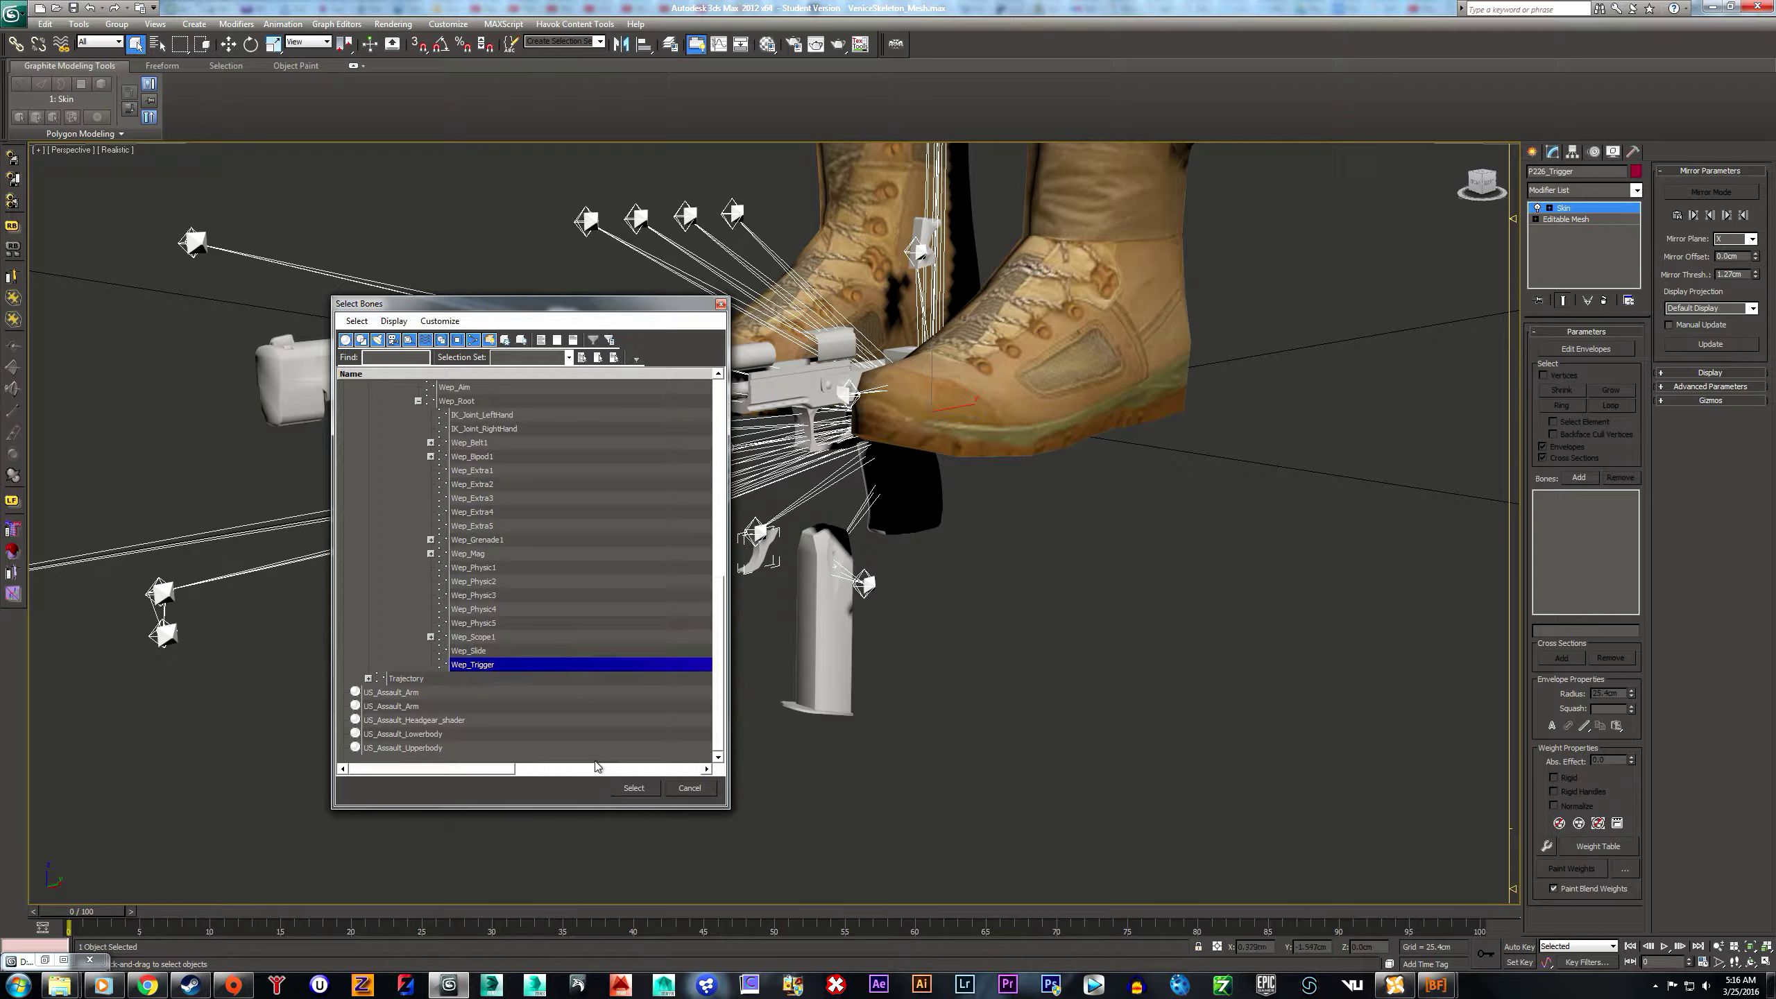
click(632, 788)
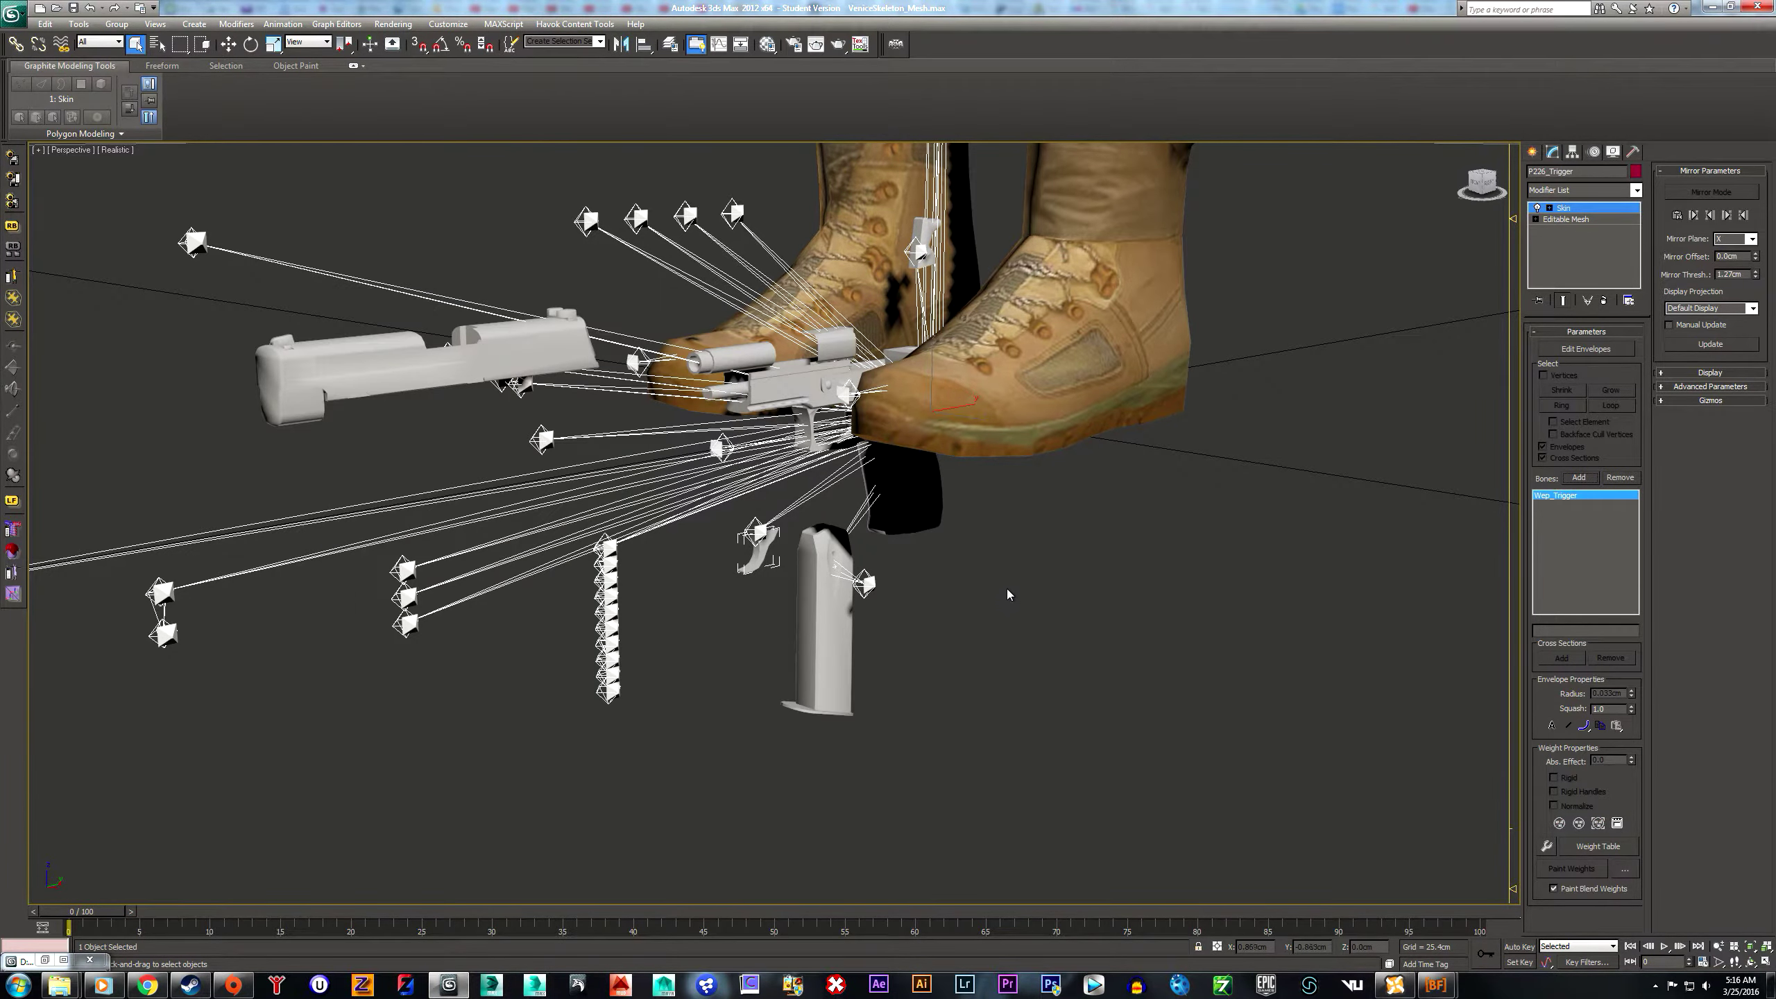
- Apply a Skin modifier to the hammer part above the pistol frame, P226_Hammer
middle_drag(985, 329, 1010, 475)
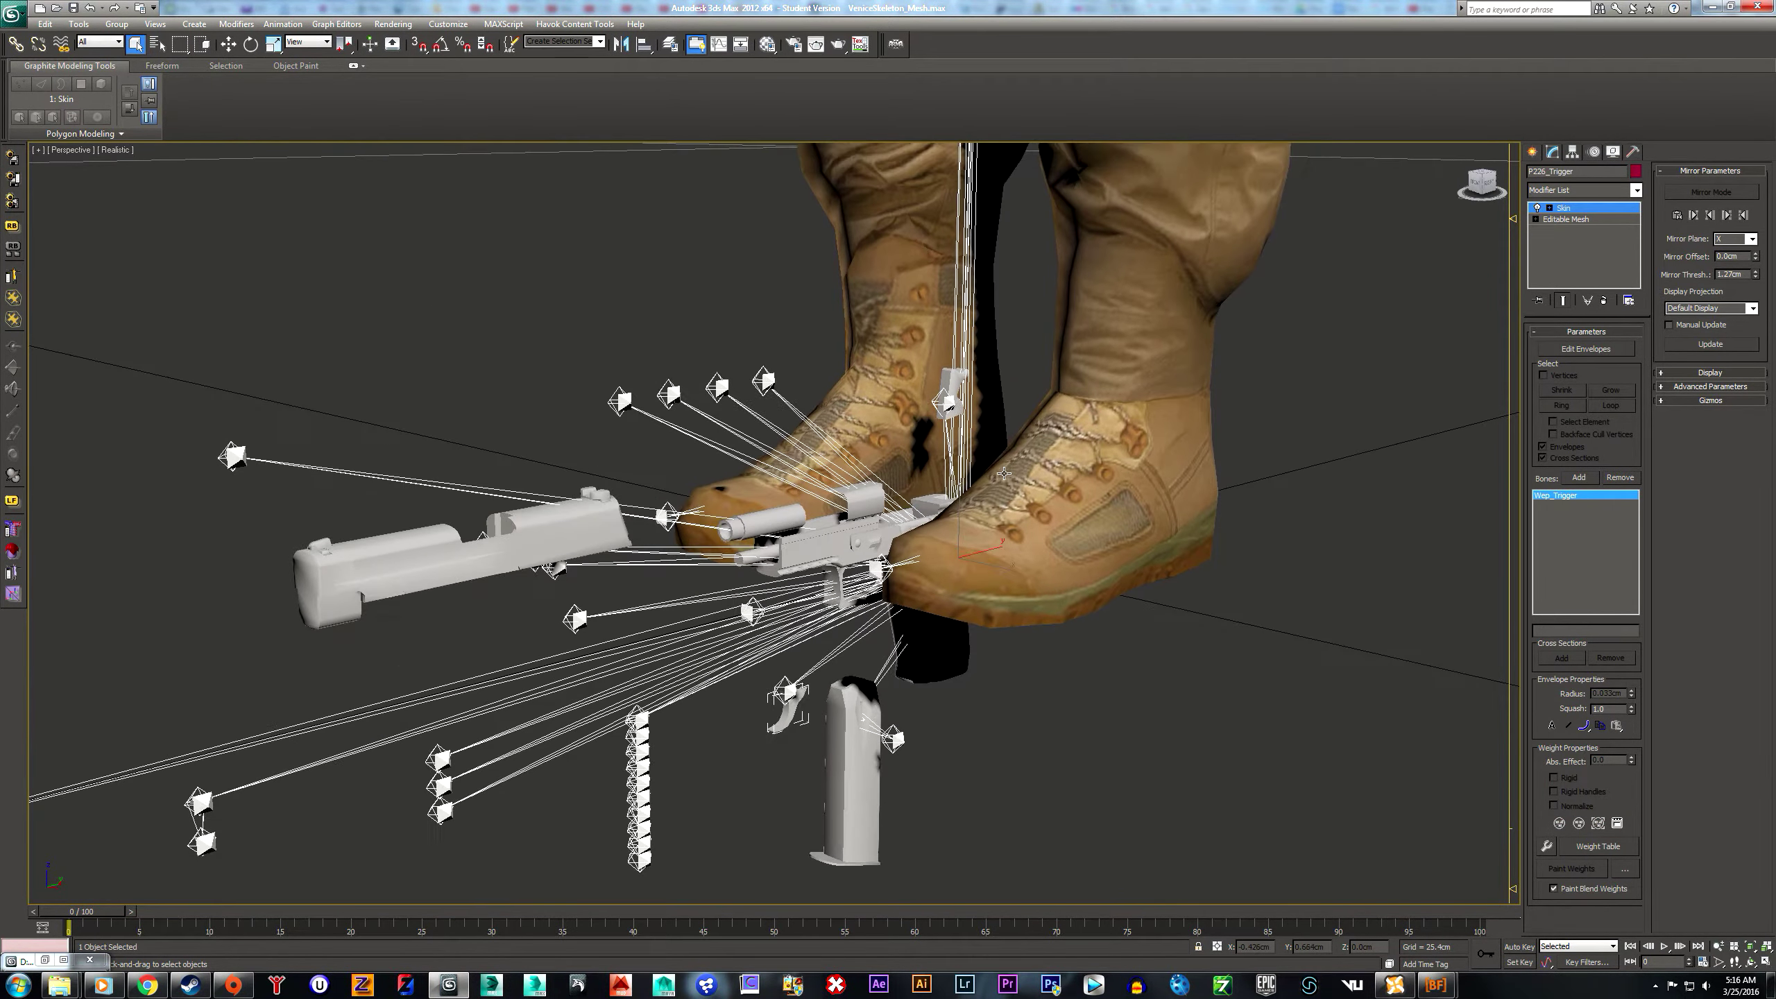
click(952, 385)
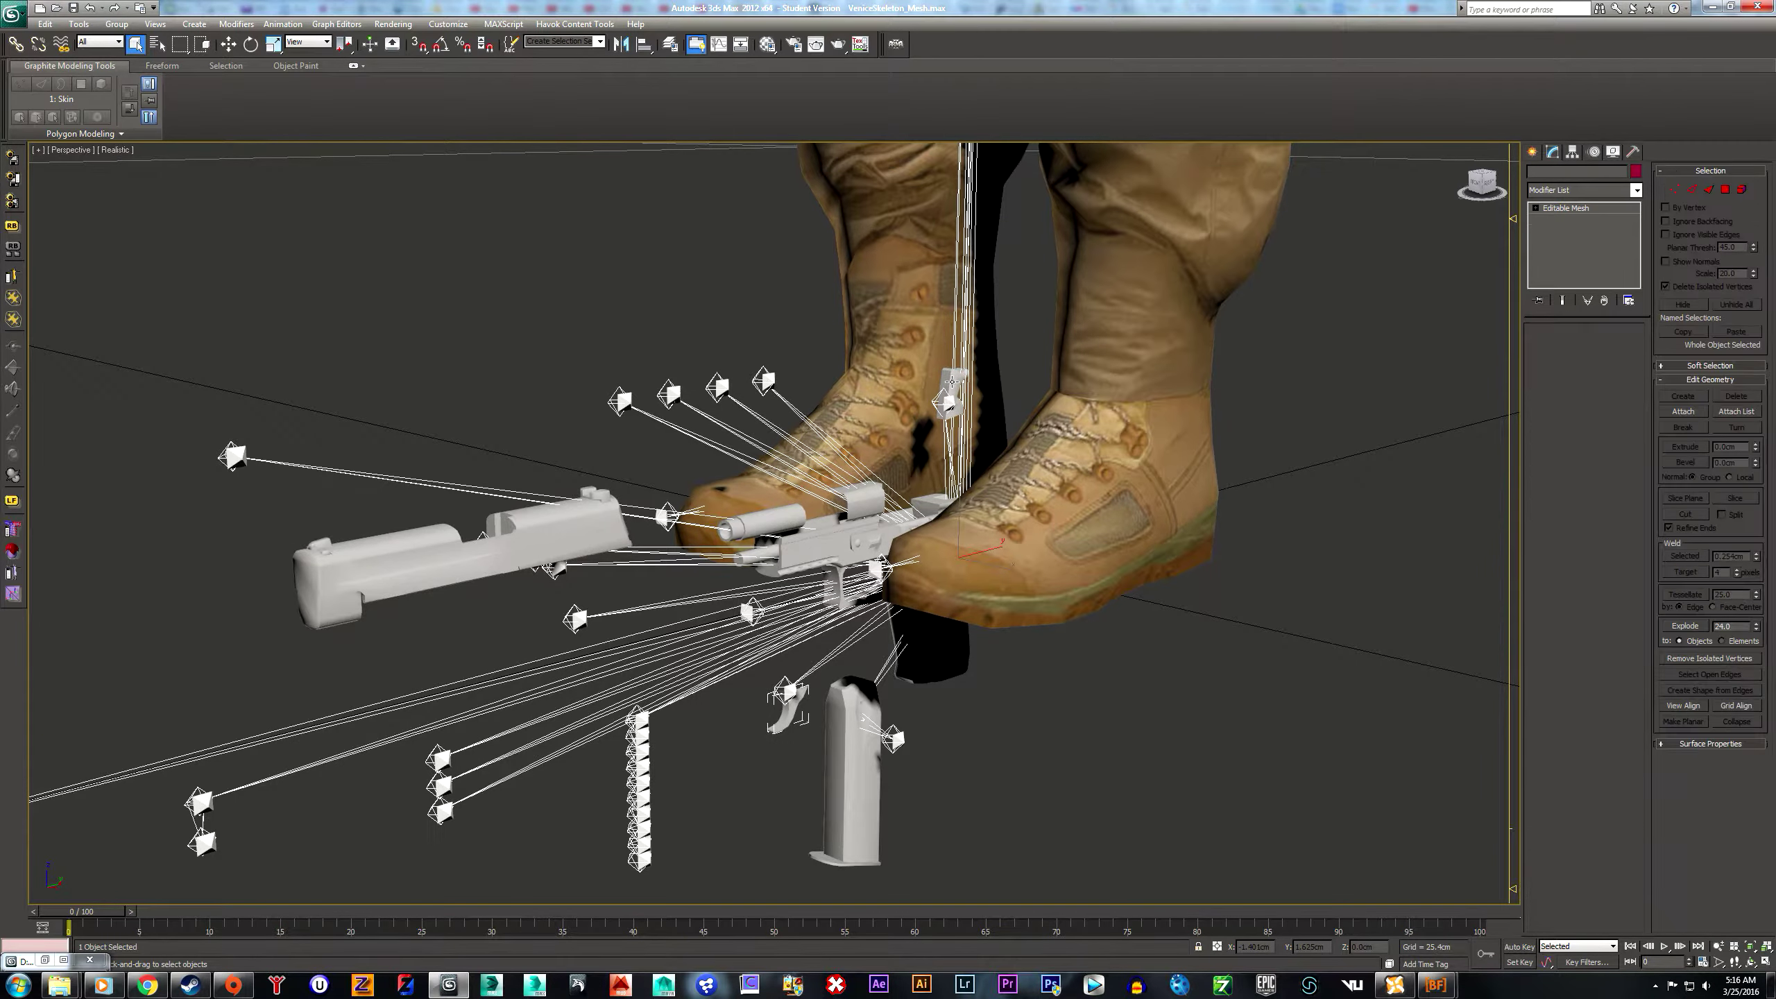
click(1637, 190)
scroll(1584, 720, down, 3)
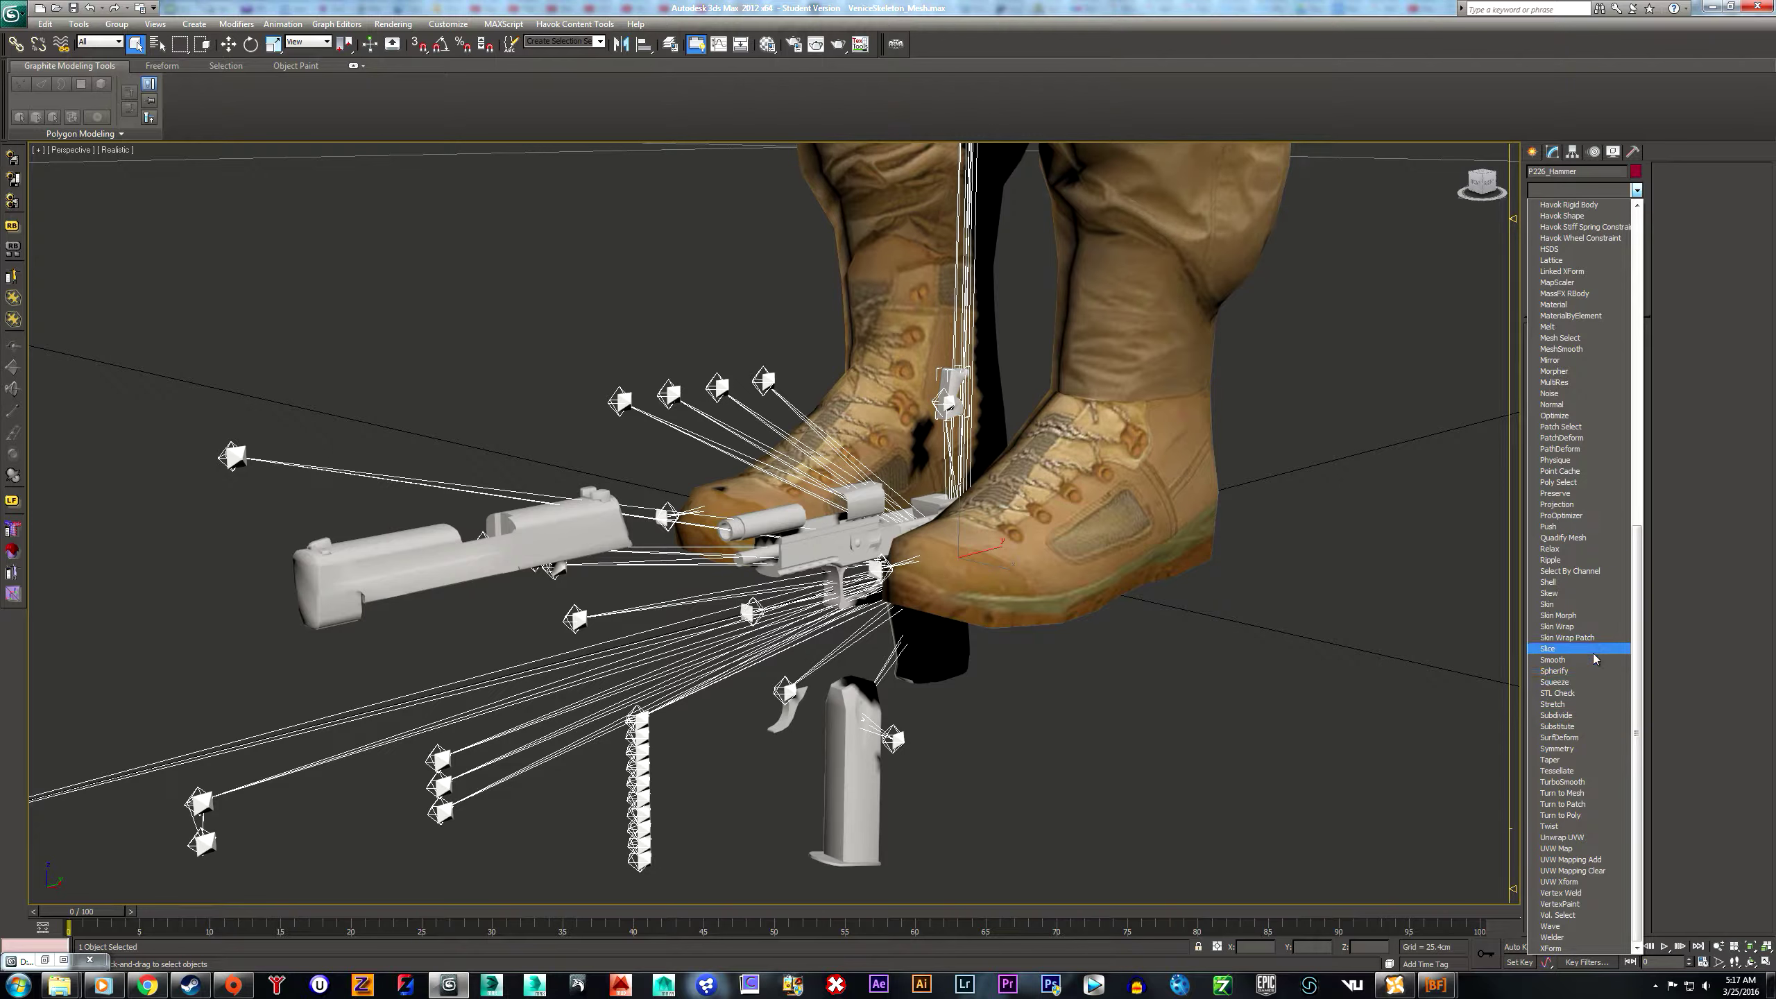
click(1592, 605)
- Add the Wep_Physic1 bone from the Wep_Root branch under Spine2 to the P226_Hammer skin
click(1578, 479)
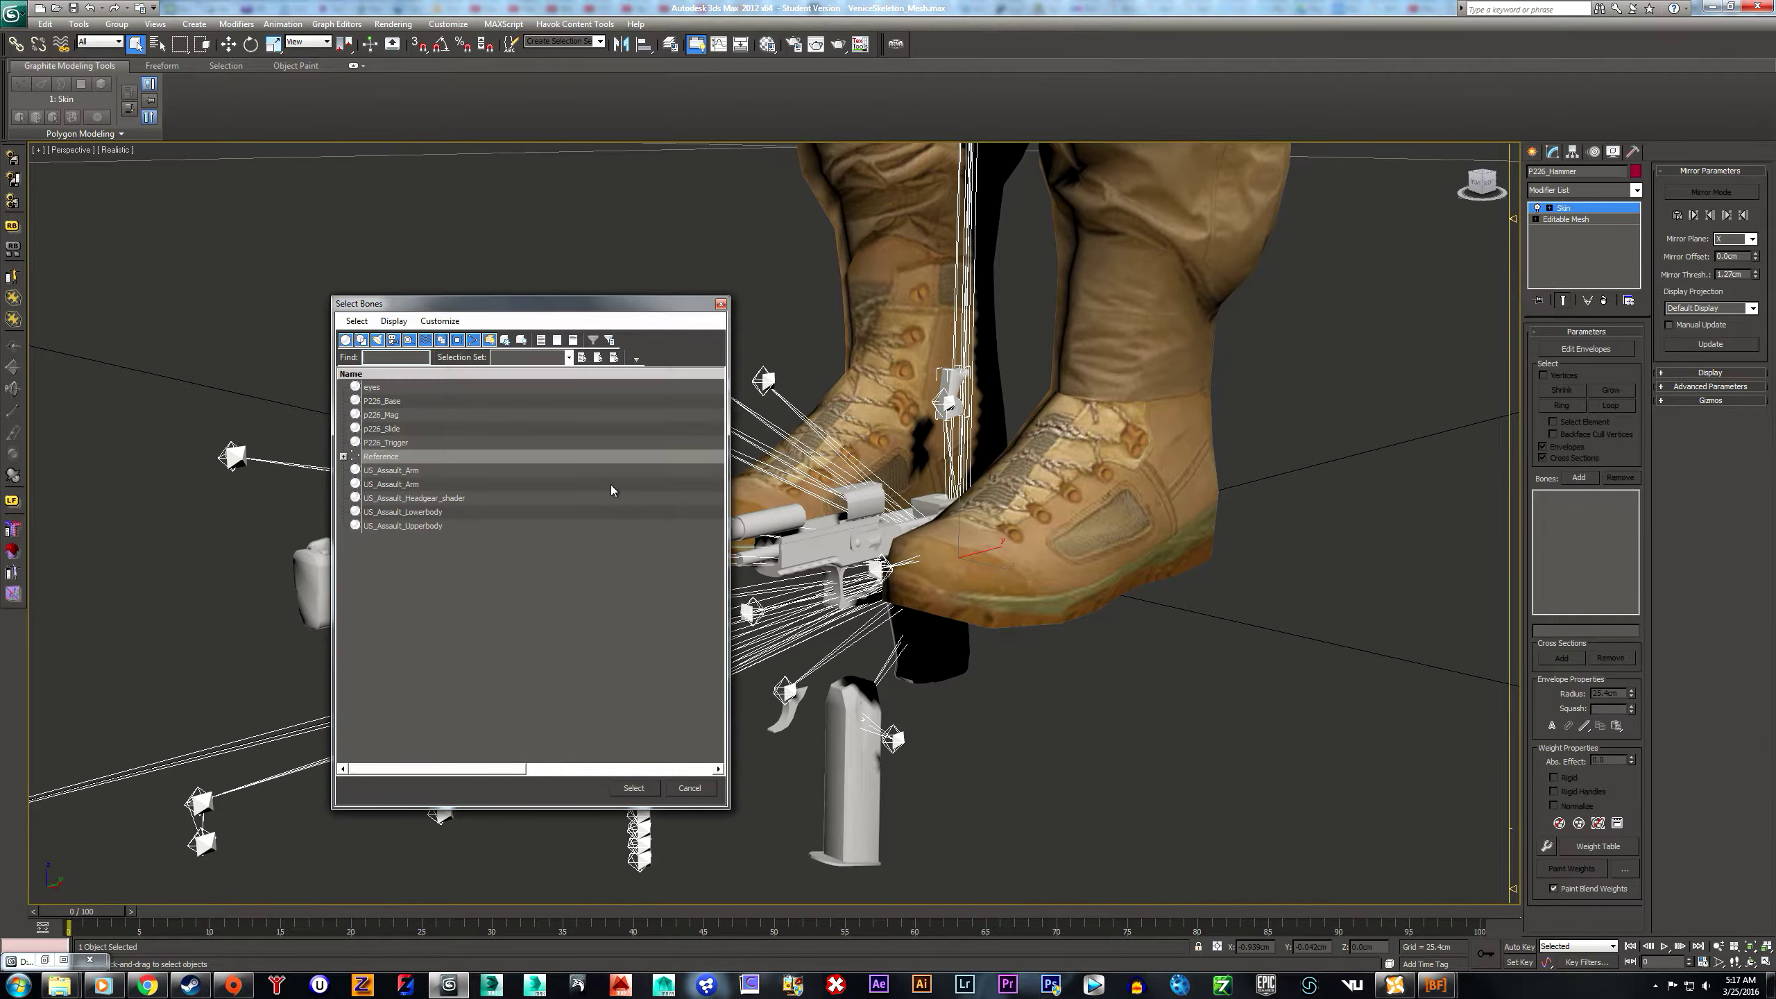
click(343, 459)
click(355, 470)
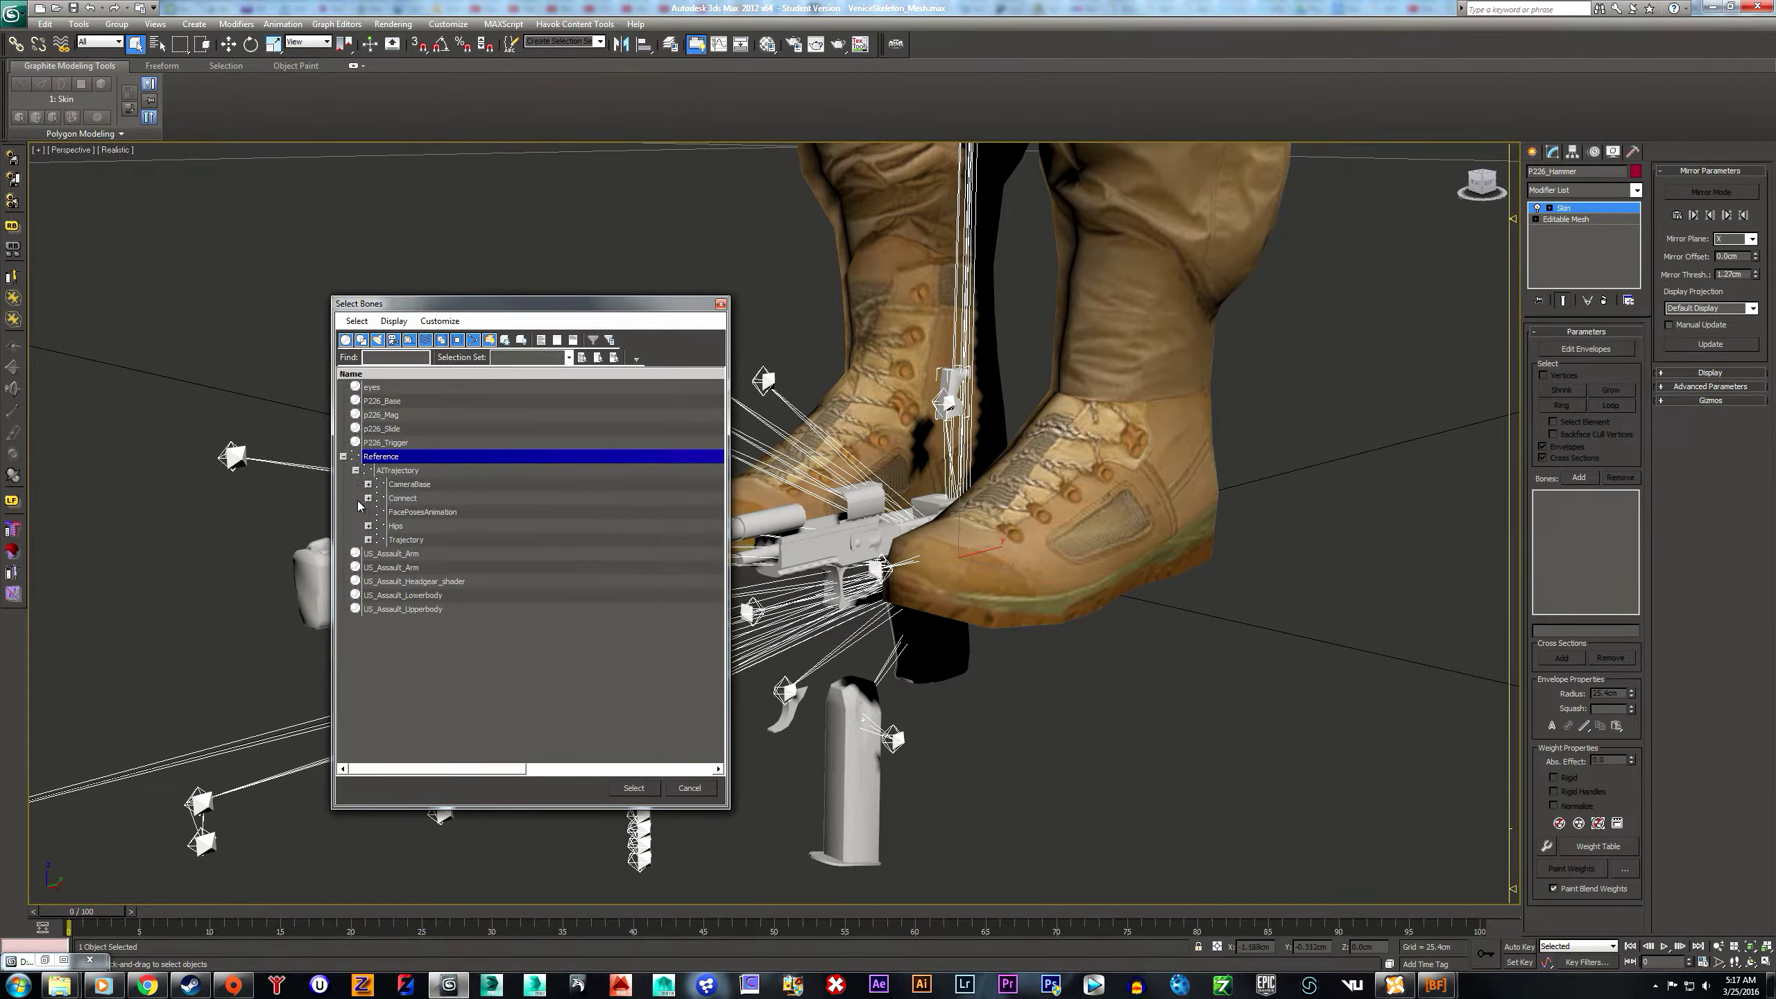
click(368, 525)
click(381, 665)
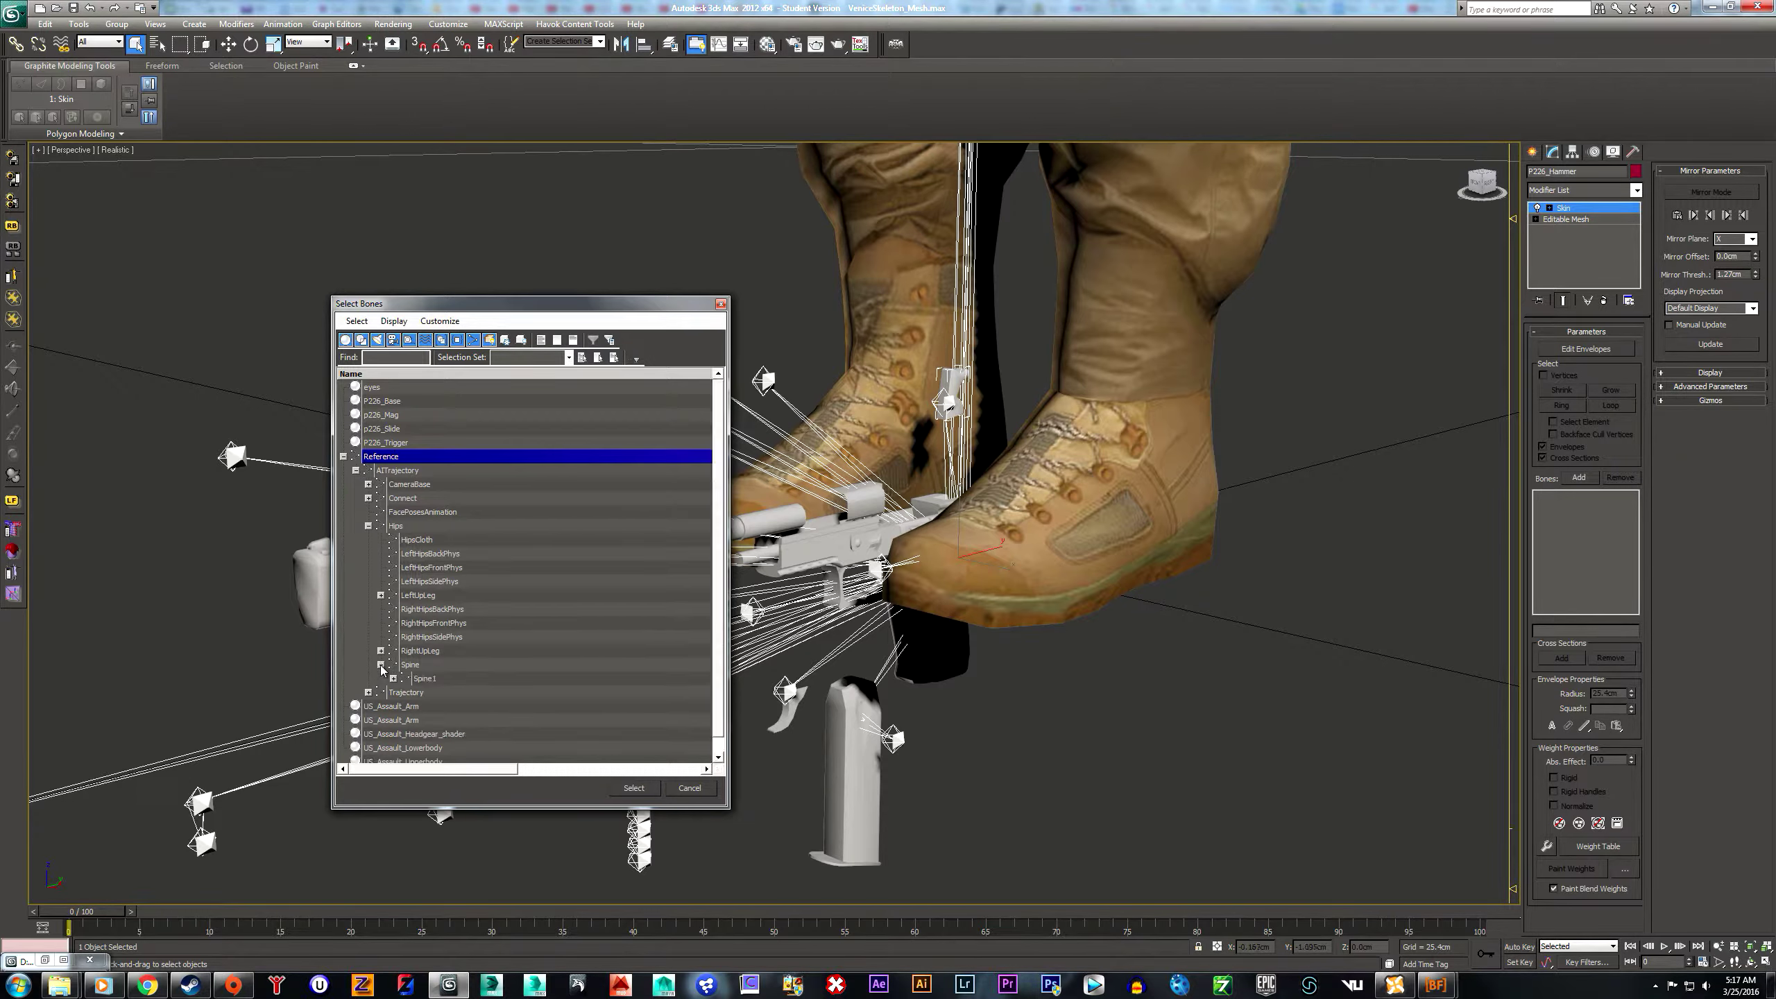
click(392, 678)
click(406, 720)
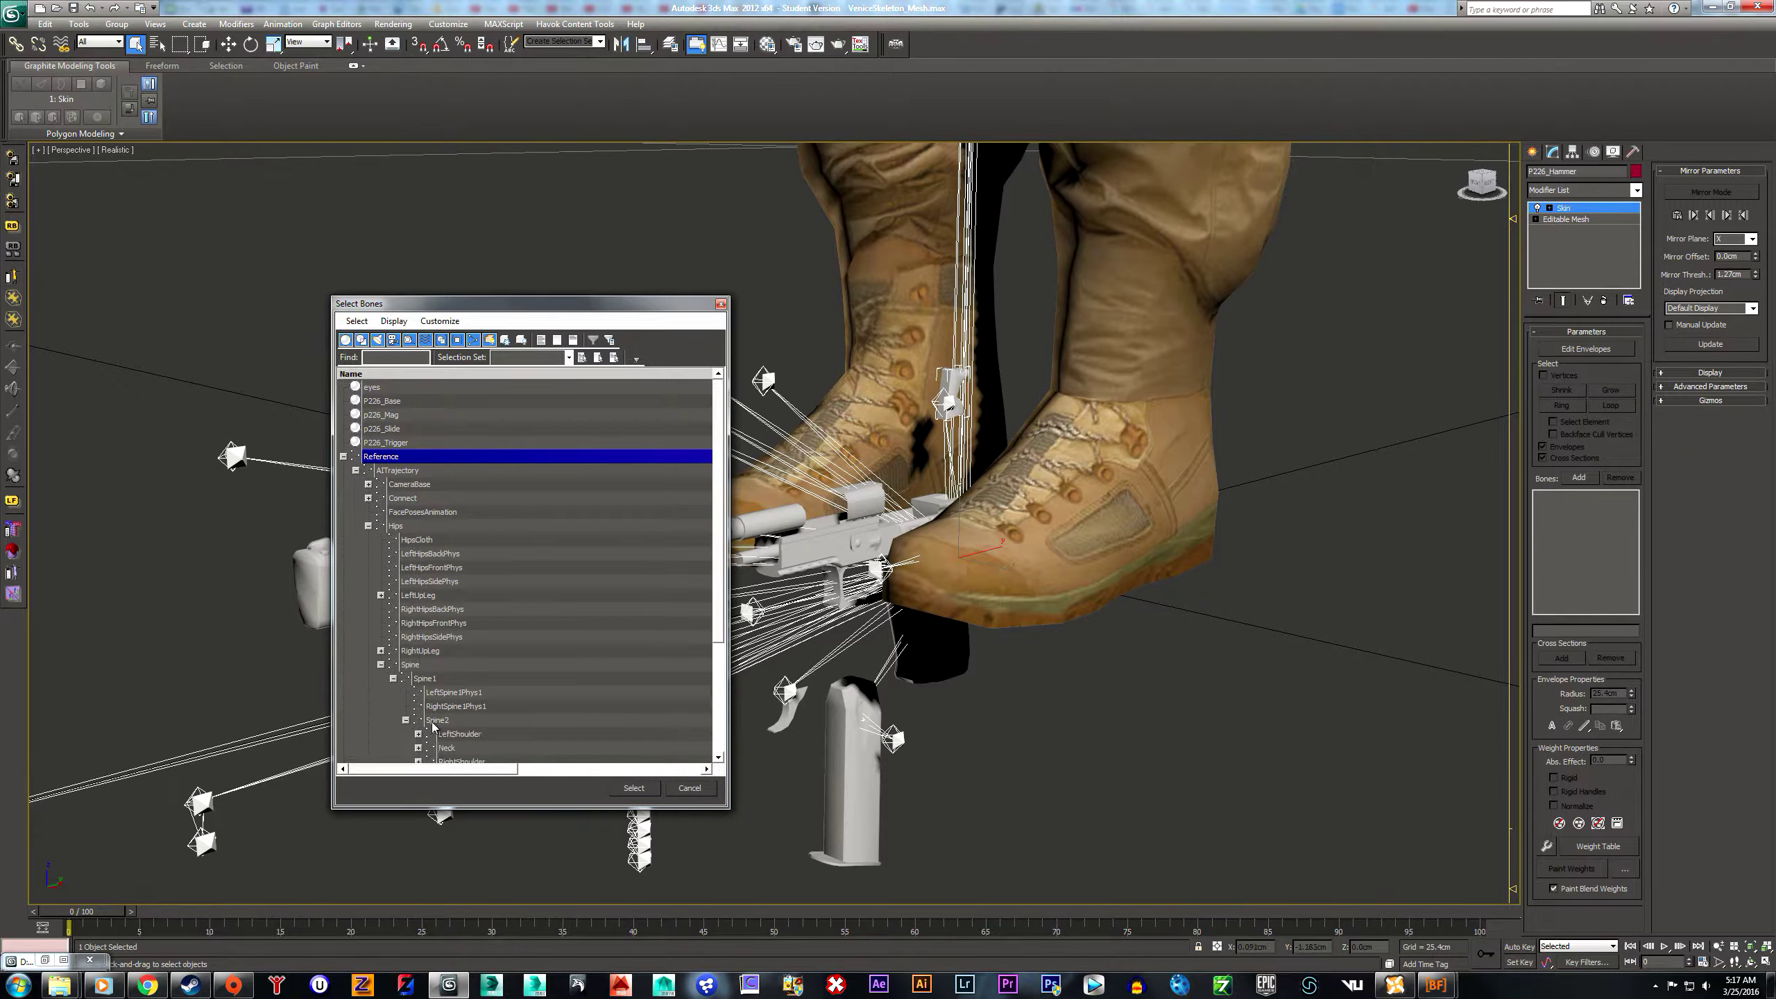
scroll(493, 692, down, 3)
click(419, 692)
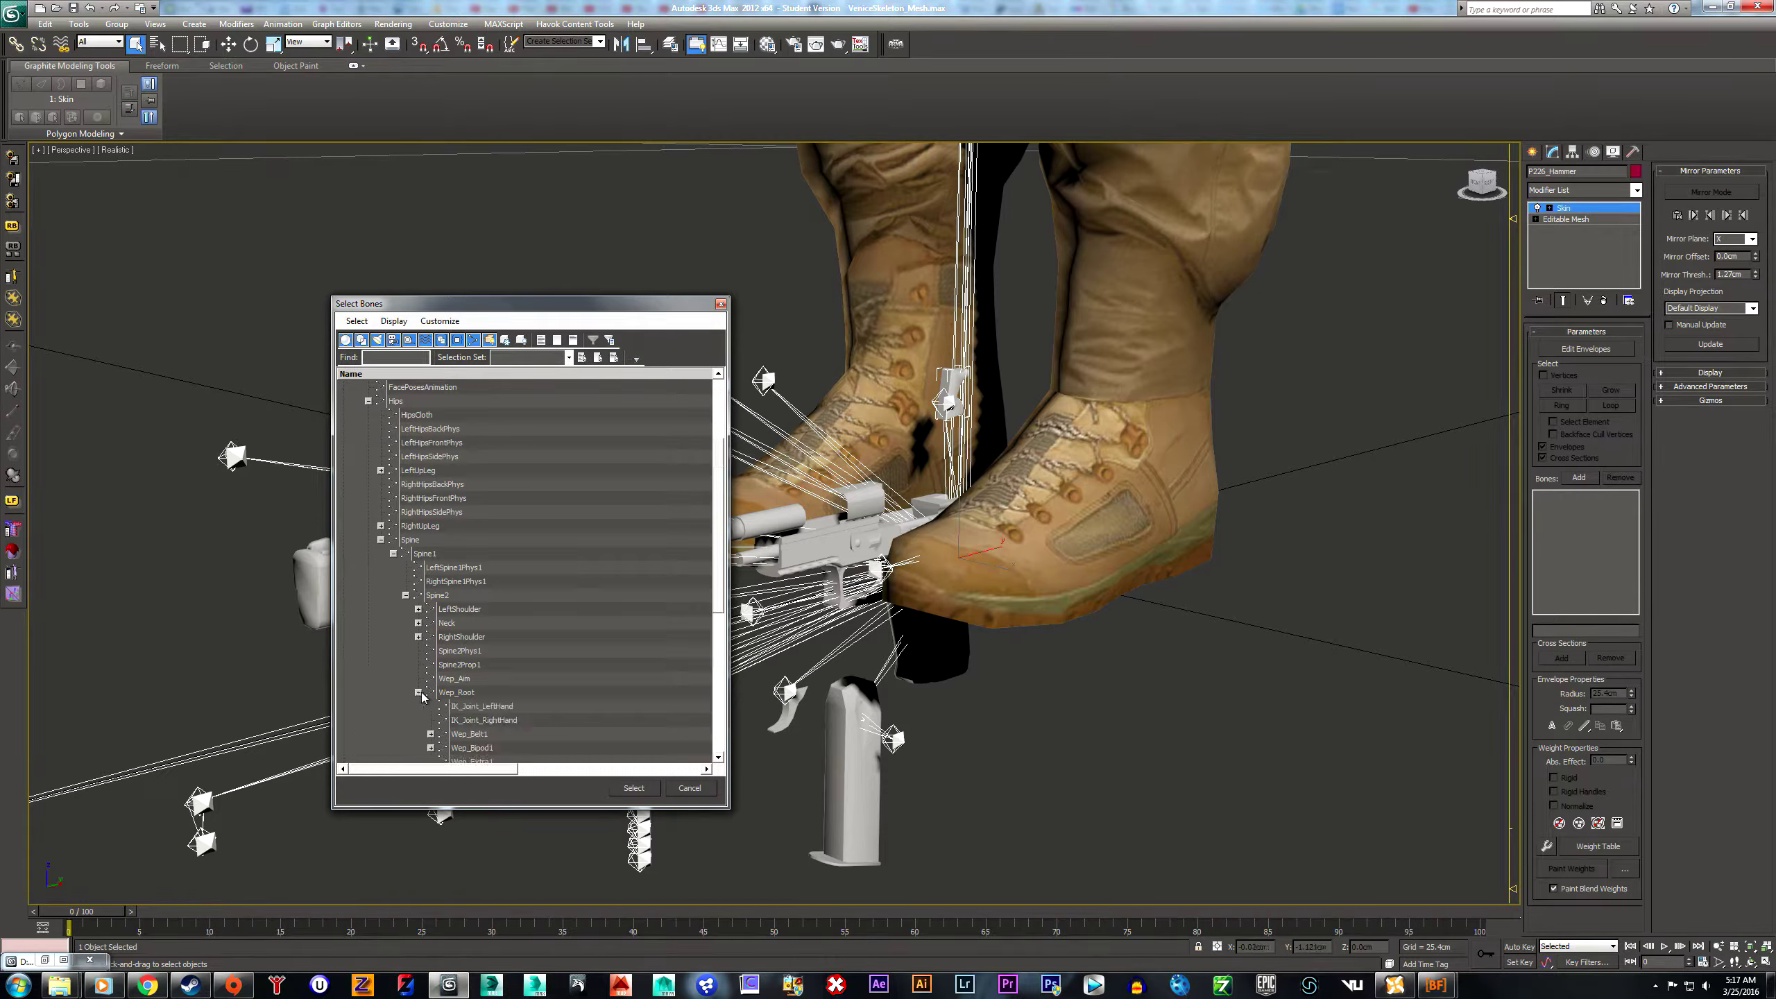
scroll(490, 720, down, 2)
scroll(498, 714, down, 2)
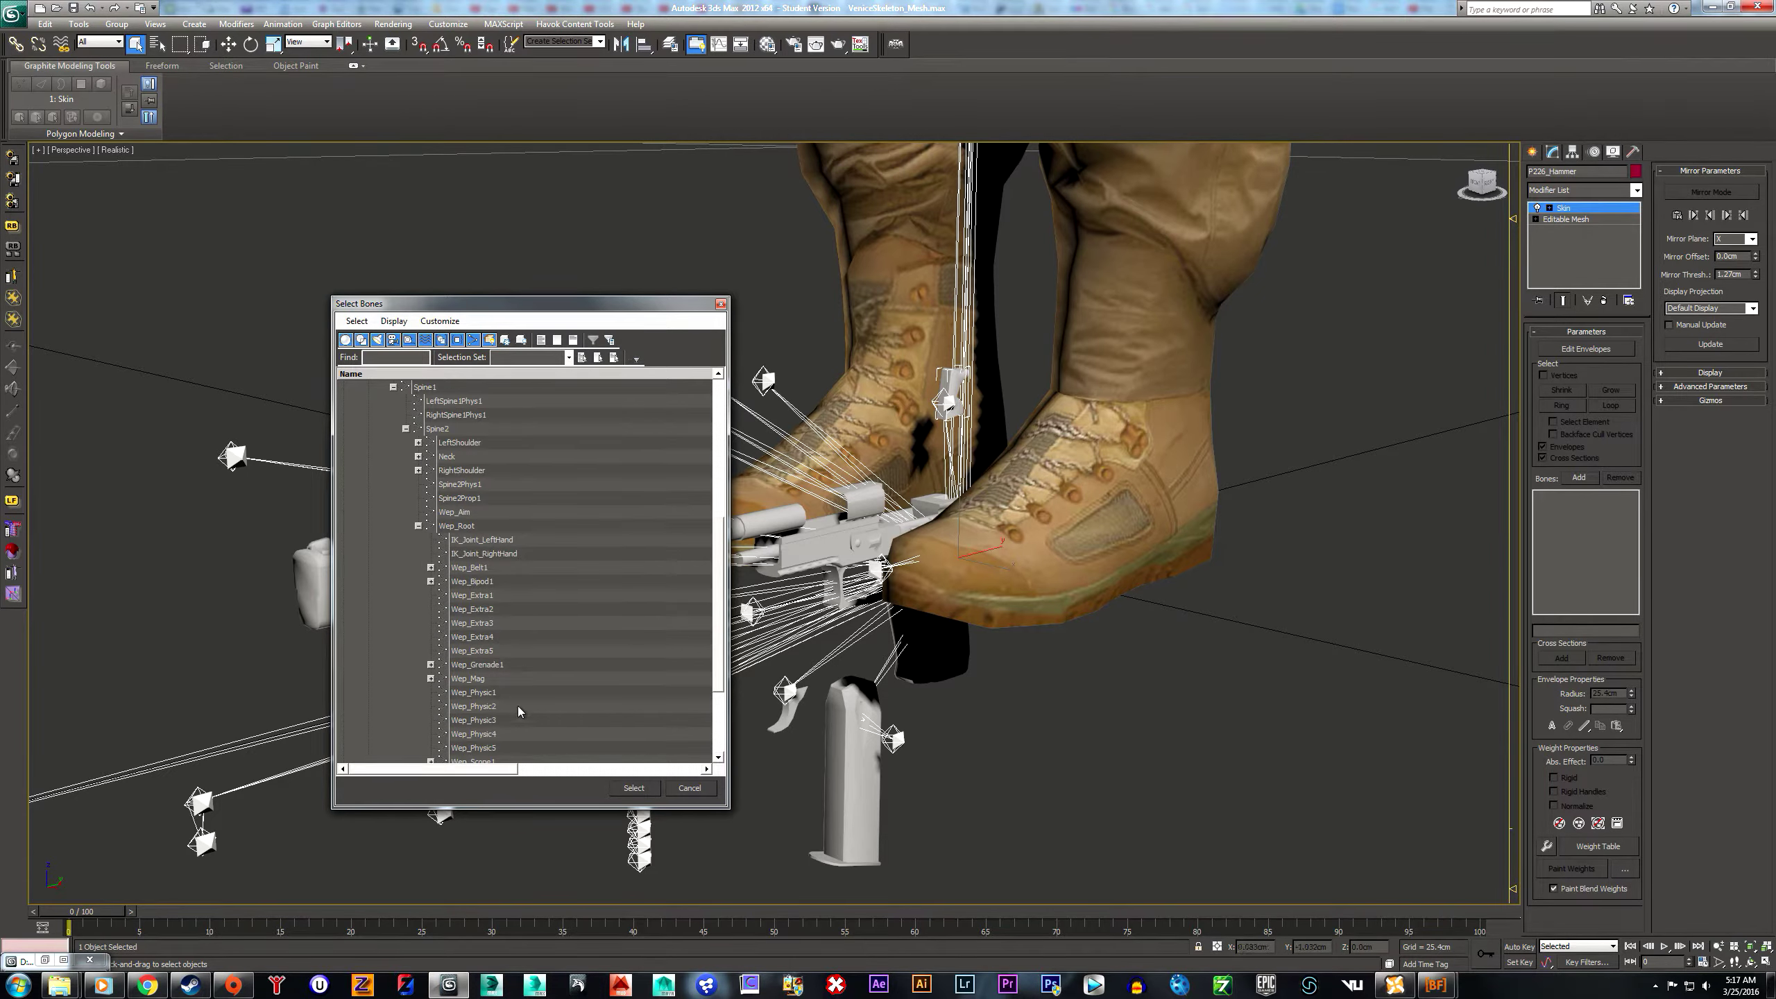
click(497, 693)
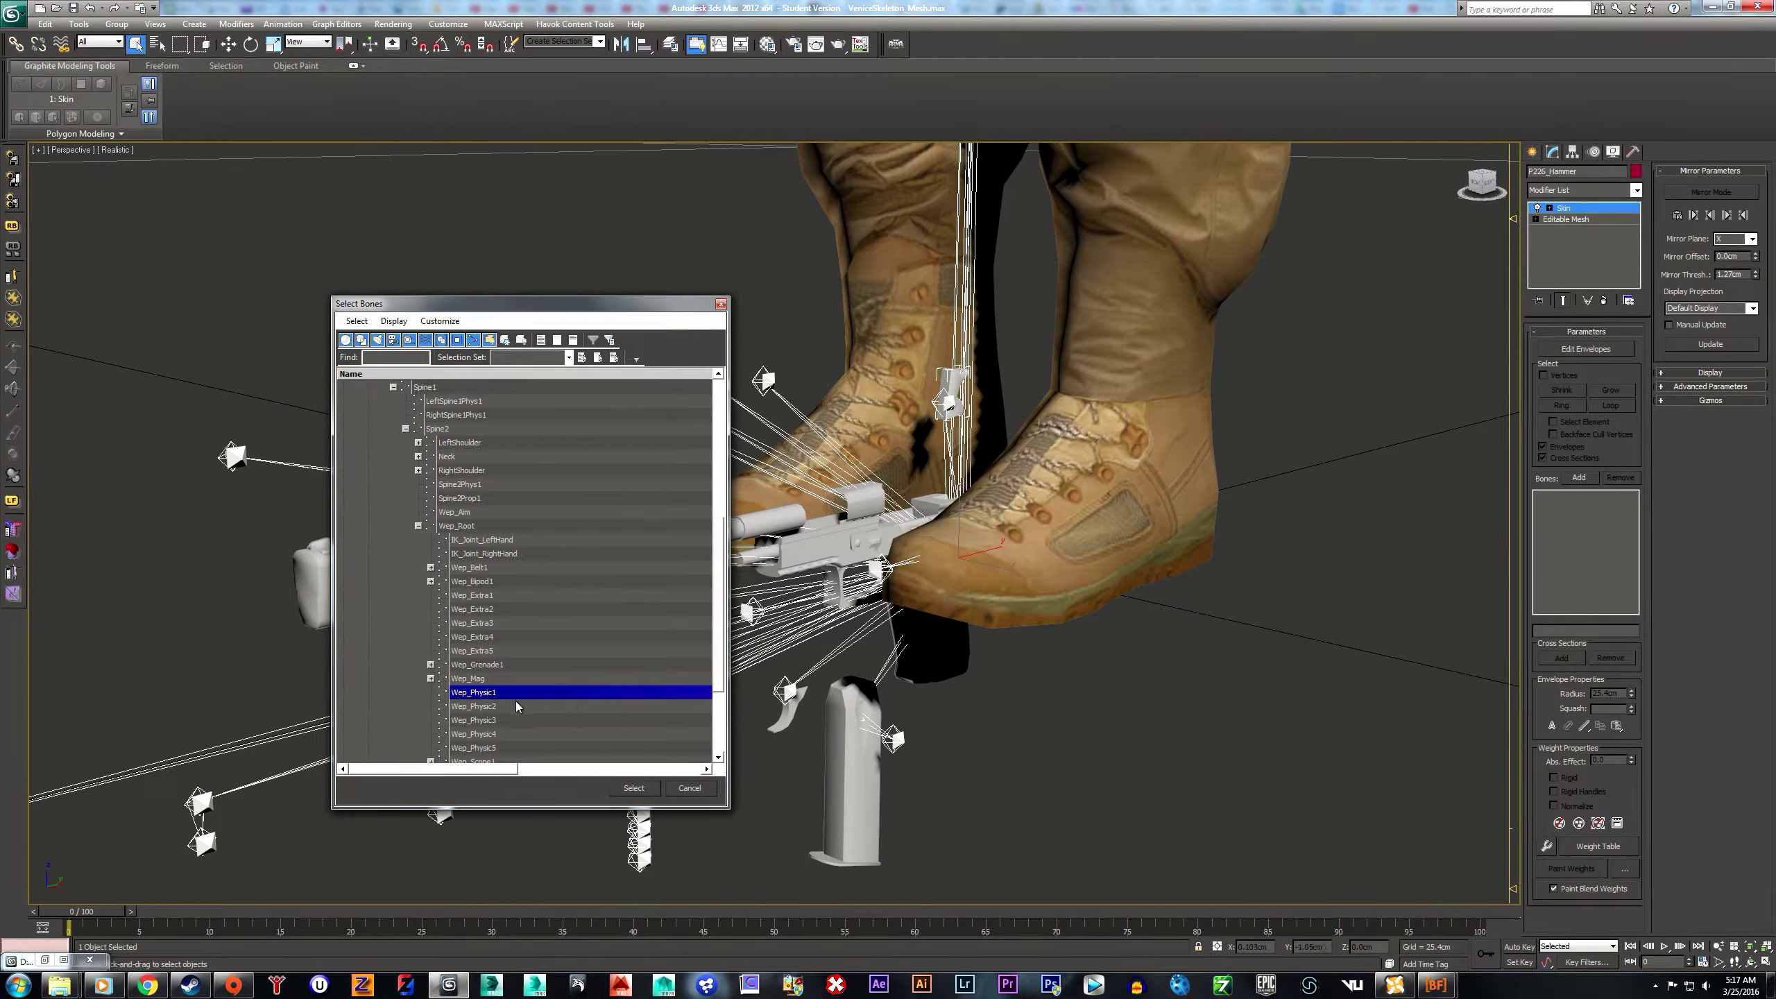
click(632, 787)
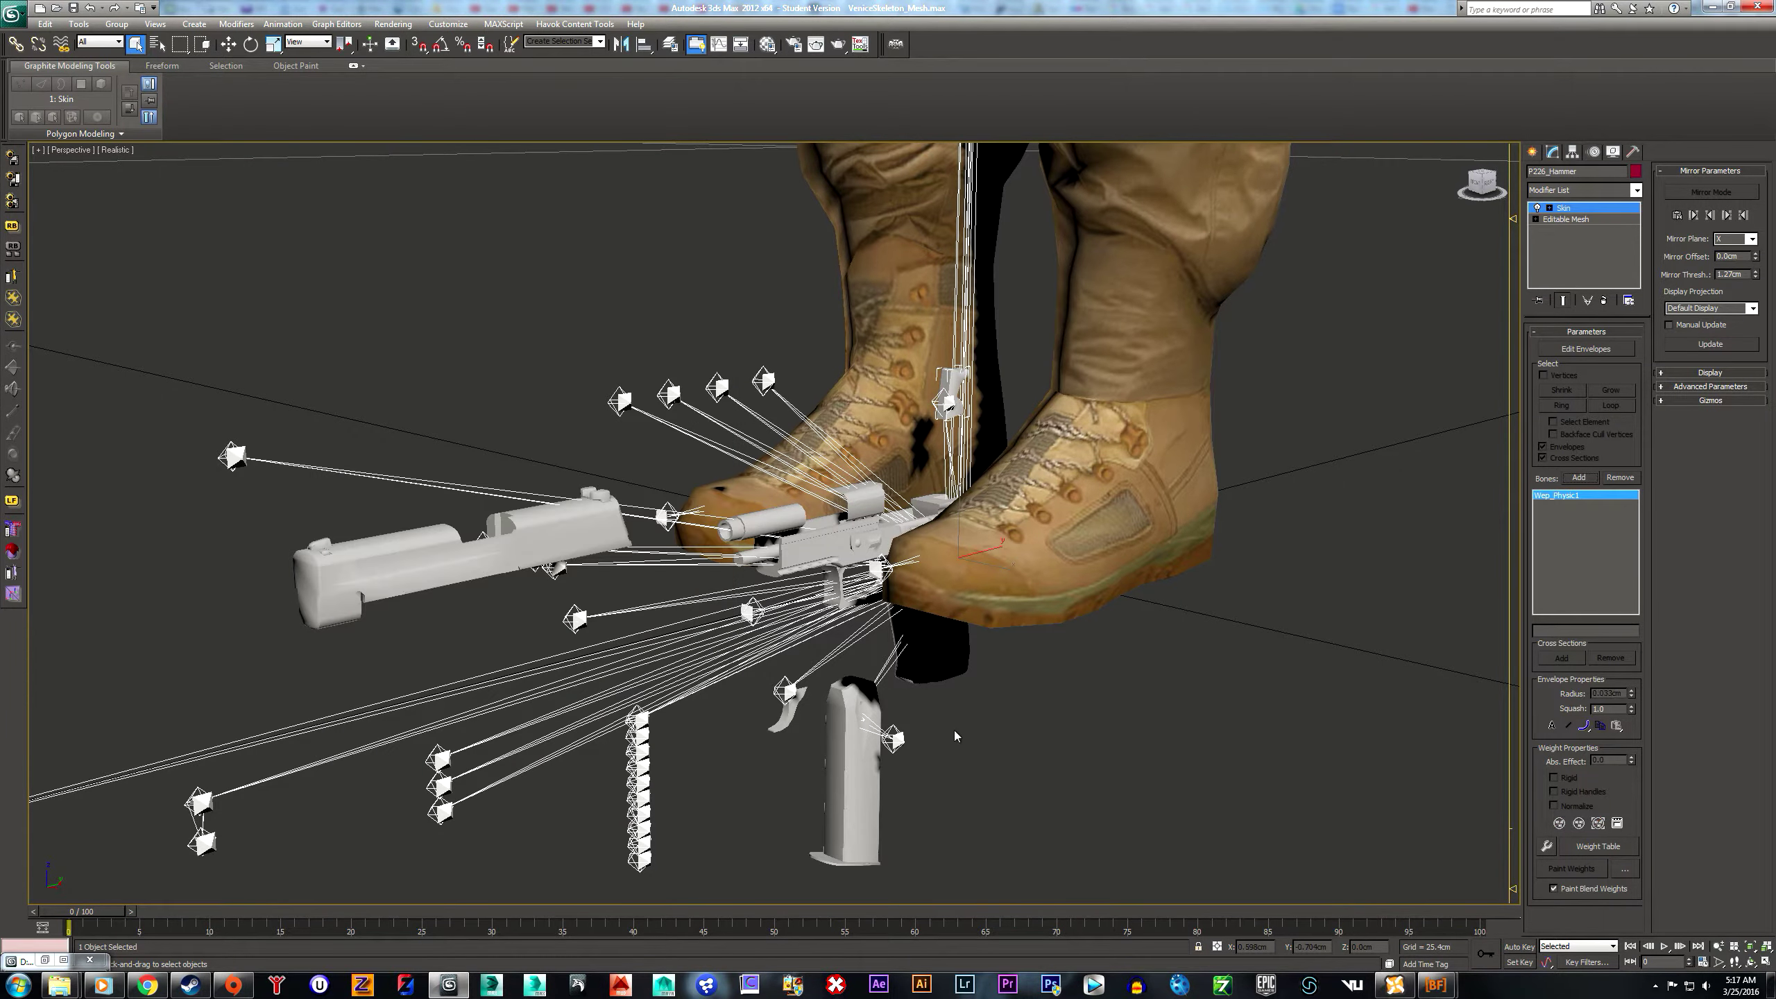
- Save the scene under the new name VeniceSkeleton_Mesh p226 2.max in the Animations folder
middle_drag(992, 746, 1074, 652)
click(1281, 774)
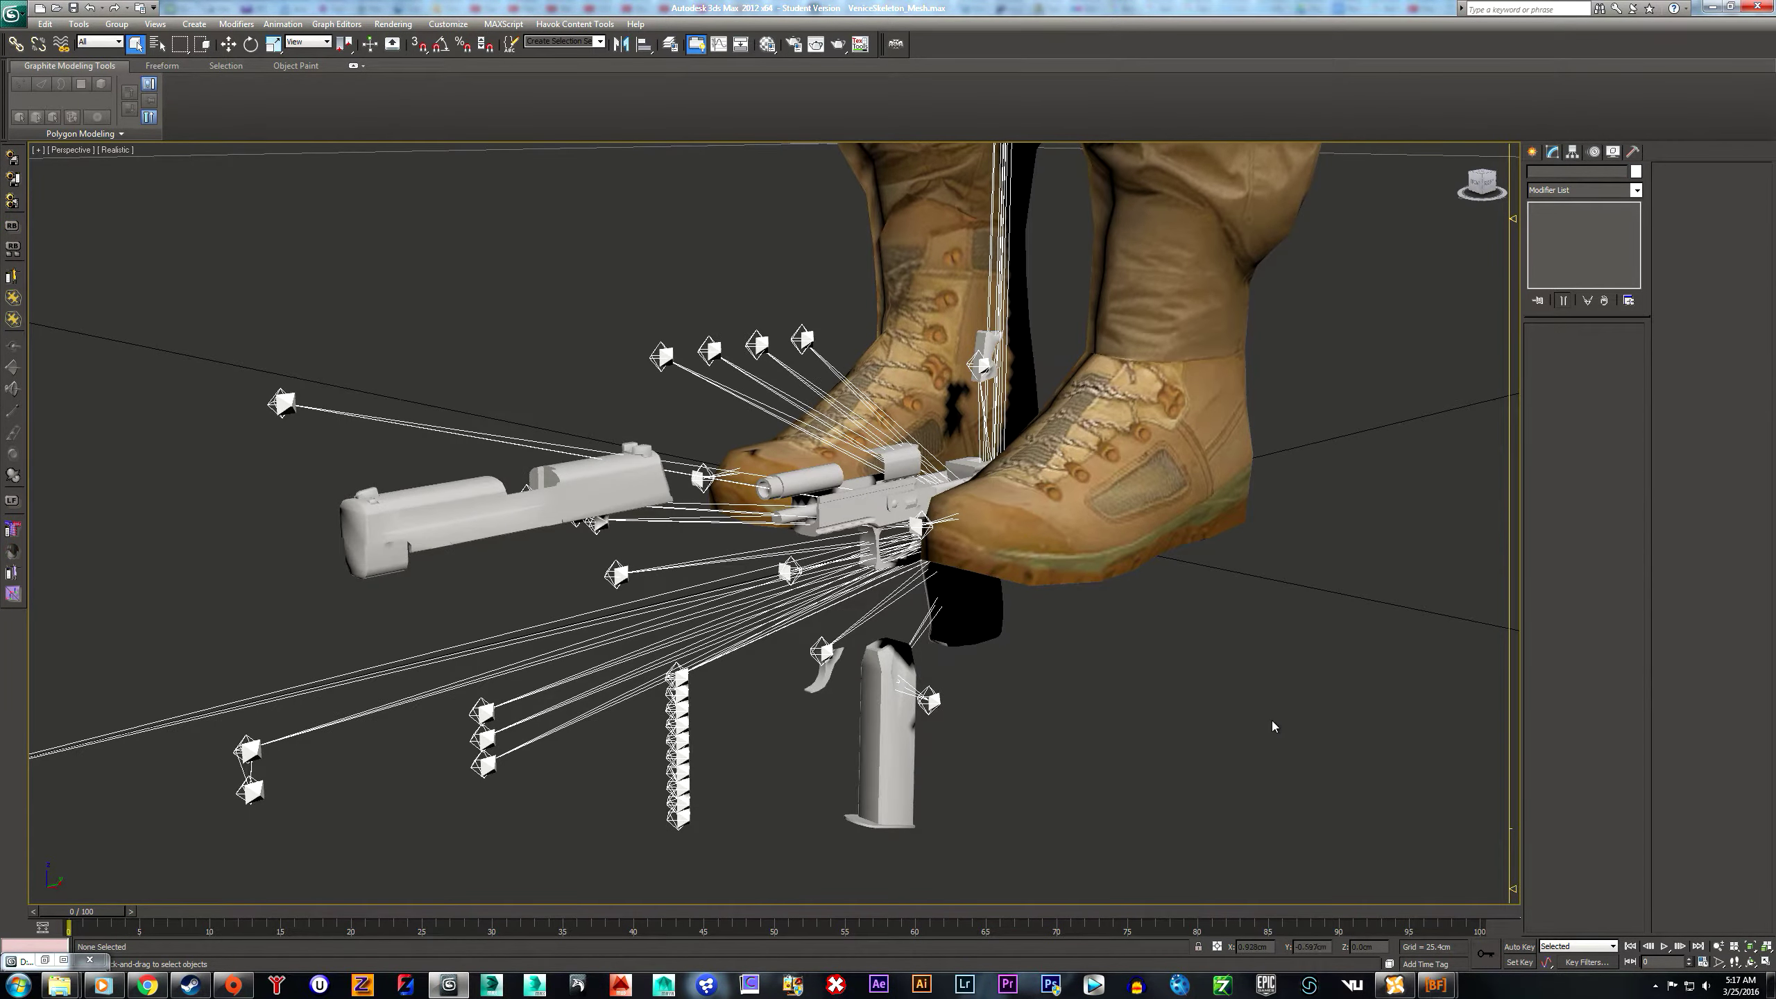
click(11, 11)
click(42, 187)
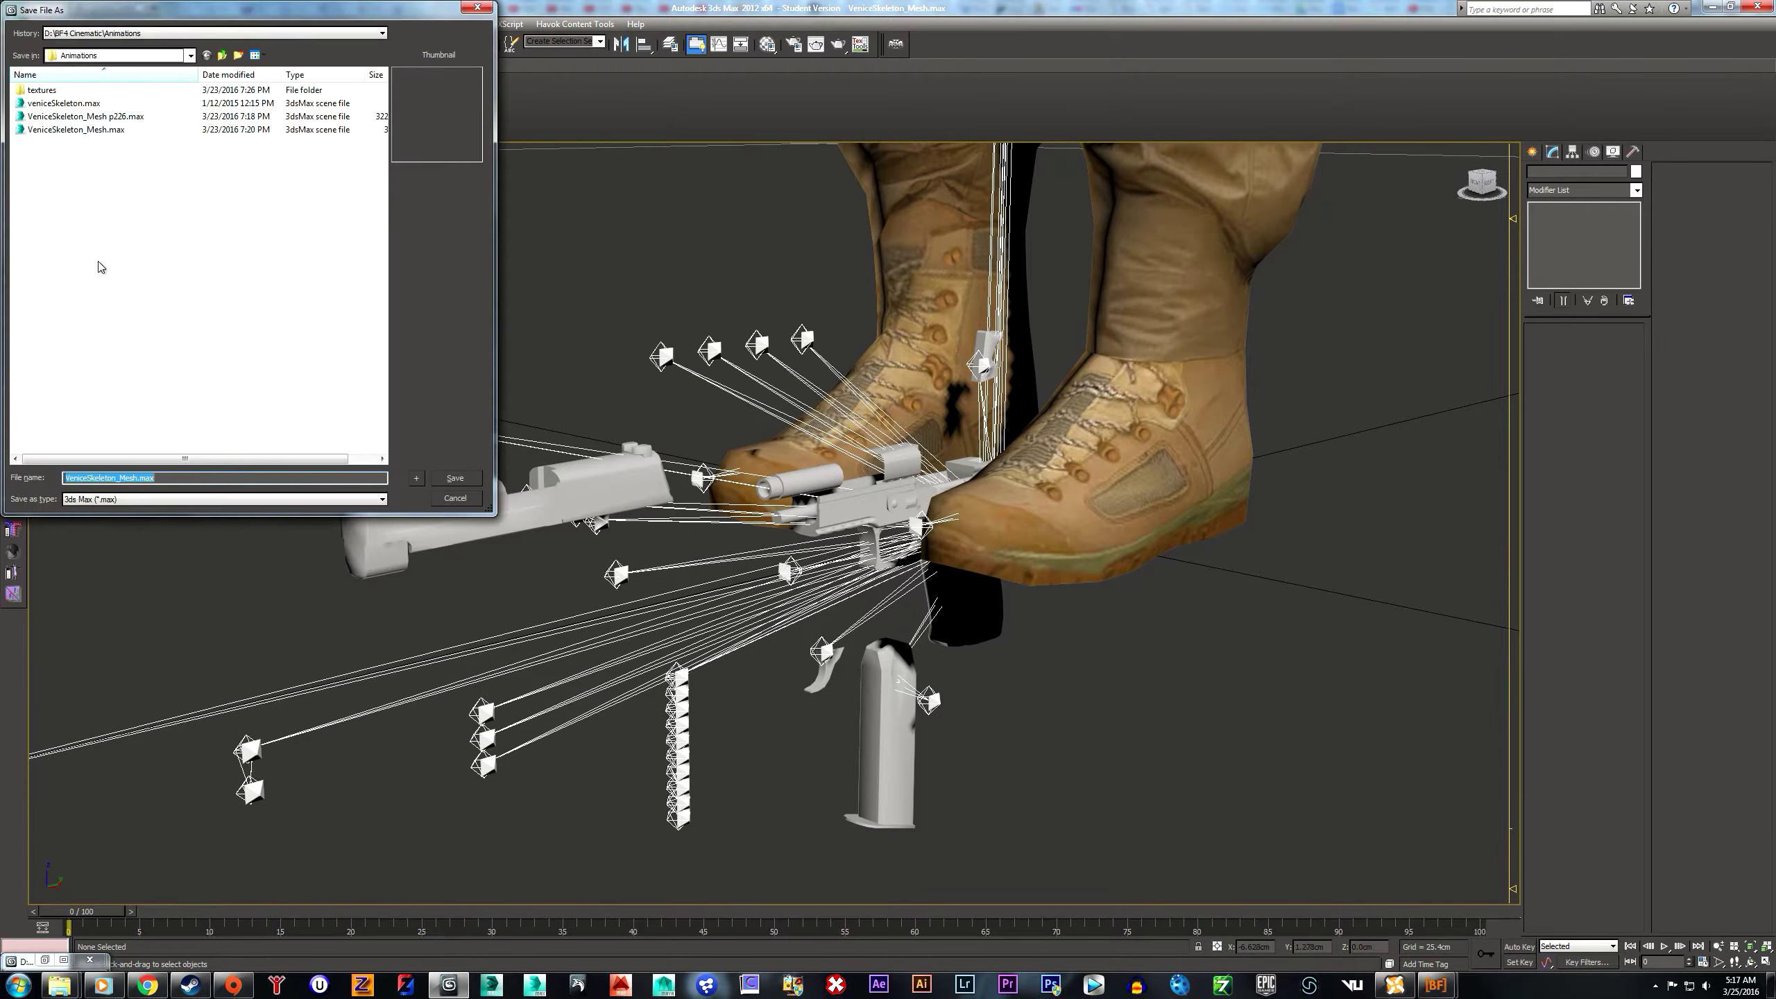
click(105, 116)
click(156, 480)
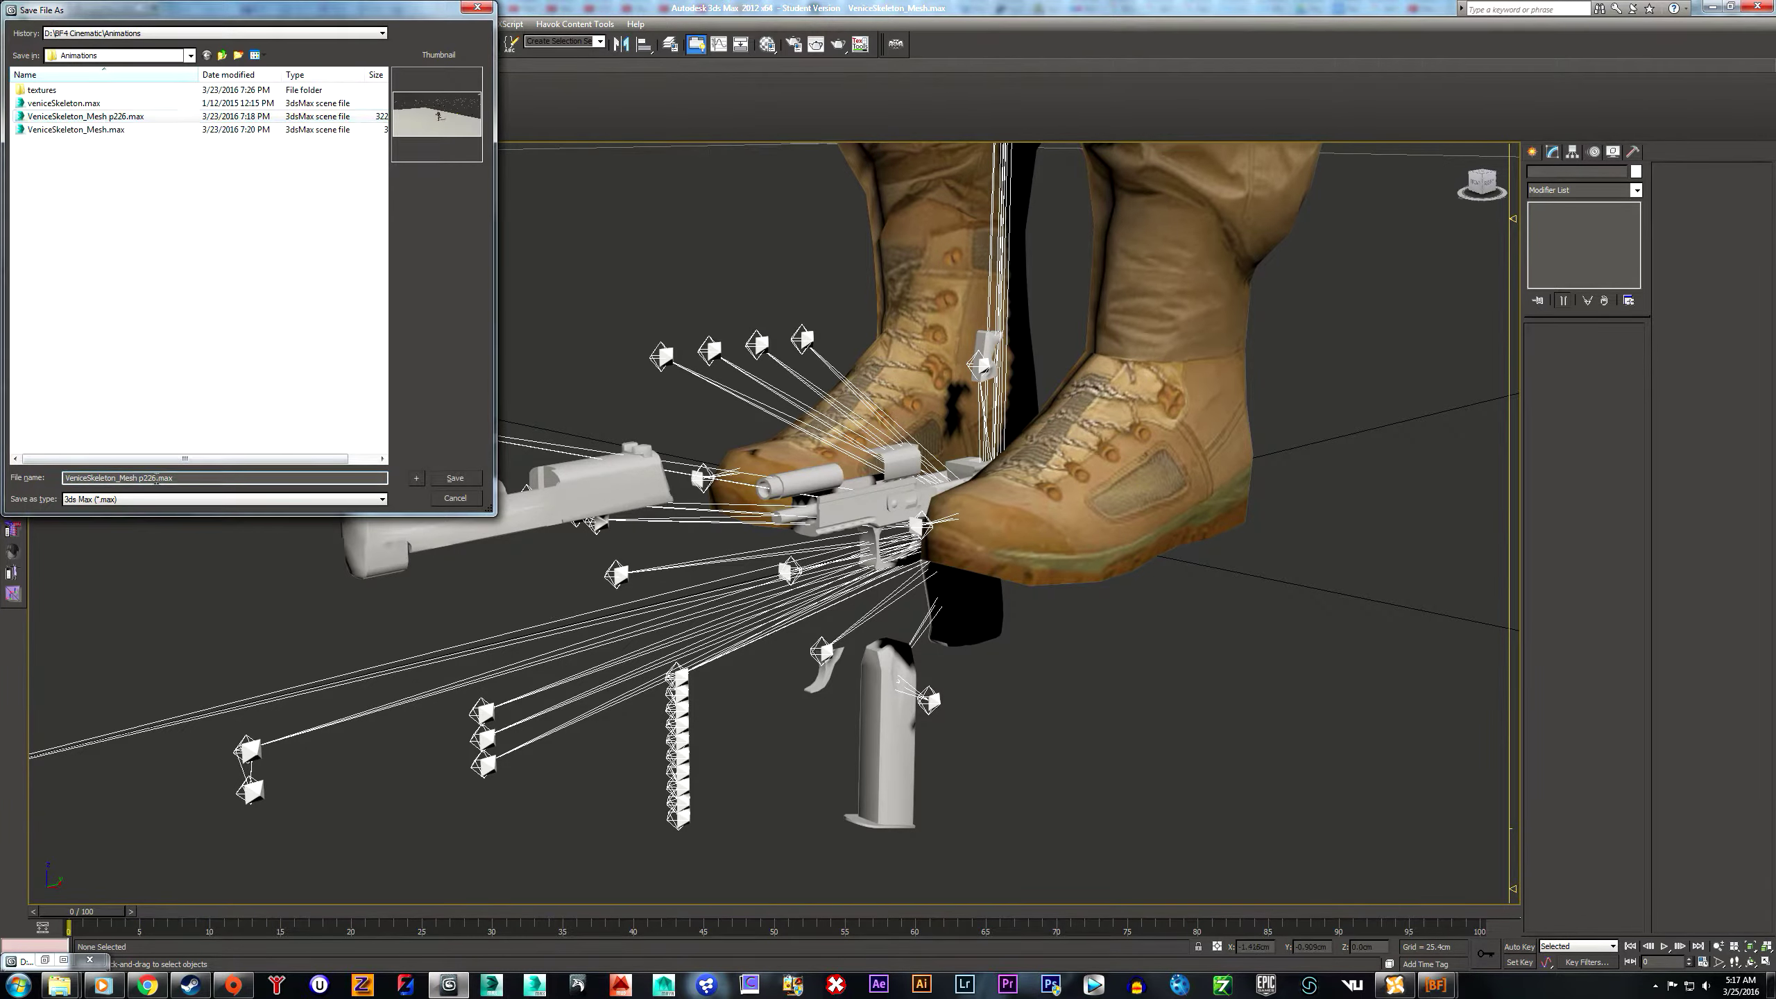
click(455, 477)
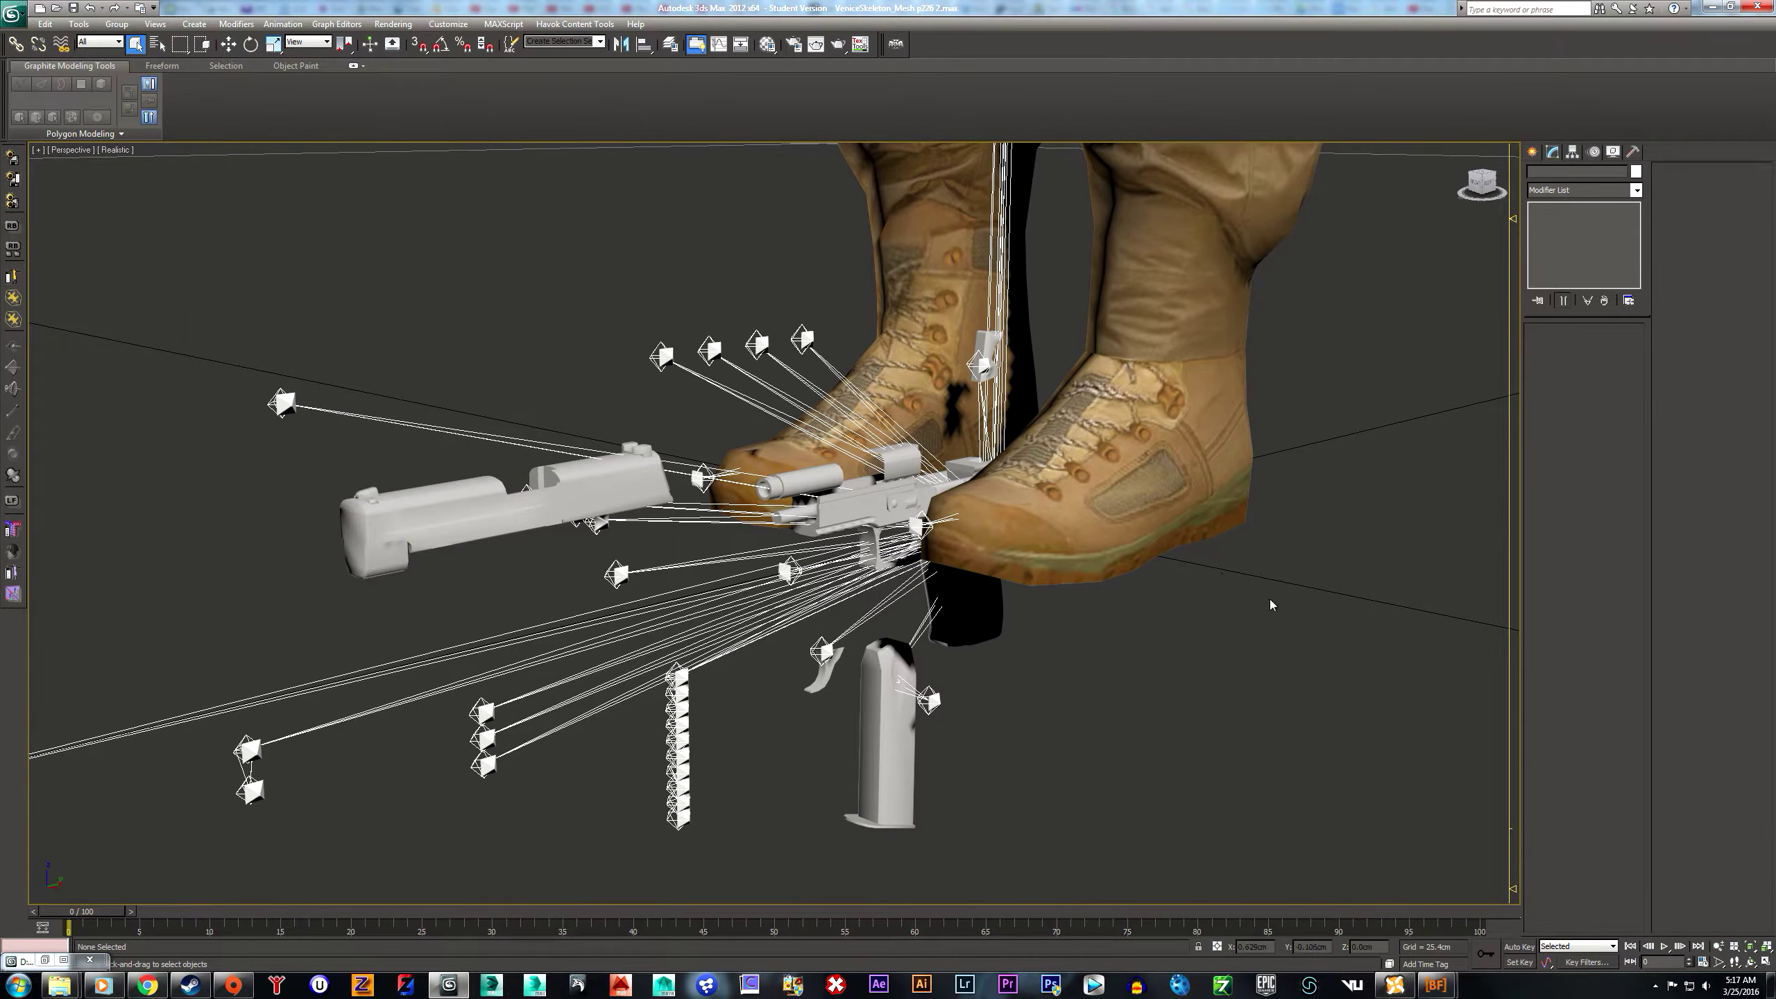
- Apply a Skin modifier to the magazine below the pistol frame, p226_Mag
middle_drag(1261, 682, 1268, 635)
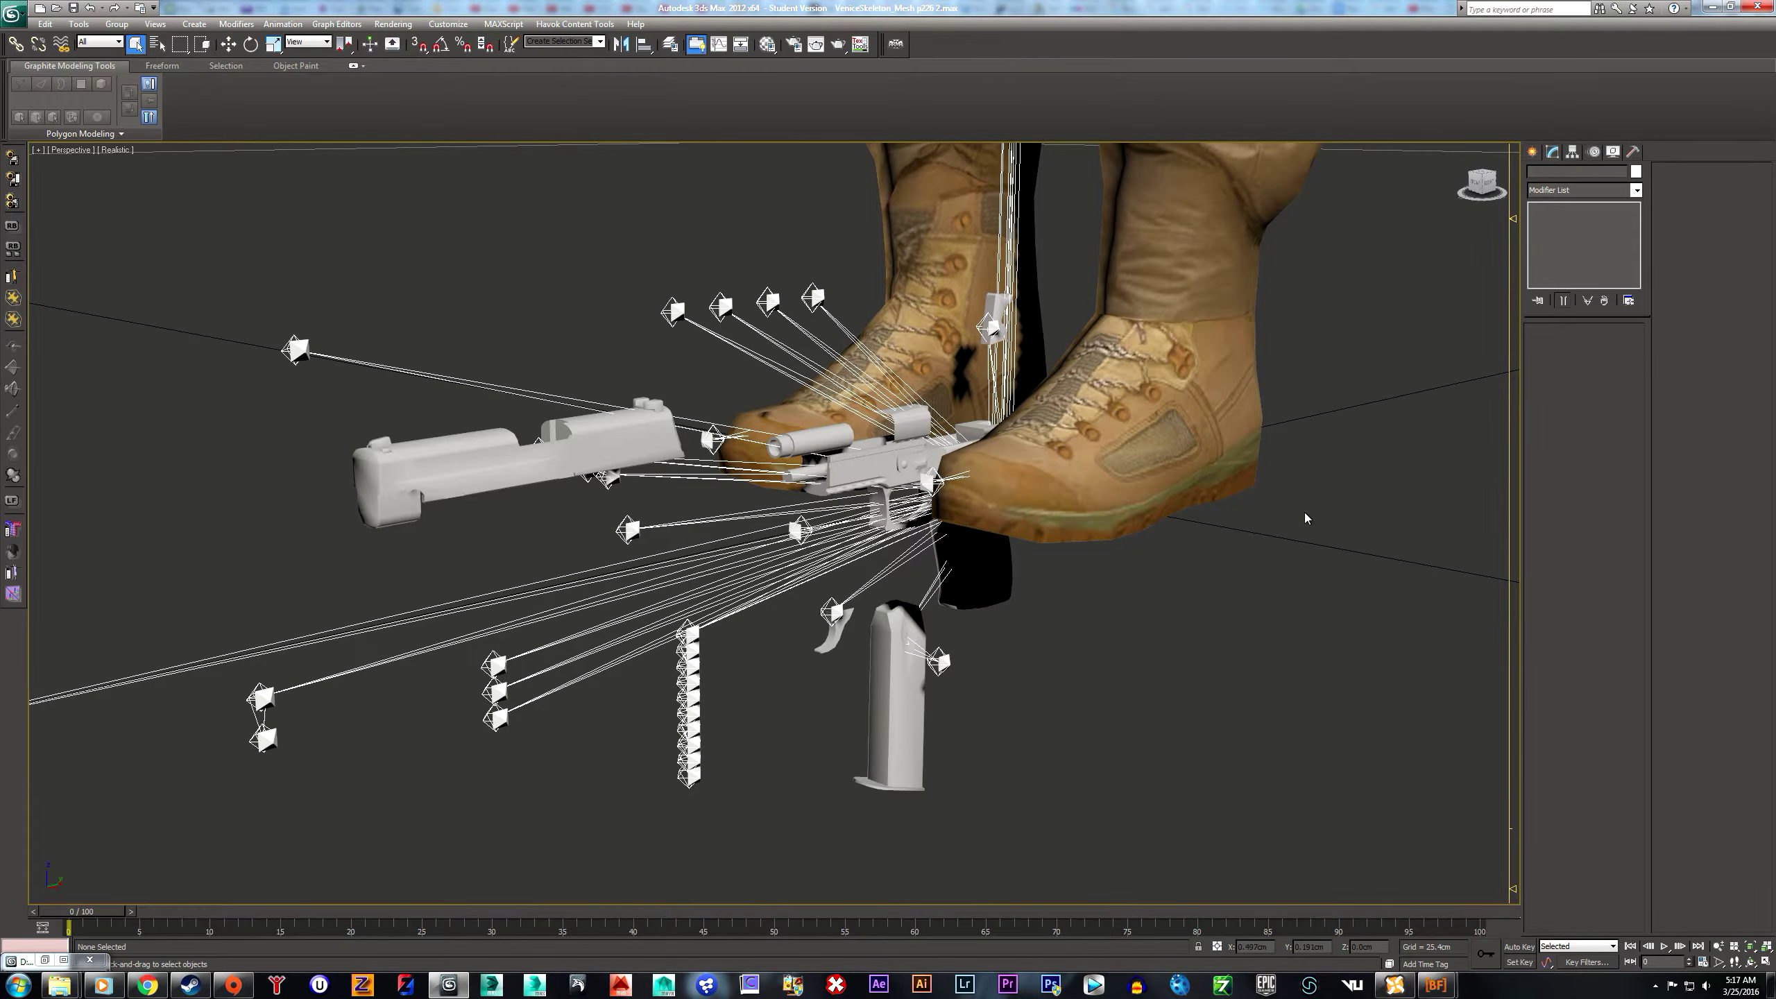
middle_drag(1305, 518, 1246, 583)
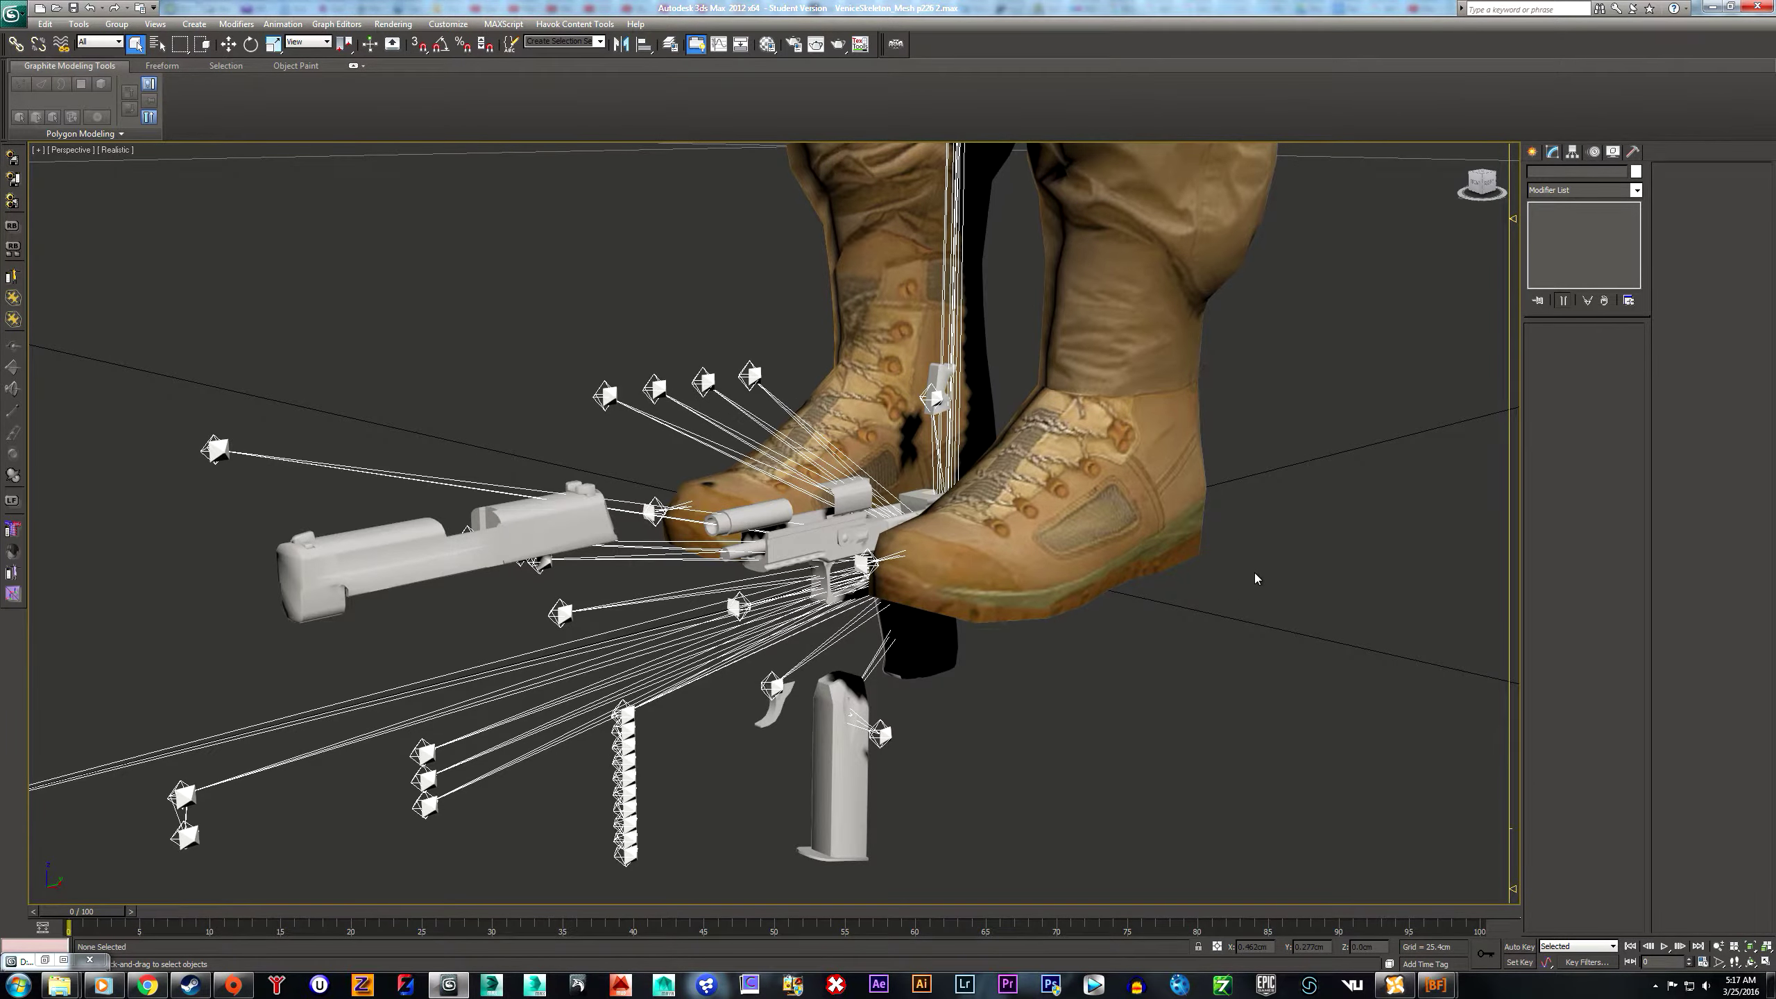
middle_drag(1185, 670, 1147, 706)
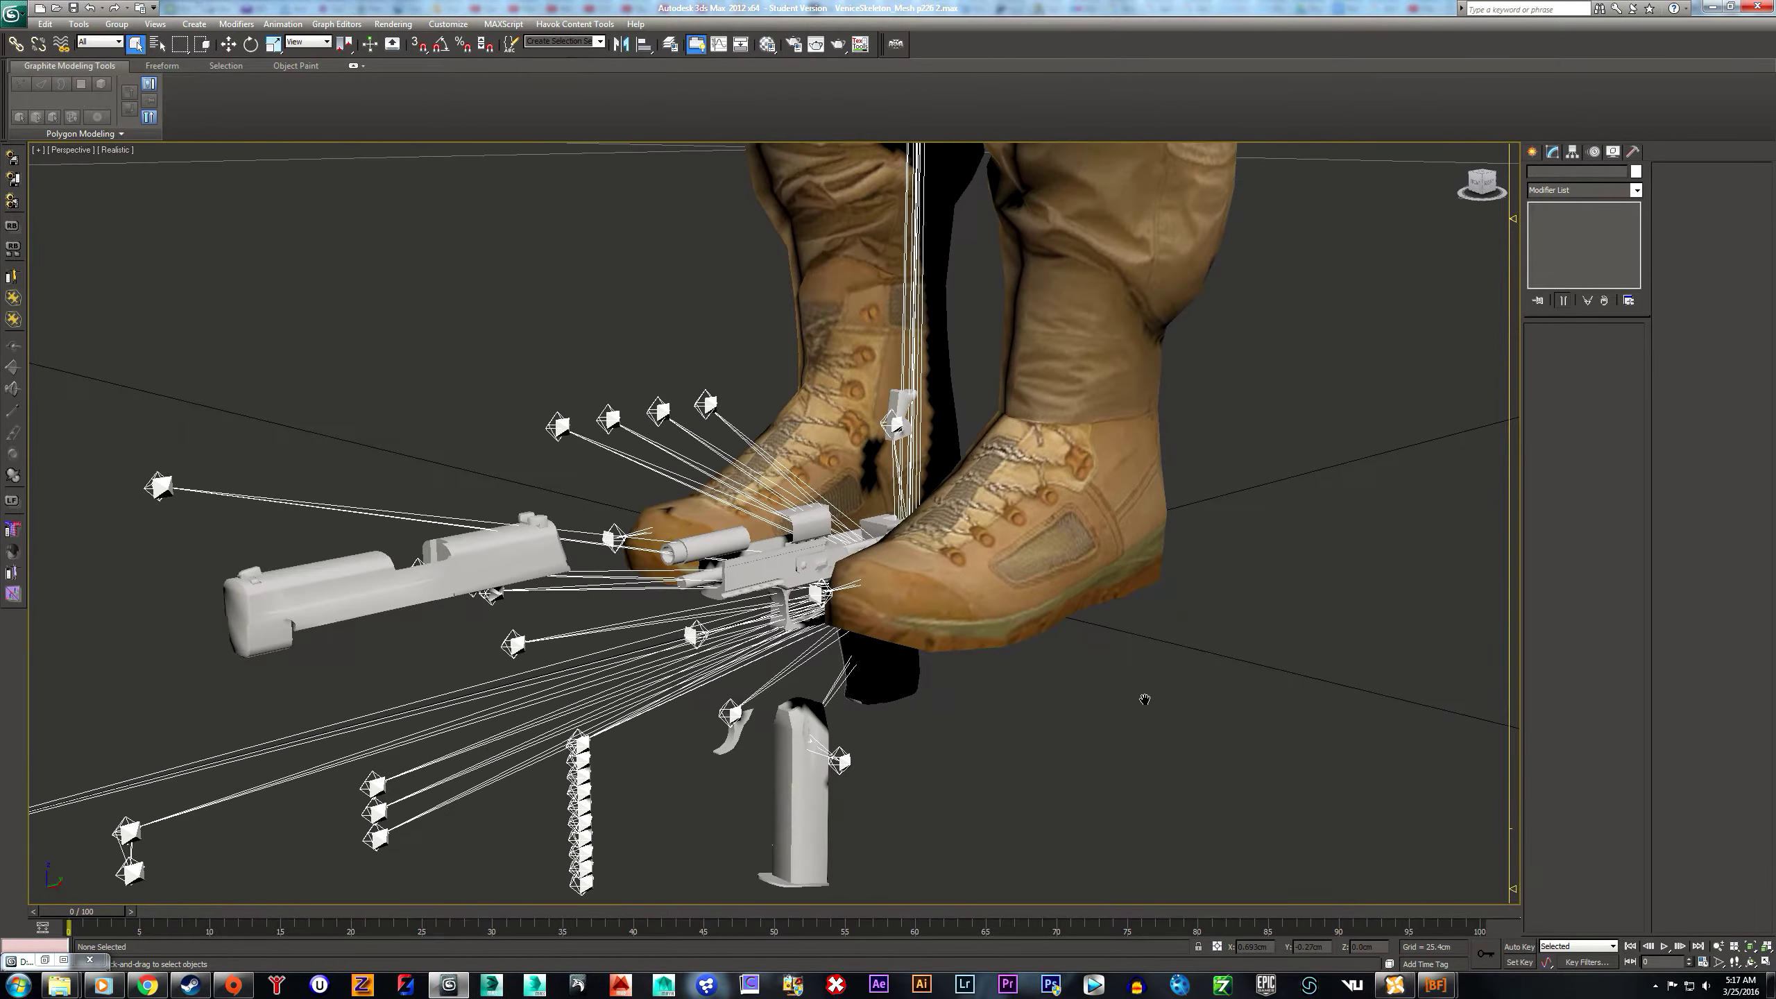
click(780, 815)
middle_drag(785, 814, 786, 754)
click(1595, 190)
scroll(1594, 601, down, 10)
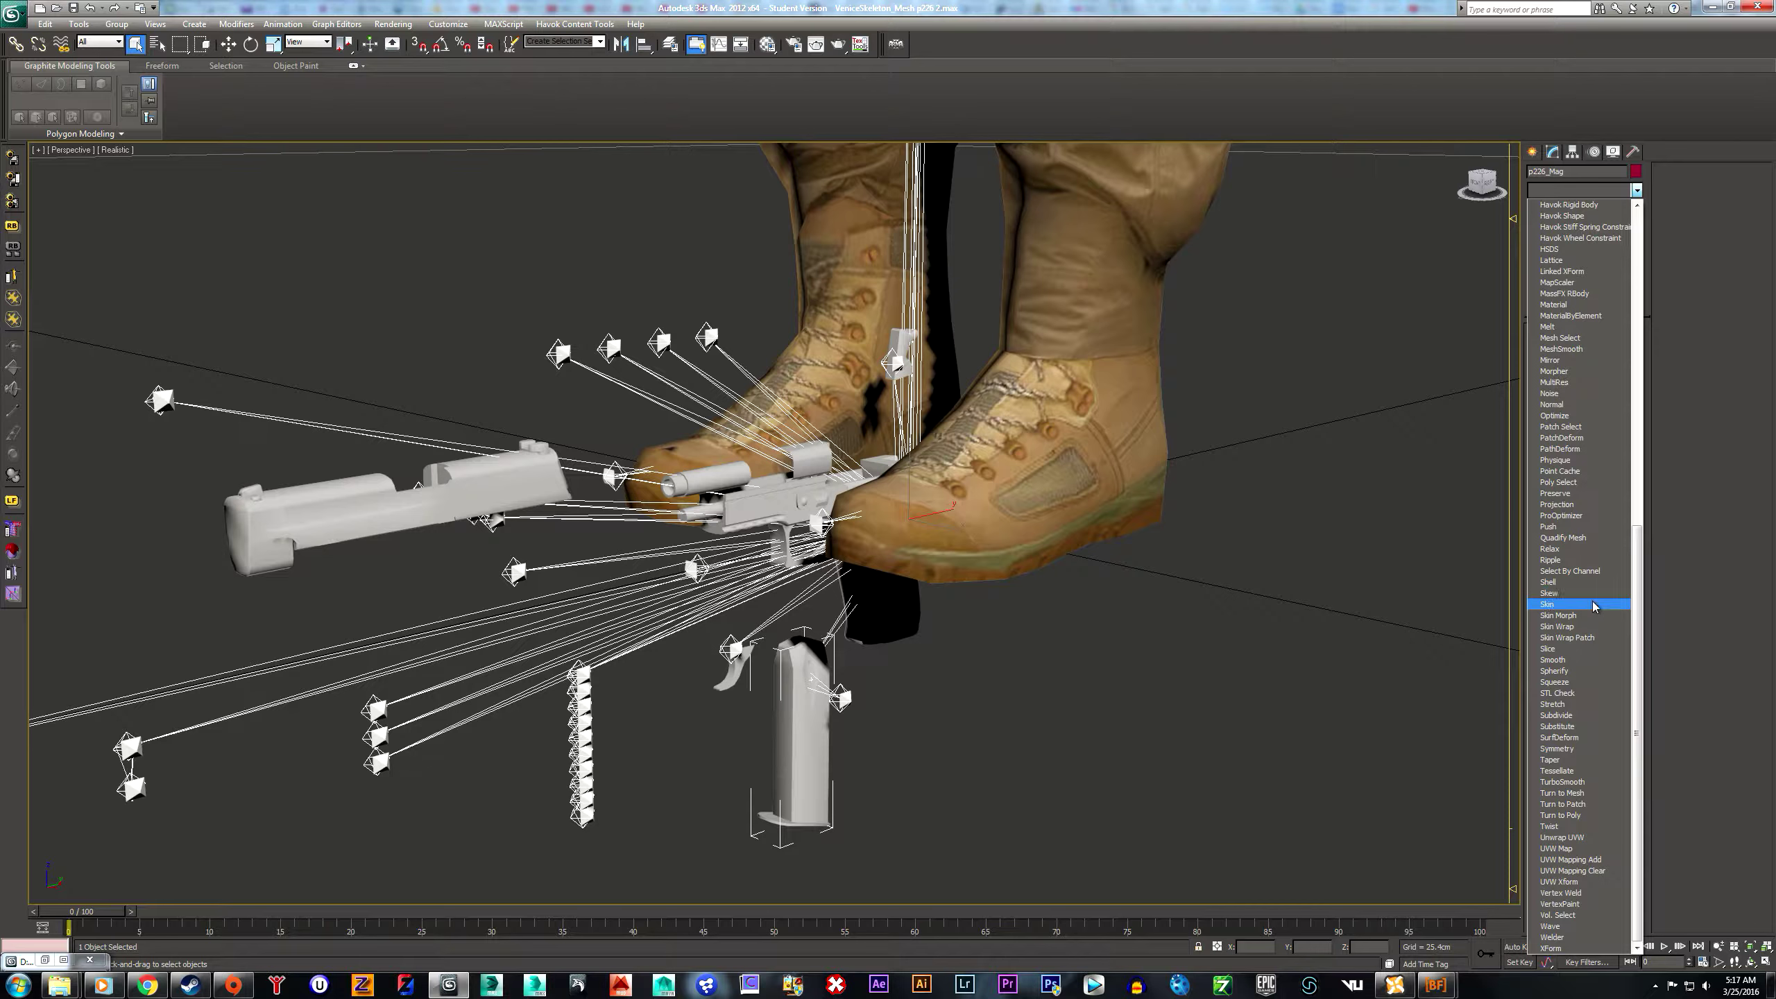
click(1593, 605)
- Add the Wep_Mag bone from the Wep_Root branch under Spine2 to the p226_Mag skin
click(1587, 479)
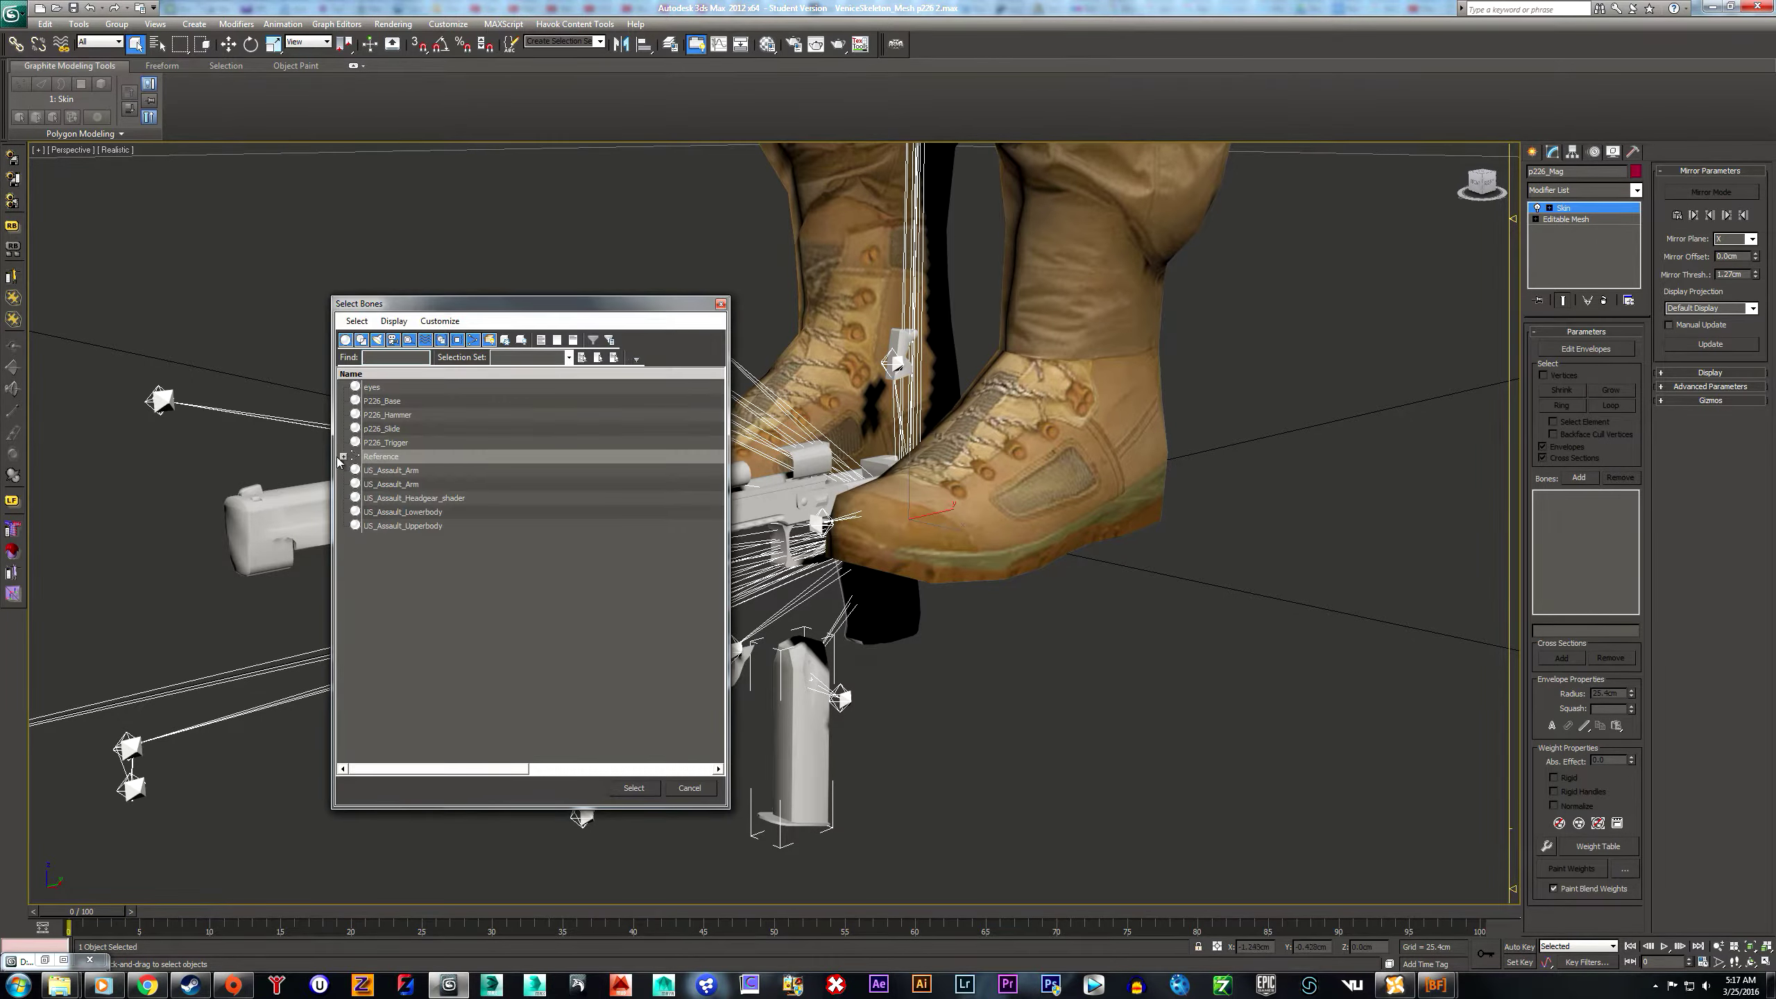
click(343, 455)
click(356, 470)
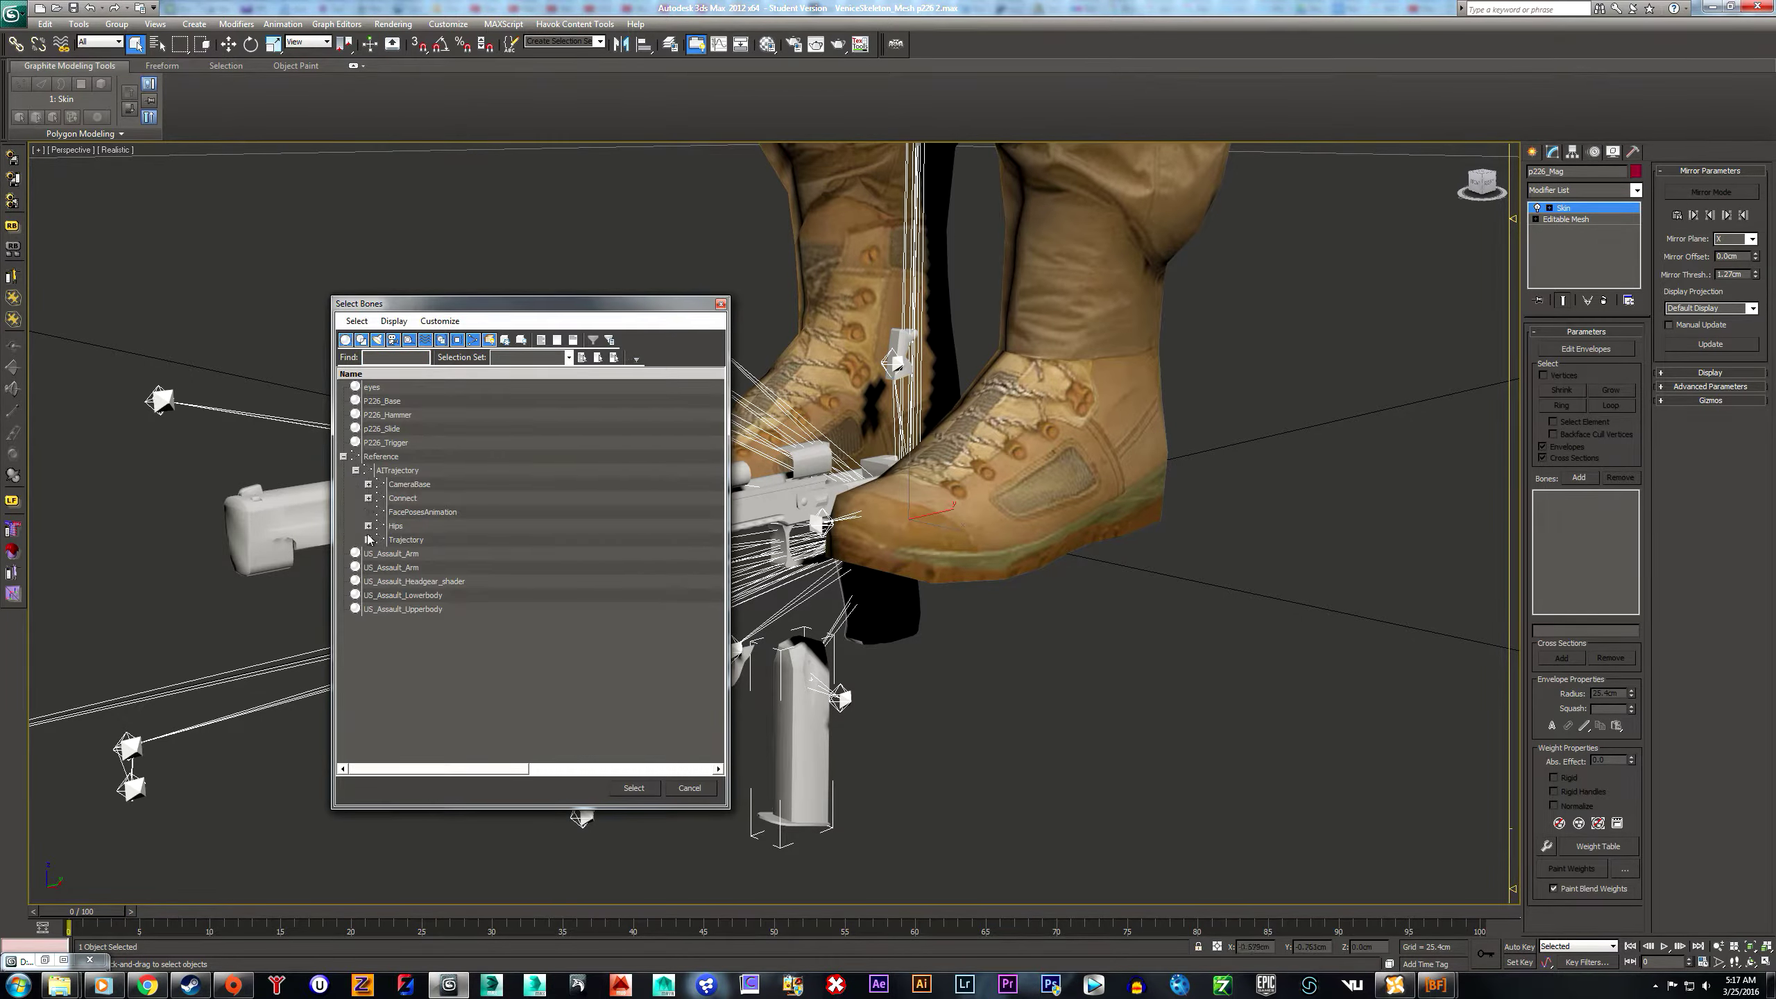
click(368, 525)
click(381, 665)
click(392, 679)
click(406, 720)
scroll(434, 700, down, 6)
click(419, 568)
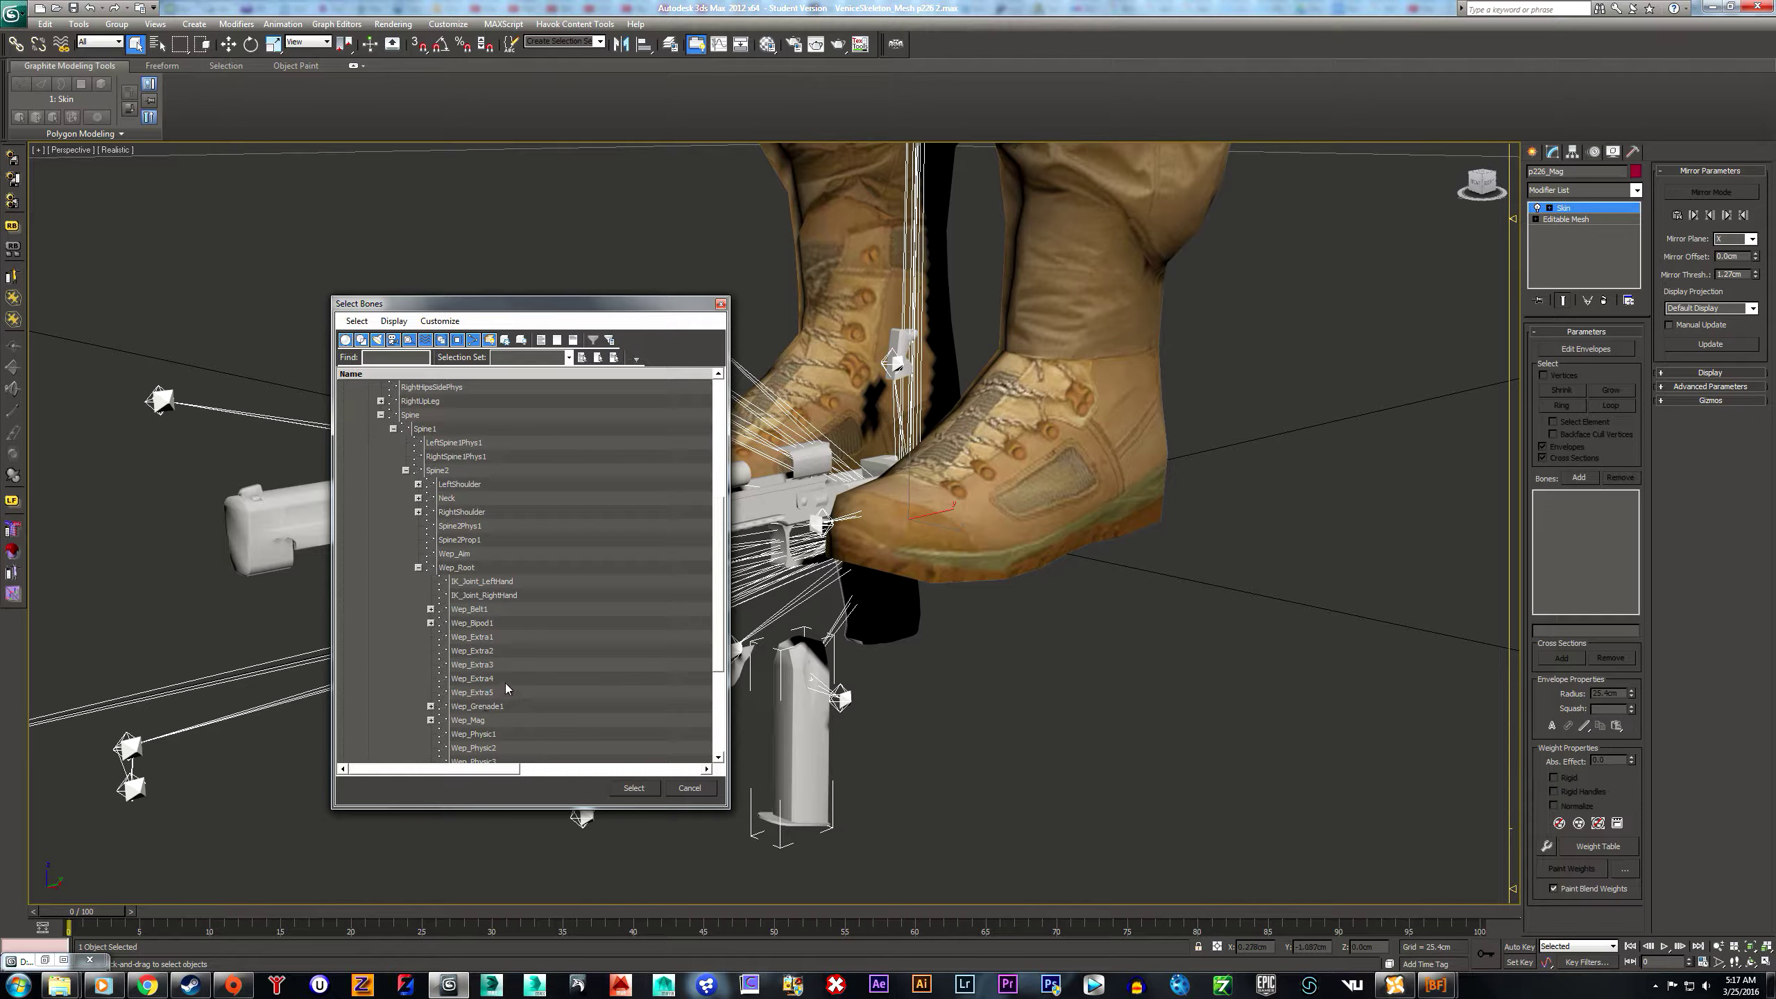
scroll(536, 652, down, 1)
click(470, 679)
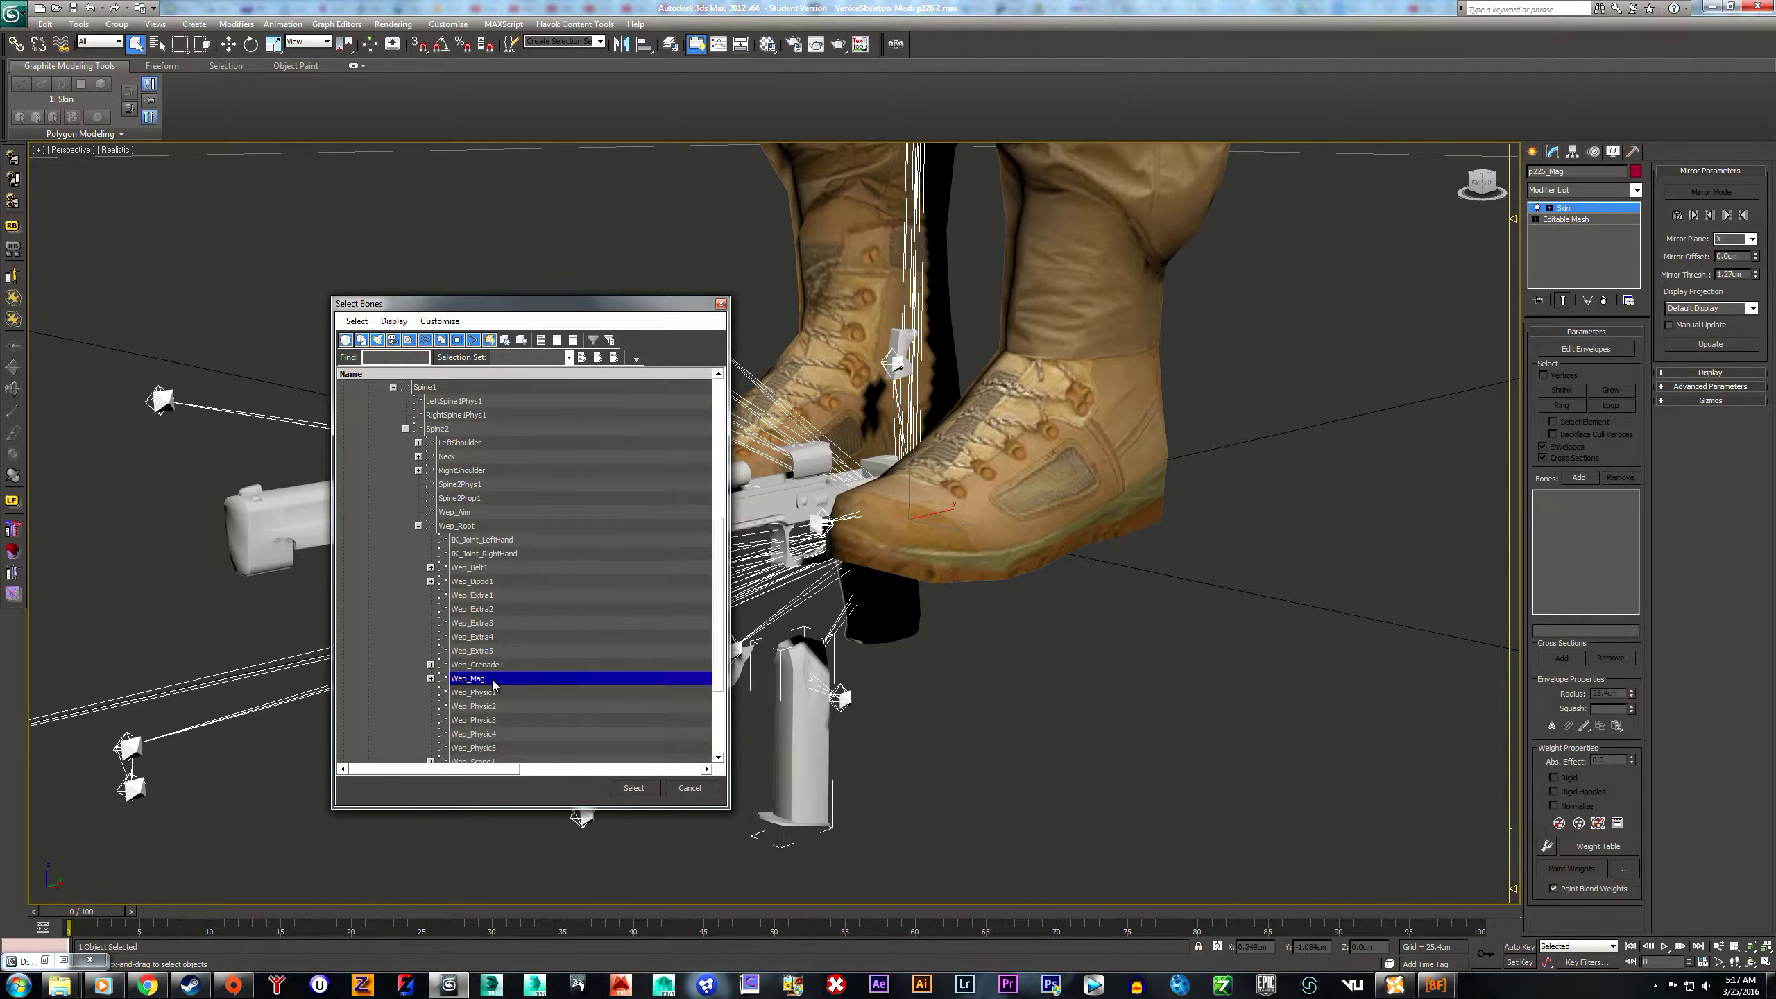
click(635, 790)
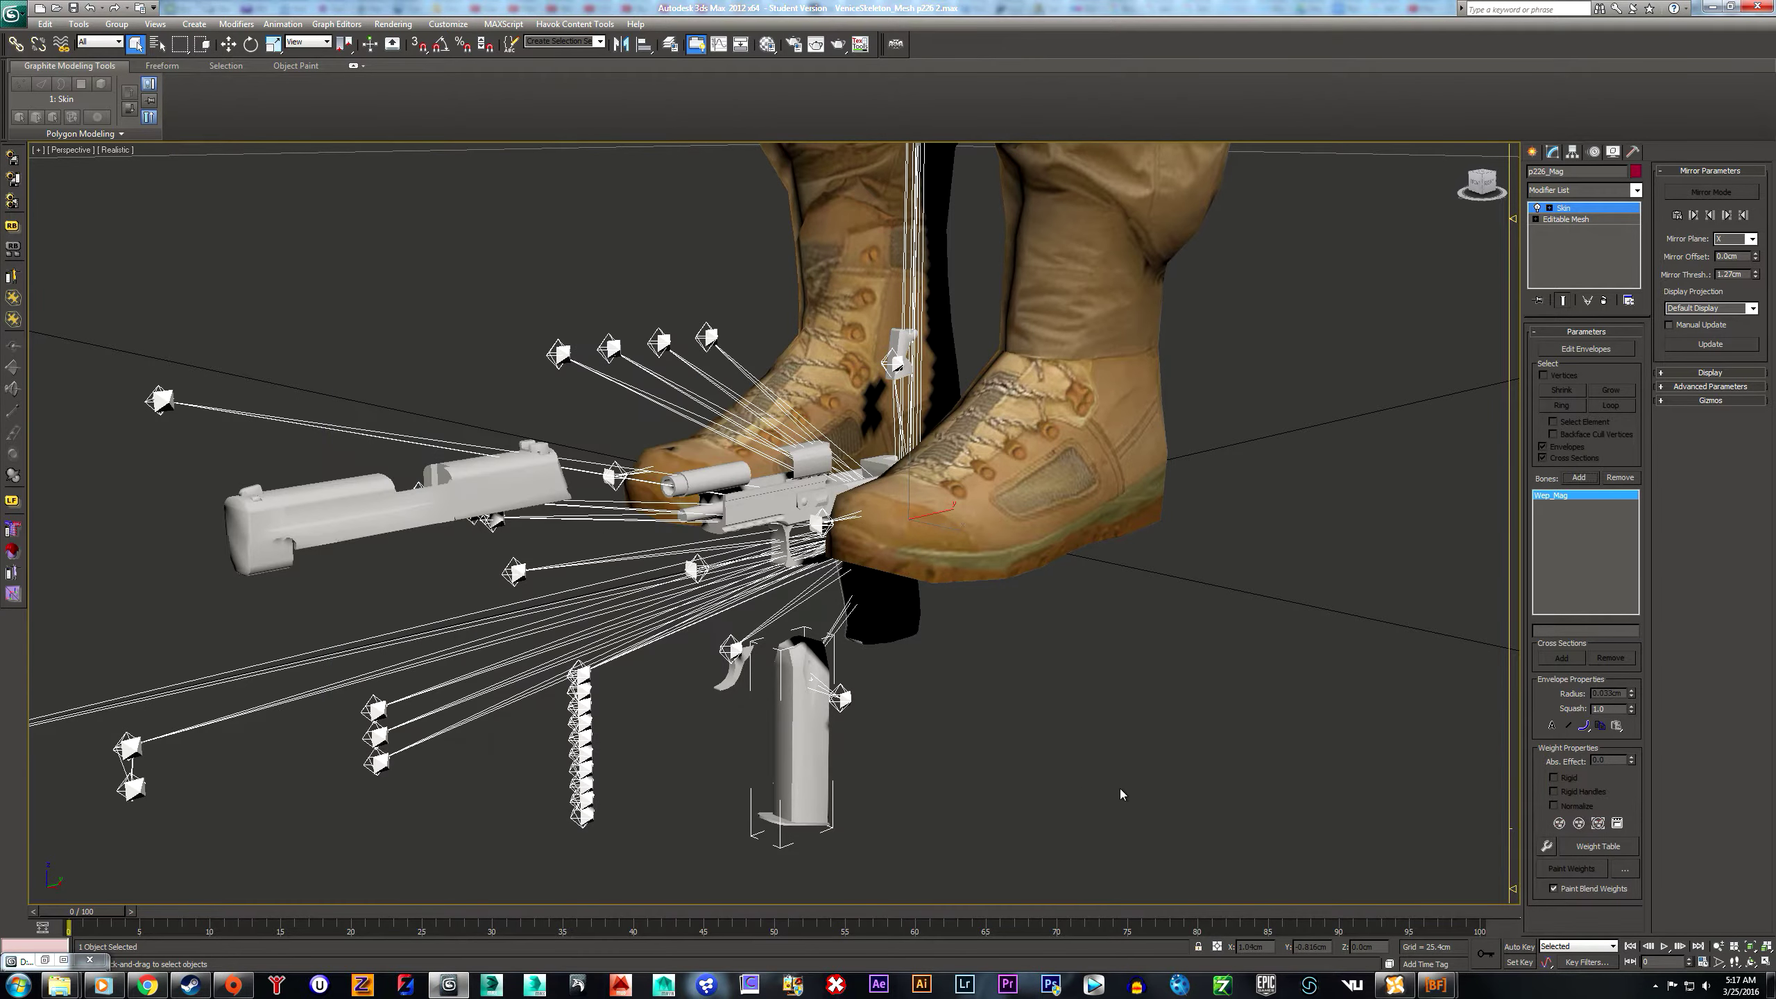
click(1113, 719)
- Open the Material Editor, pick the unused 13 - Default material slot and name it P226h
scroll(1035, 679, down, 1)
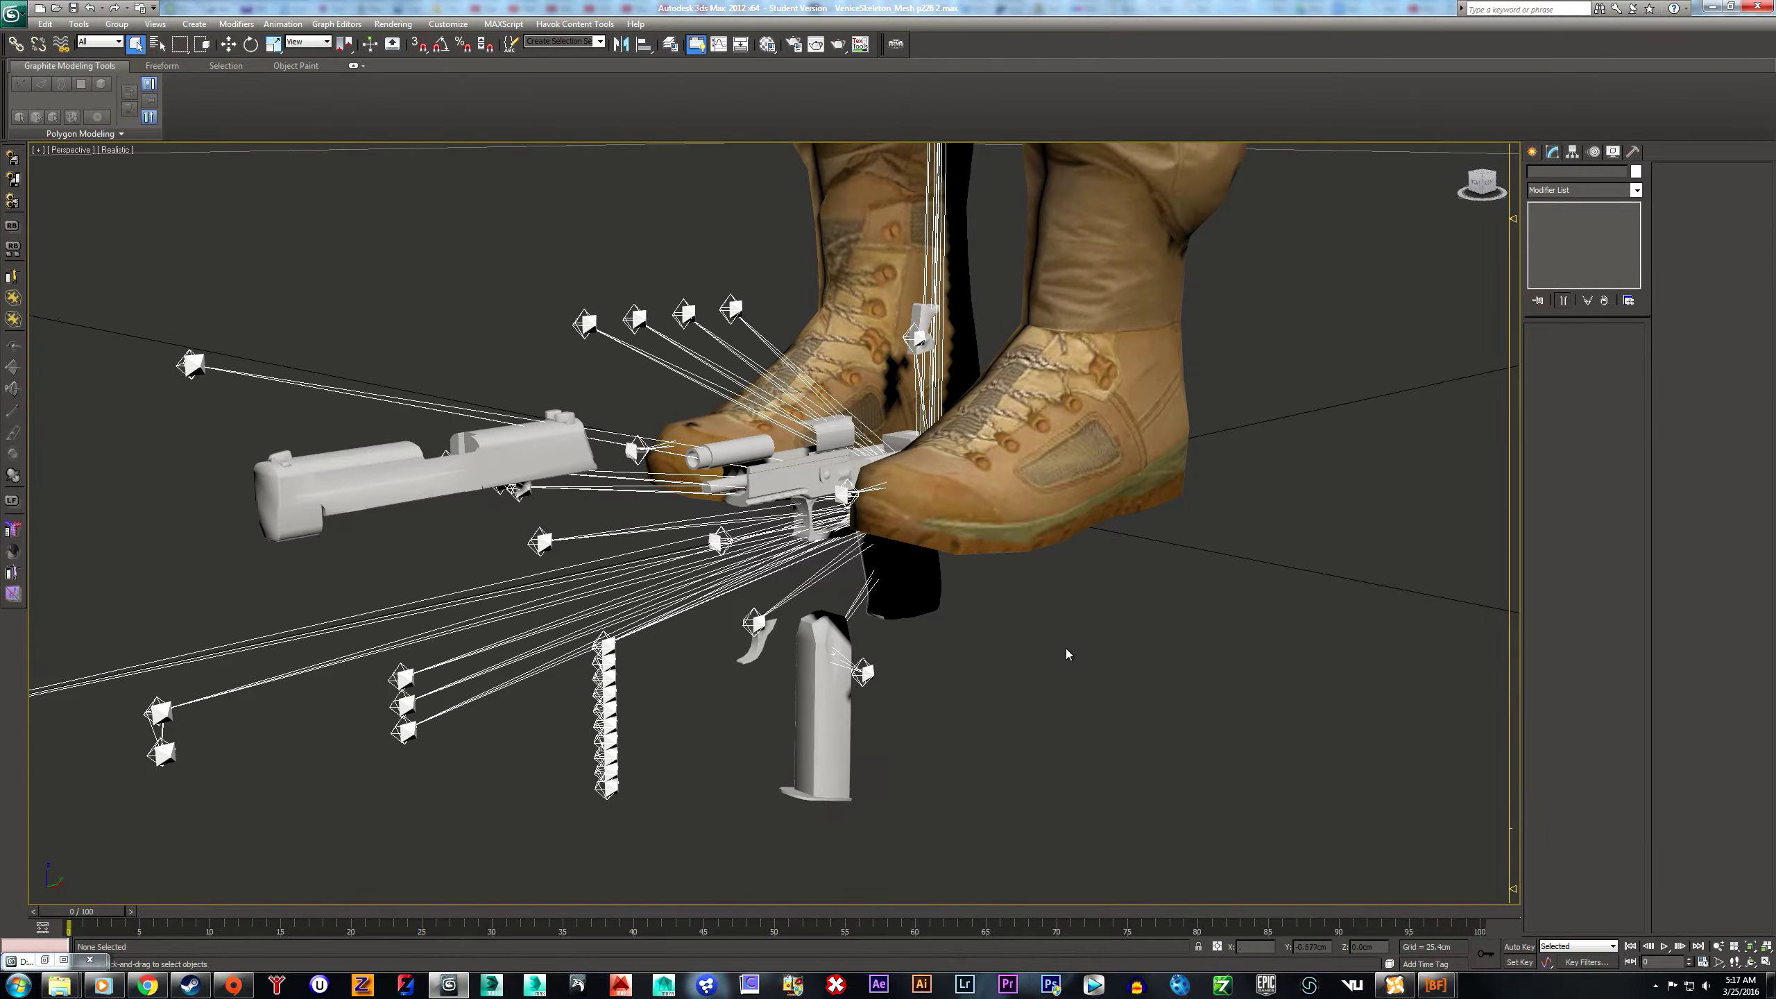
scroll(1081, 645, down, 3)
scroll(1176, 634, up, 4)
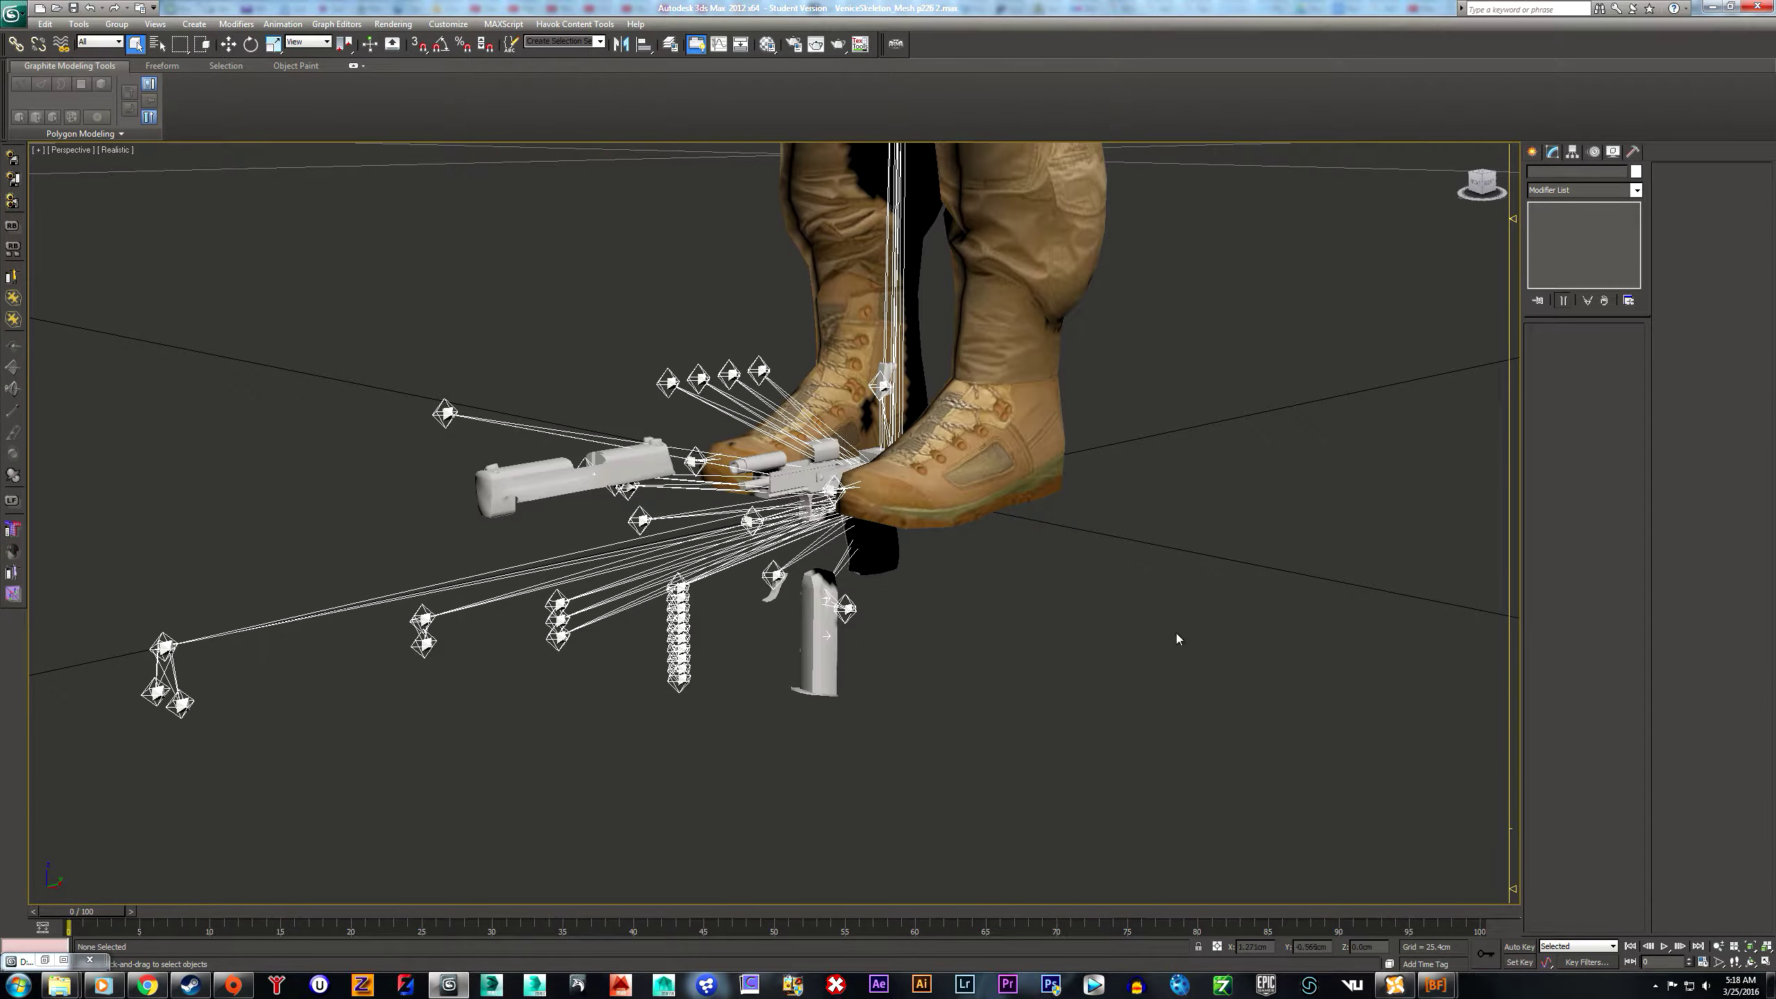
click(776, 50)
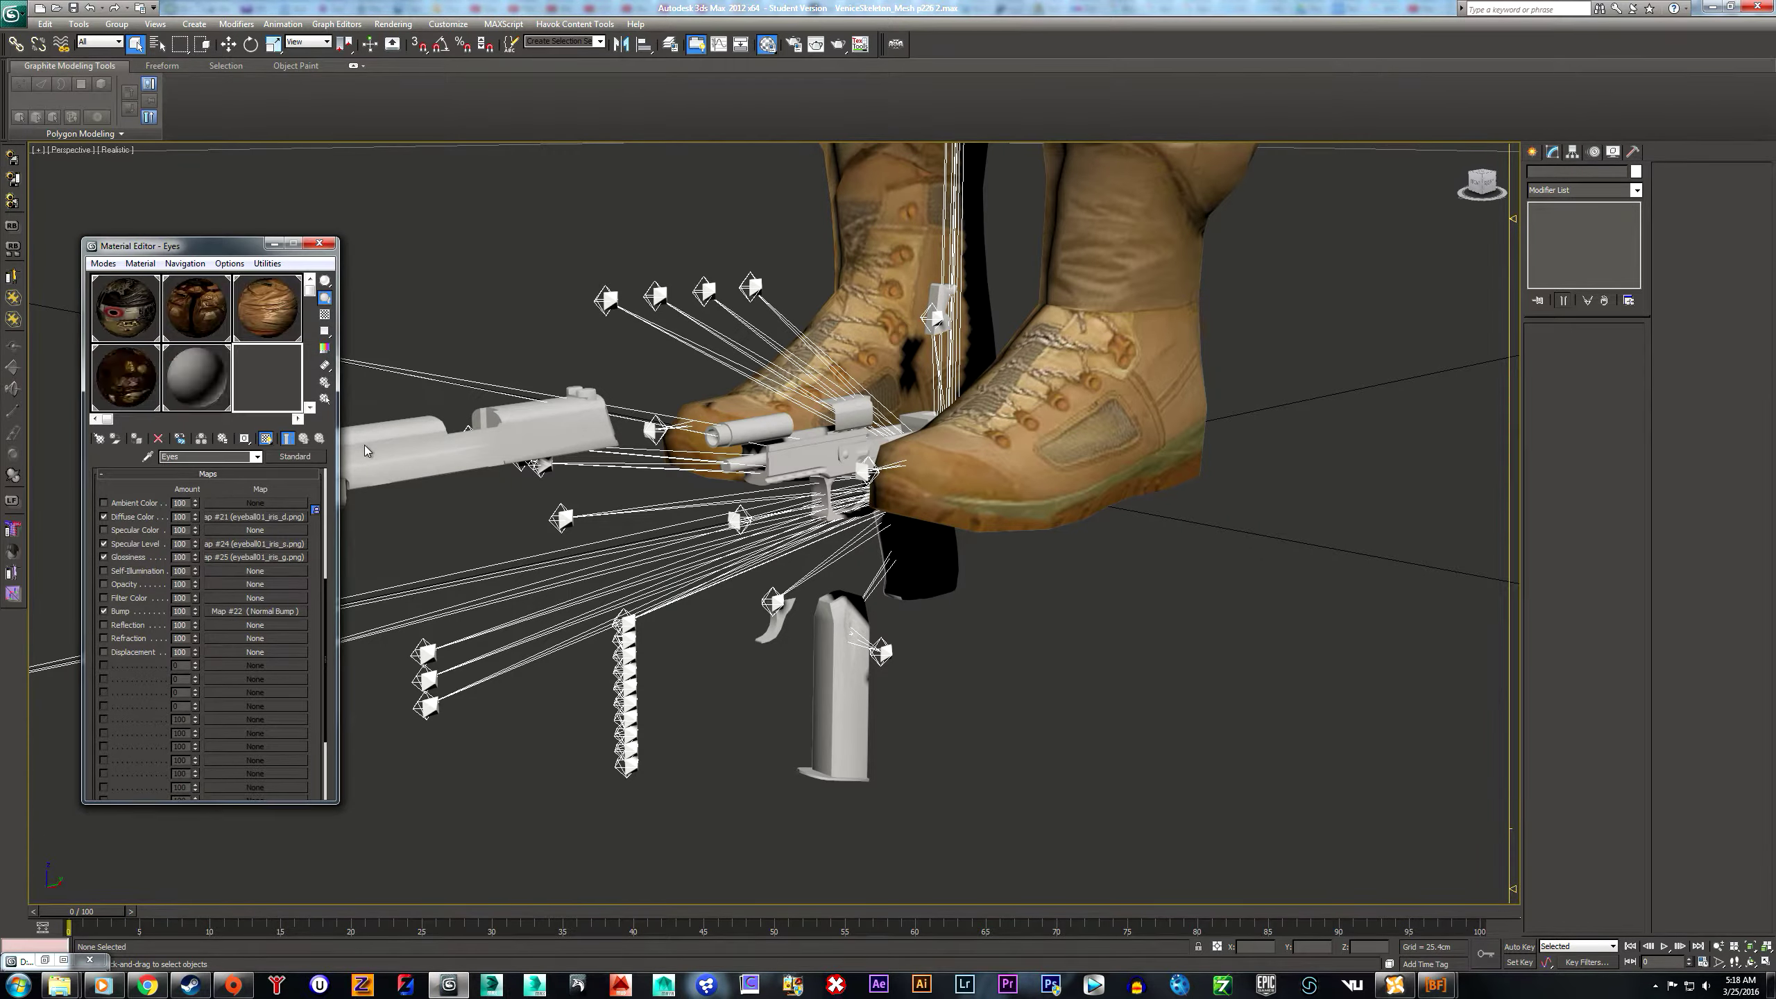
click(204, 401)
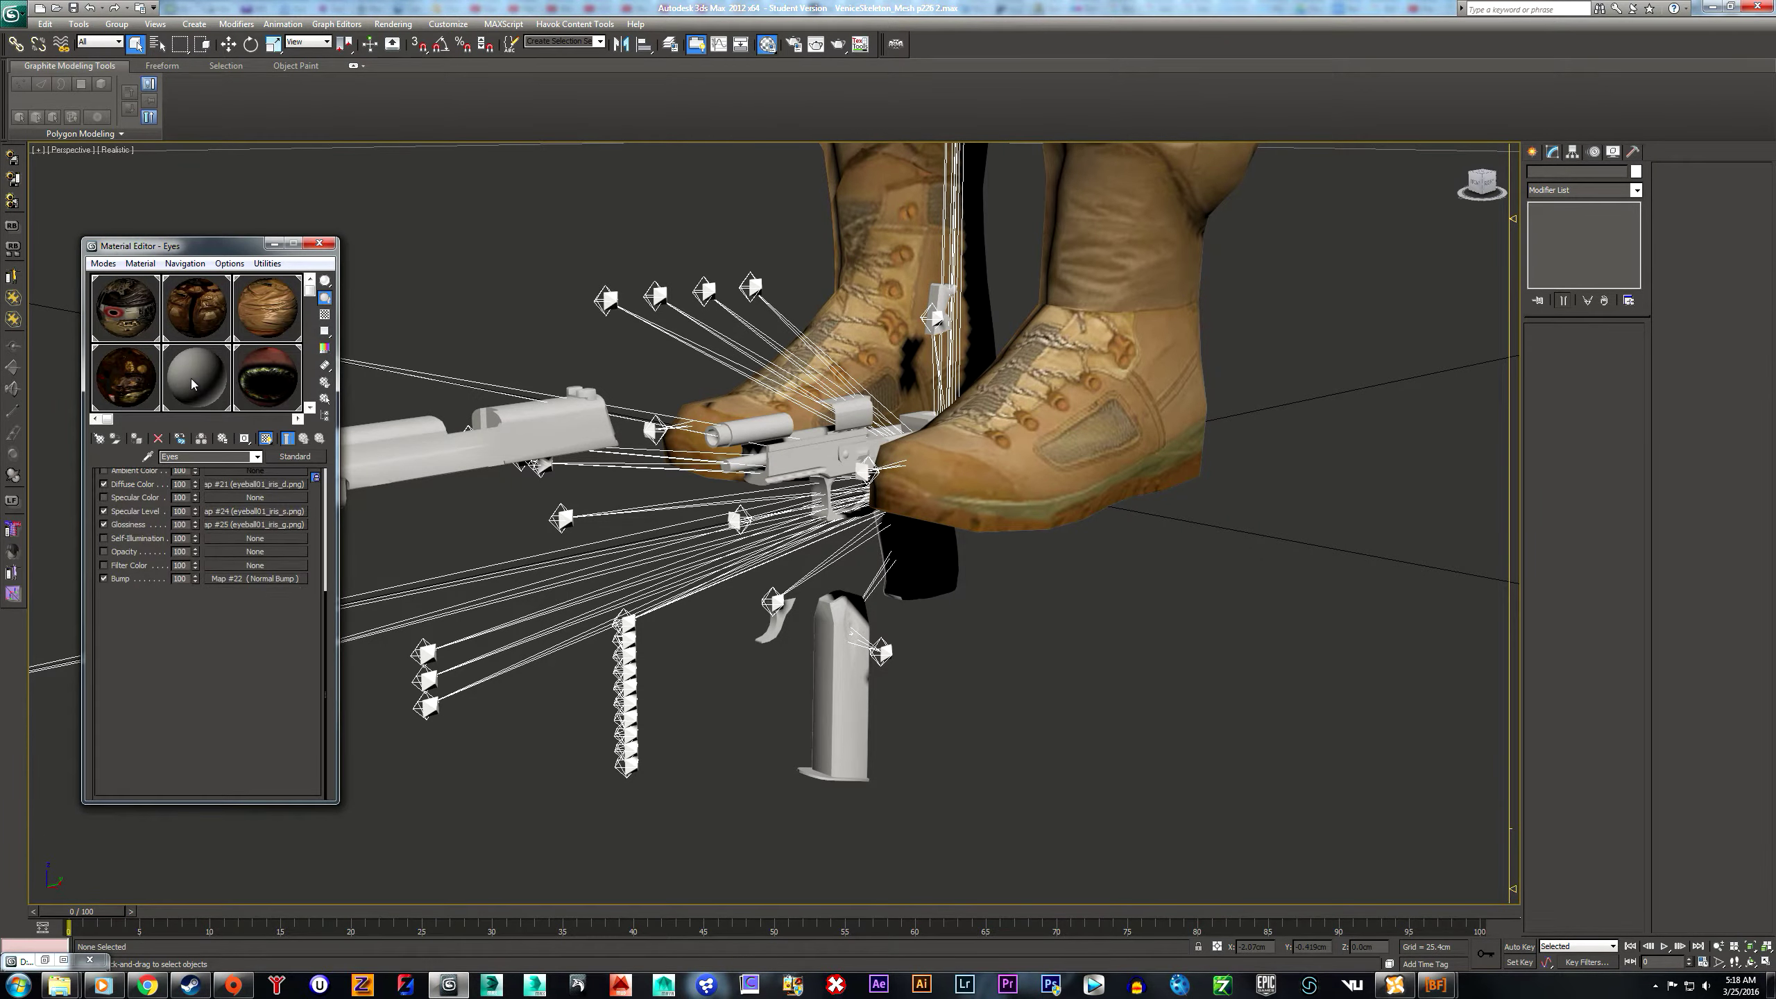
click(312, 408)
click(152, 393)
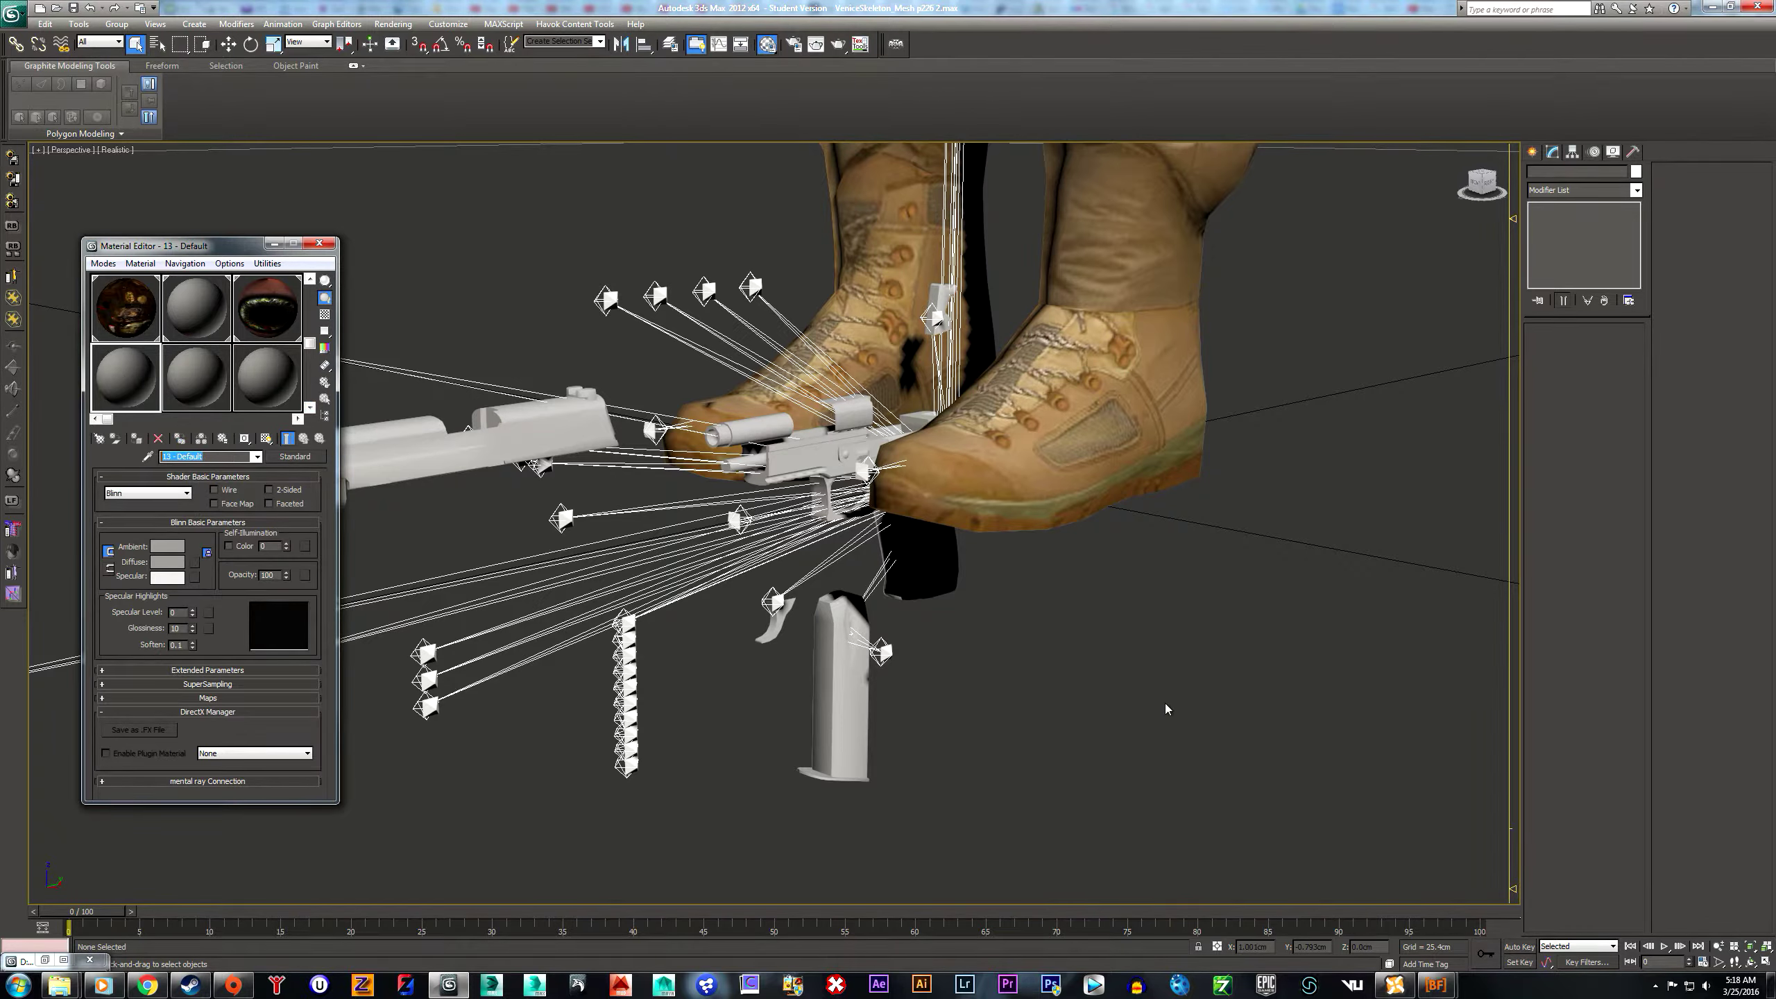
text(P226h)
- Select P226_Base, P226_Hammer, p226_Mag, p226_Slide and P226_Trigger by name and assign the P226h material to them
middle_drag(464, 483, 779, 643)
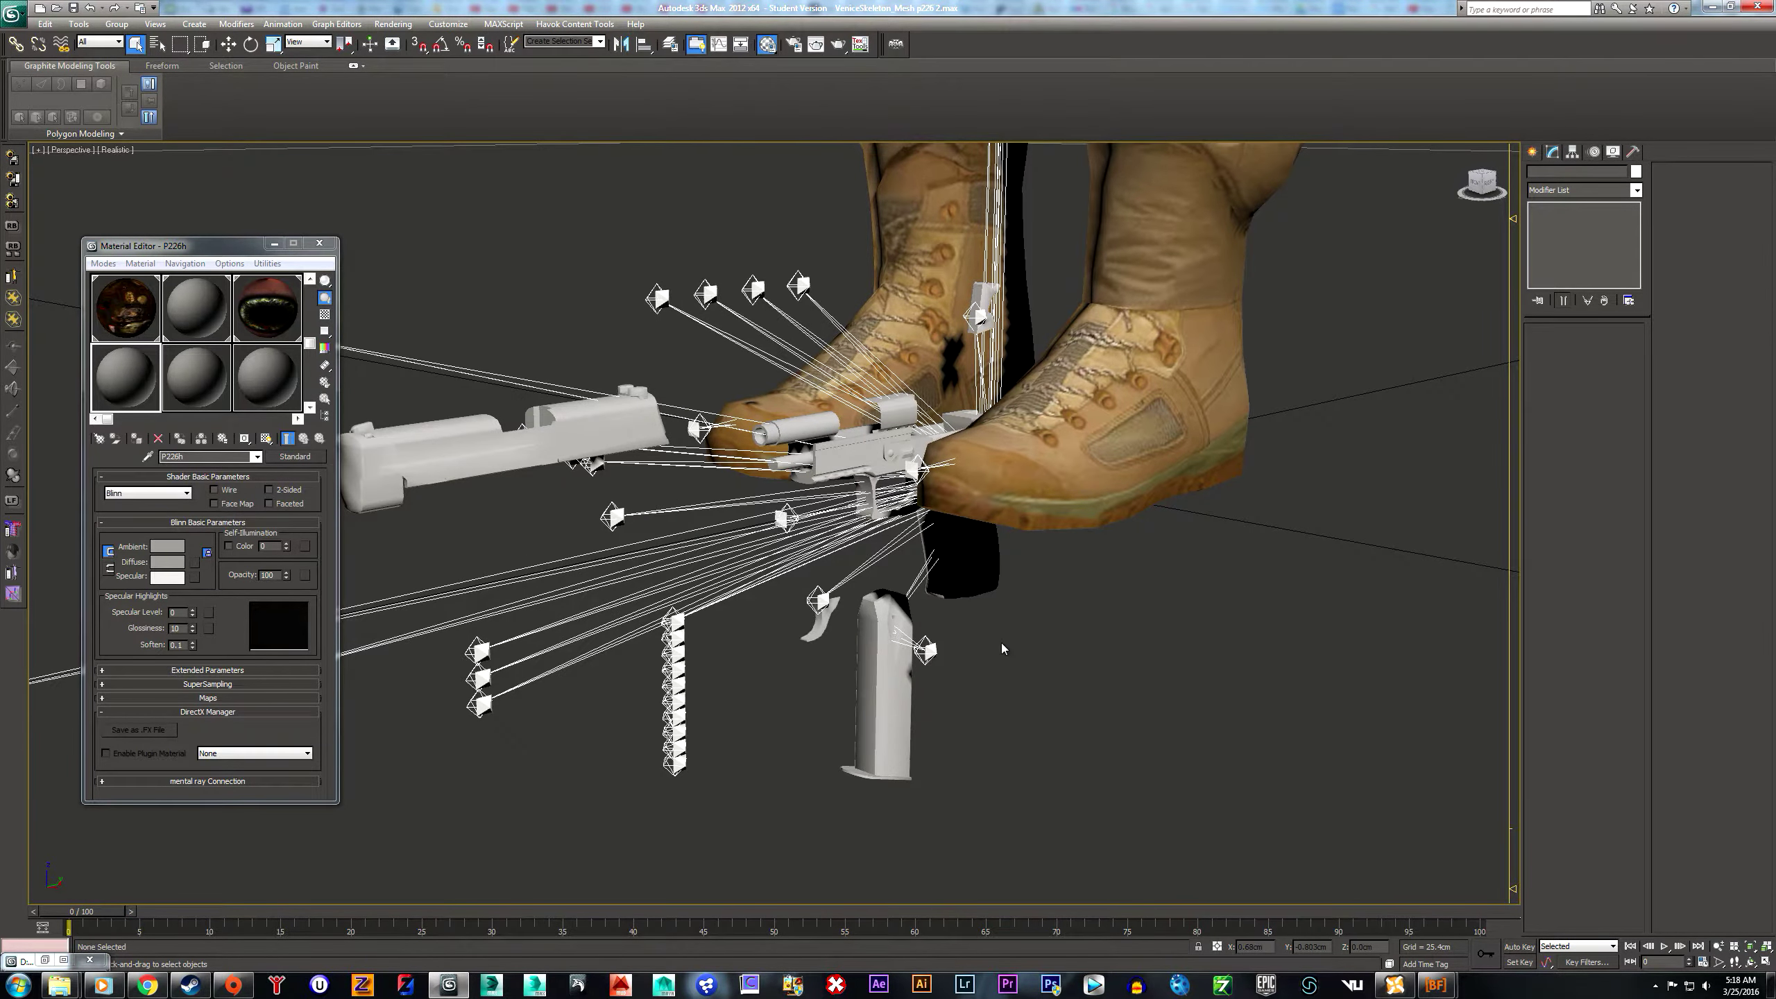
key(h)
click(404, 456)
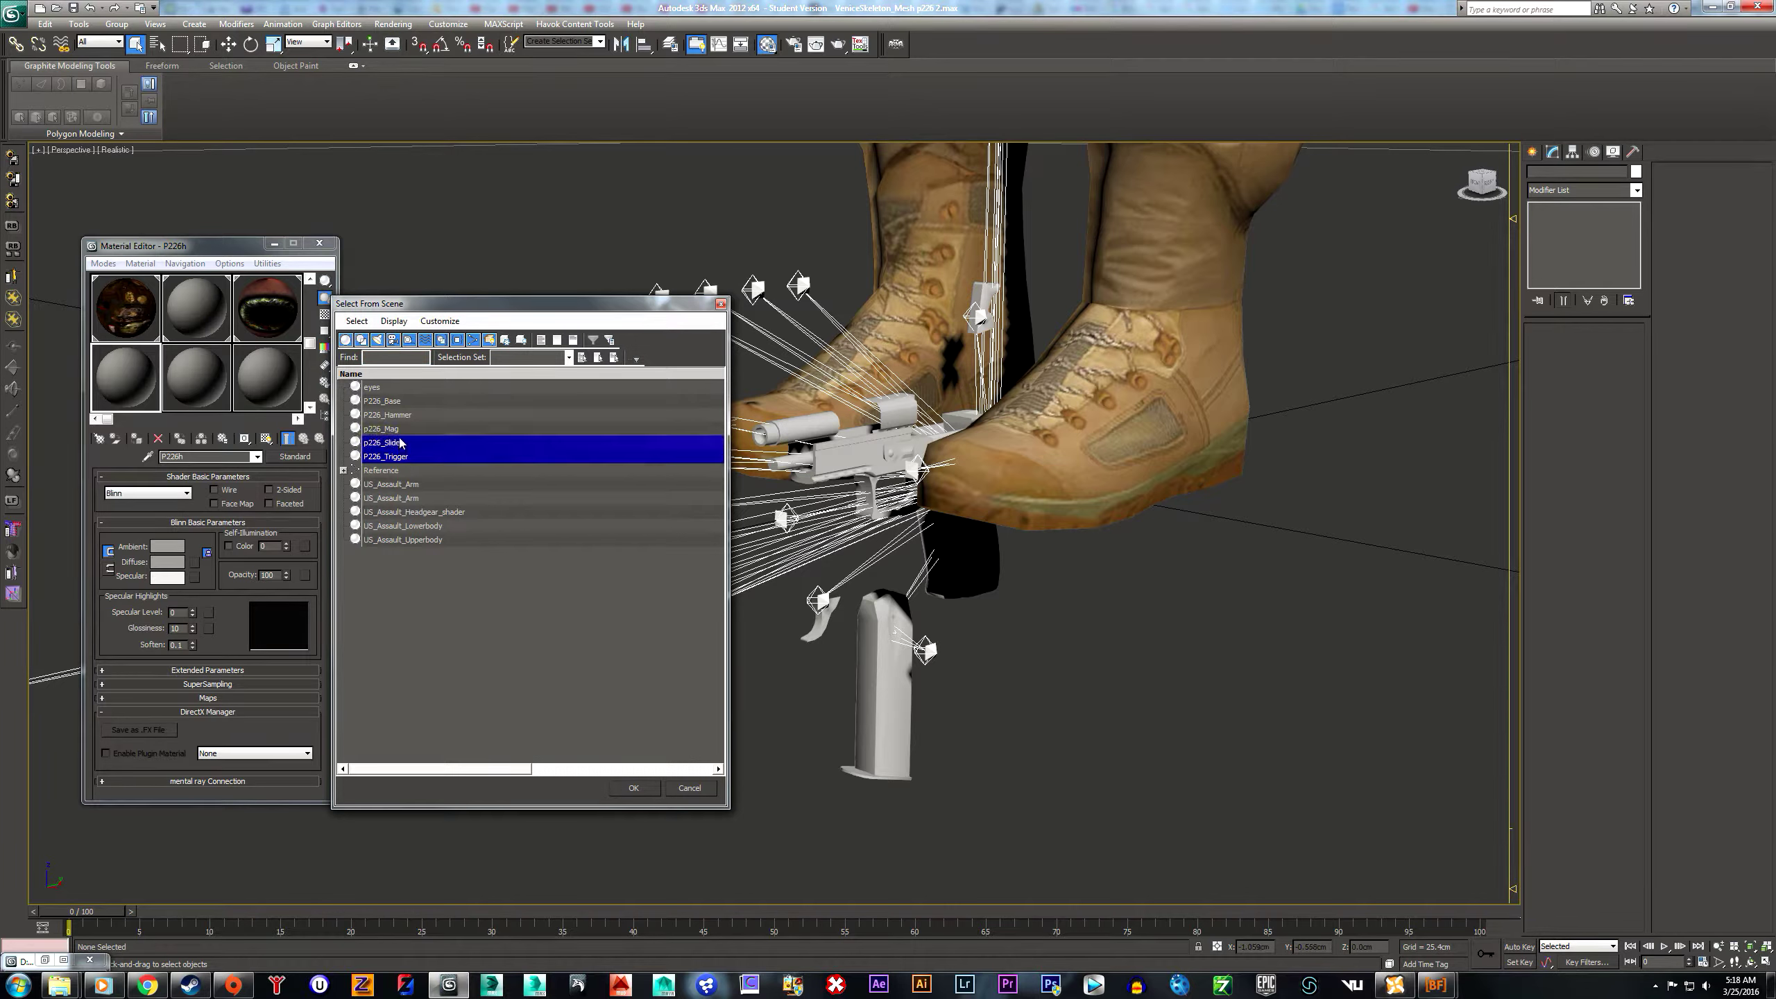
drag(401, 456, 400, 401)
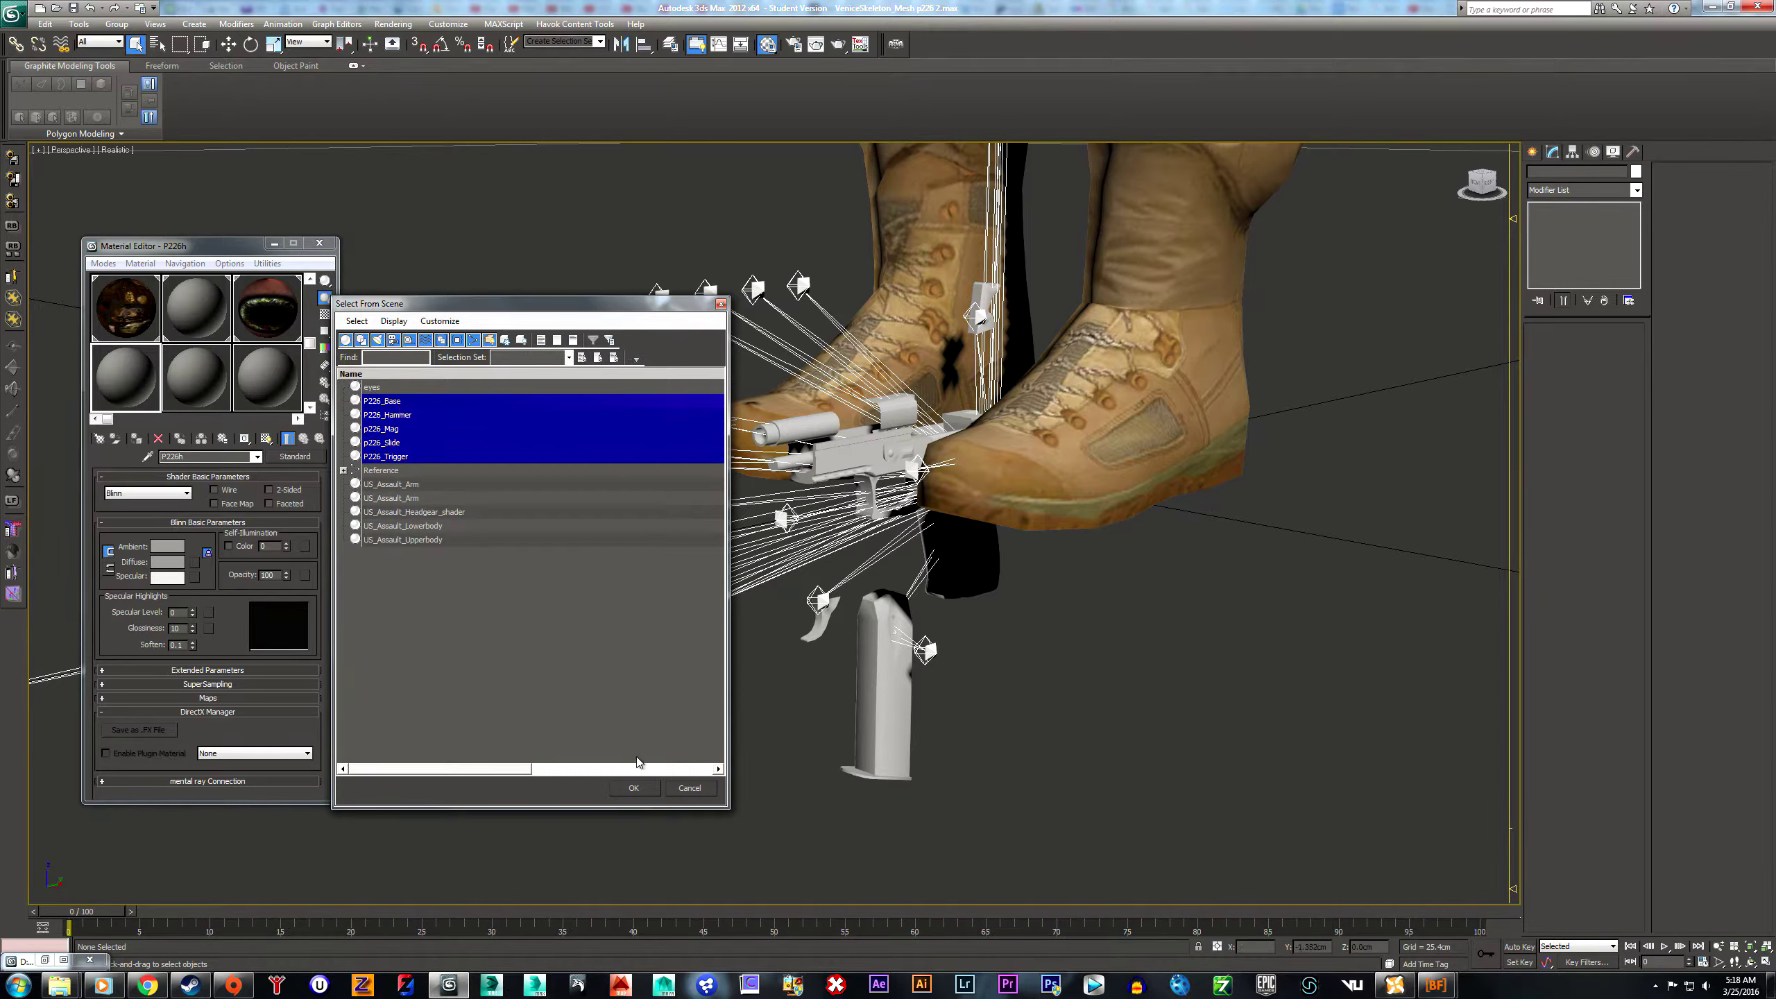
click(637, 788)
click(138, 438)
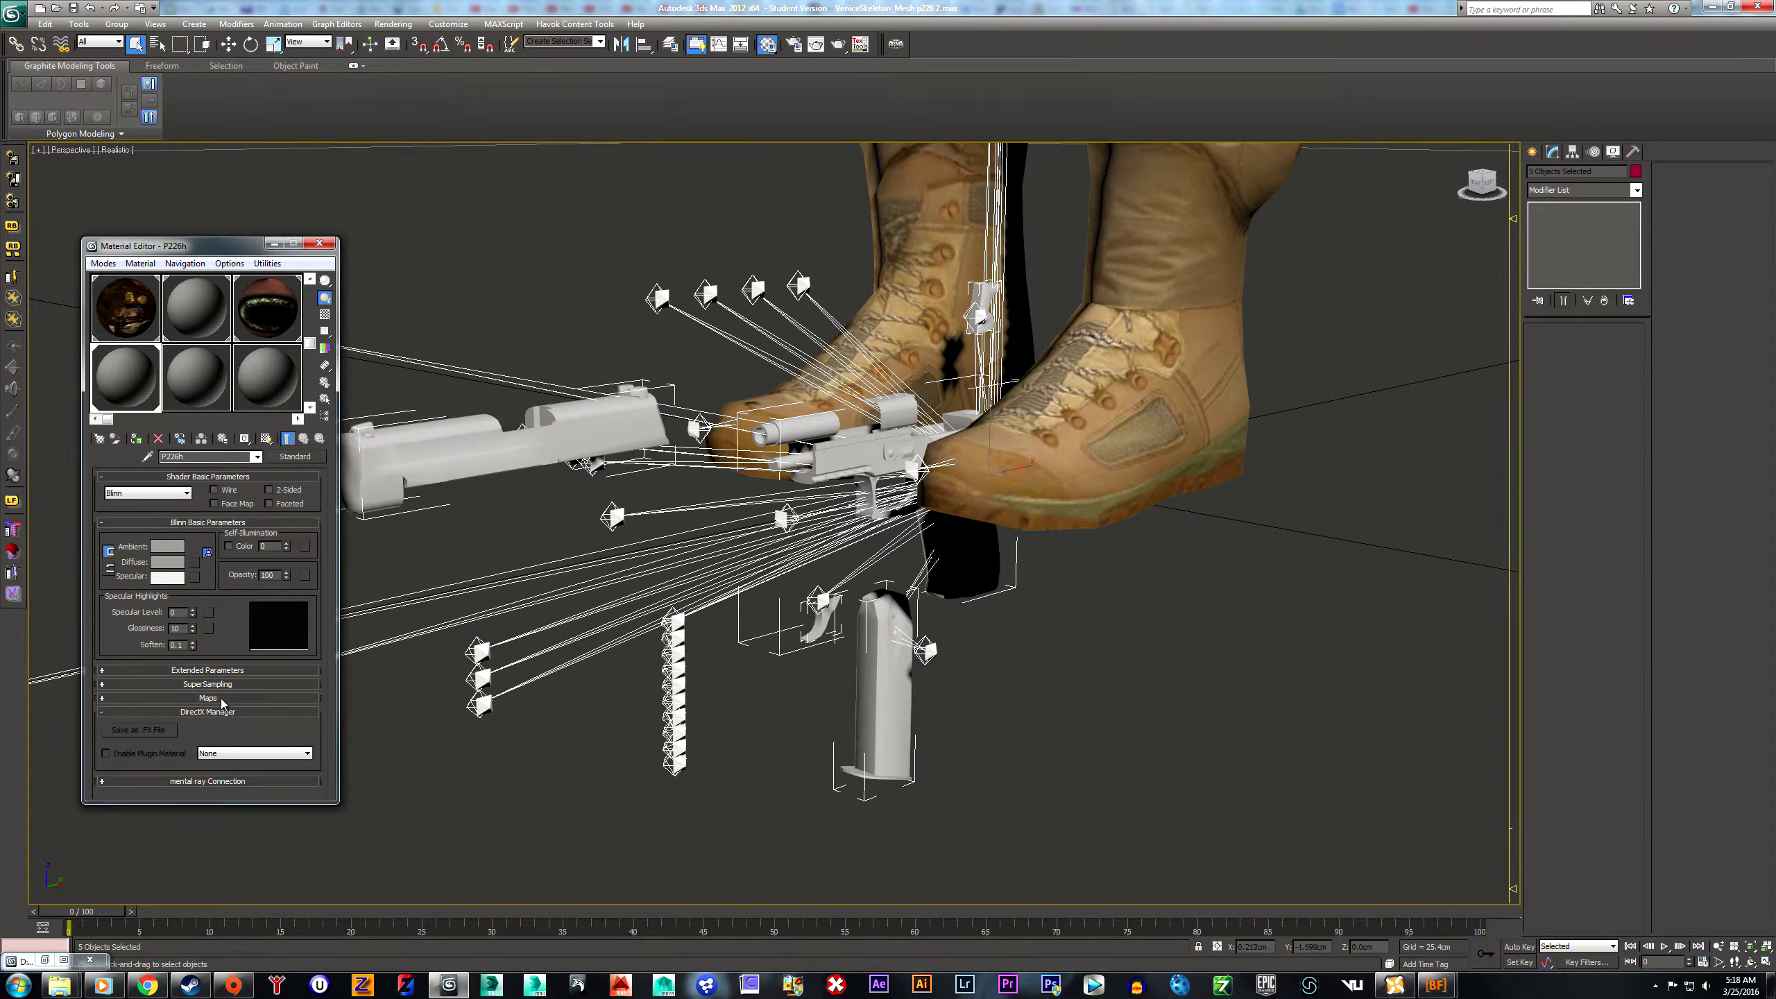
- Enable the Diffuse Color, Specular Level, Glossiness and Bump maps of the P226h material
click(223, 698)
click(137, 516)
click(140, 544)
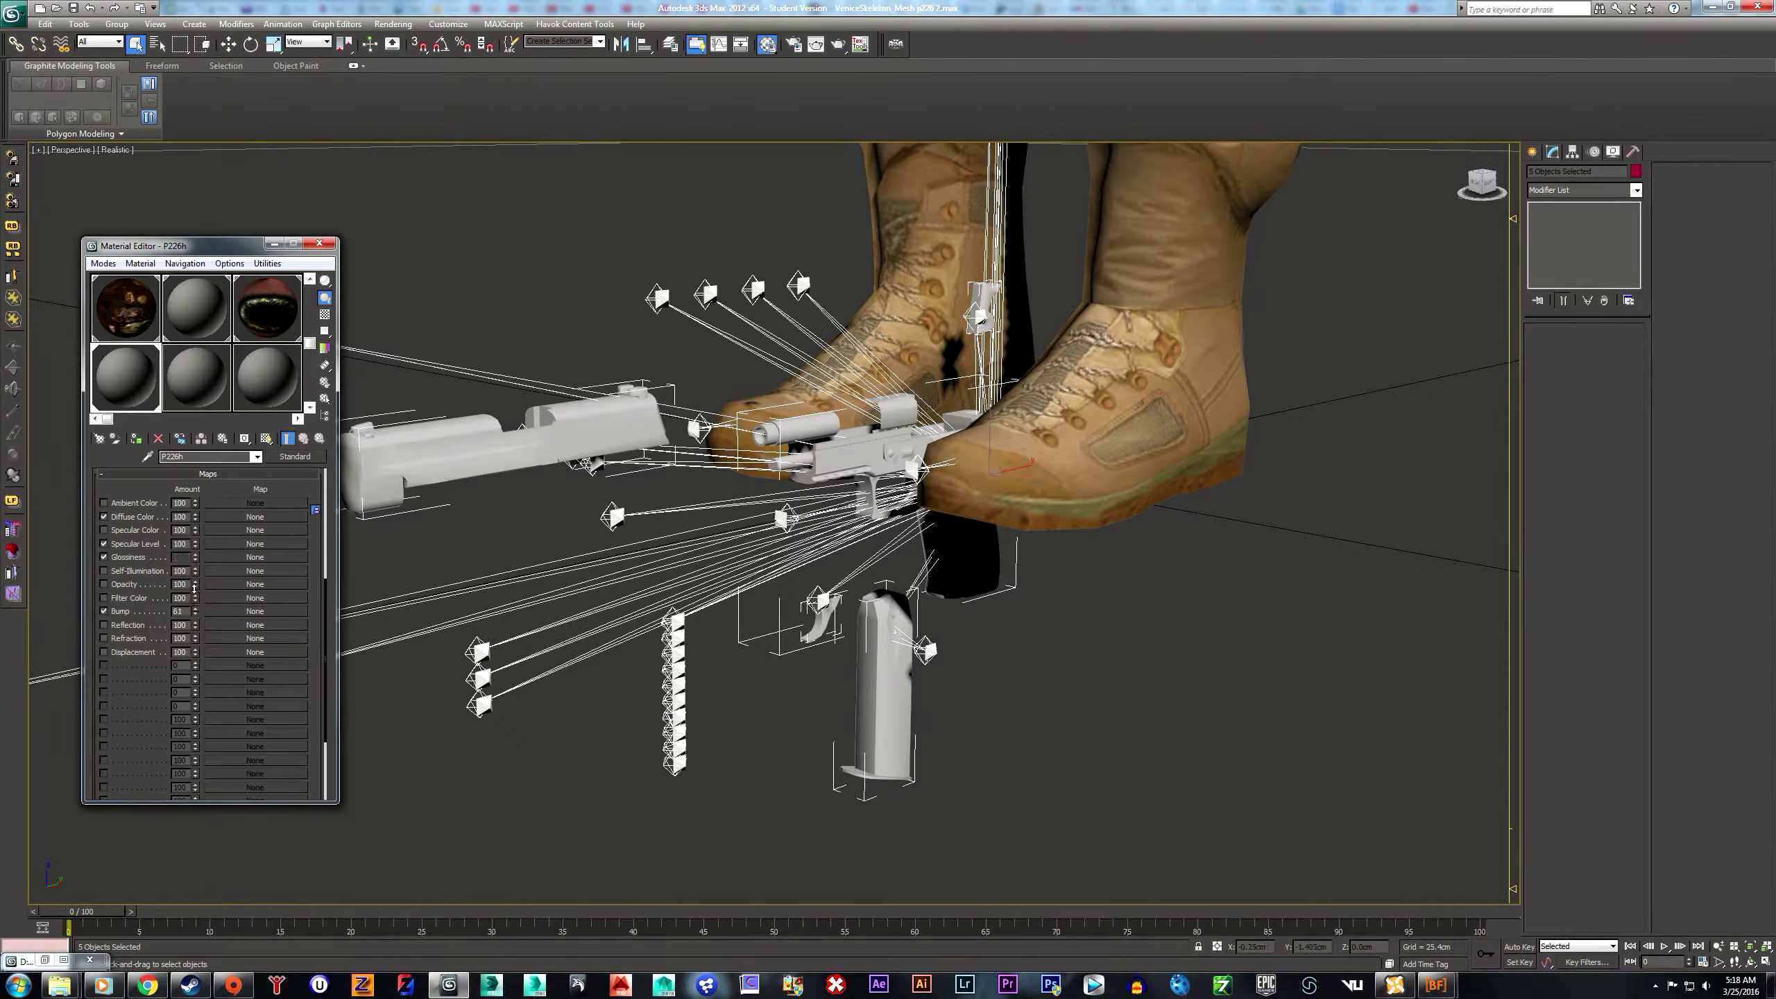
- Add a Bitmap to Diffuse Color and browse the S: drive to BF4 dump, bundles, res, gameplay, weapons
click(260, 517)
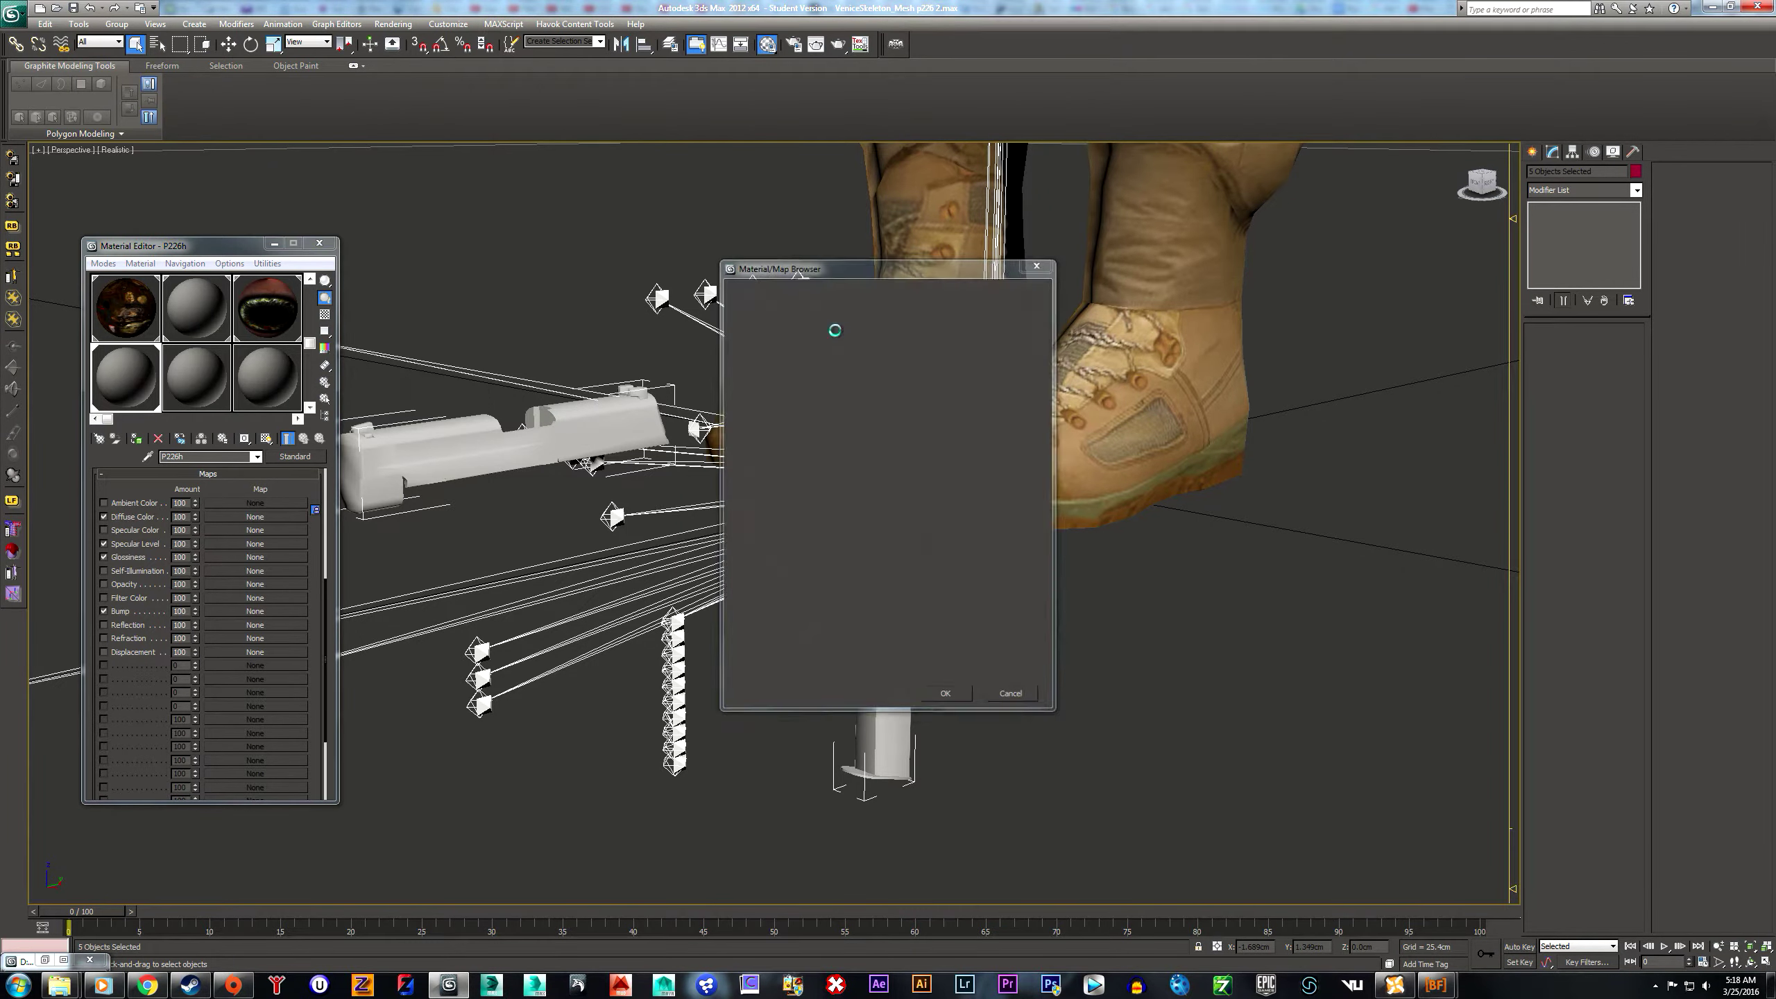
double_click(835, 330)
click(199, 56)
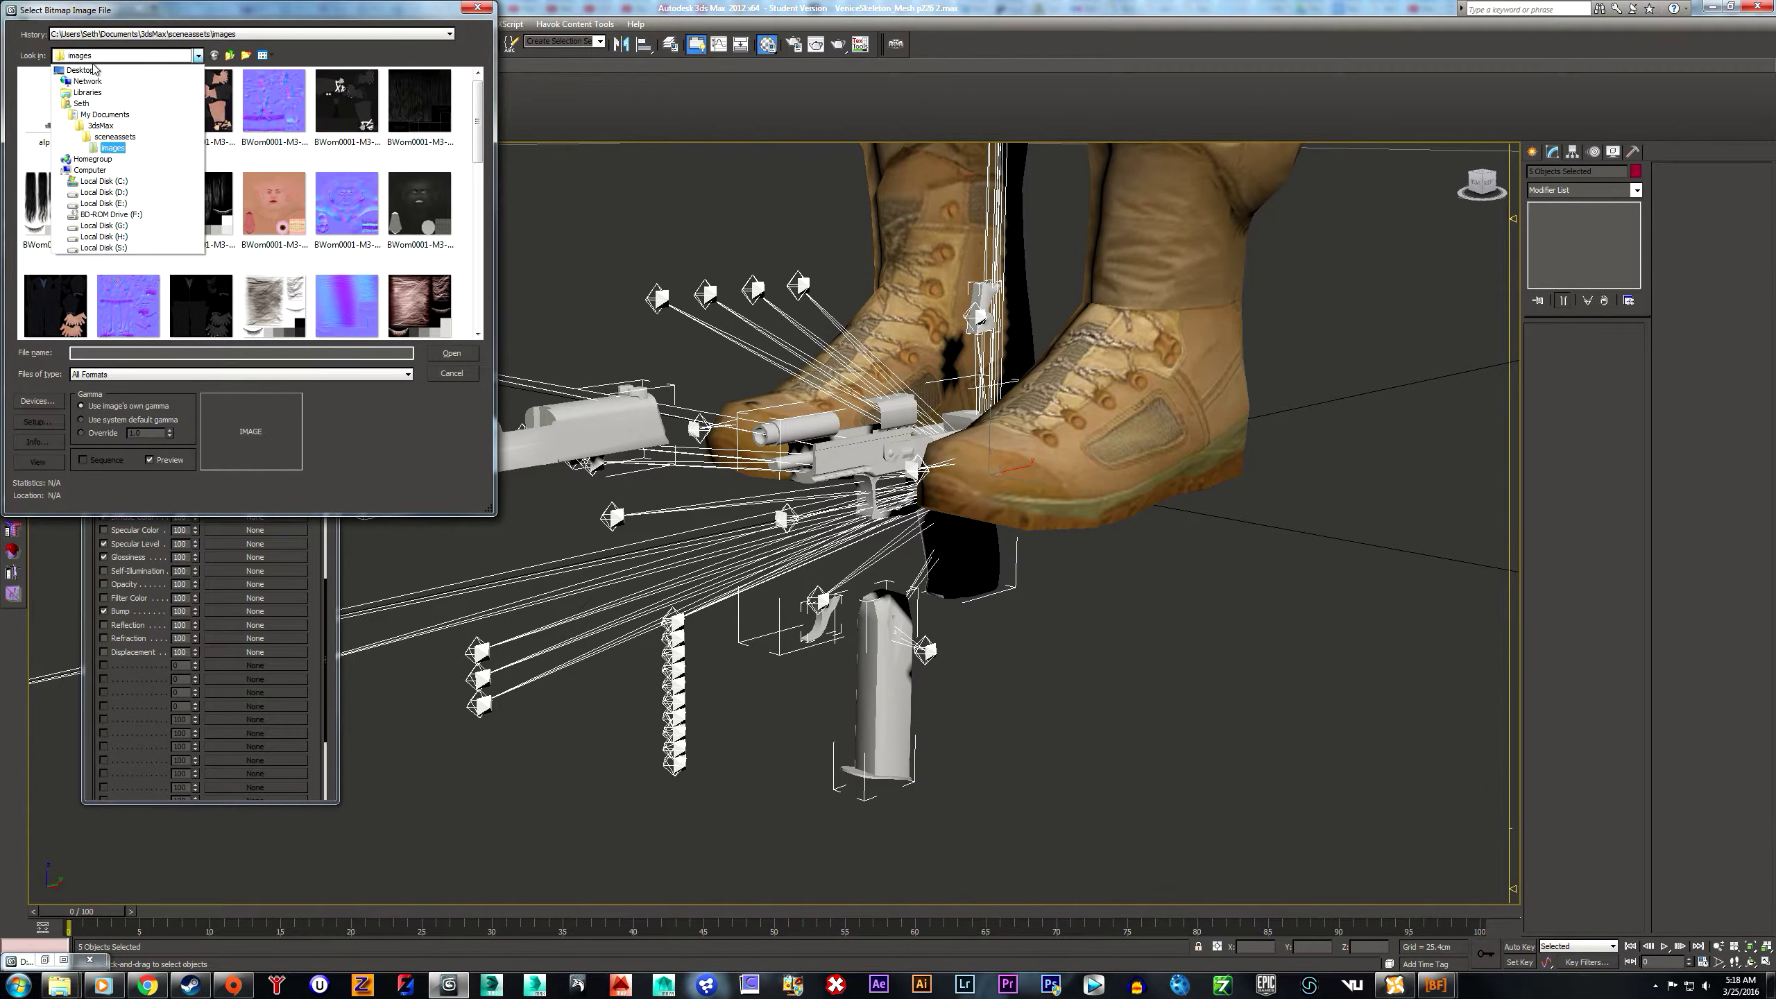
click(98, 248)
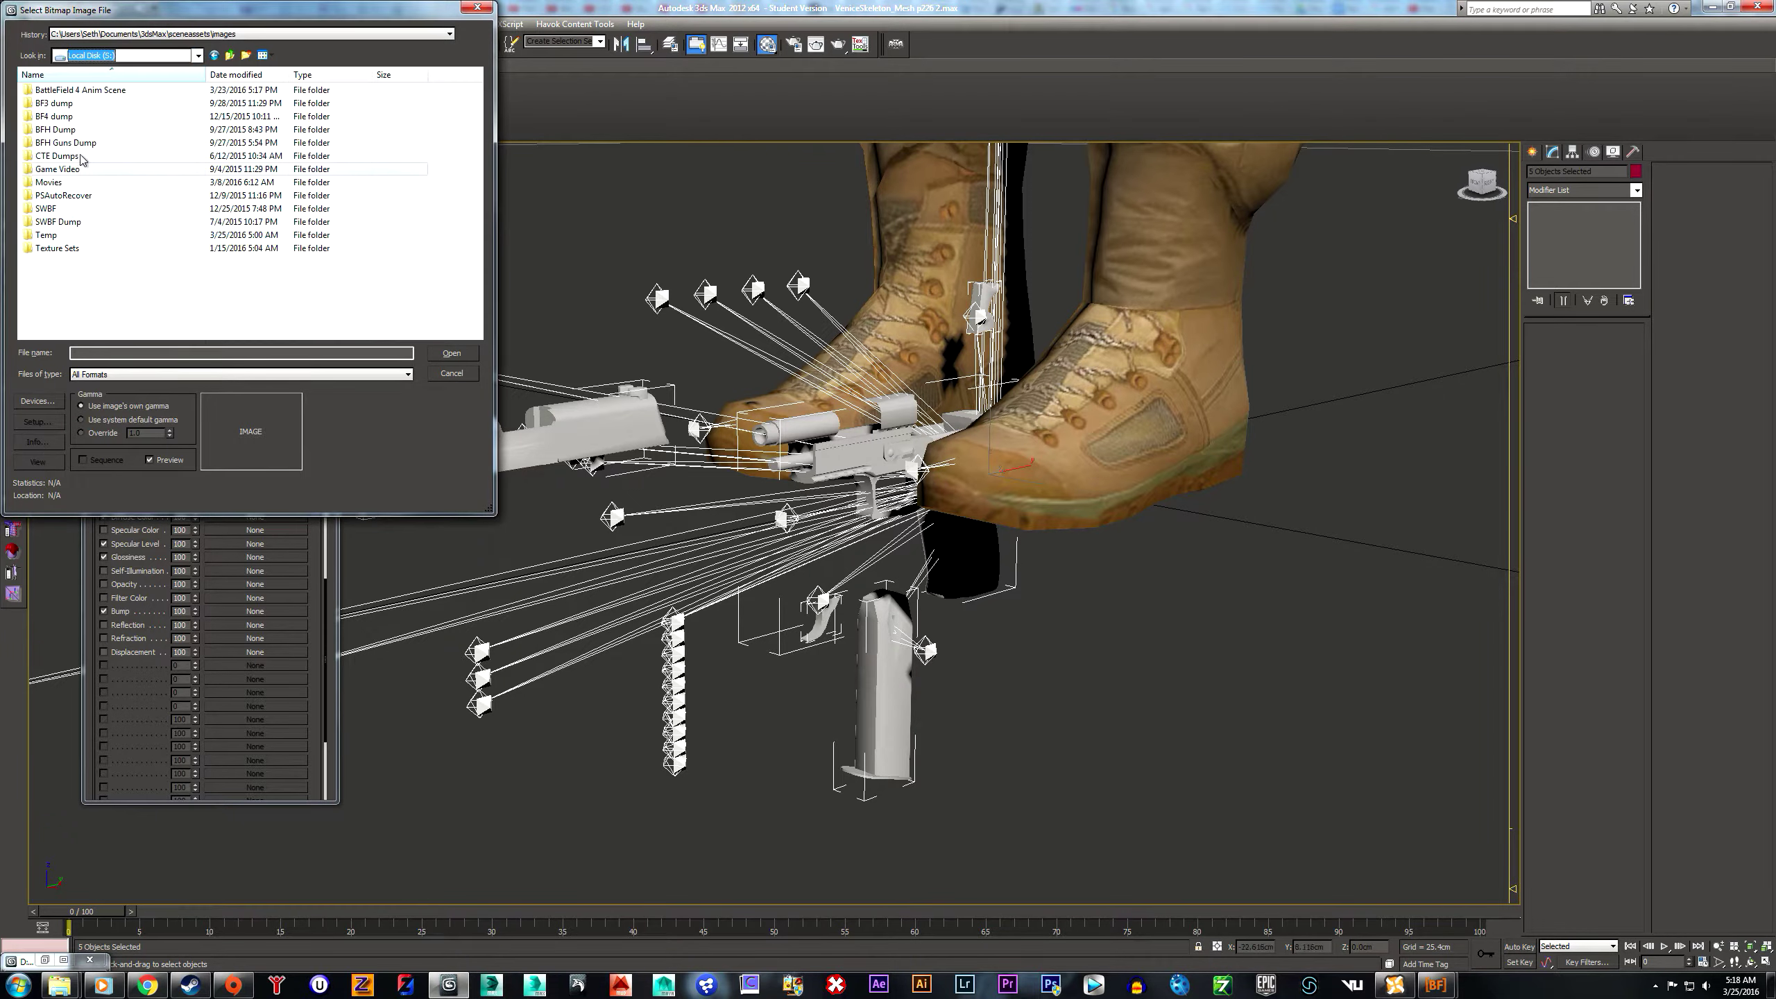
double_click(82, 120)
double_click(50, 103)
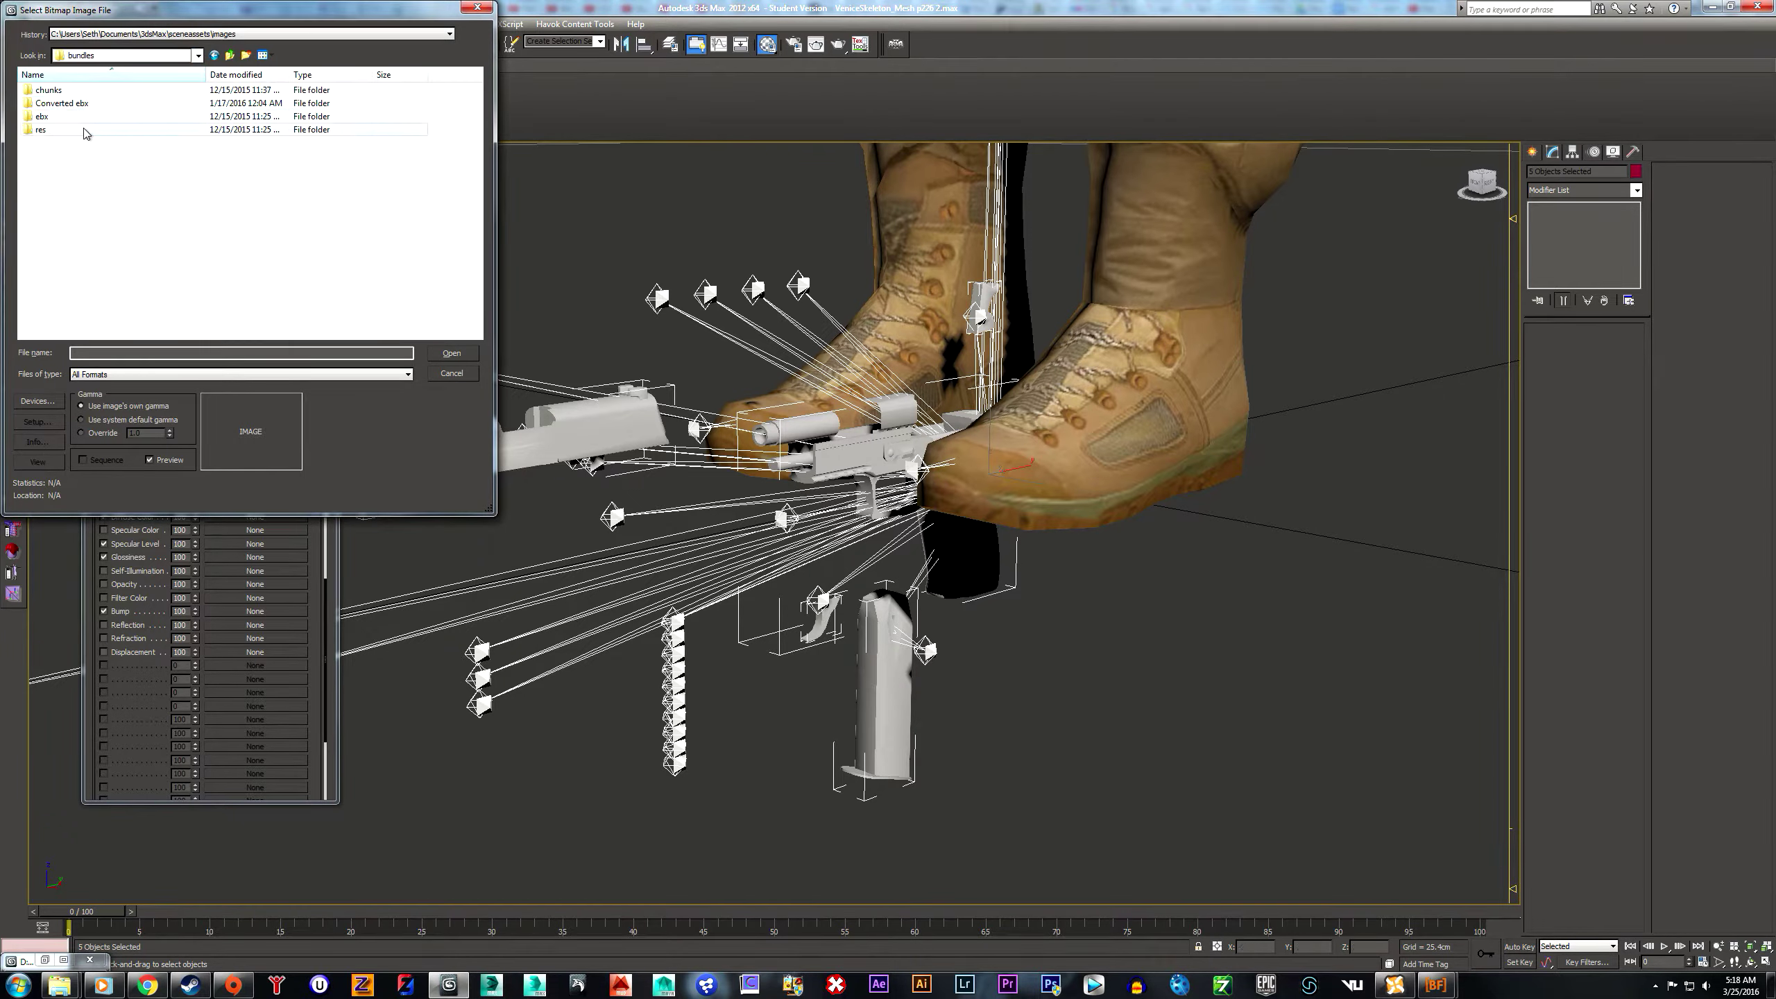
double_click(86, 132)
scroll(97, 210, down, 2)
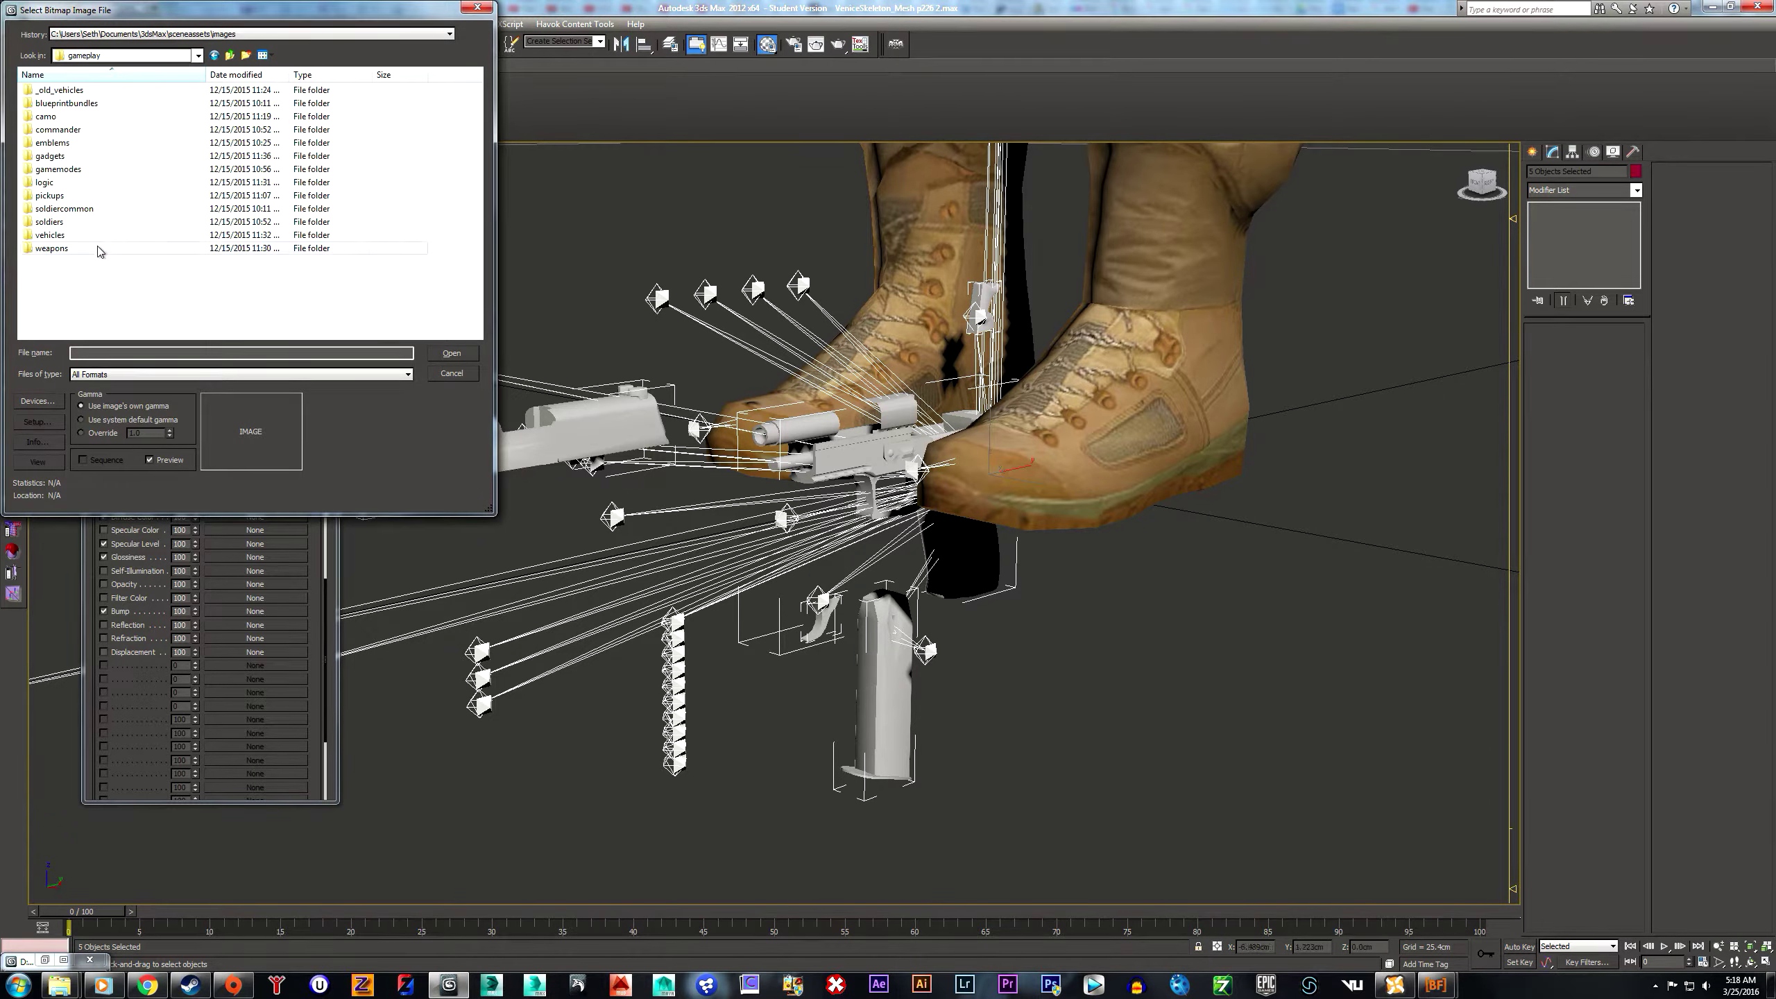
double_click(98, 247)
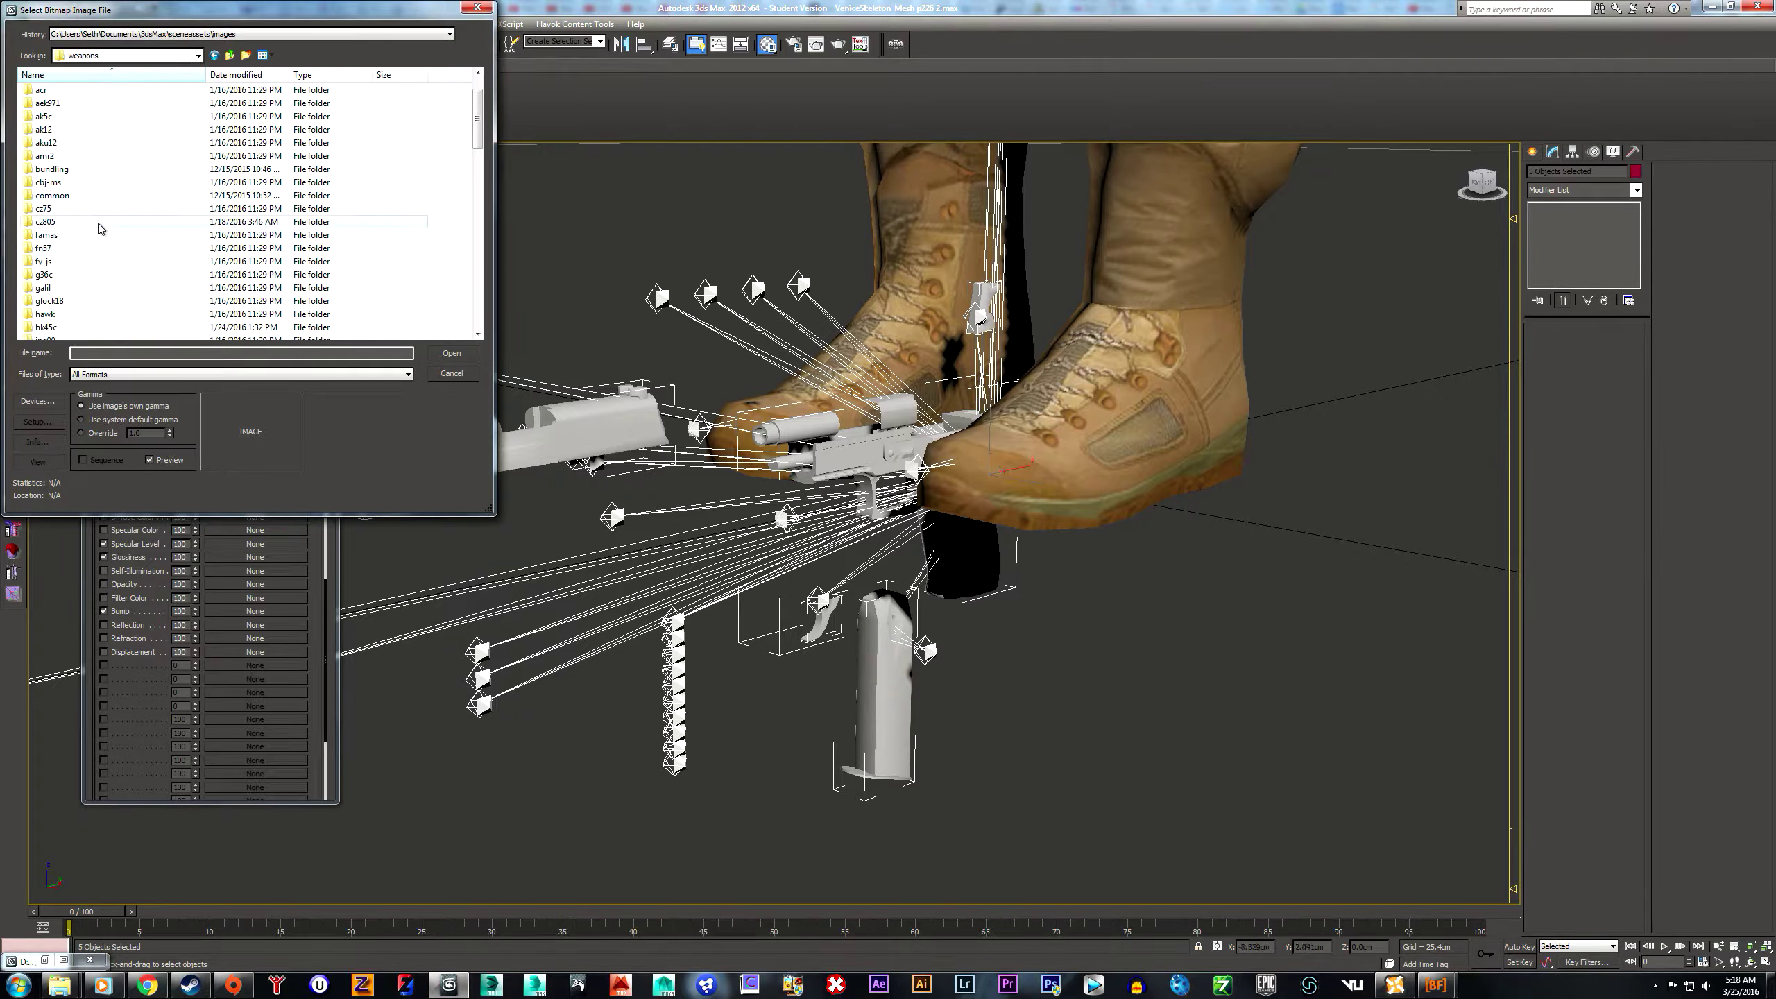
- Load p226_d.png from the p226 folder as the diffuse map and show the textured material in the viewport
scroll(100, 238, down, 20)
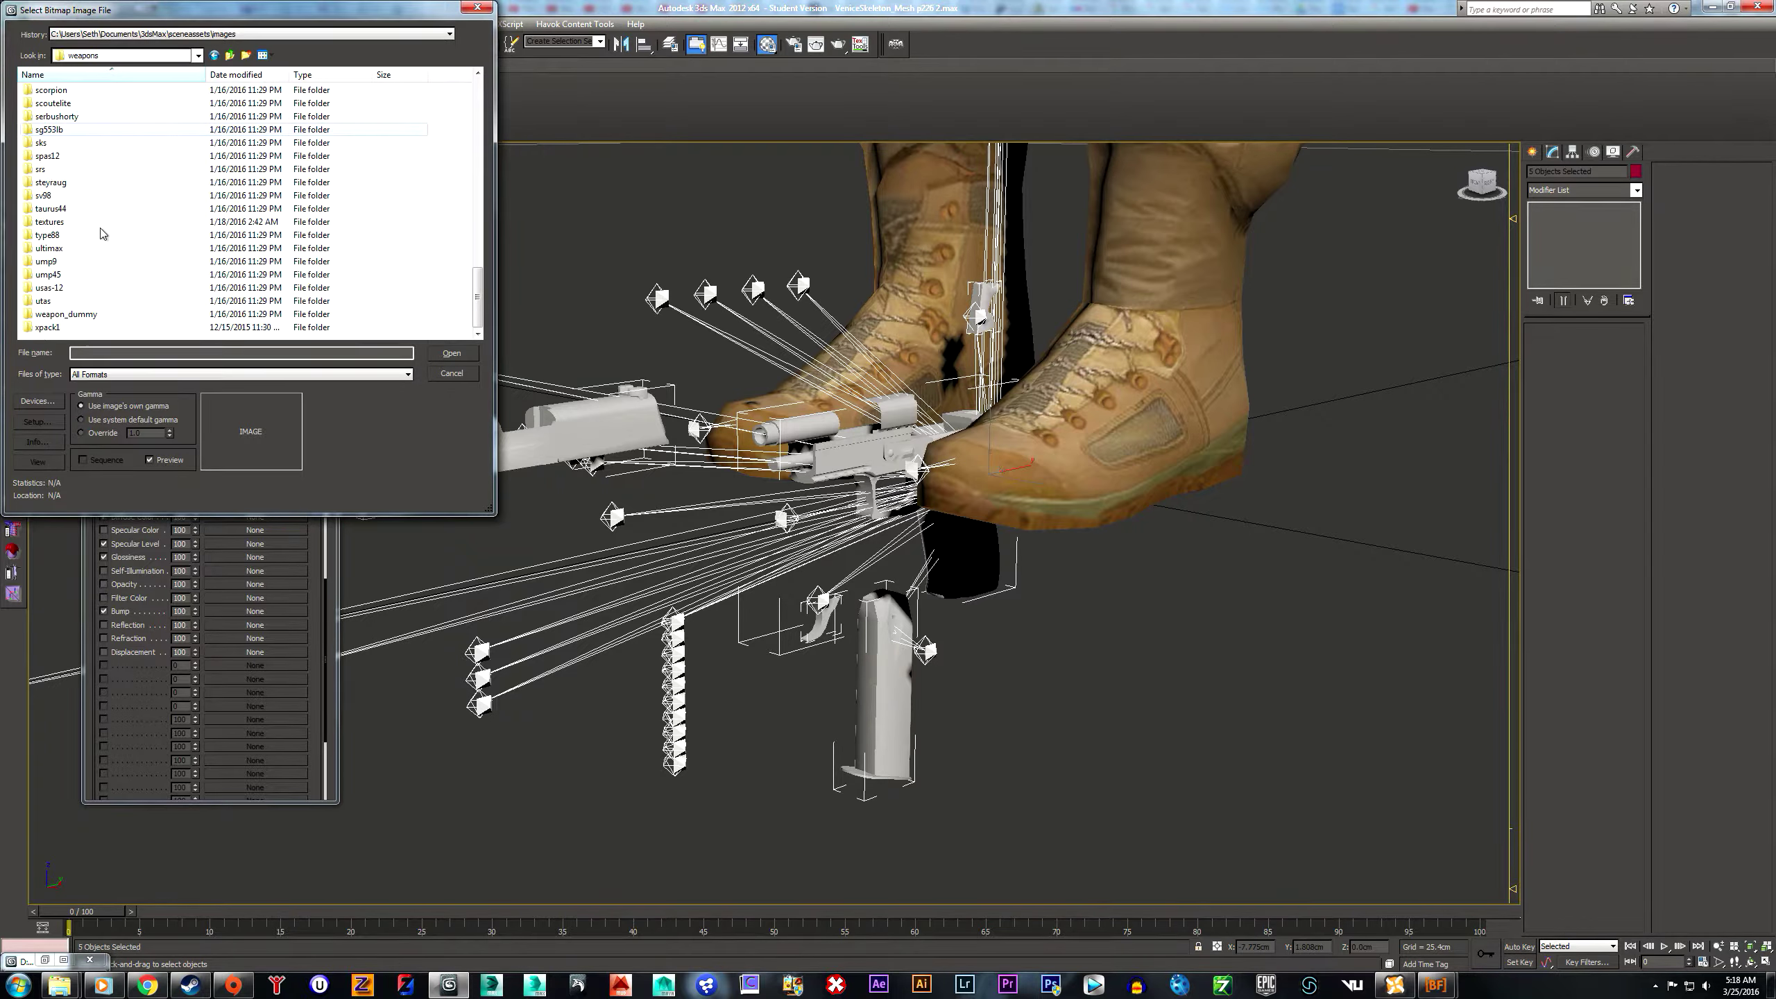
scroll(82, 182, up, 3)
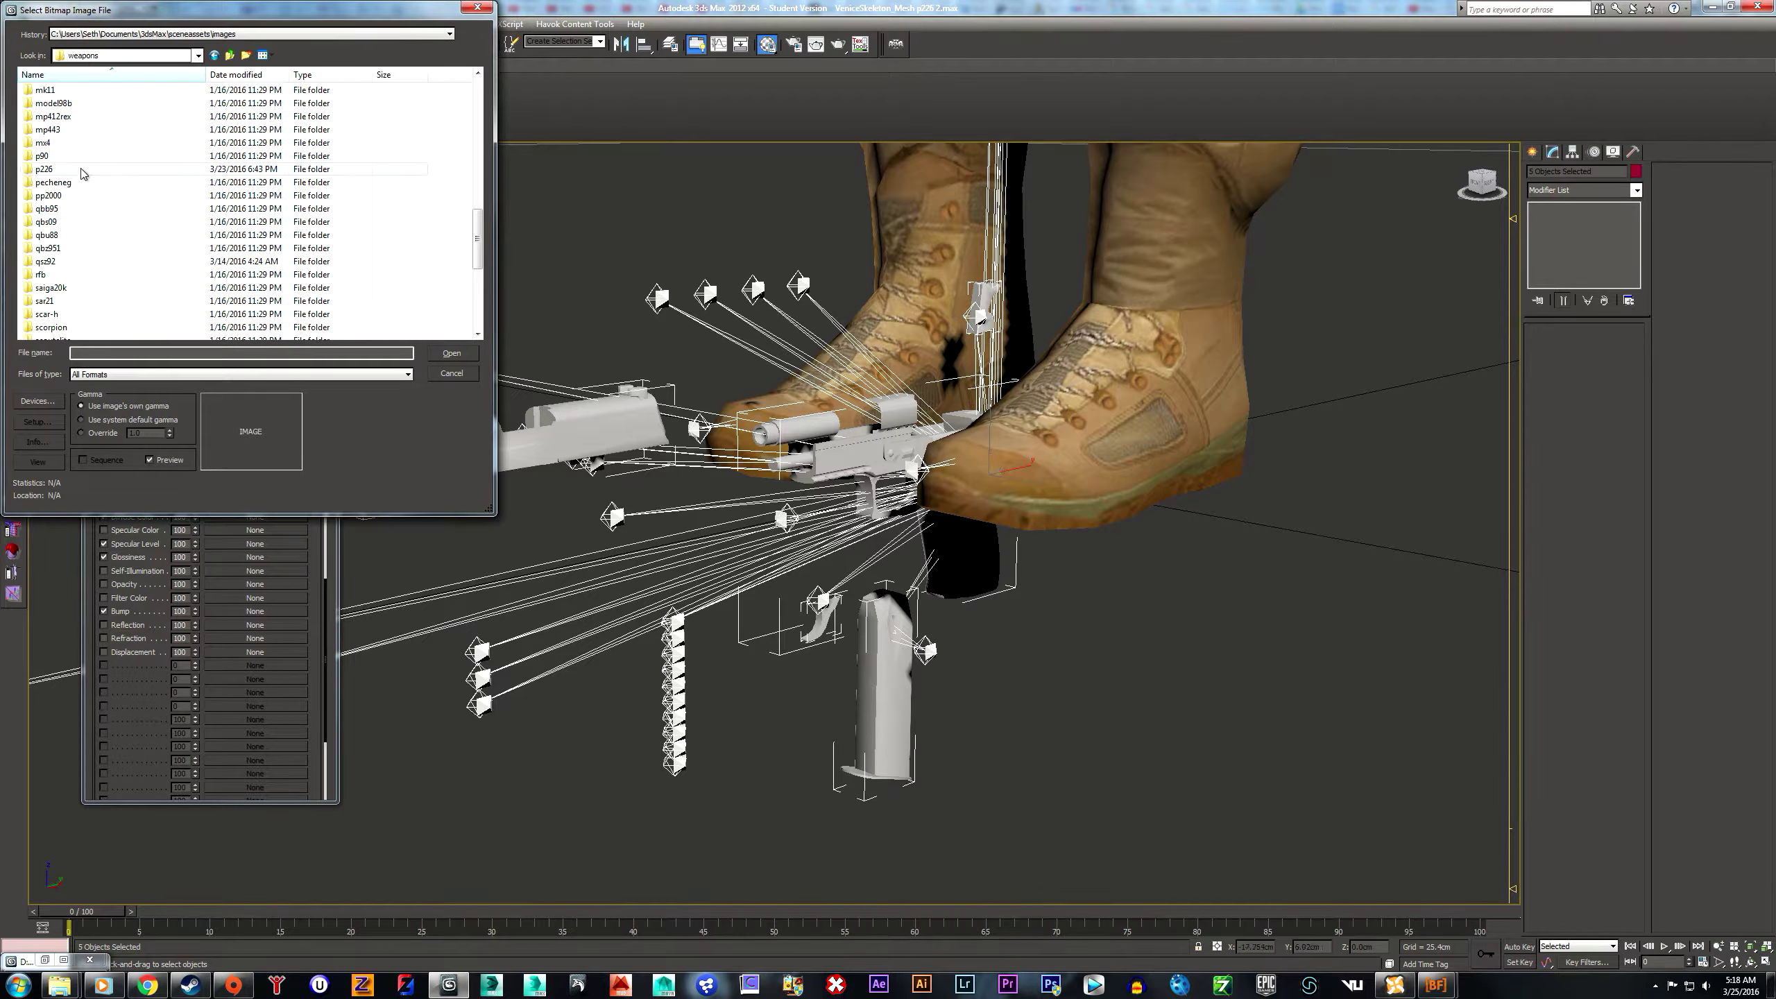
double_click(82, 175)
click(81, 117)
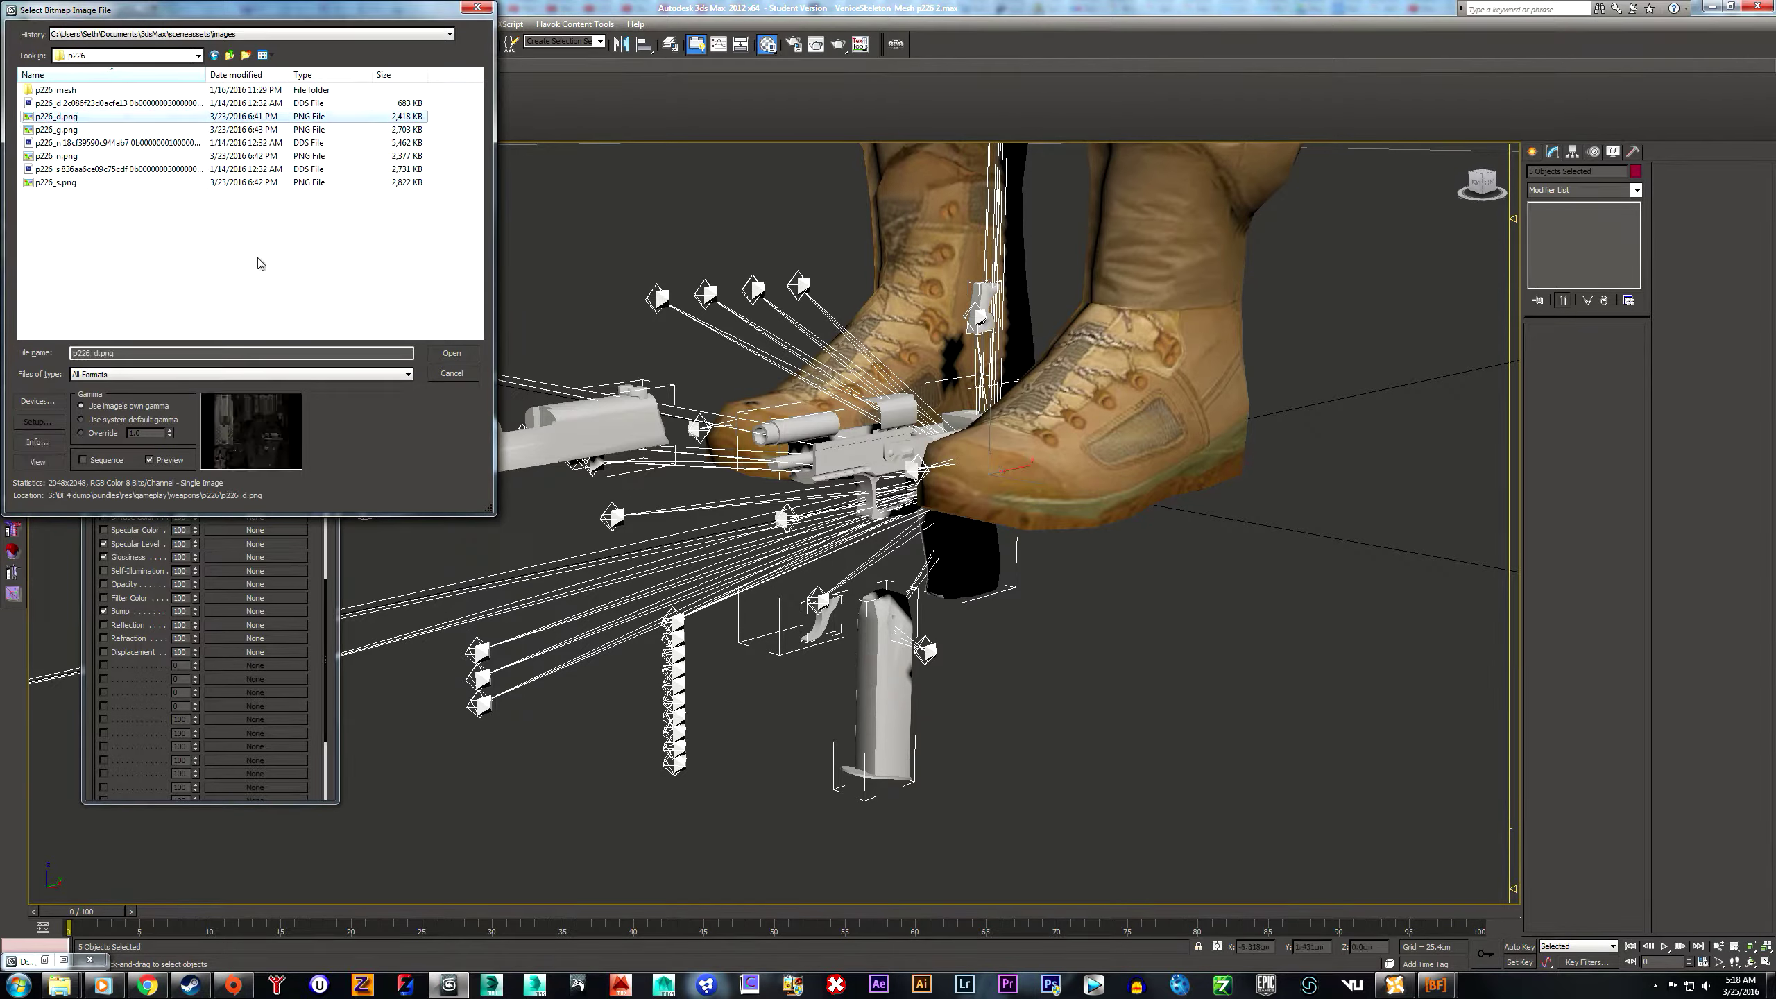
click(451, 353)
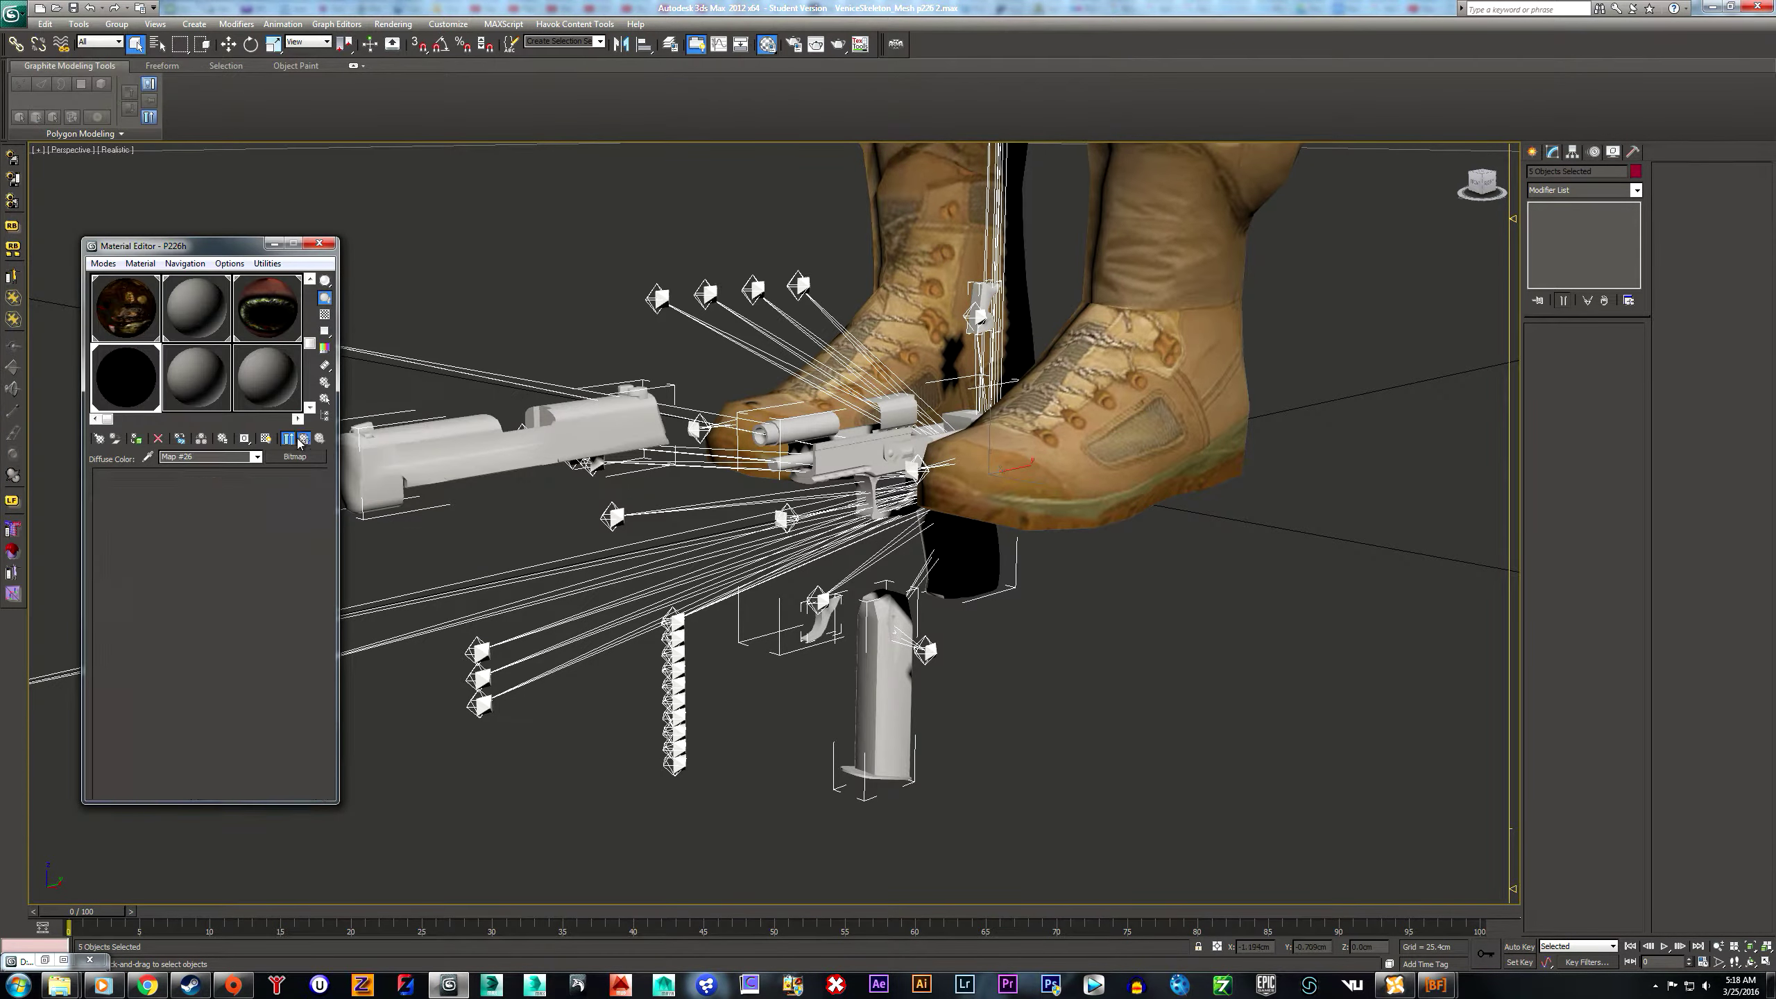
click(266, 438)
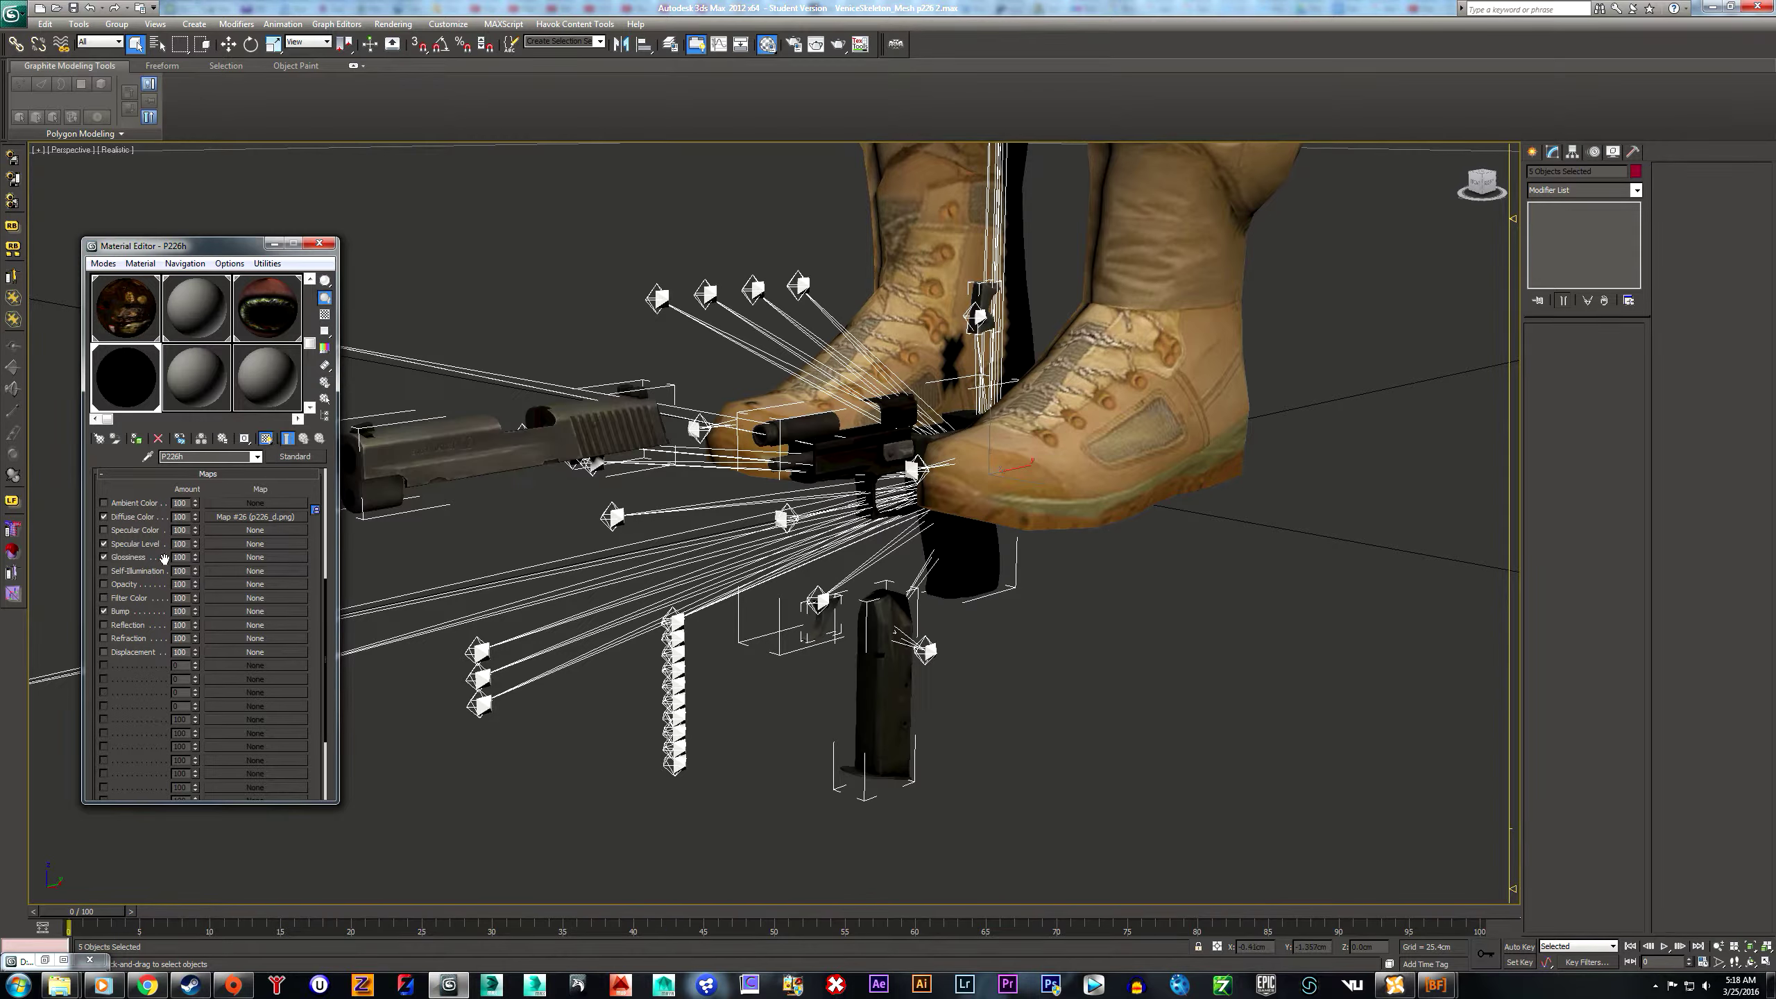
- Load p226_s.png from the p226 folder as the Specular Level map of the P226h material
click(215, 544)
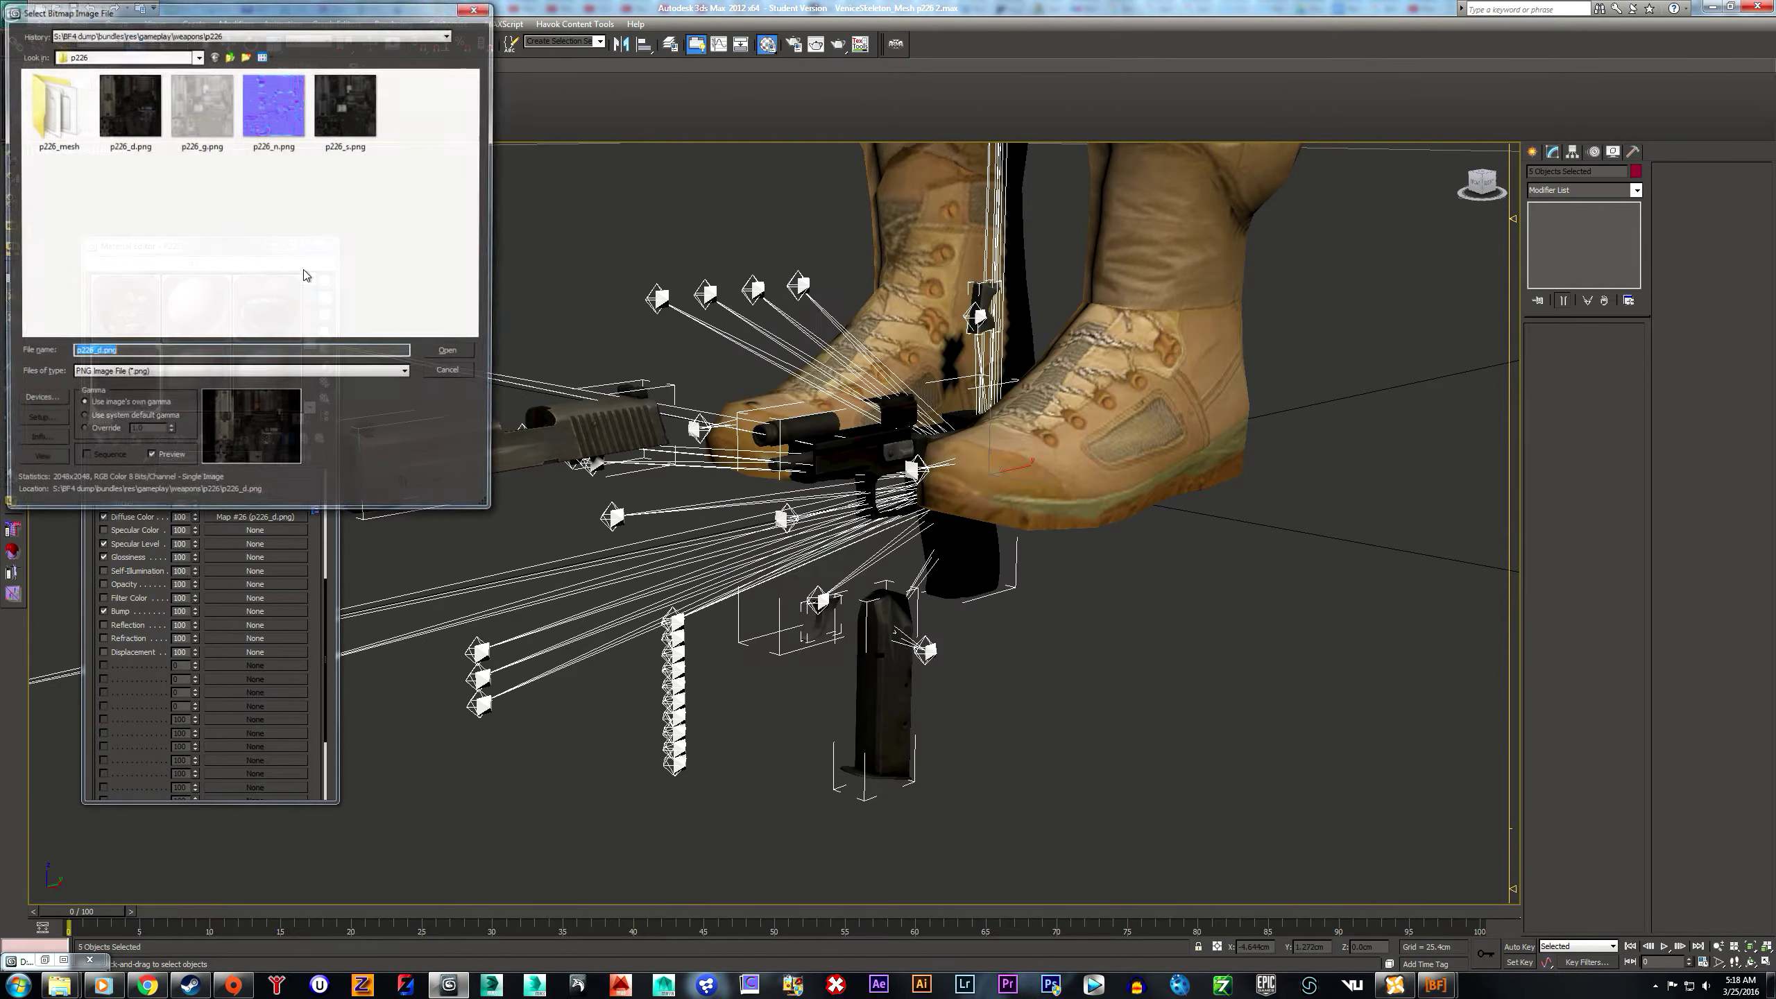
click(347, 105)
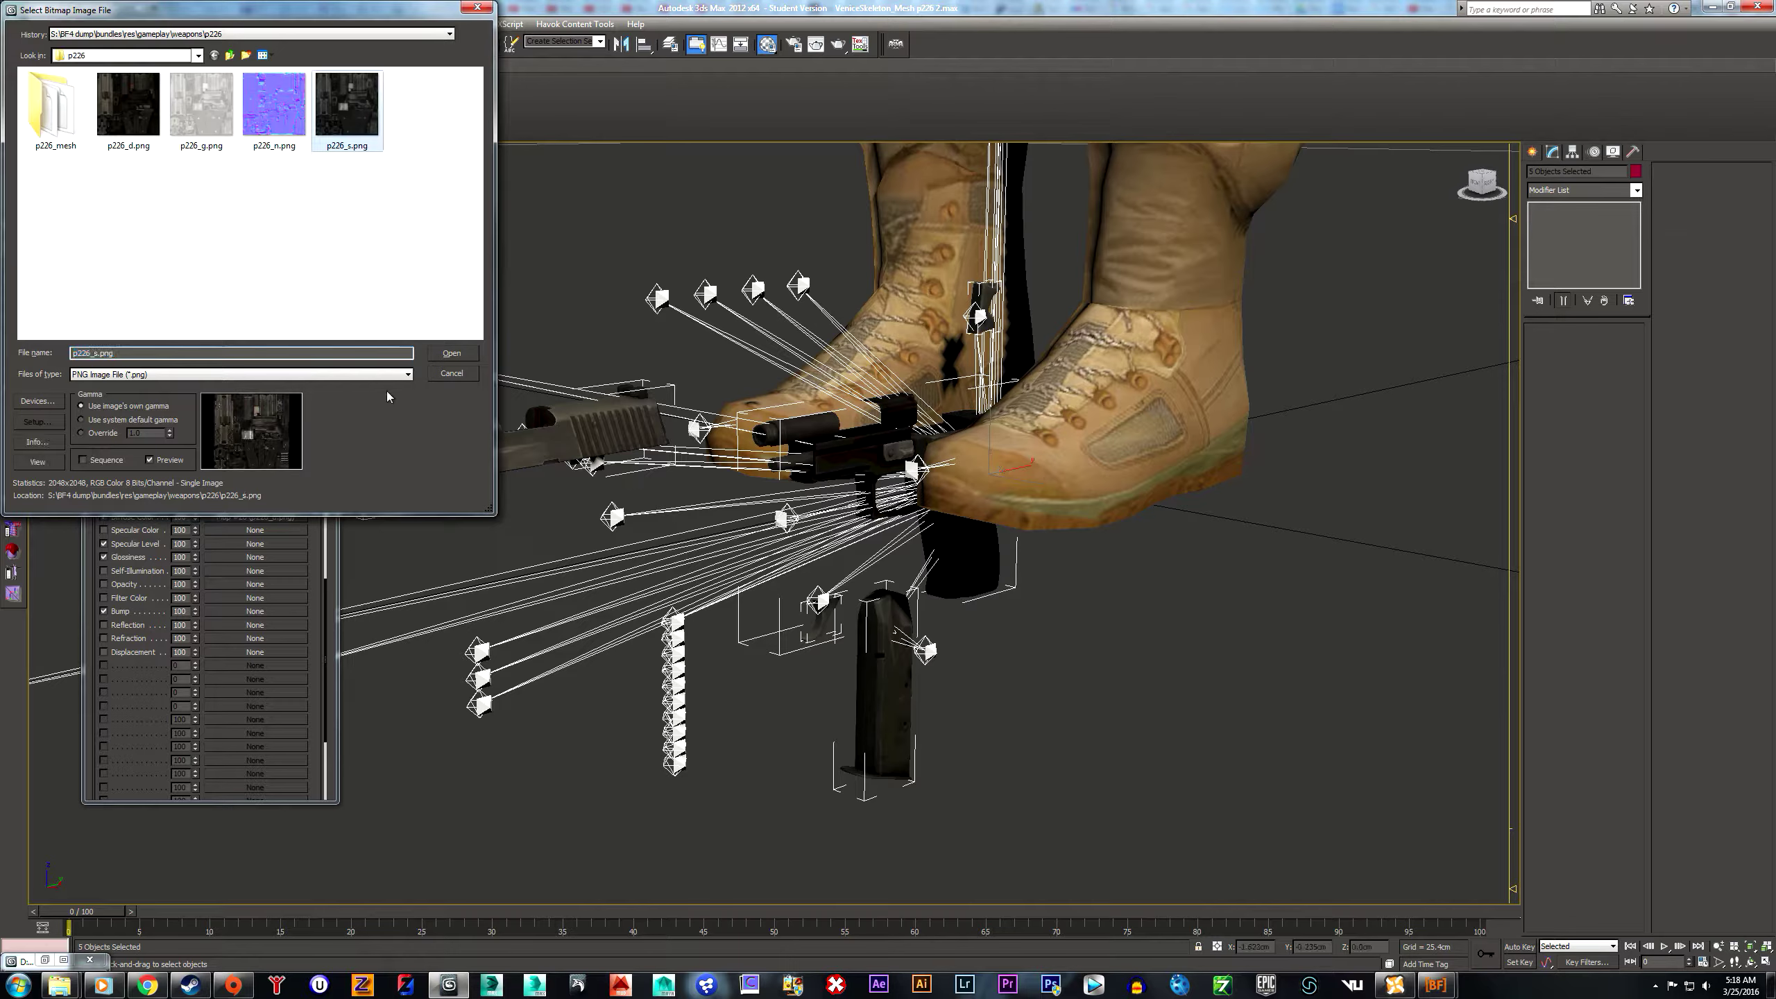
click(451, 353)
click(304, 439)
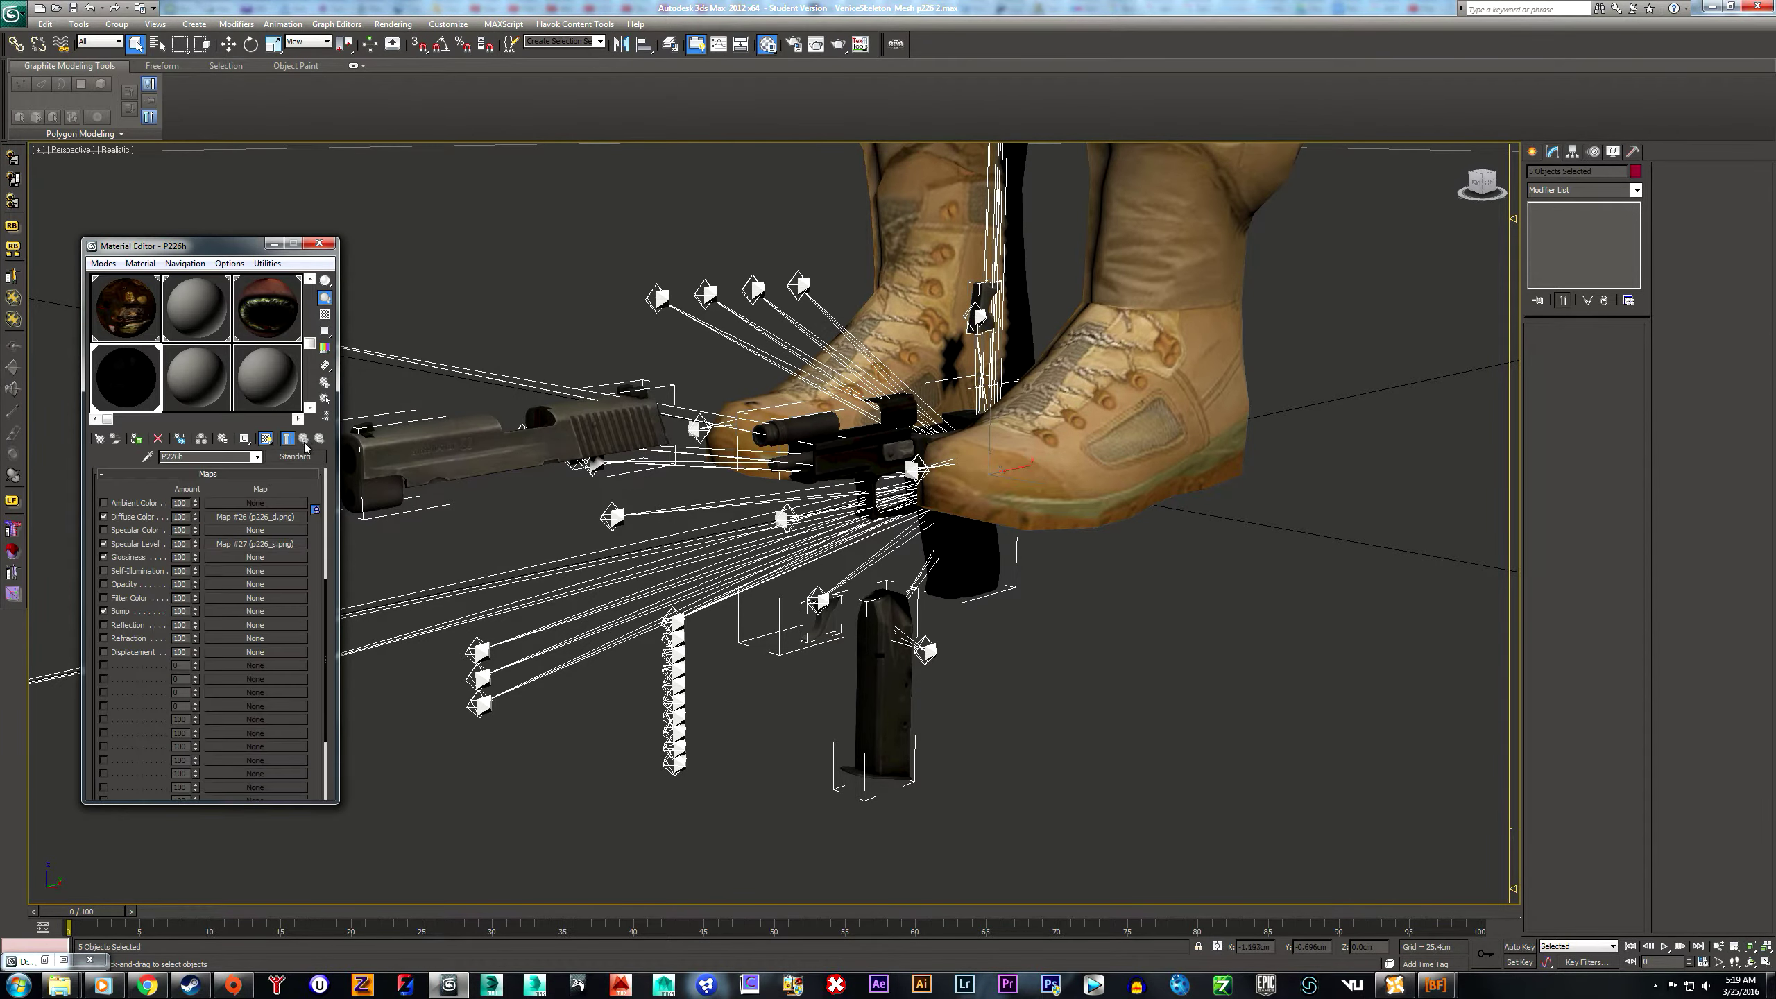
- Add a Bitmap to Glossiness using p226_g.png and return to the P226h material's maps
click(241, 557)
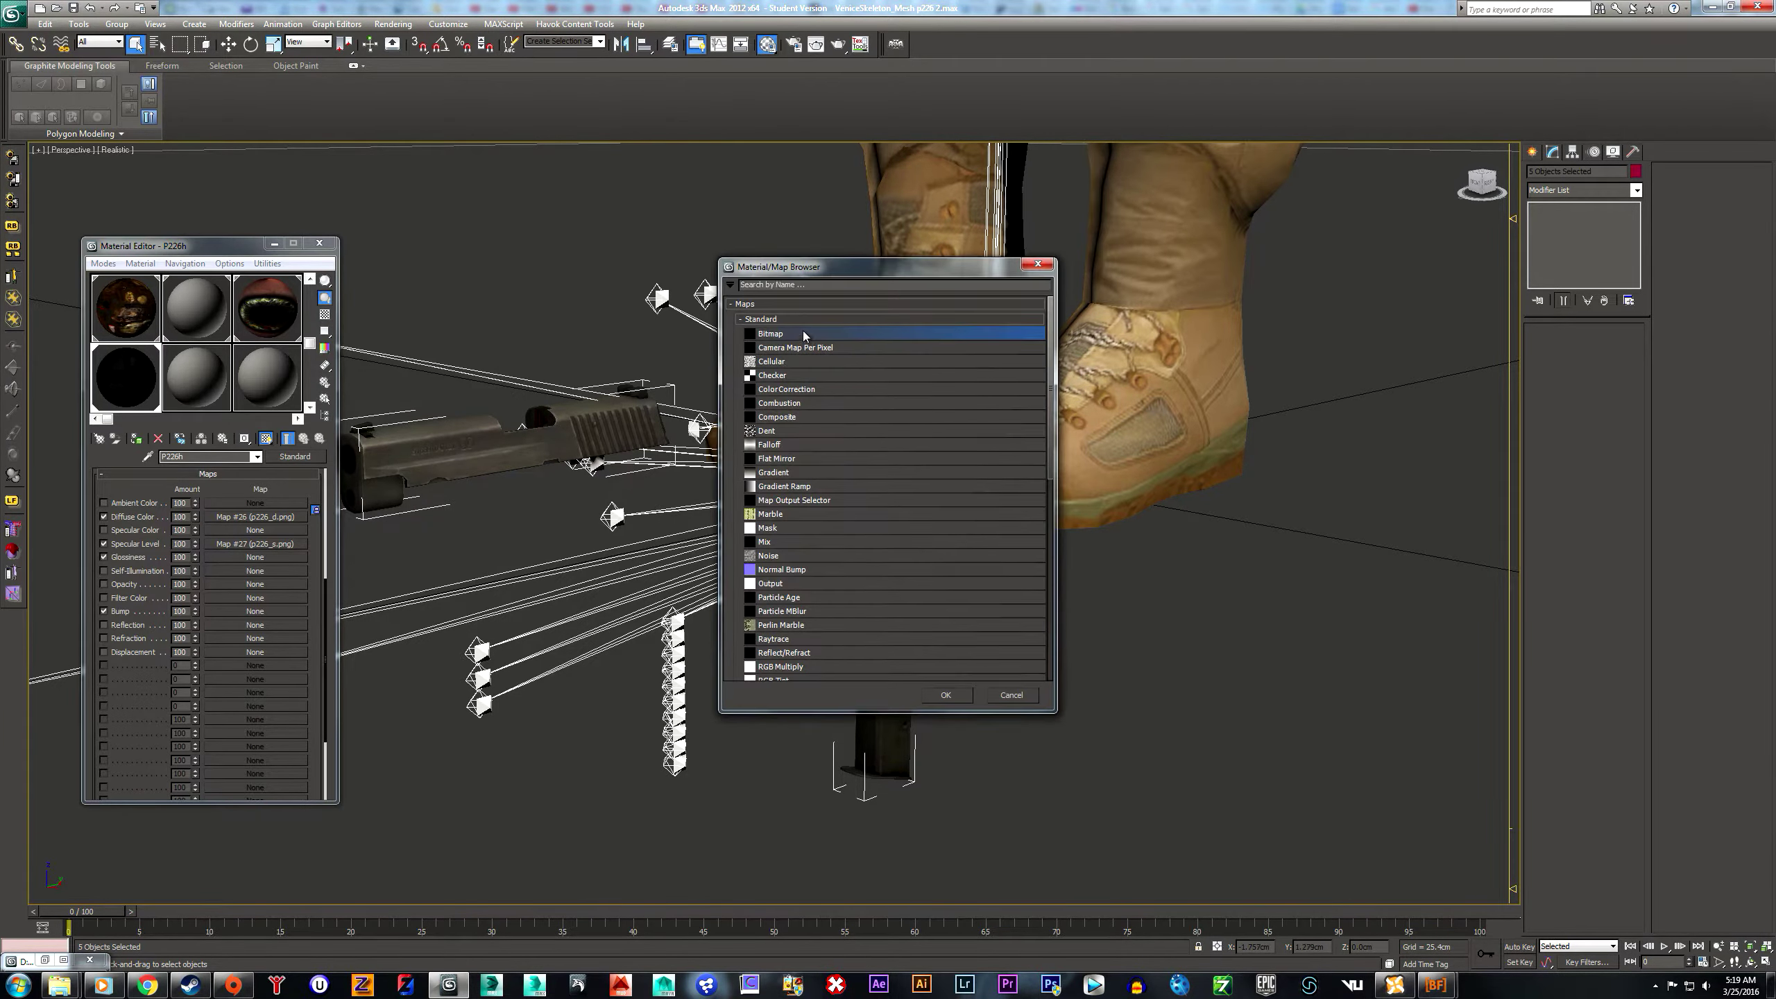
double_click(802, 330)
click(201, 105)
click(449, 353)
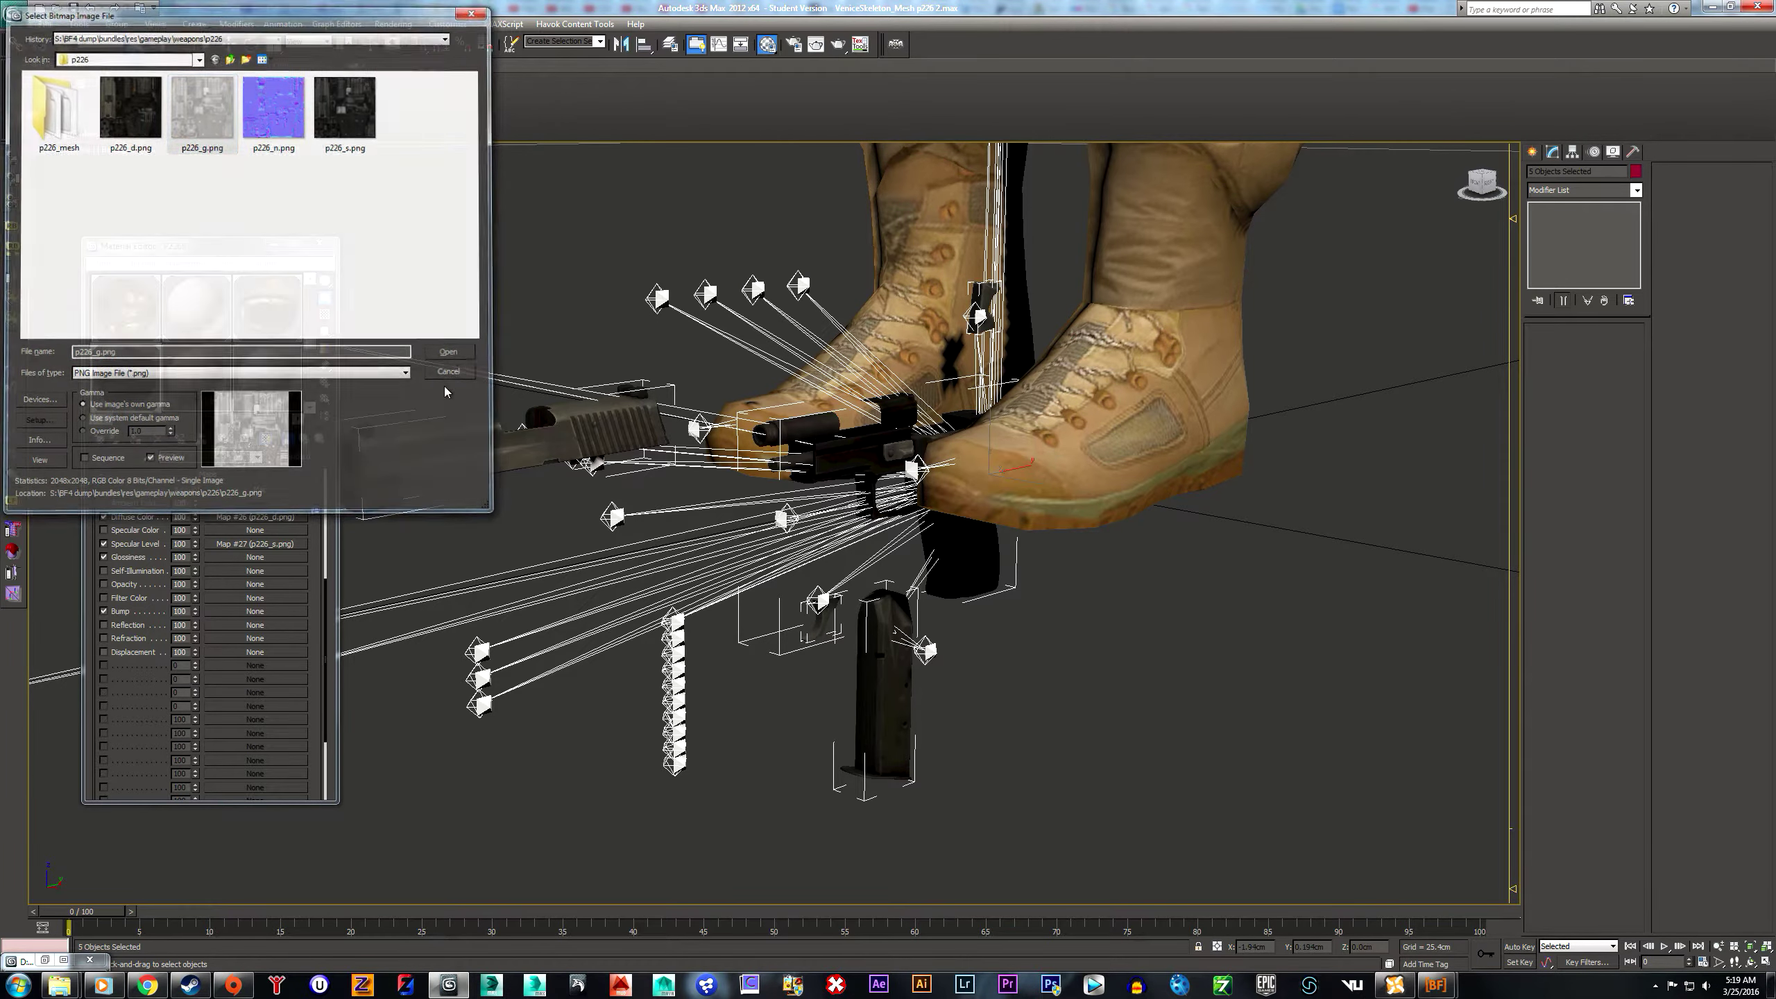
click(307, 438)
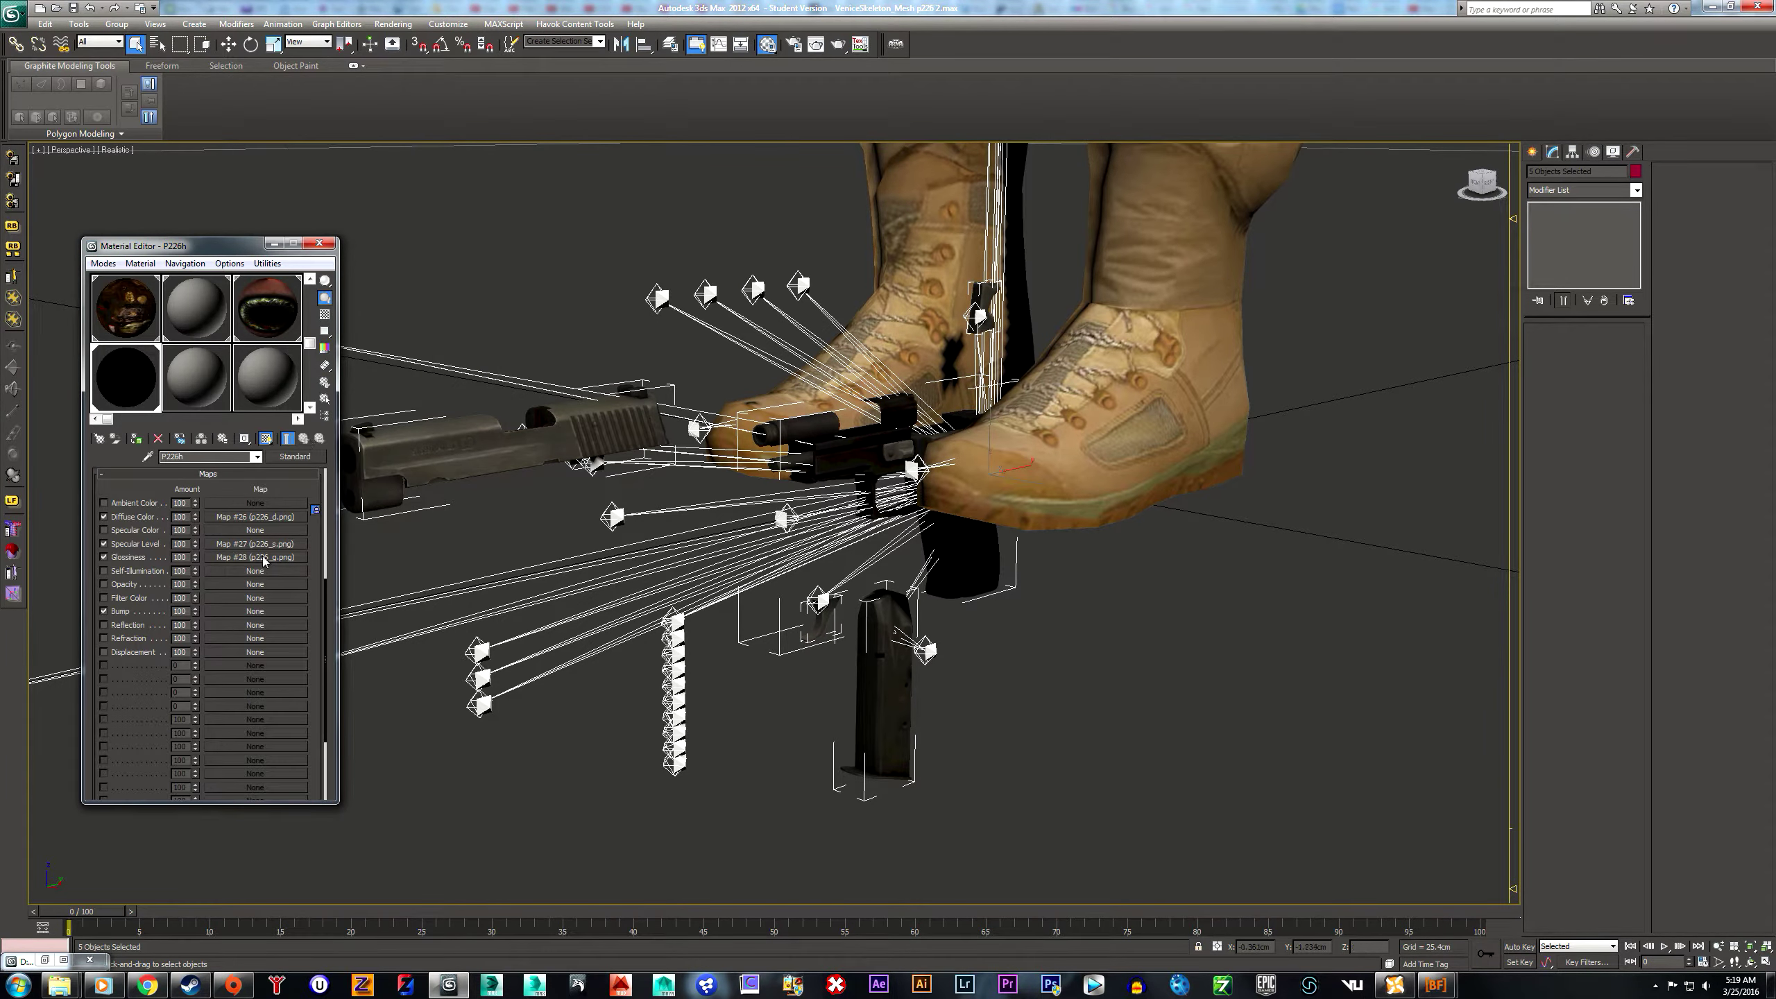
- Assign a Normal Bump map to Bump with p226_n.png as its normal bitmap, and return to the P226h maps
click(255, 611)
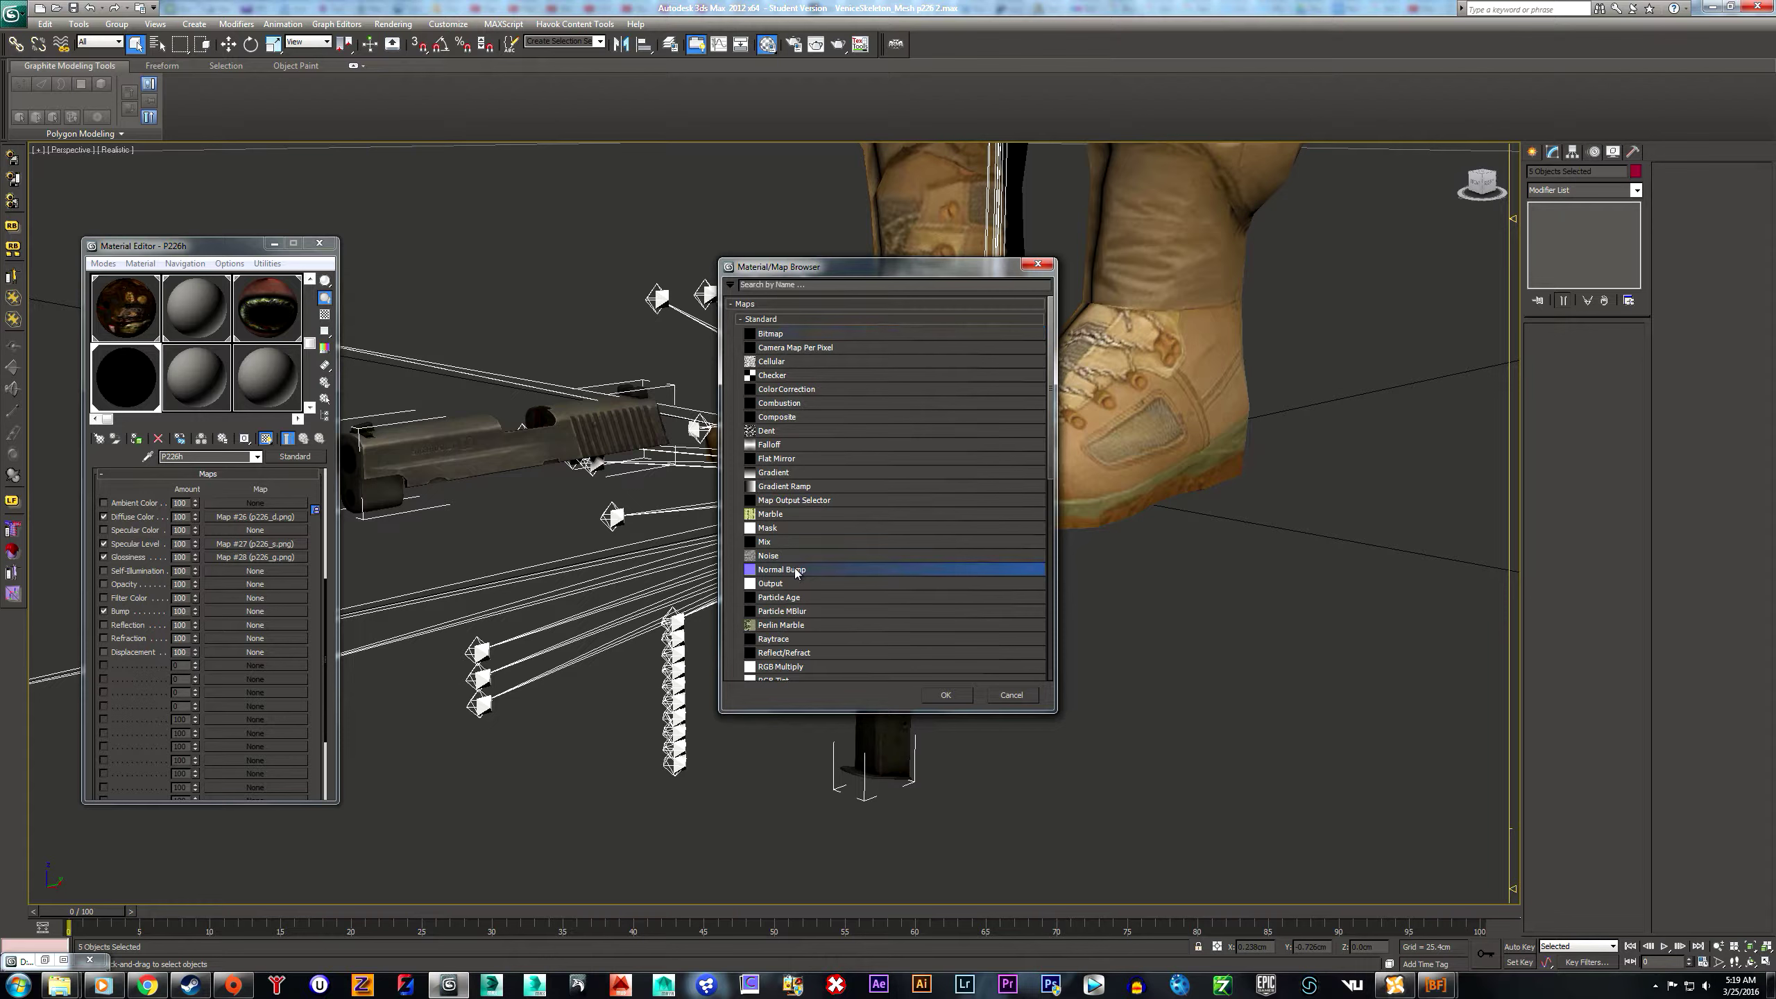
double_click(784, 564)
click(210, 496)
double_click(773, 336)
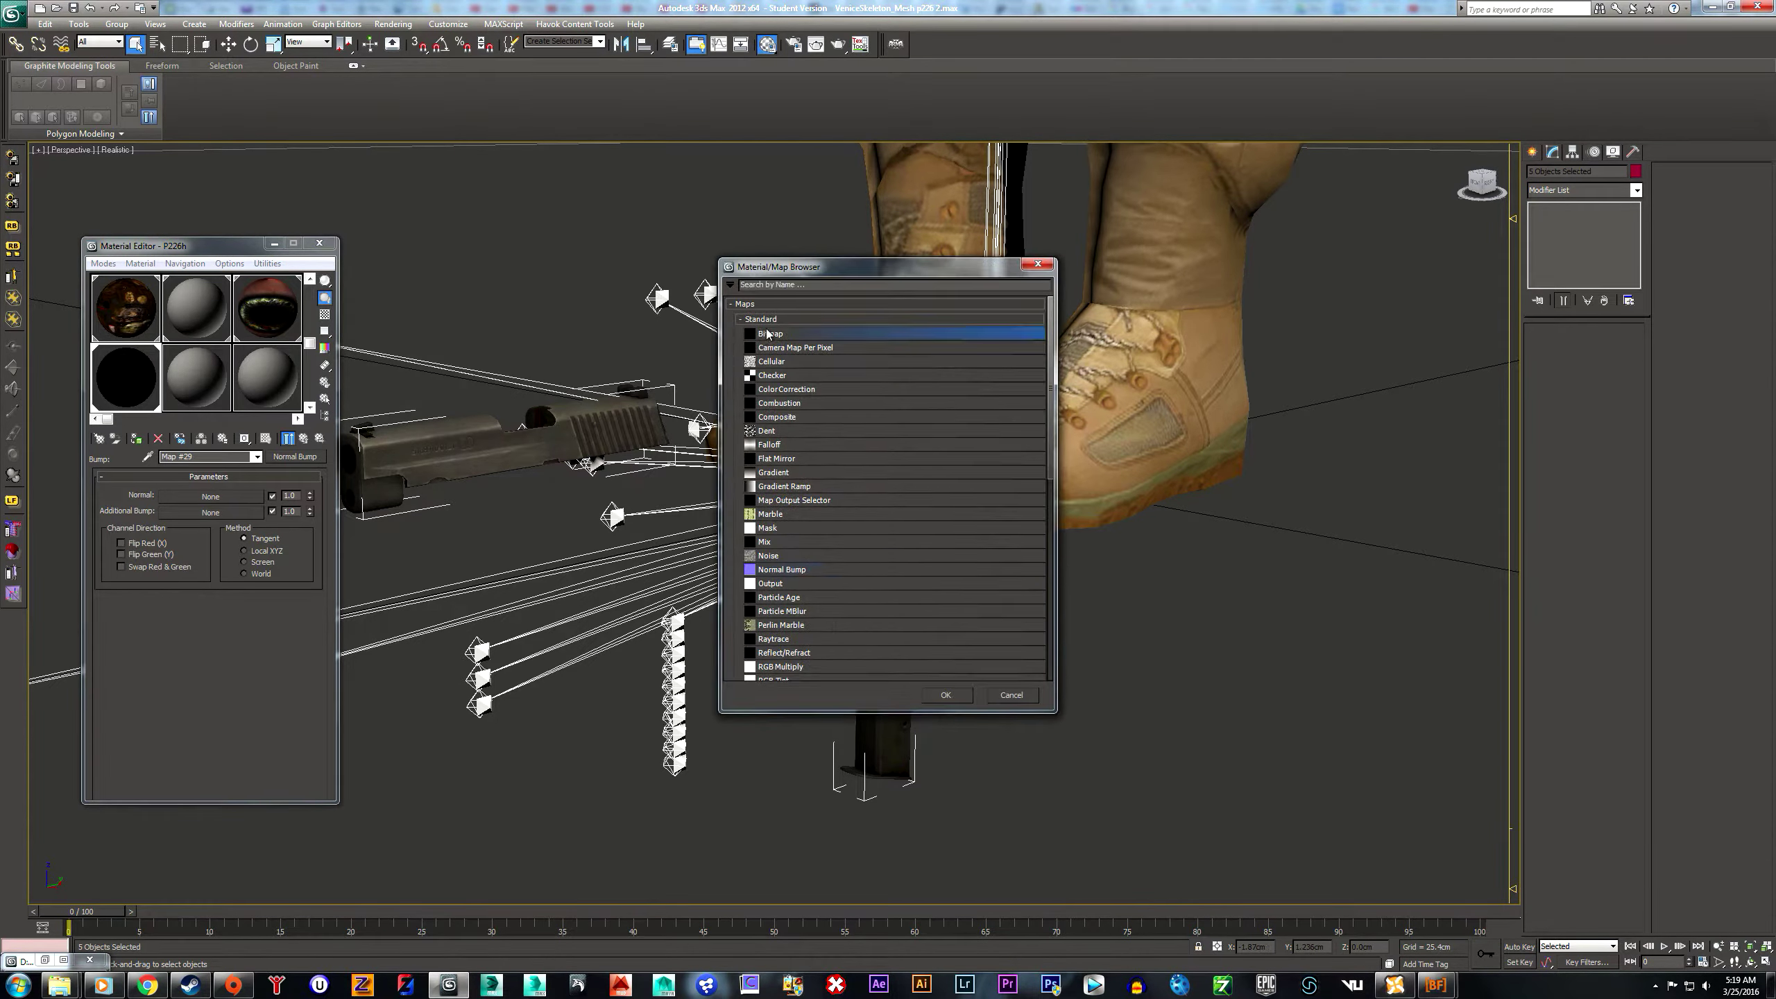
double_click(274, 104)
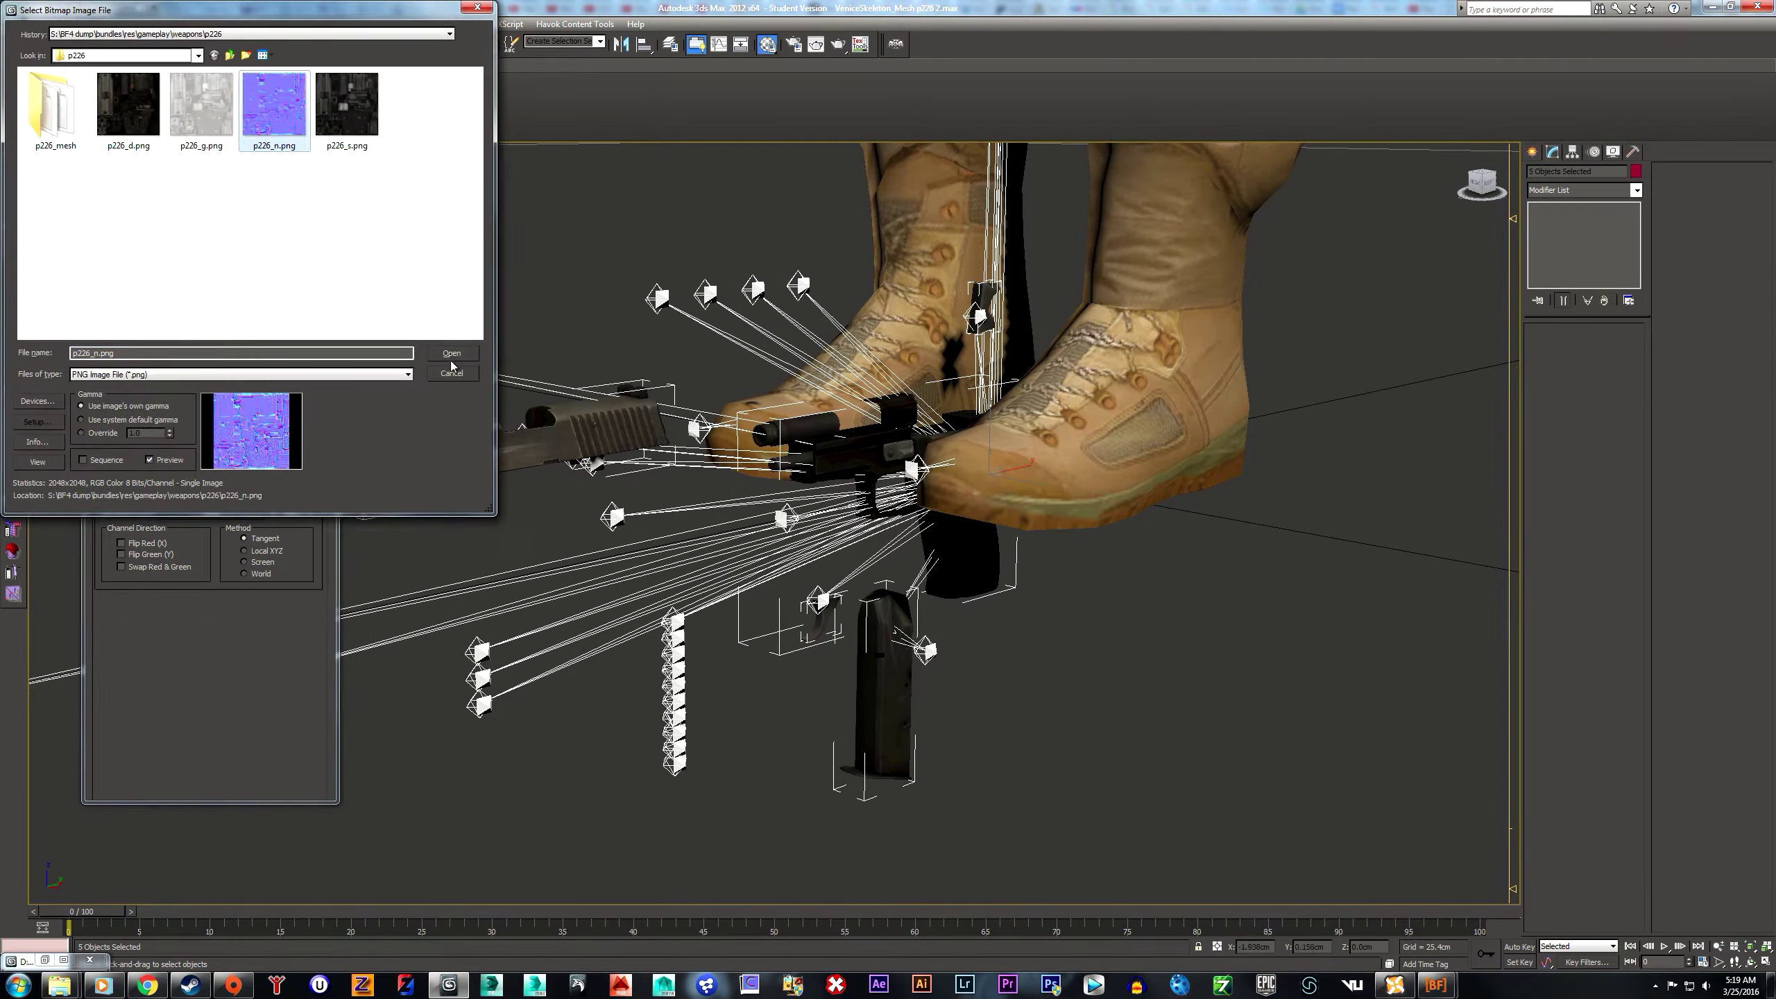
click(304, 438)
click(304, 438)
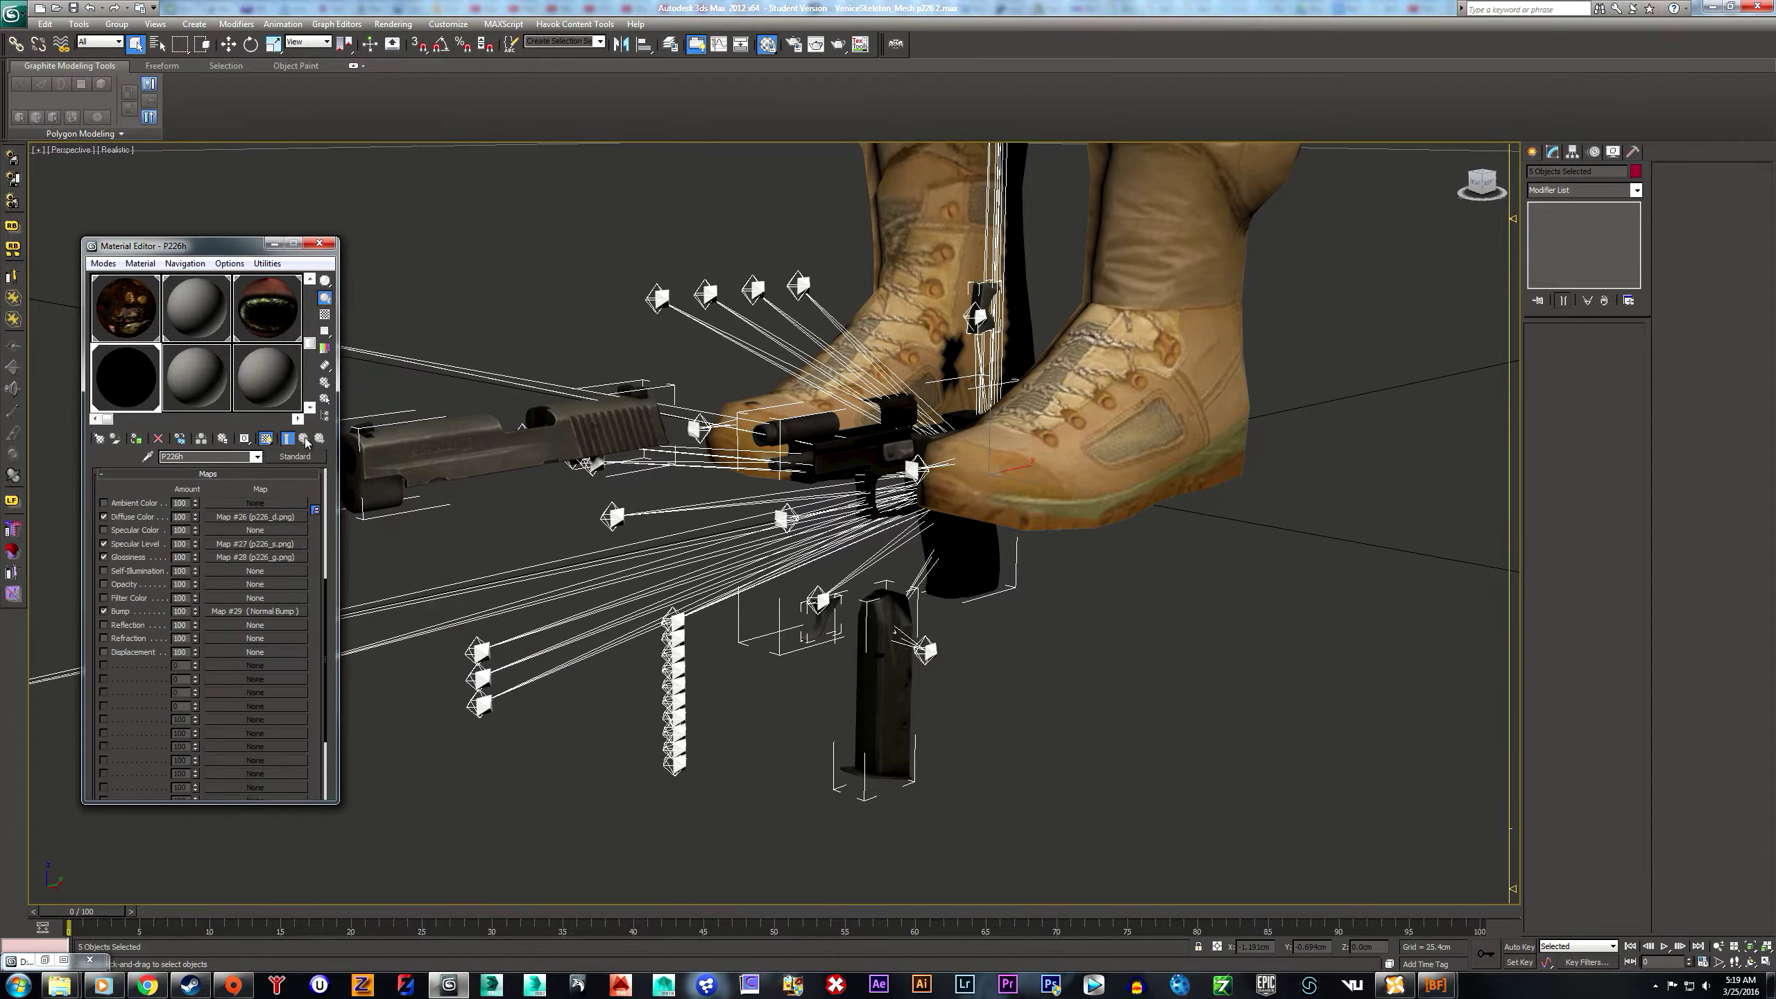
- Render a close-up of the pistol slide in the perspective view to check its textures, and close the rendered frame
alt+middle_drag(671, 242, 863, 259)
scroll(863, 259, up, 3)
middle_drag(893, 334, 1167, 397)
scroll(1167, 397, up, 3)
middle_drag(899, 406, 1073, 473)
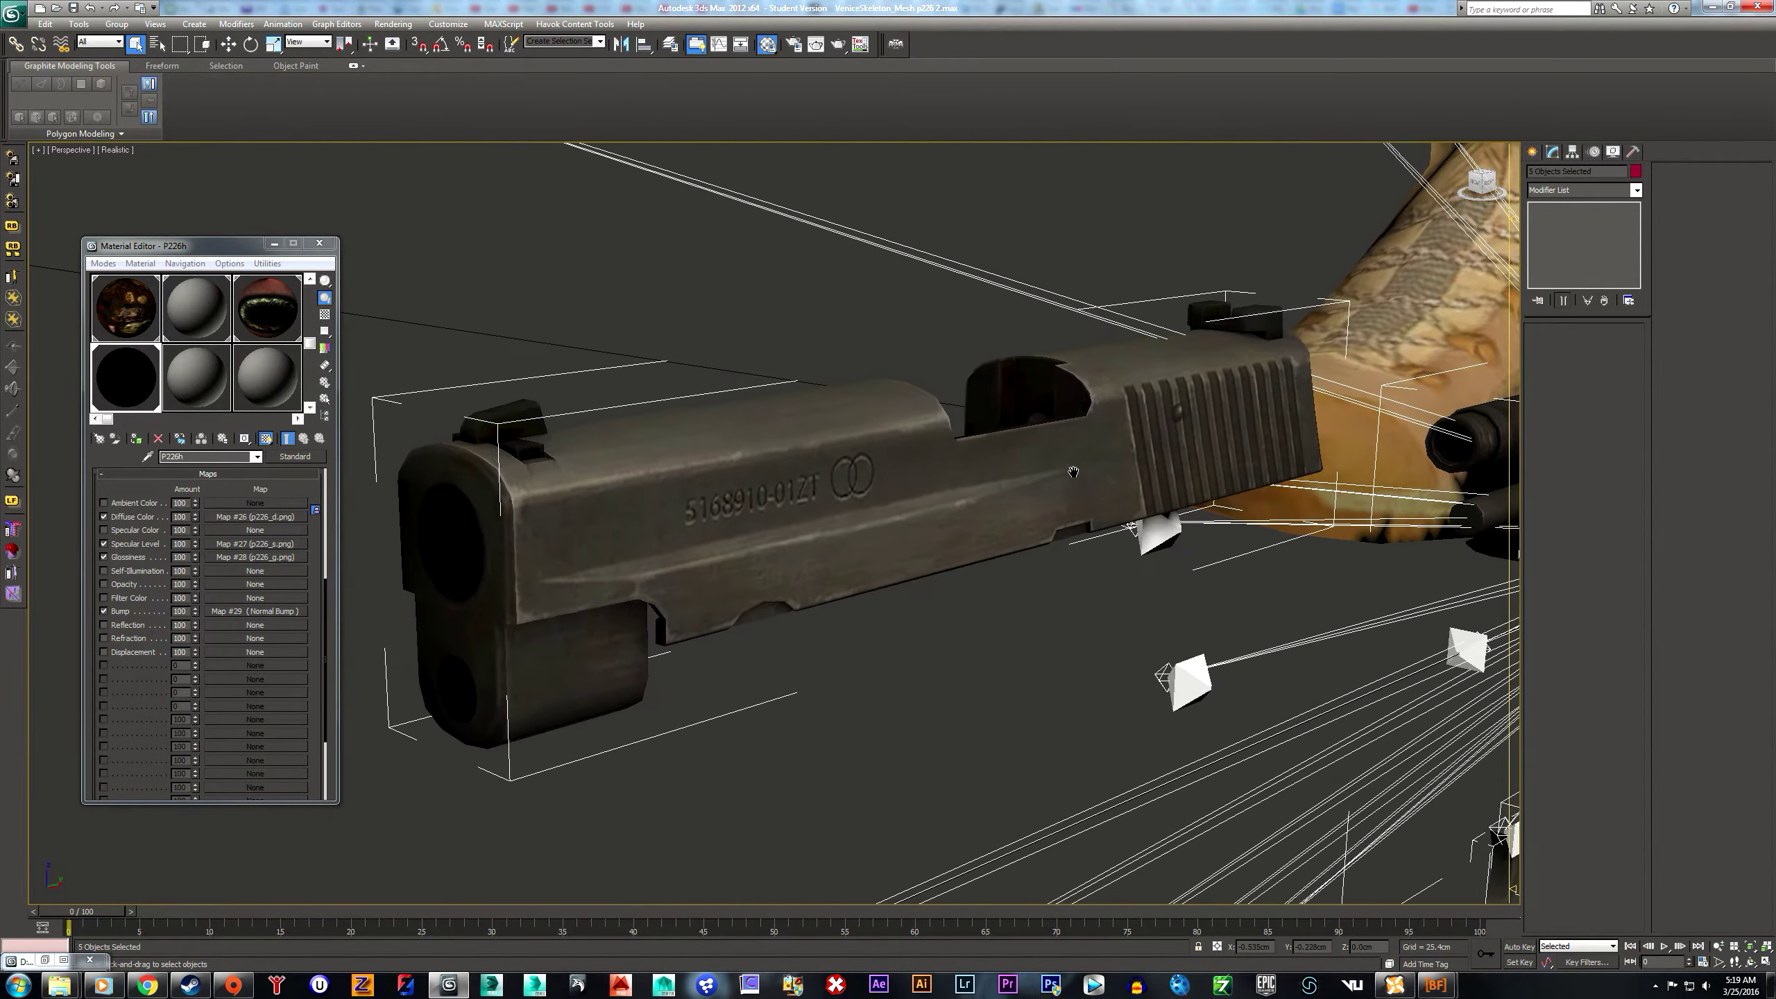
click(838, 44)
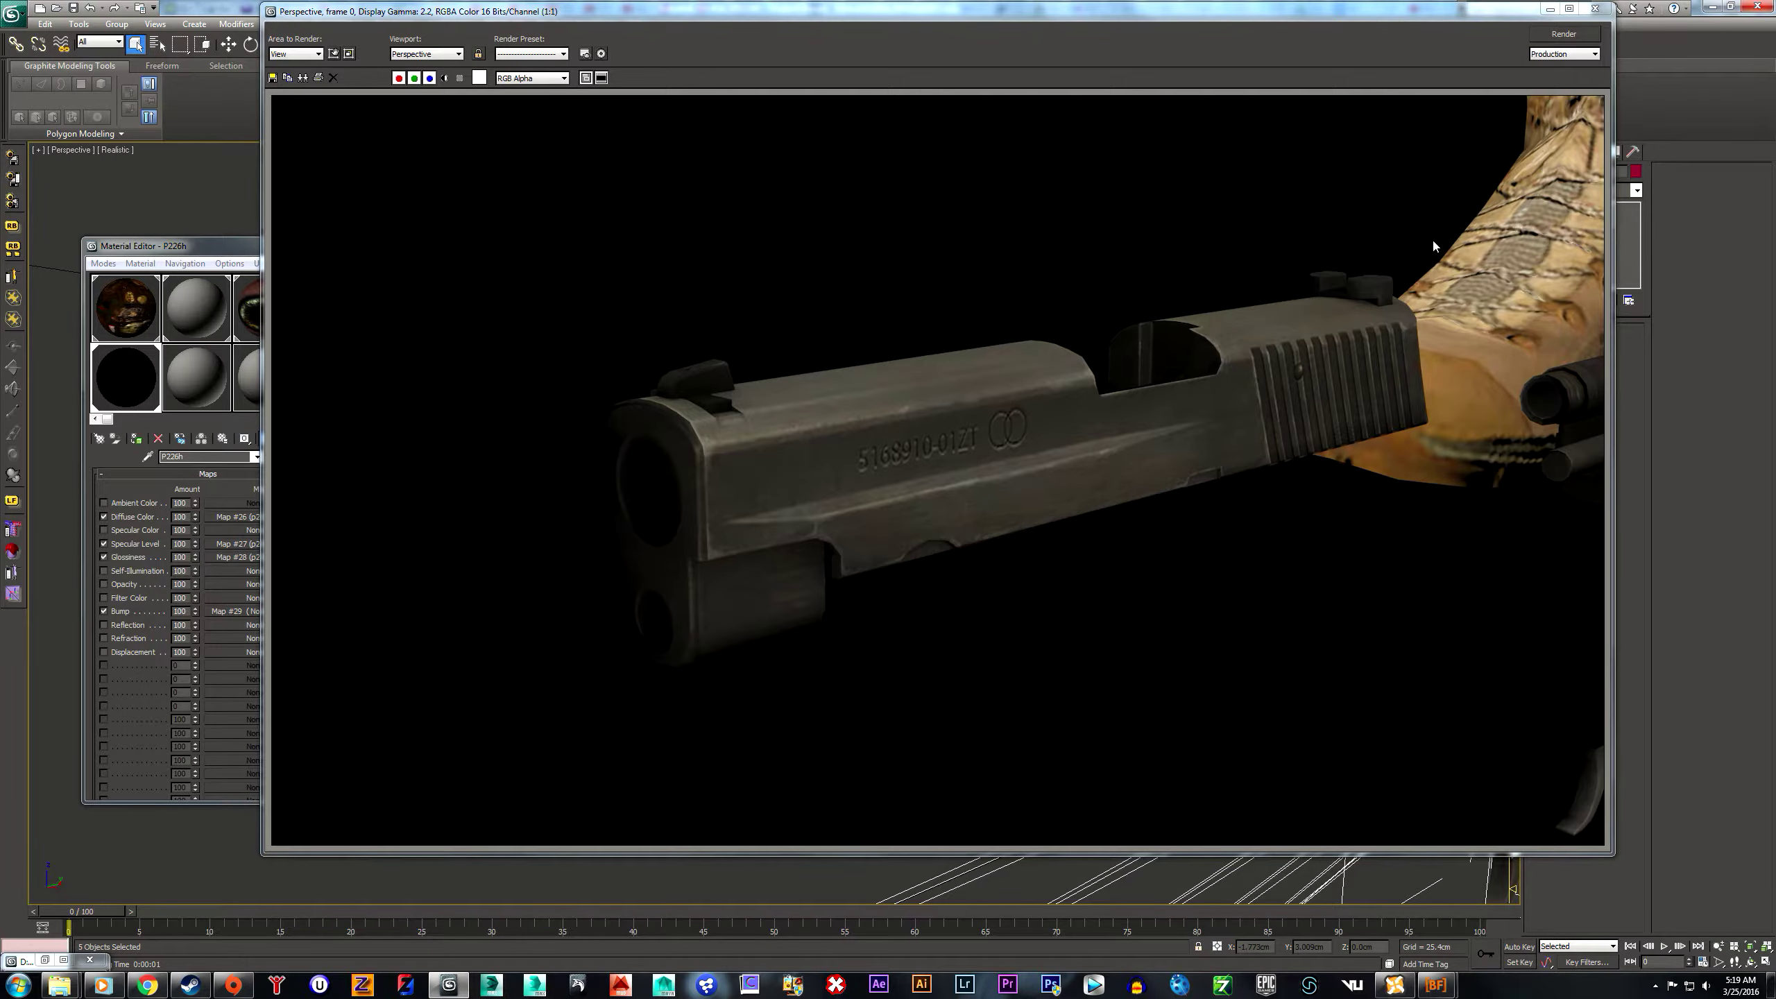
click(1595, 8)
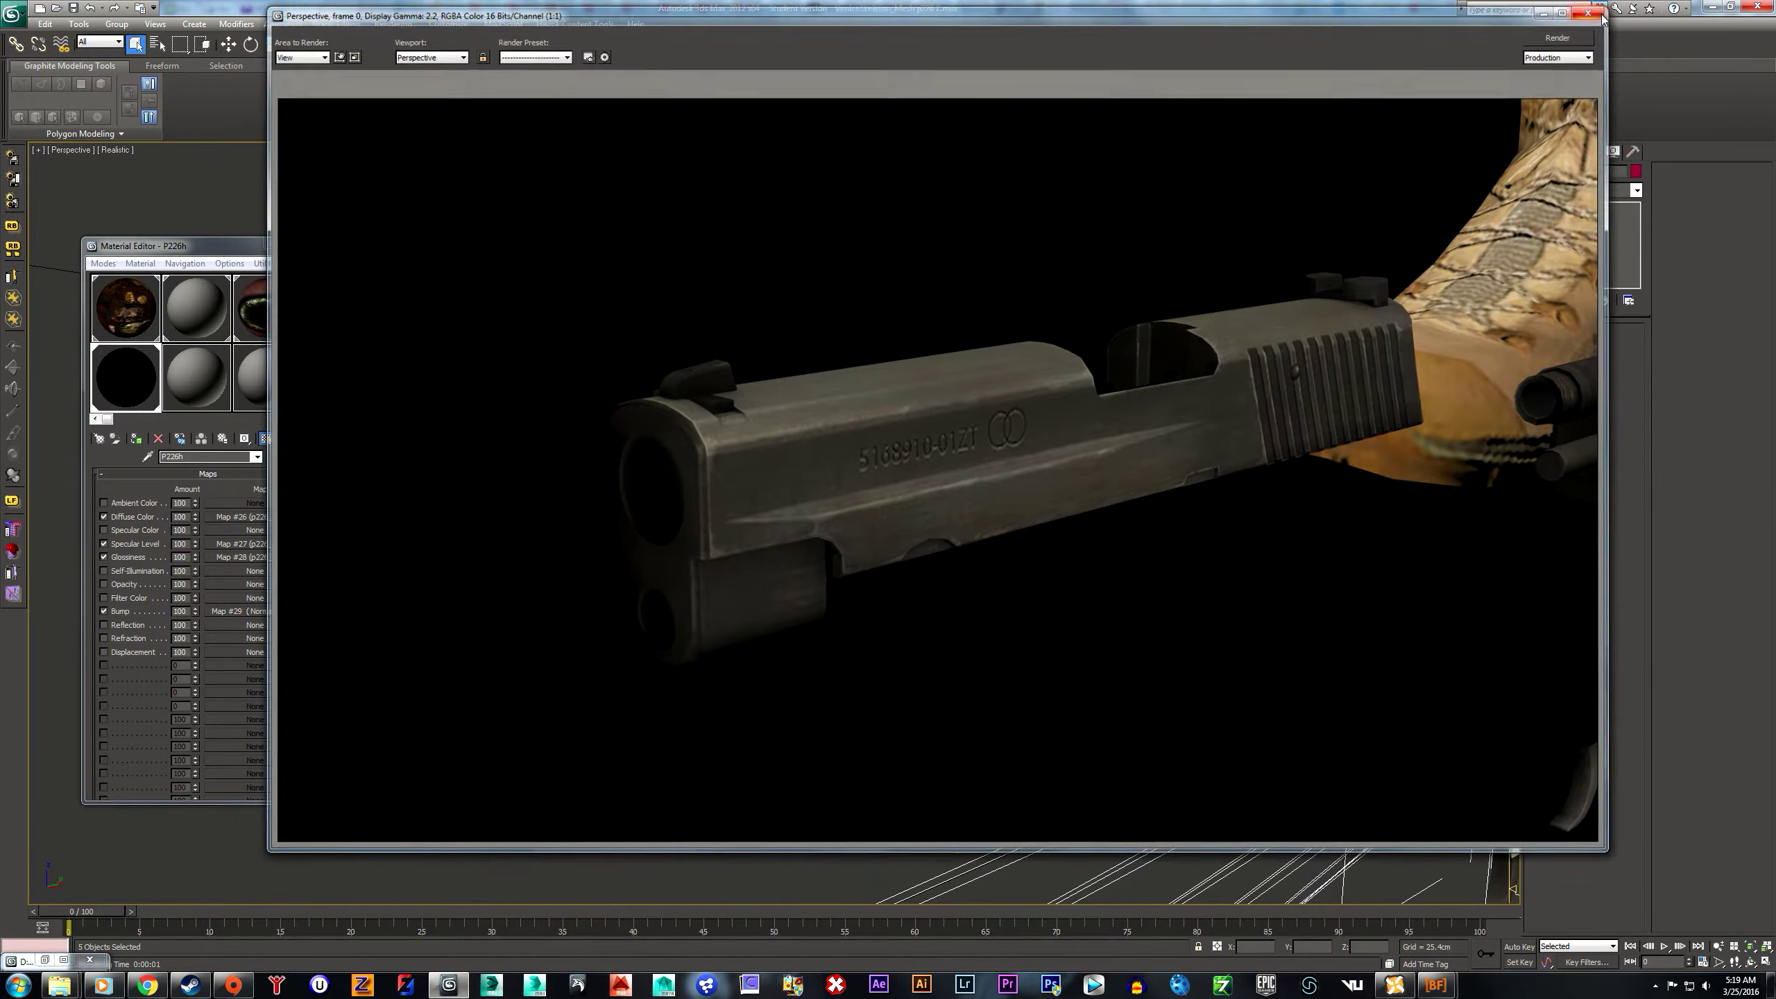
- Close the Material Editor, deselect the pistol parts and bring the whole soldier into view
scroll(874, 430, down, 5)
middle_drag(1221, 468, 821, 370)
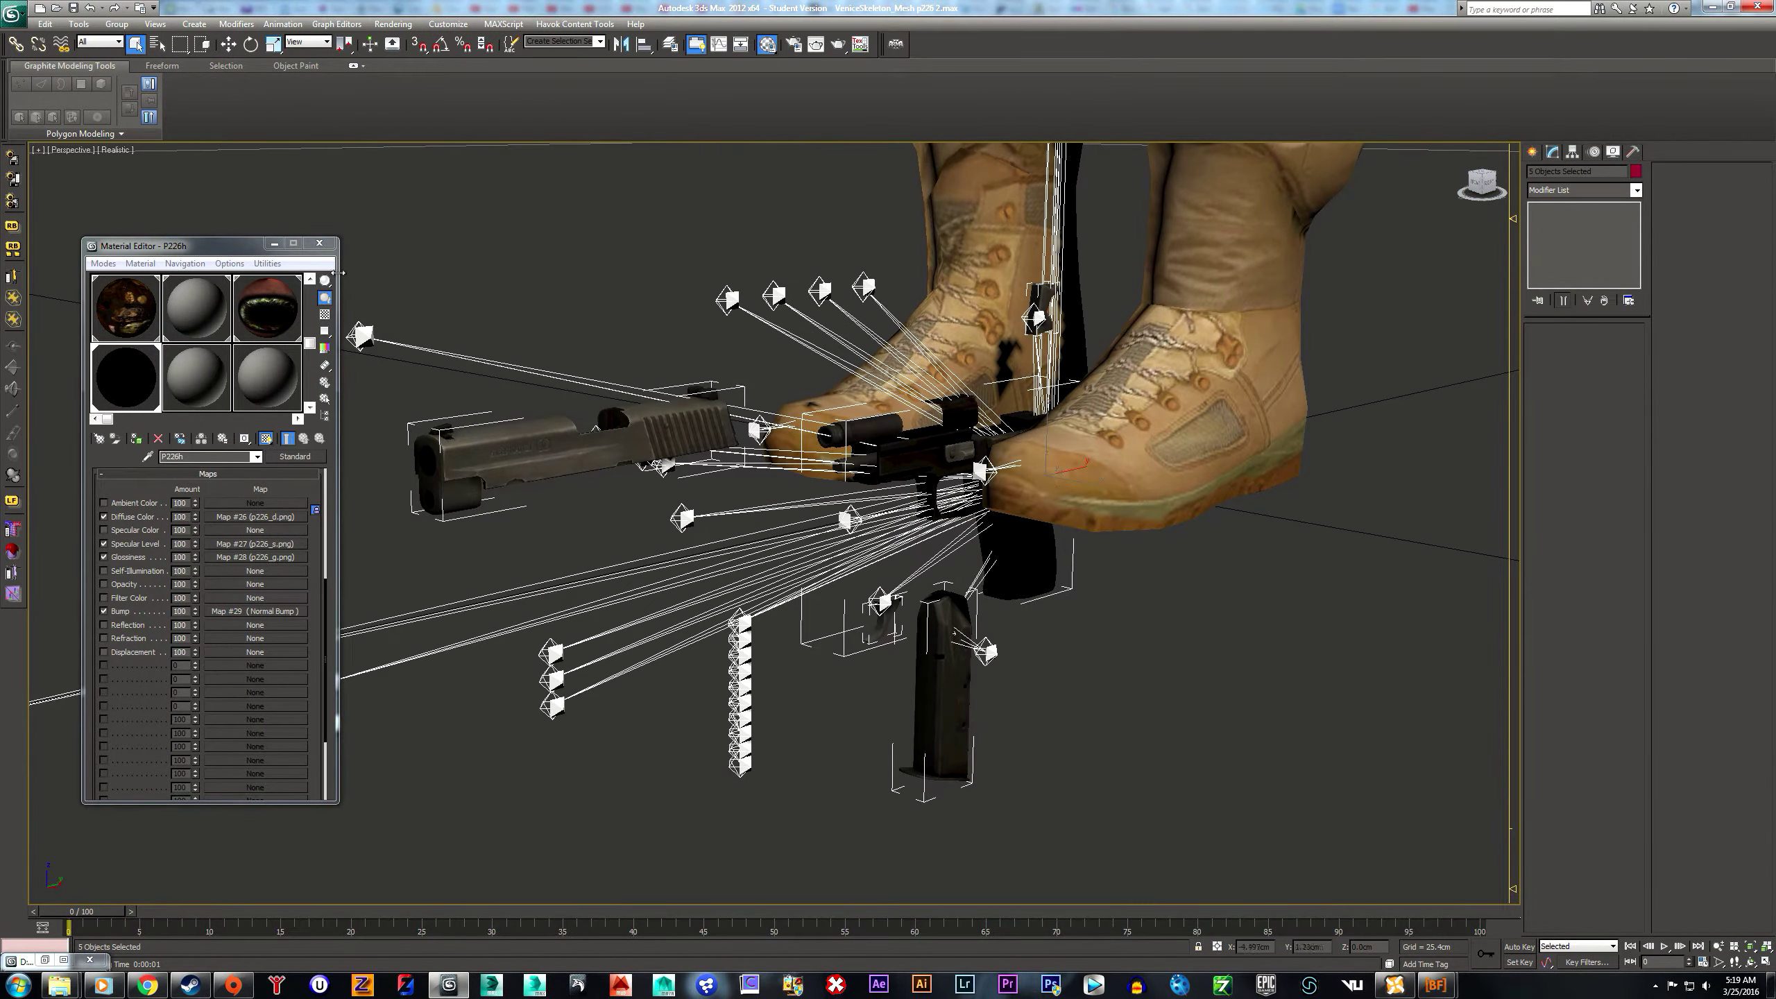
click(319, 243)
click(495, 225)
scroll(987, 428, down, 8)
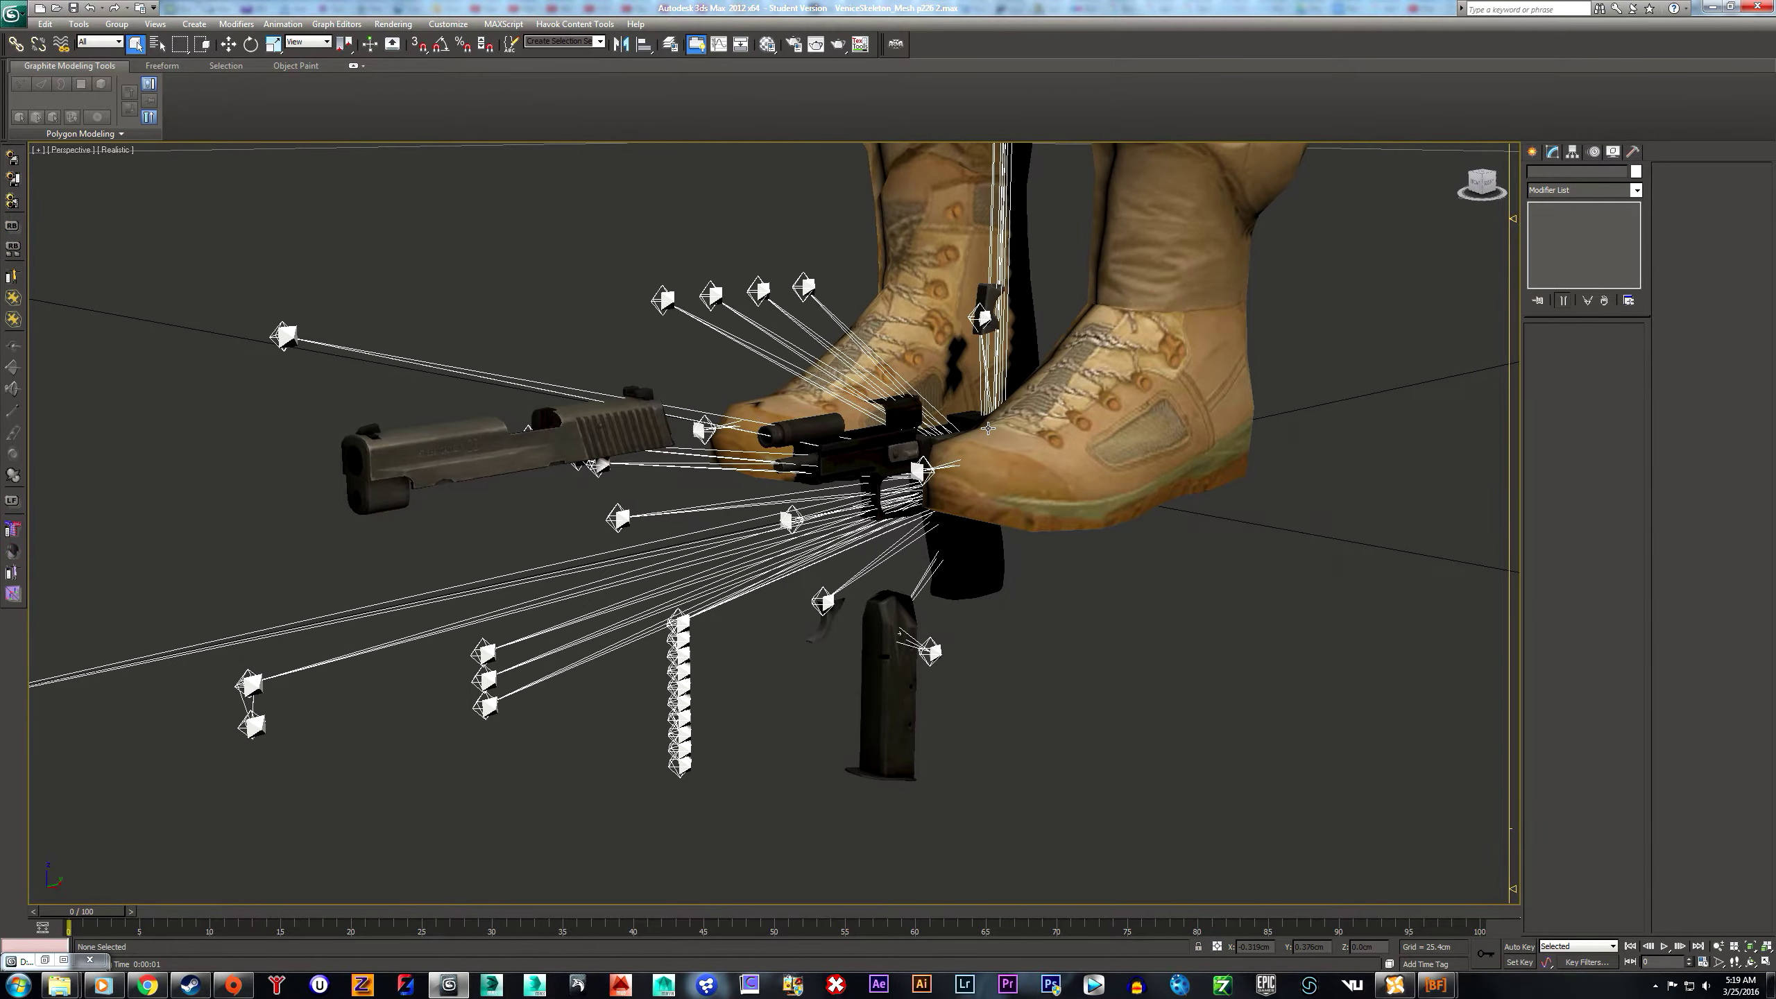
scroll(986, 424, down, 5)
scroll(980, 379, up, 3)
middle_drag(981, 420, 986, 553)
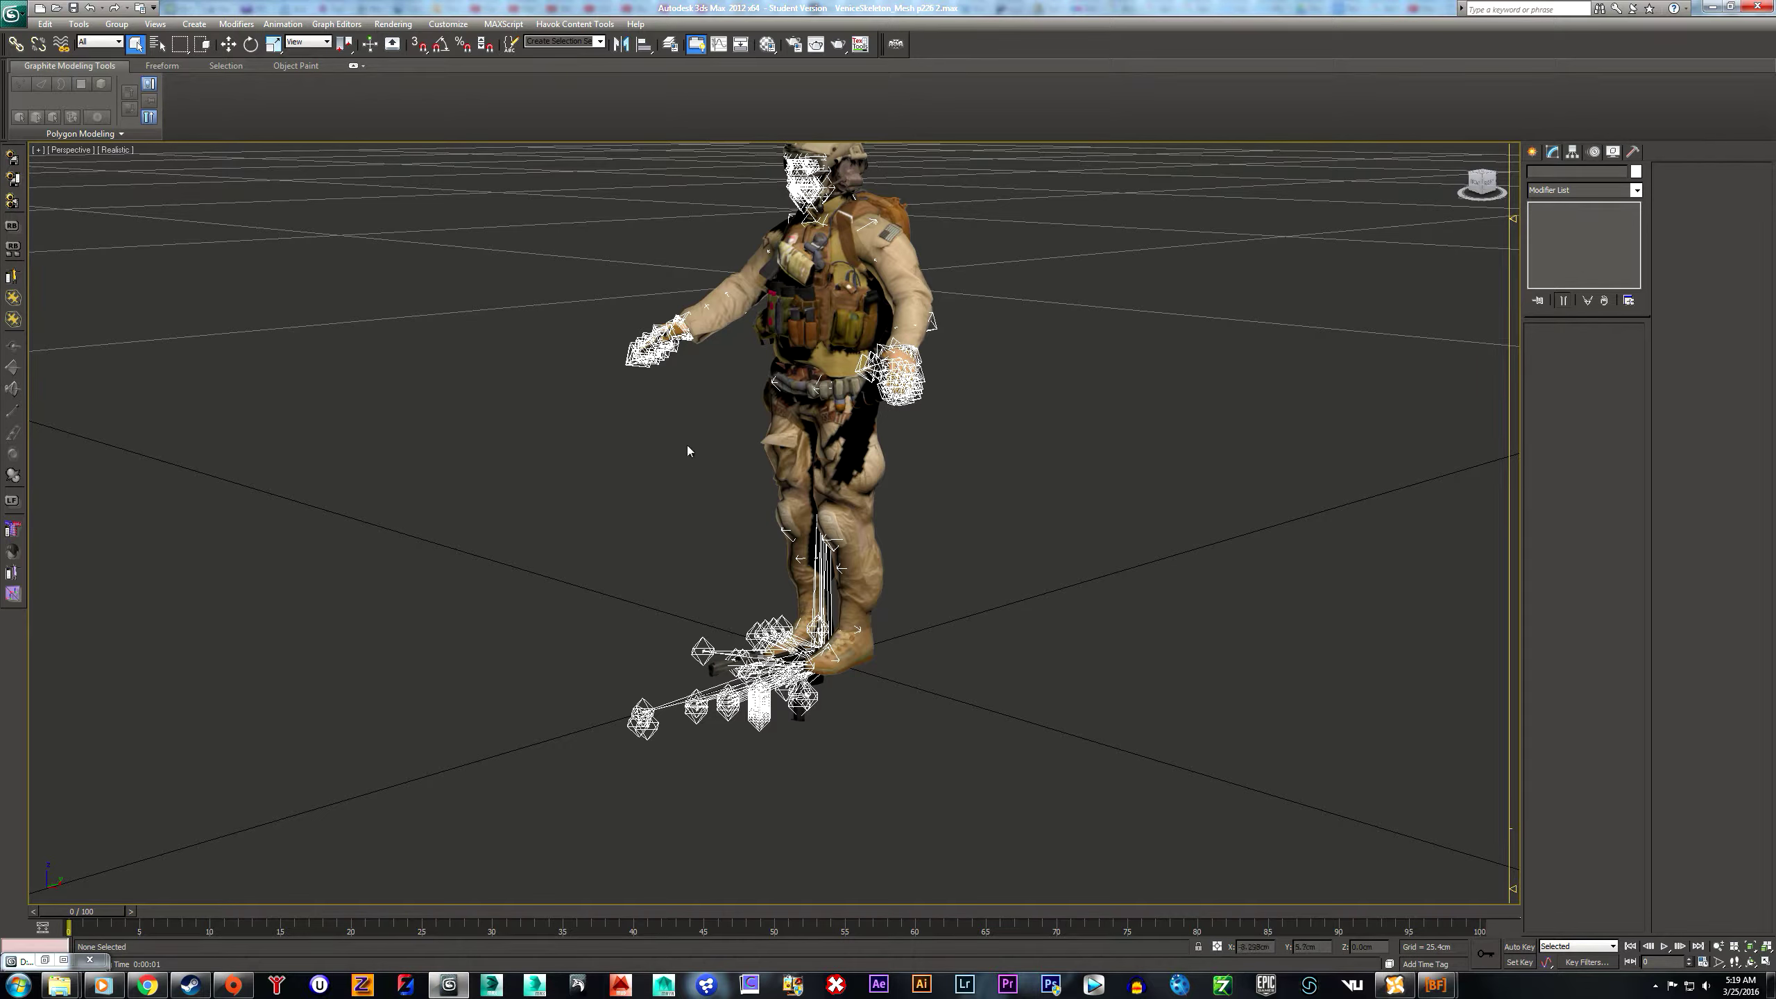
- Import the animation file test anim.FBX from the Animations folder into the scene
click(12, 13)
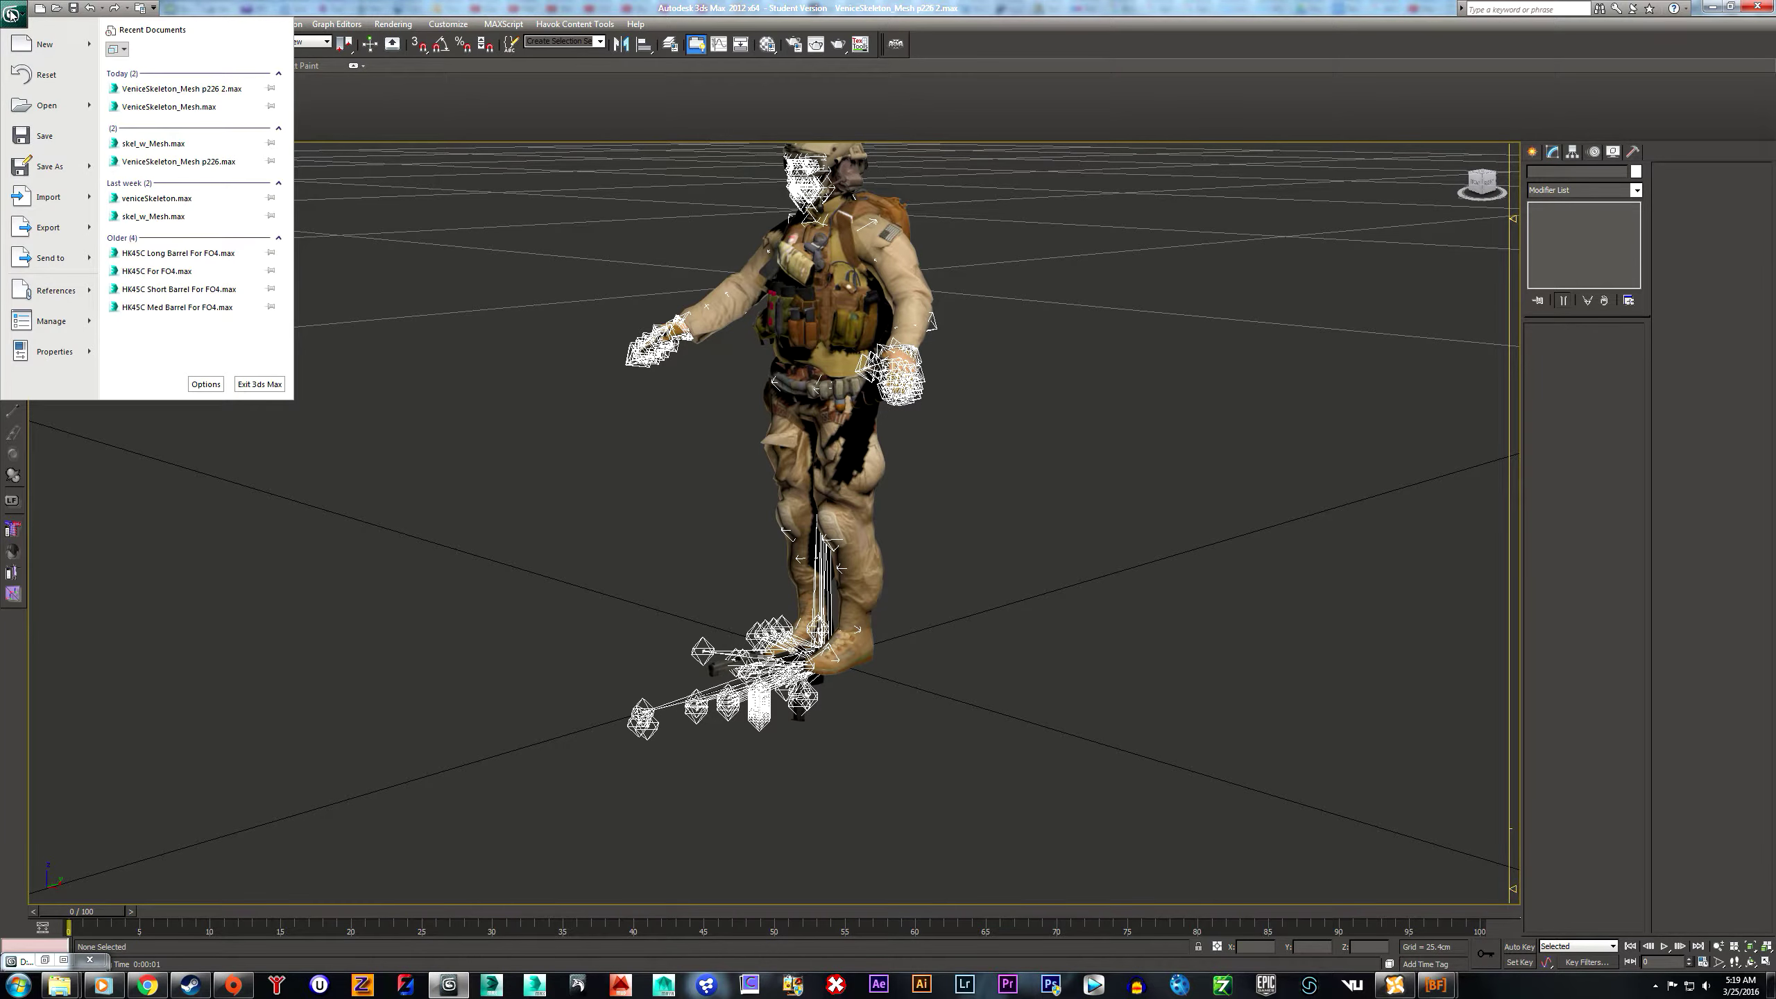
mouse_move(56, 197)
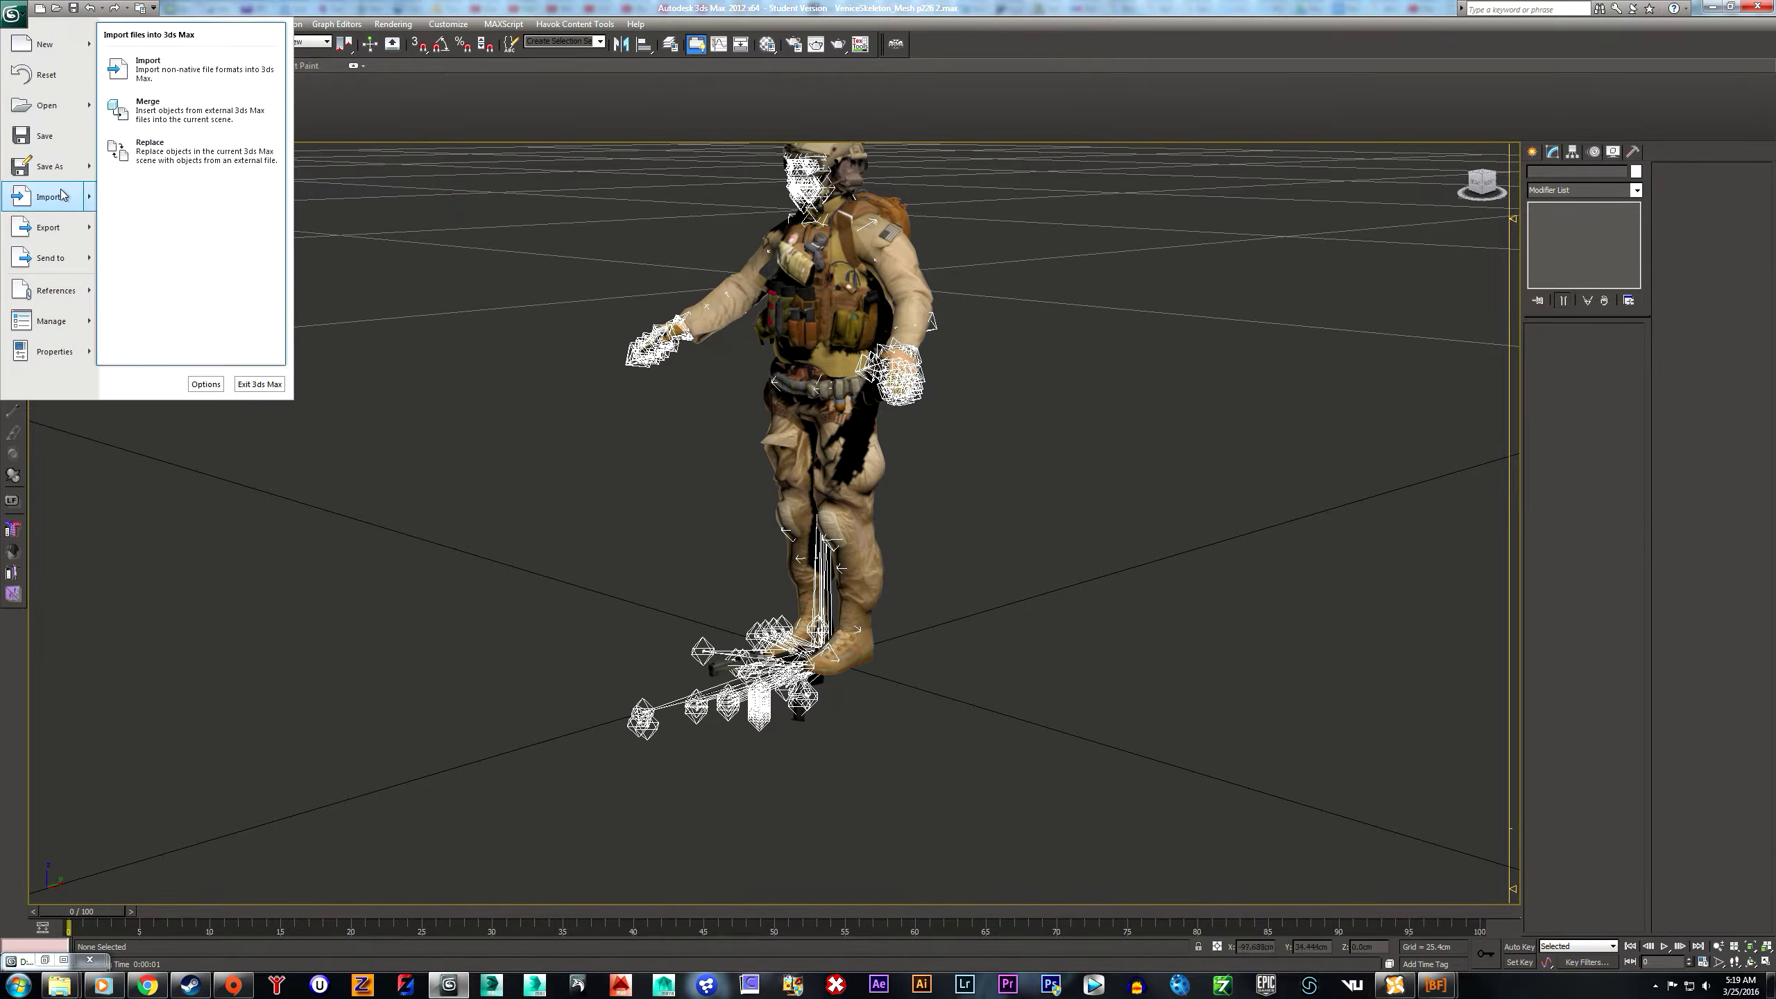
click(183, 70)
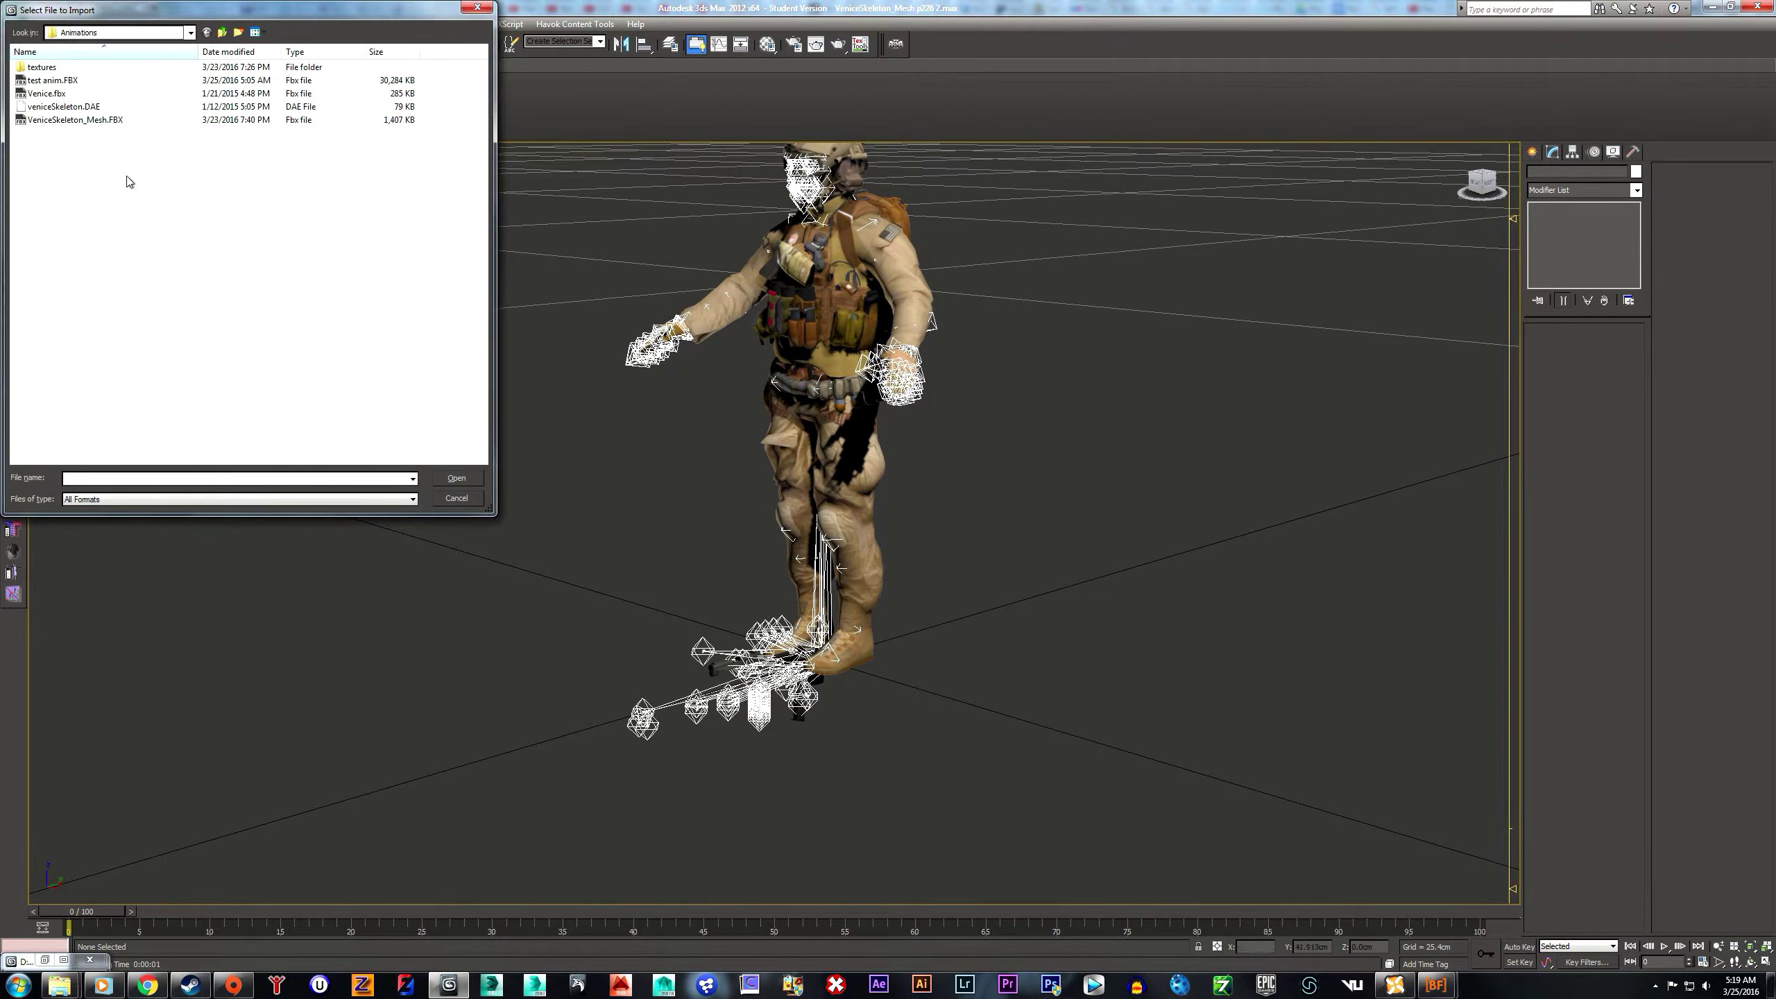
click(98, 82)
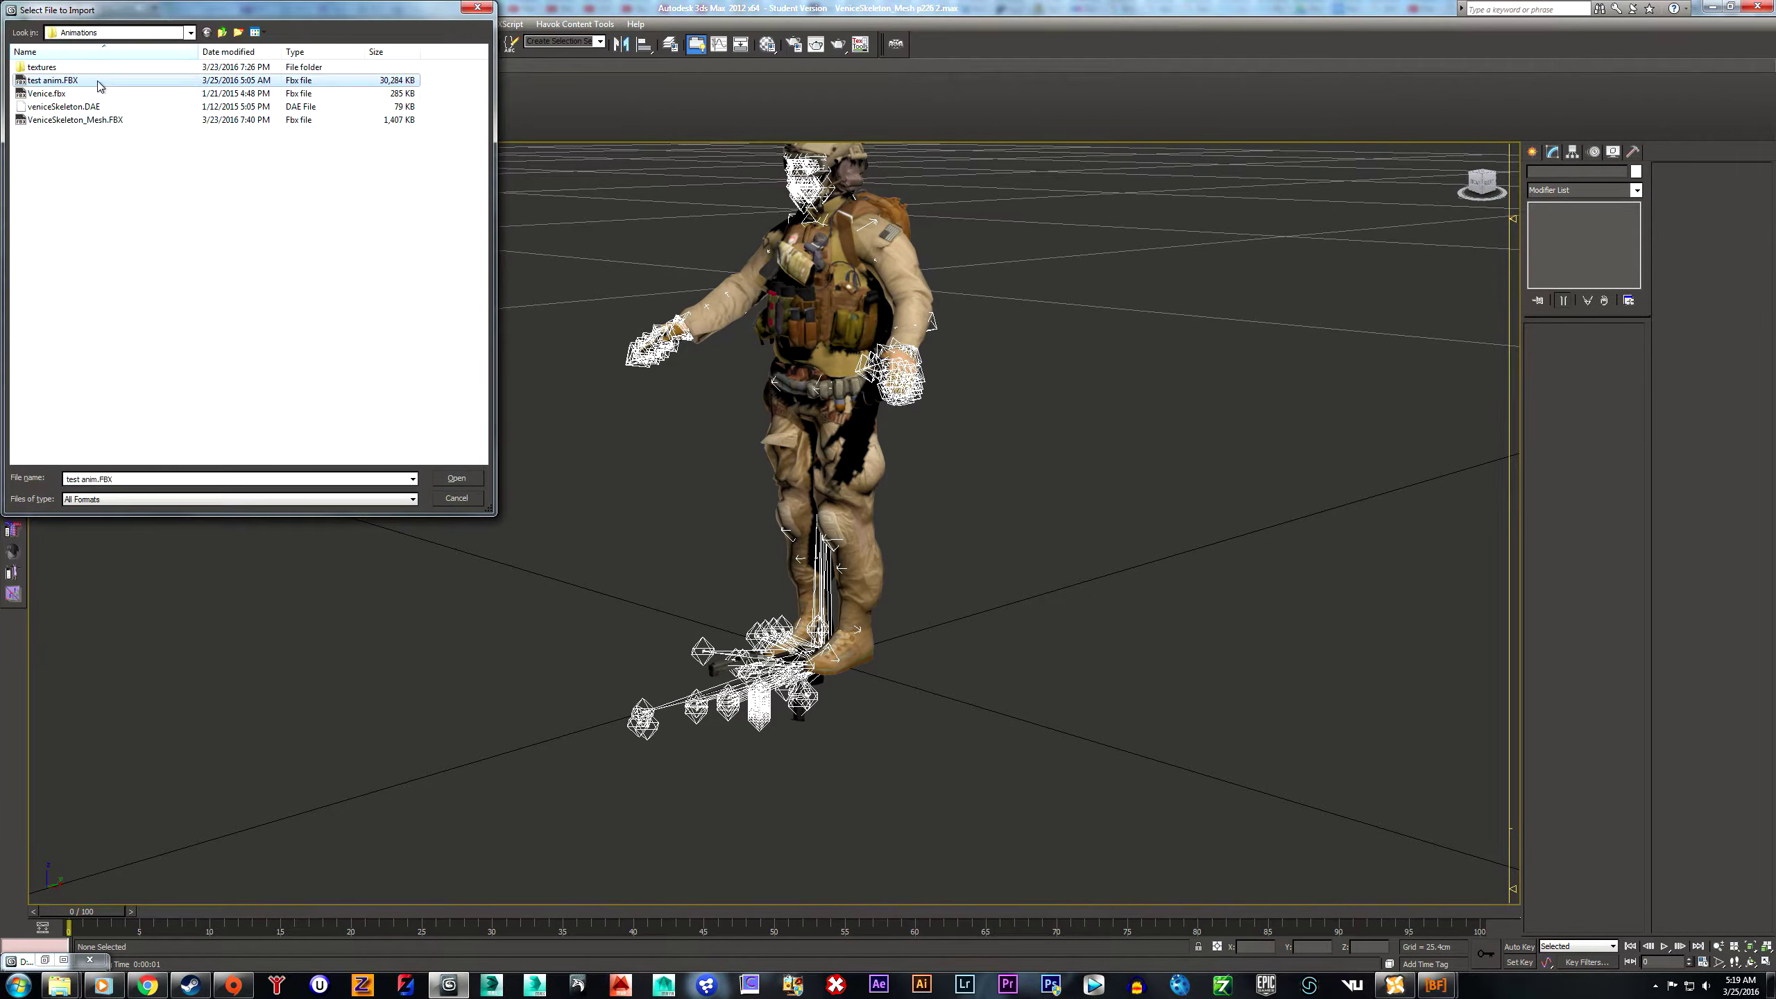
click(441, 483)
click(968, 674)
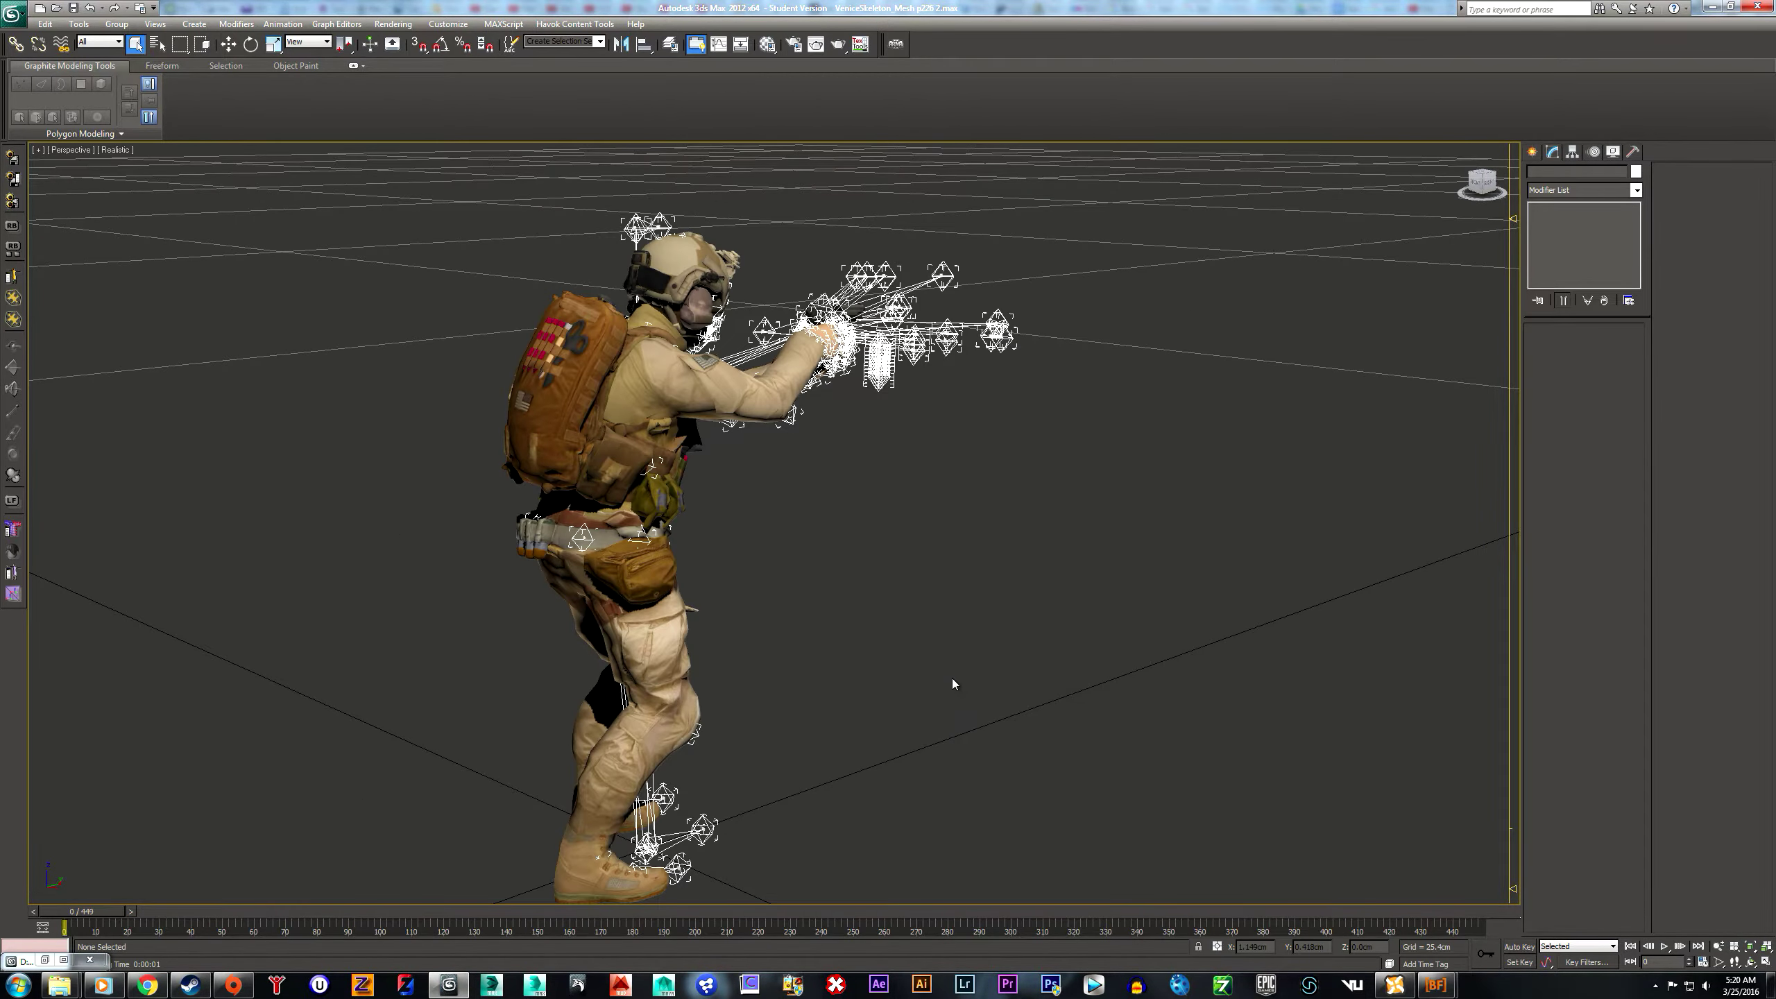
- Hide the skeleton's bone layer in the layer manager so only the soldier and pistol meshes are displayed
alt+middle_drag(1428, 521, 981, 605)
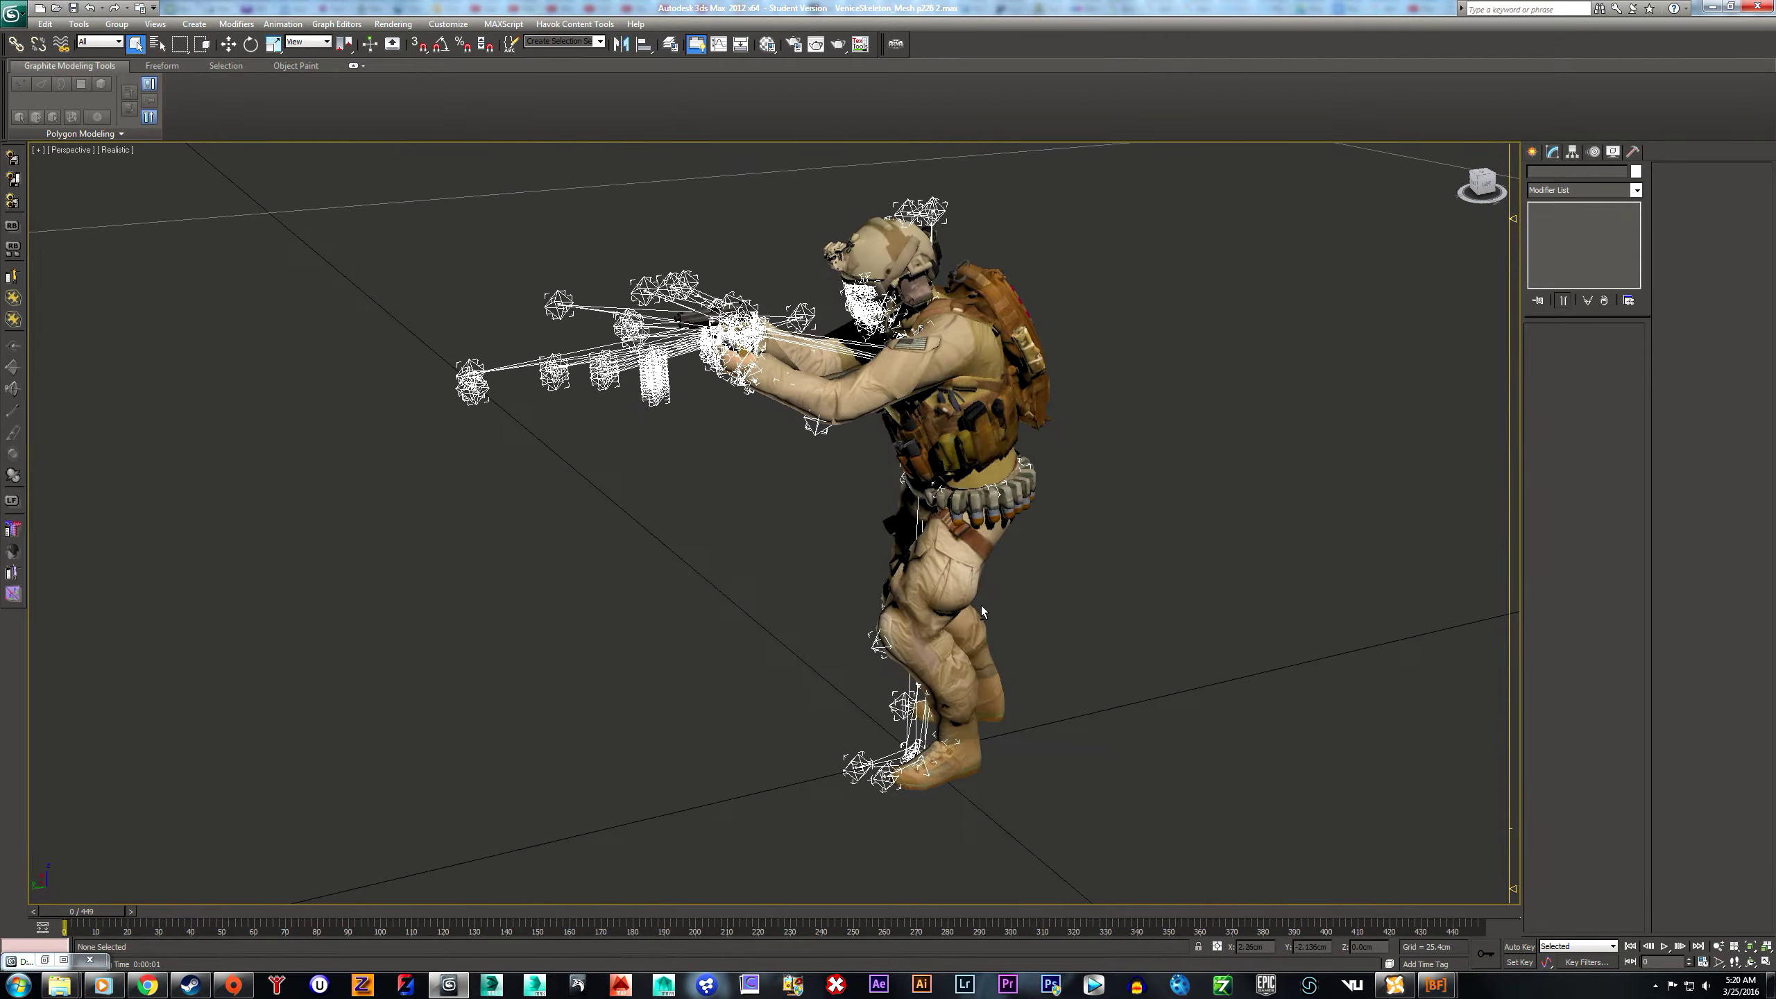
middle_drag(1012, 489, 1056, 556)
scroll(962, 469, up, 4)
alt+middle_drag(962, 469, 865, 197)
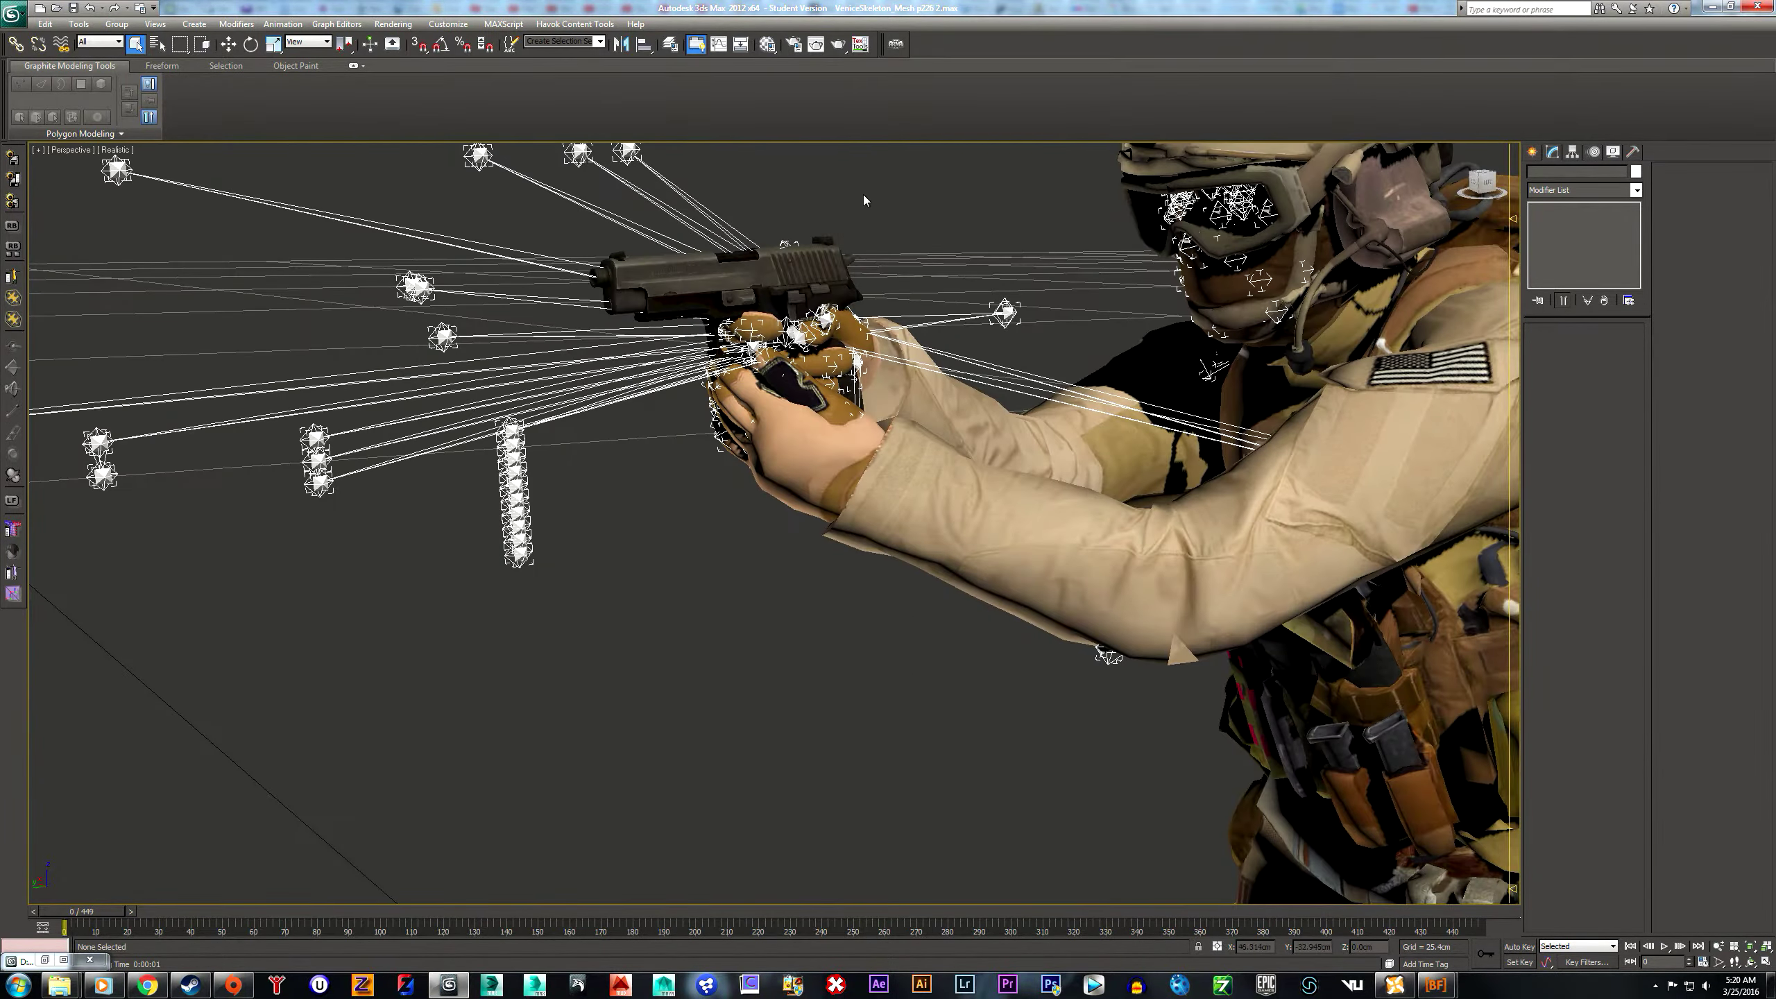
click(672, 45)
click(606, 599)
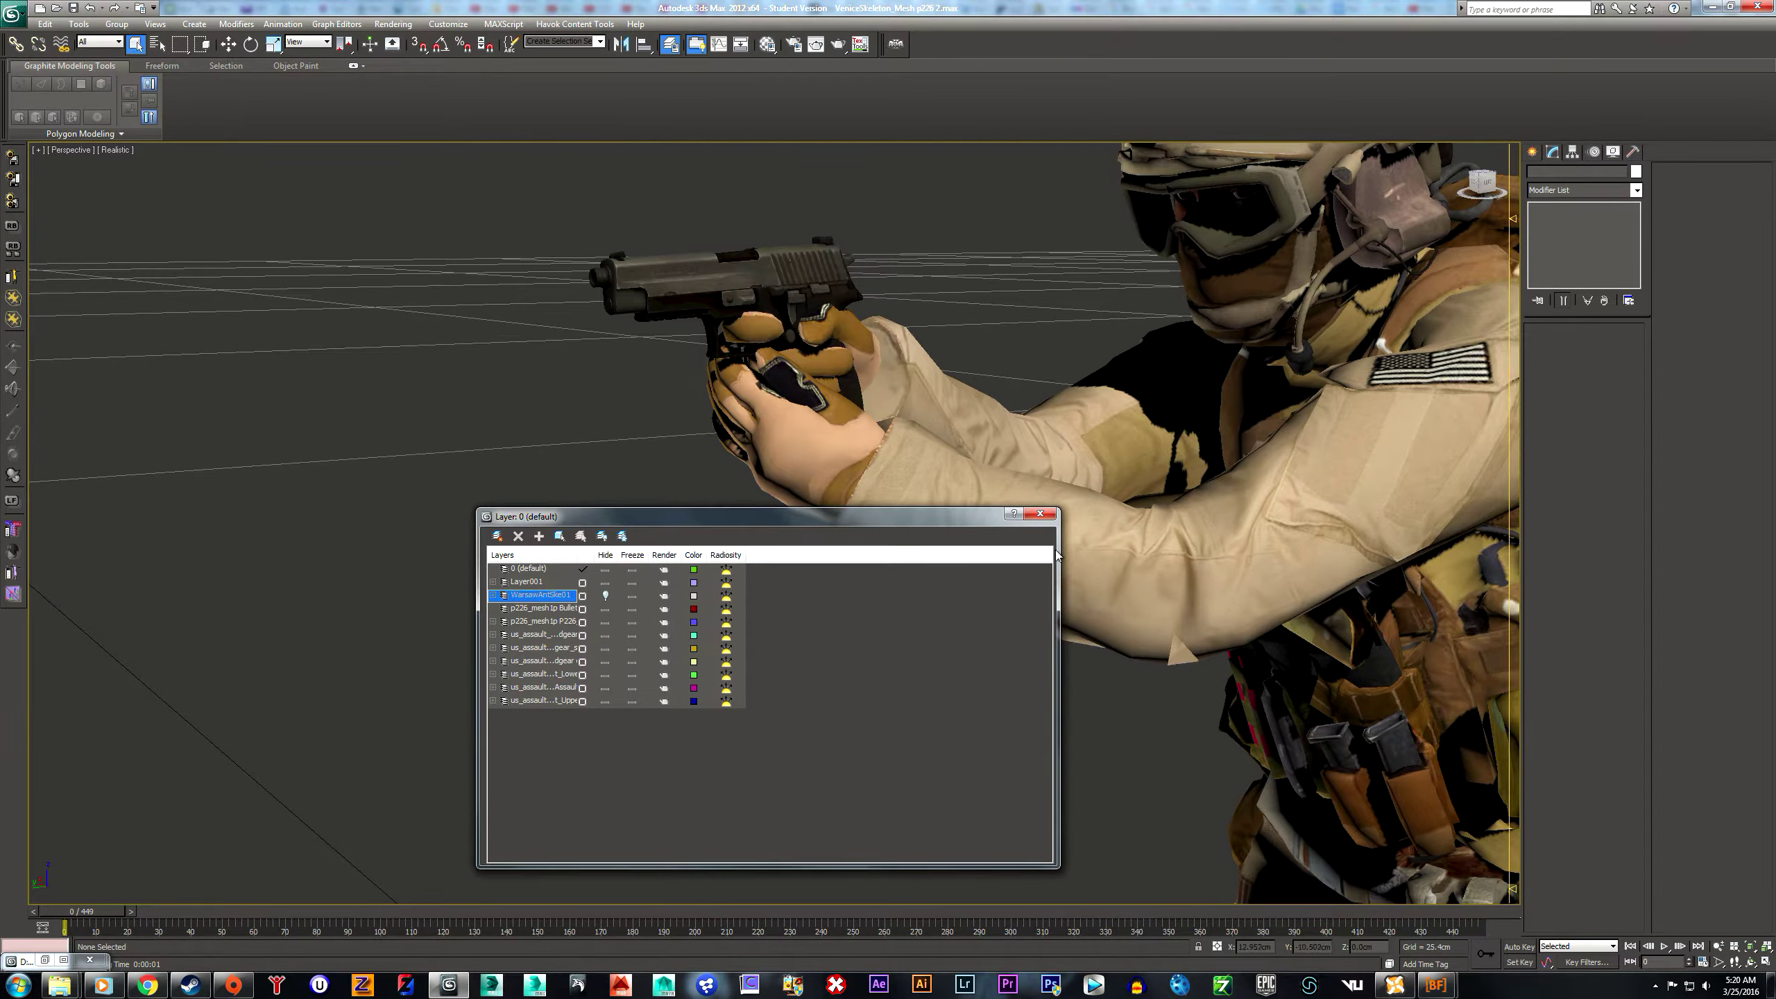
click(1040, 513)
- Unhide the US_Assault_Headgear_Glass object by name
mouse_move(976, 647)
alt+middle_down()
mouse_move(996, 648)
mouse_move(955, 653)
mouse_move(1006, 638)
mouse_move(1161, 653)
mouse_move(978, 630)
alt+middle_up()
right_click(697, 310)
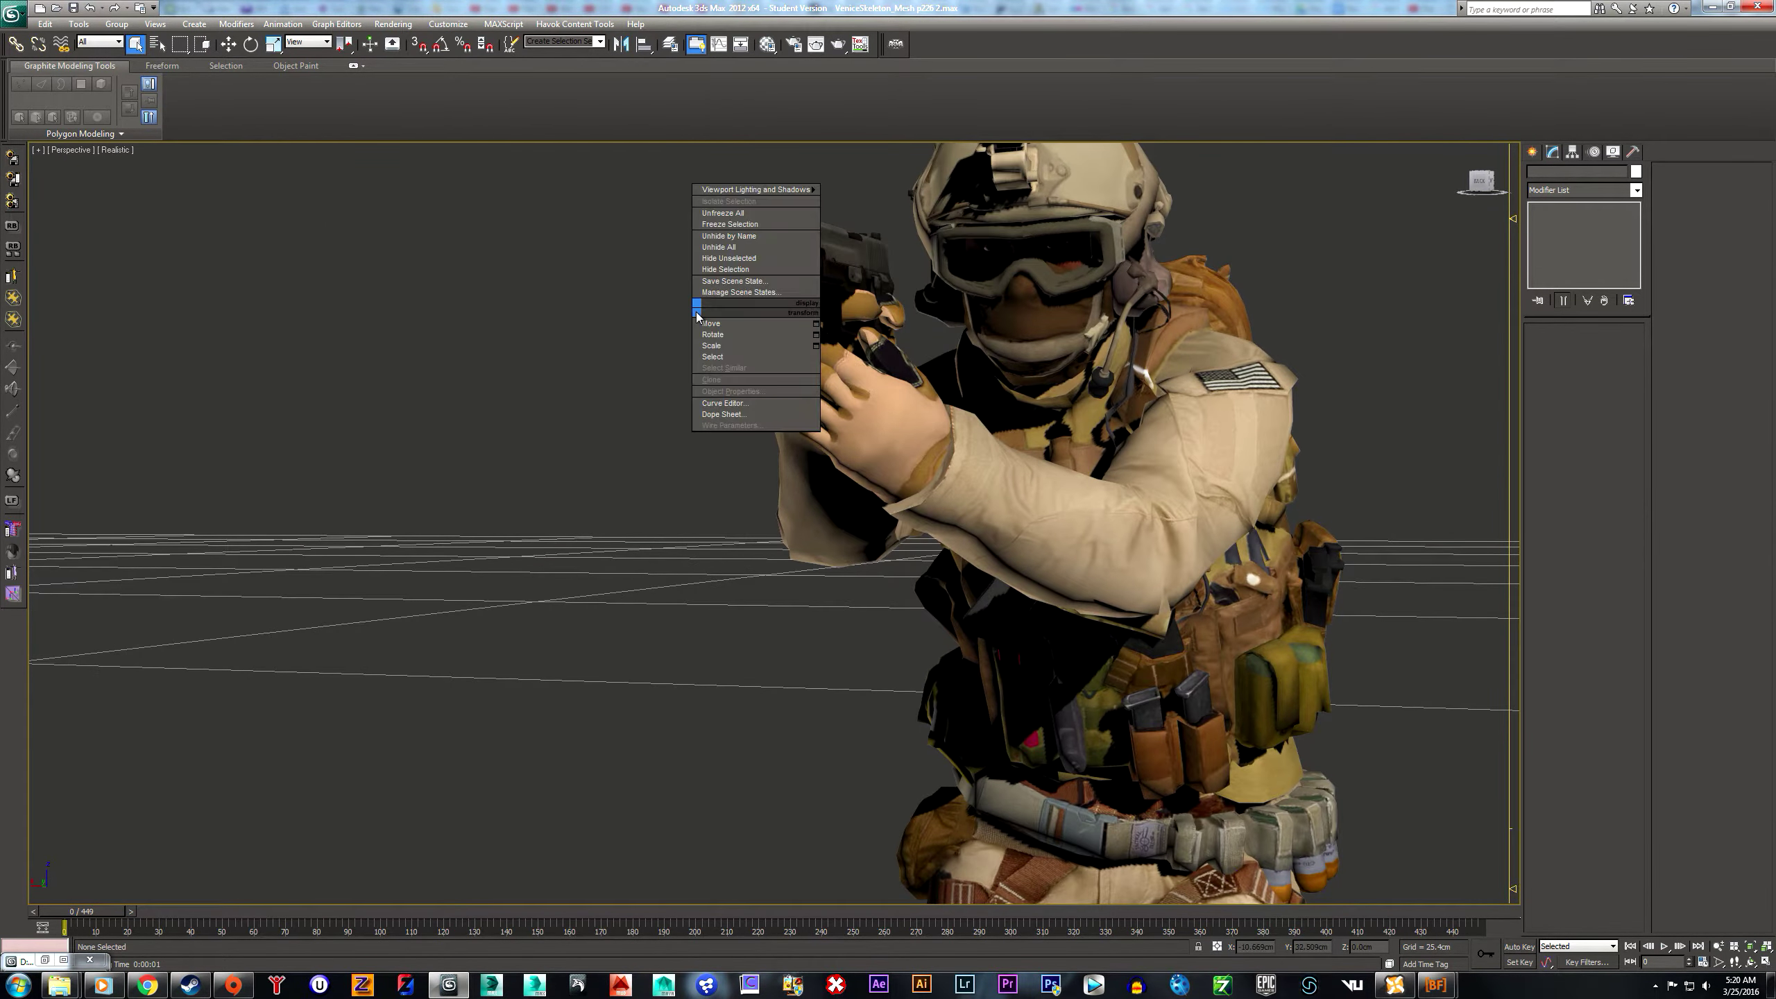
click(727, 236)
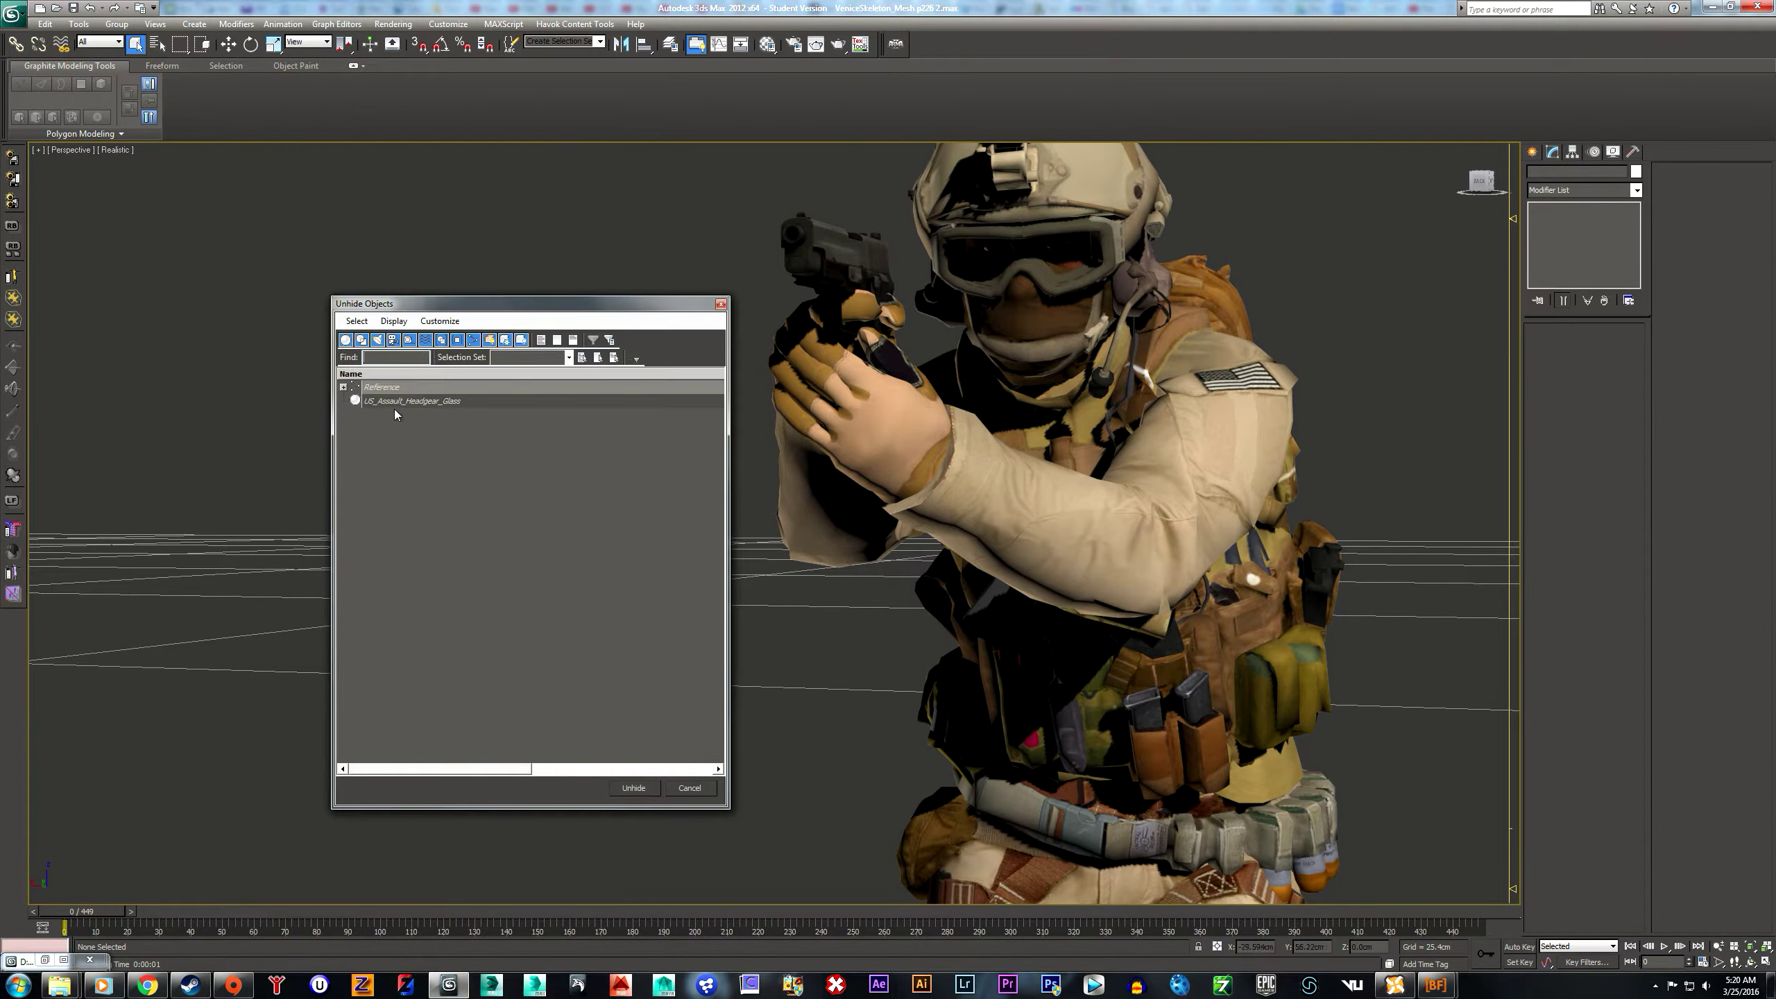
click(387, 403)
click(634, 787)
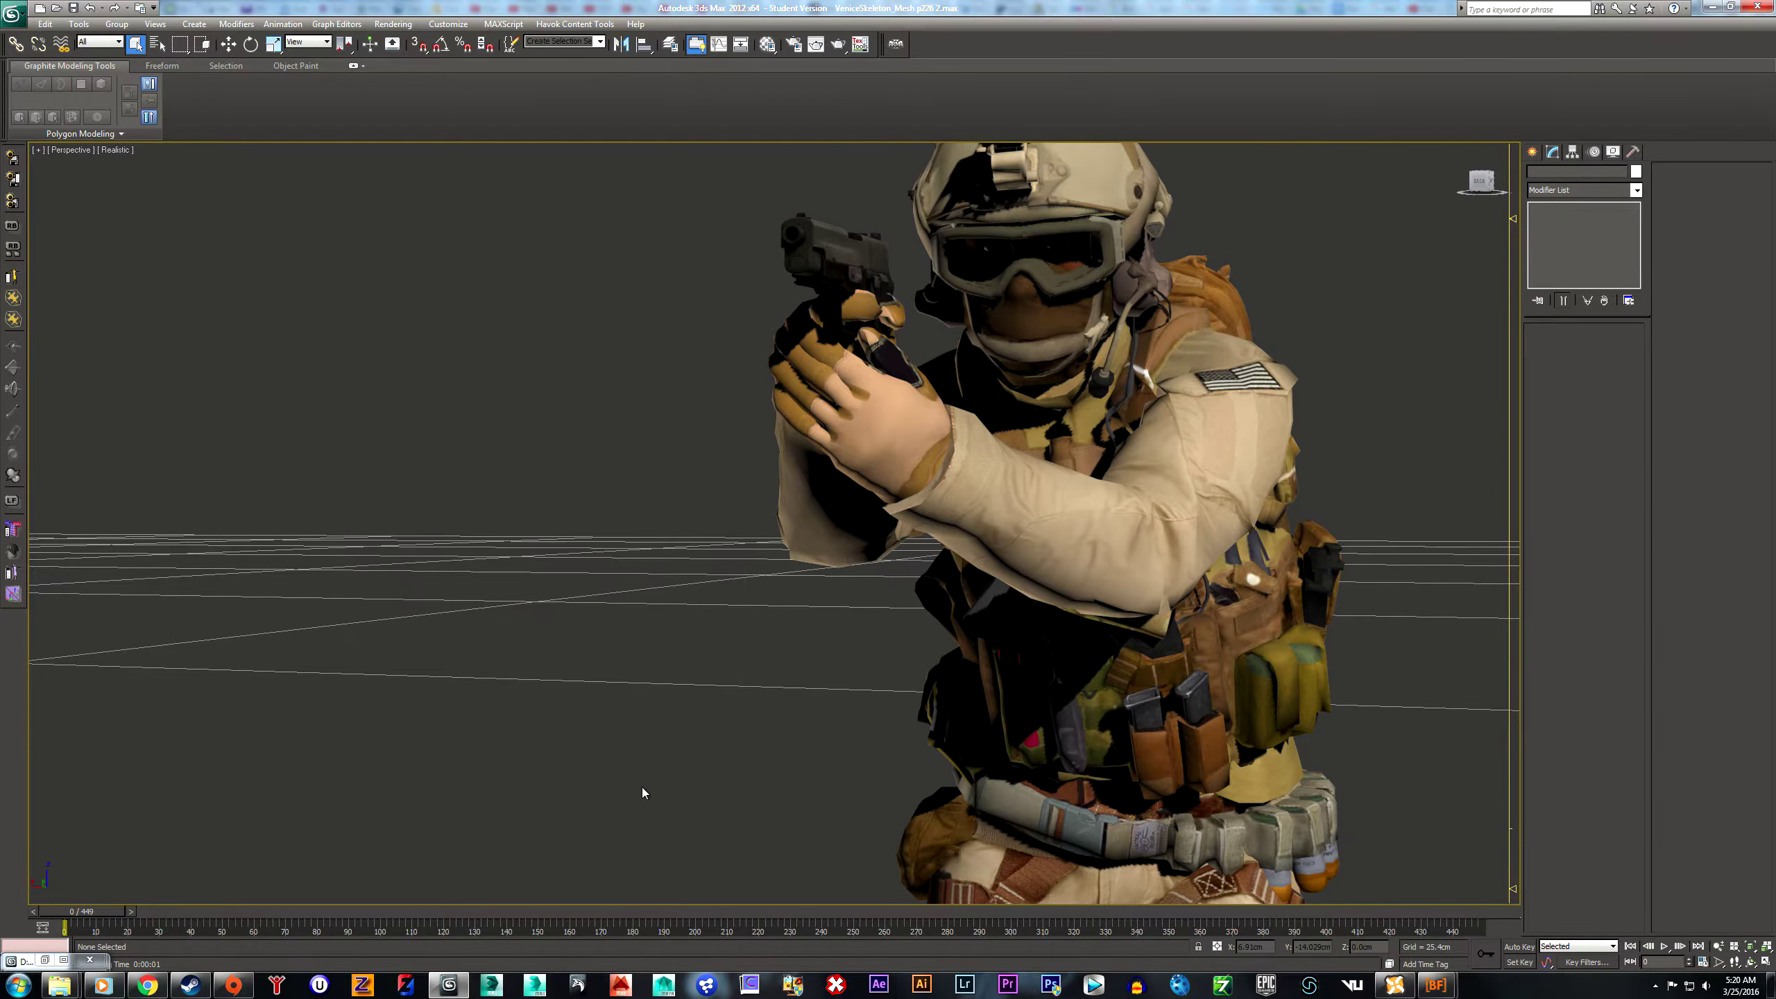
- Examine the soldier's goggle glass and the hands holding the pistol from several angles
scroll(1024, 529, up, 4)
alt+middle_drag(1313, 537, 1221, 591)
scroll(929, 358, up, 6)
scroll(869, 363, down, 5)
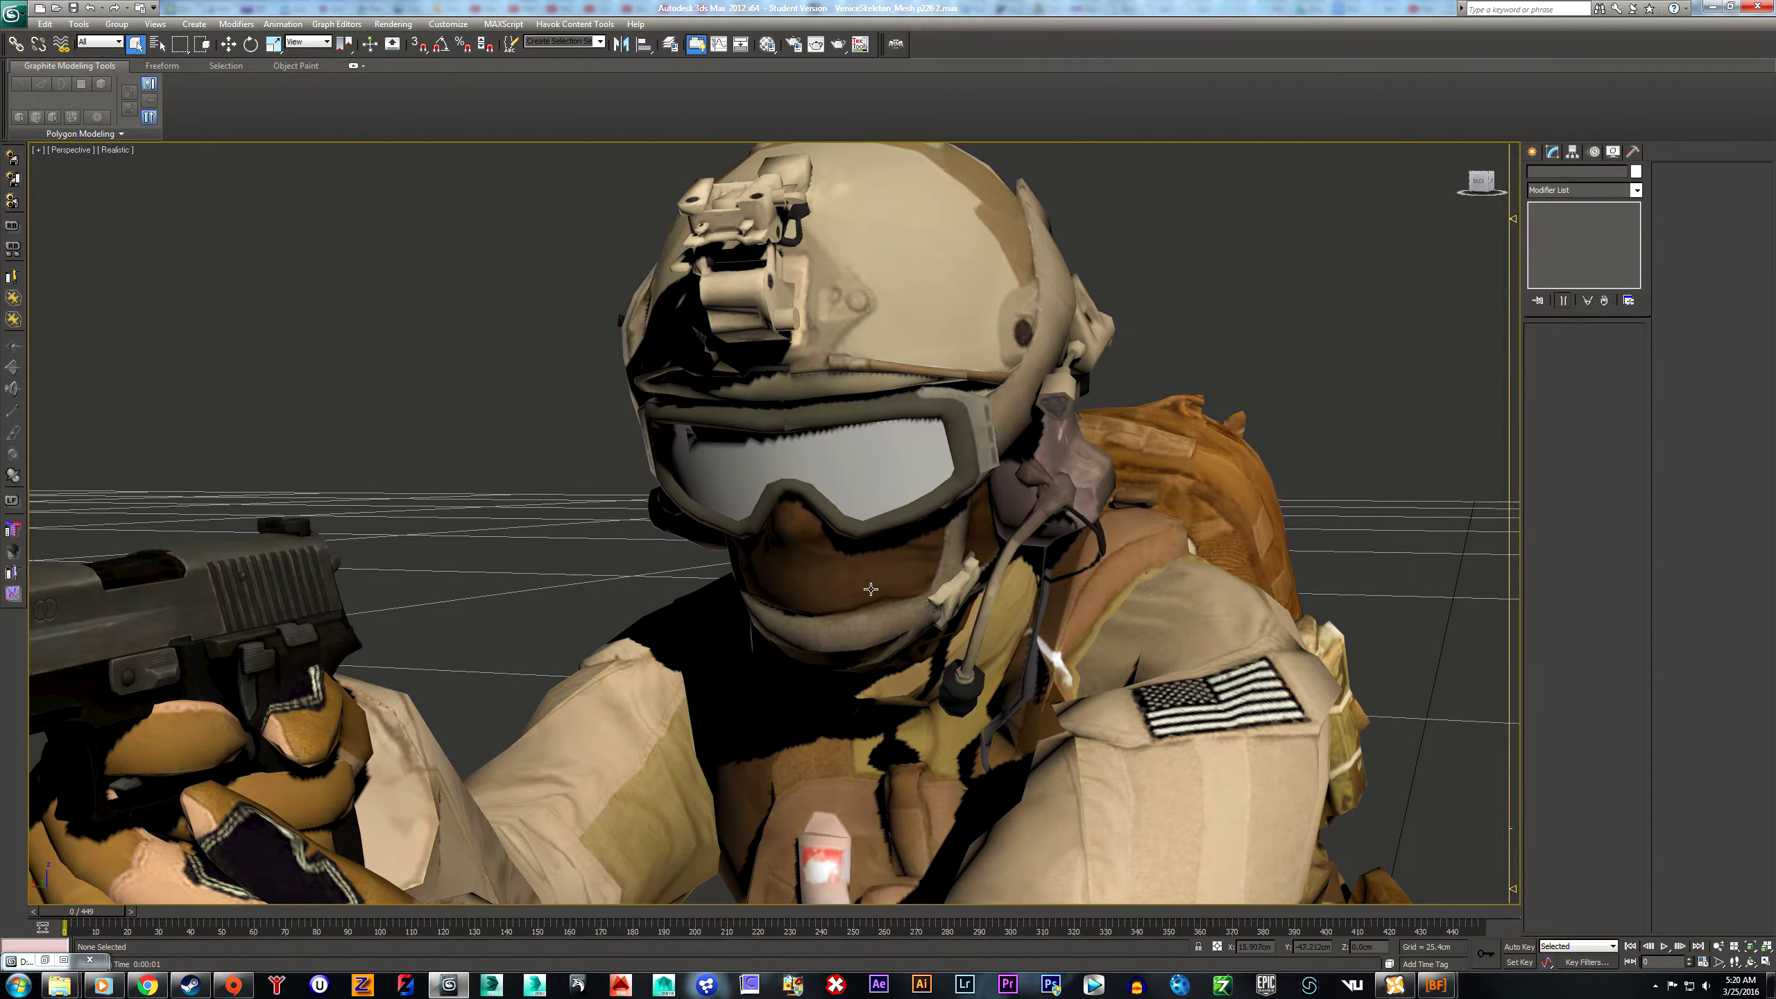
alt+middle_drag(871, 589, 818, 585)
scroll(937, 526, down, 4)
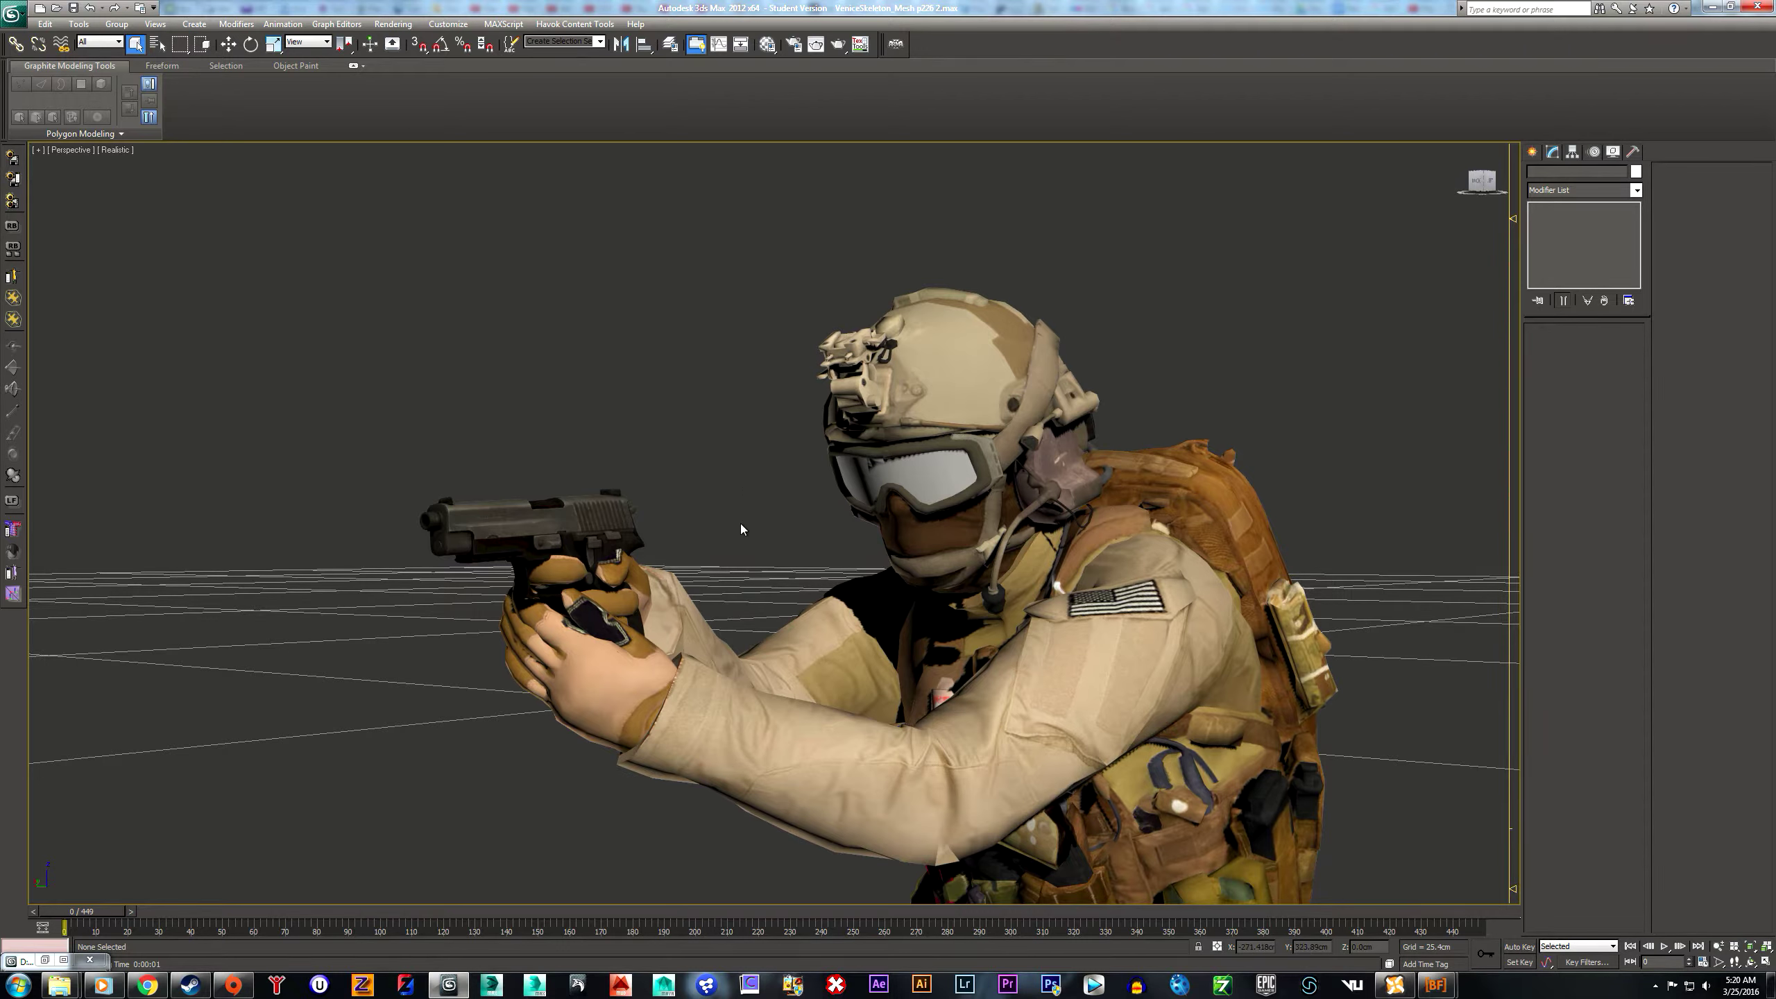
middle_drag(741, 524, 795, 435)
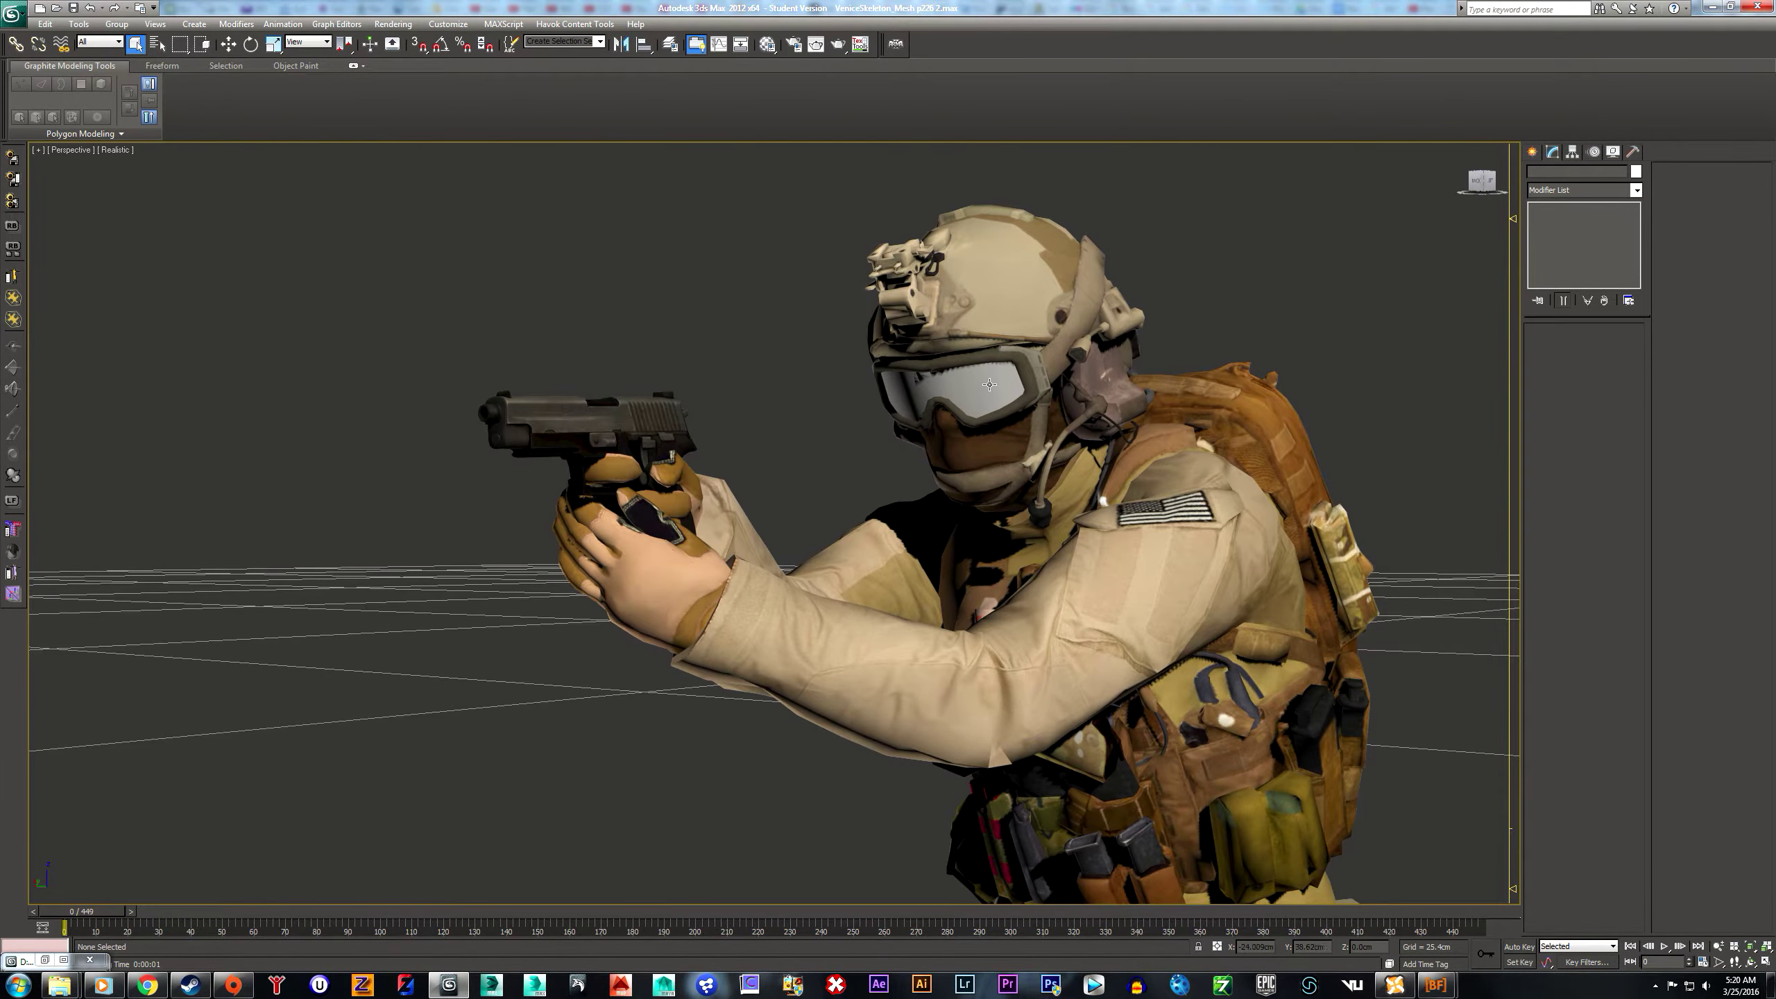
middle_drag(786, 437, 1120, 529)
scroll(957, 455, up, 3)
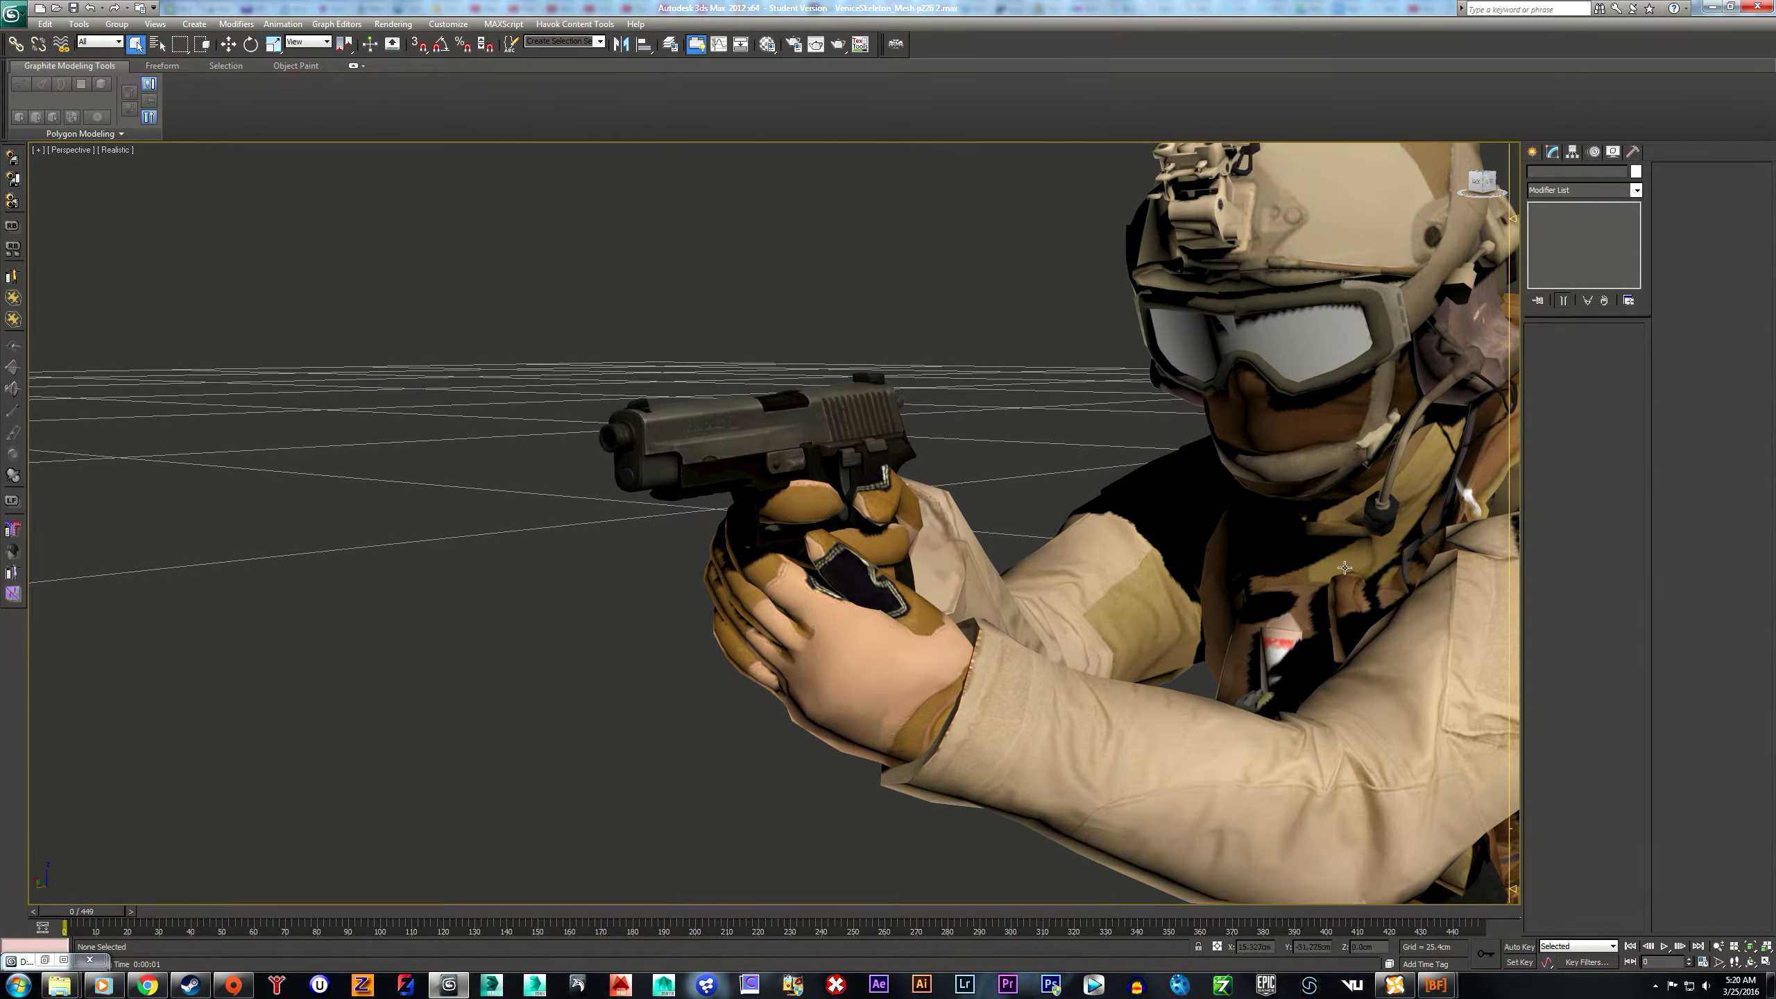
- Play the imported animation in the viewport, and close the rendered frame to view the posed soldier
click(1665, 946)
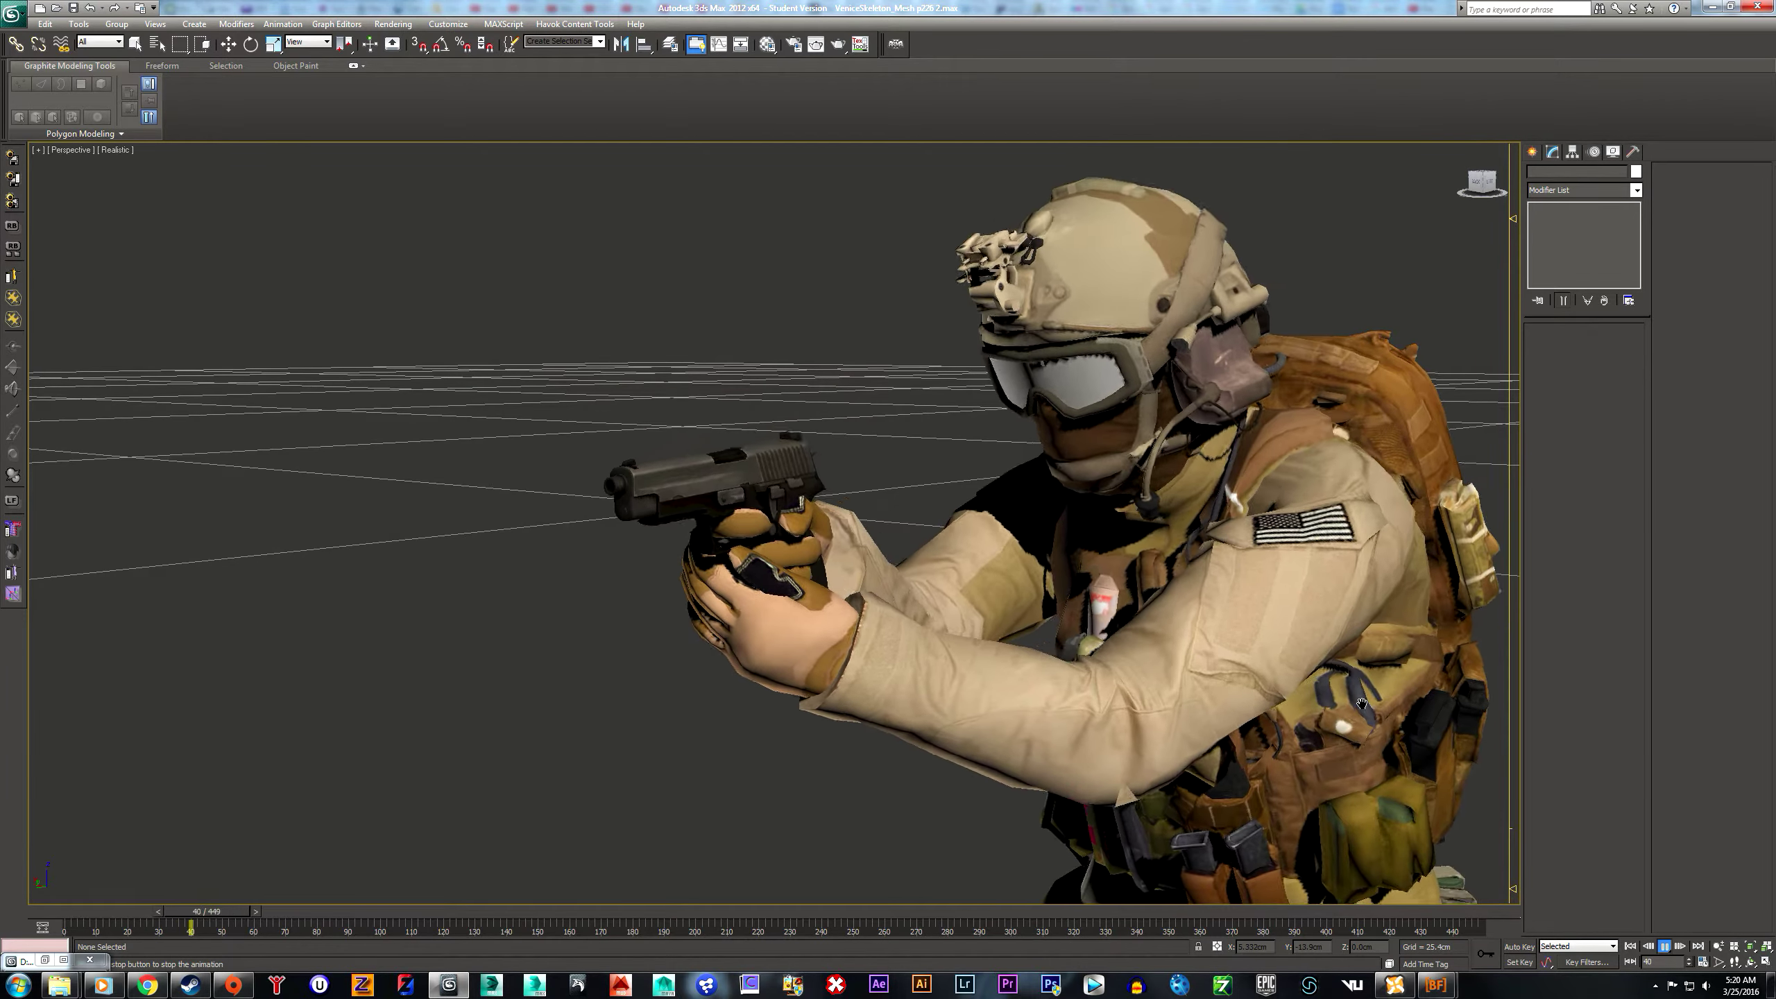
scroll(1361, 703, down, 4)
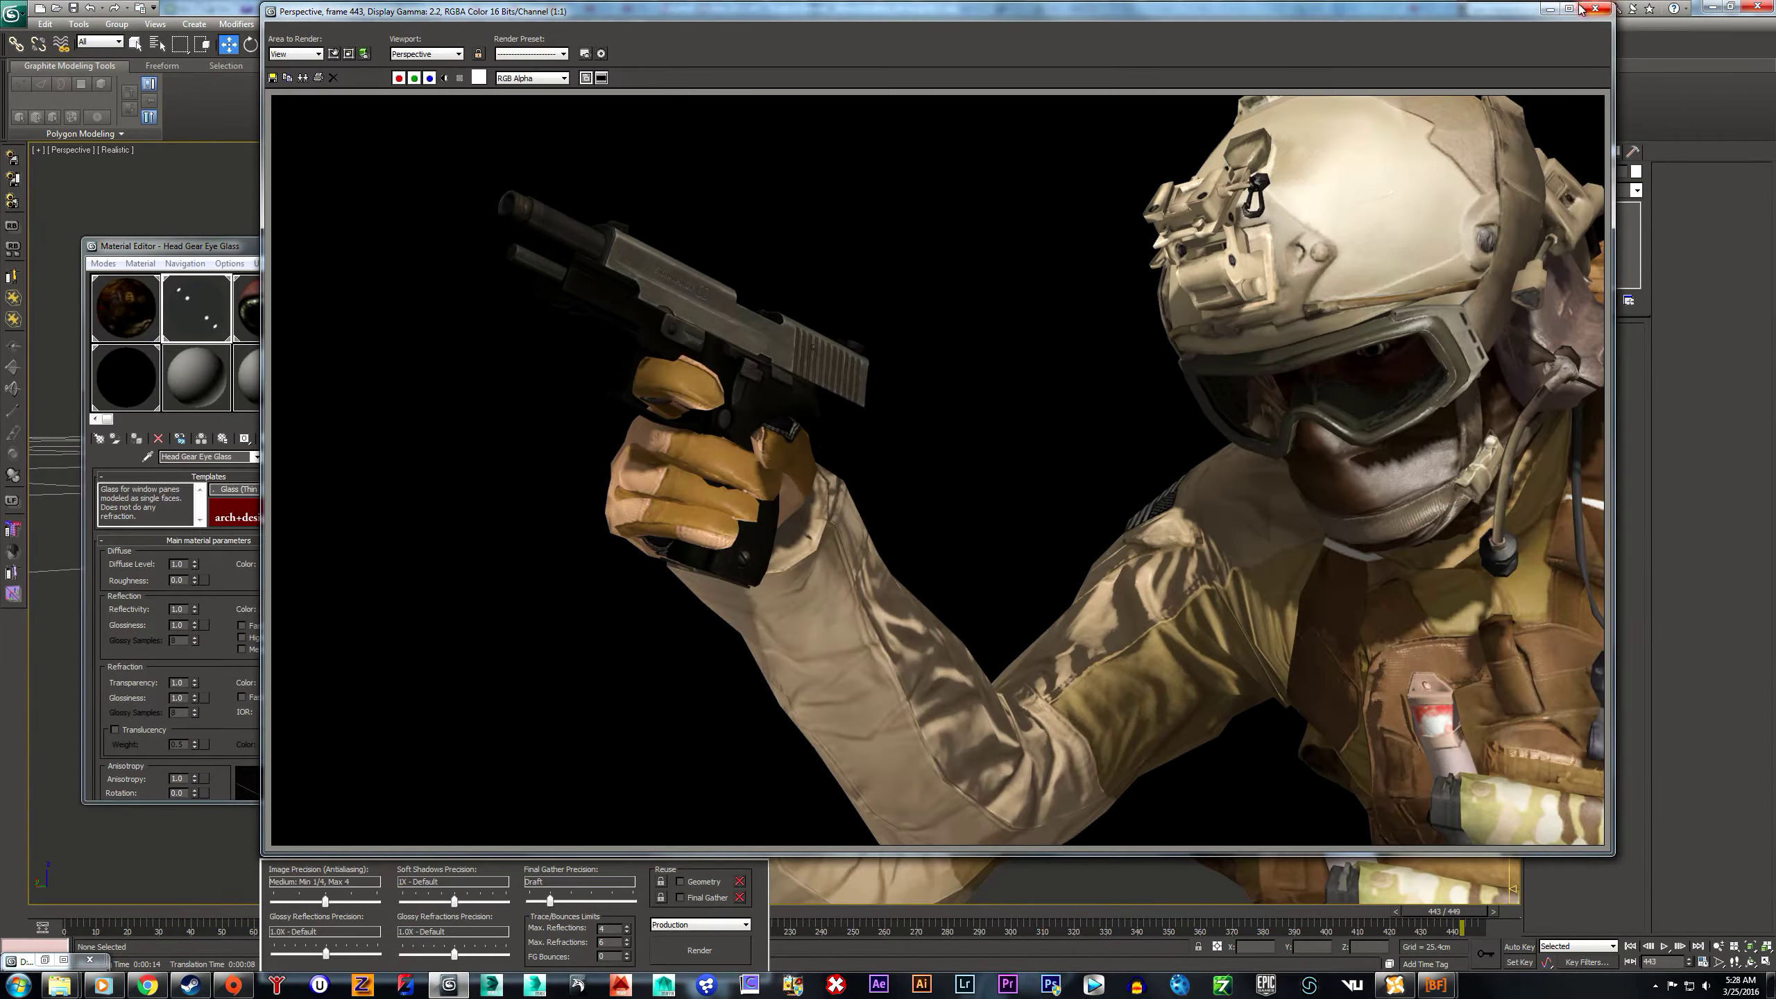
click(1593, 9)
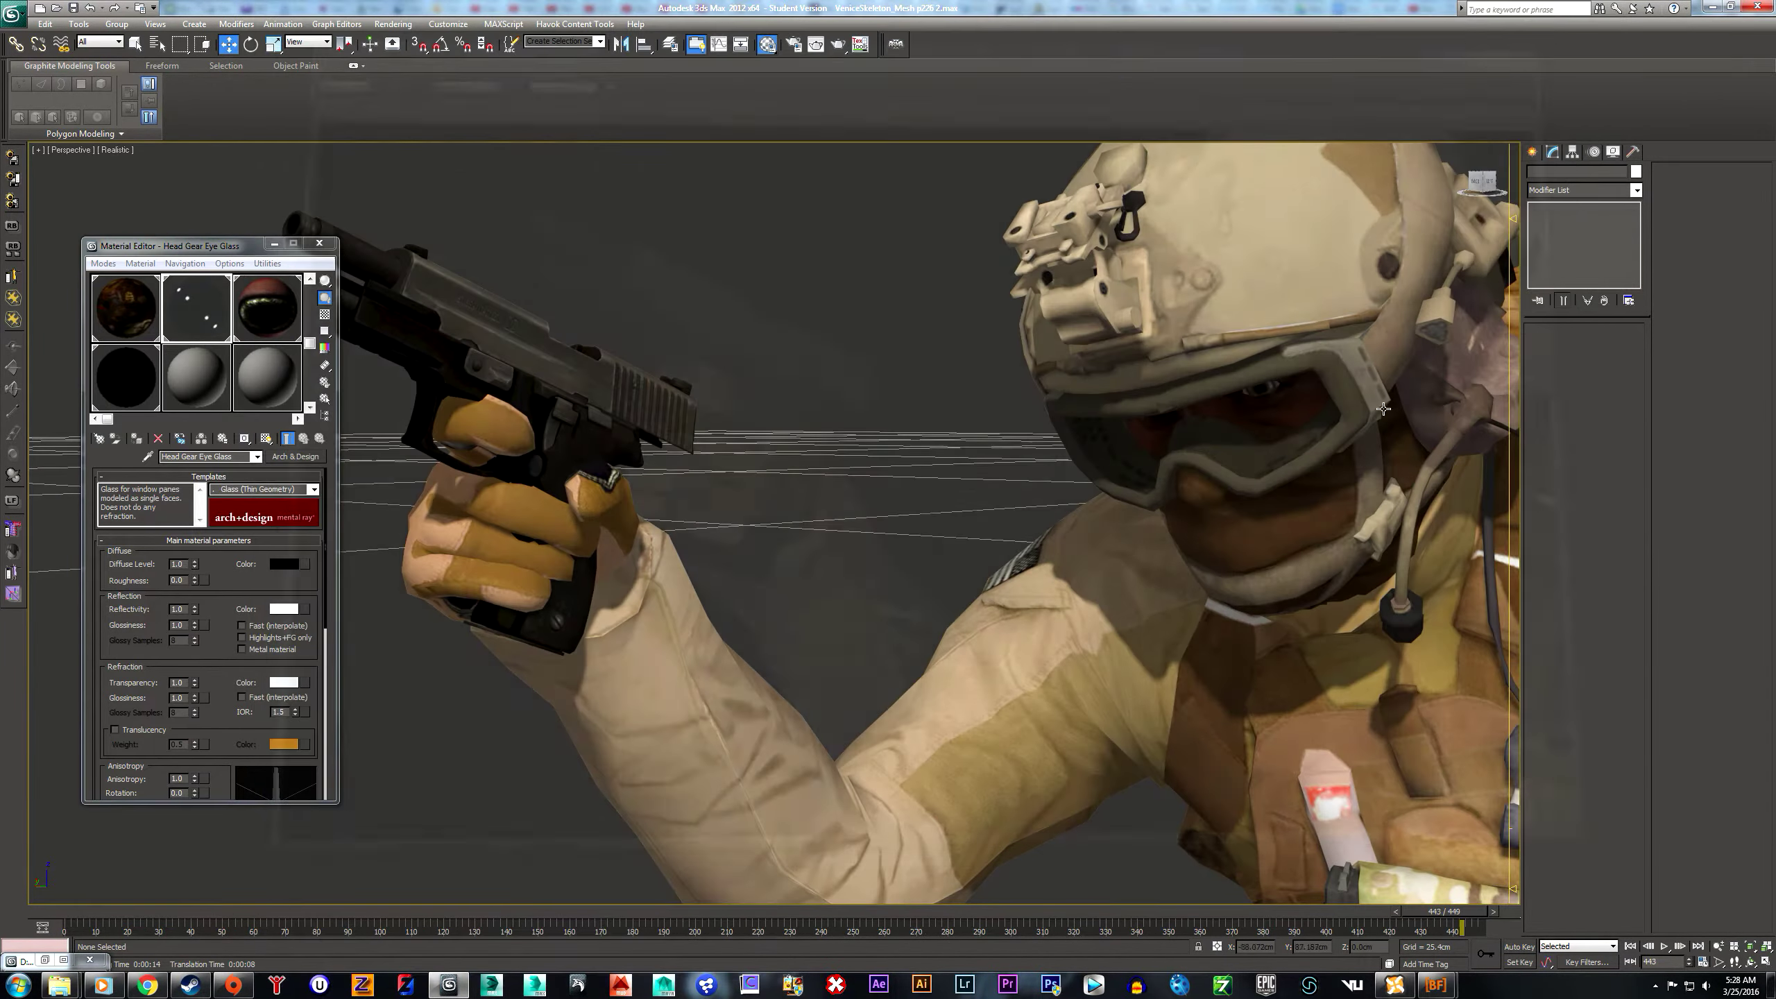
scroll(1219, 517, down, 3)
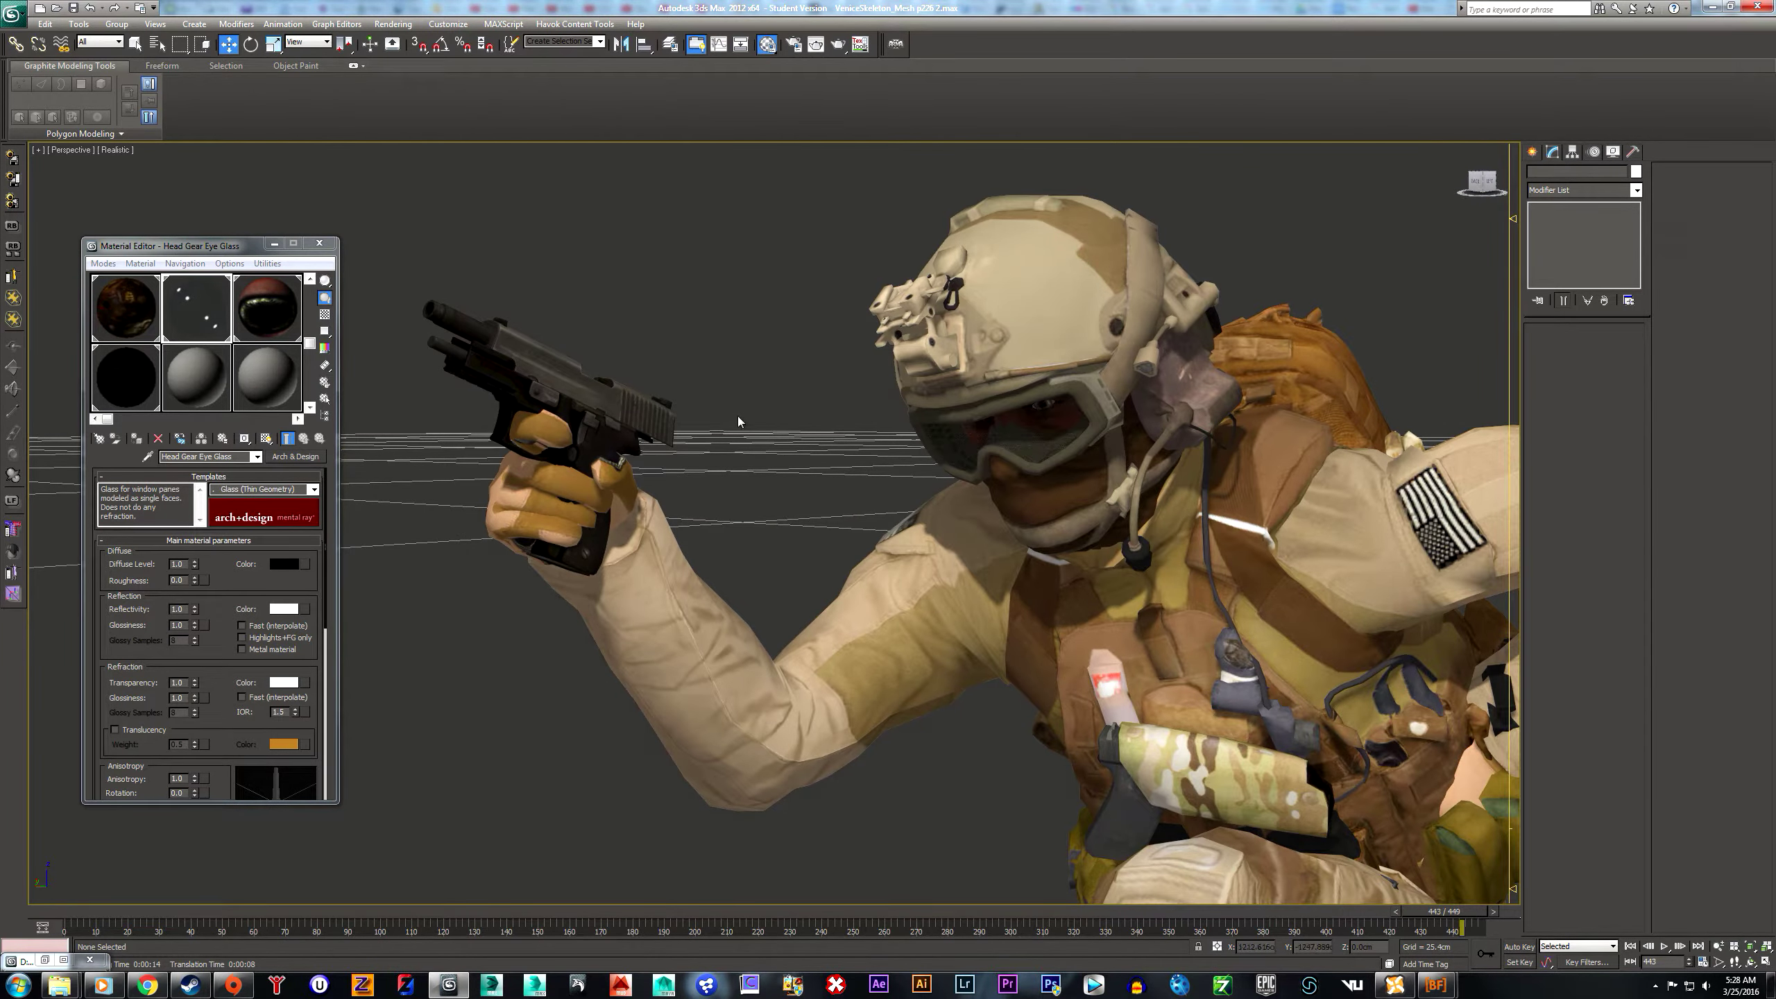
- Open the recent scene VeniceSkeleton_Mesh p226.max and minimize the Material Editor to clear the viewport
click(12, 13)
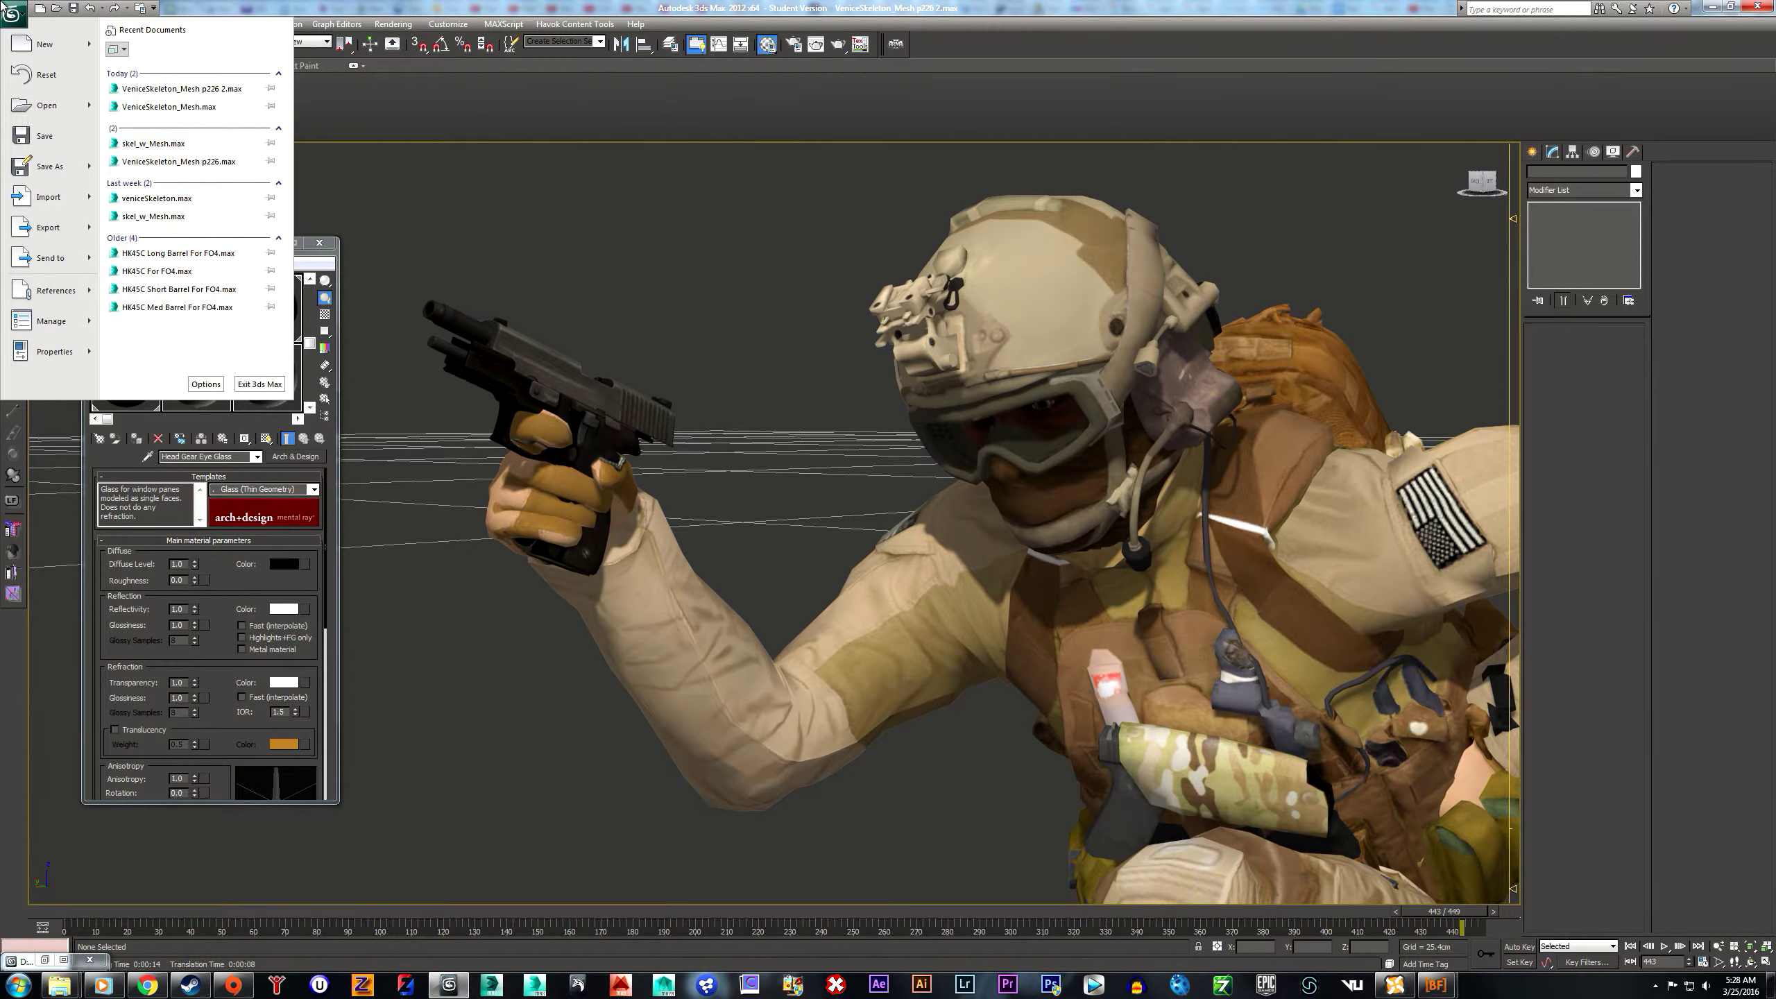
click(180, 164)
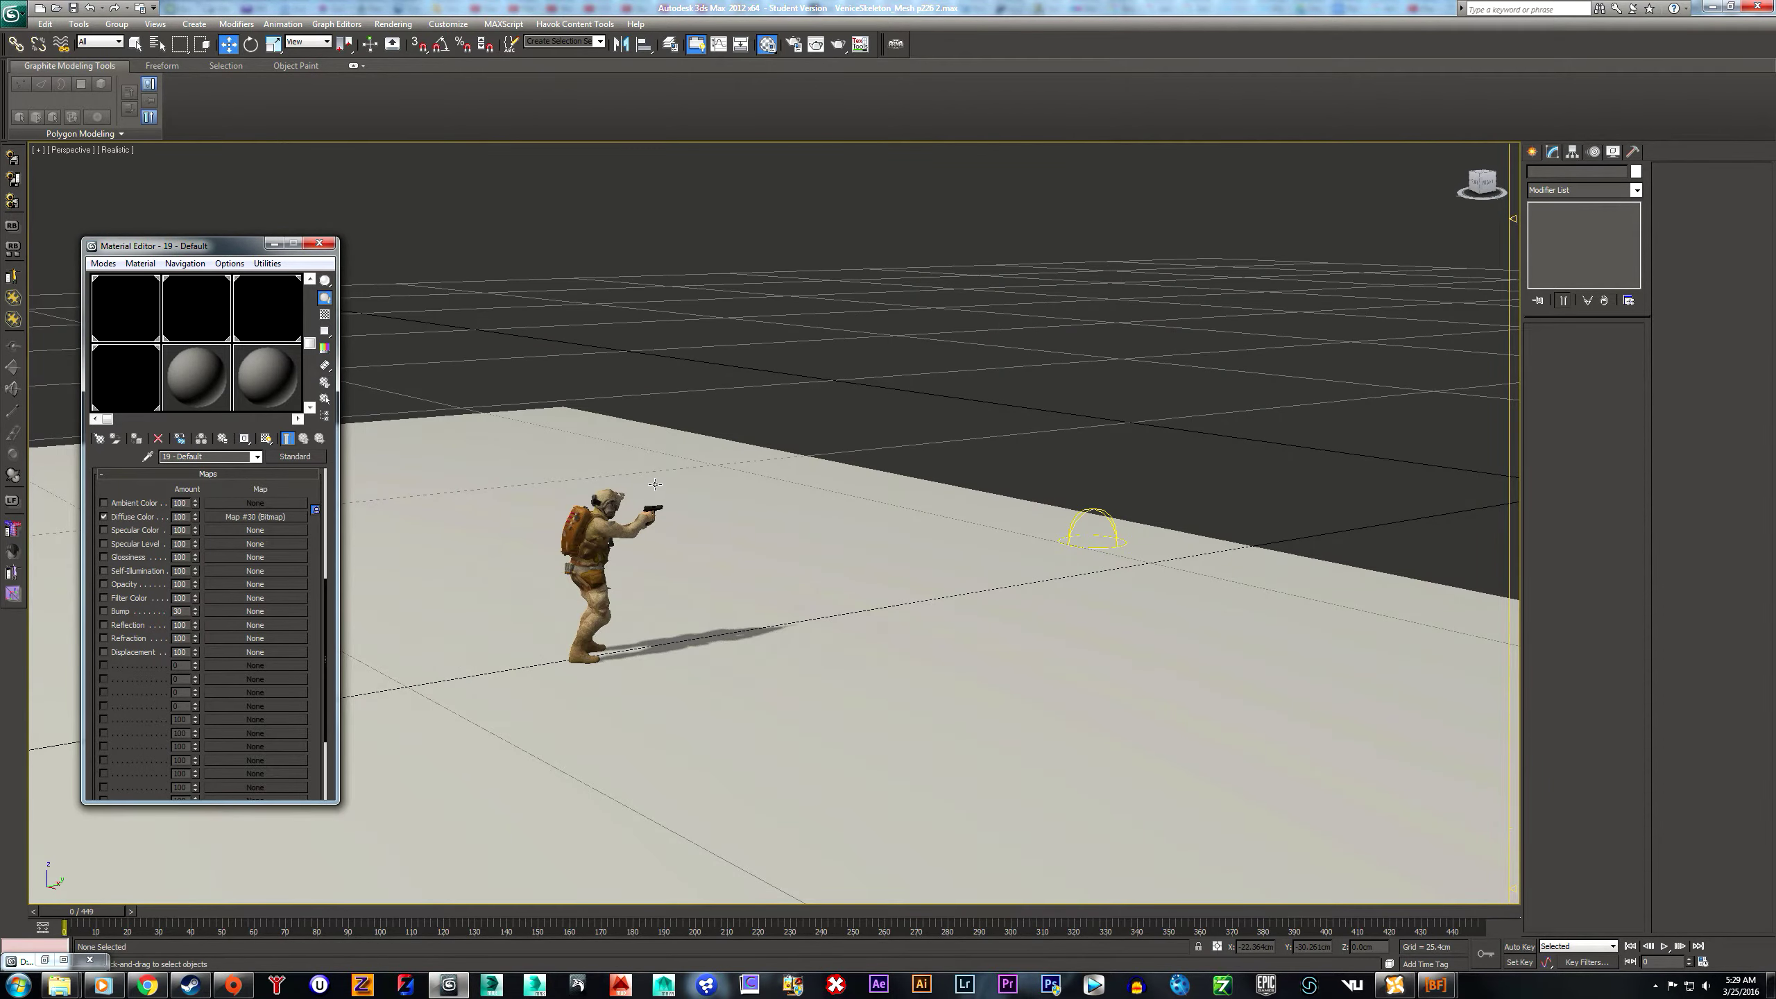
click(272, 242)
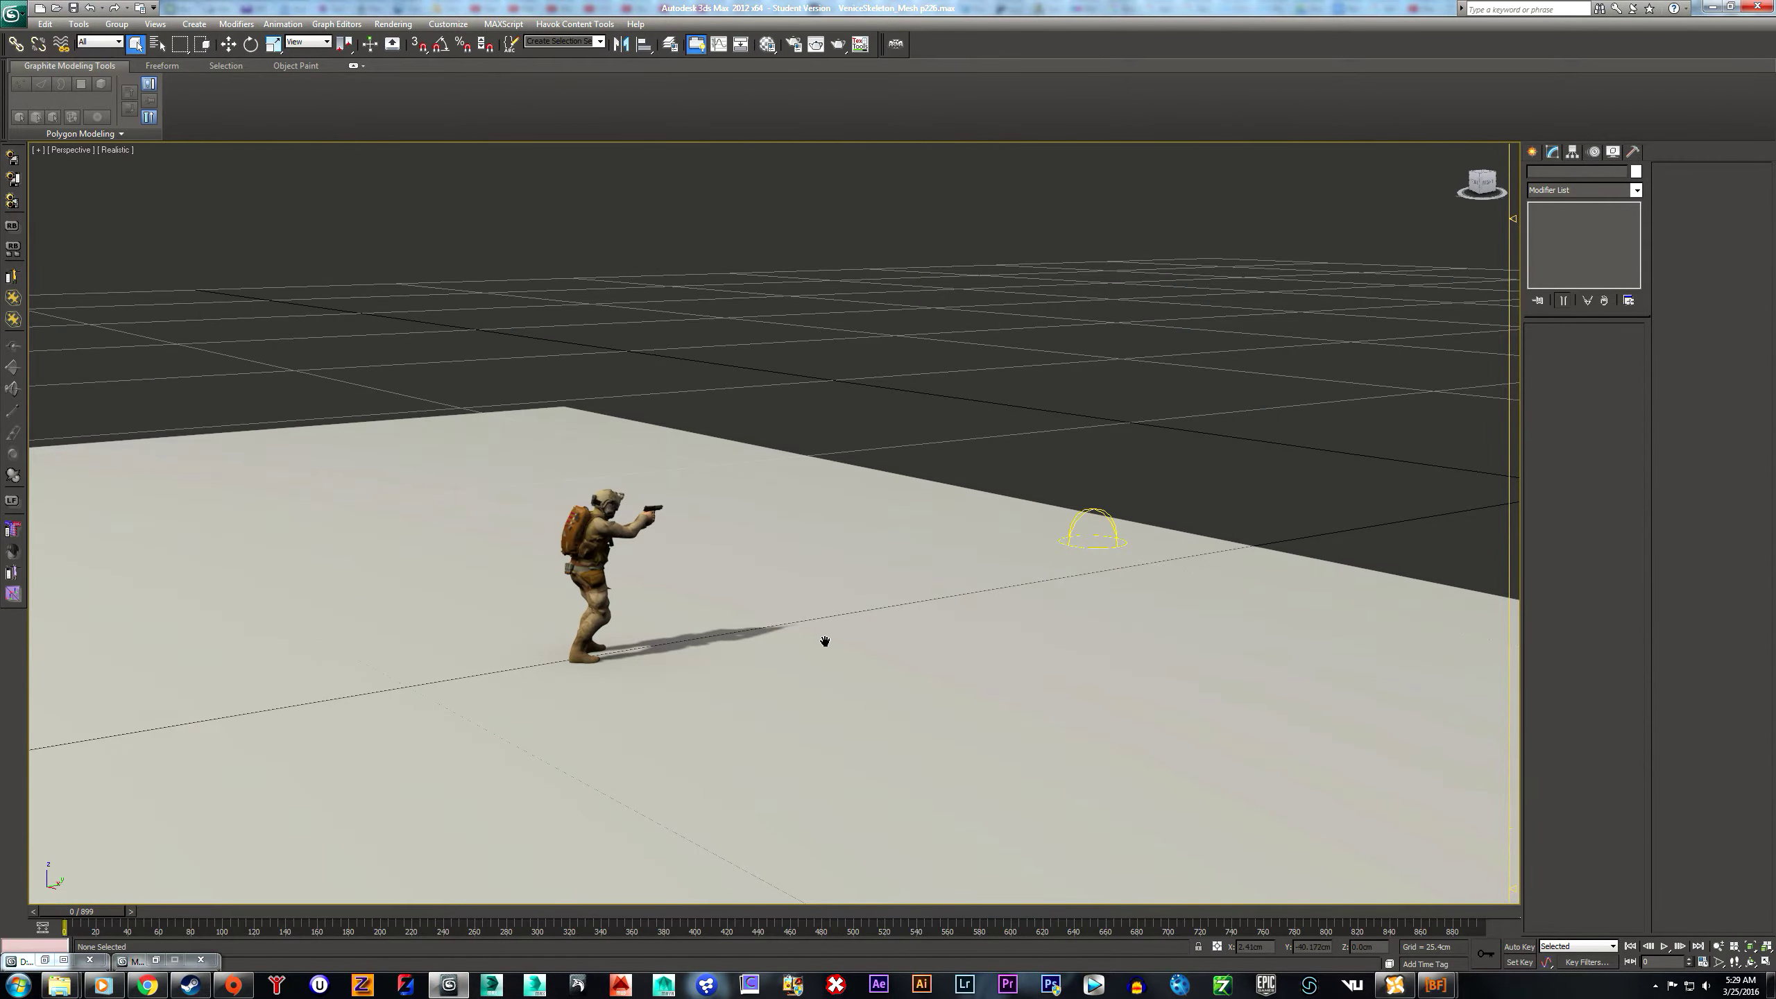
- Examine the standing soldier aiming the pistol and the shadow on the ground plane from several angles and distances
middle_drag(824, 639, 892, 622)
scroll(1011, 517, down, 3)
scroll(1011, 517, down, 2)
scroll(1010, 517, up, 5)
scroll(892, 622, up, 4)
middle_drag(1101, 570, 1003, 610)
scroll(1004, 609, up, 5)
middle_drag(1041, 534, 1053, 625)
alt+middle_drag(1027, 317, 1035, 281)
scroll(1035, 280, down, 5)
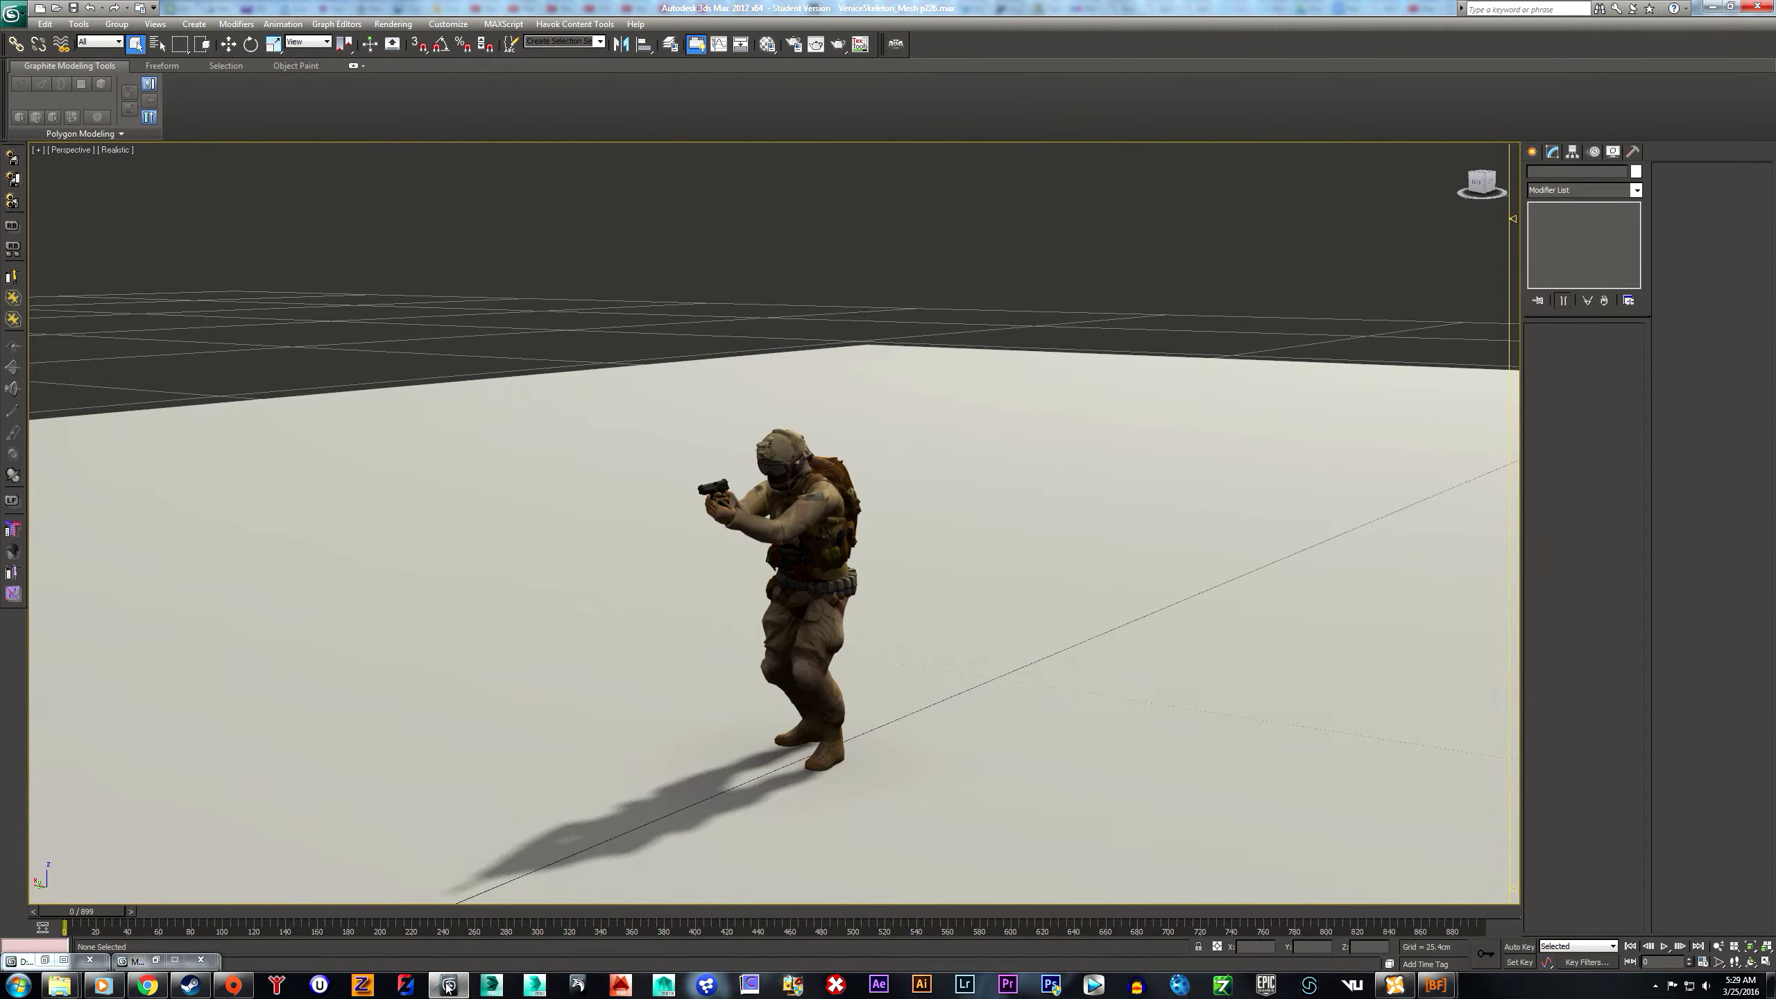
- Play the scene's animation in the viewport to check how the soldier moves with the pistol
click(1664, 946)
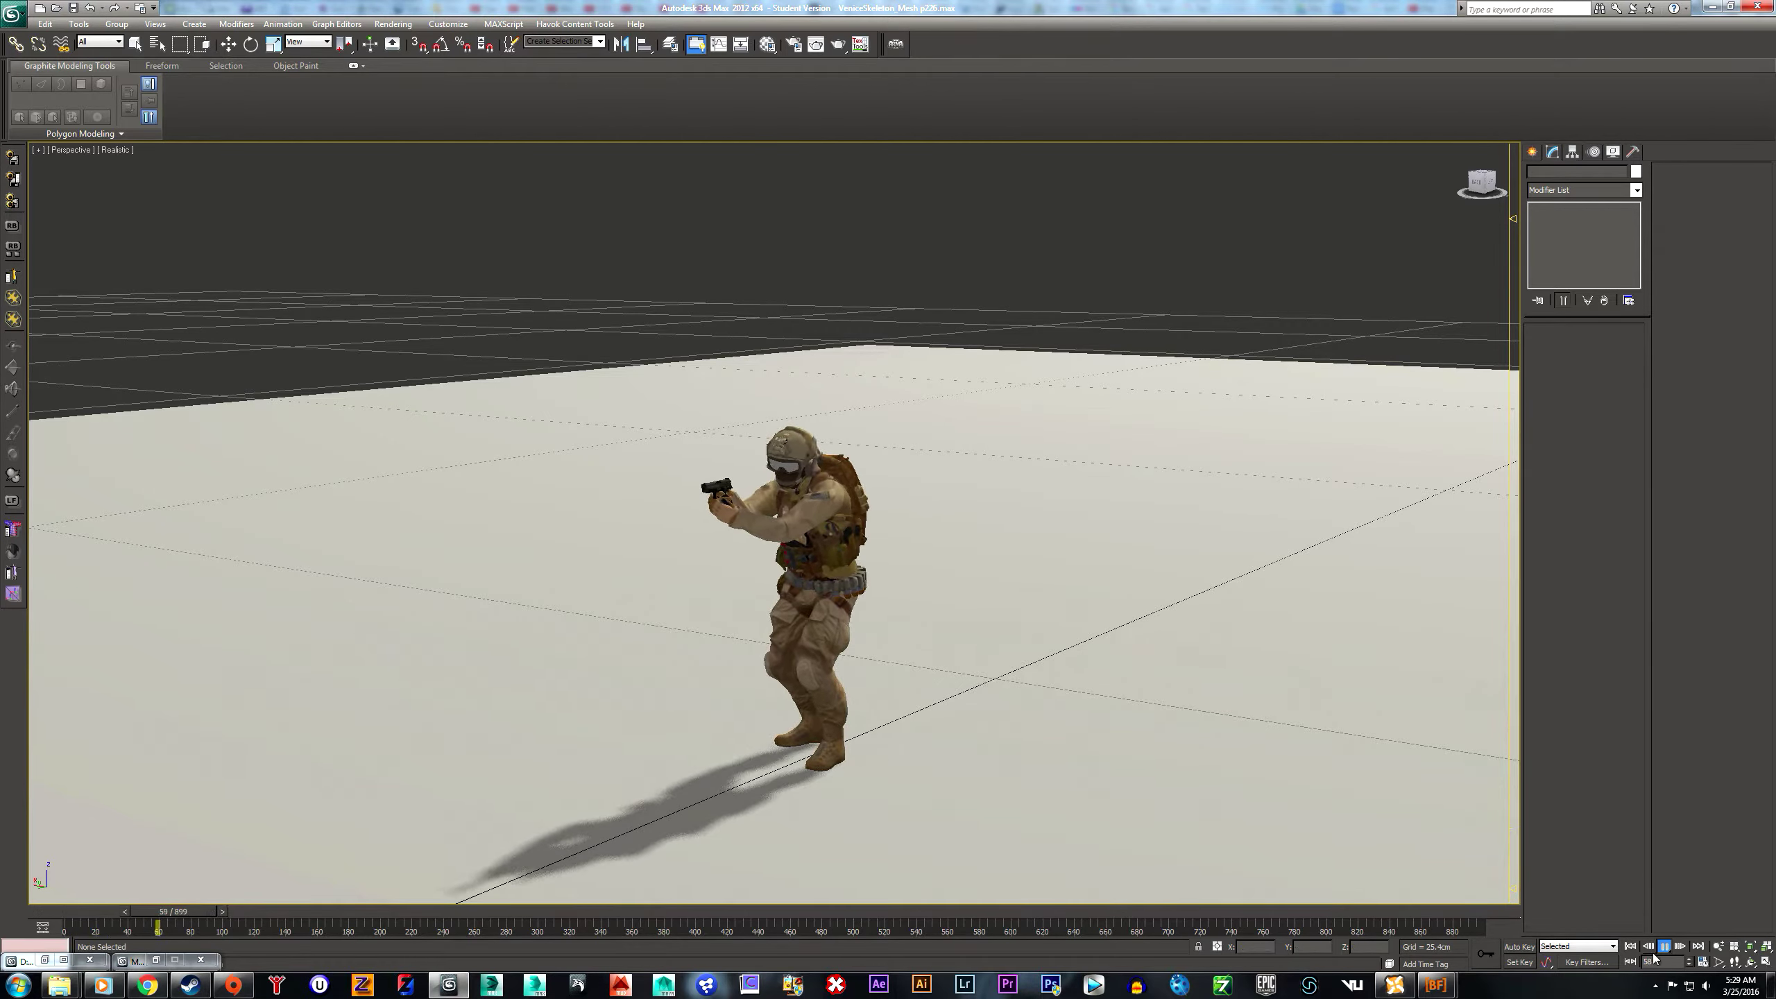
click(1704, 962)
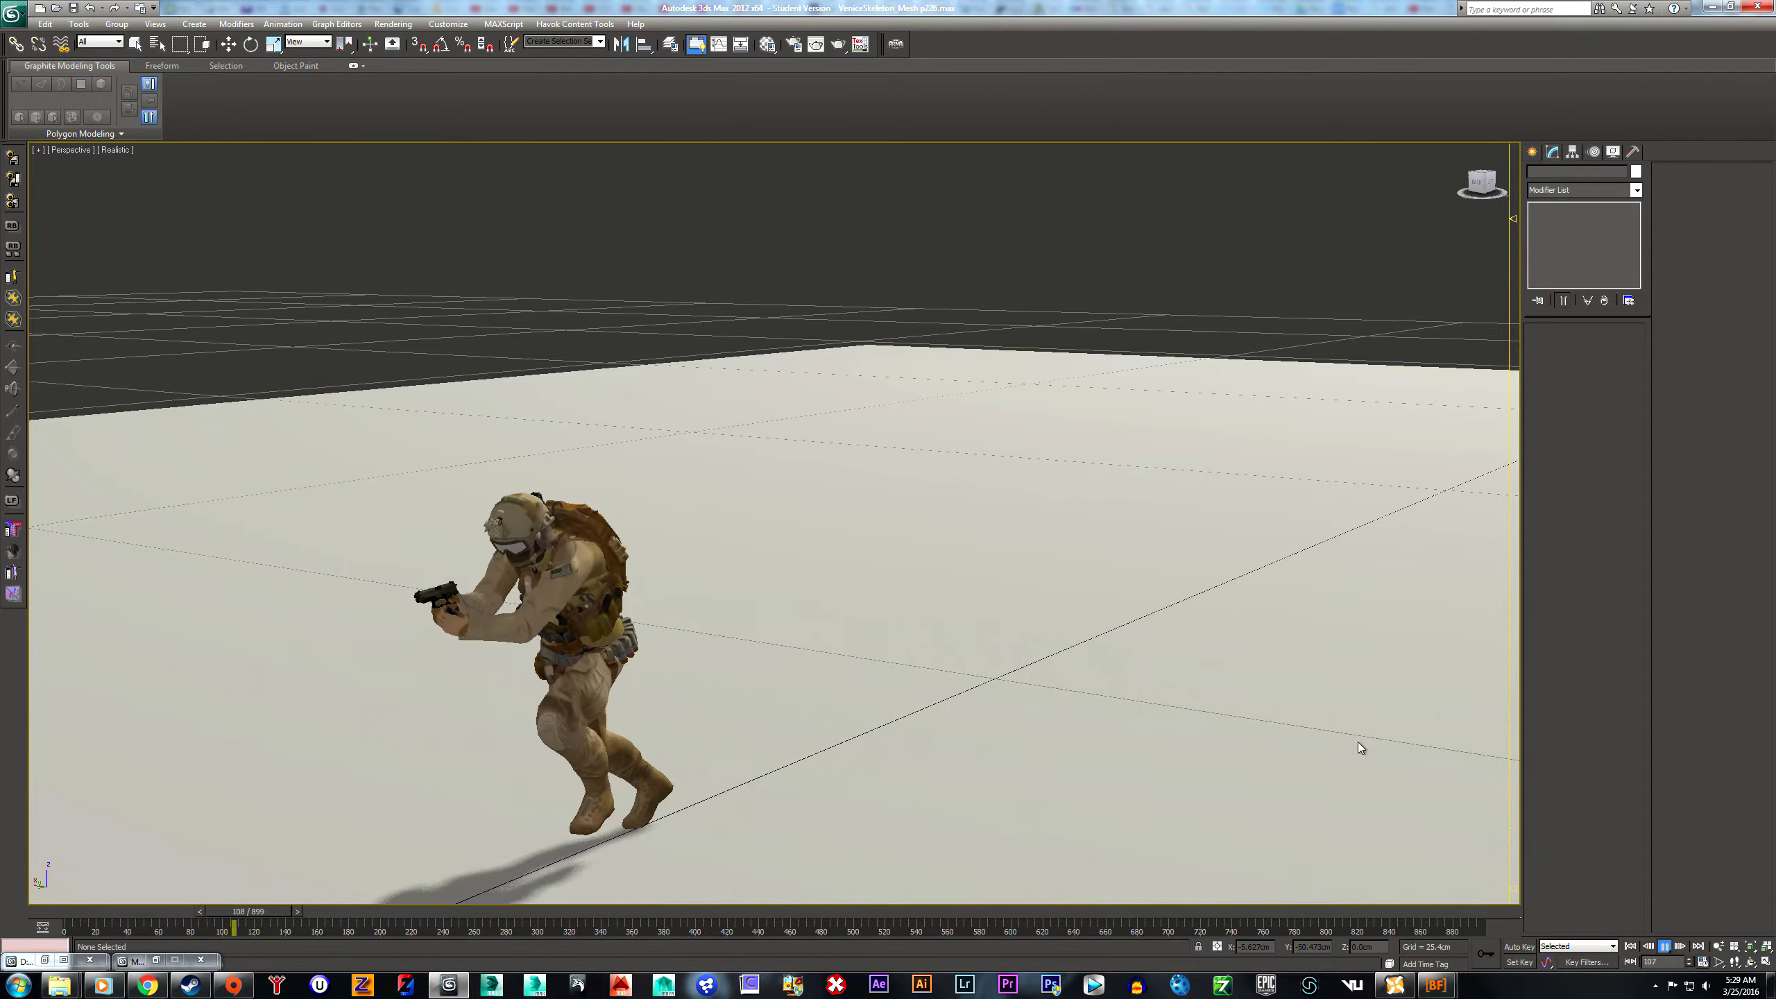
middle_drag(933, 763, 1130, 636)
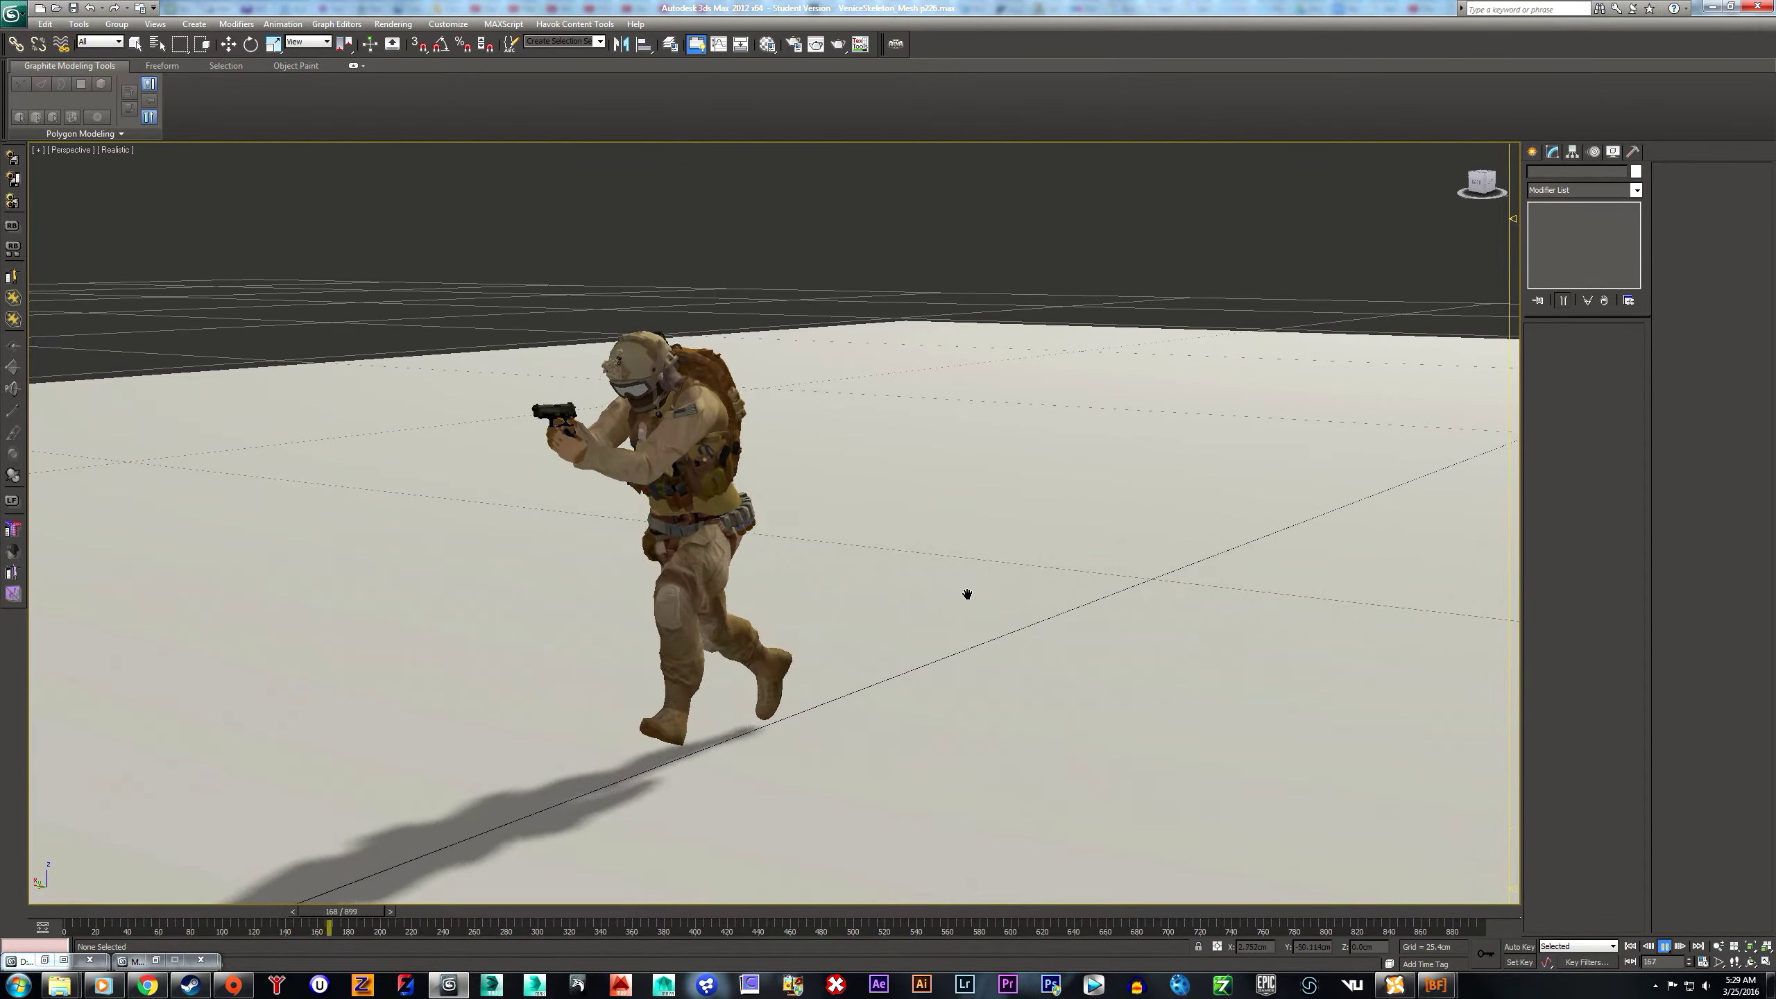
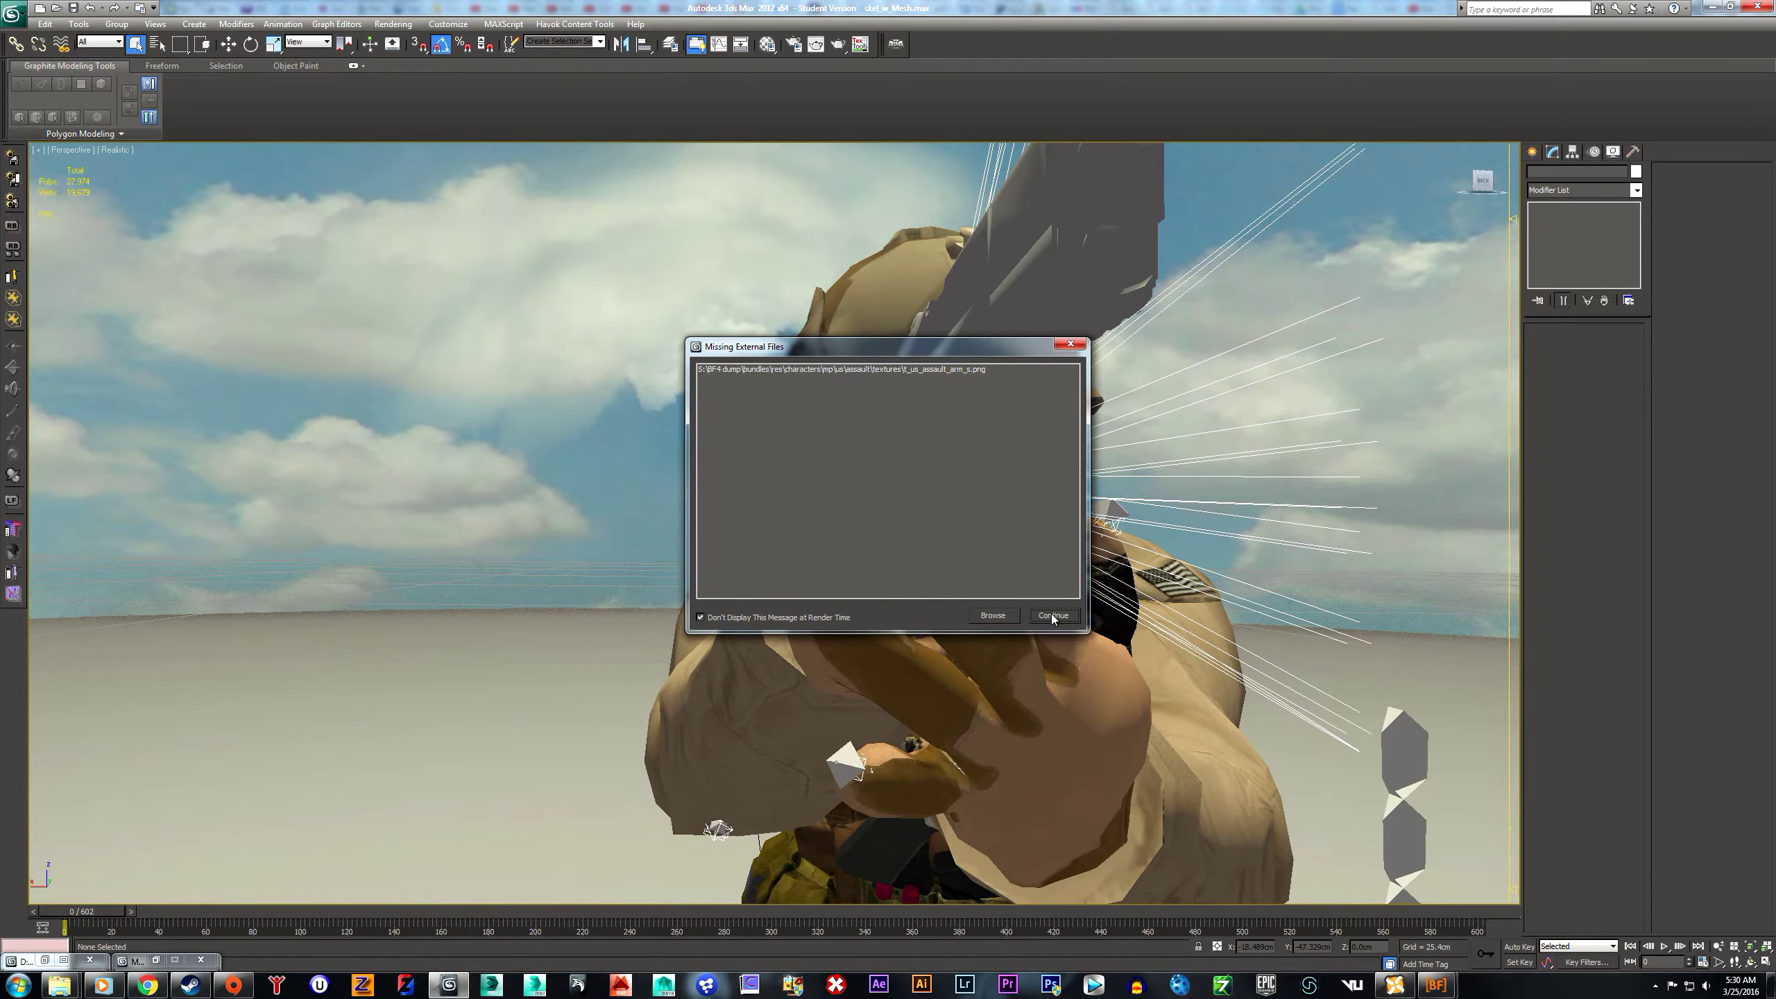
- Continue past the missing external files notice and examine the soldier and pistol from several angles and distances
click(1053, 618)
middle_drag(1217, 710, 1051, 559)
scroll(1083, 701, down, 10)
scroll(1082, 701, down, 4)
scroll(1083, 563, down, 3)
scroll(1082, 562, up, 5)
scroll(1078, 607, up, 6)
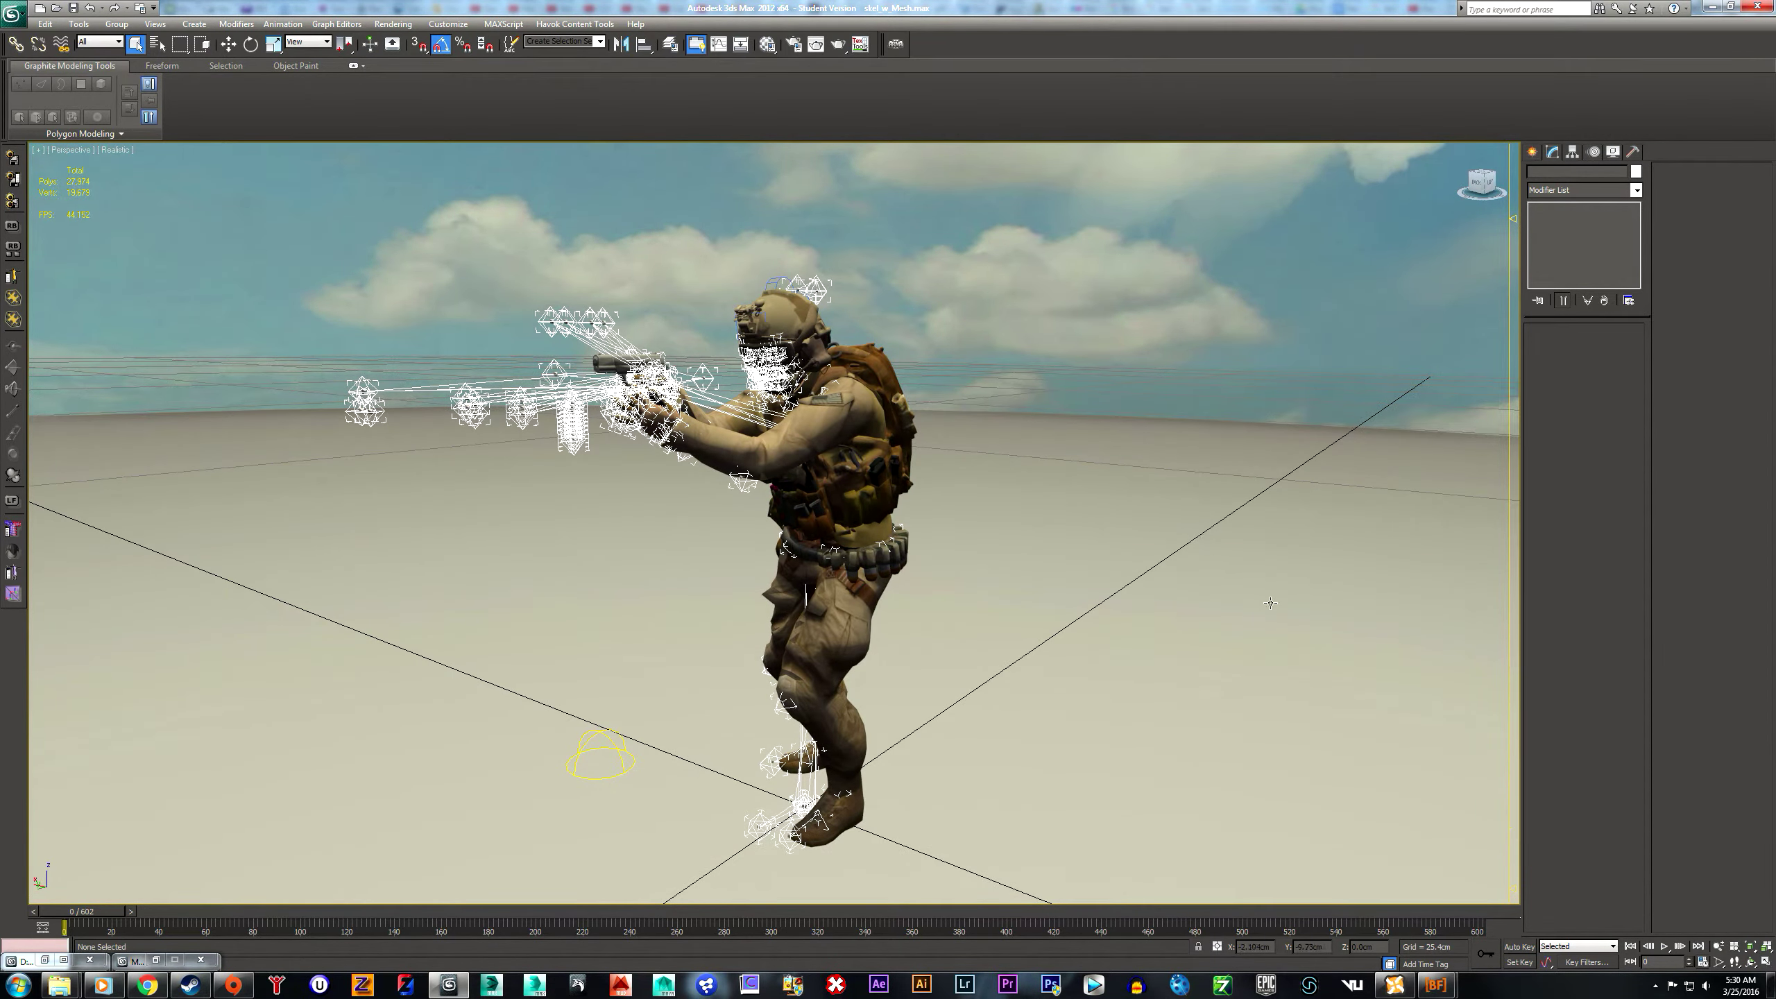
middle_drag(1270, 602, 1308, 679)
scroll(1203, 572, up, 8)
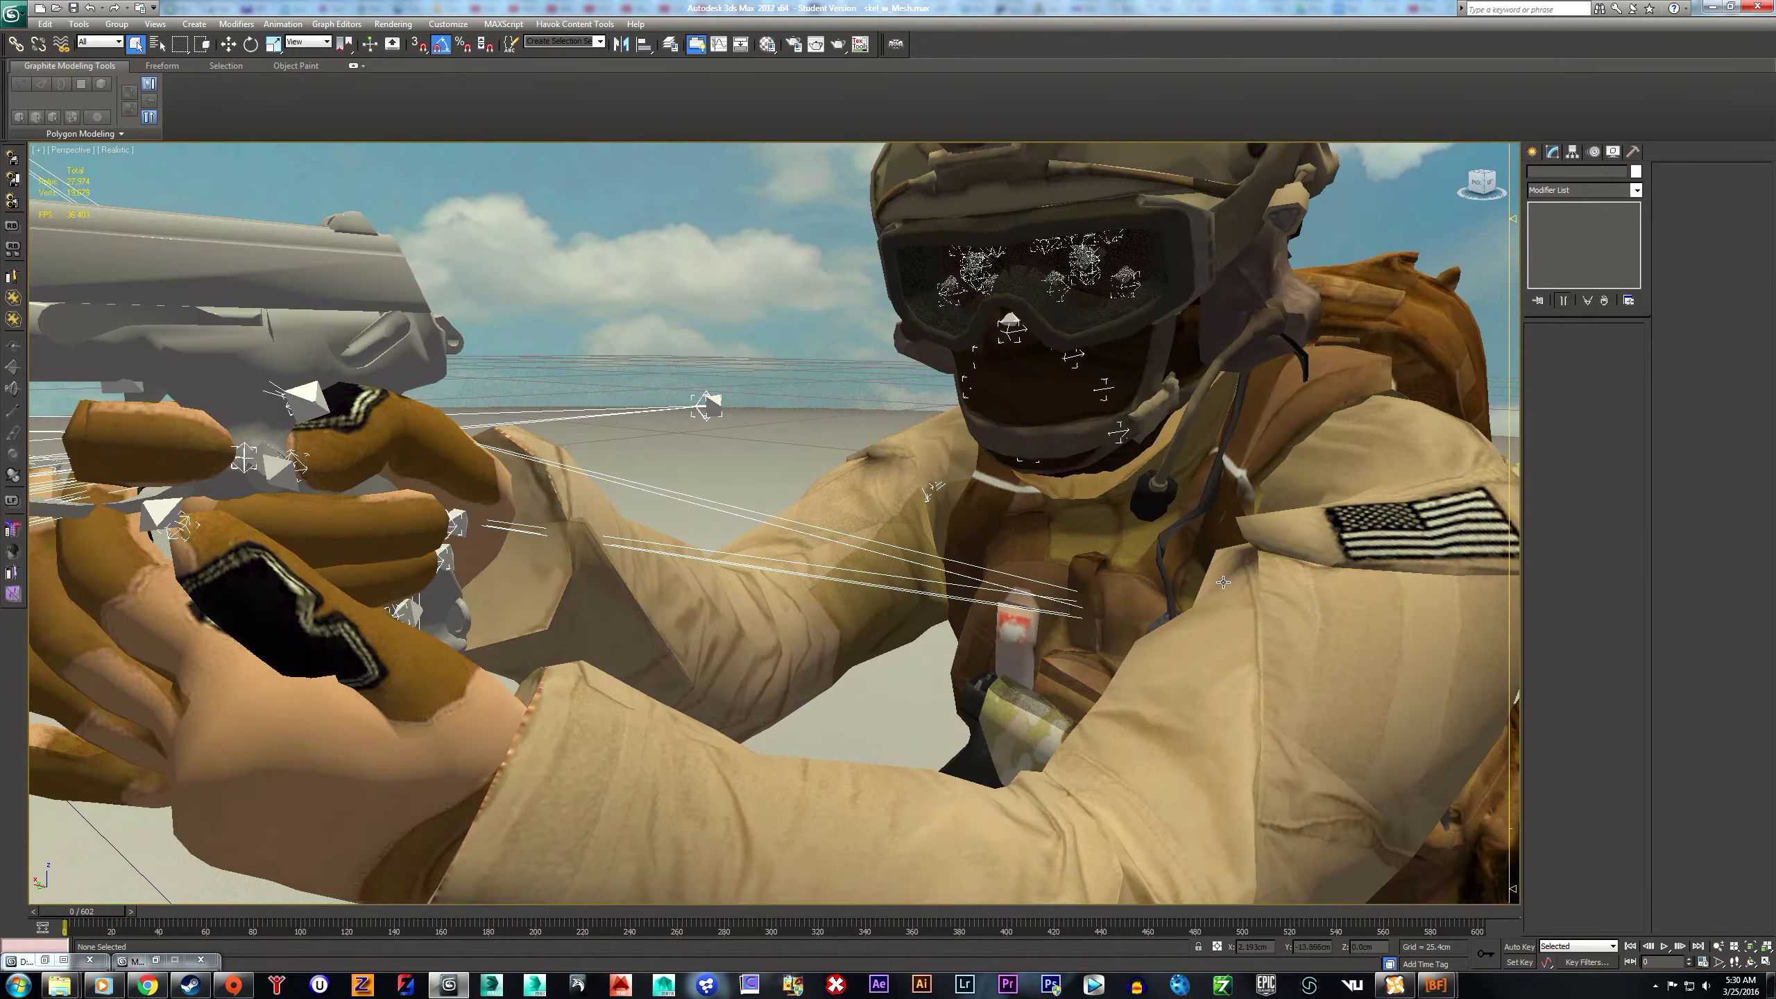
middle_drag(1222, 582, 1246, 598)
scroll(763, 486, down, 10)
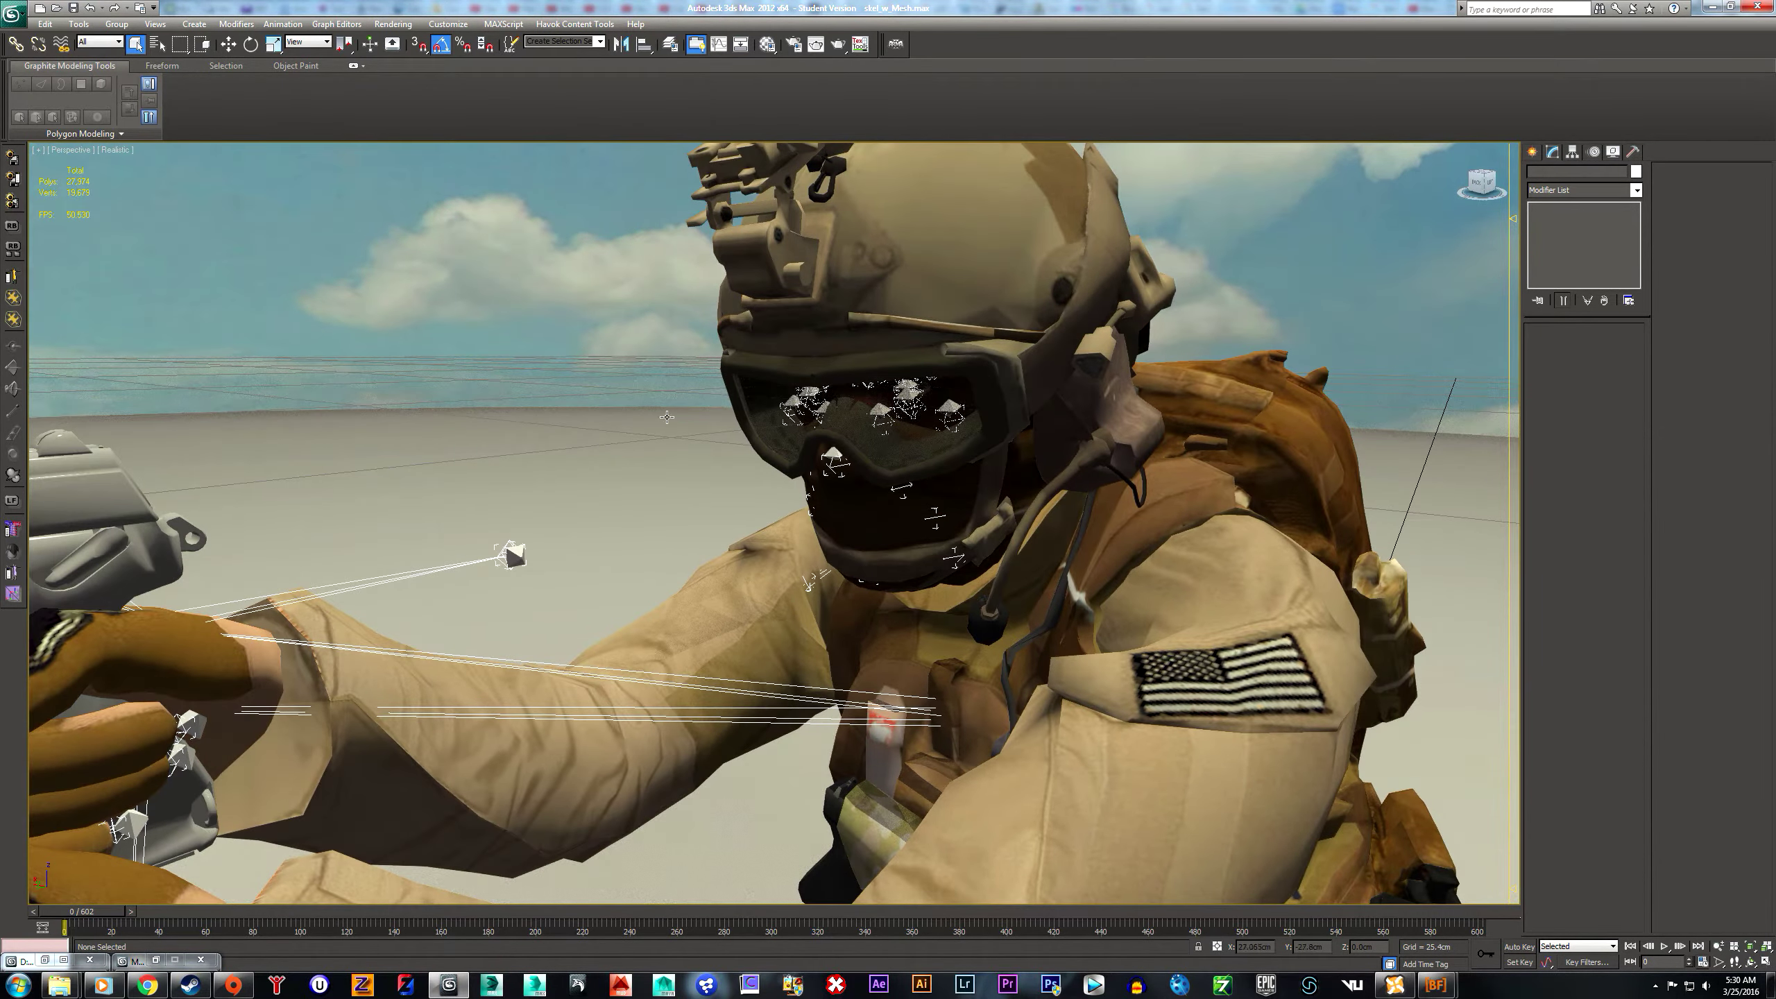
alt+middle_drag(1129, 586, 989, 533)
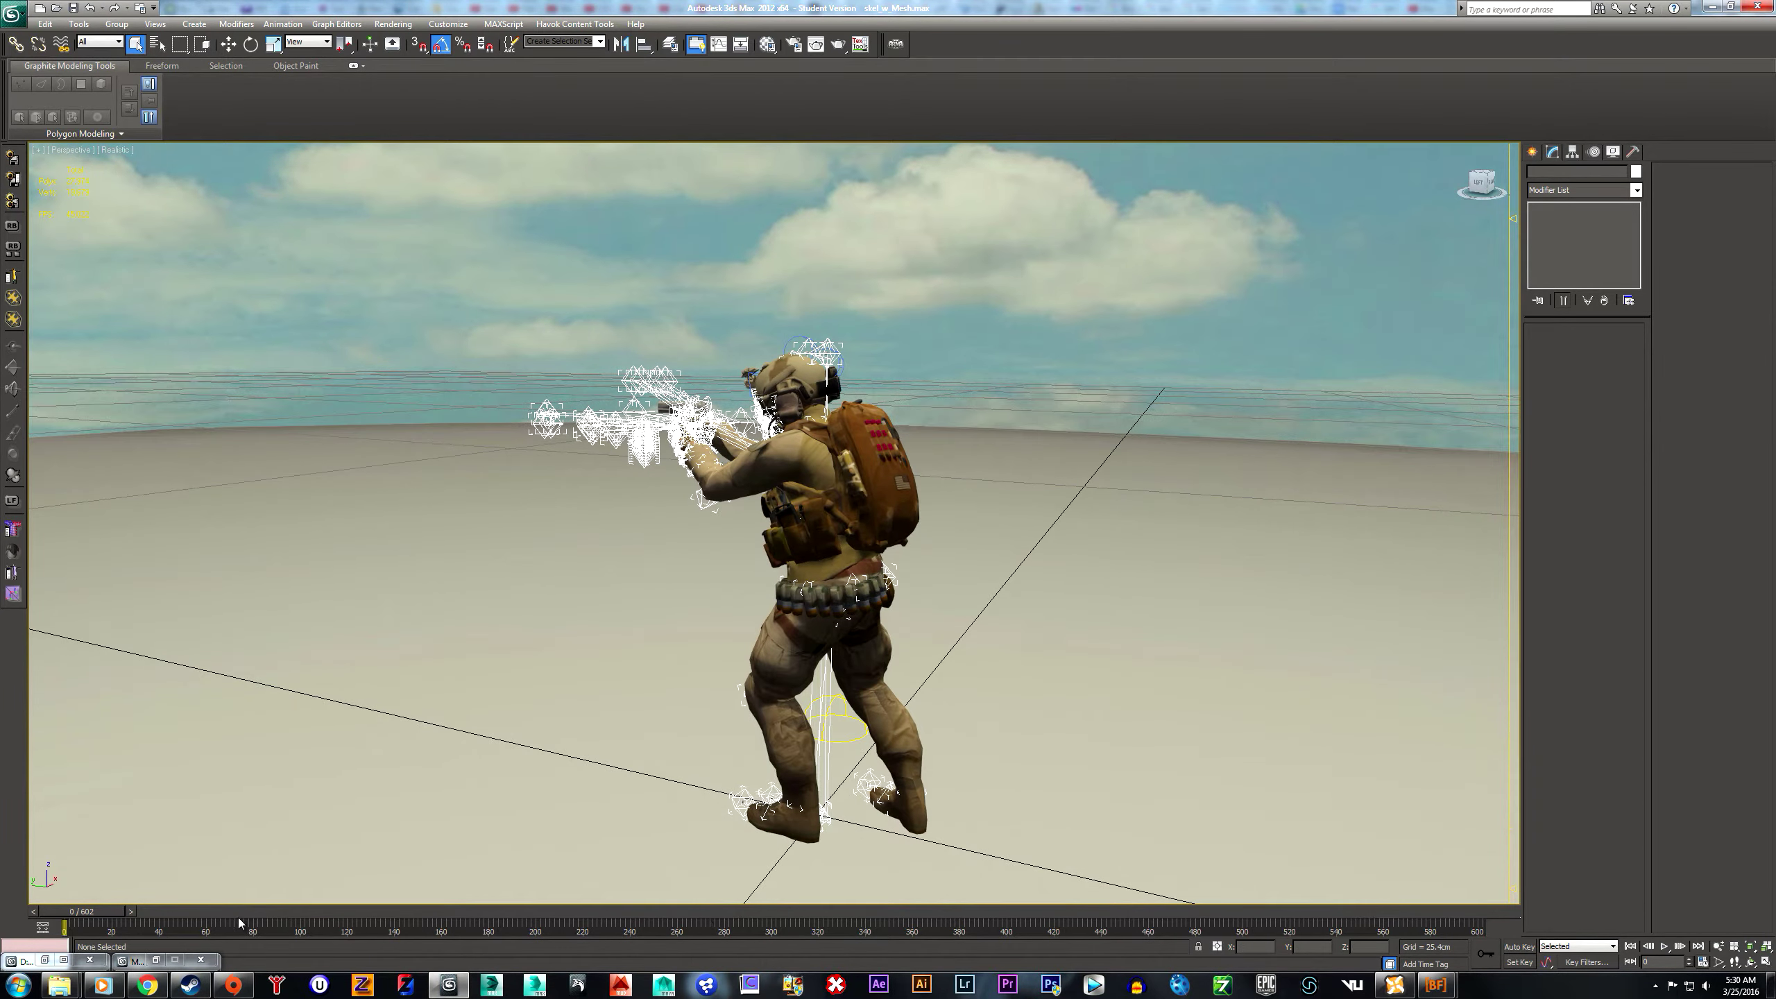
- Scrub the animation to frame 369 and examine how the soldier holds the pistol up close
drag(108, 918, 958, 916)
key(q)
scroll(825, 558, up, 6)
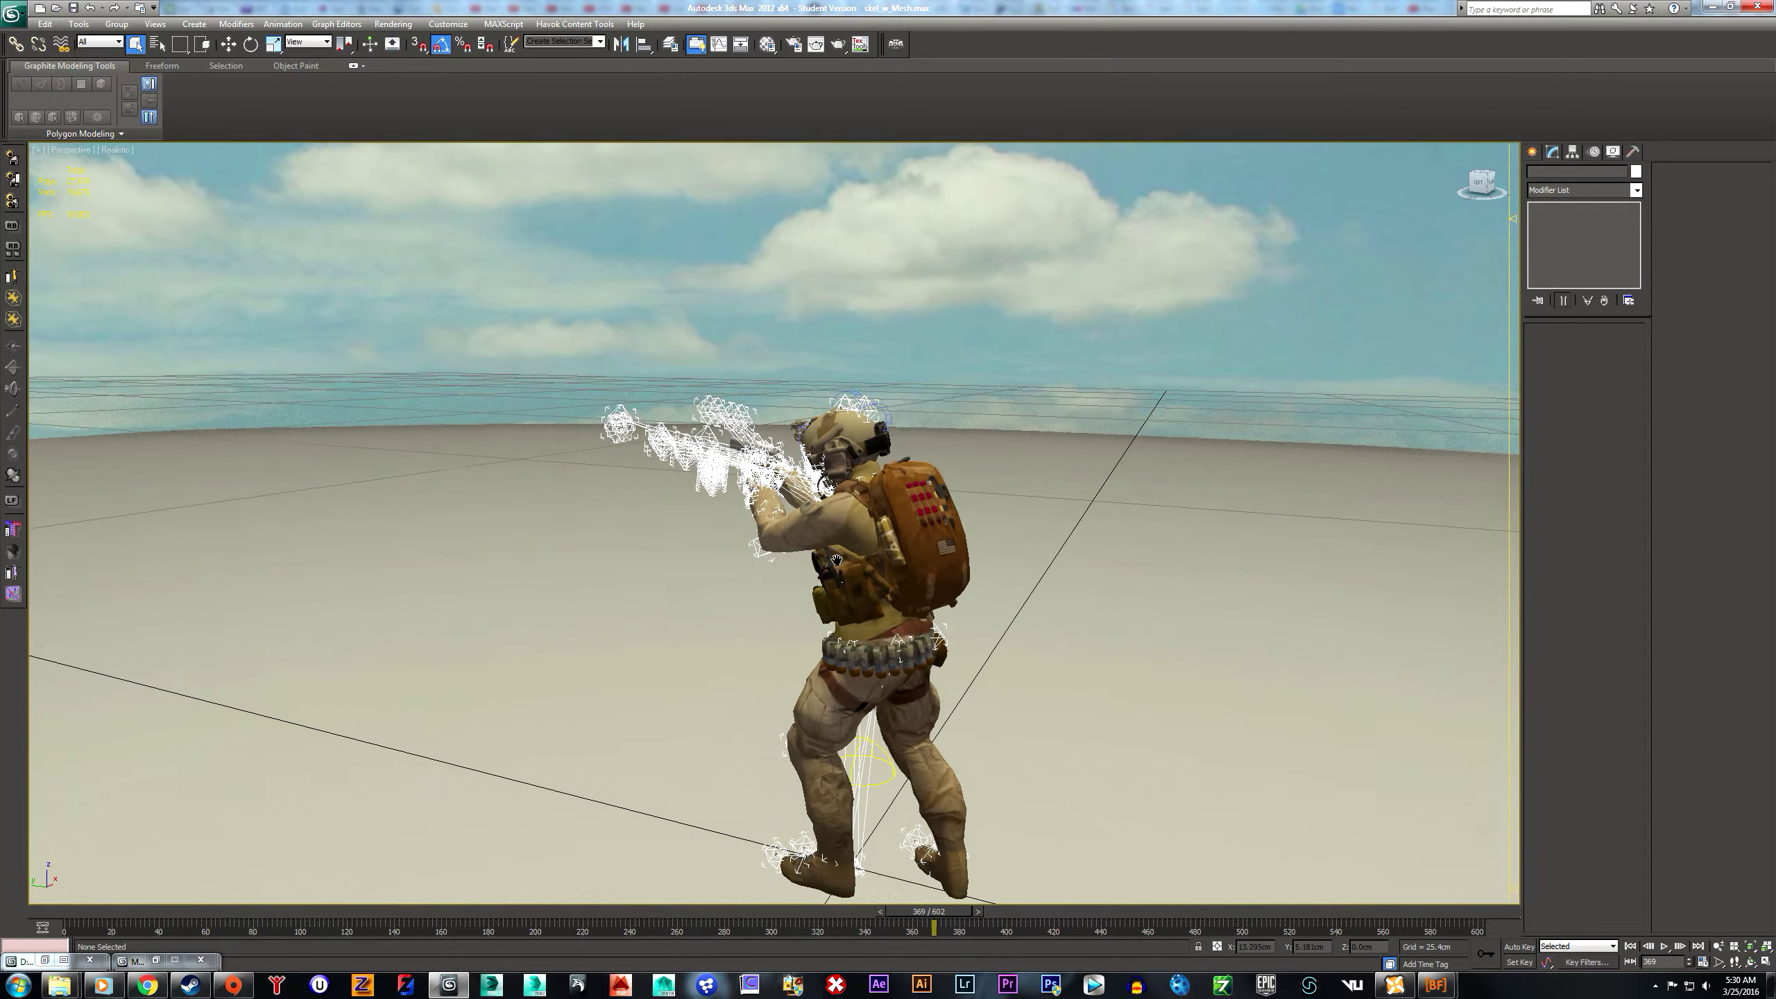
scroll(825, 558, up, 8)
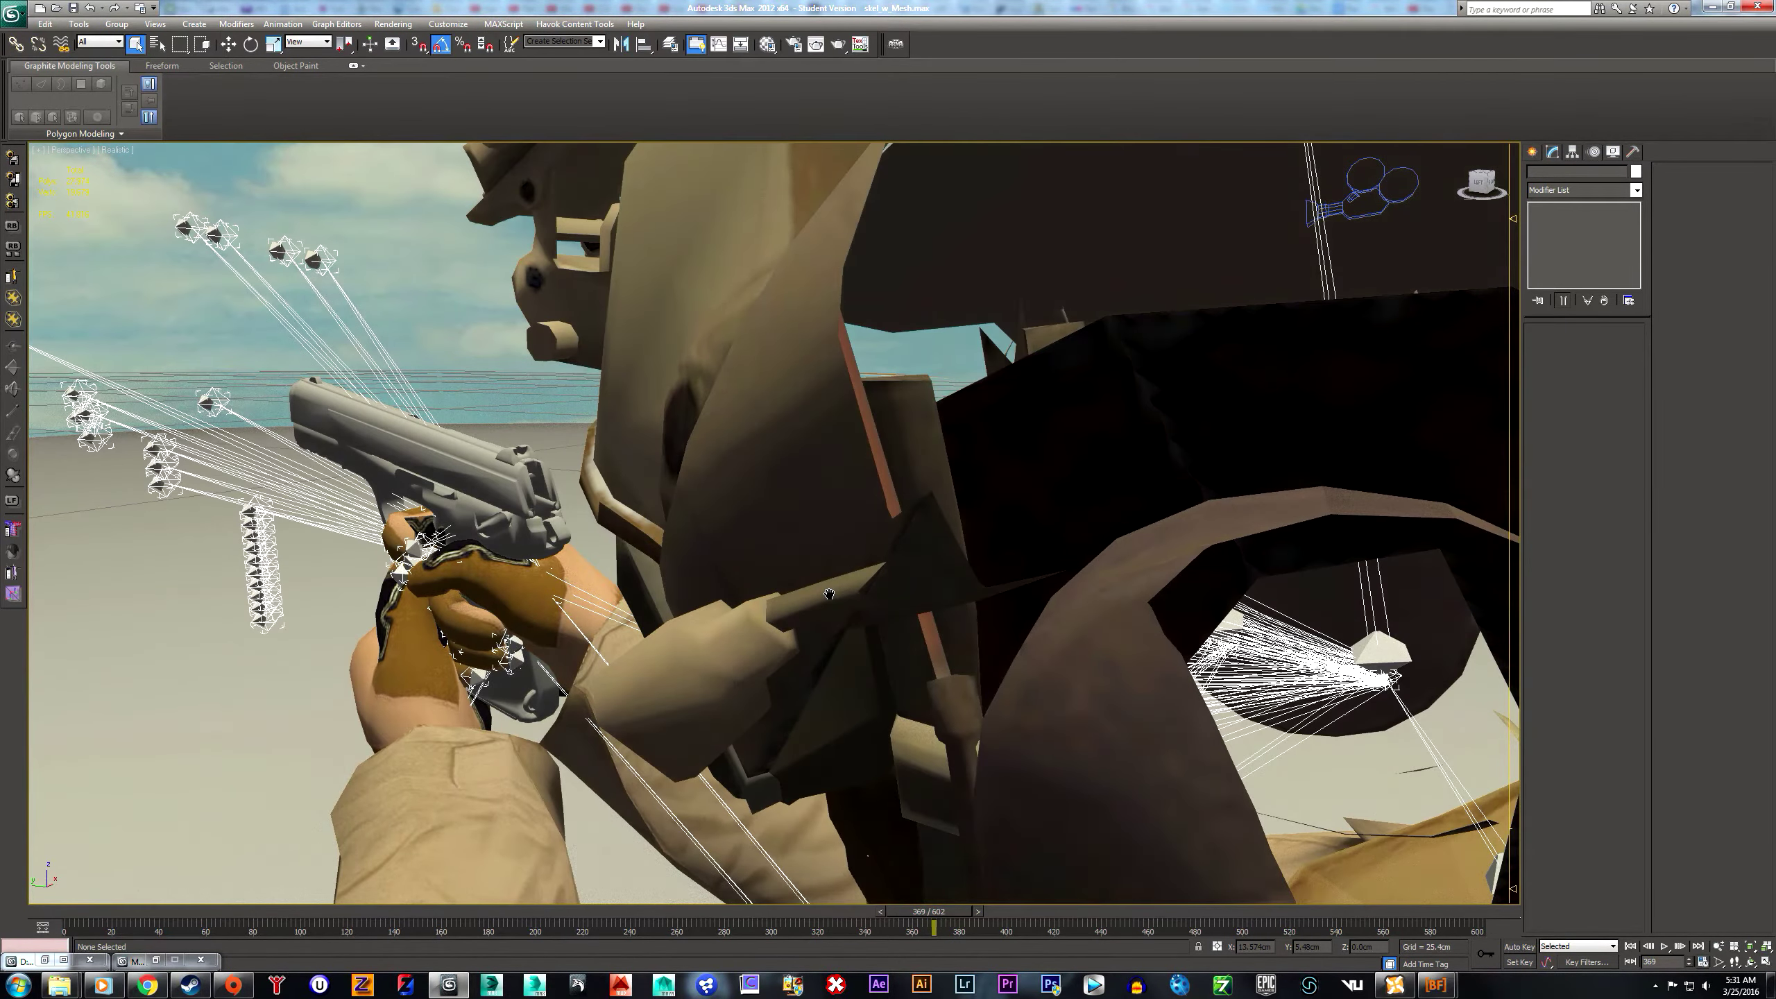
scroll(827, 593, down, 12)
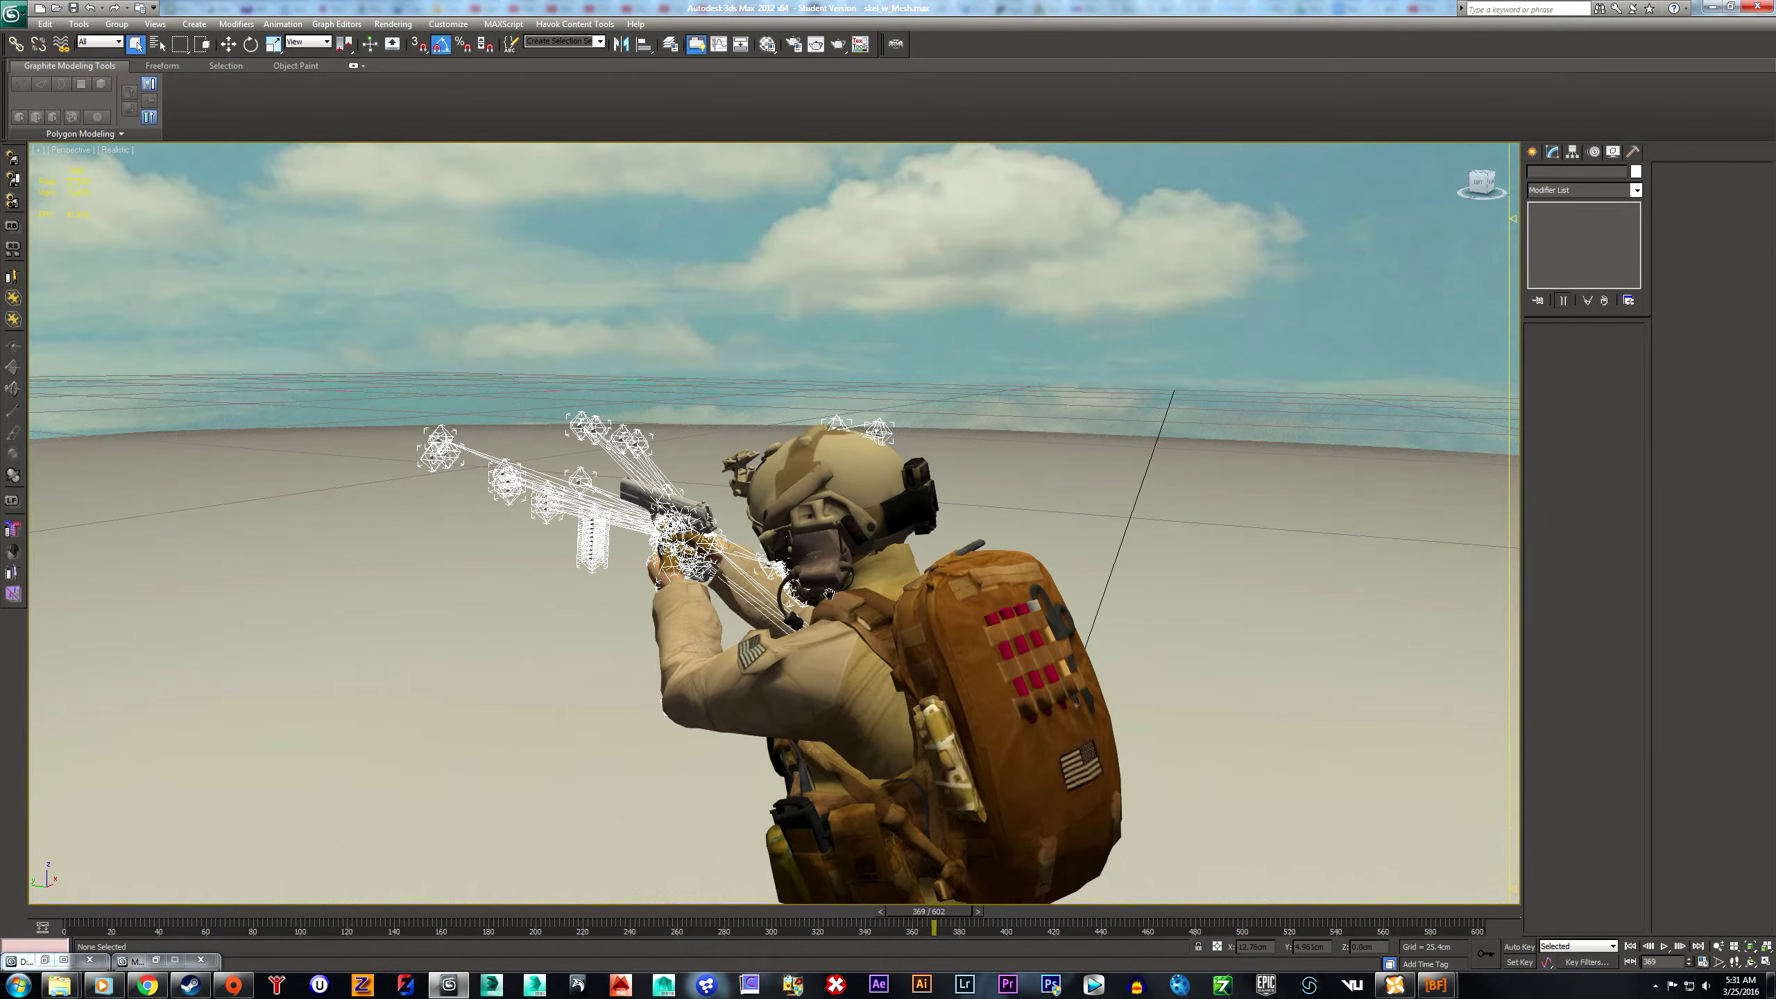
- Hide the soldier's helmet and headgear mesh
click(864, 479)
right_click(856, 480)
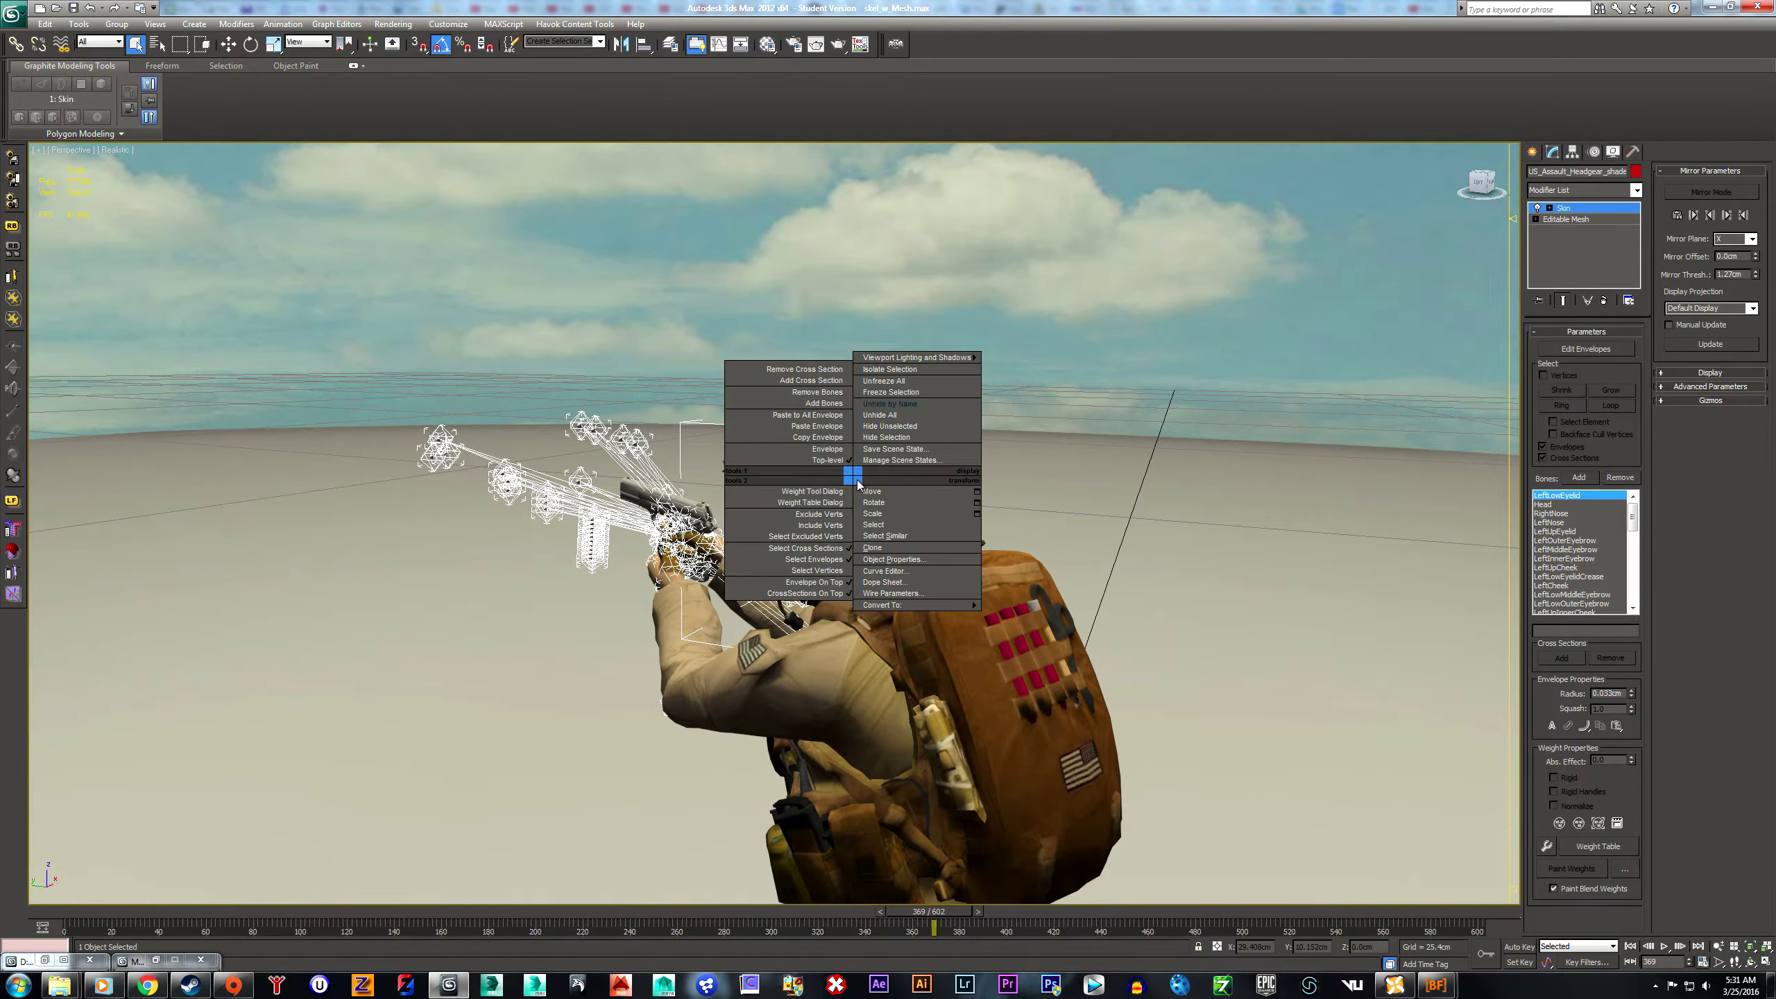
click(886, 440)
- Hide the dark goggle glass mesh left in front of the soldier's face bones
alt+middle_drag(885, 483, 902, 551)
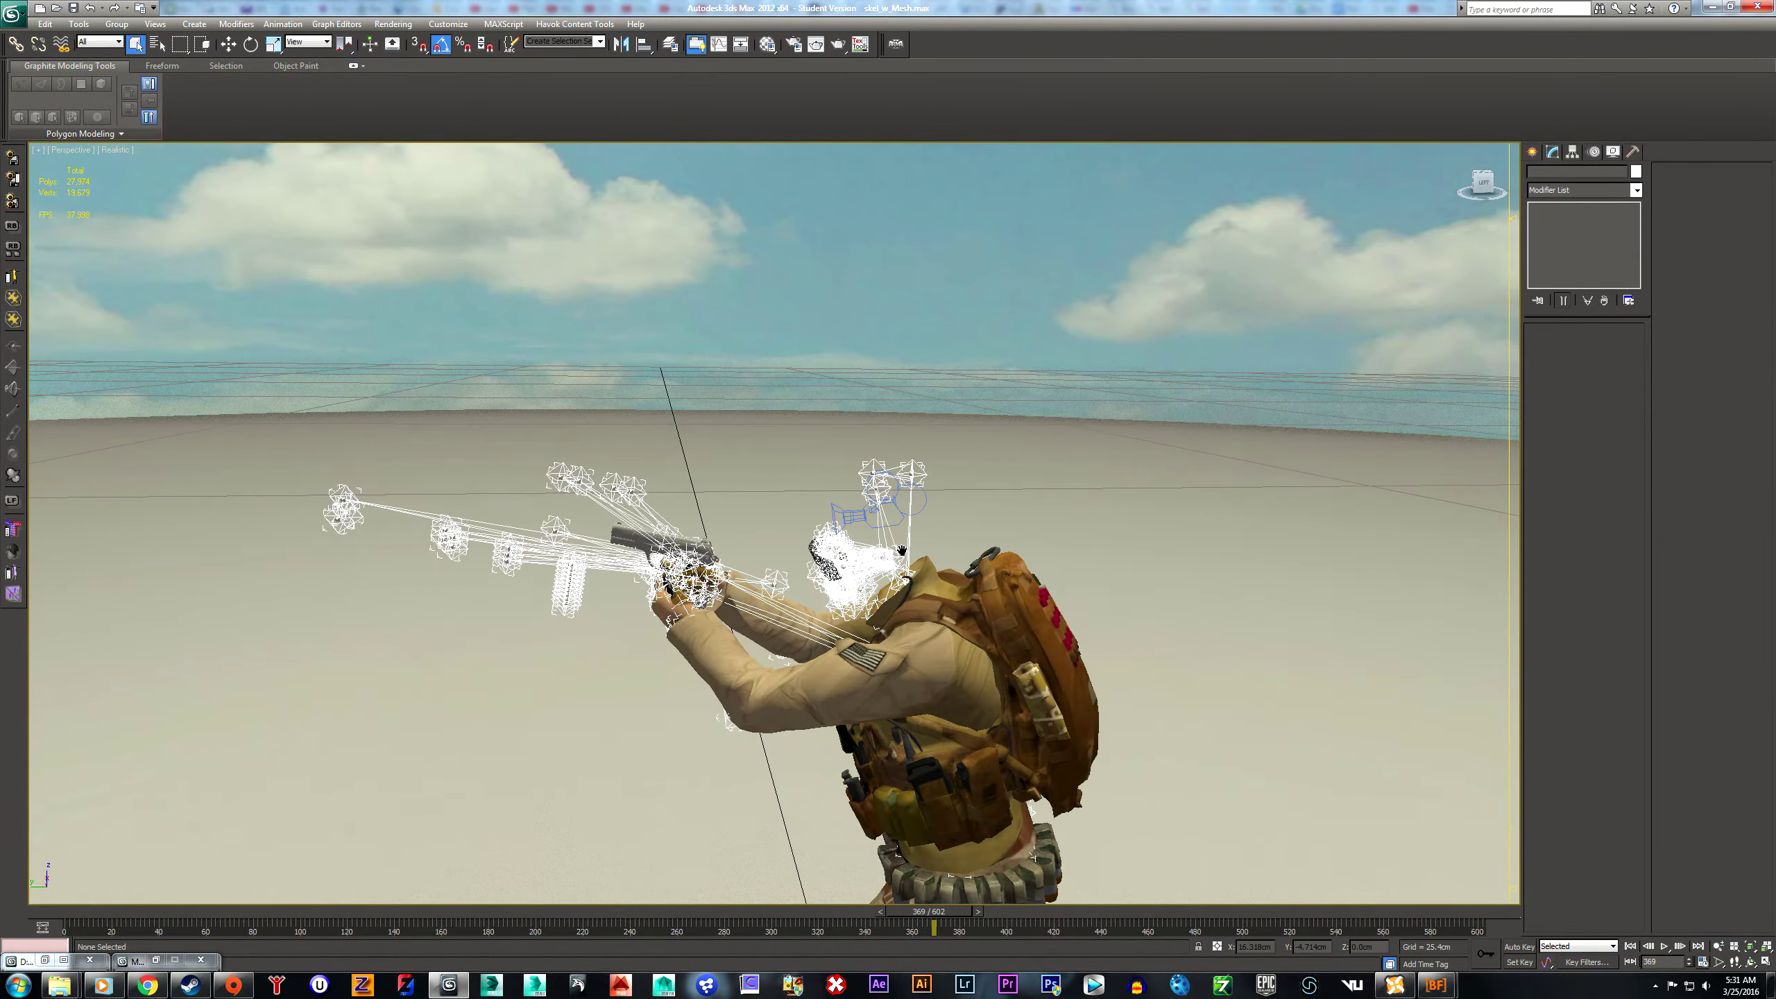
scroll(902, 551, up, 5)
click(921, 607)
ctrl+click(1001, 618)
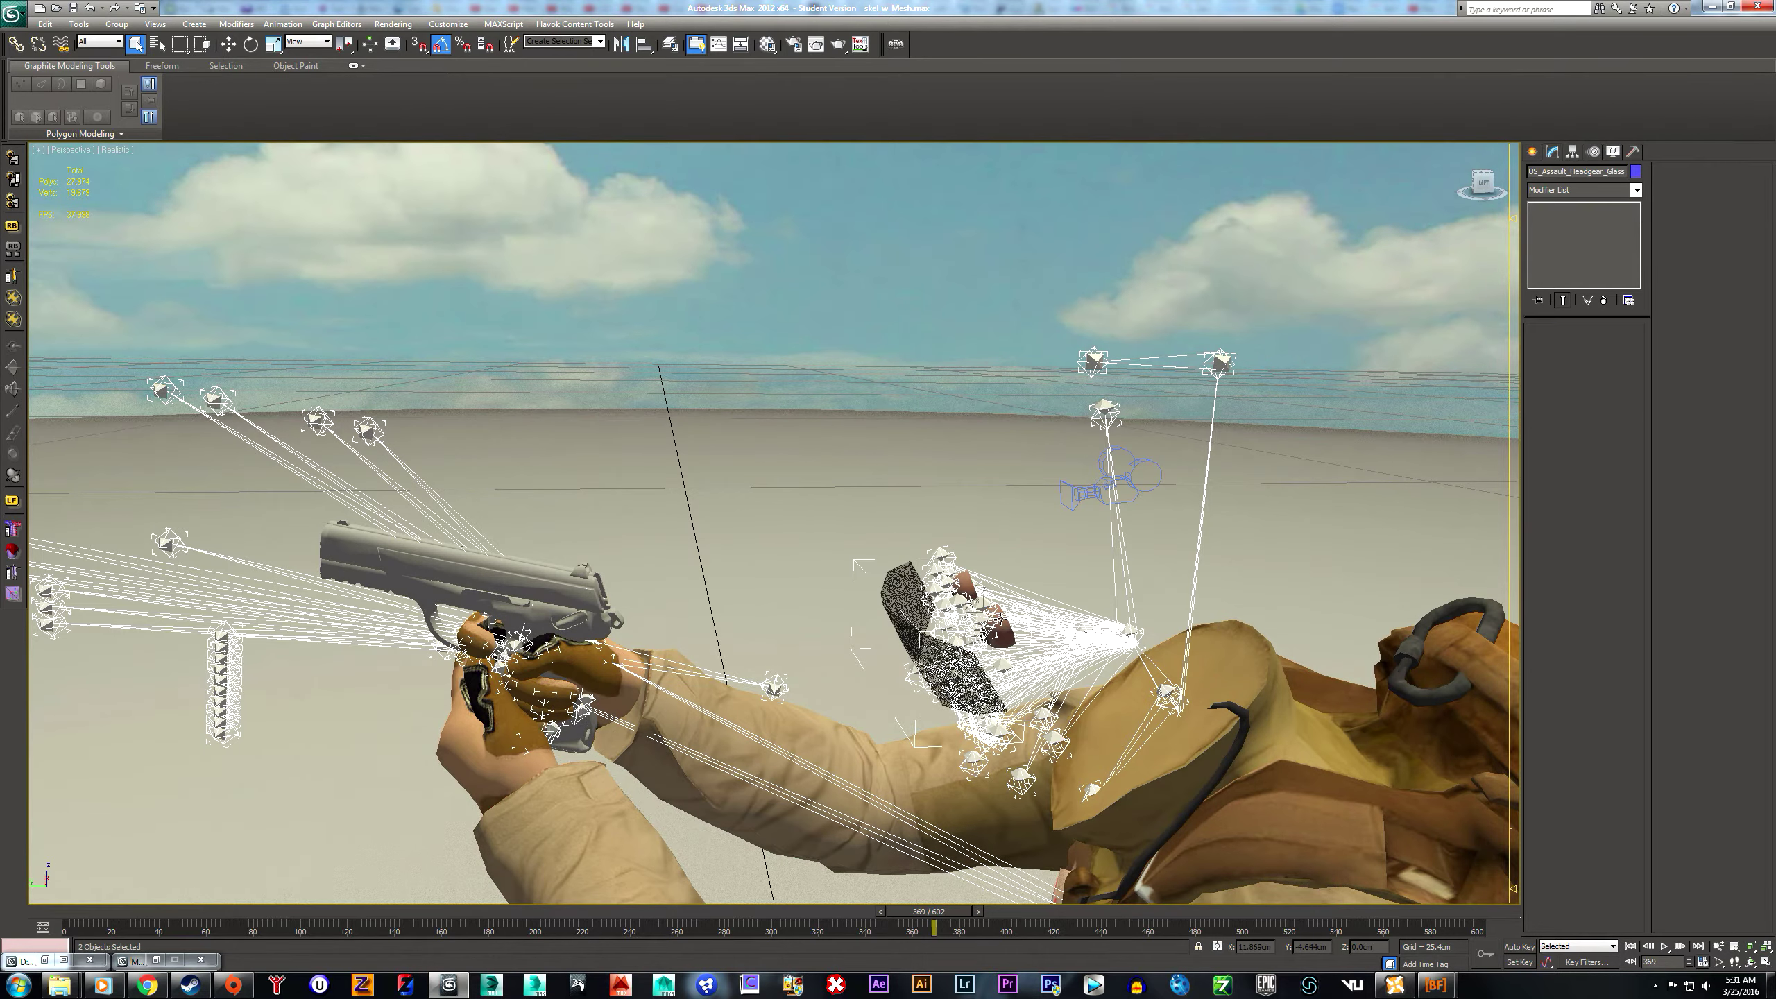
click(993, 538)
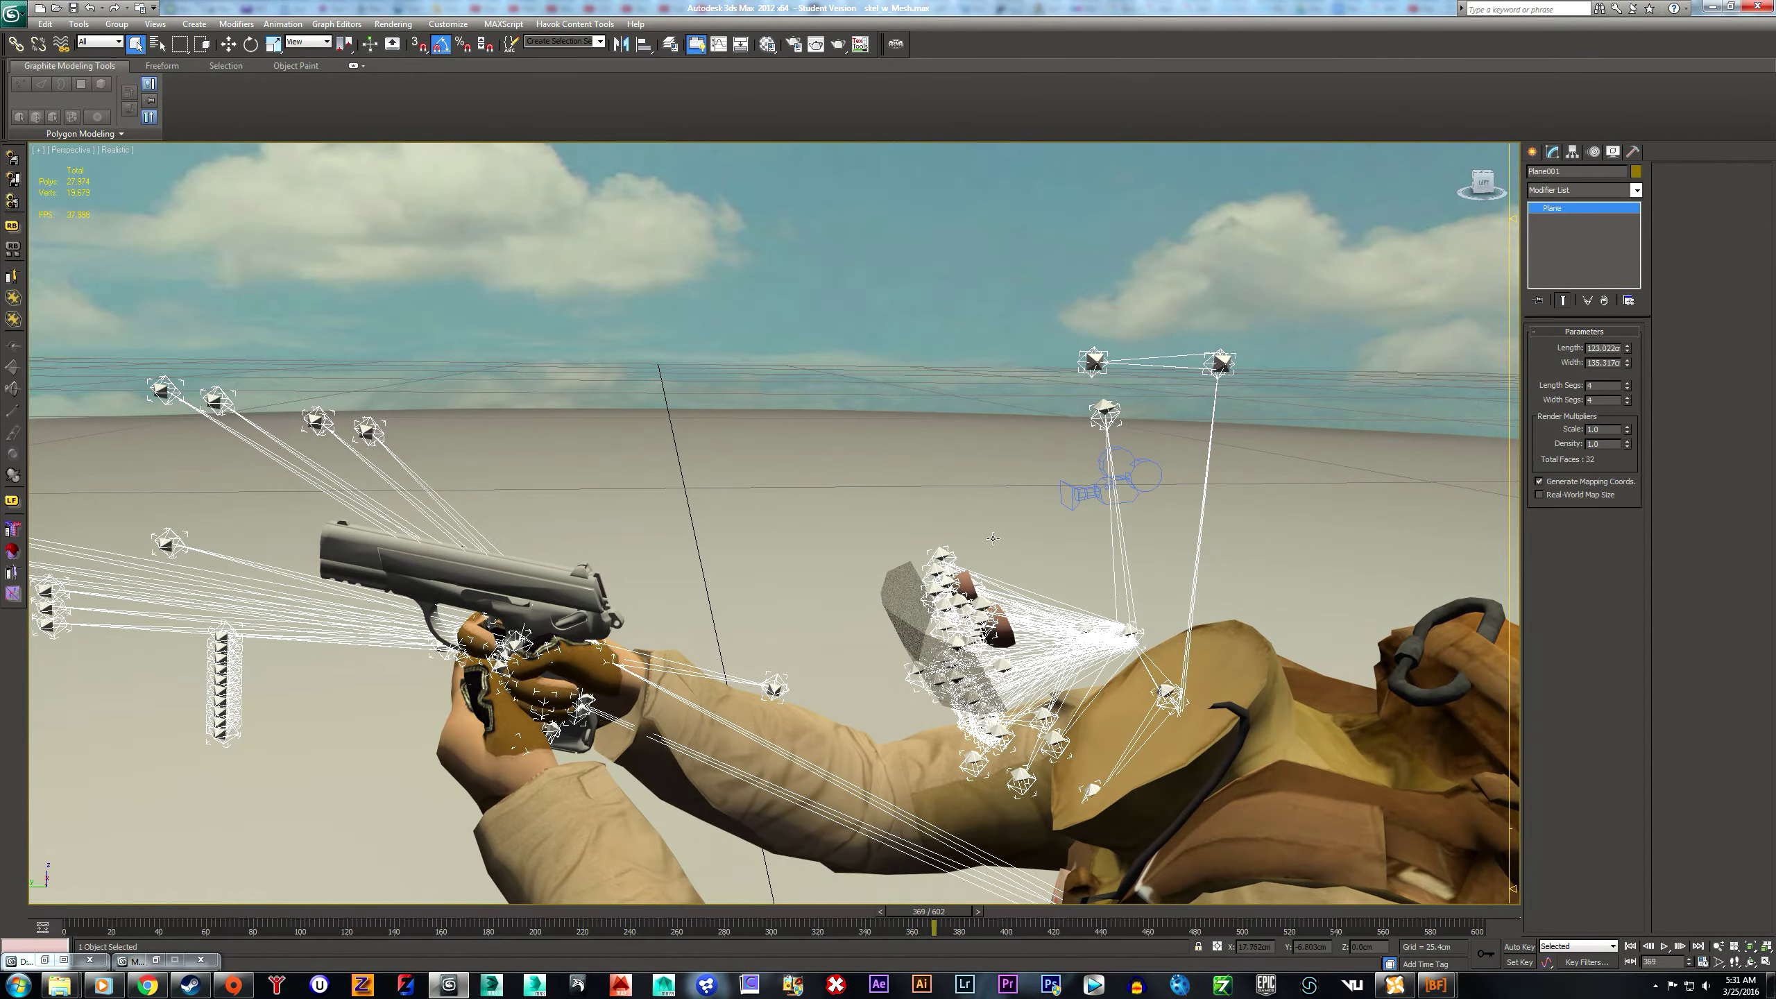
click(905, 609)
right_click(904, 610)
click(921, 567)
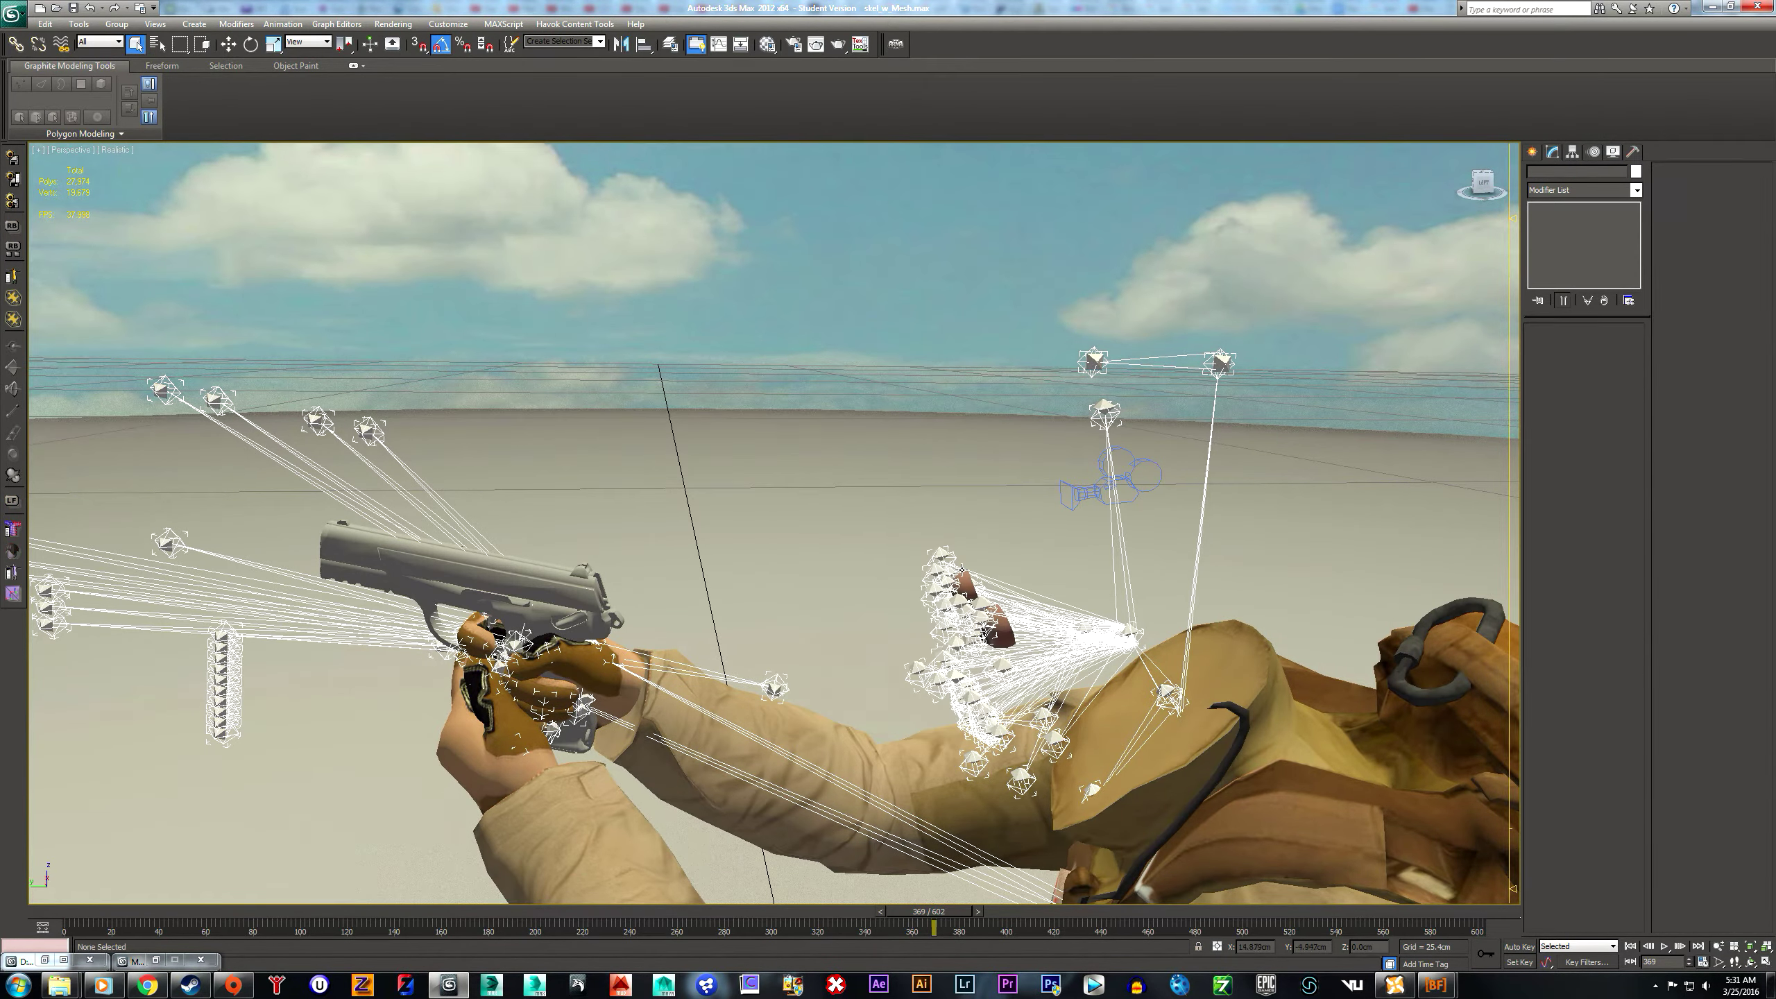
- Hide the eyes mesh left among the face bones
click(855, 589)
right_click(855, 588)
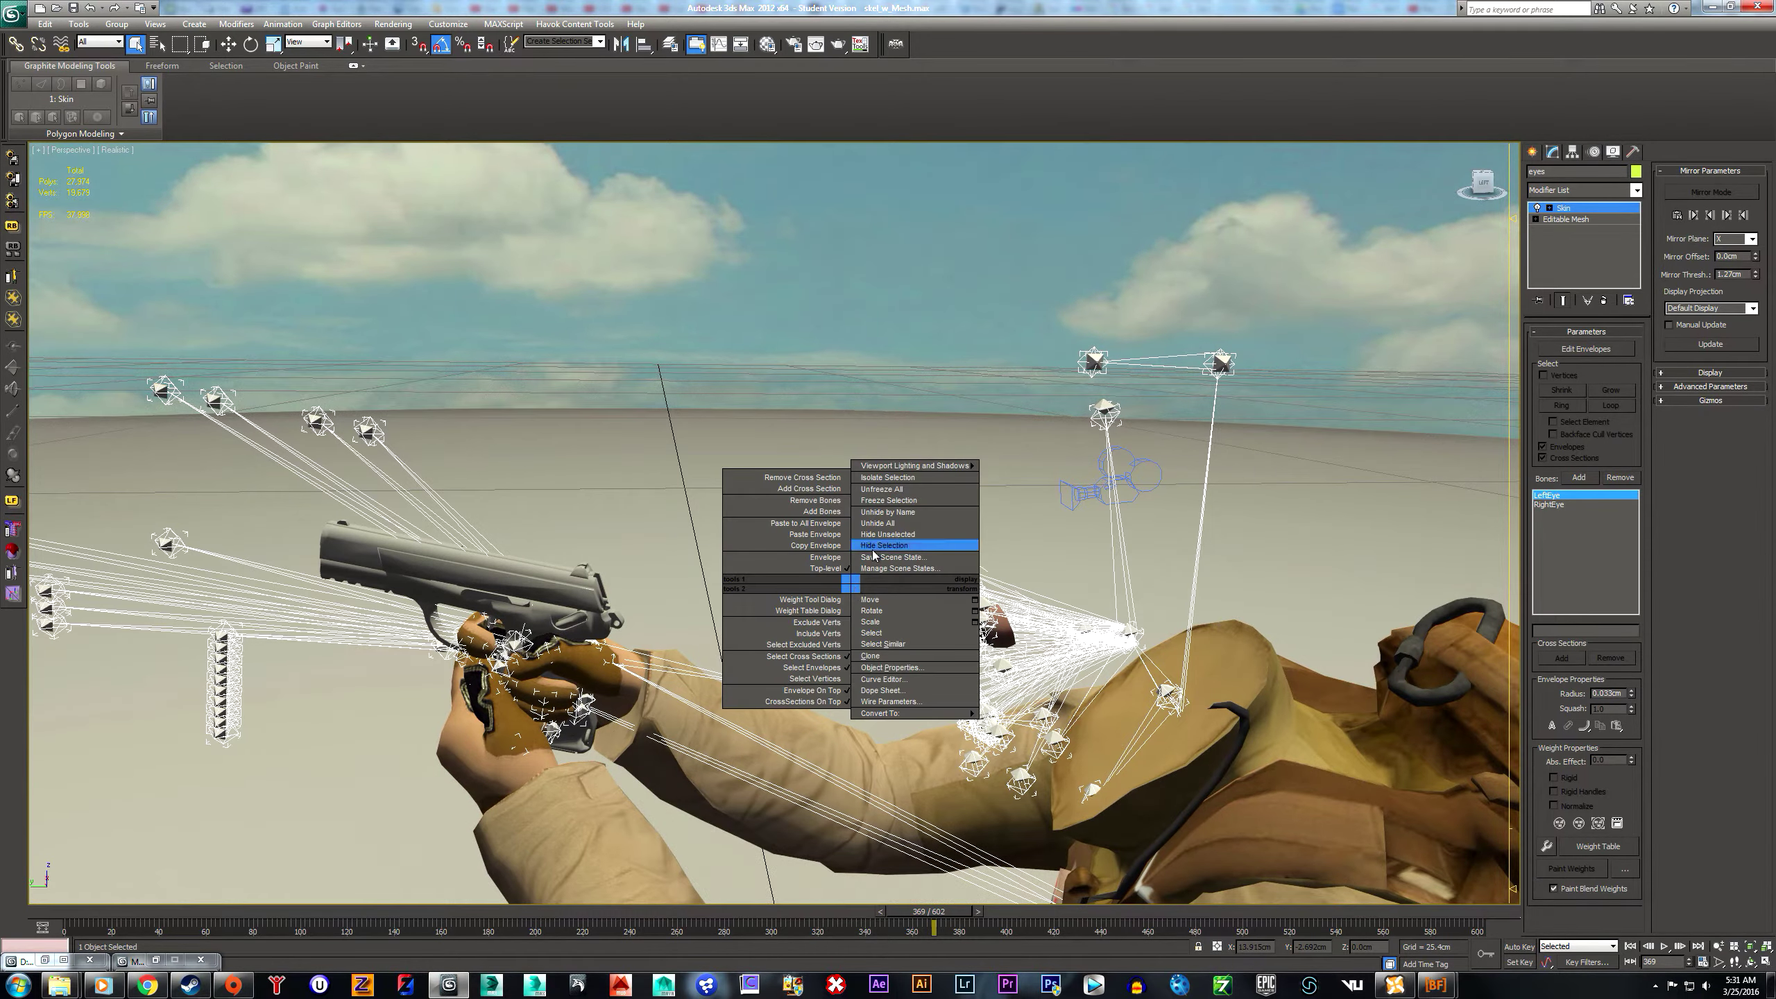
click(873, 550)
- Select Camera002 above the soldier's neck and inspect its link constraint to the Neck bone in the motion parameters
alt+middle_drag(1014, 574, 978, 742)
click(744, 477)
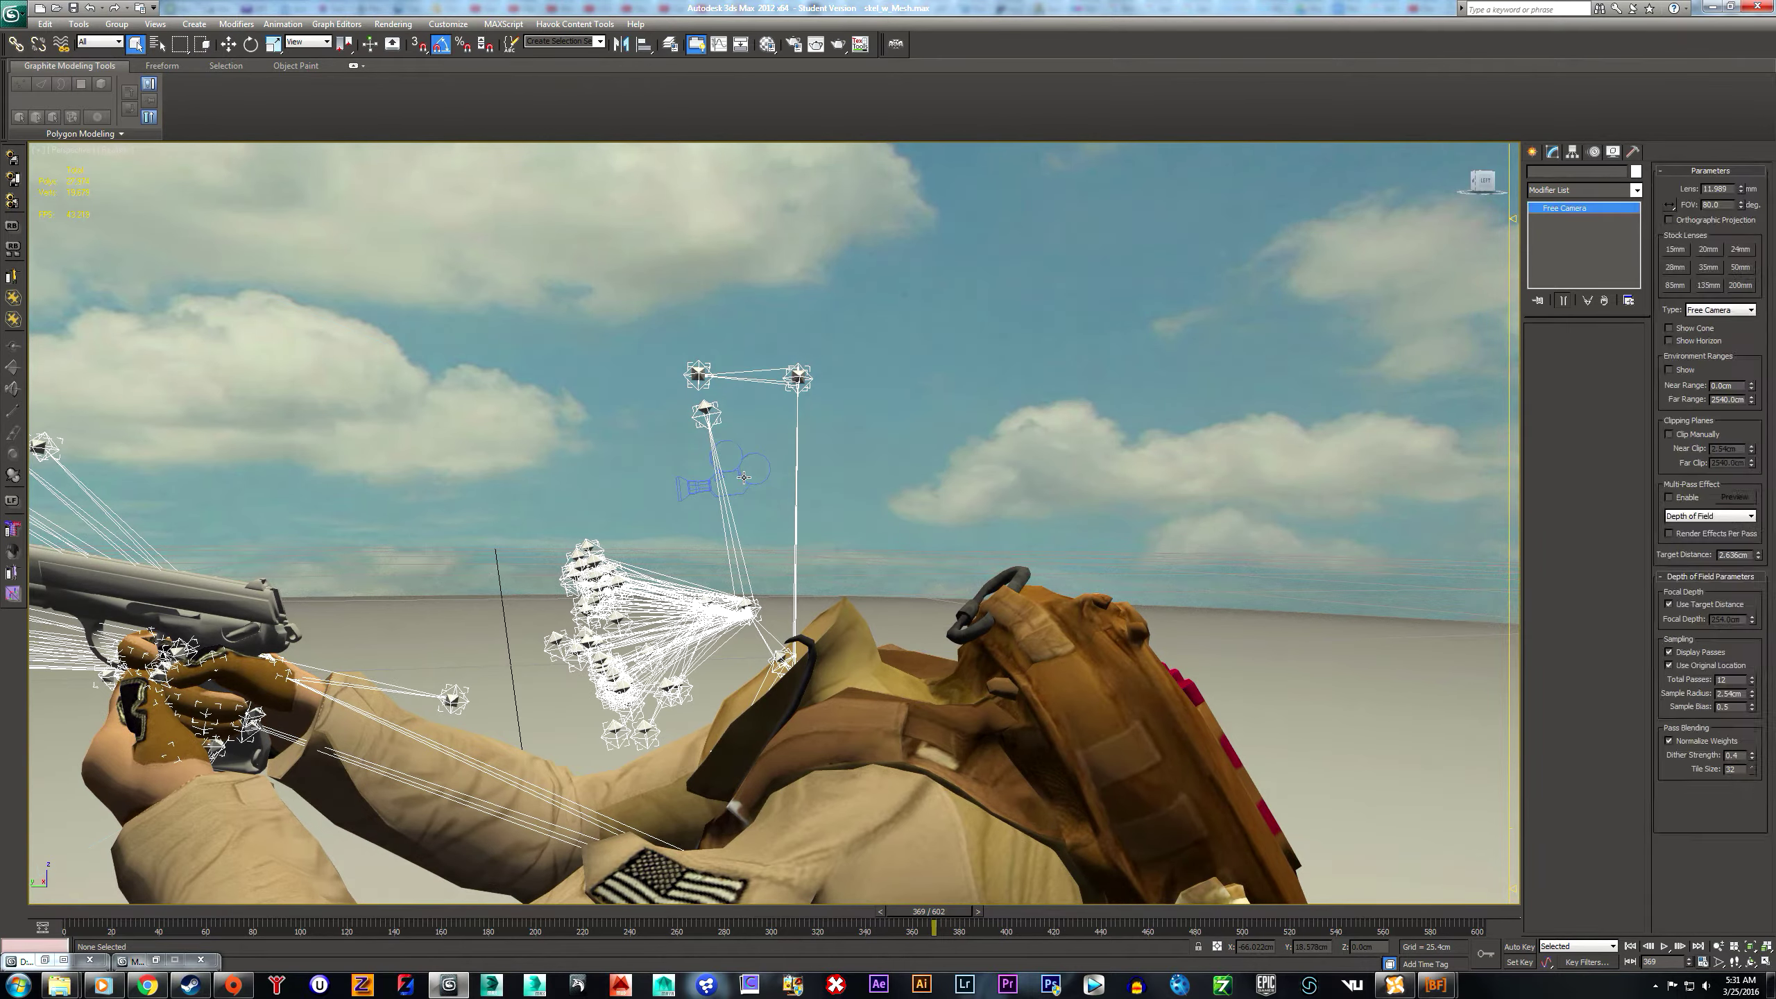
click(1594, 152)
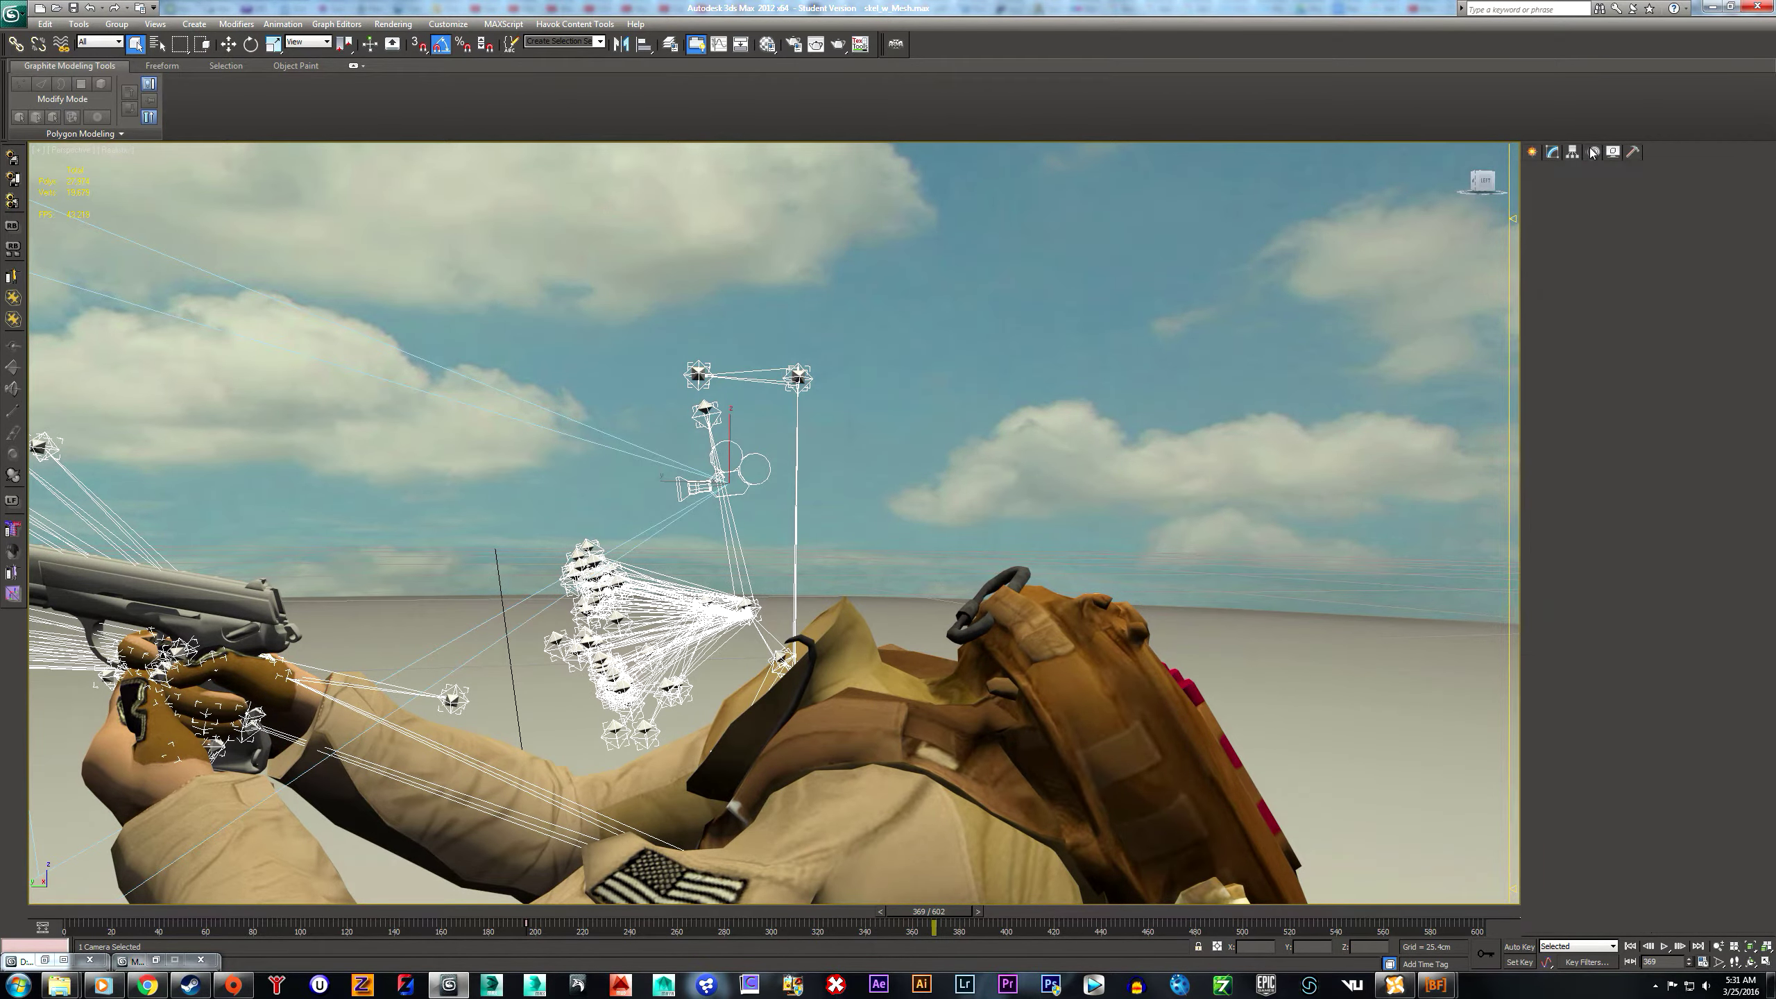
middle_drag(1361, 514, 1007, 554)
scroll(1361, 433, down, 5)
scroll(1273, 544, up, 4)
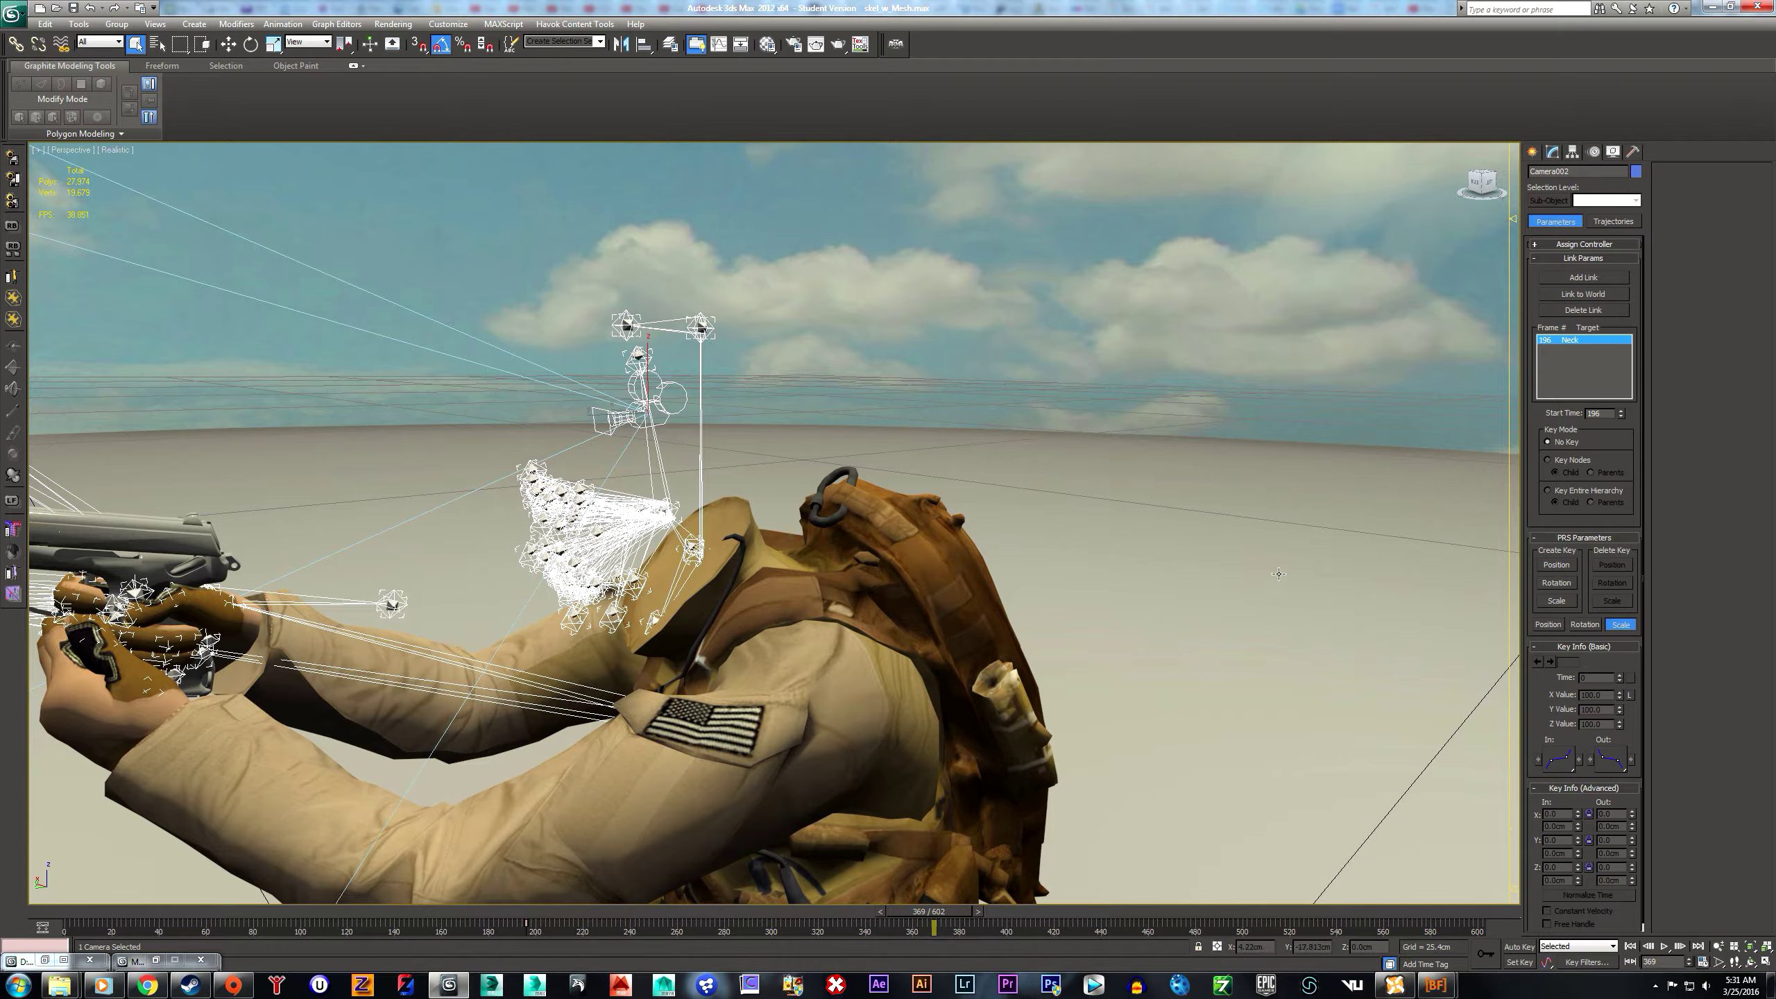
middle_drag(1209, 606, 1447, 544)
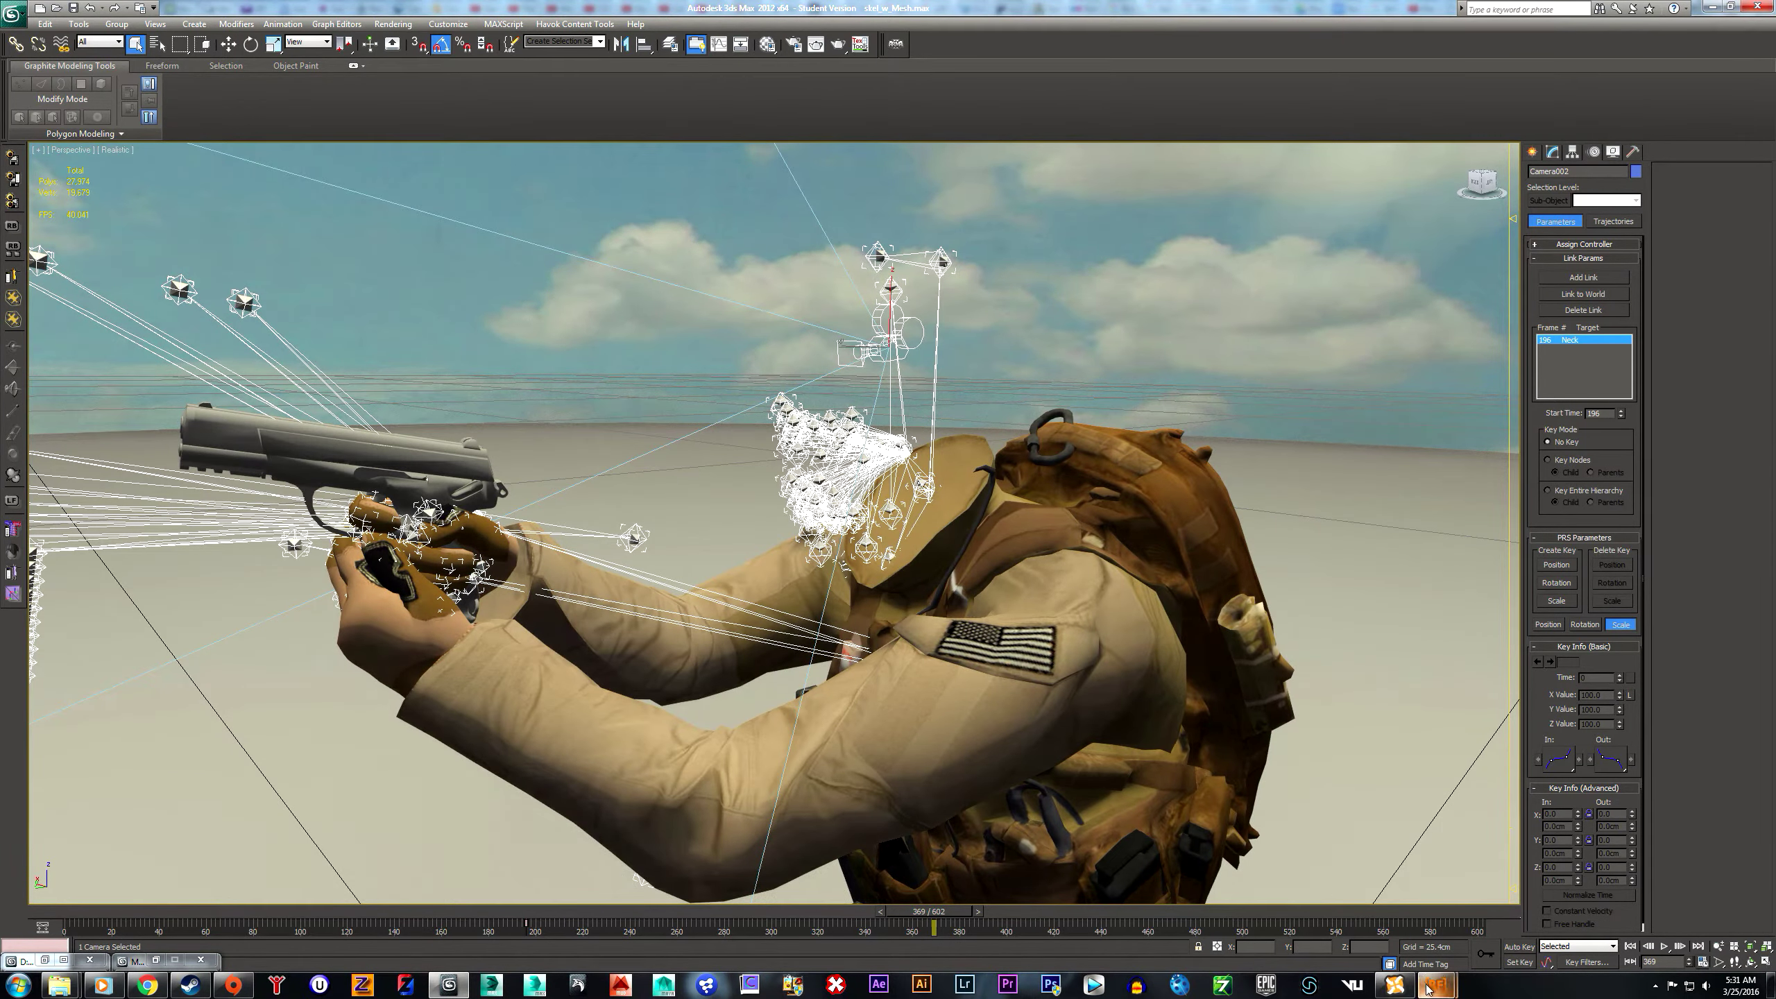
mouse_move(1428, 988)
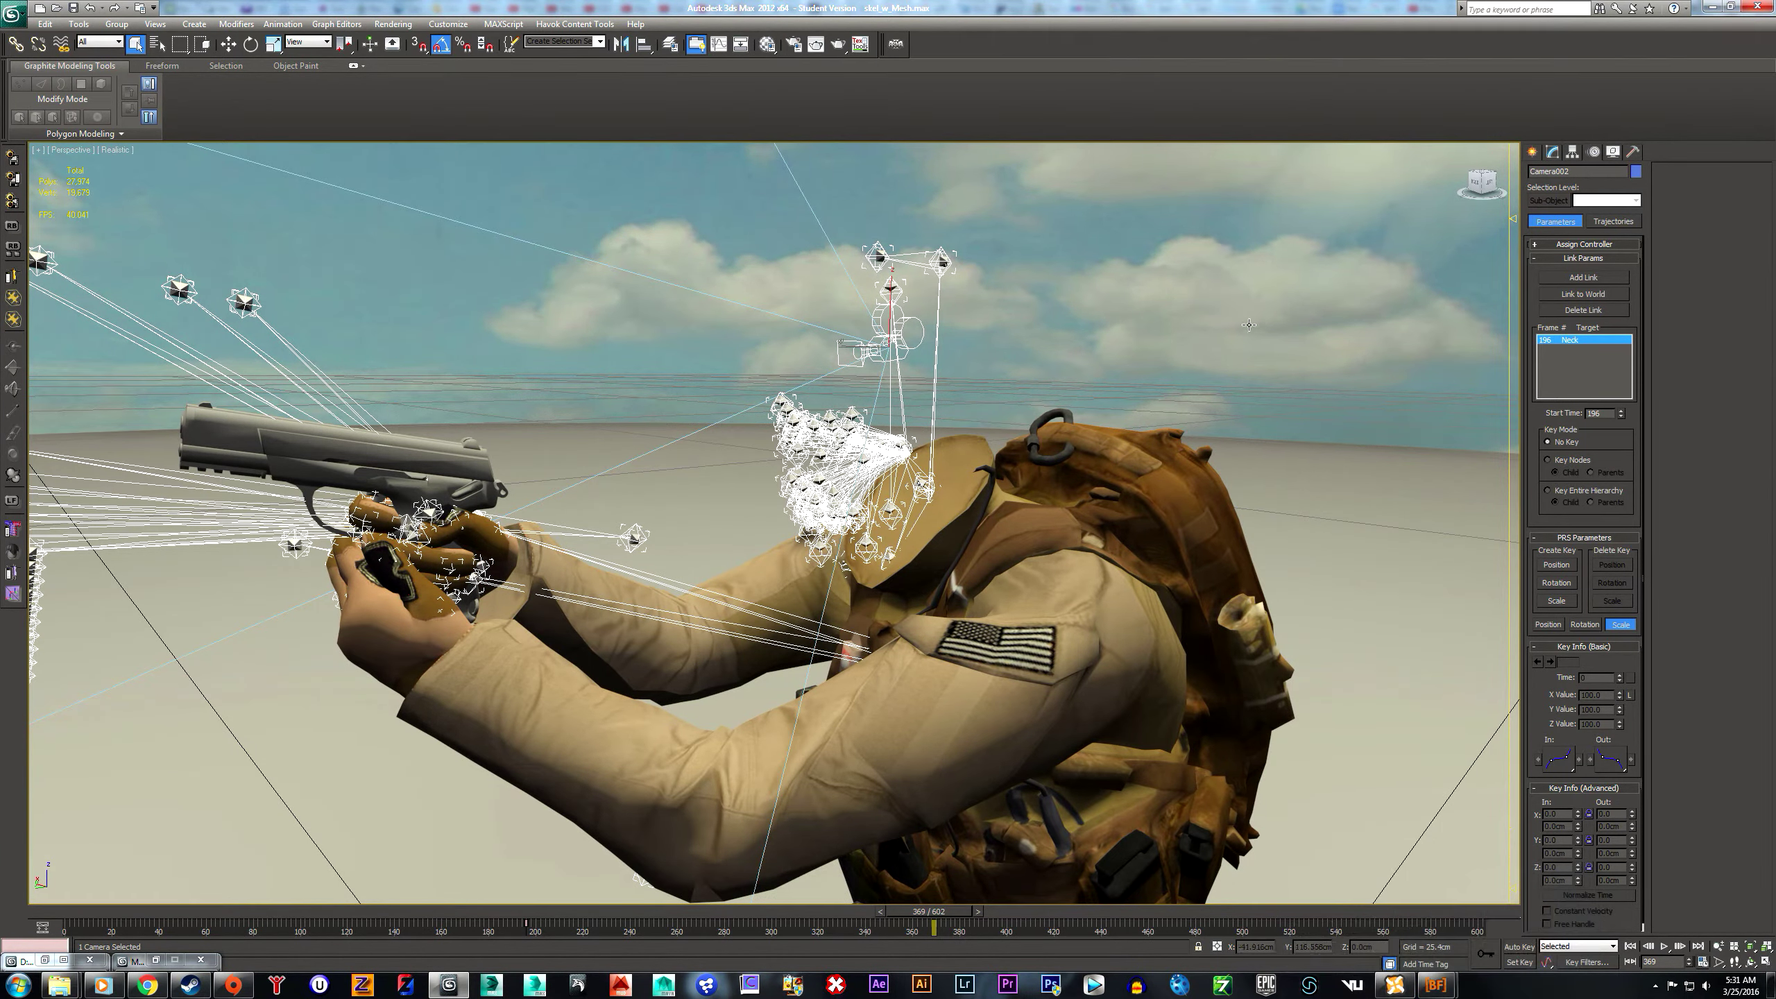
middle_drag(1229, 304, 1138, 309)
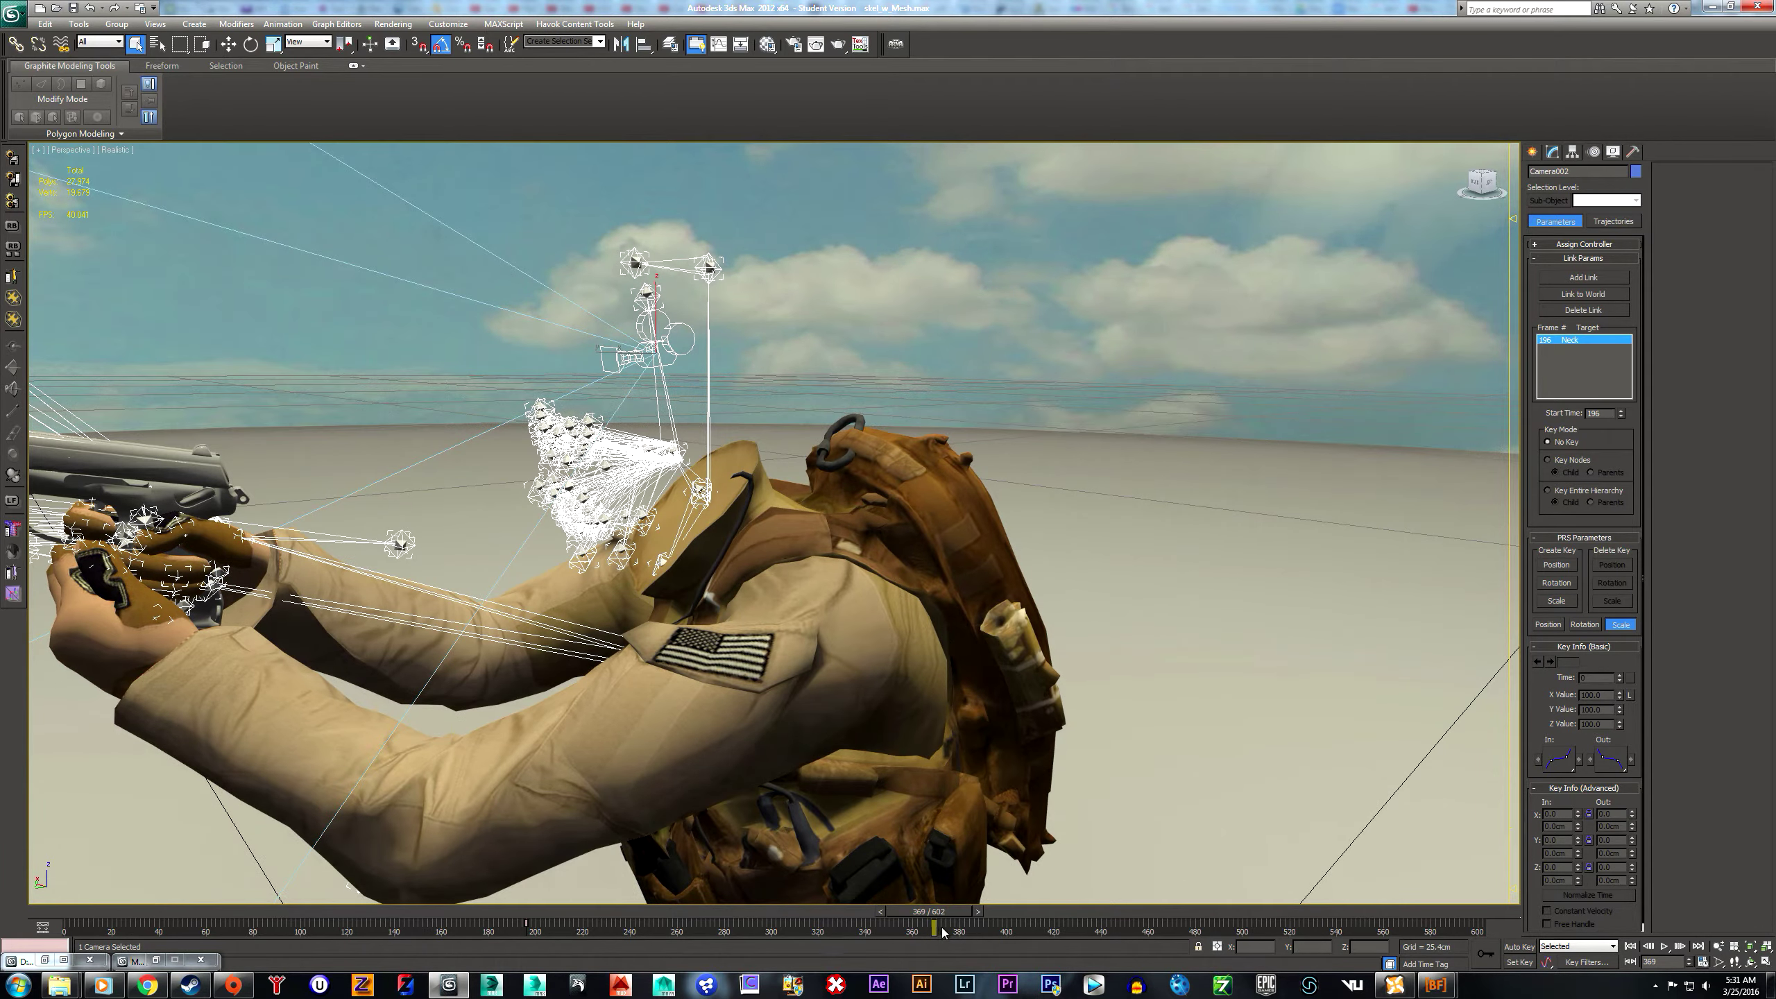
- Scrub to frame 277 and play the animation through the Camera002 first-person view
drag(941, 915, 730, 917)
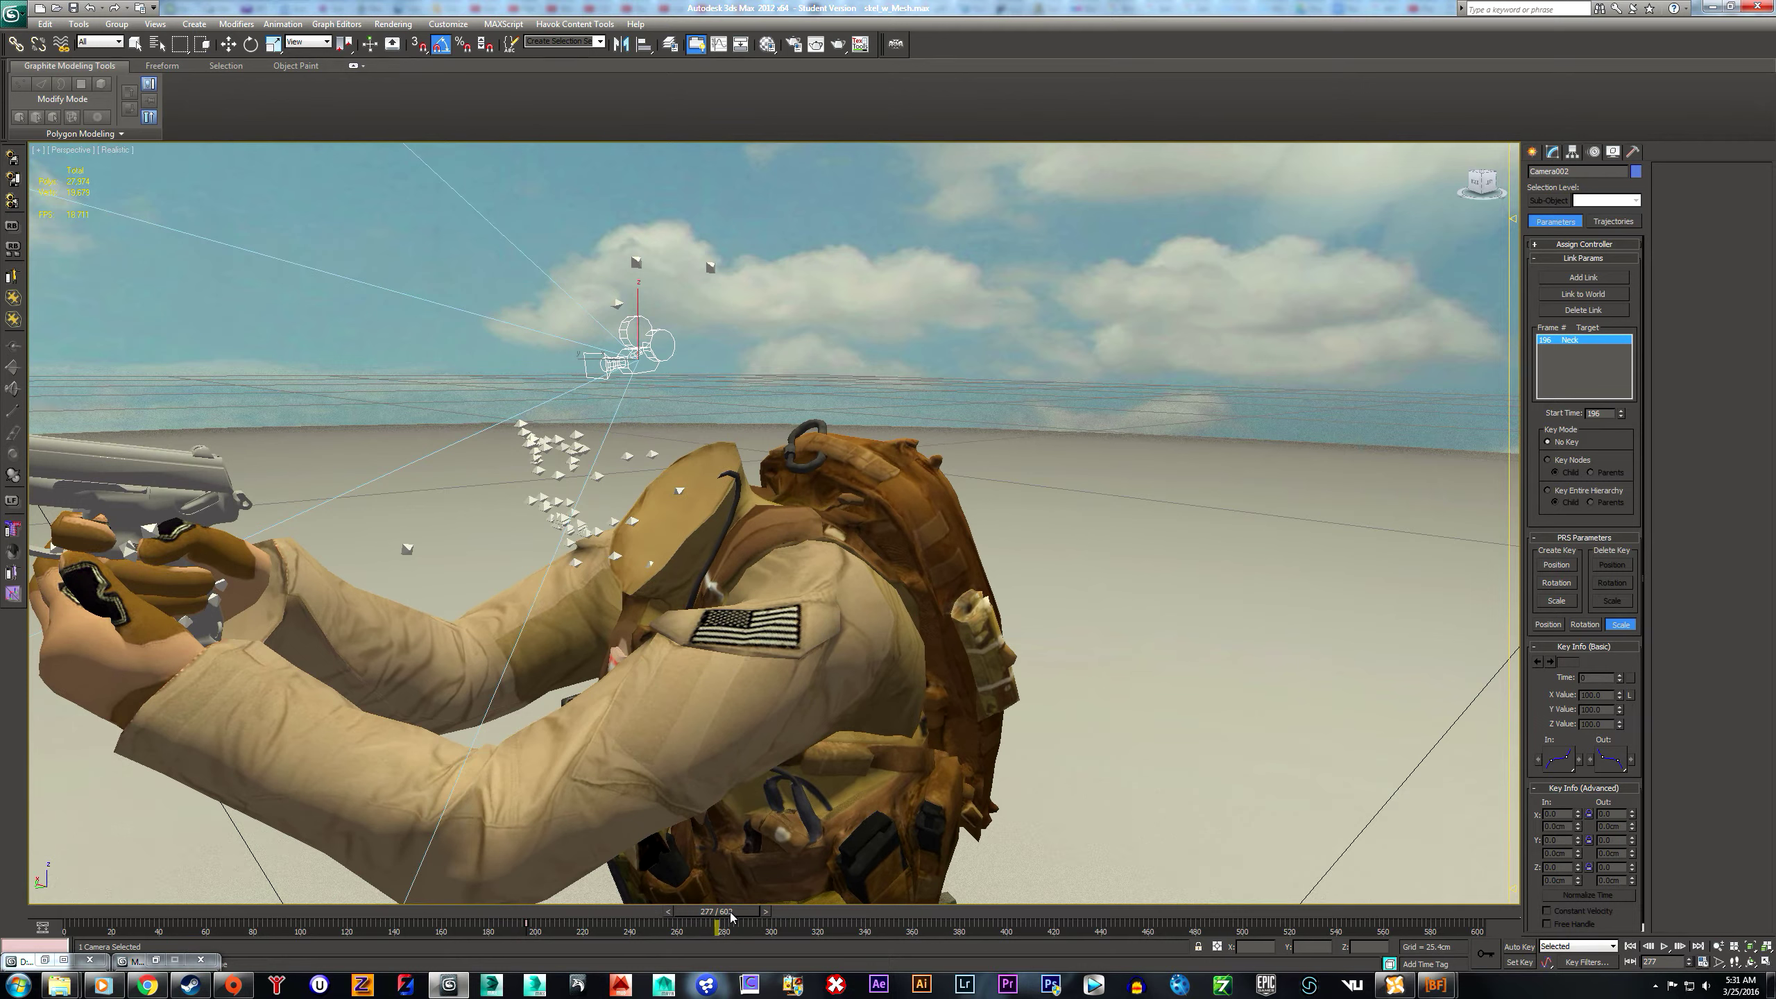
click(72, 150)
click(271, 167)
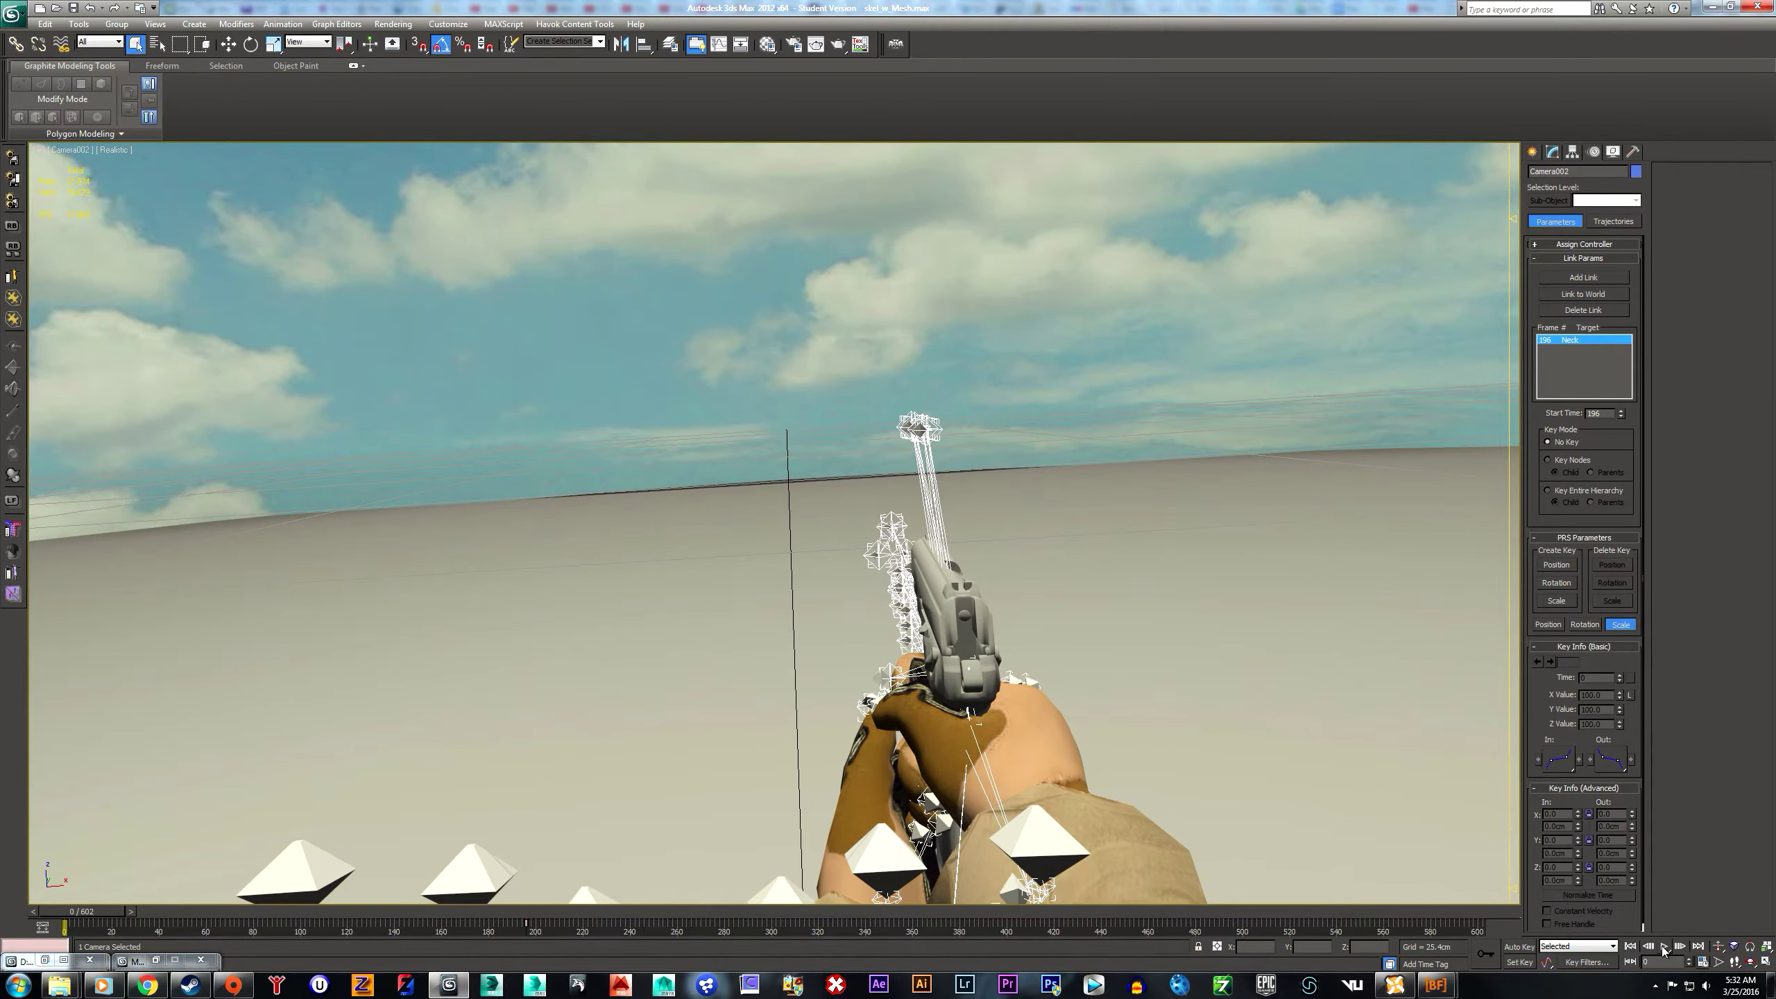
click(1664, 947)
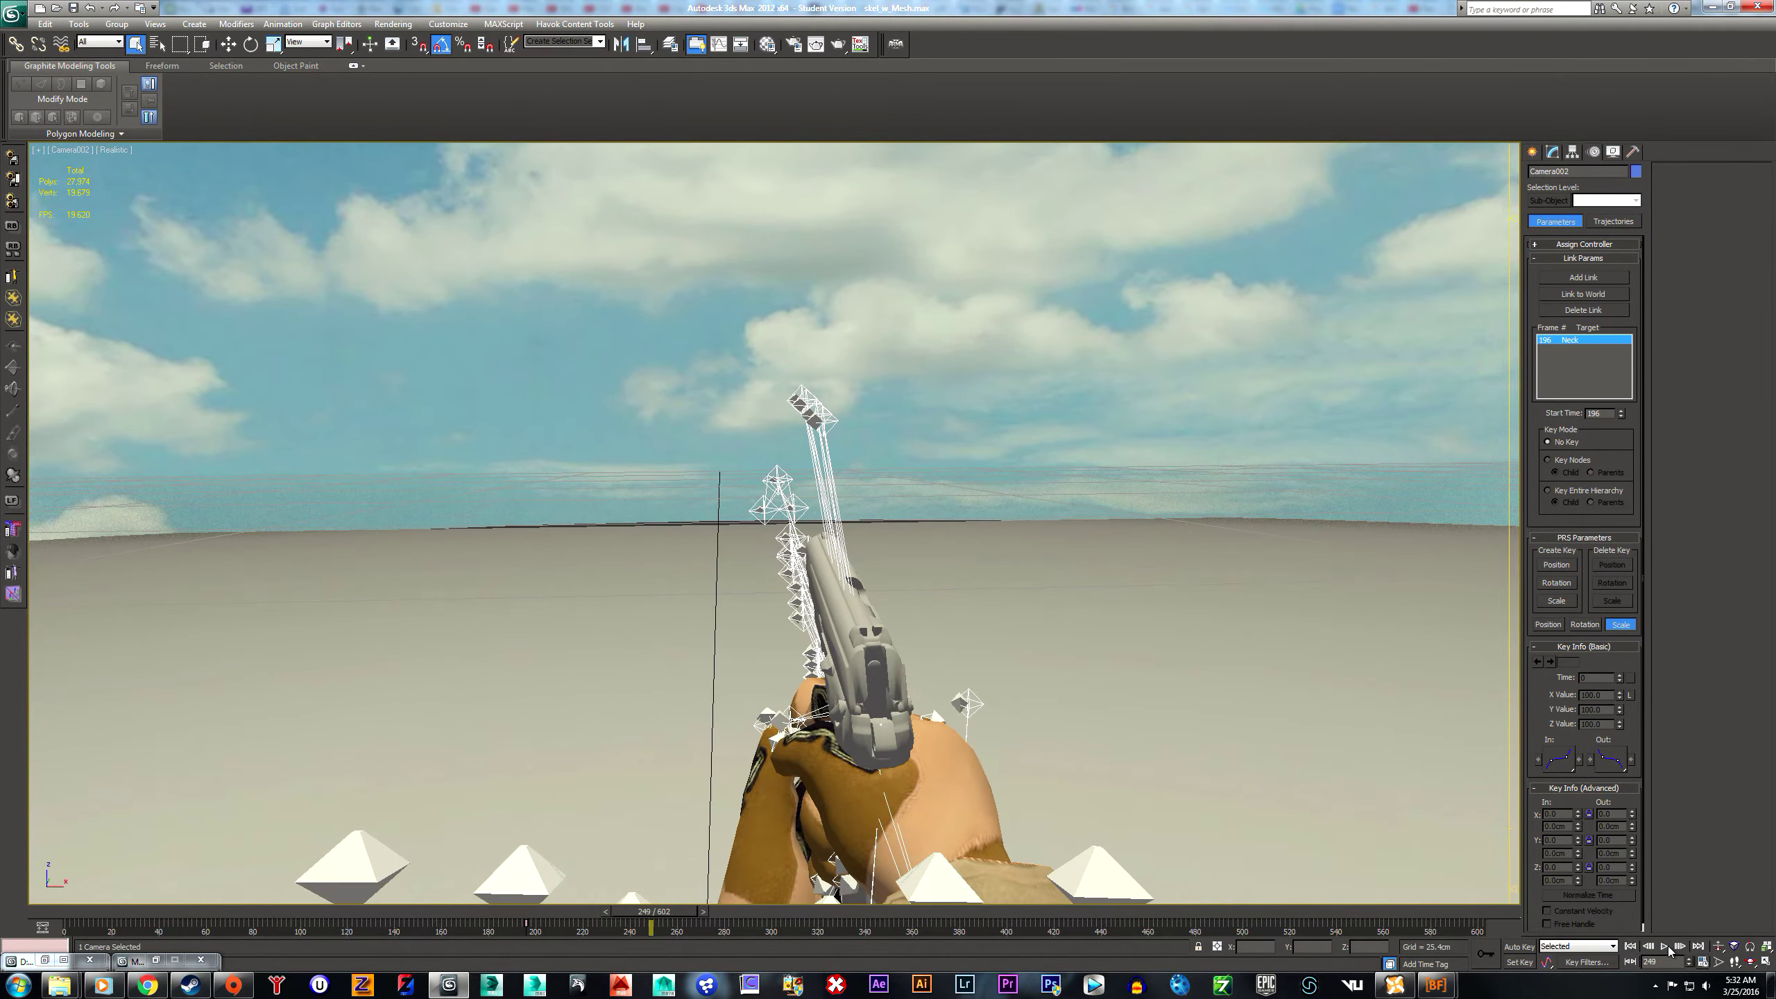
click(1666, 946)
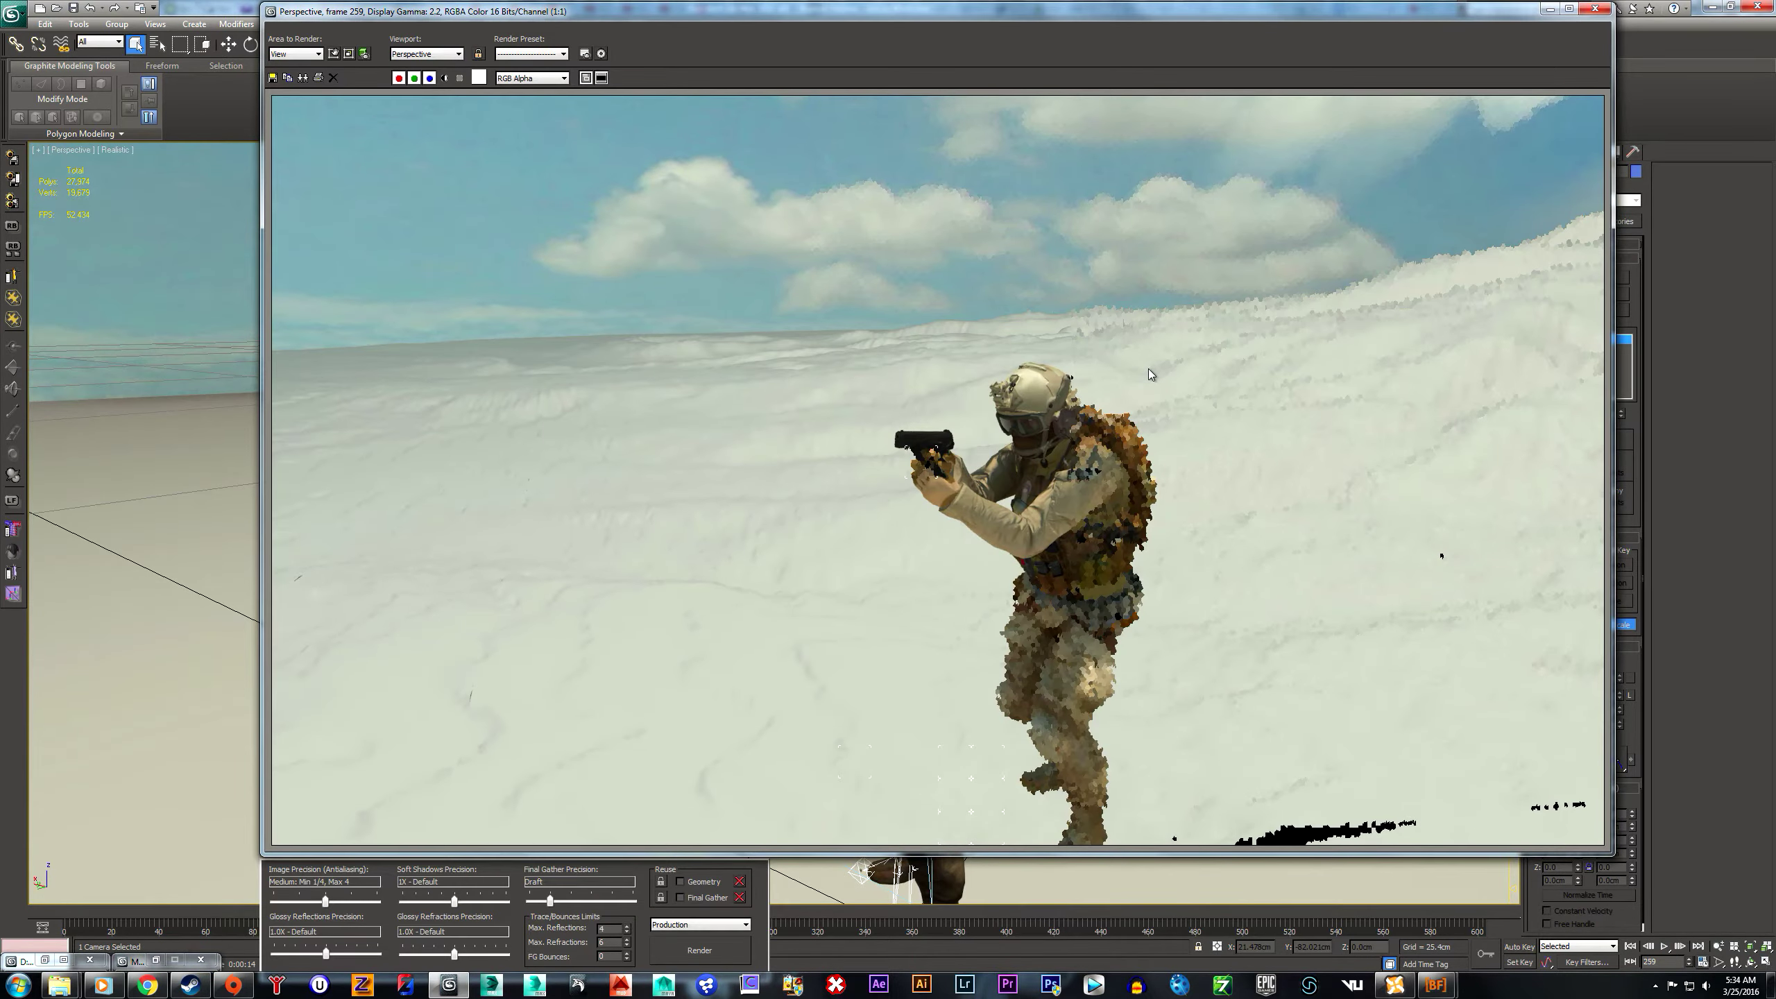
- Close the rendered frame of the soldier and scrub the animation to frame 275
click(1597, 9)
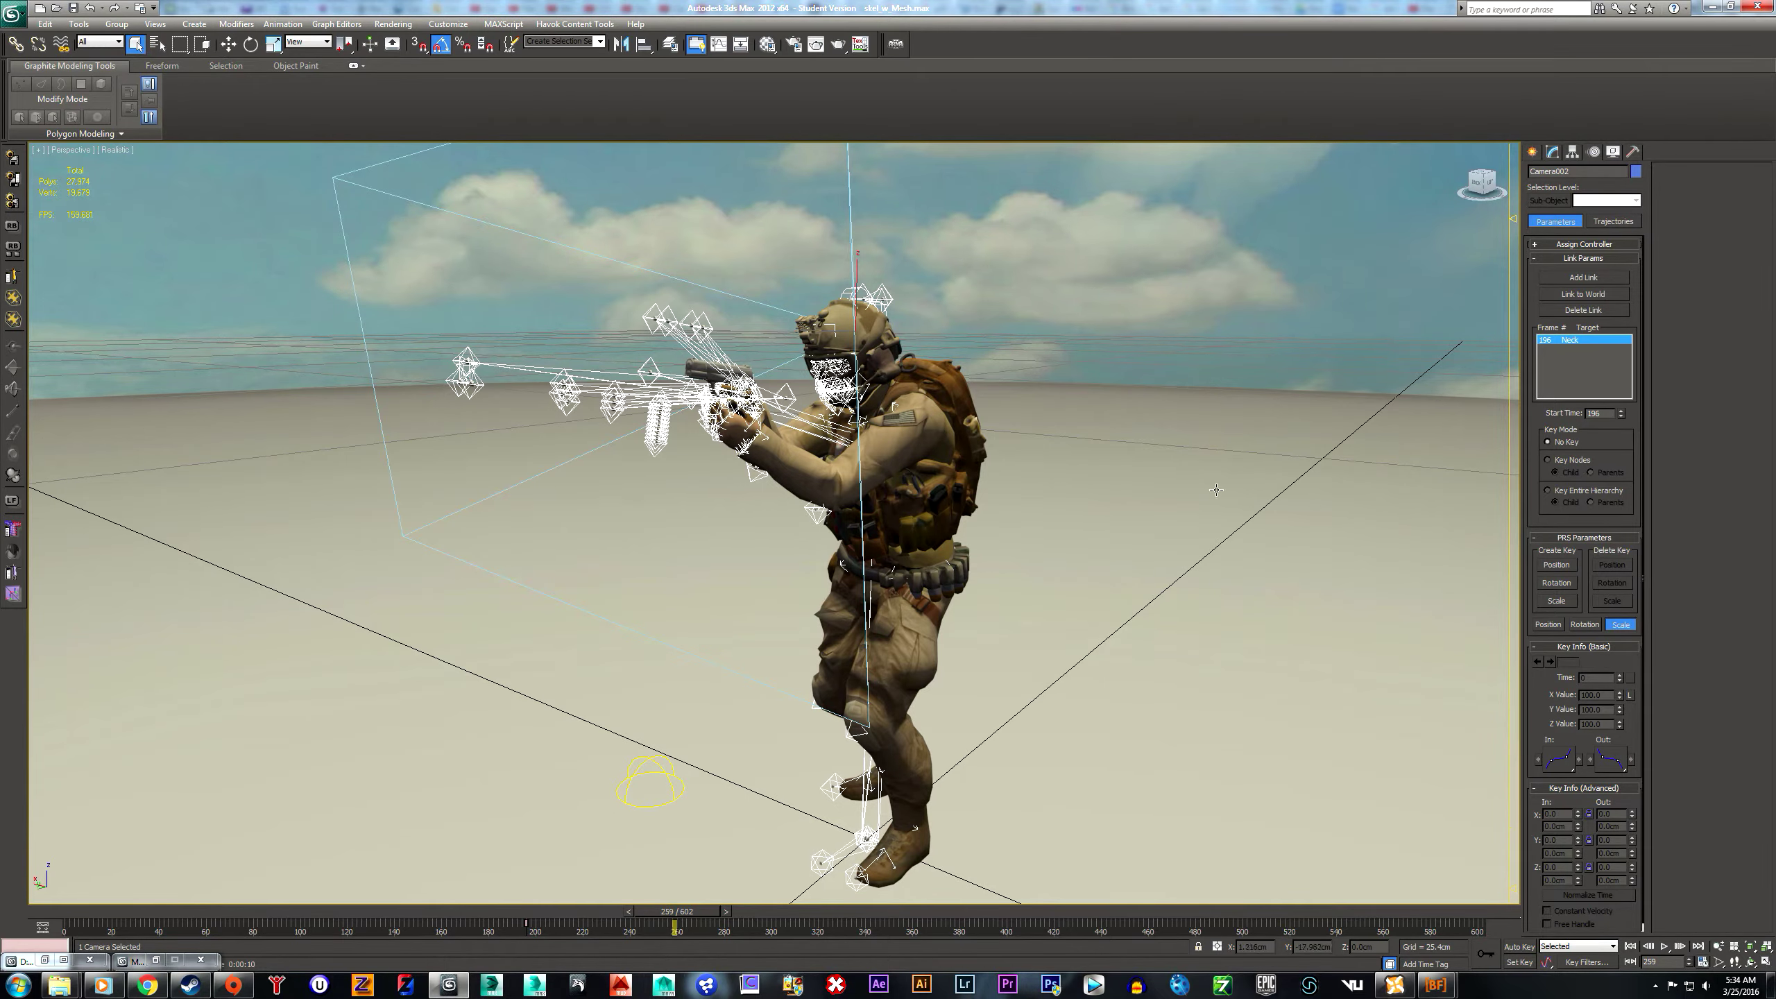
middle_drag(1216, 490, 1189, 444)
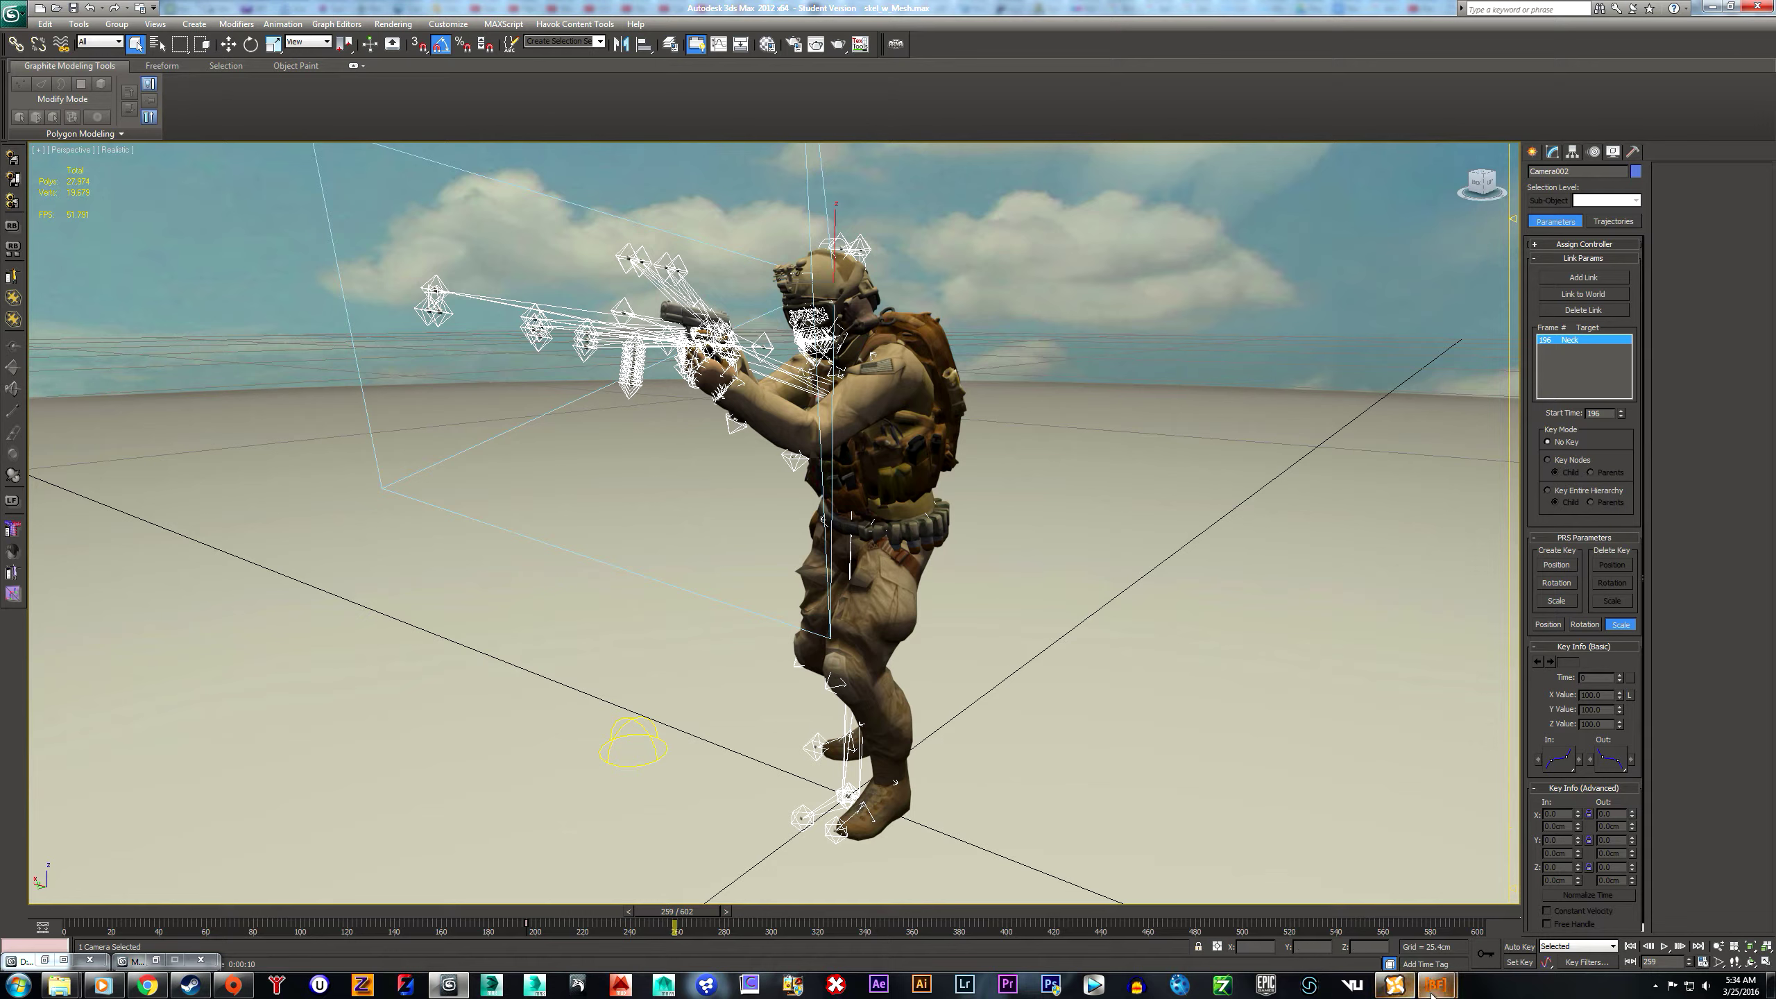
mouse_move(1432, 992)
drag(685, 919, 782, 915)
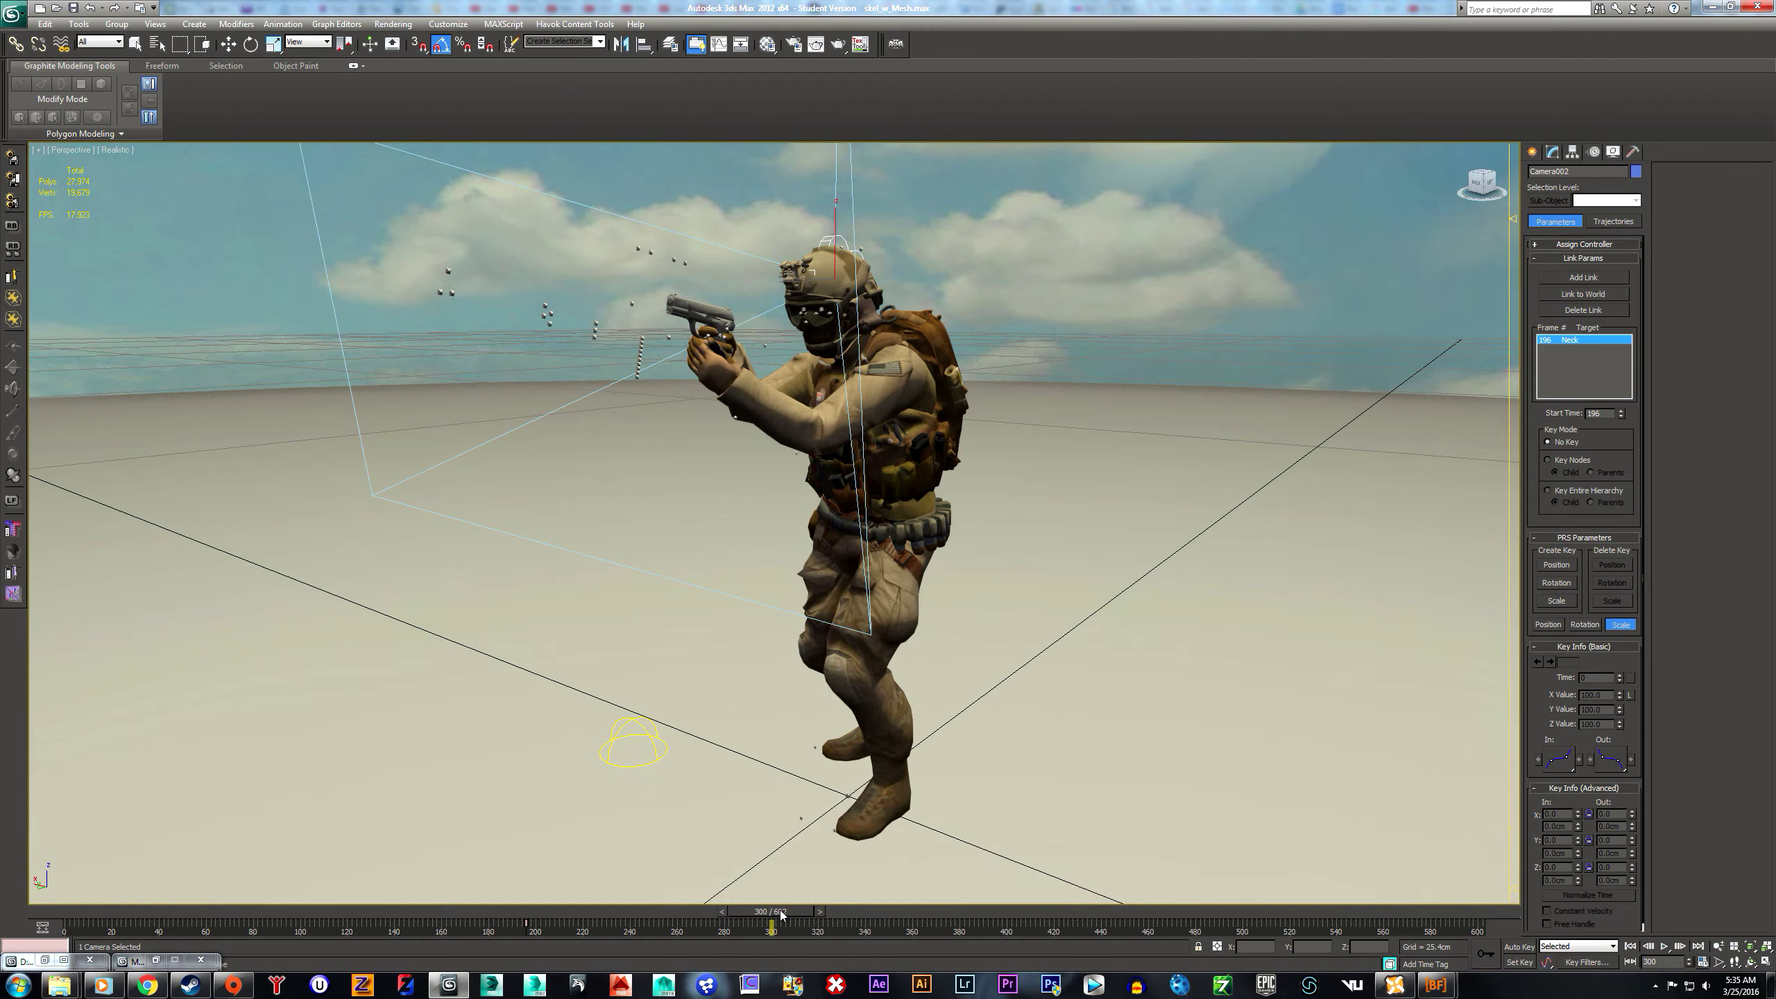
drag(776, 917, 722, 921)
scroll(1025, 420, up, 4)
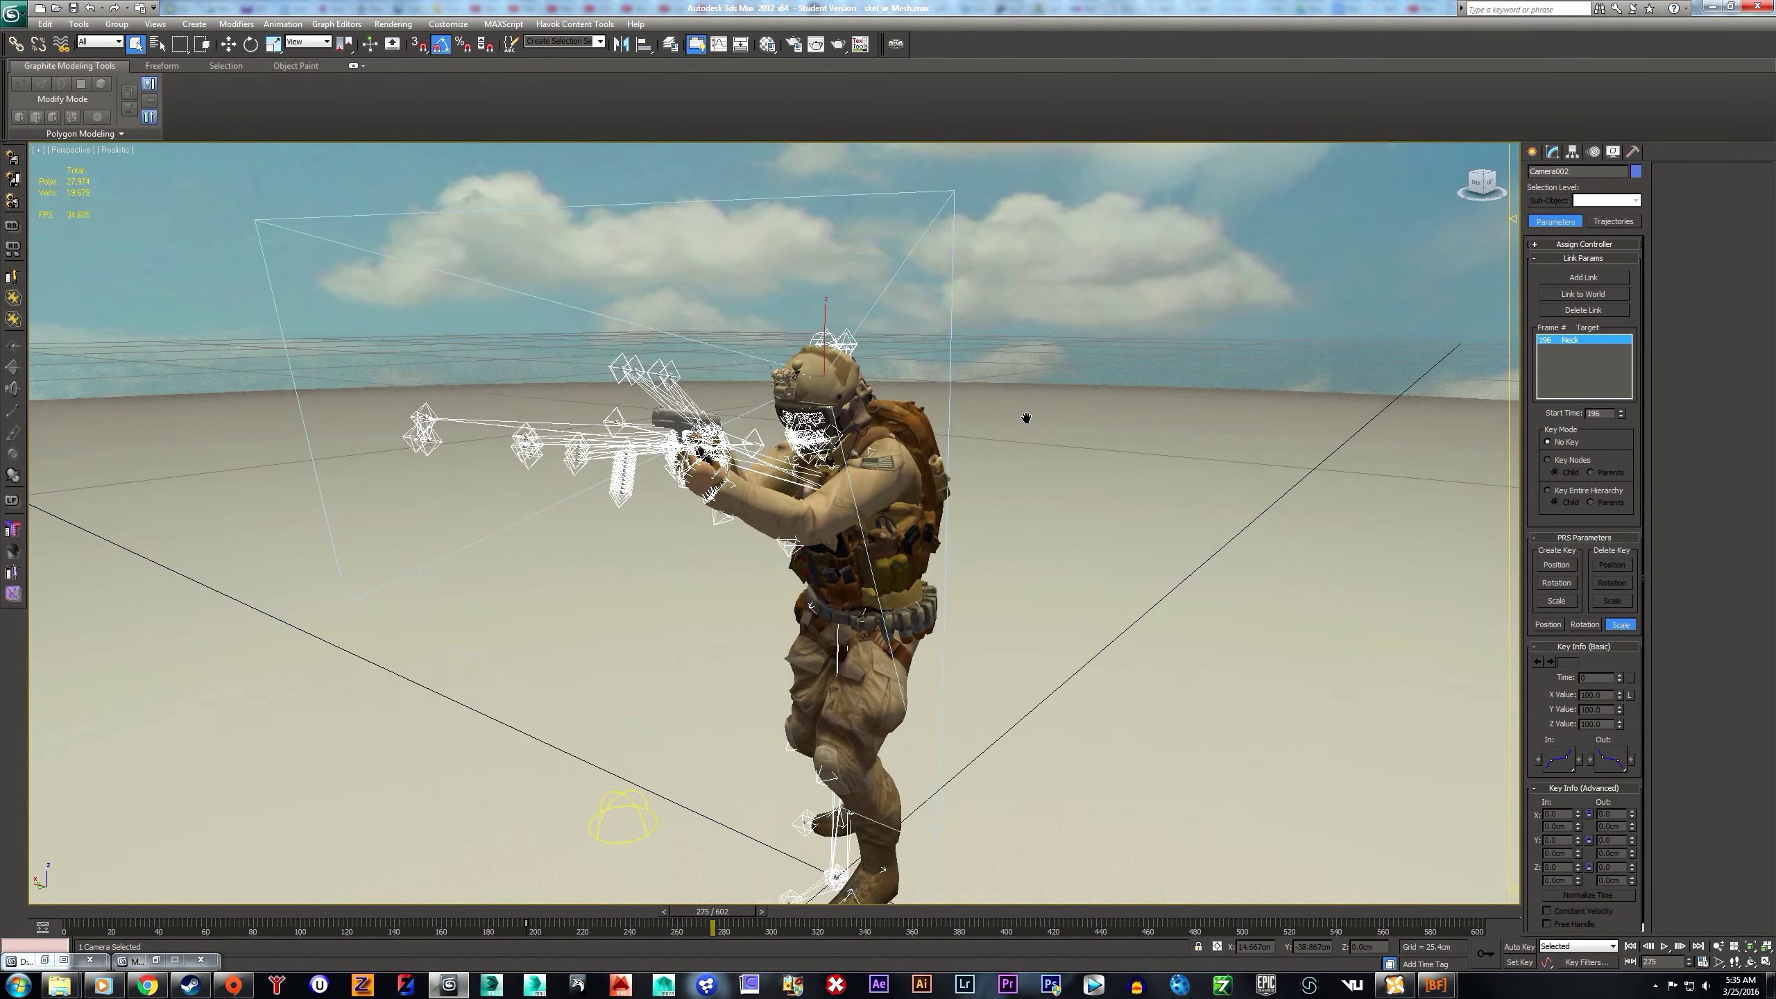
click(1247, 276)
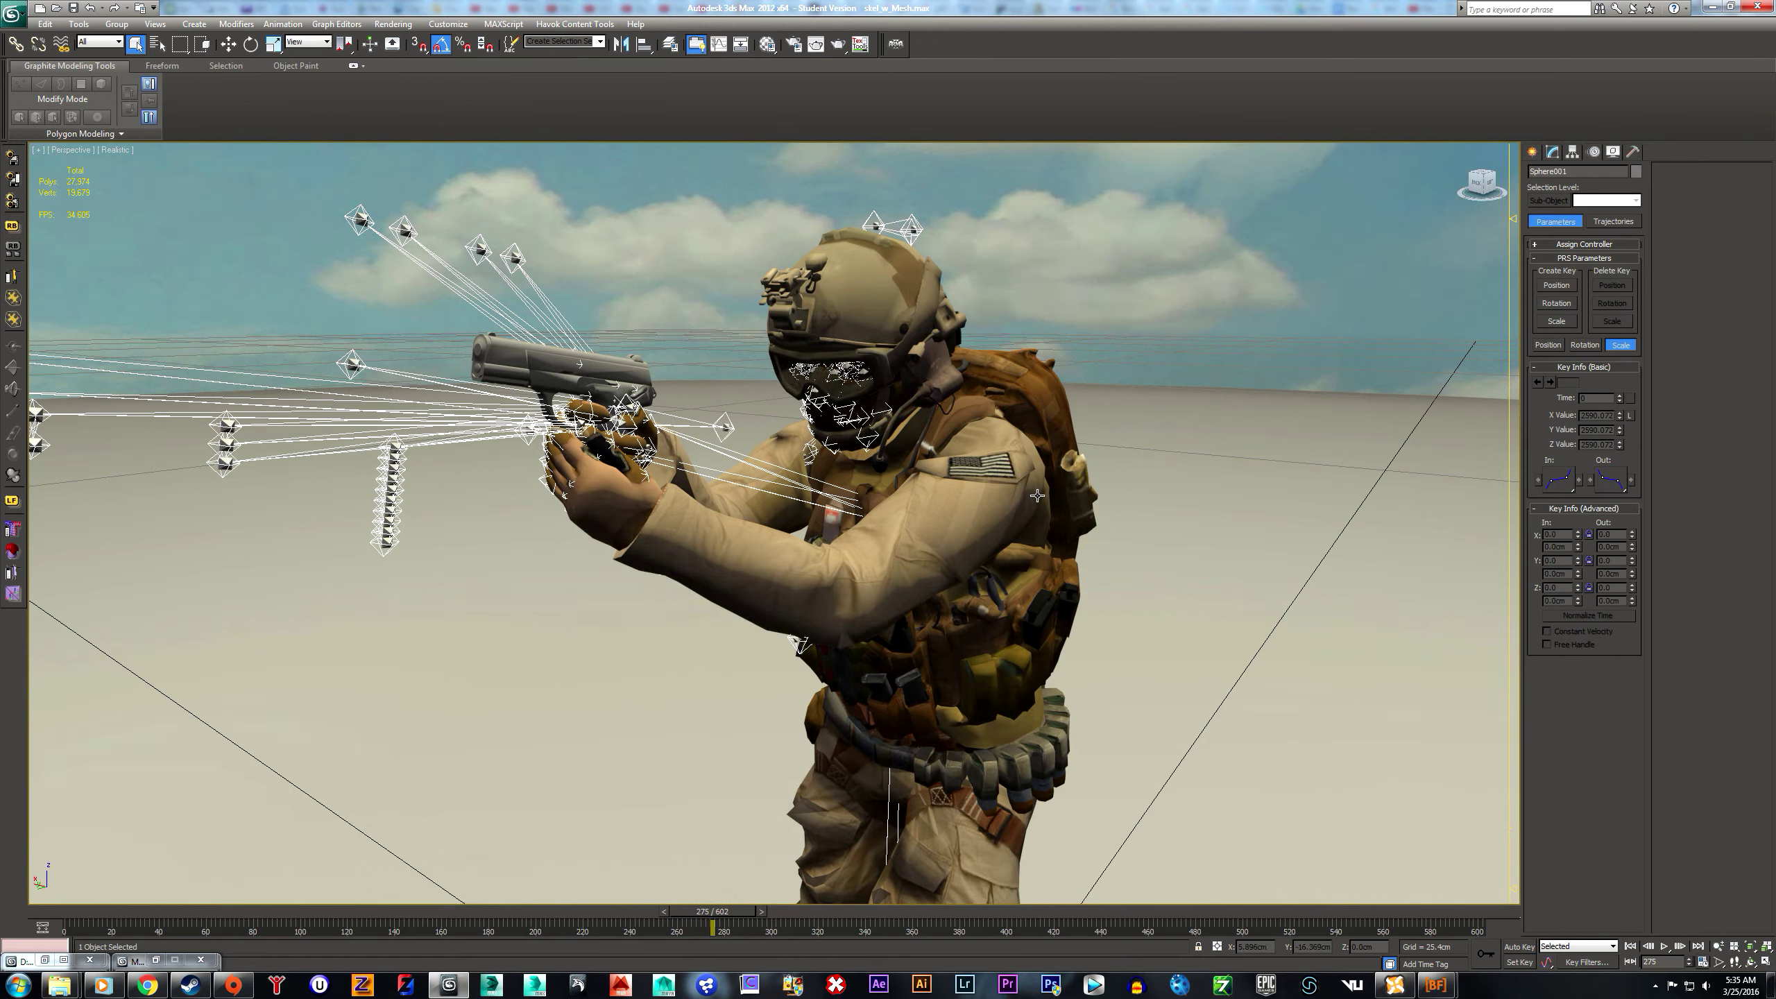
key(h)
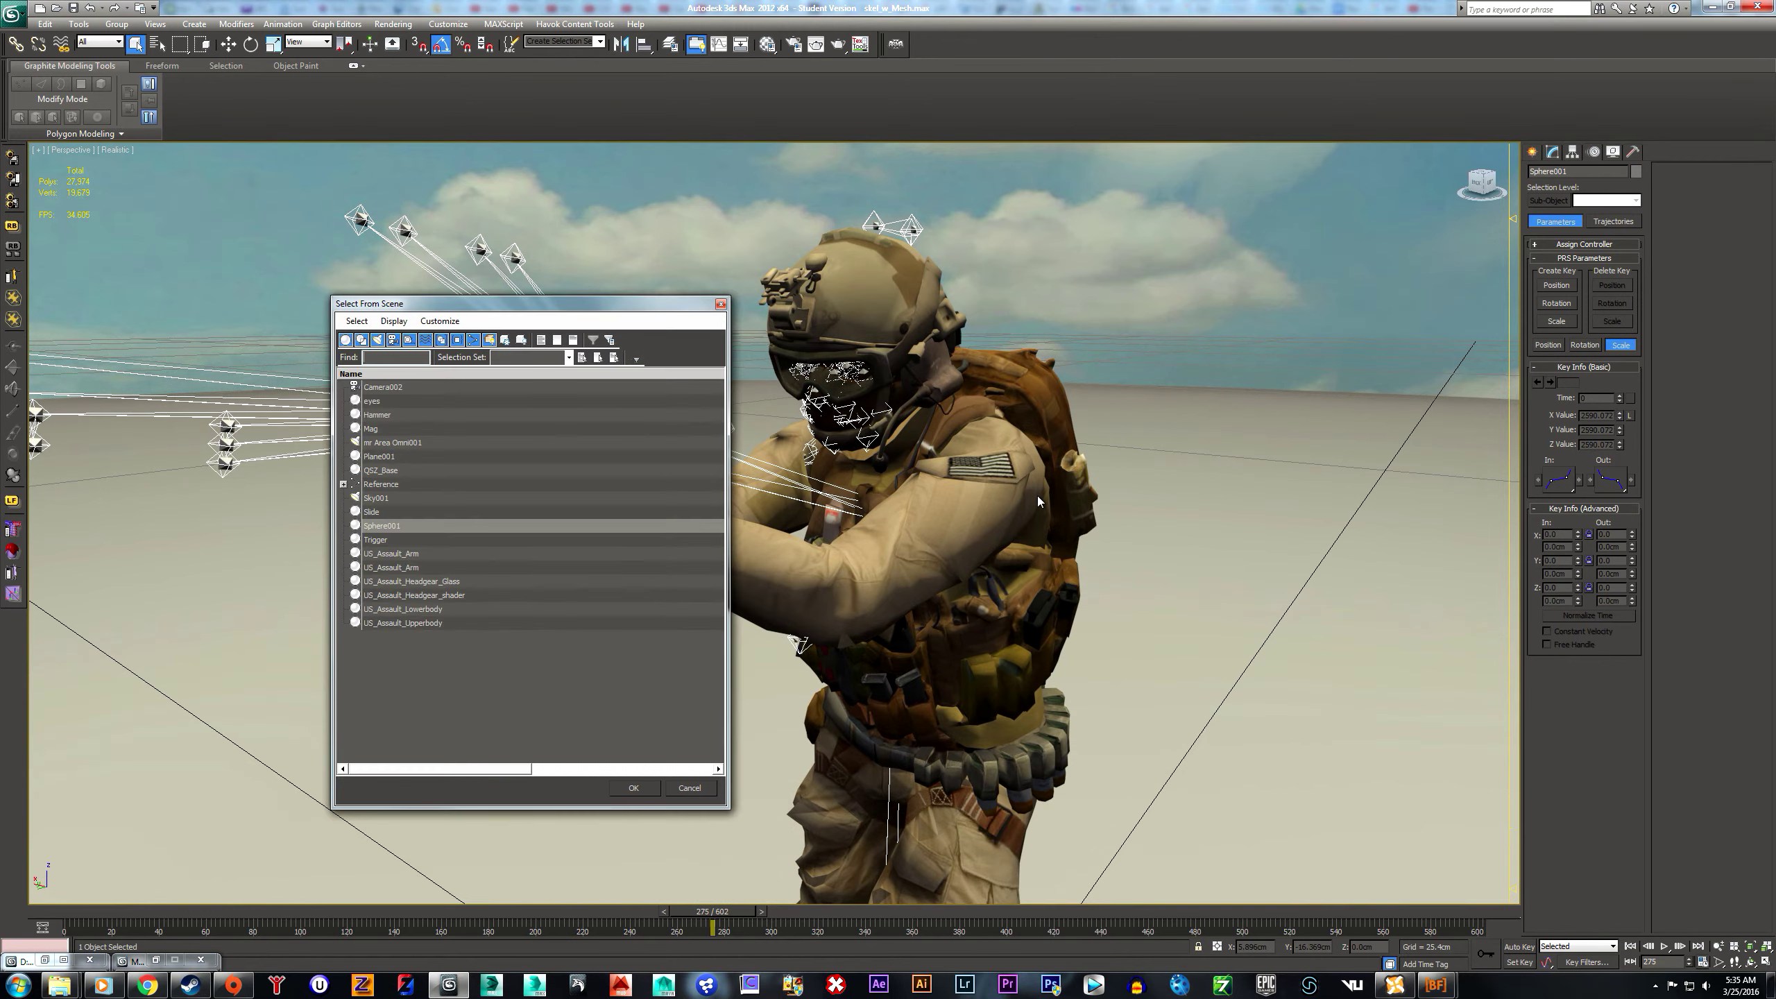
click(344, 484)
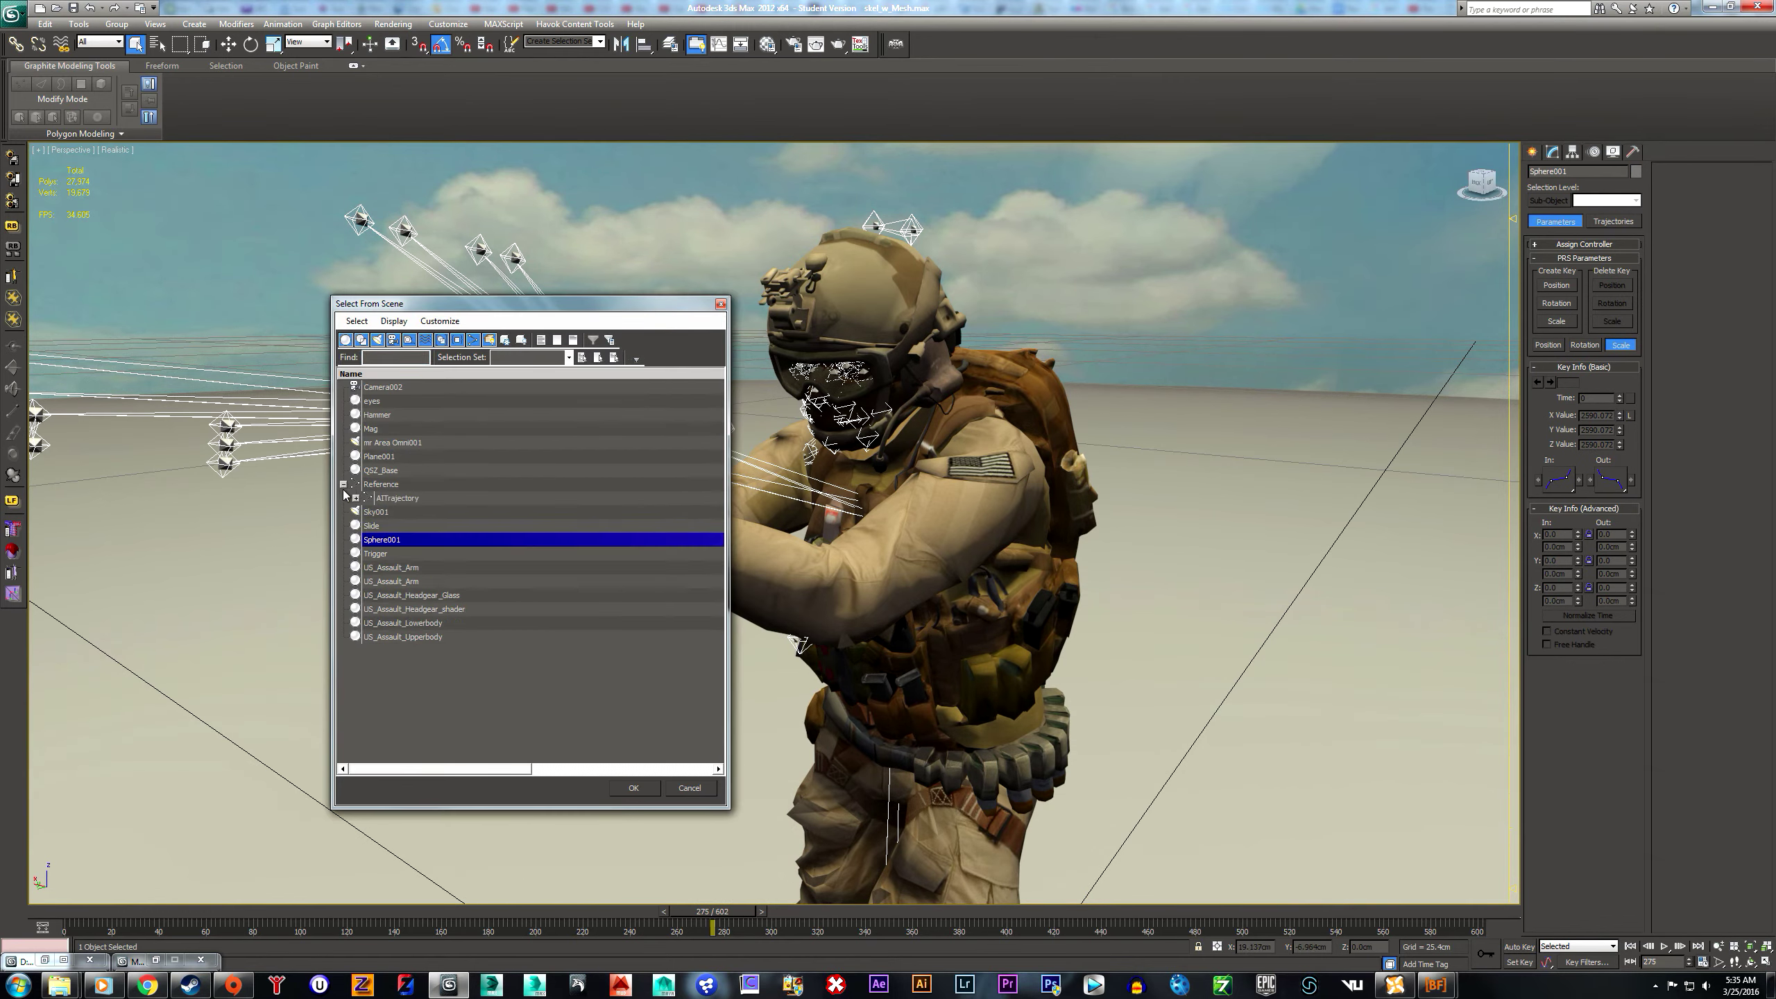
click(690, 786)
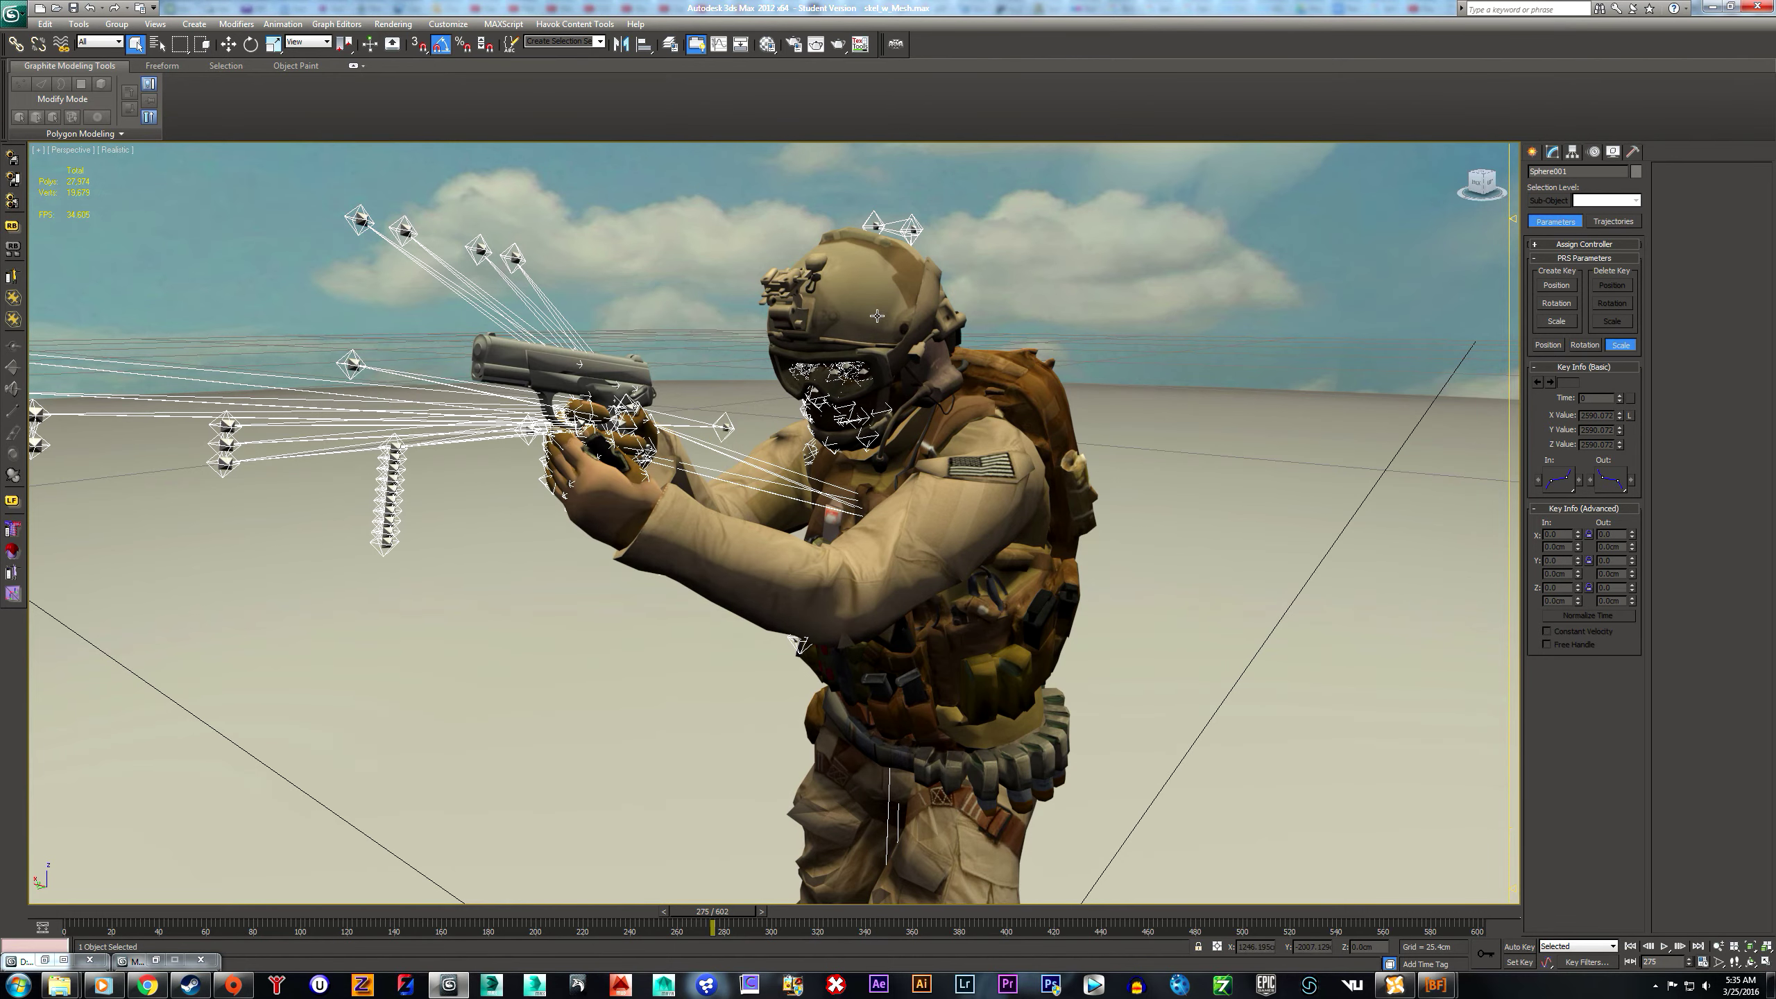
- Select the six US_Assault arm, headgear, lowerbody and upperbody meshes by name and make them see-through to expose the bones
key(h)
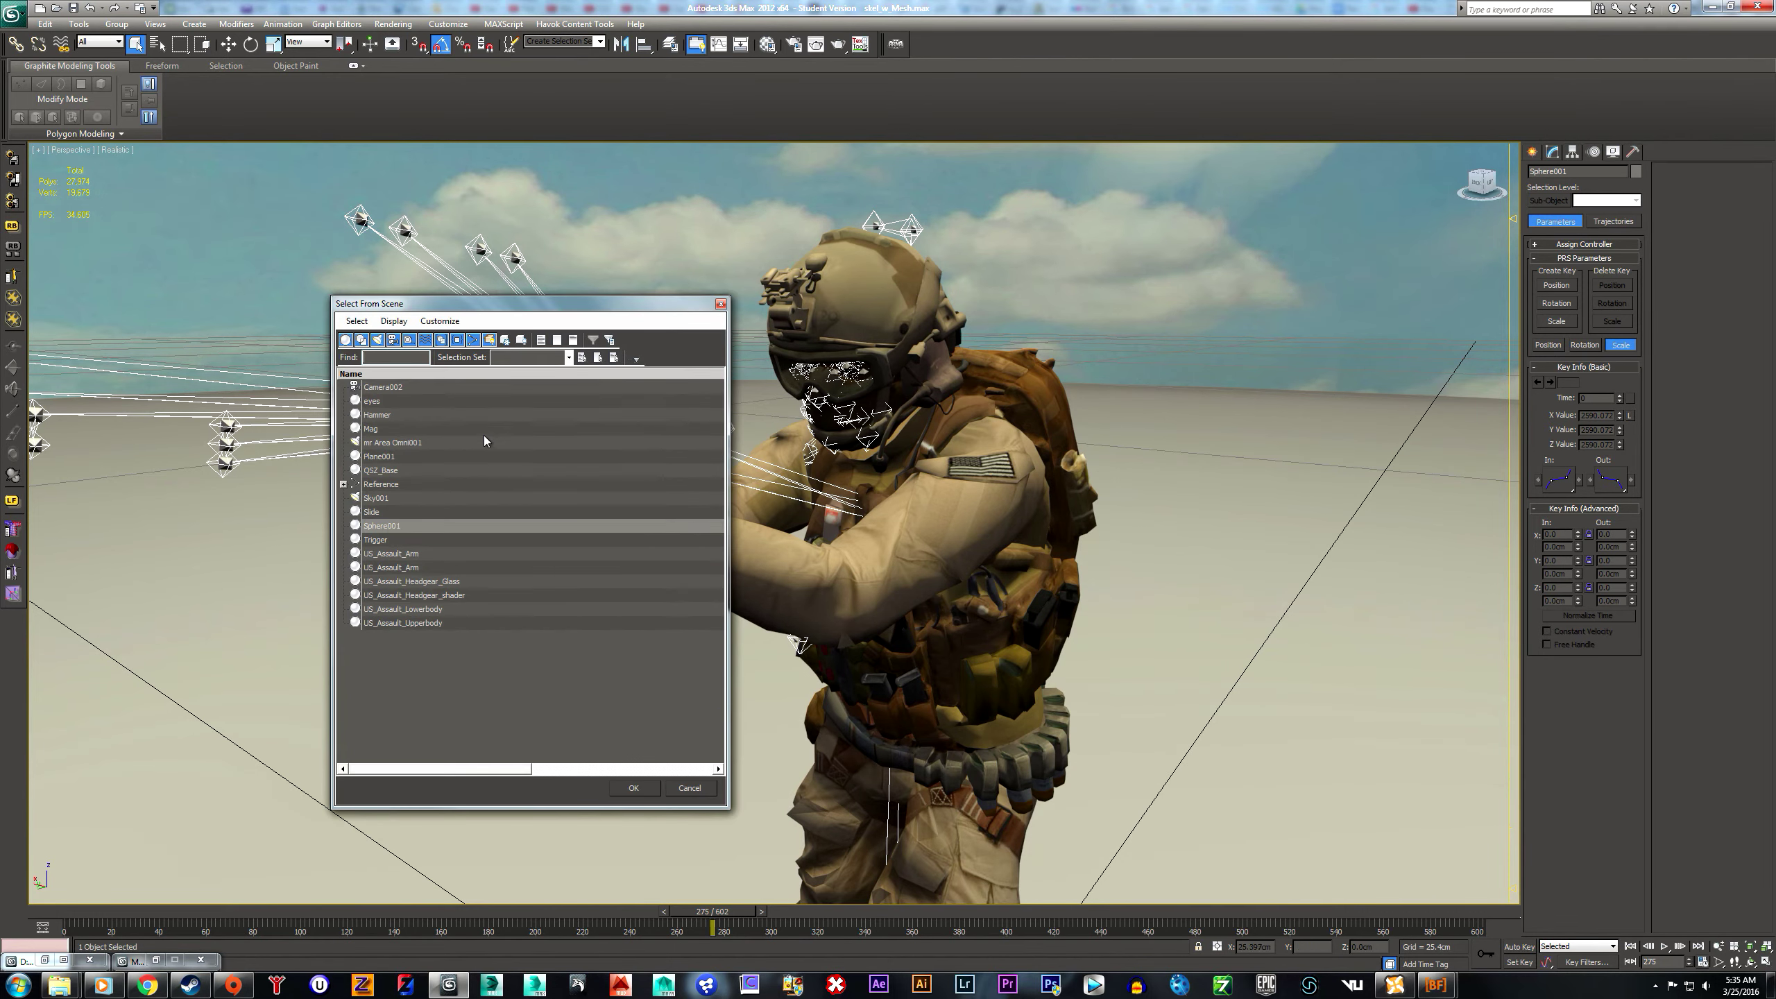
click(428, 554)
shift+click(444, 621)
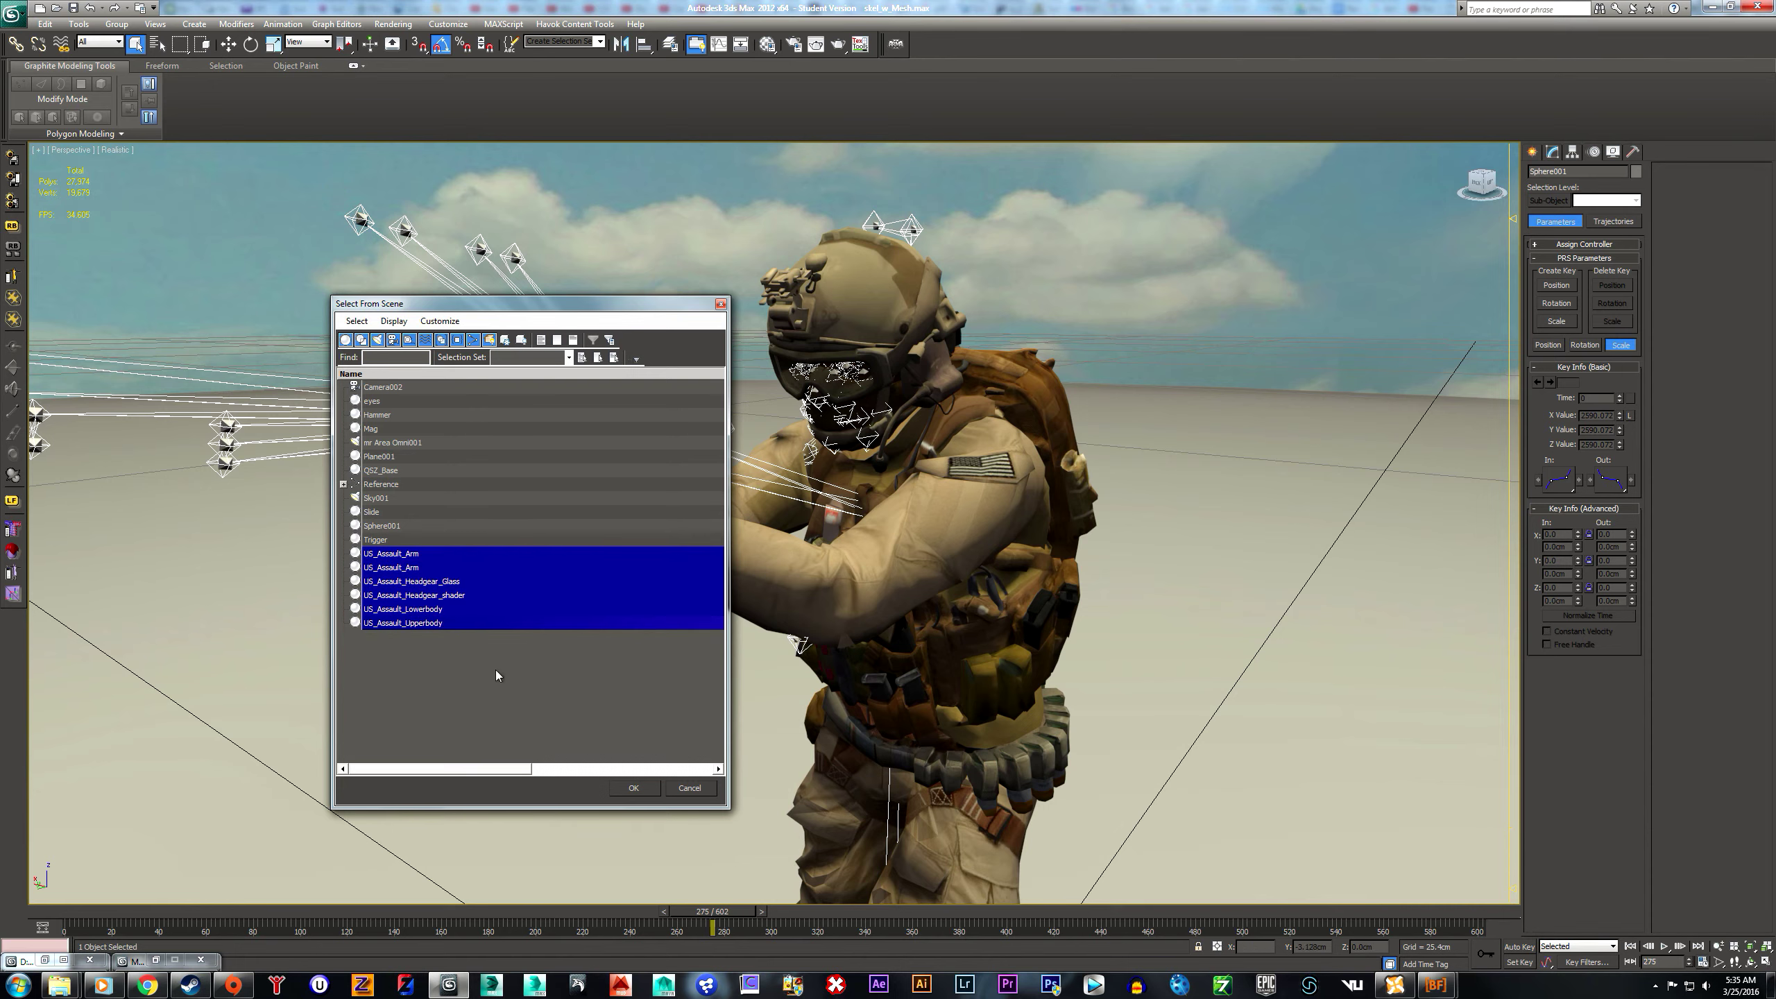
click(631, 787)
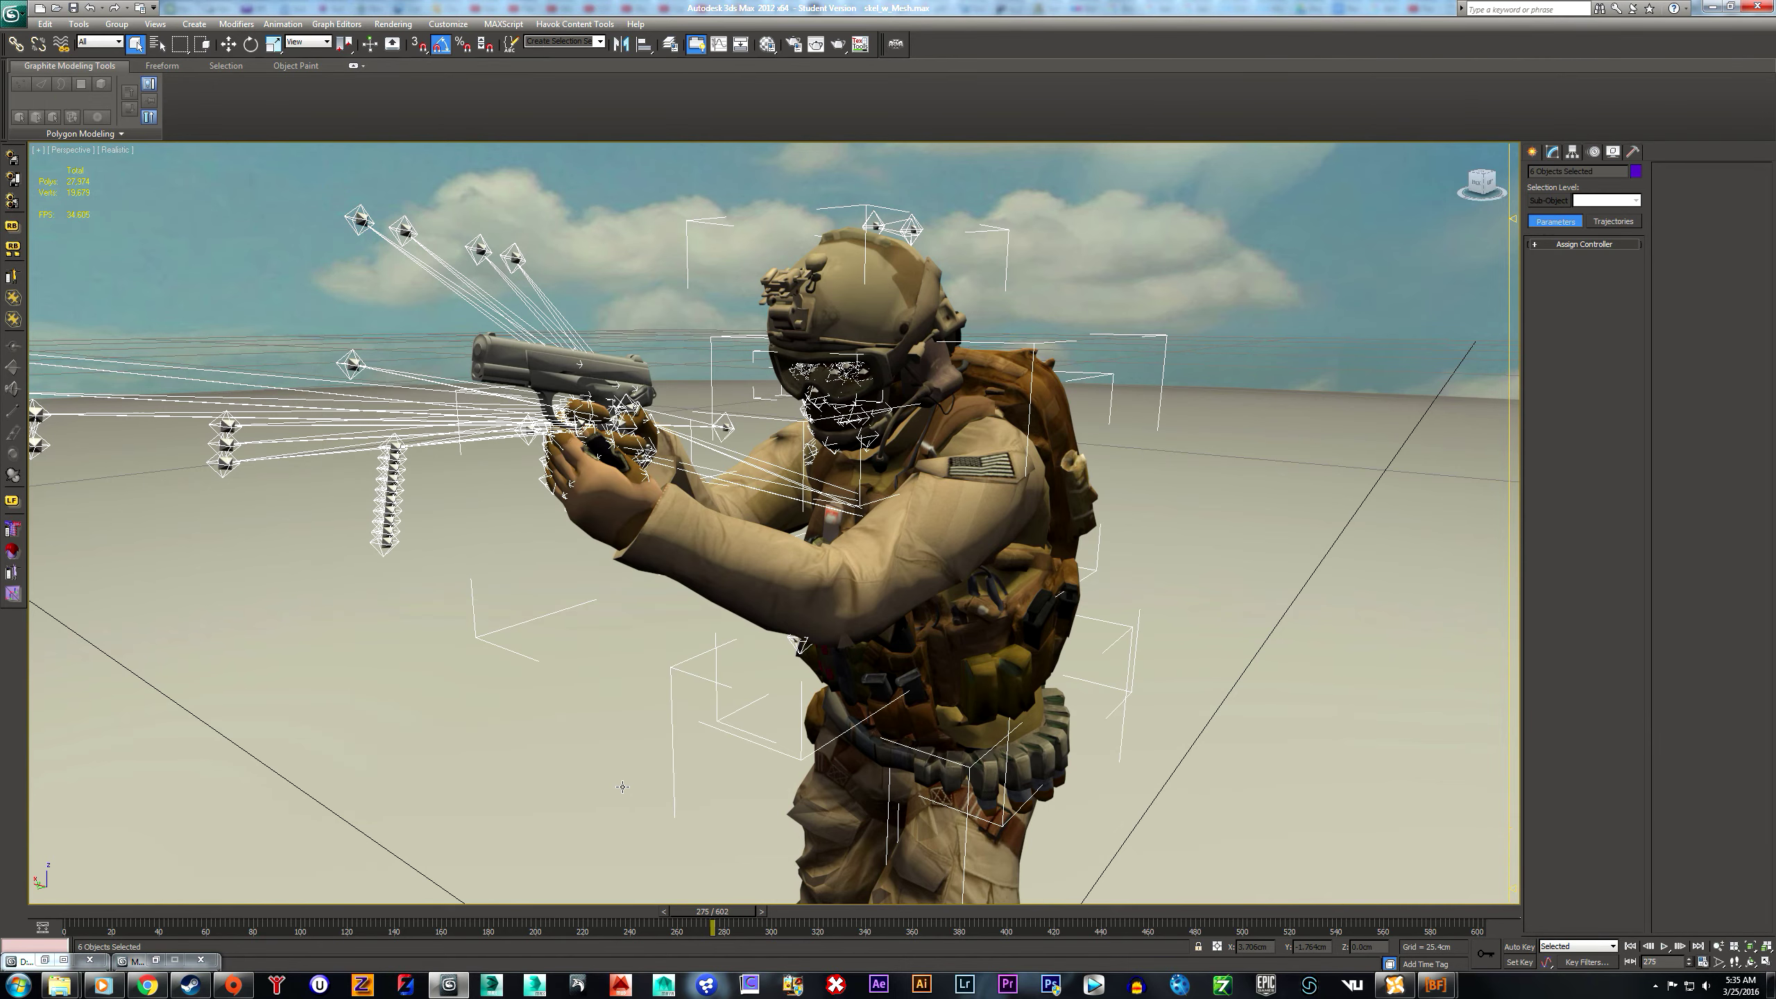
key(alt+x)
right_click(622, 735)
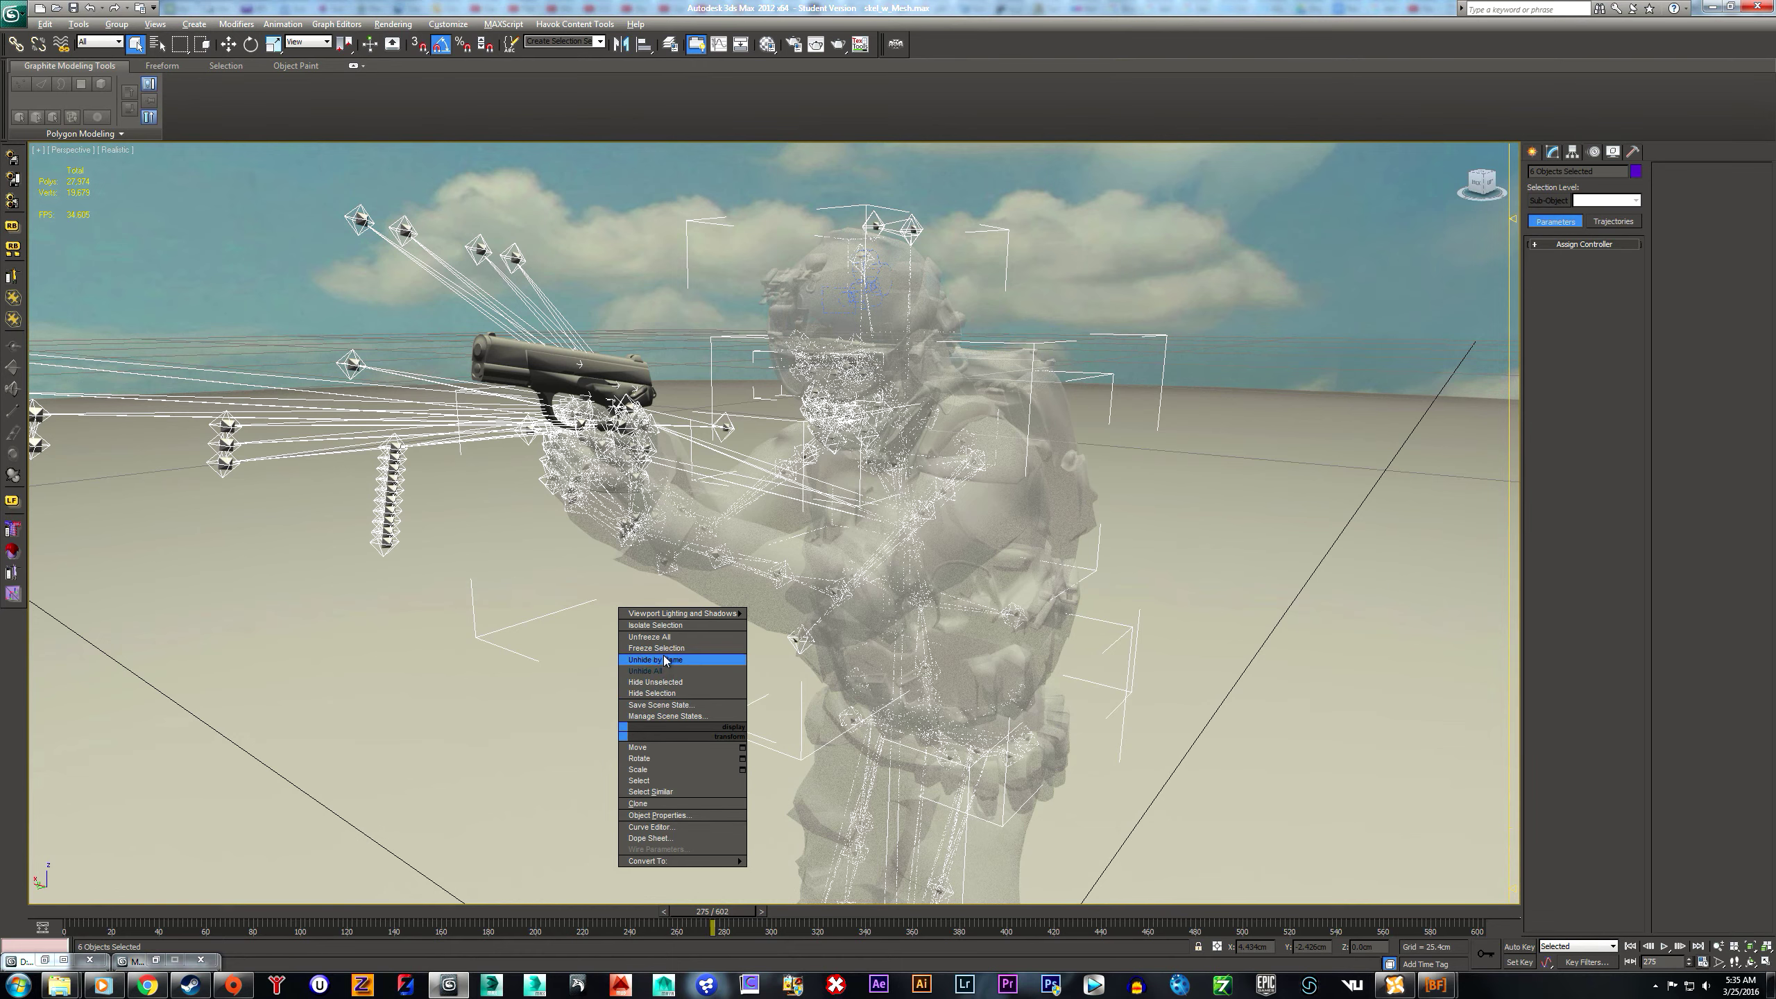
click(1131, 509)
- Rotate the soldier's LeftArm bone to move the left hand away from the pistol
alt+middle_drag(1118, 532, 1048, 510)
click(1049, 509)
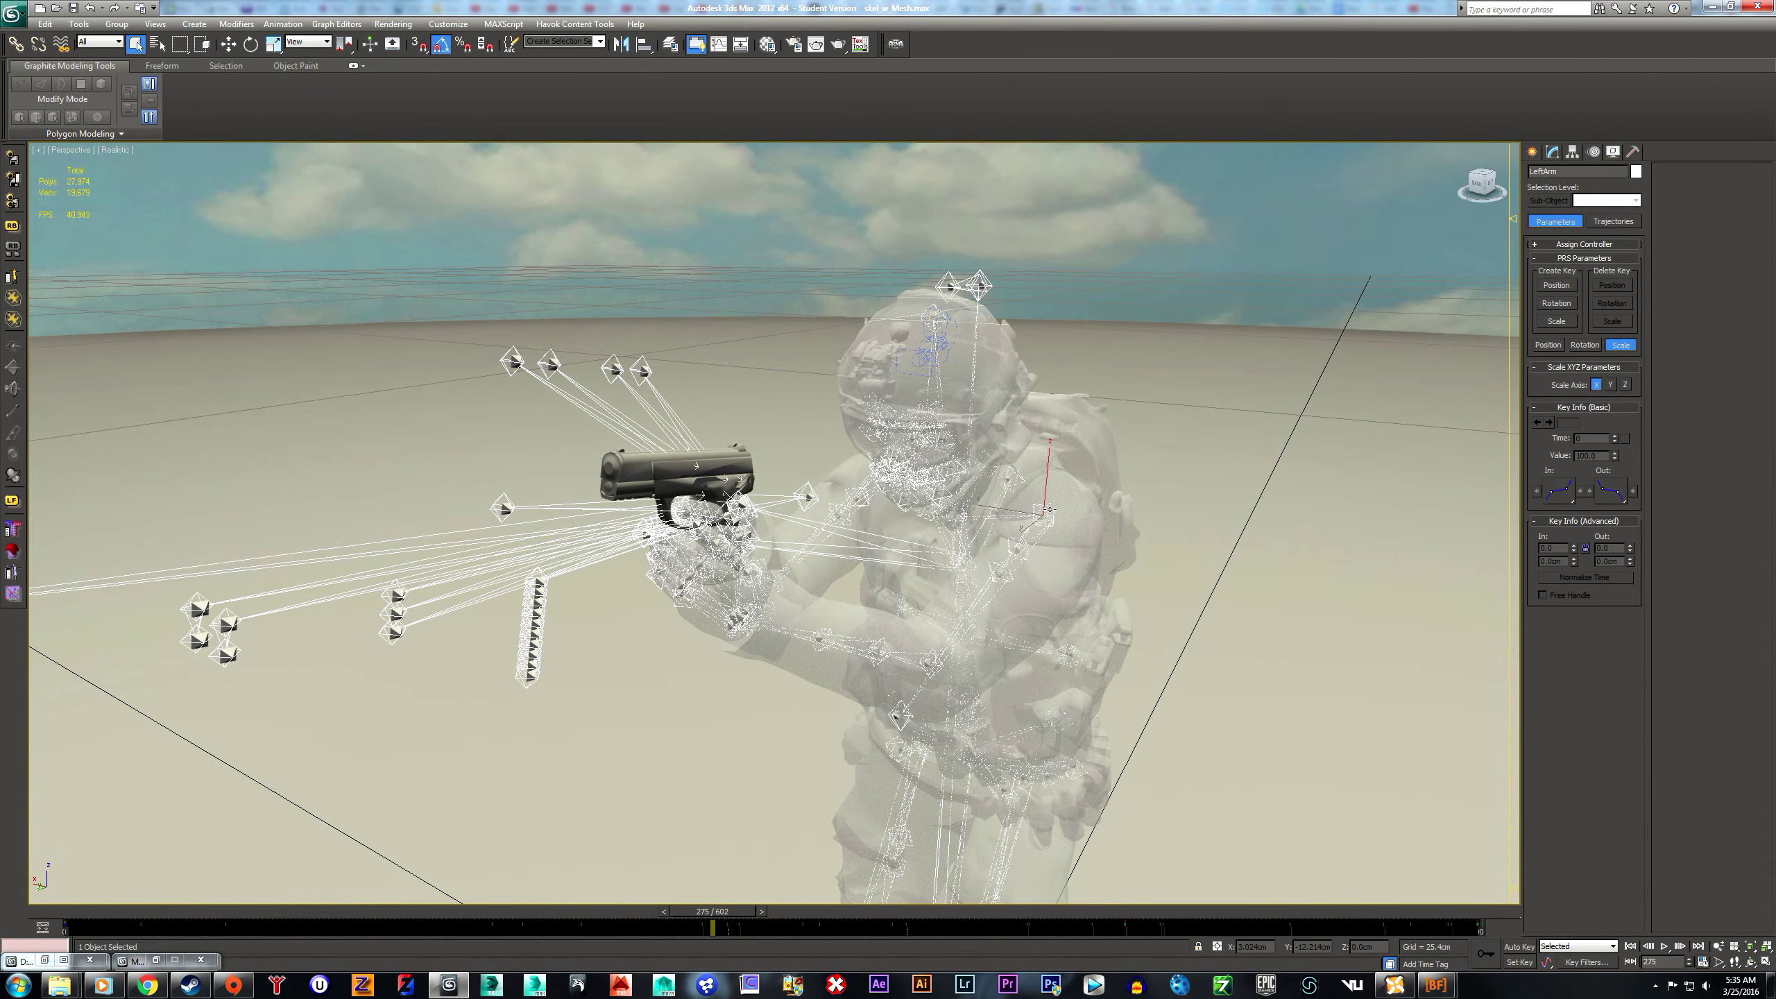
key(e)
drag(1055, 532, 1223, 529)
alt+middle_drag(1252, 573, 1040, 599)
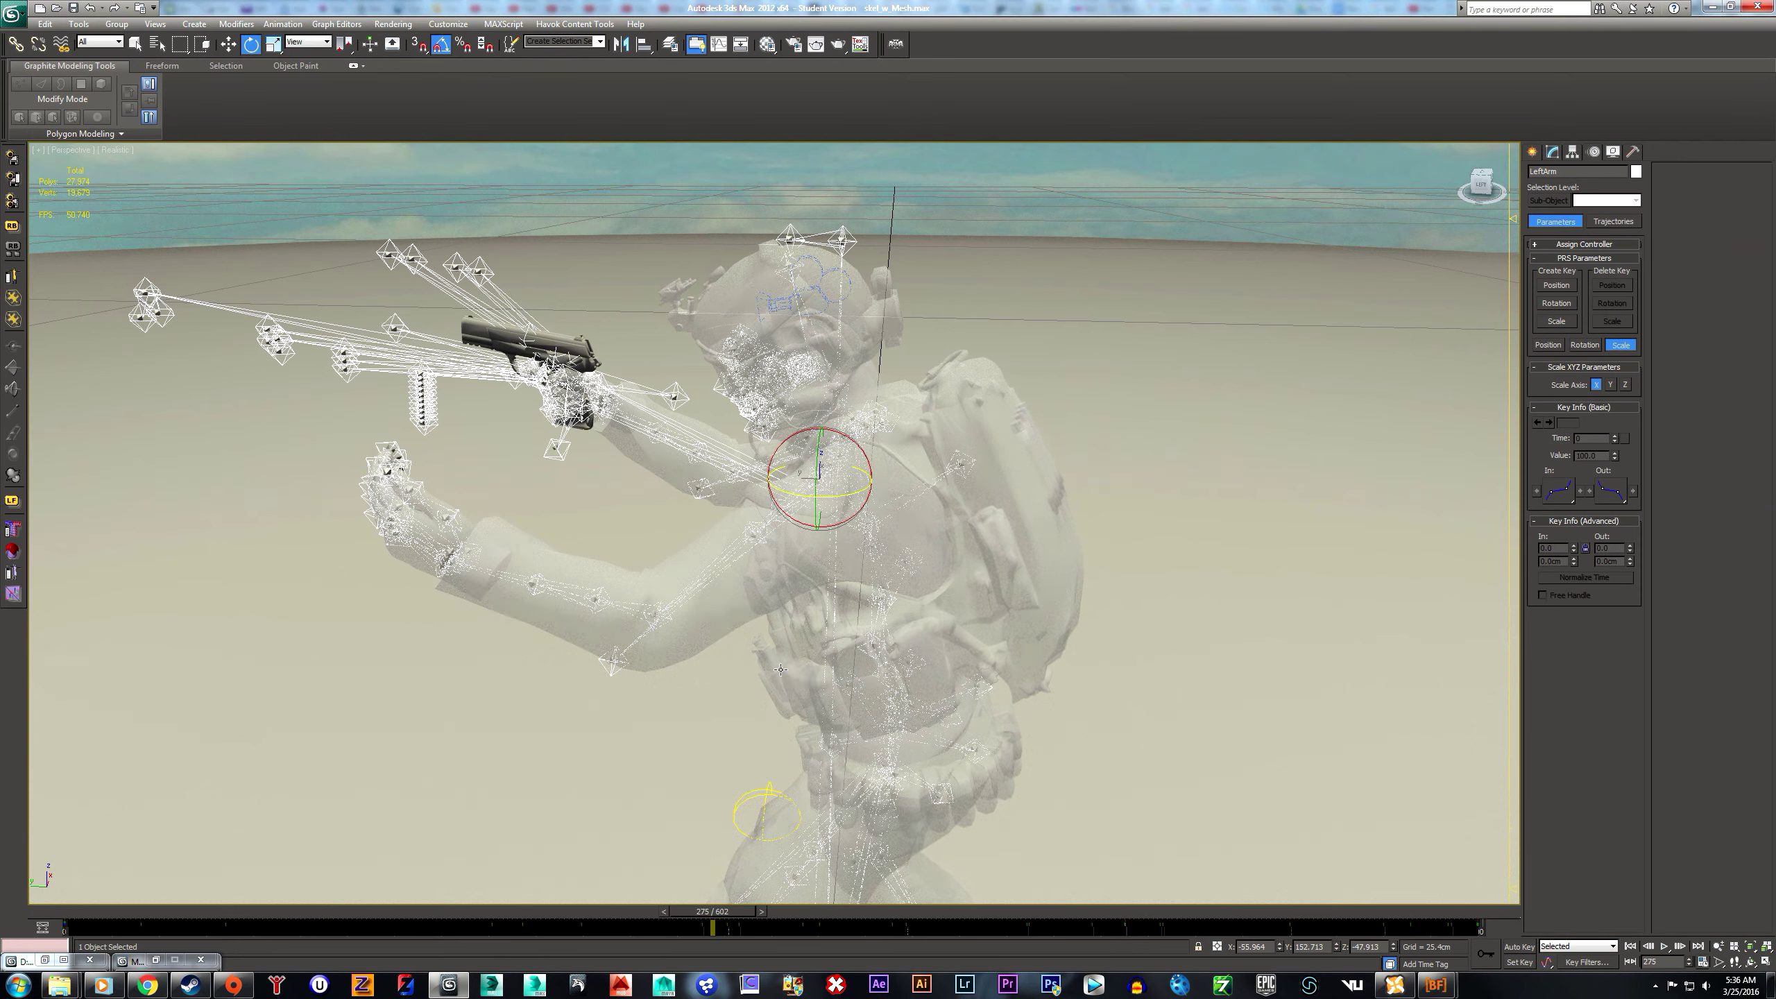
- Select the LeftForeArm bone at the left elbow and rotate it to adjust the lower arm's pose
click(667, 617)
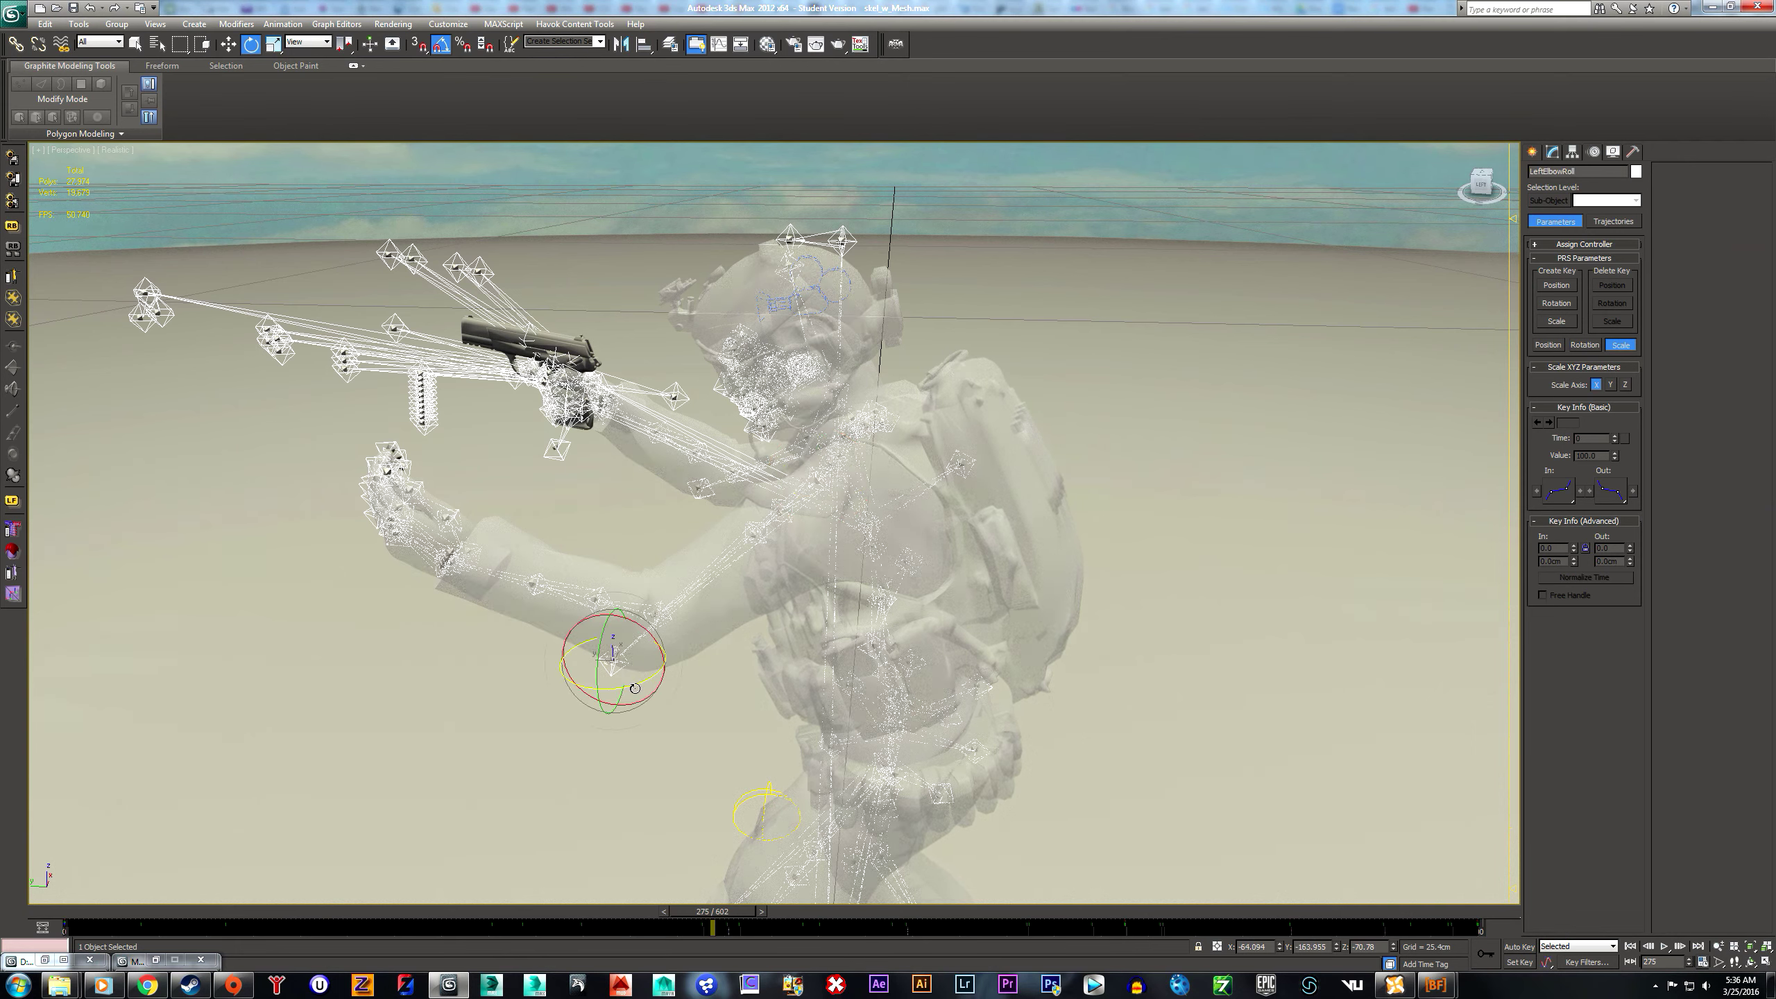
click(662, 621)
drag(664, 644, 683, 644)
alt+middle_drag(602, 618, 630, 594)
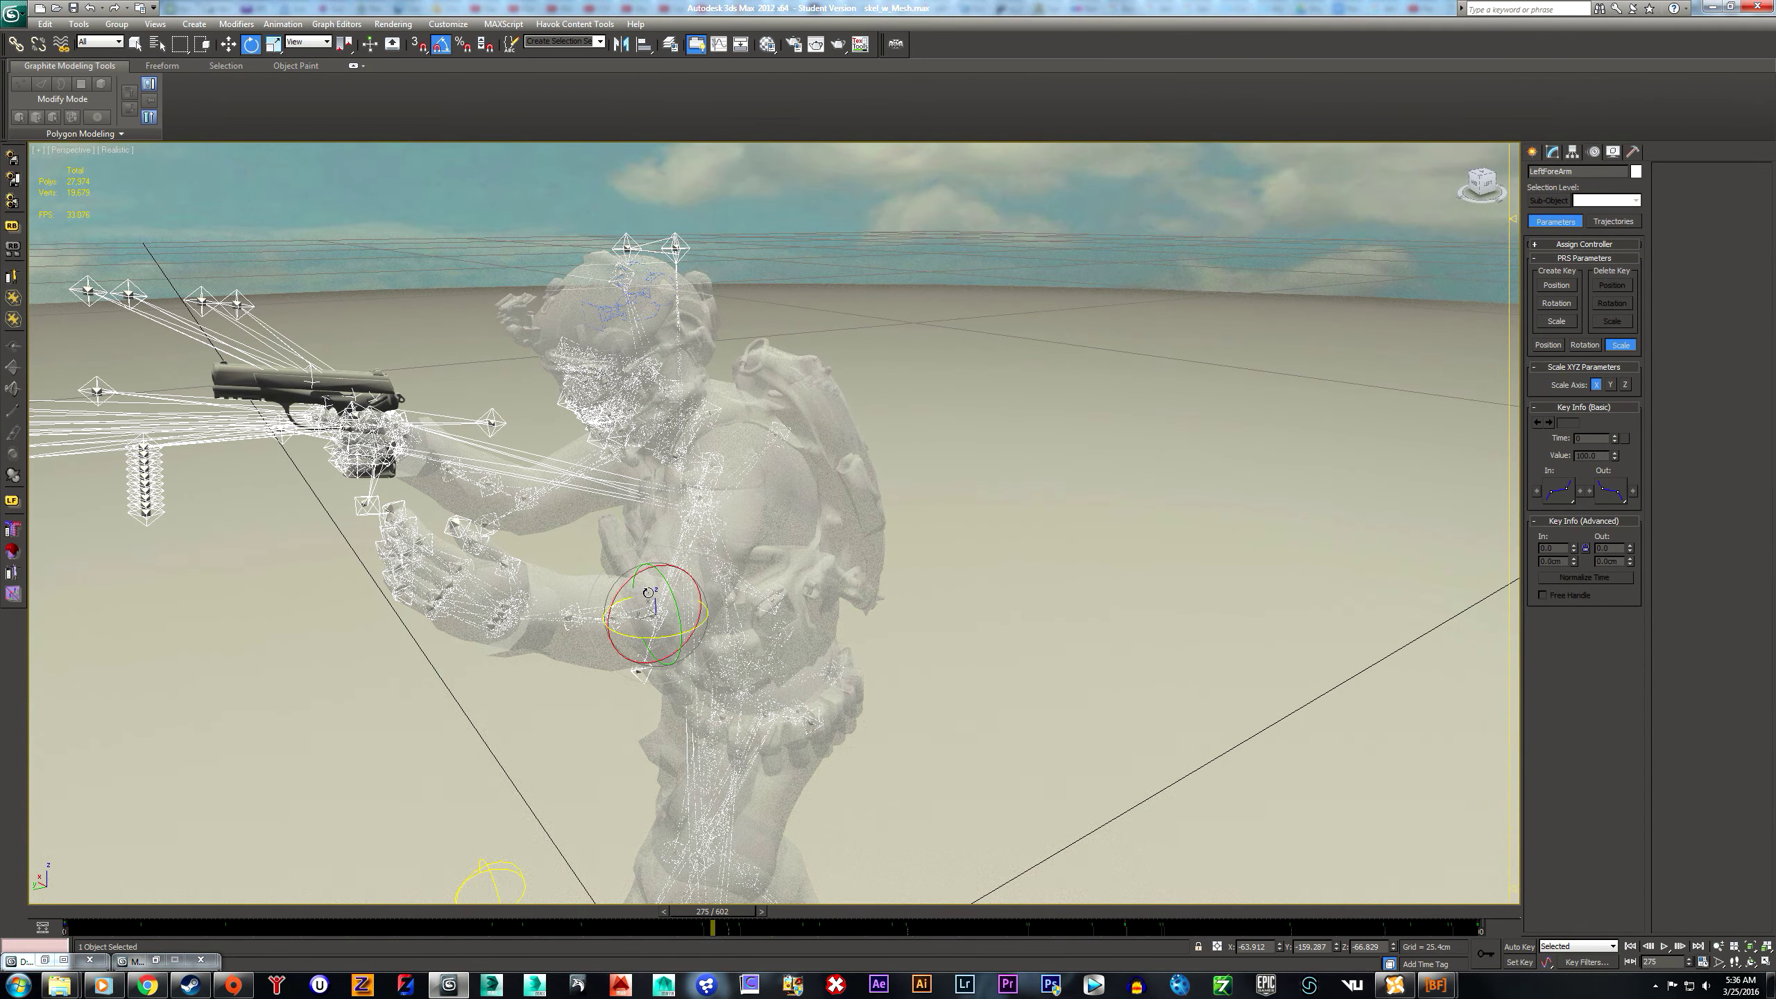